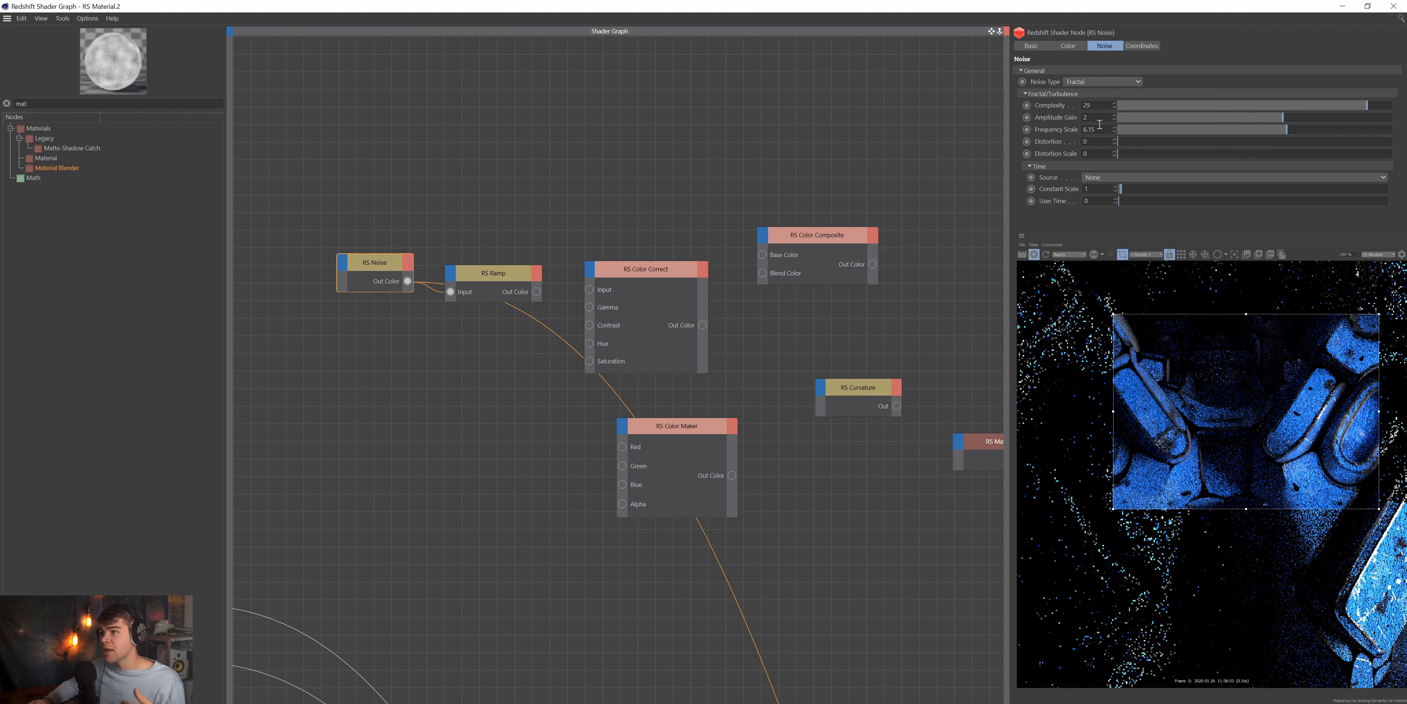
Show the RS Noise node's coordinate settings and check the noise pattern within the whole render.
left_click(1141, 45)
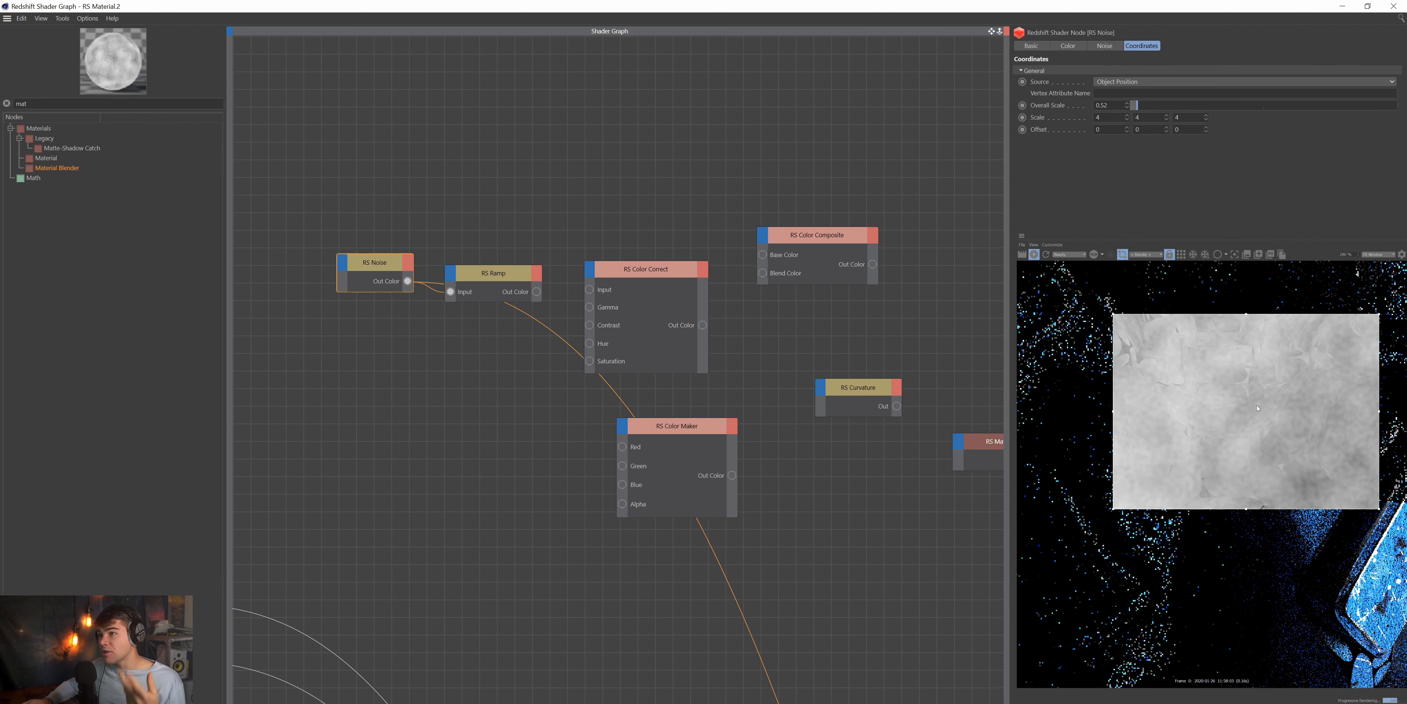
scroll(1257, 407, "down", 3)
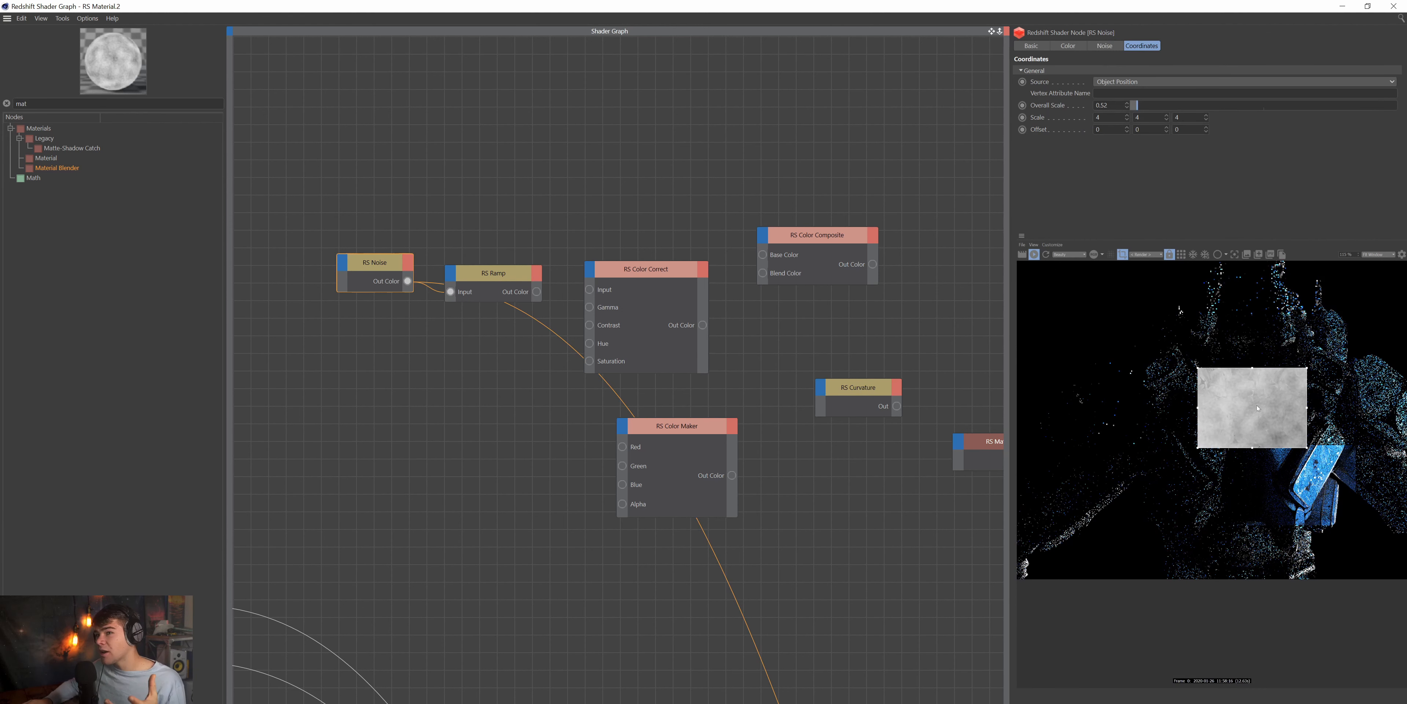
scroll(1257, 408, "down", 1)
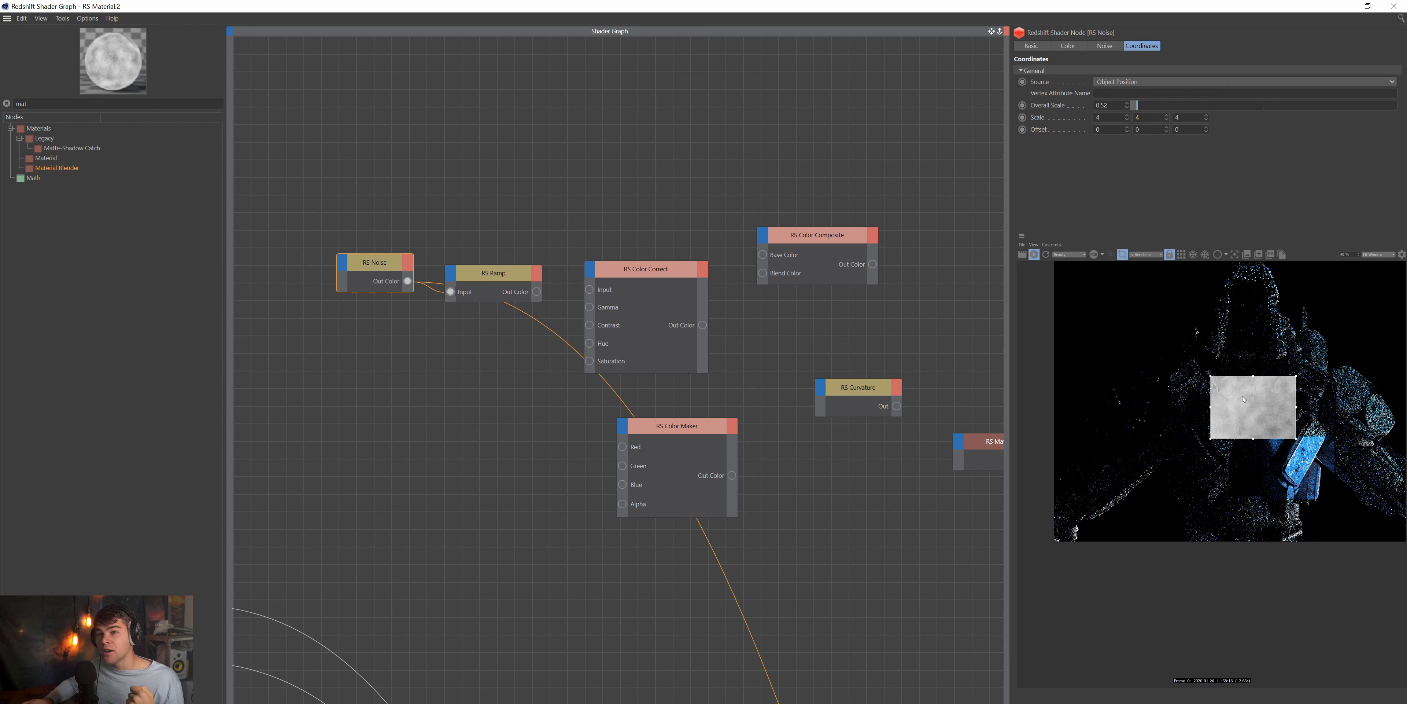
Reposition the connected RS Noise and RS Ramp nodes side by side and preview the Ramp's output in the render.
left_click_drag(462, 290, 471, 273)
left_click_drag(382, 266, 371, 277)
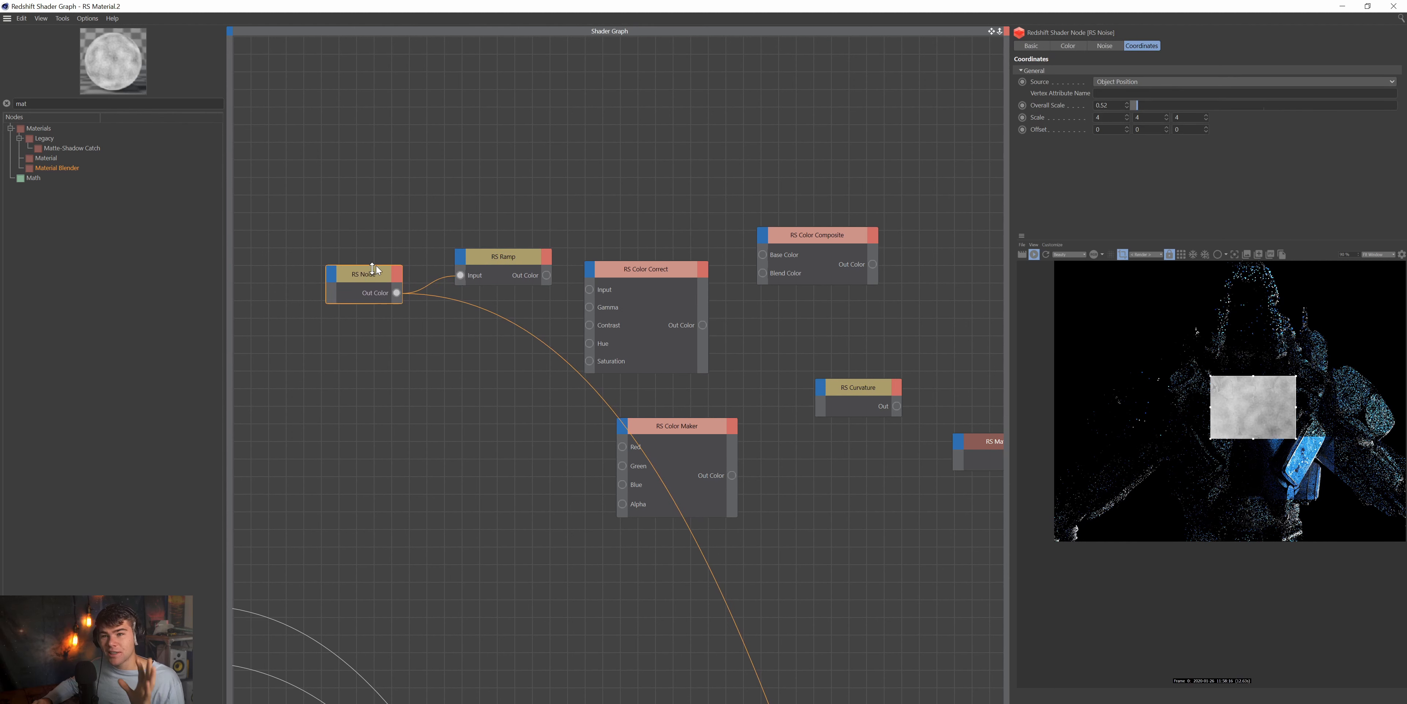
left_click(499, 257)
left_click_drag(499, 260, 483, 284)
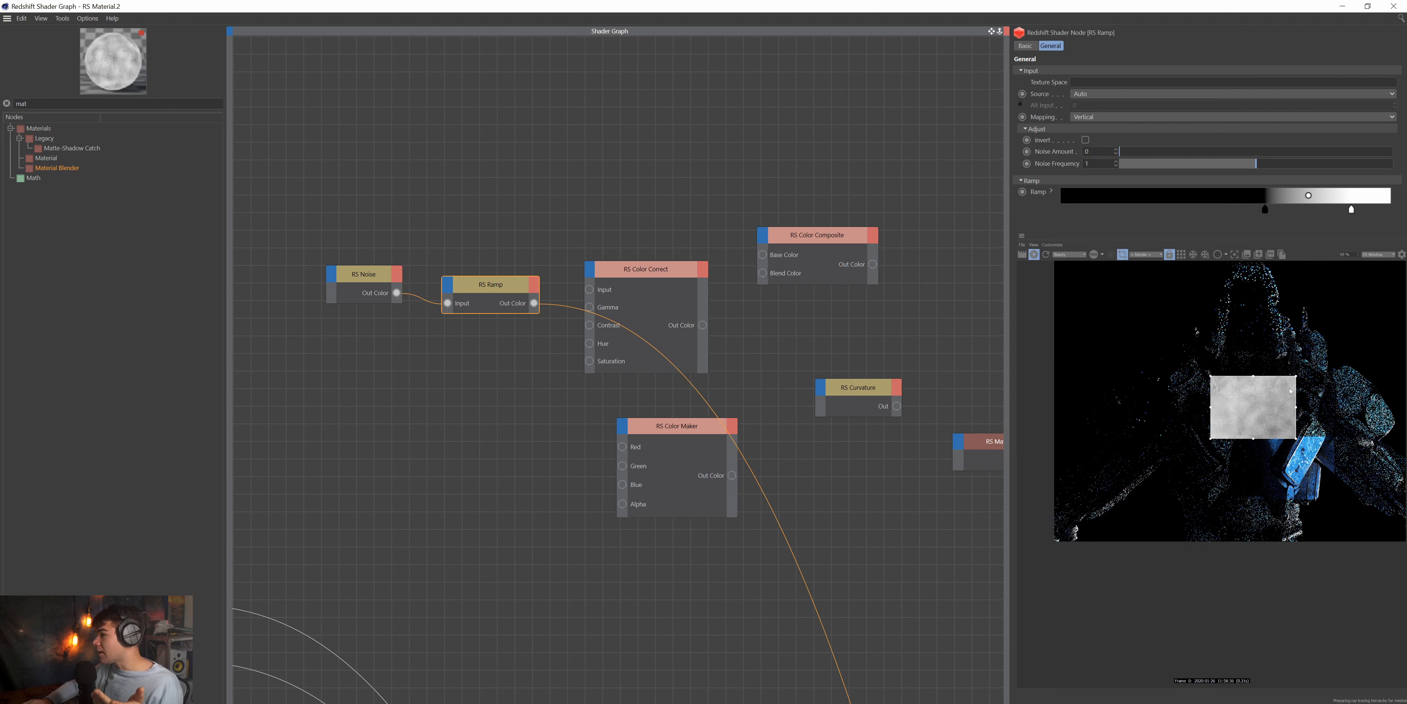
scroll(1290, 391, "up", 5)
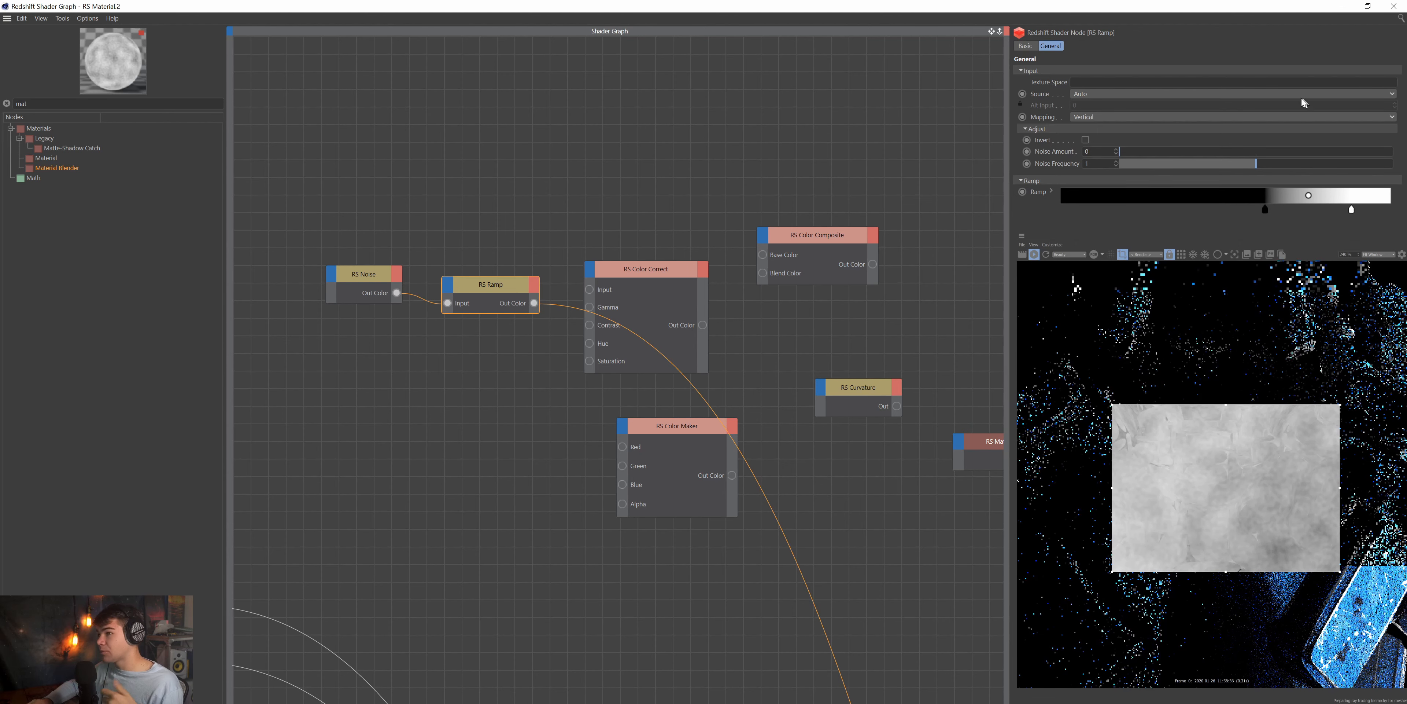
double_click(1232, 6)
left_click(1185, 102)
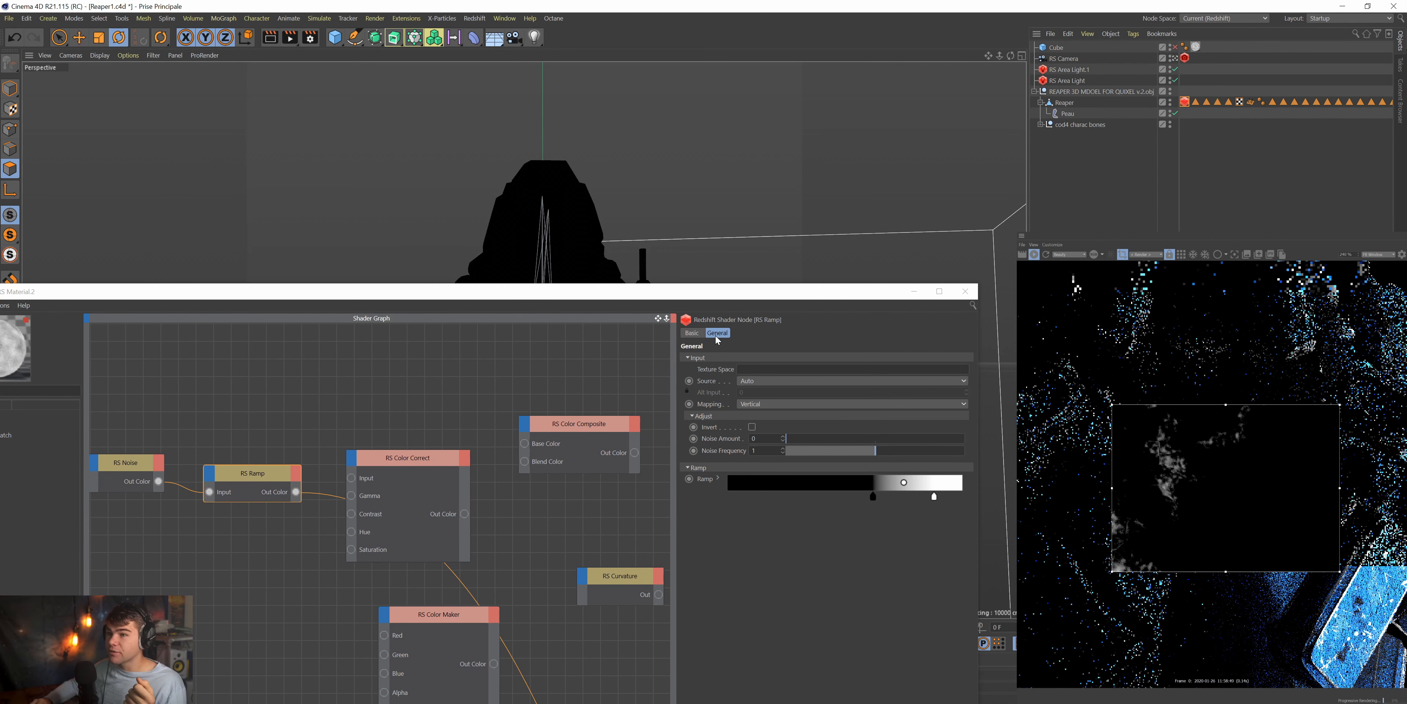
left_click_drag(751, 292, 1069, 90)
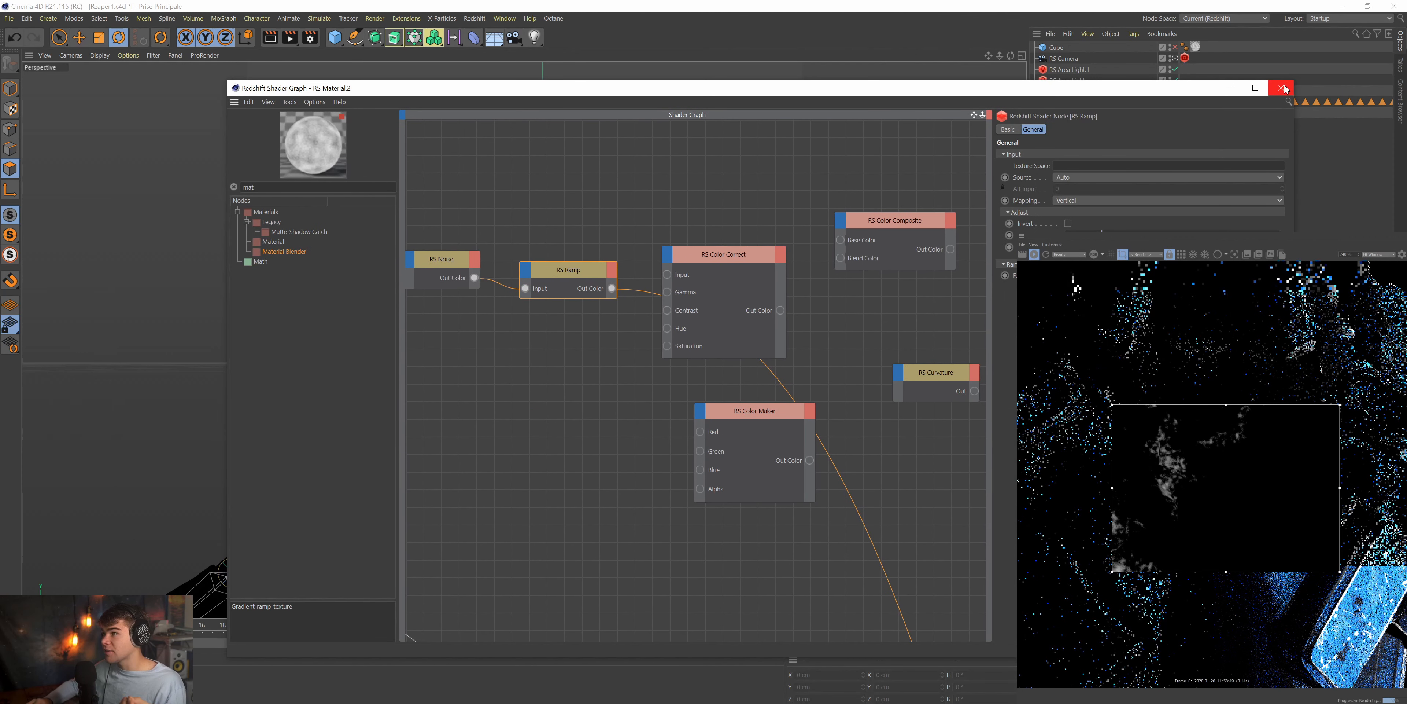
left_click(1256, 88)
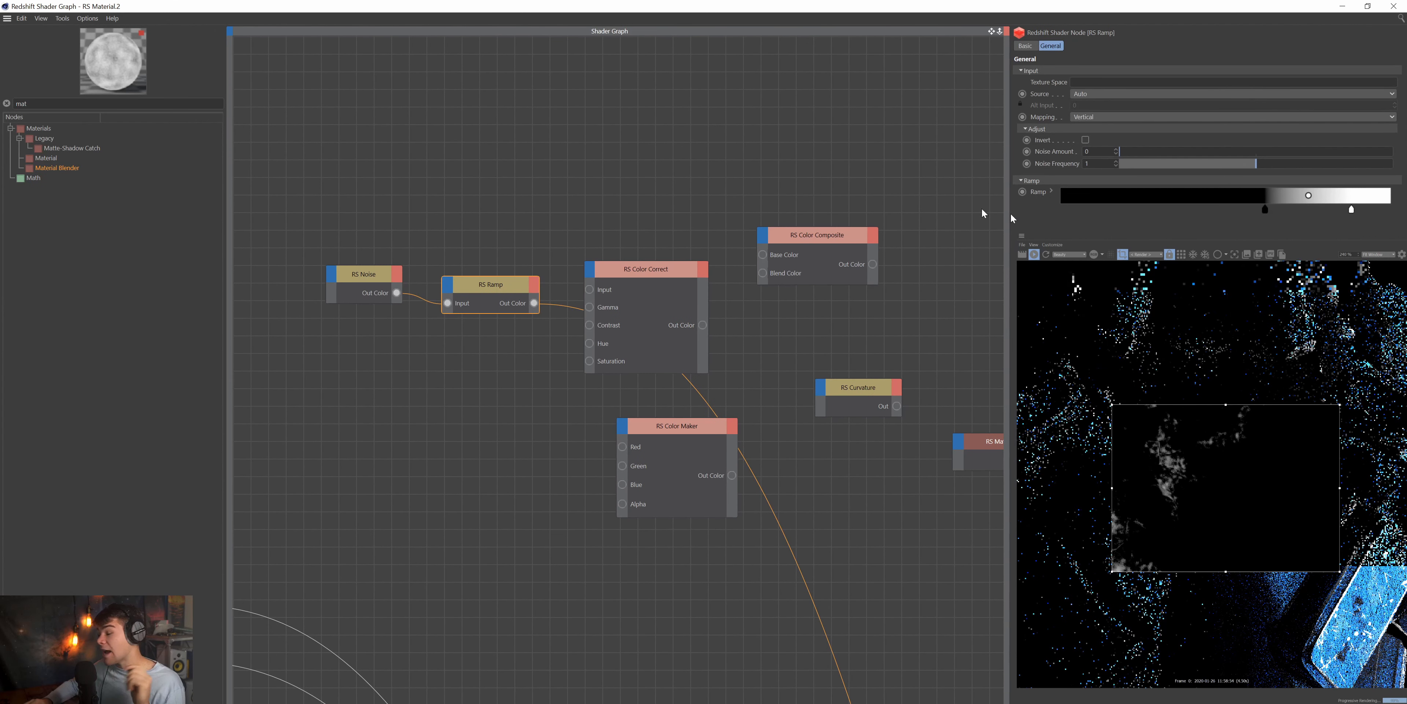
Compare the raw RS Noise output with the RS Ramp output by sending each to the render in turn.
left_click(356, 276)
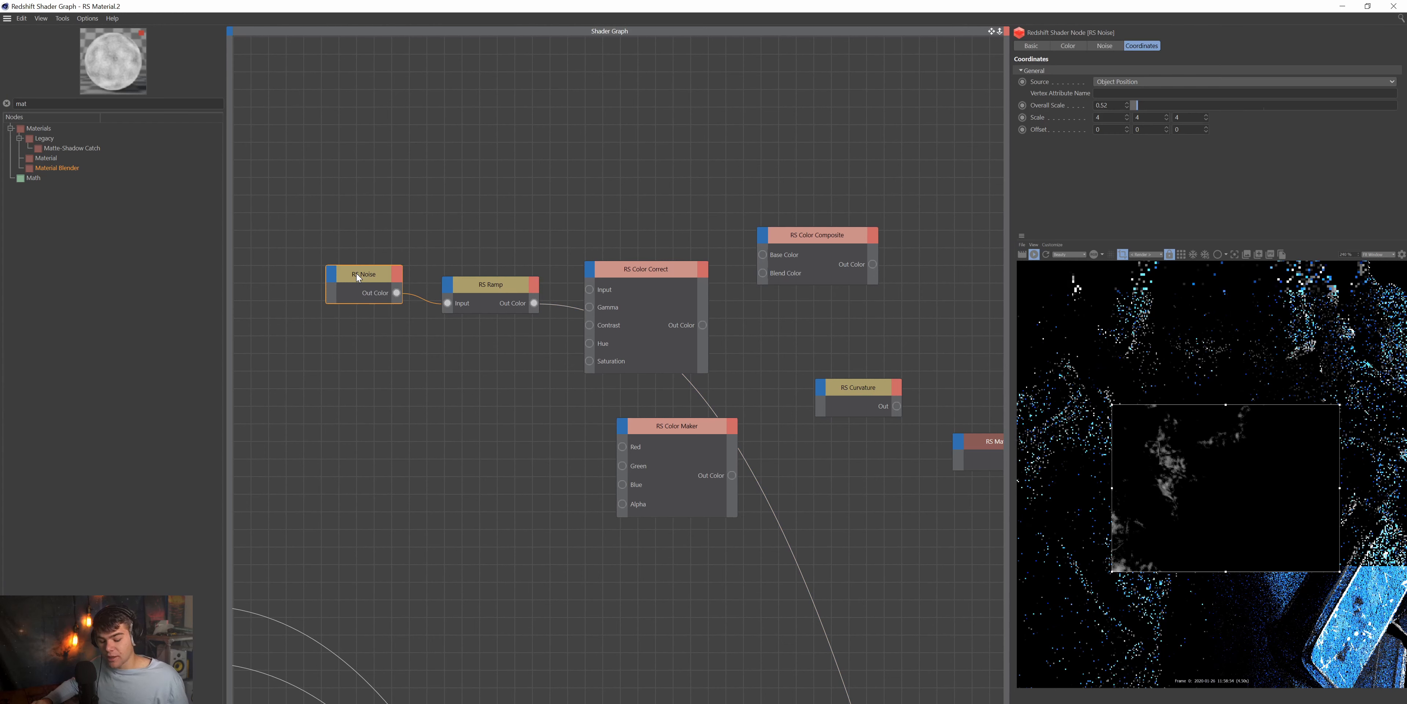
key("o")
left_click(501, 288)
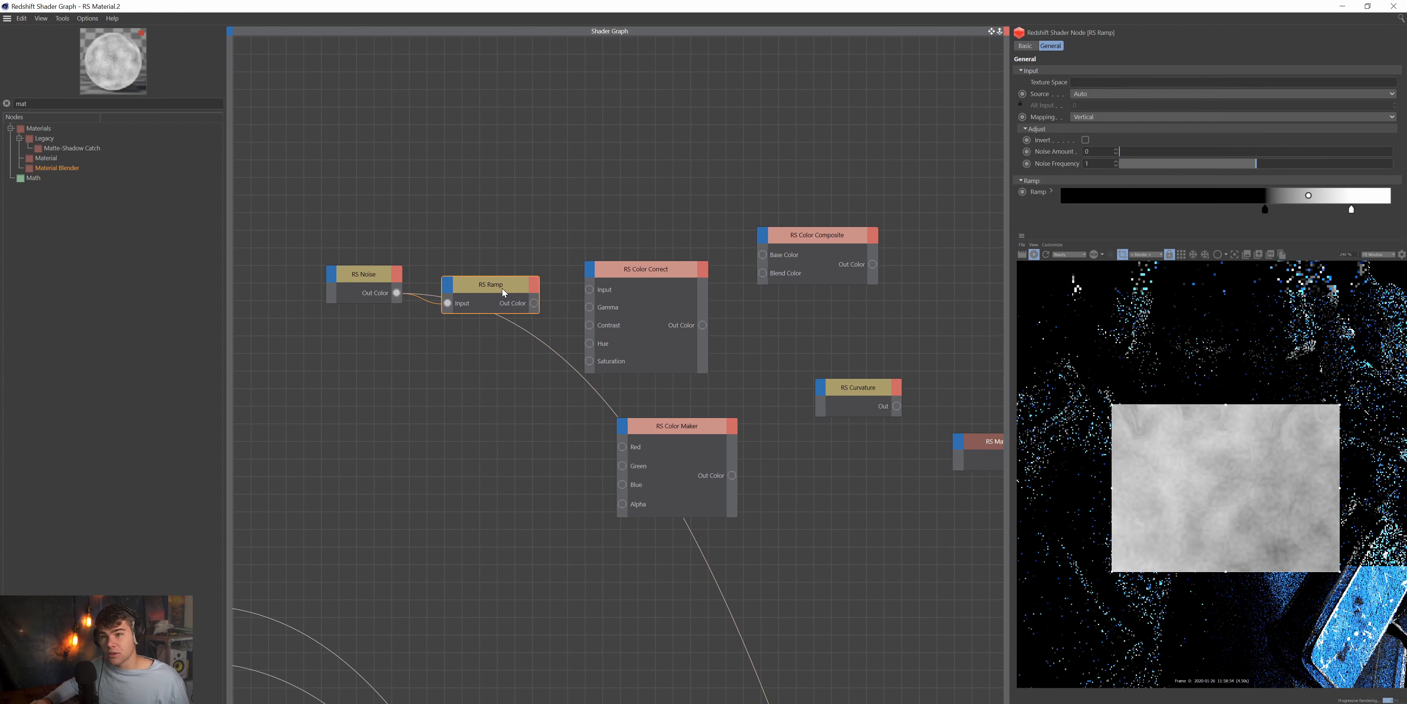
key("o")
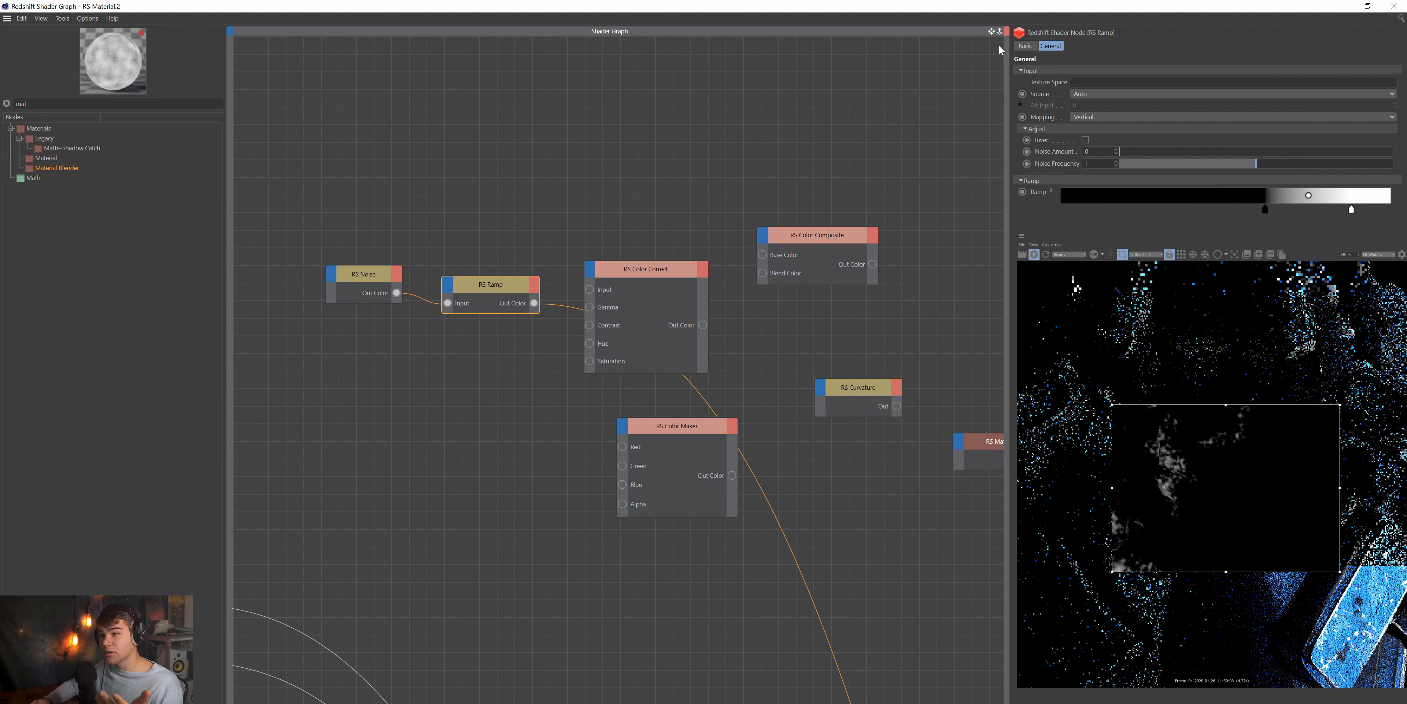
Move the RS Material Blender node out of the way and bring the RS Color Invert node nearer to the Color Composite.
left_click_drag(992, 32, 813, 23)
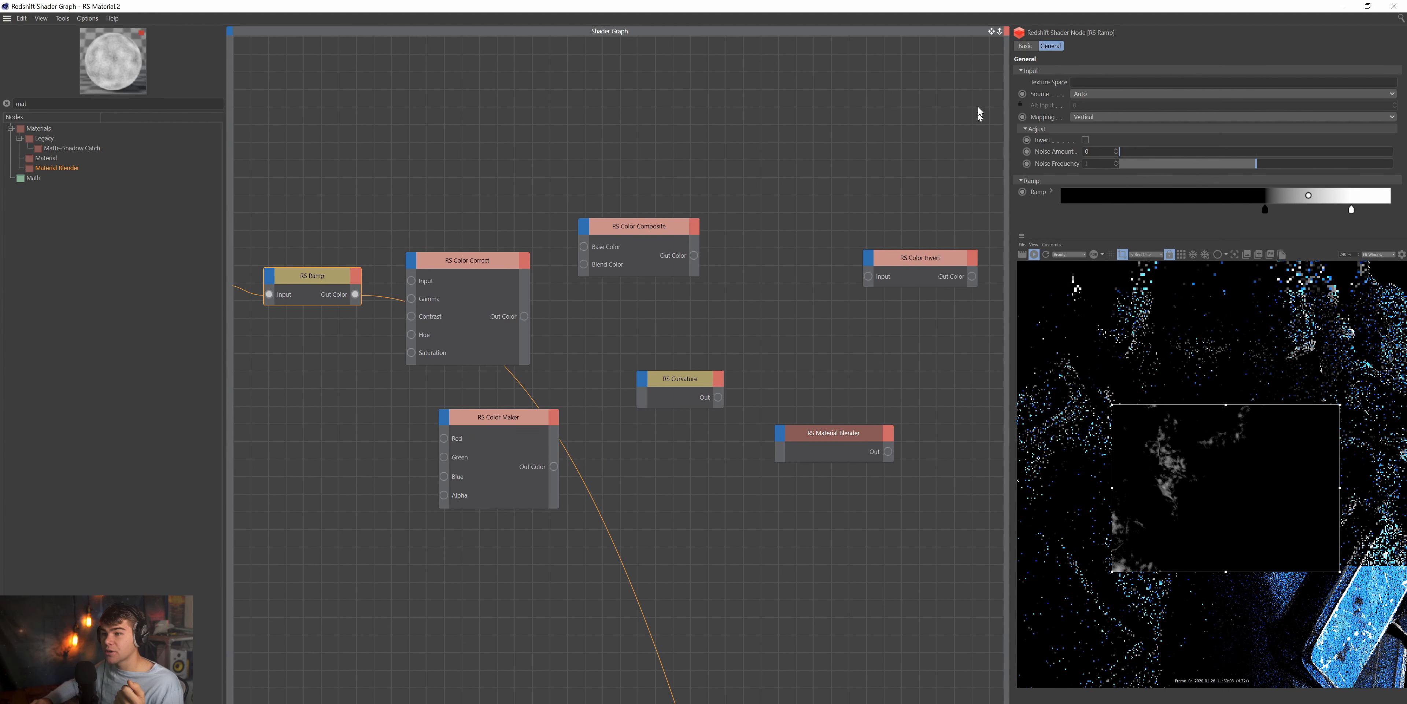
left_click_drag(830, 435, 992, 365)
left_click_drag(927, 261, 835, 273)
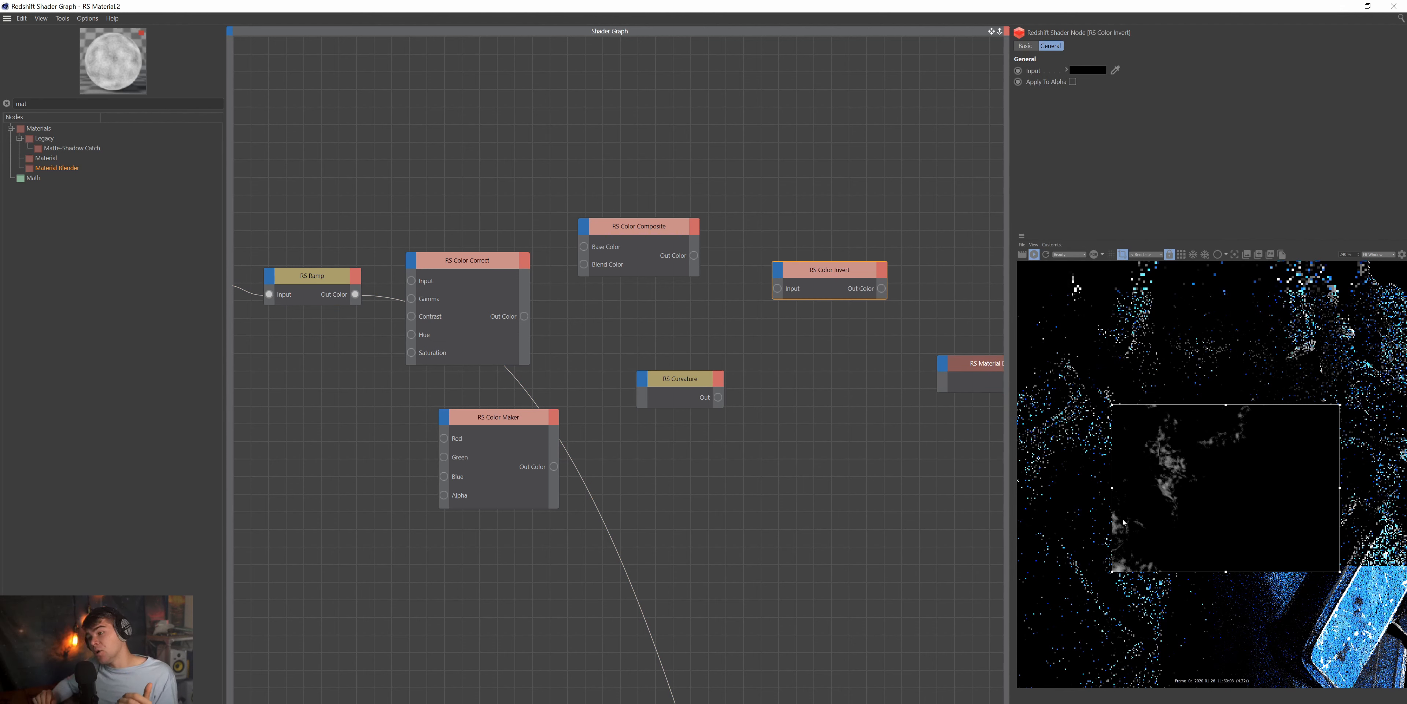
Turn off the render region so the Ramp mask is rendered across the whole model.
scroll(1123, 522, "down", 5)
left_click(1122, 254)
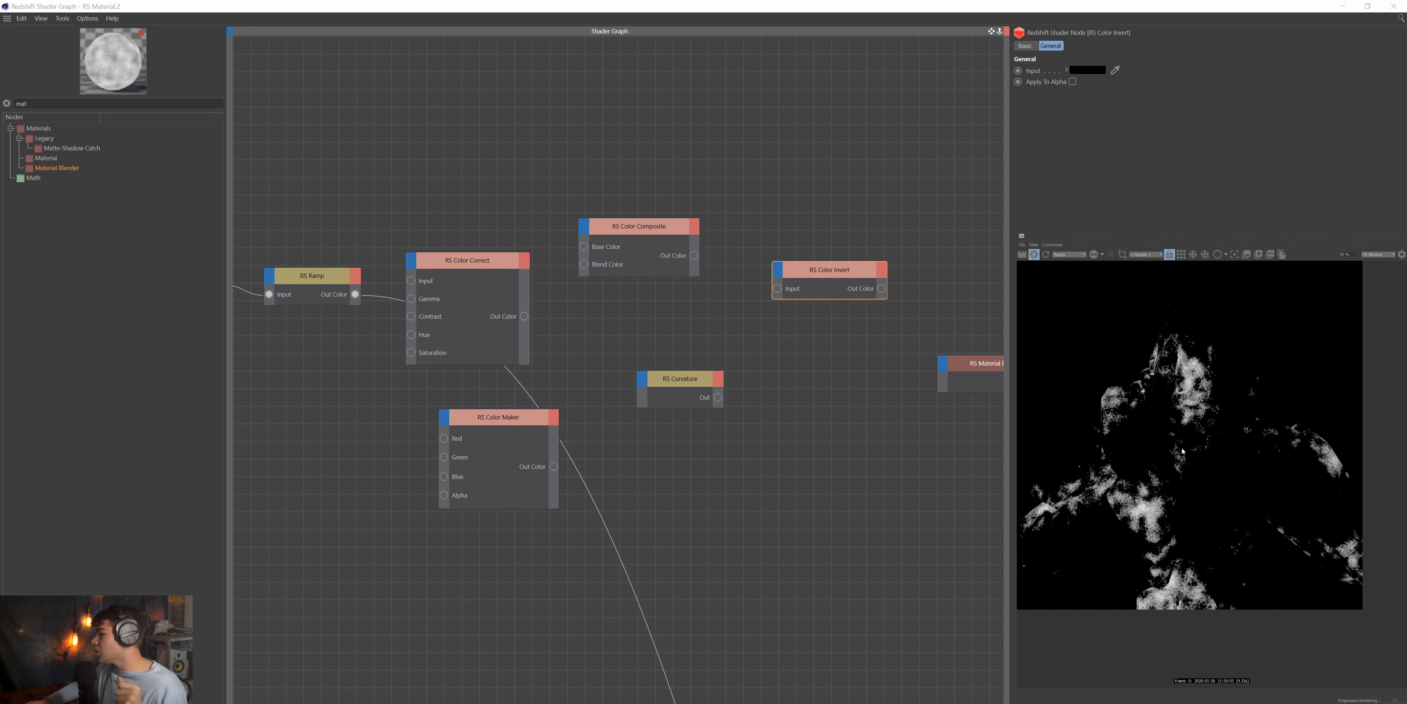
scroll(1183, 451, "up", 1)
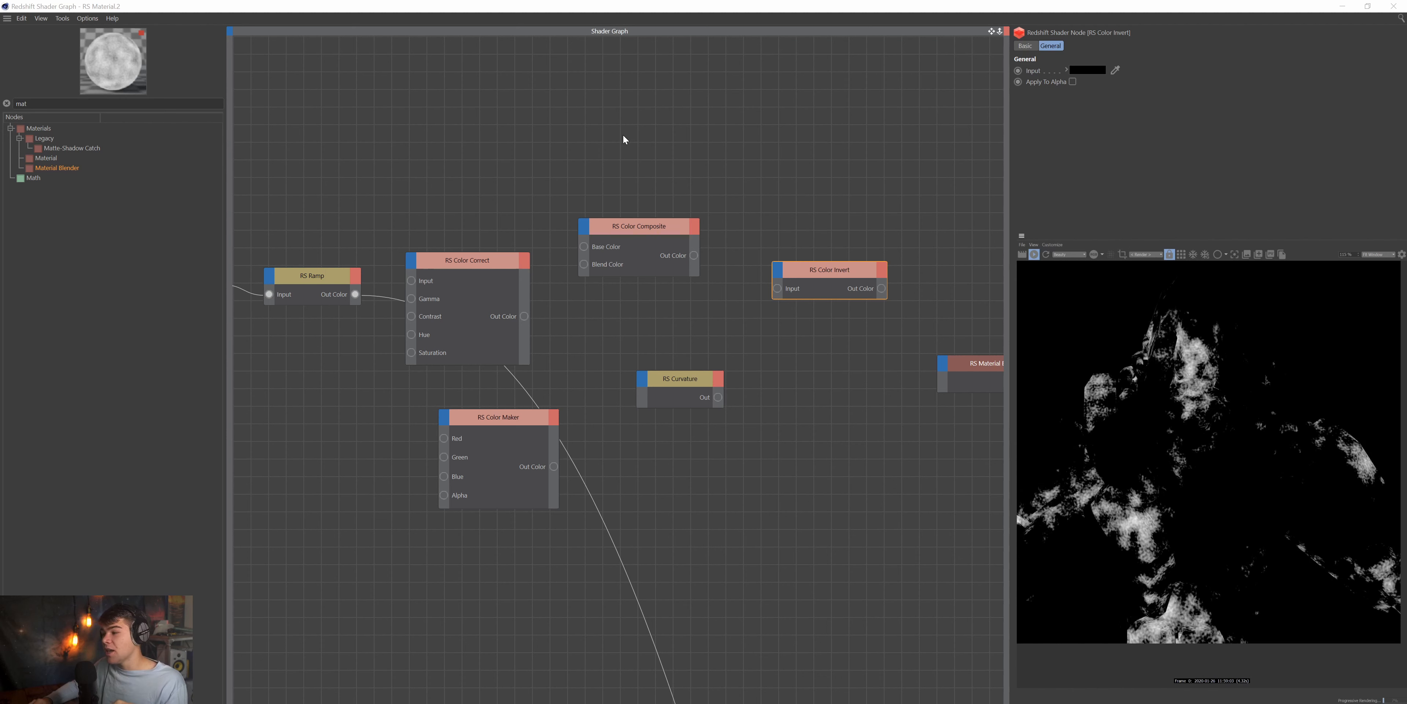
scroll(1180, 451, "down", 3)
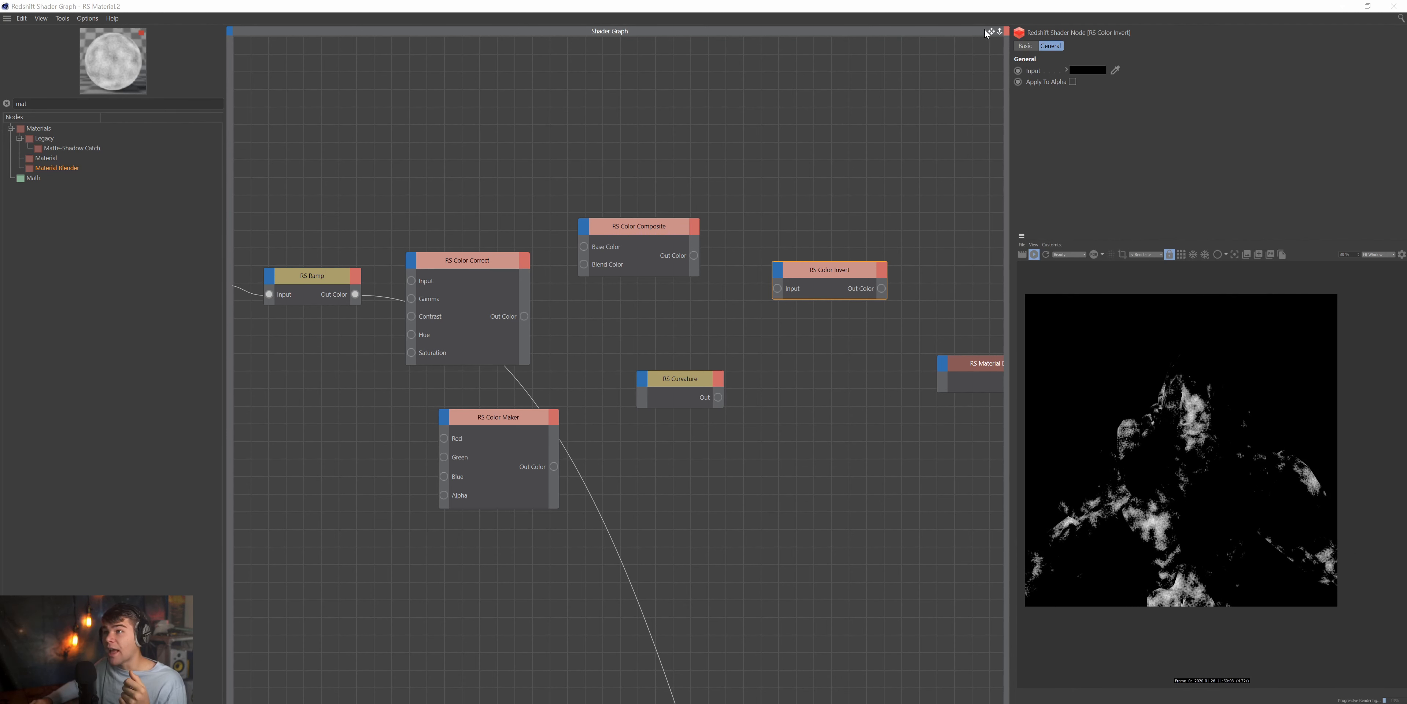
Move the RS Color Correct node aside and place the RS Color Composite node beside the RS Ramp.
middle_click_drag(468, 260, 805, 305)
middle_click_drag(878, 85, 765, 90)
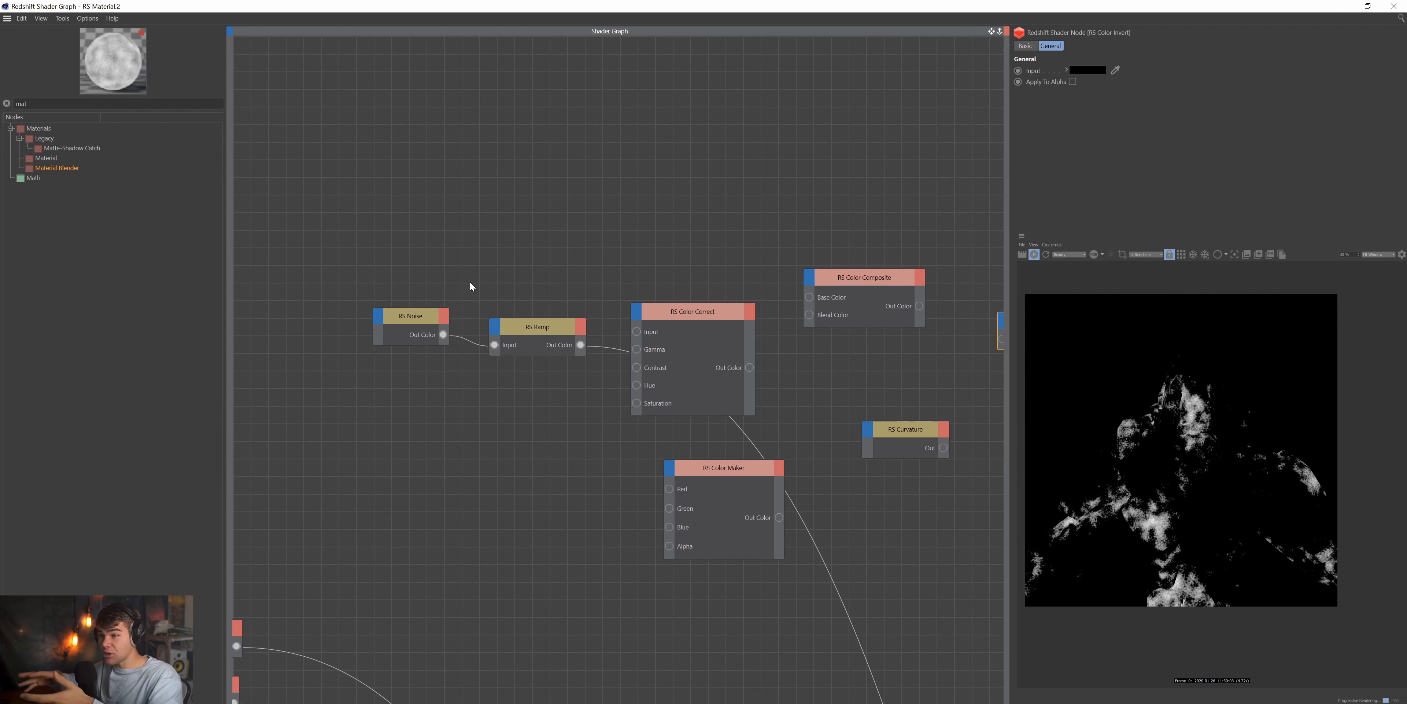
left_click_drag(854, 276, 636, 402)
left_click_drag(673, 318, 793, 295)
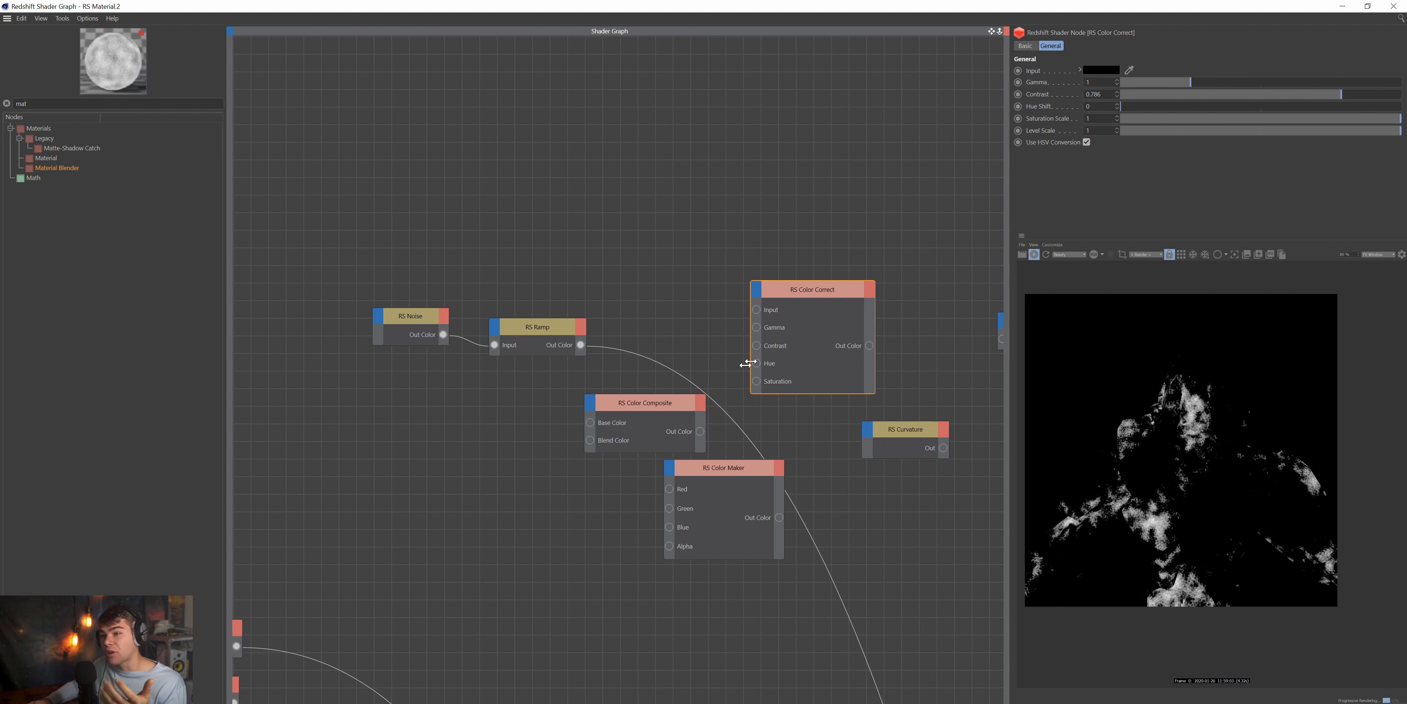
left_click_drag(639, 408, 694, 362)
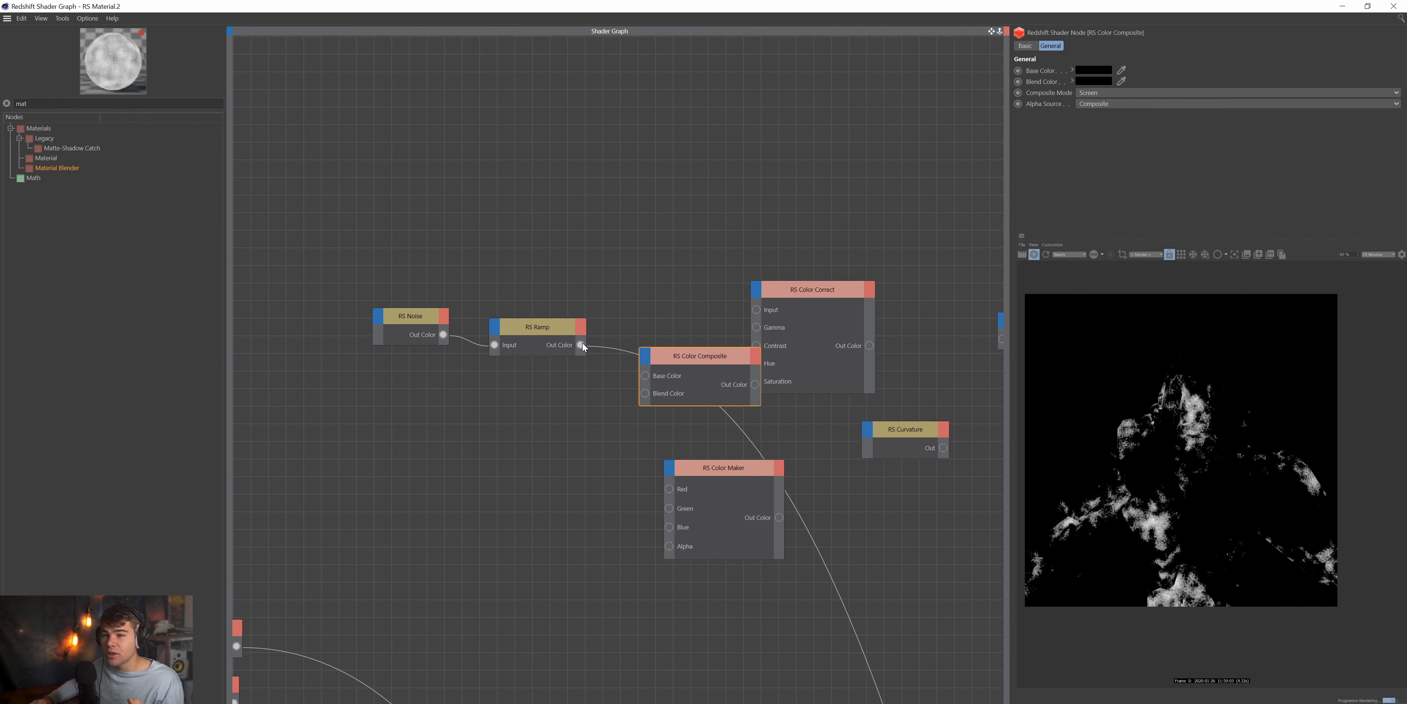
Shift the RS Noise and RS Ramp nodes together and connect the Ramp's Out Color to the Color Composite's Base Color.
left_click_drag(531, 290, 377, 373)
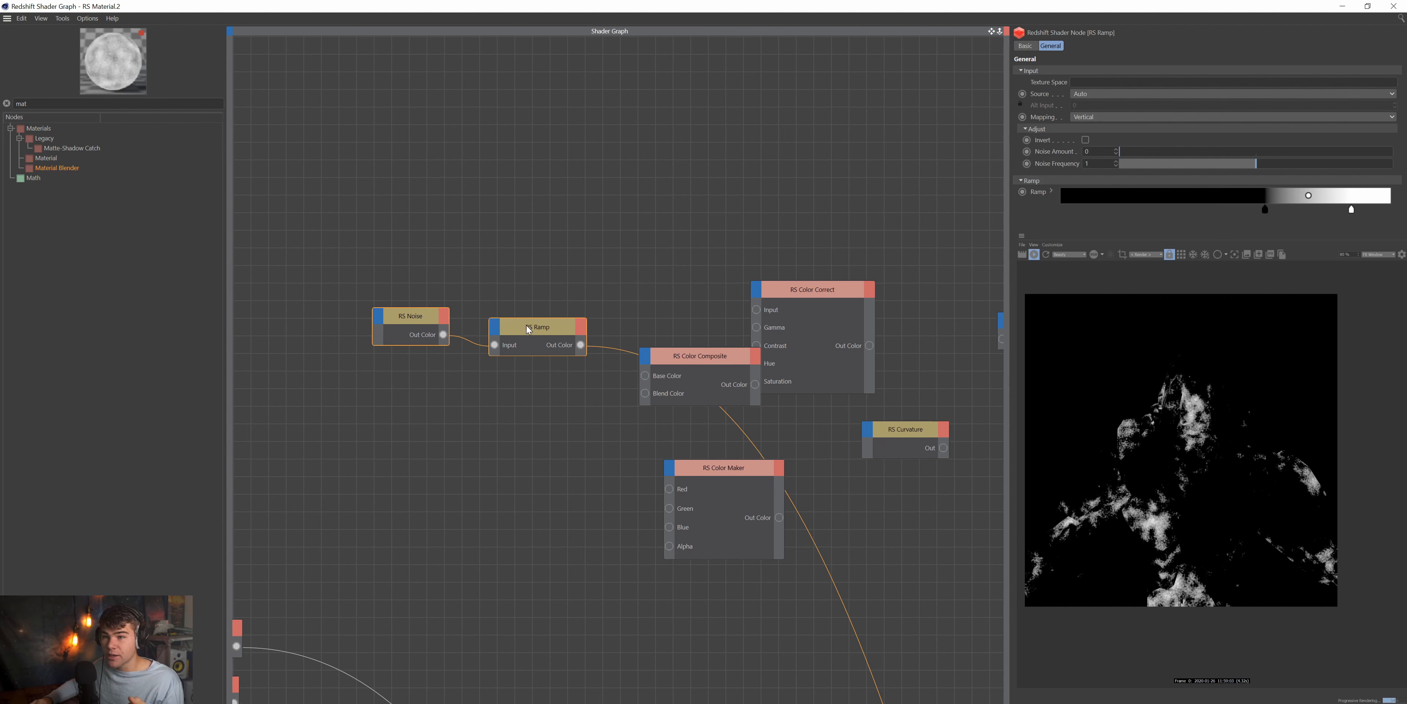
left_click_drag(527, 325, 513, 353)
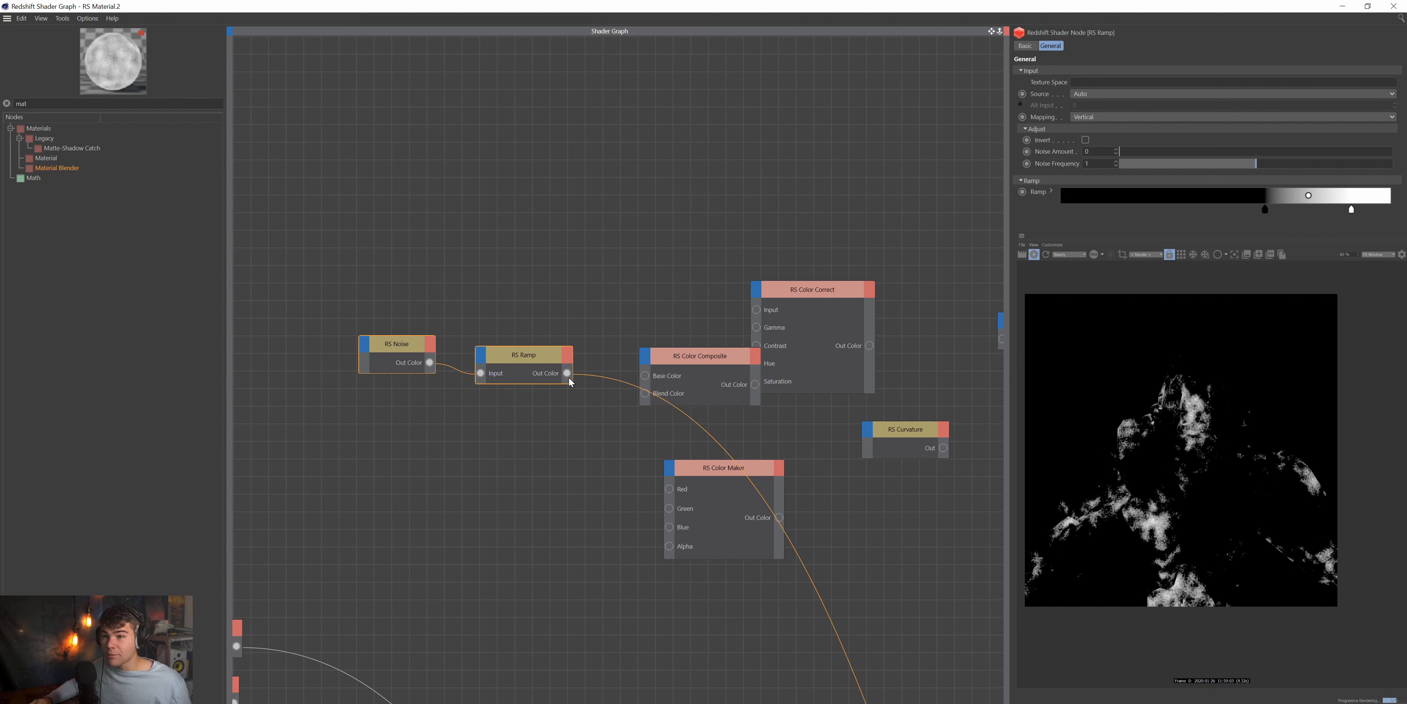
left_click(648, 379)
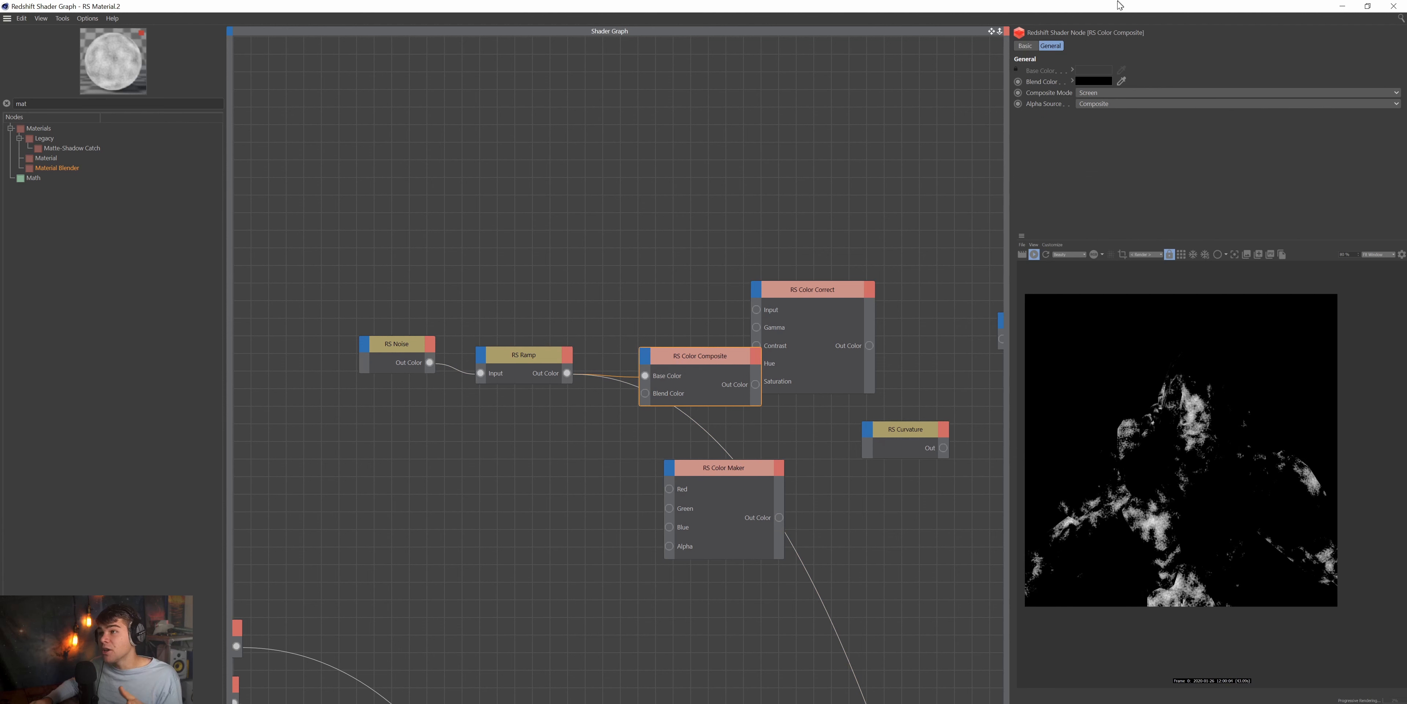
Review the Color Composite's composite modes, and move the Noise, Ramp and Composite nodes together clear of the Color Correct node.
left_click(1093, 92)
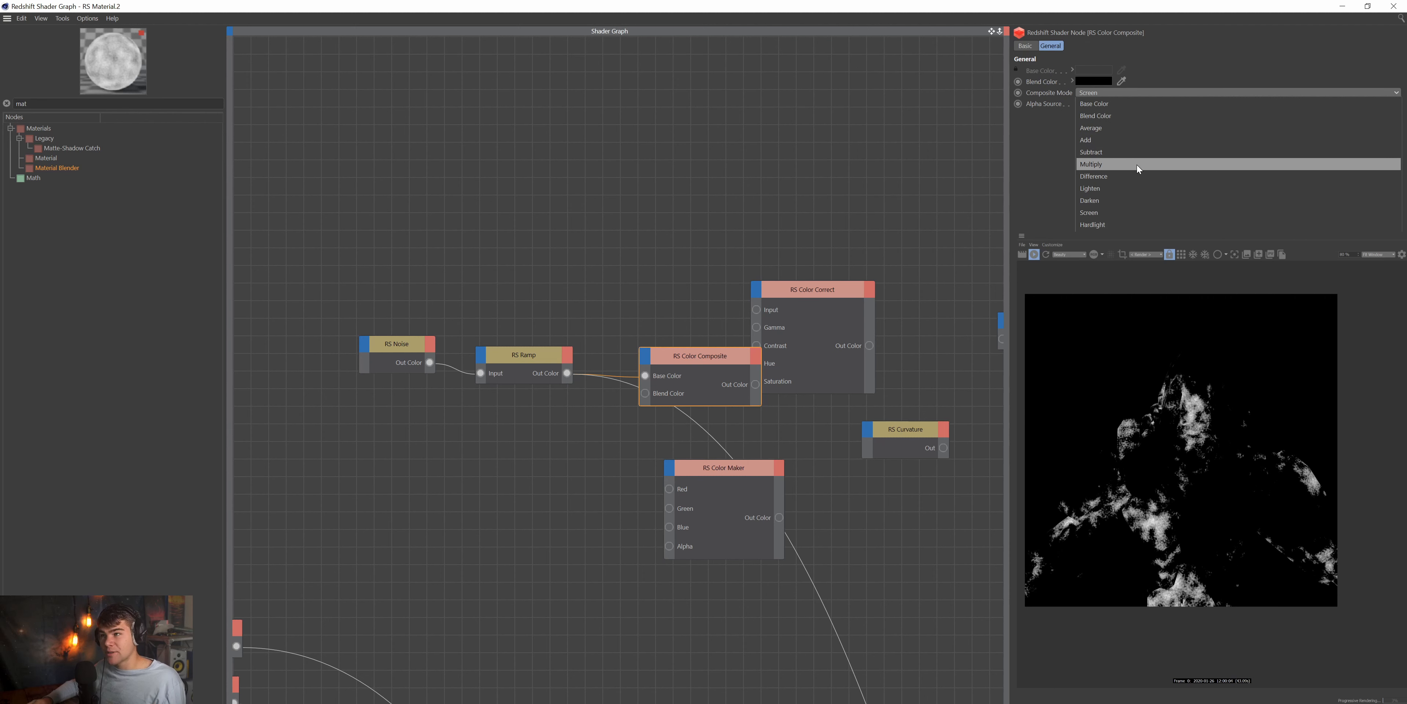
left_click(588, 297)
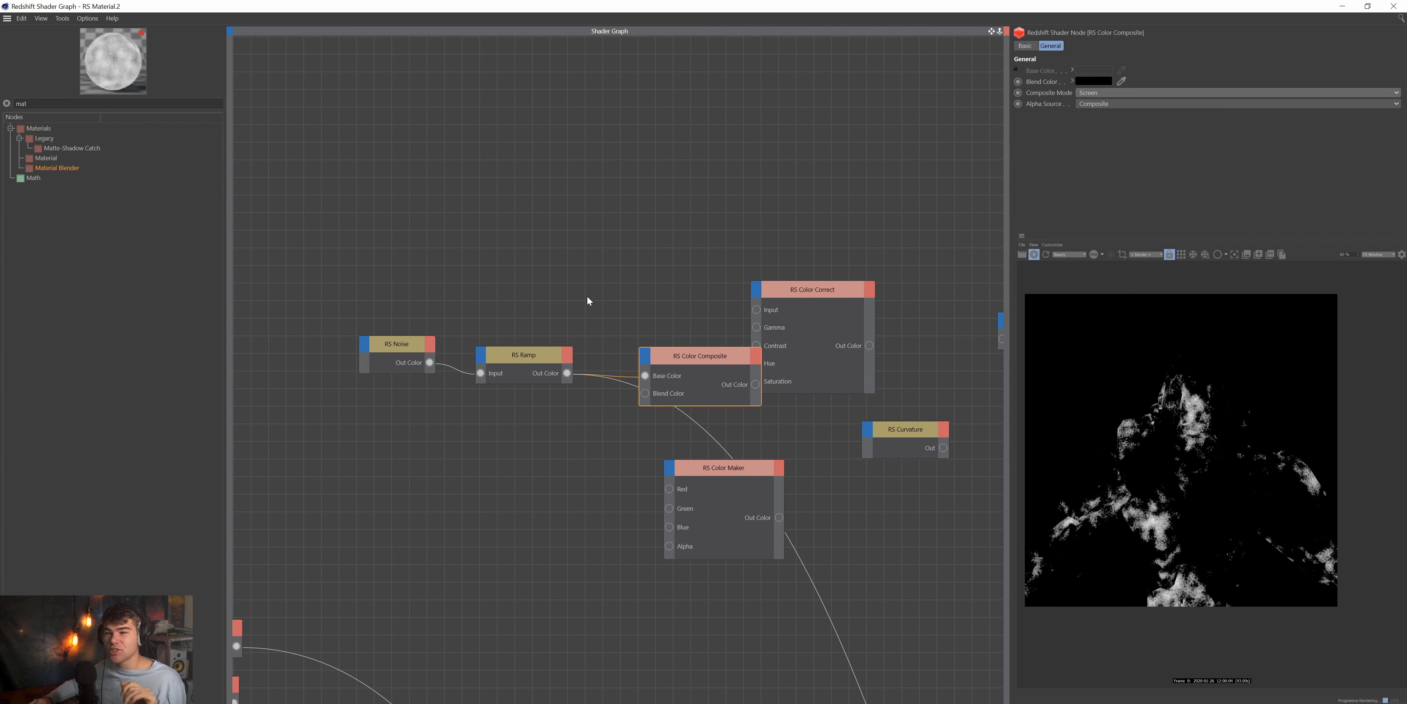
left_click_drag(650, 315, 298, 439)
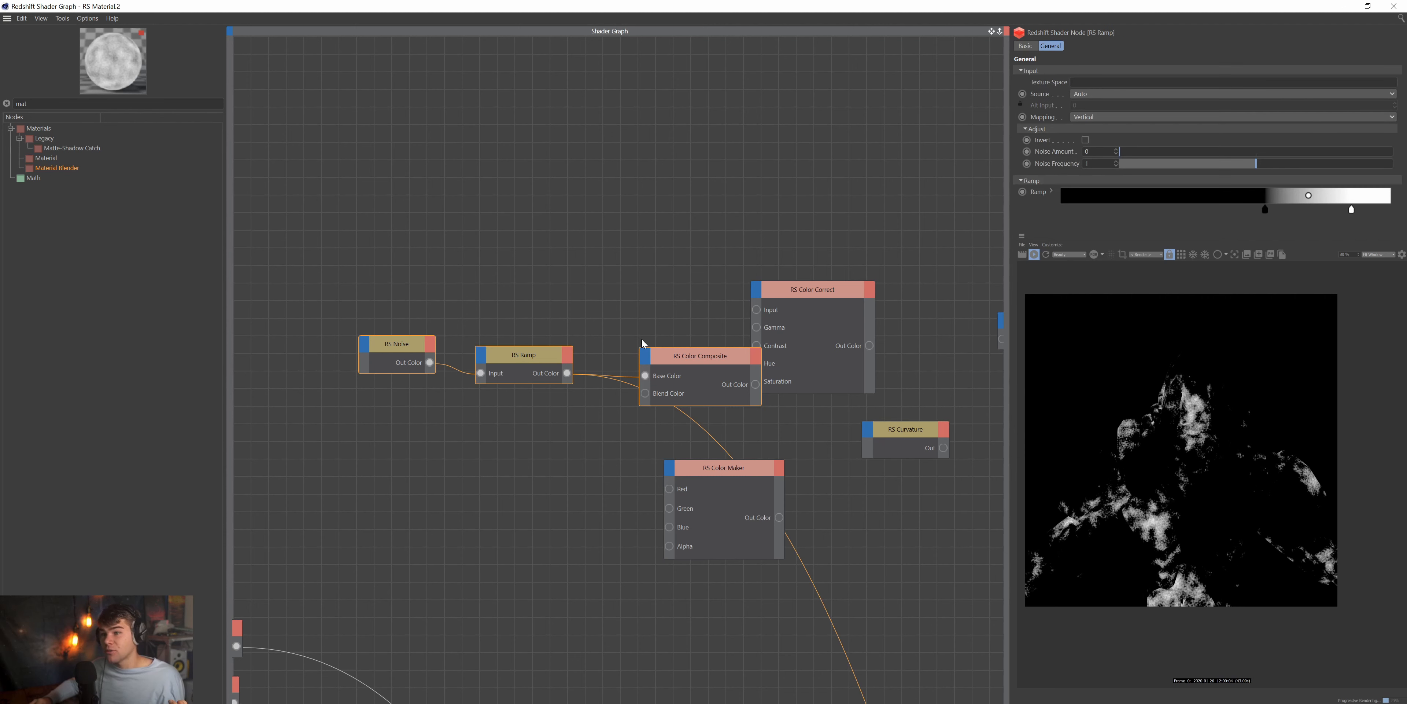
left_click_drag(684, 358, 645, 322)
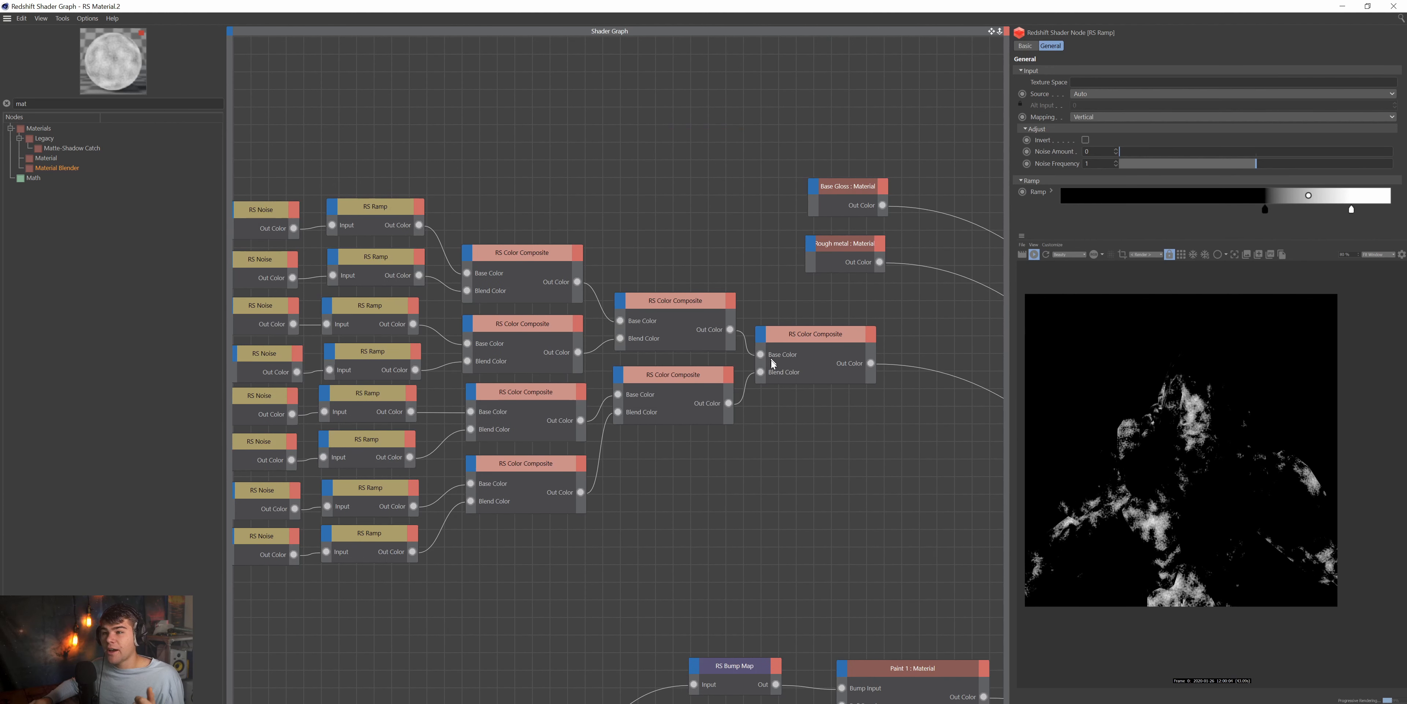
In the existing eight-noise network, preview the final, second-level and first-level Color Composites and the uppermost Ramp, and examine how they combine.
left_click(822, 340)
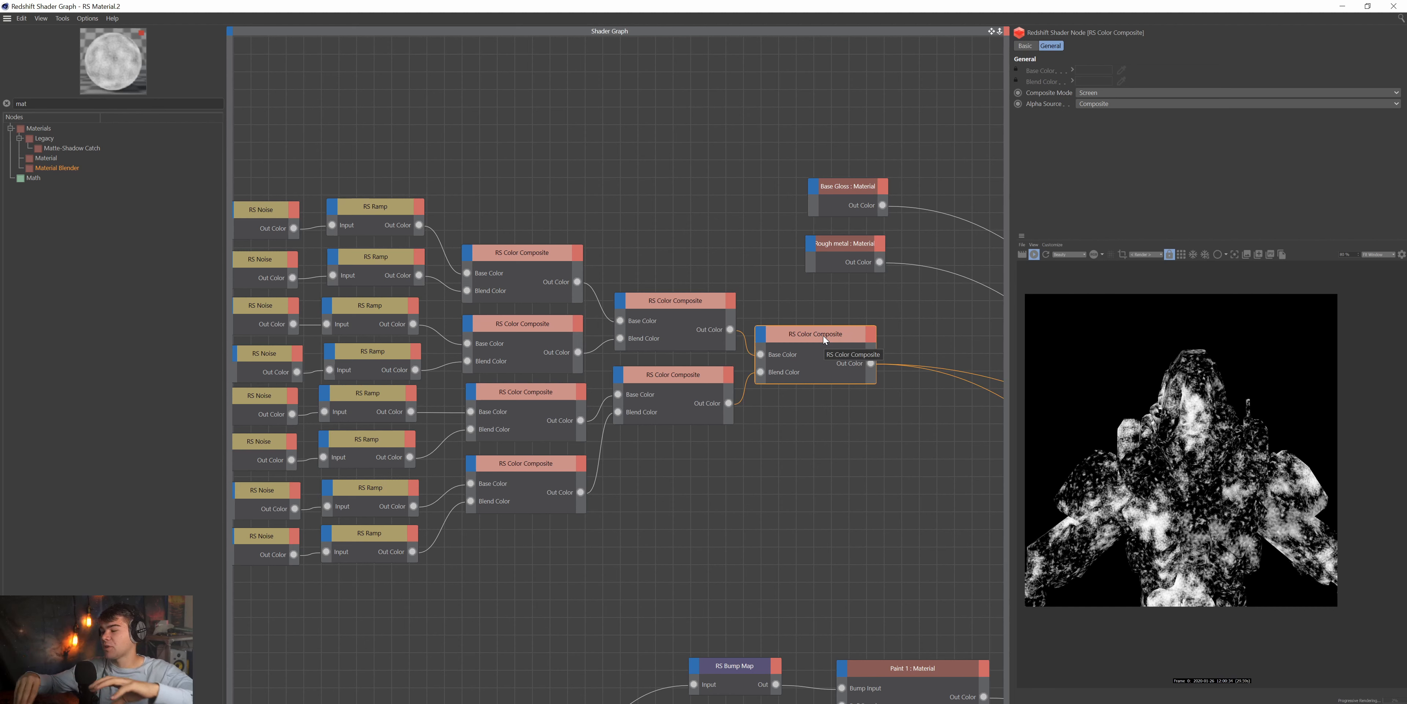
left_click(659, 305)
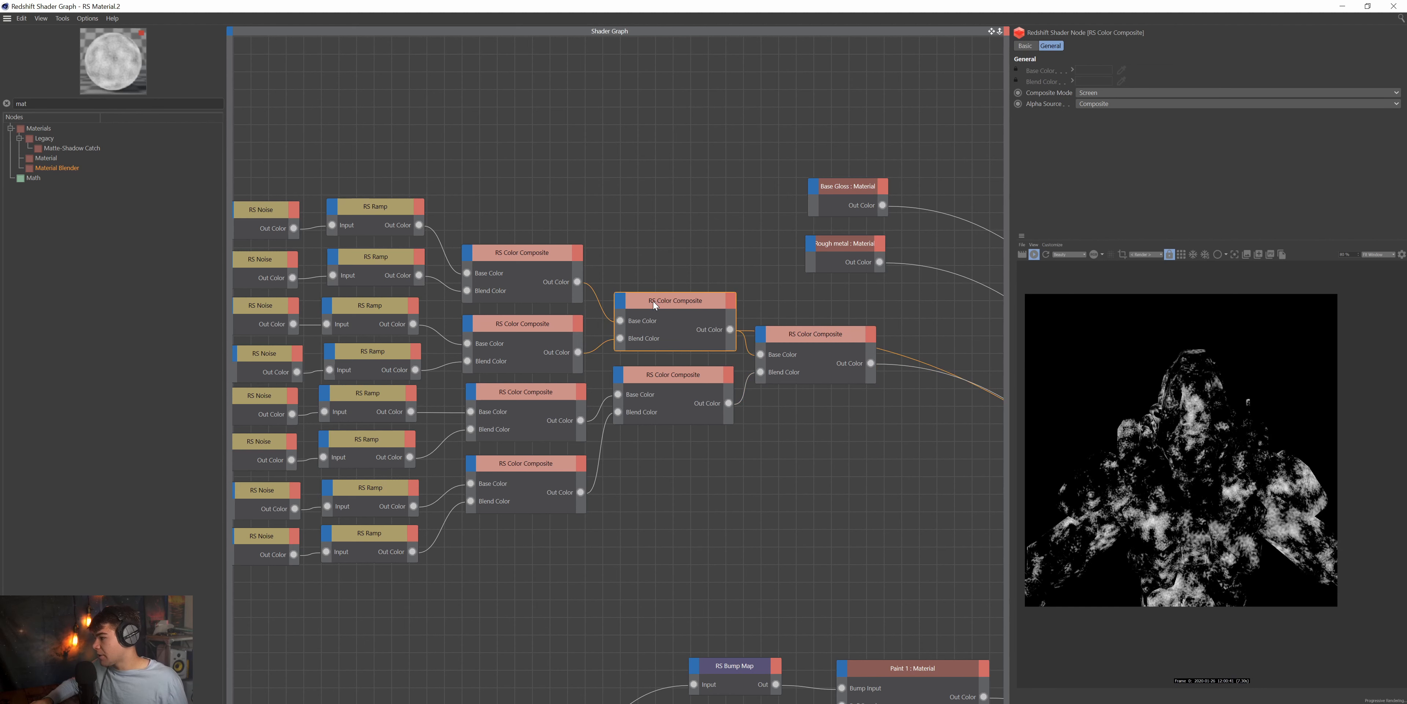
left_click(534, 255)
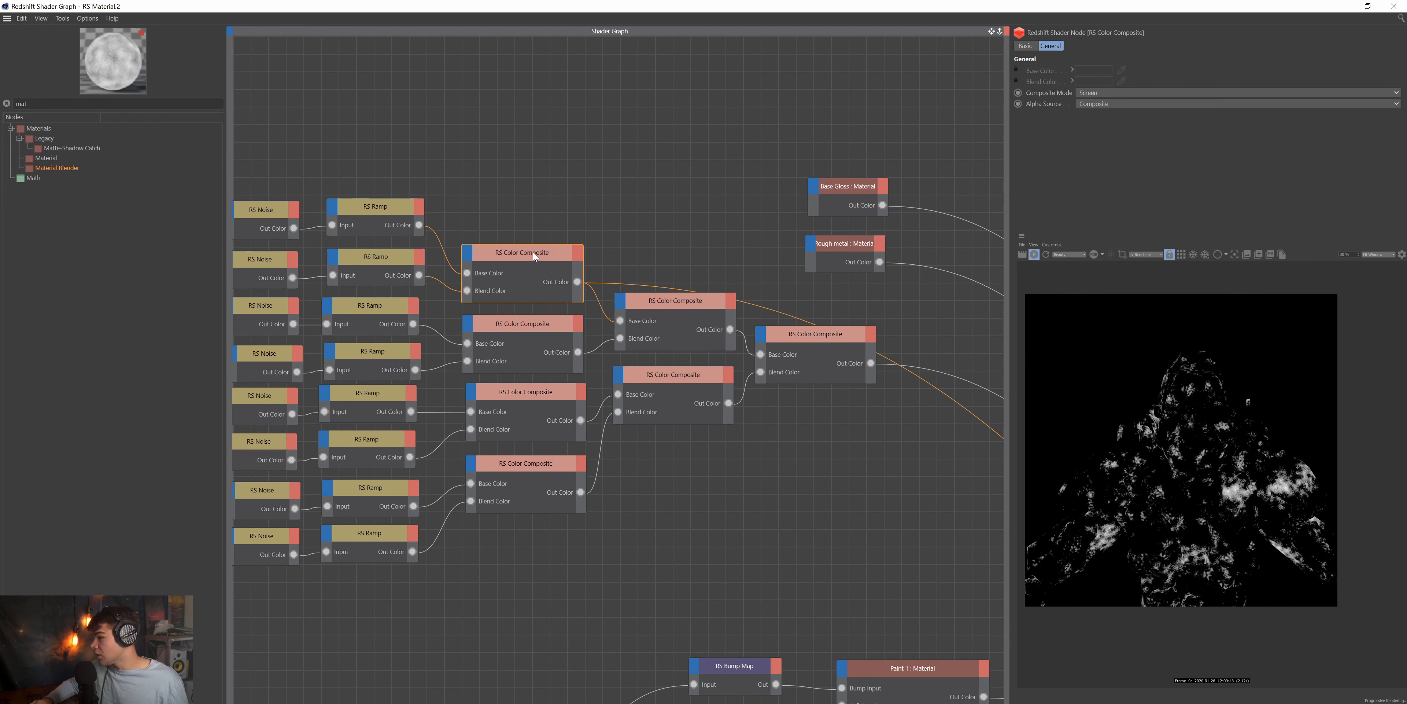
left_click(389, 211)
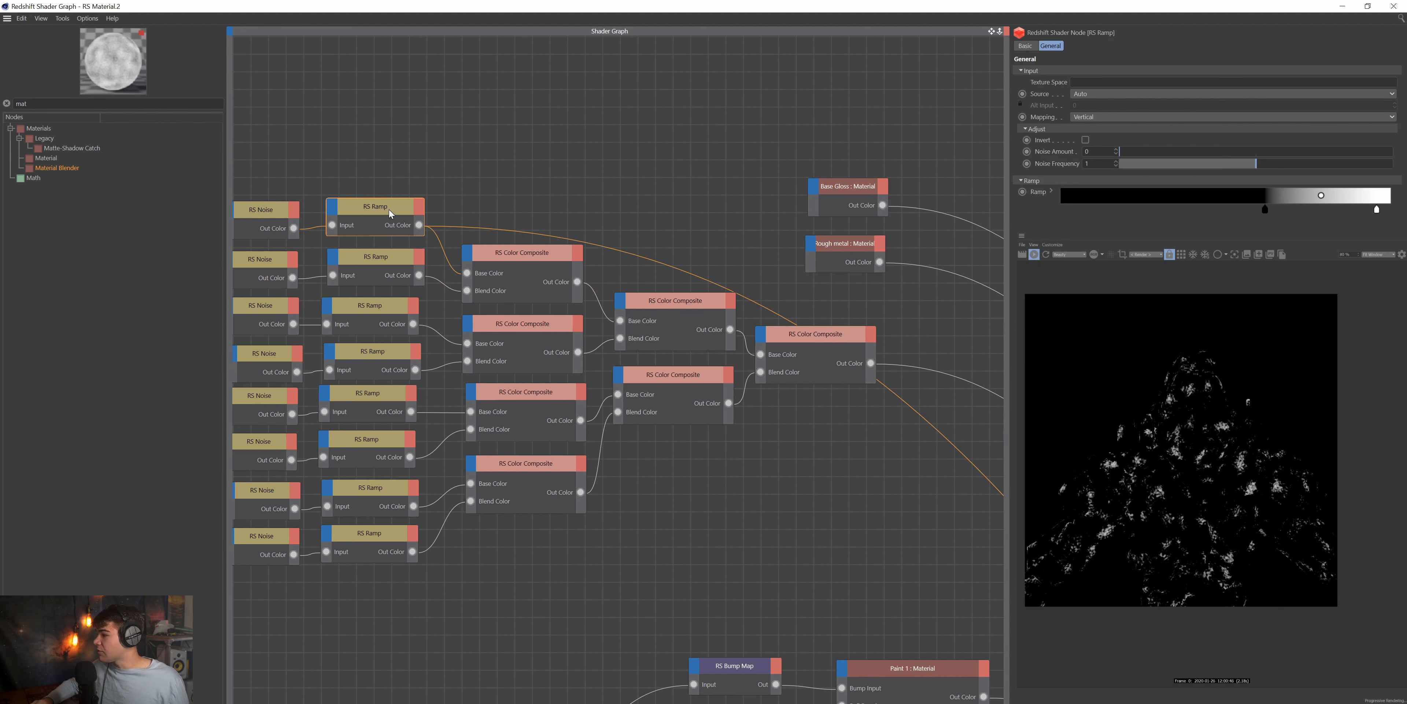
left_click_drag(606, 188, 574, 465)
left_click(691, 524)
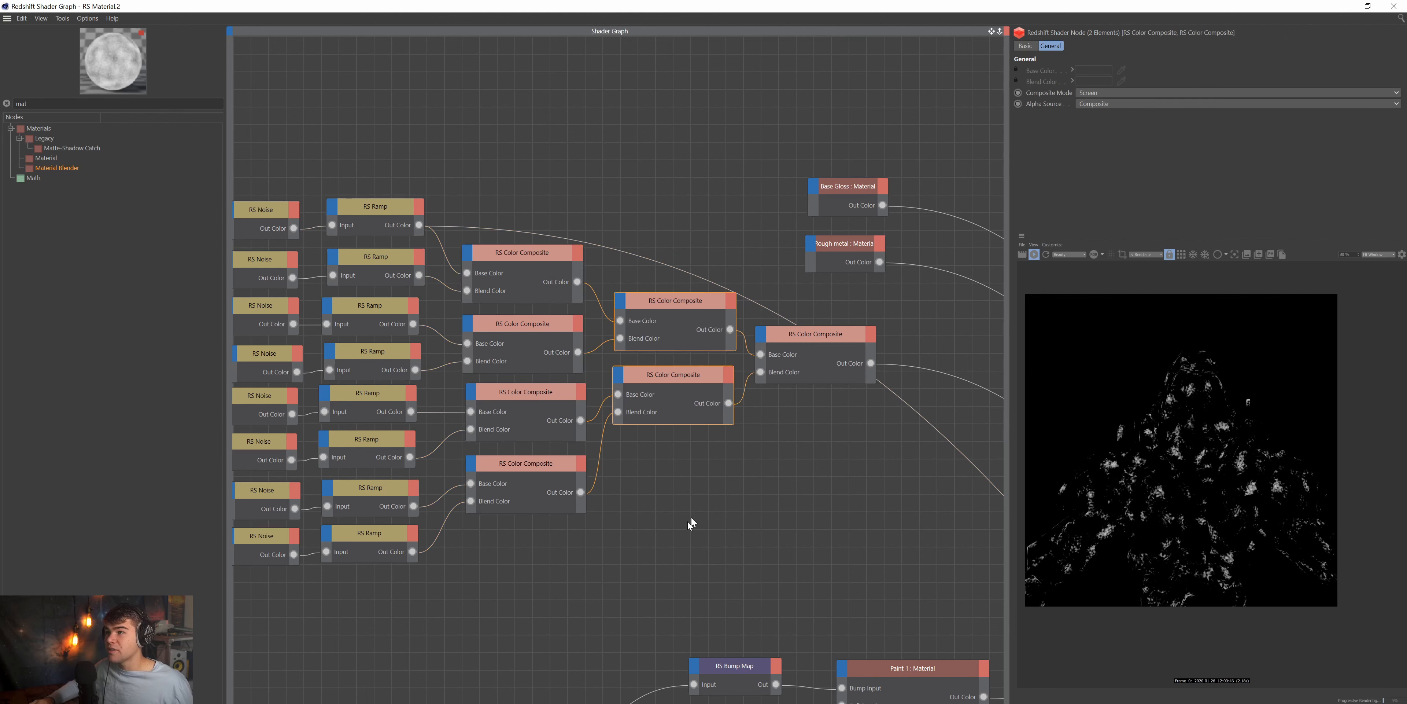
left_click(847, 368)
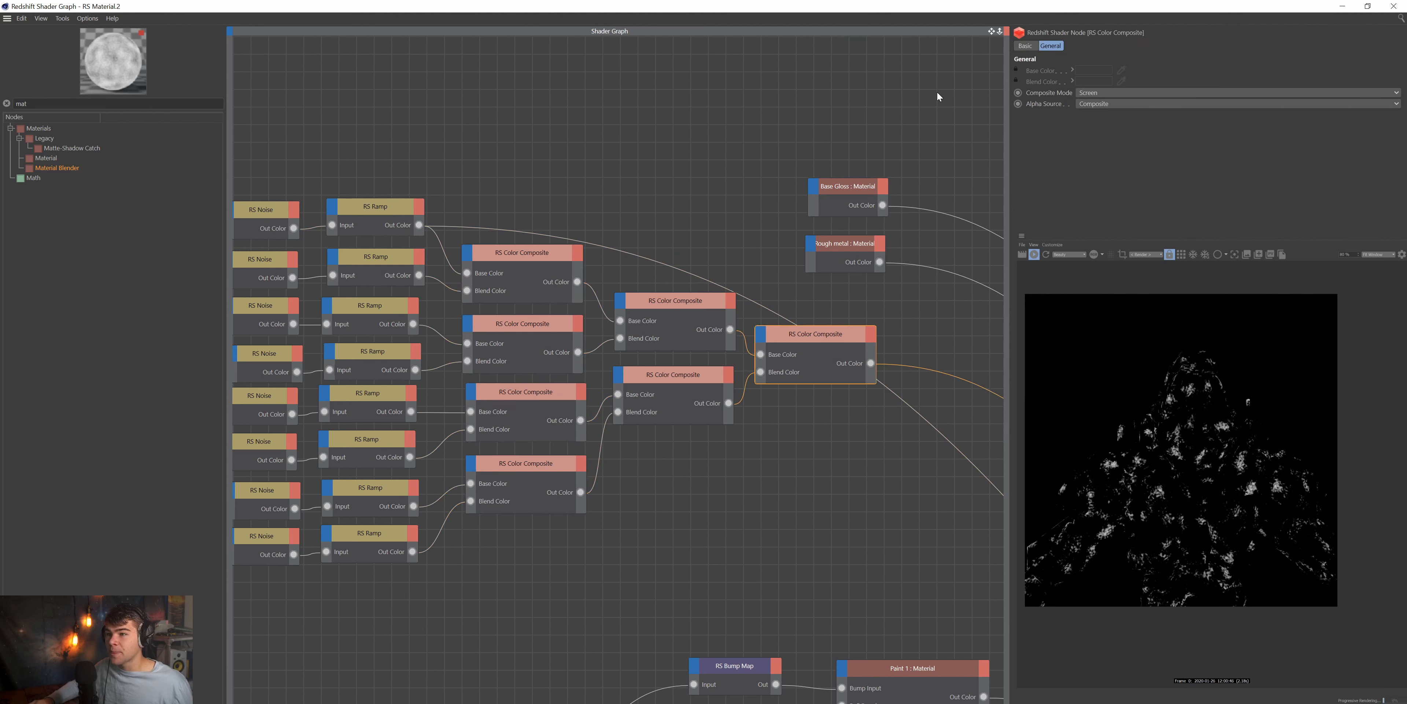
Back at the single noise chain, move the RS Color Composite and RS Ramp nodes closer to the RS Noise node.
left_click_drag(992, 32, 355, 484)
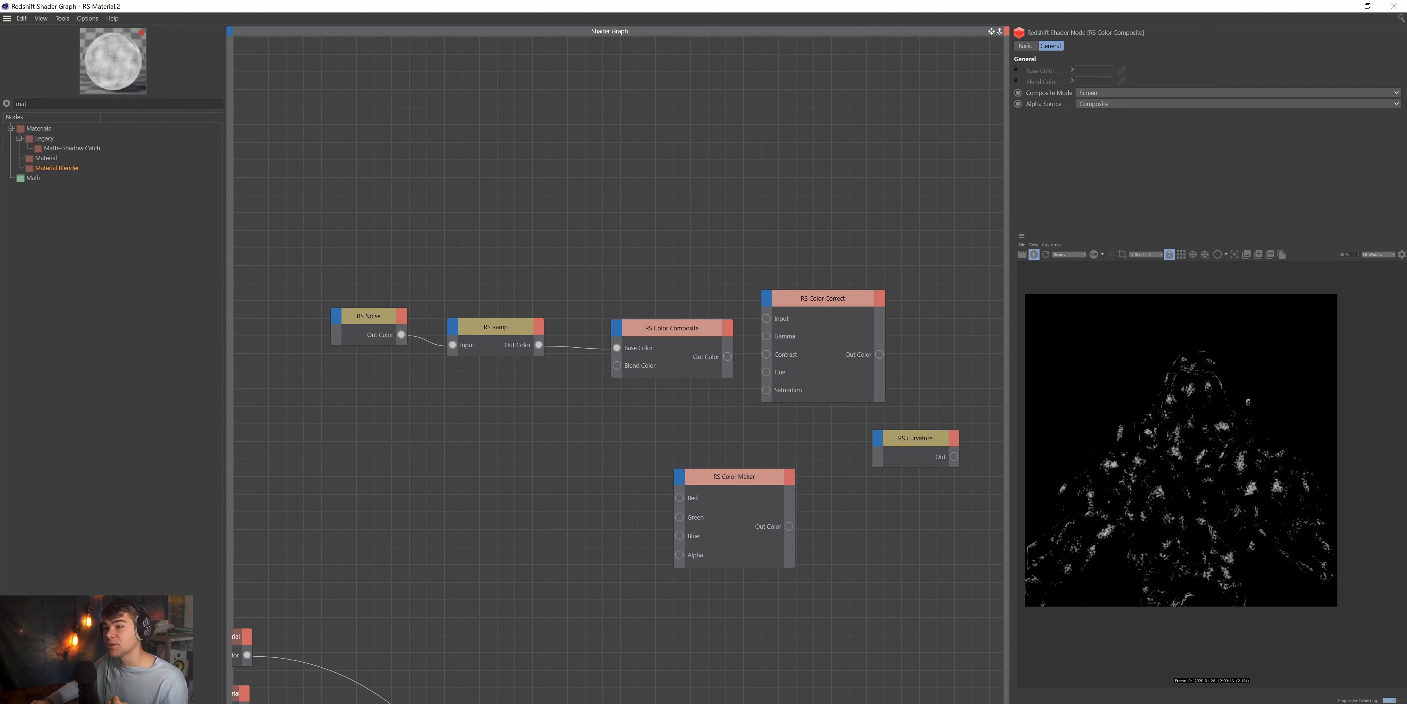
left_click_drag(705, 347, 662, 333)
left_click_drag(486, 326, 453, 330)
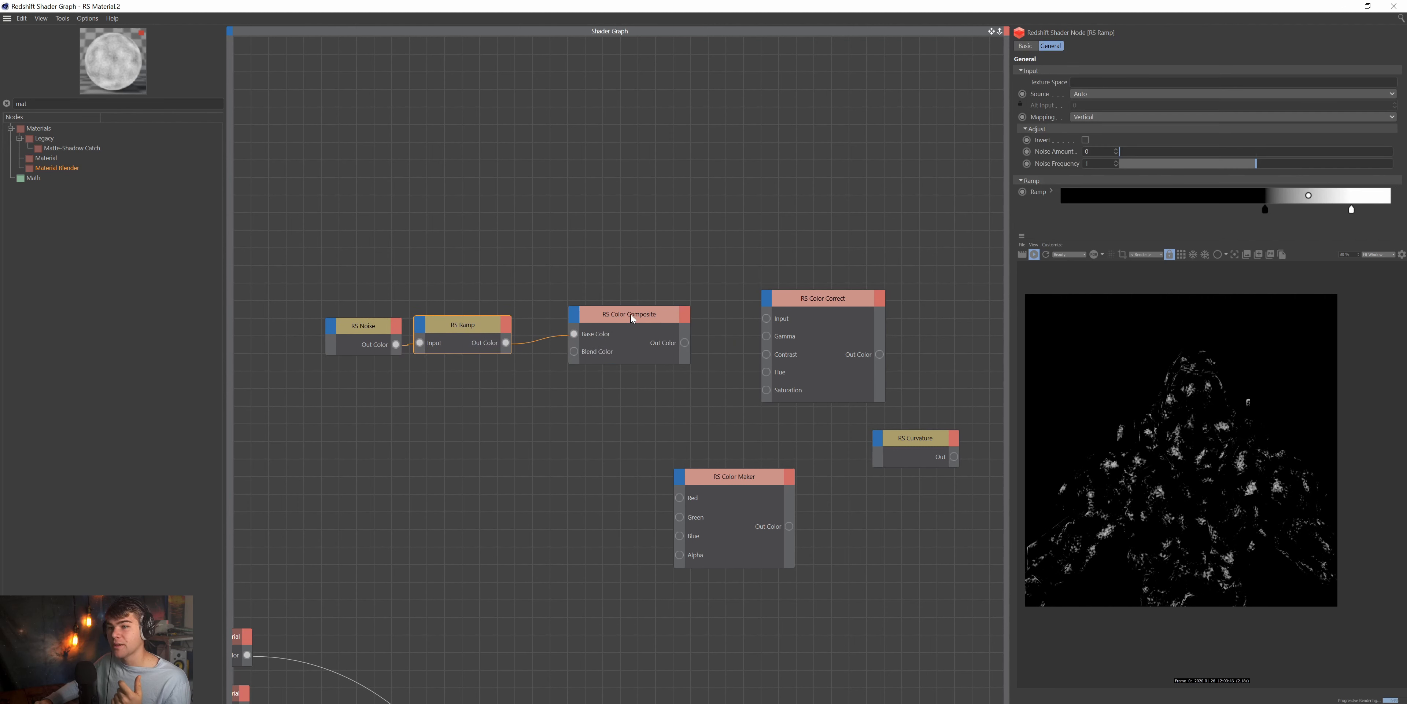
Align the RS Color Composite with the Ramp and duplicate the RS Noise and RS Ramp pair directly beneath the originals.
left_click_drag(630, 313, 626, 325)
left_click_drag(435, 316, 381, 350)
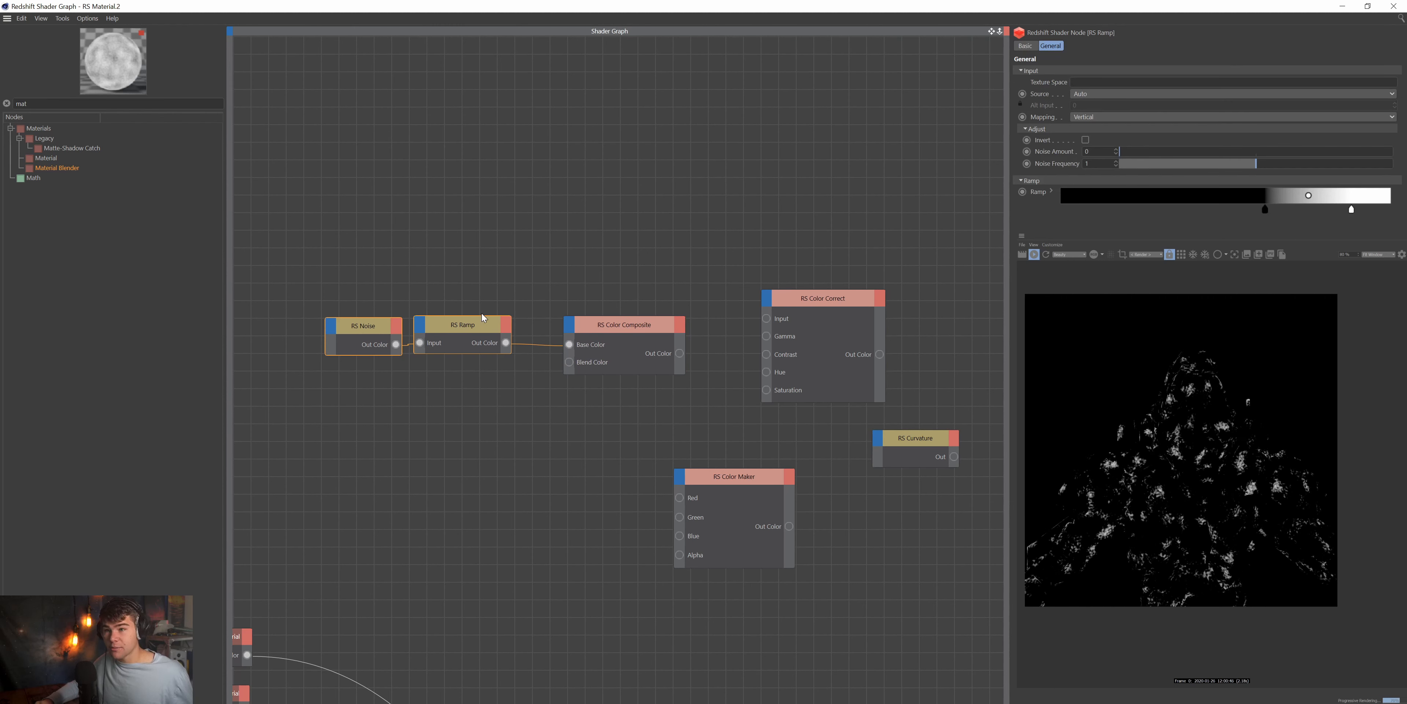
left_click_drag(477, 321, 463, 385, "ctrl")
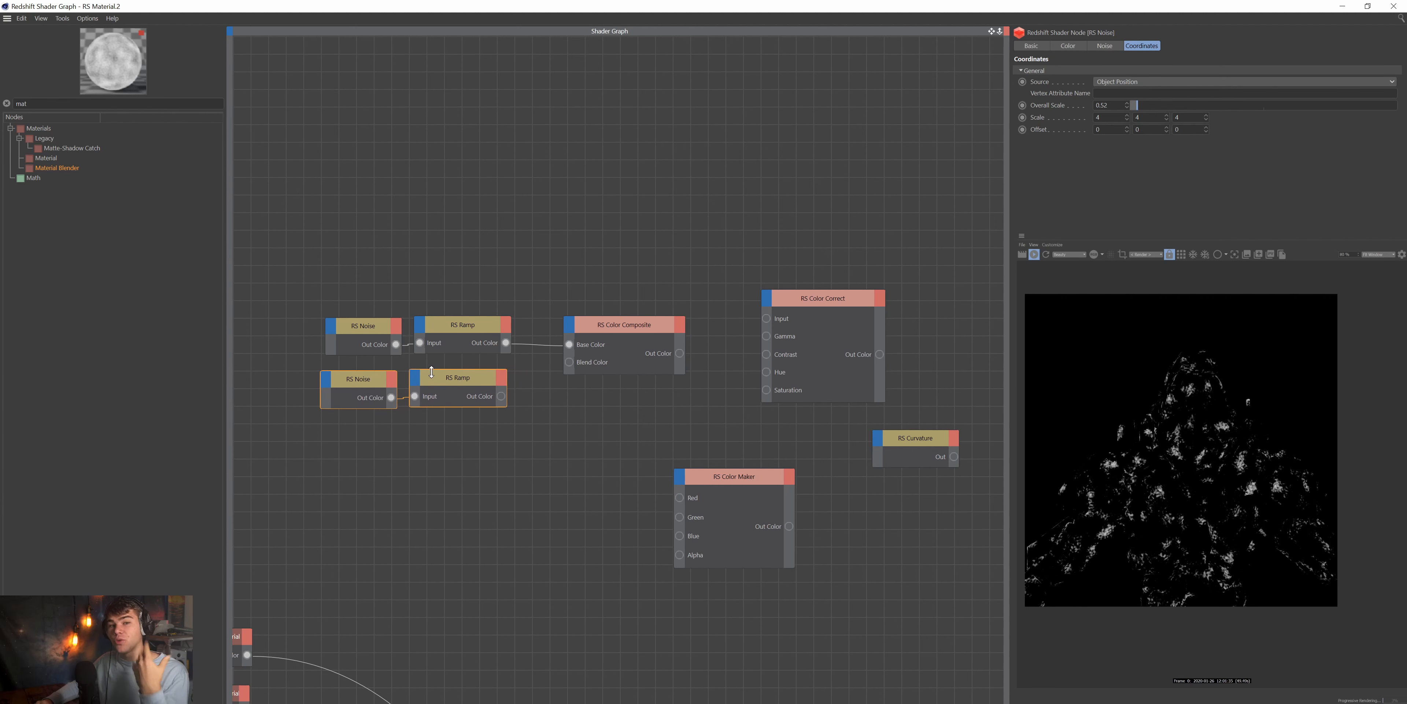
left_click(494, 389)
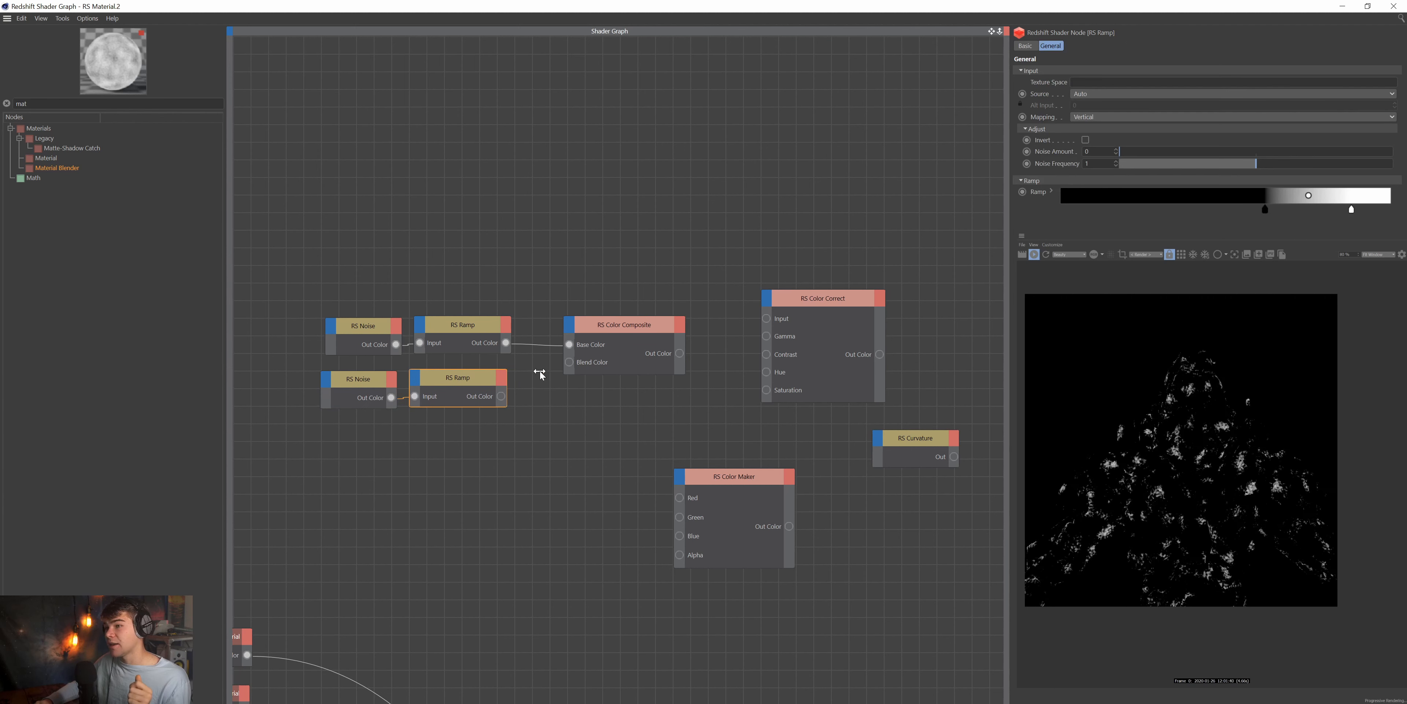
Preview the RS Color Composite's output and connect the duplicated Ramp's Out Color to its Blend Color.
left_click(604, 333)
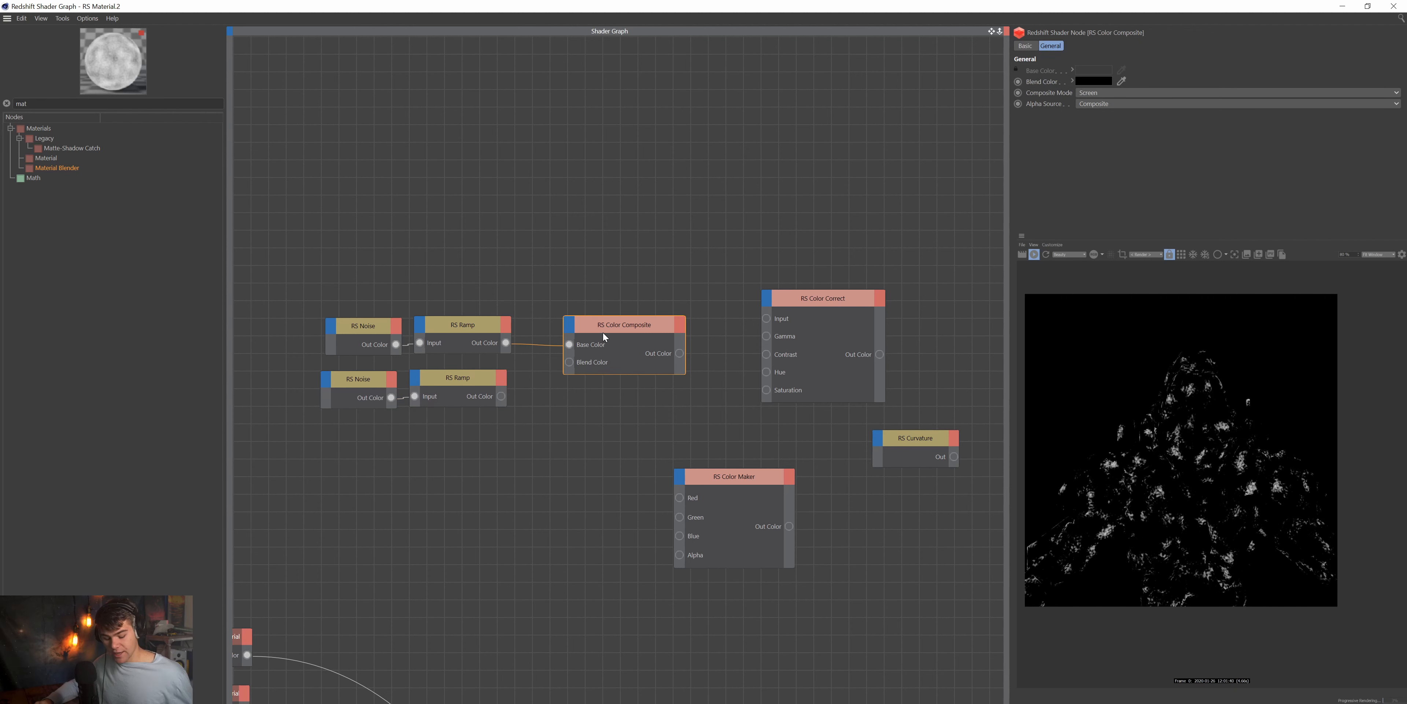
key("o")
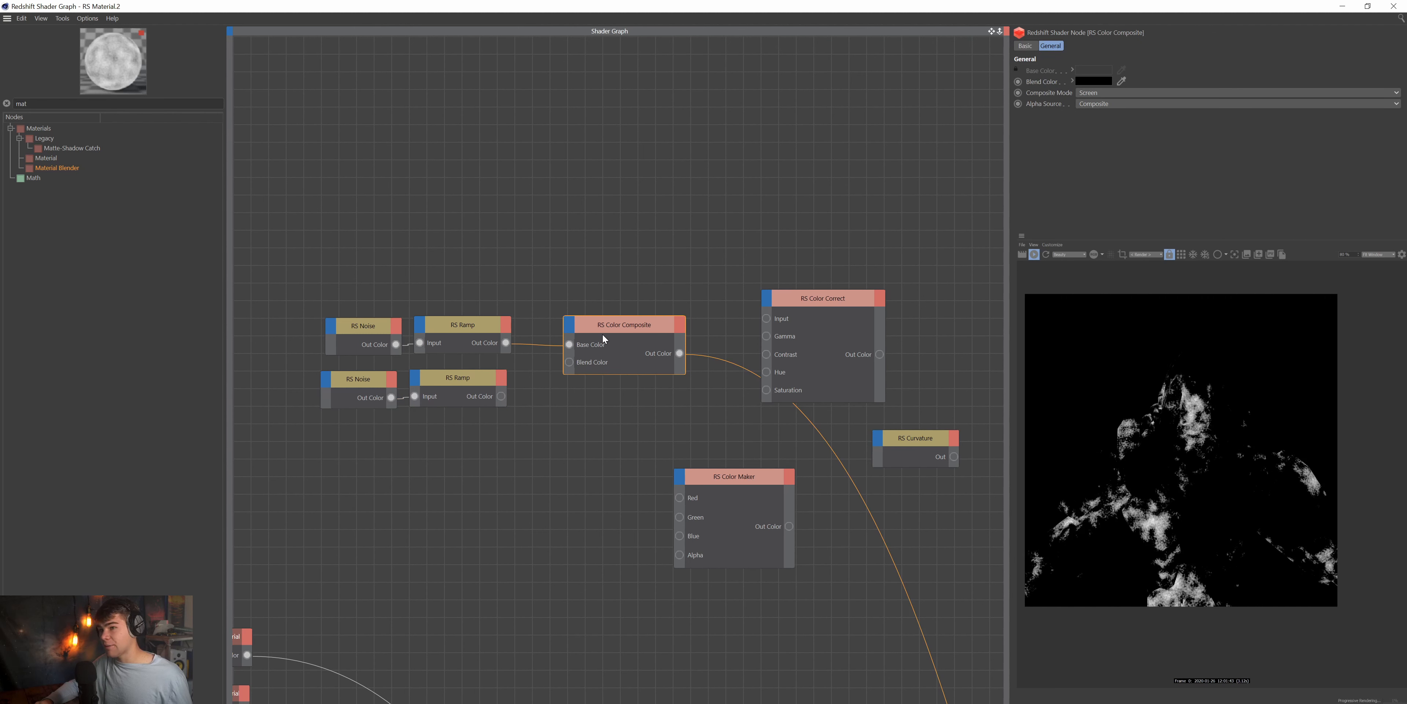
left_click_drag(501, 398, 568, 363)
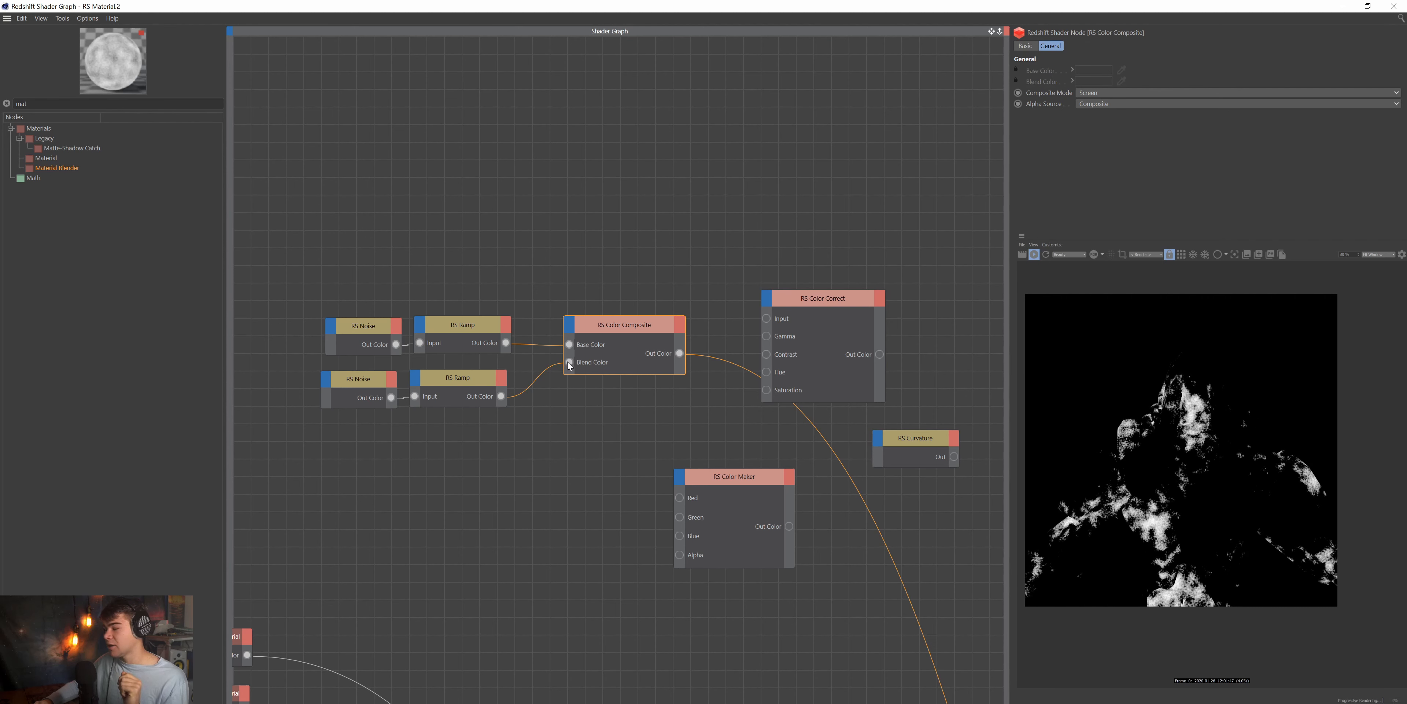
double_click(568, 363)
left_click_drag(500, 396, 604, 345)
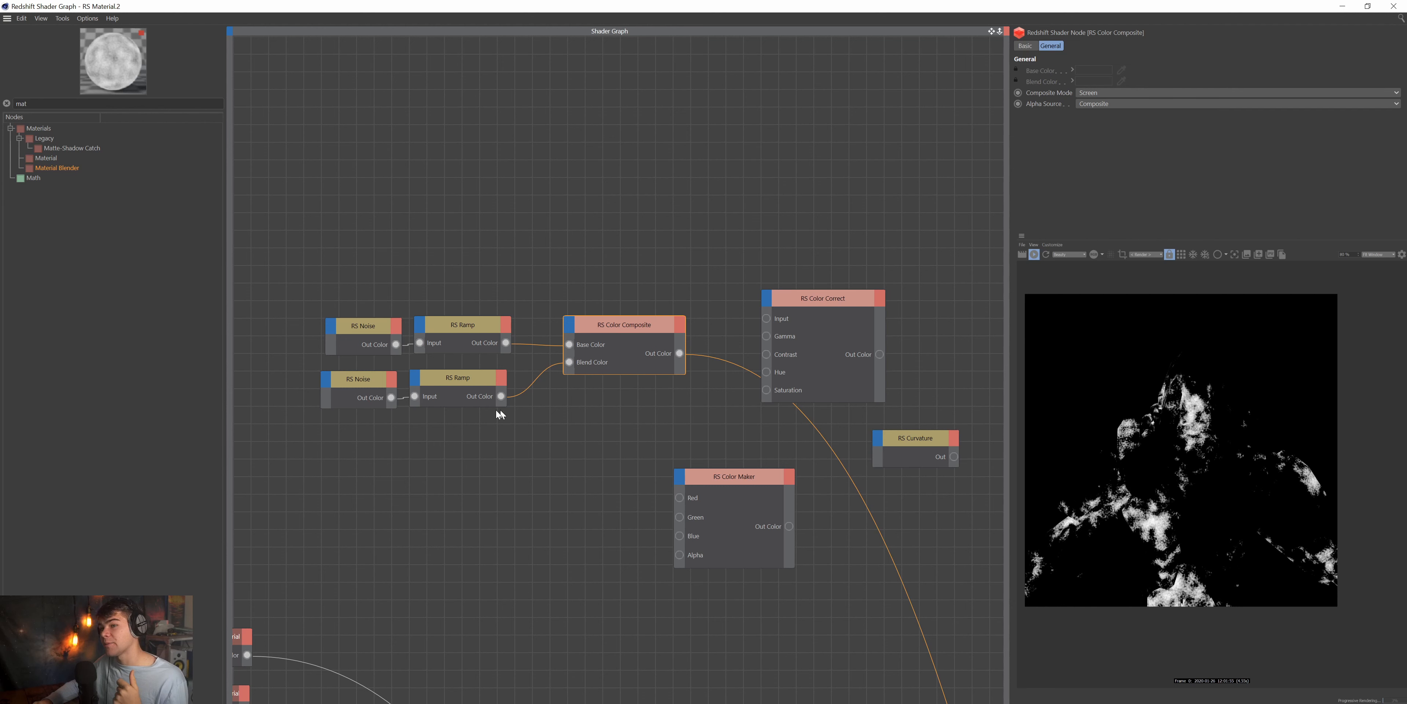
Set the duplicated RS Noise's Overall Scale to 0.22 and check the Color Composite it feeds.
left_click(367, 374)
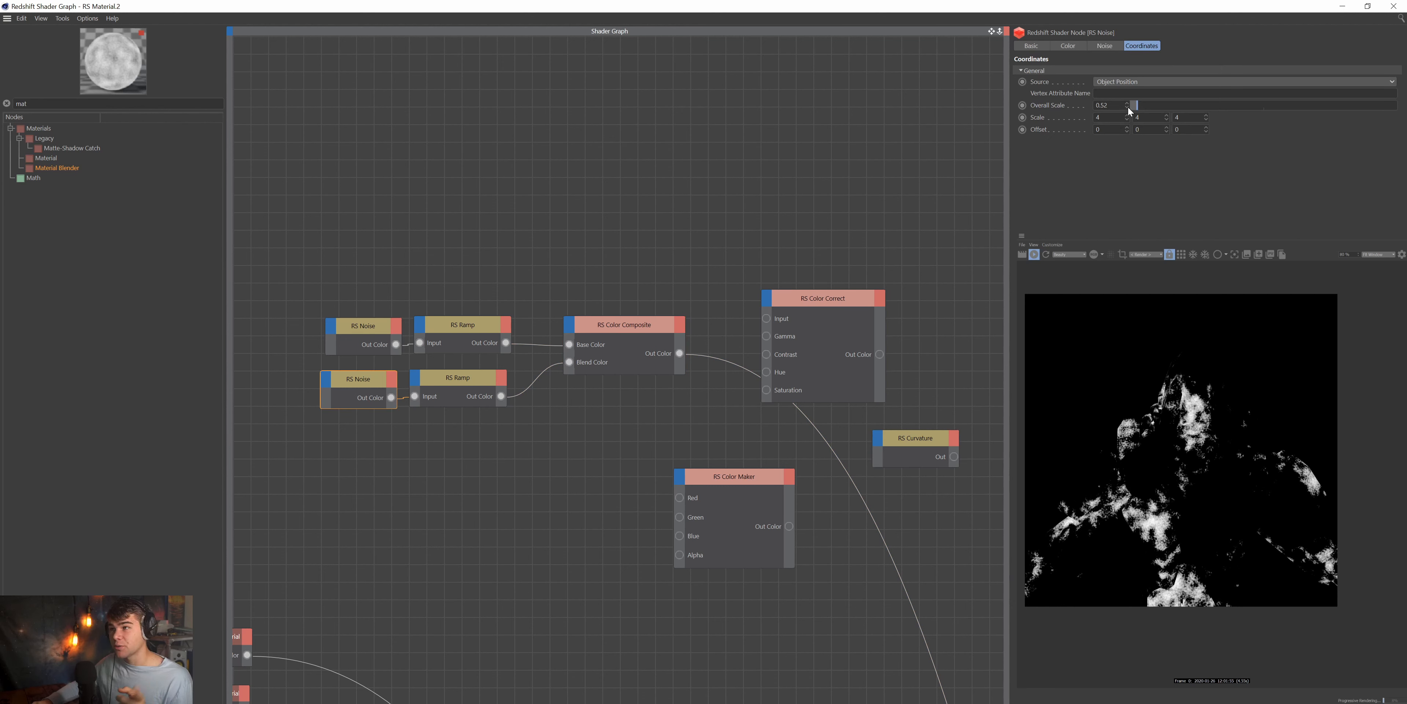
mouse_move(1139, 105)
left_mouse_down()
mouse_move(1233, 111)
mouse_move(1092, 109)
mouse_move(1135, 118)
left_mouse_up()
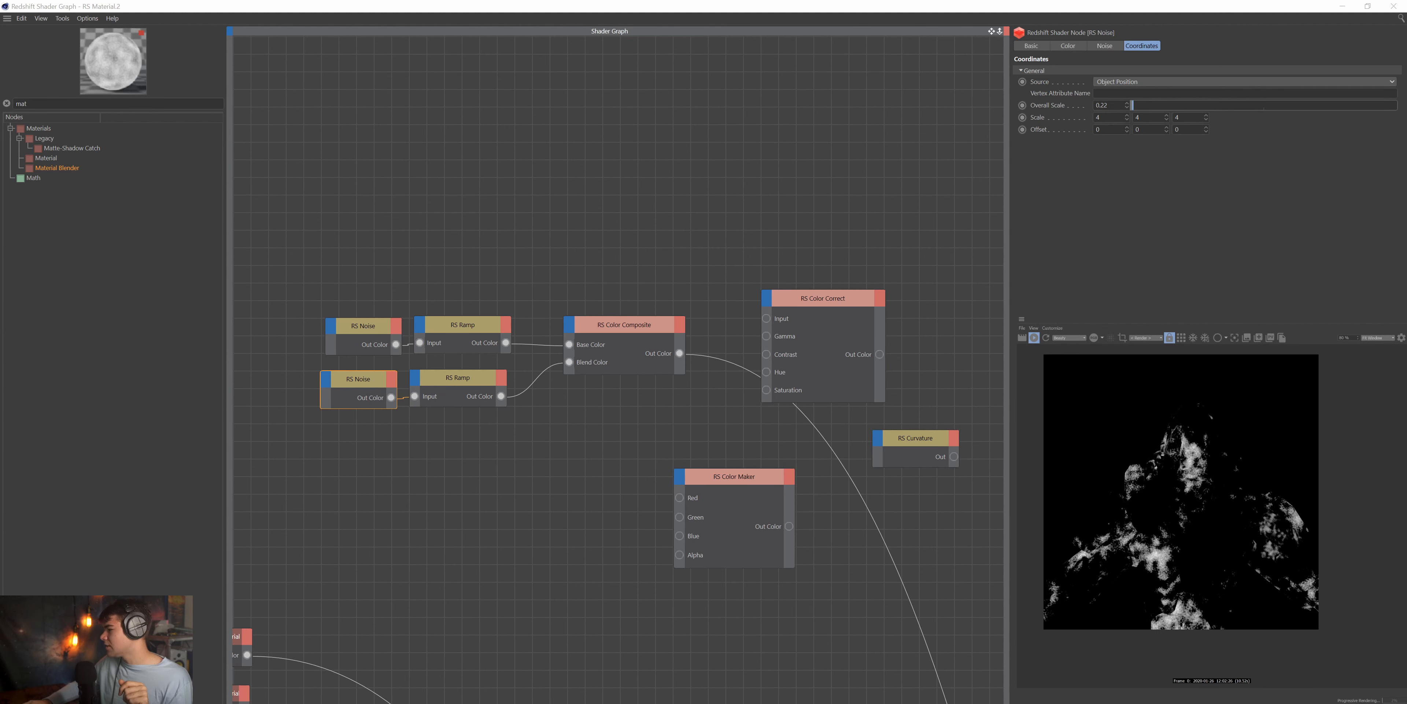
left_click(793, 269)
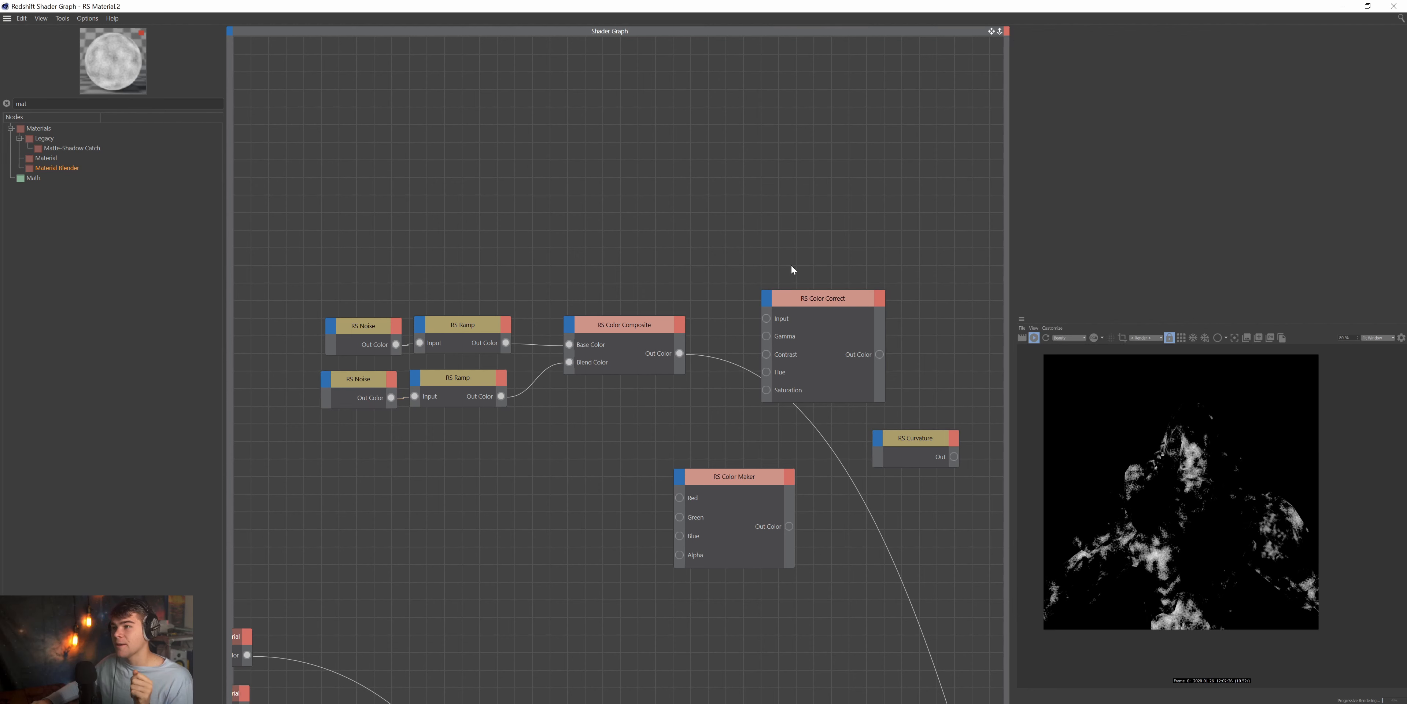
left_click(580, 338)
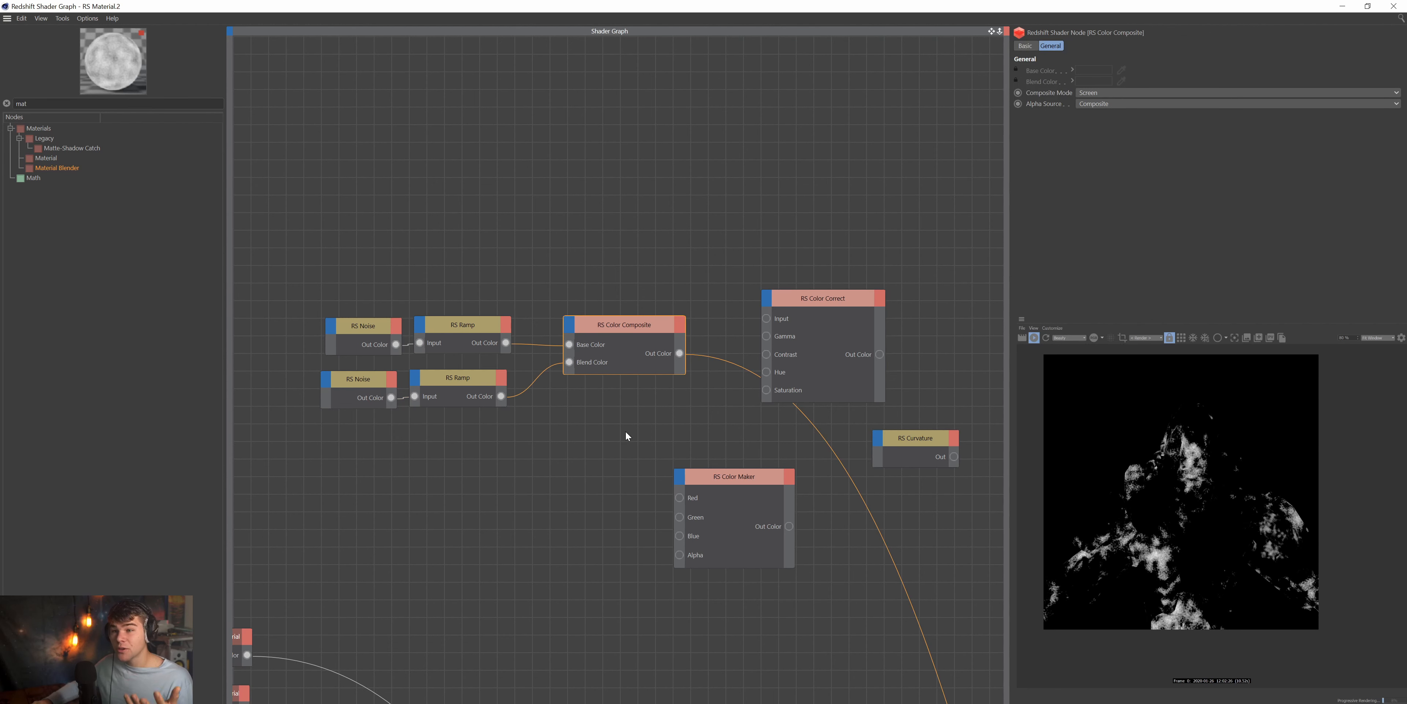
In the existing eight-noise network, examine the settings of the second RS Noise and its RS Ramp.
left_click_drag(992, 31, 1399, 0)
middle_click_drag(424, 320, 913, 201, "alt")
left_click_drag(425, 320, 702, 473)
left_click_drag(483, 455, 710, 484)
left_click(475, 451)
left_click(575, 454)
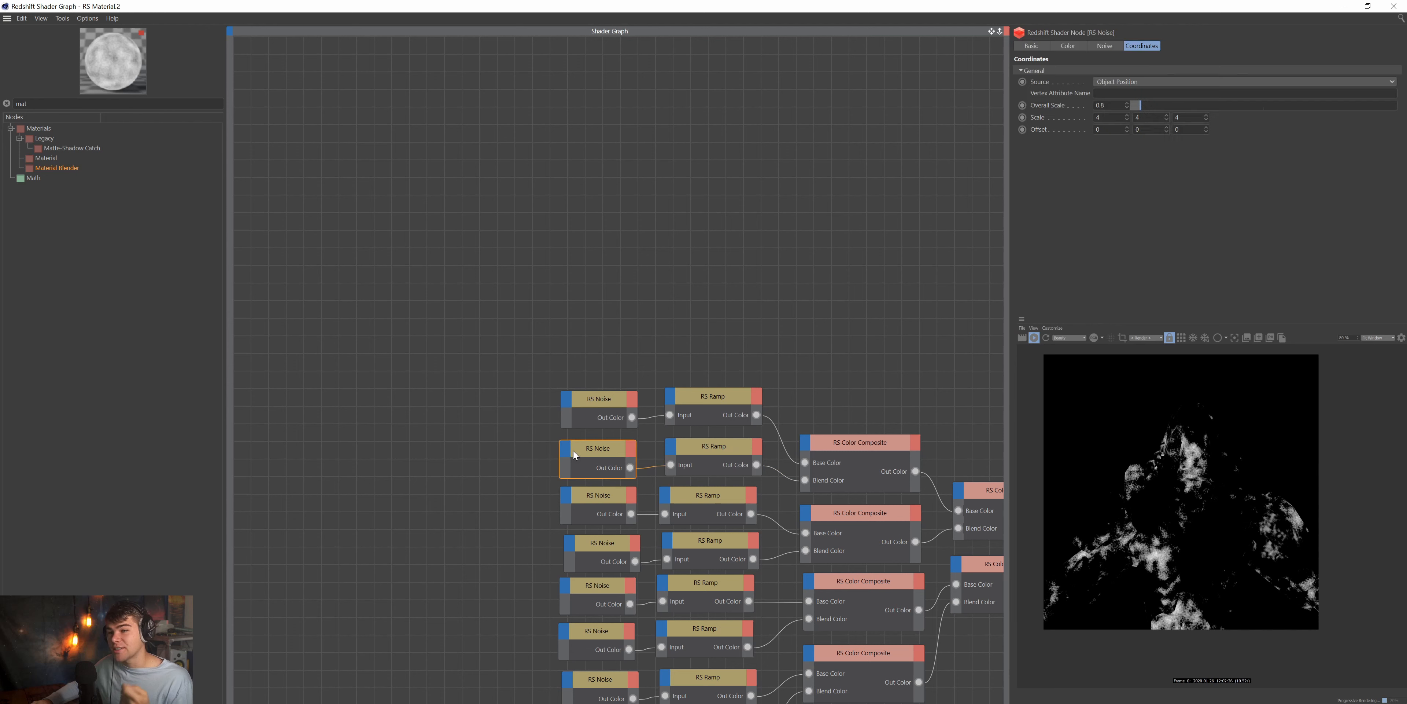
left_click(718, 450)
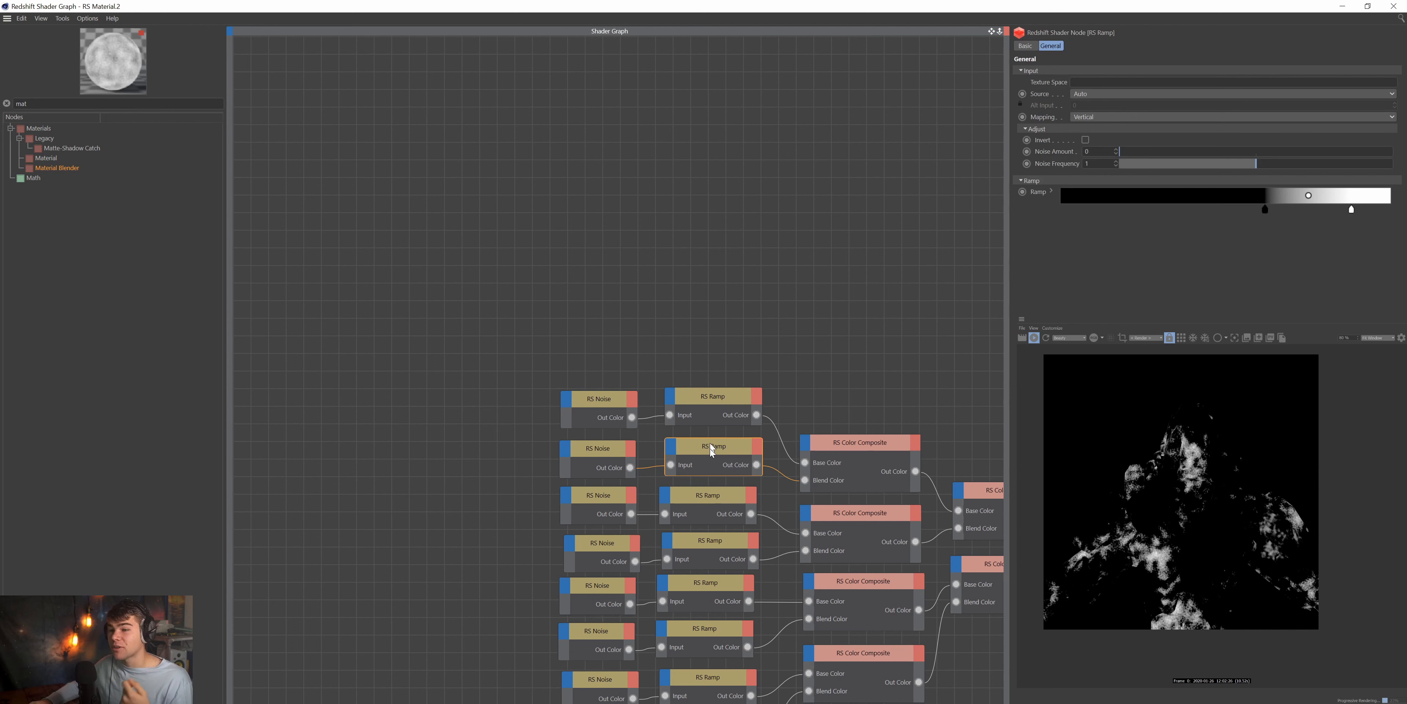
left_click(604, 460)
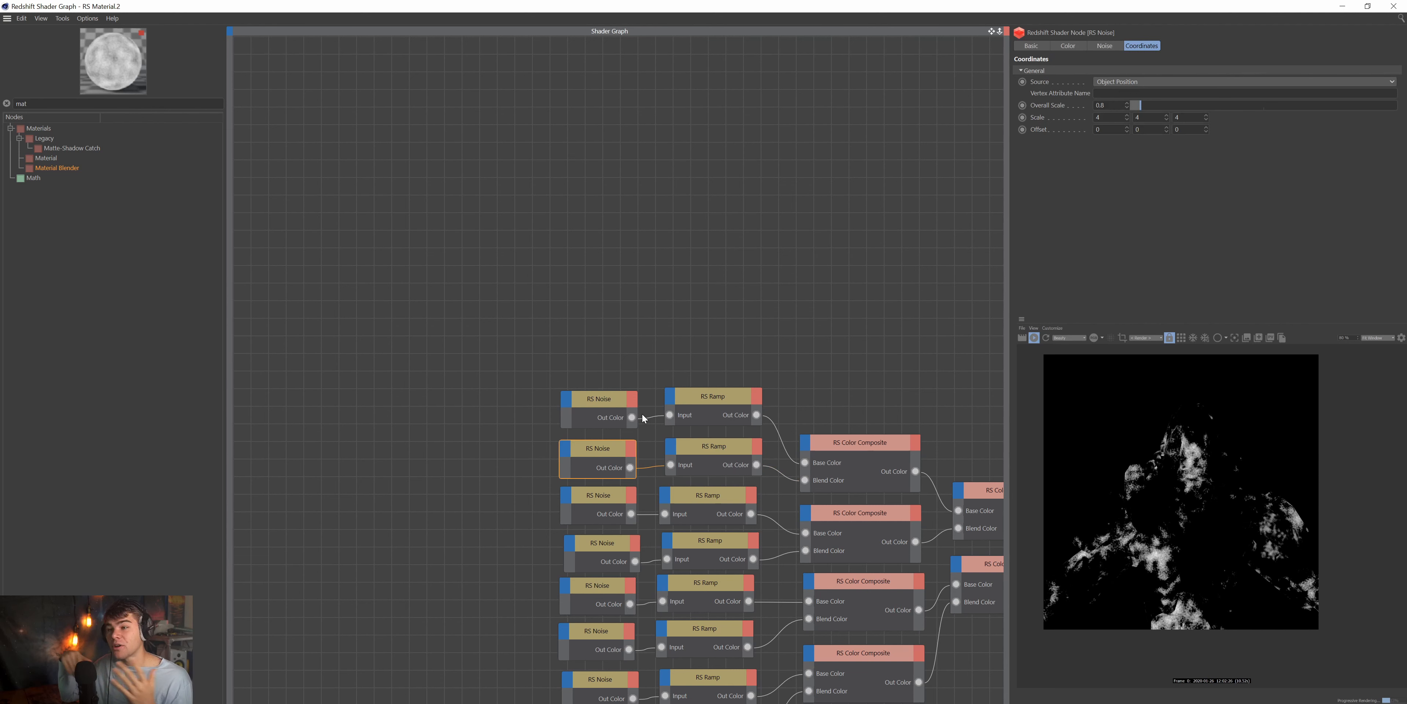
Preview the uppermost first-level Color Composite, the second-level one it feeds and the final Composite to compare the mask build-up.
left_click(855, 446)
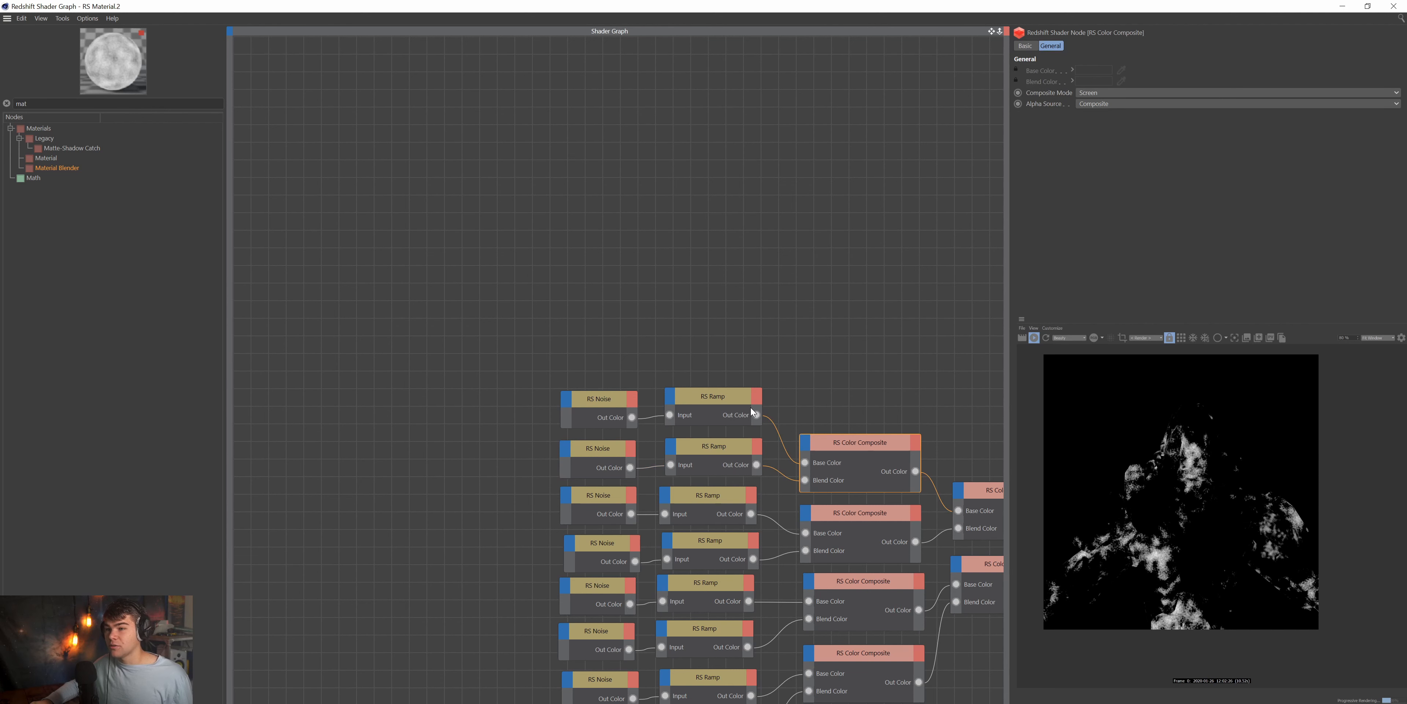
left_click(733, 400)
left_click(865, 449)
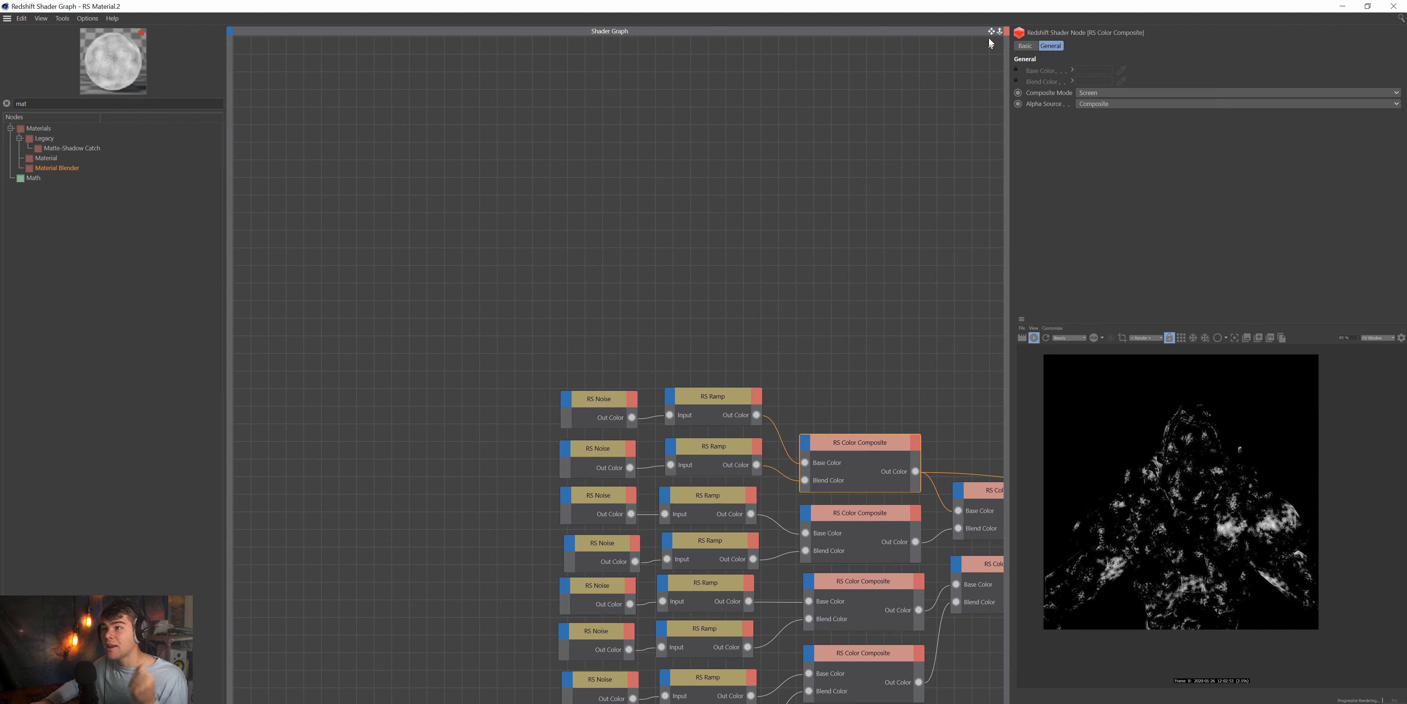
left_click_drag(992, 31, 702, 5)
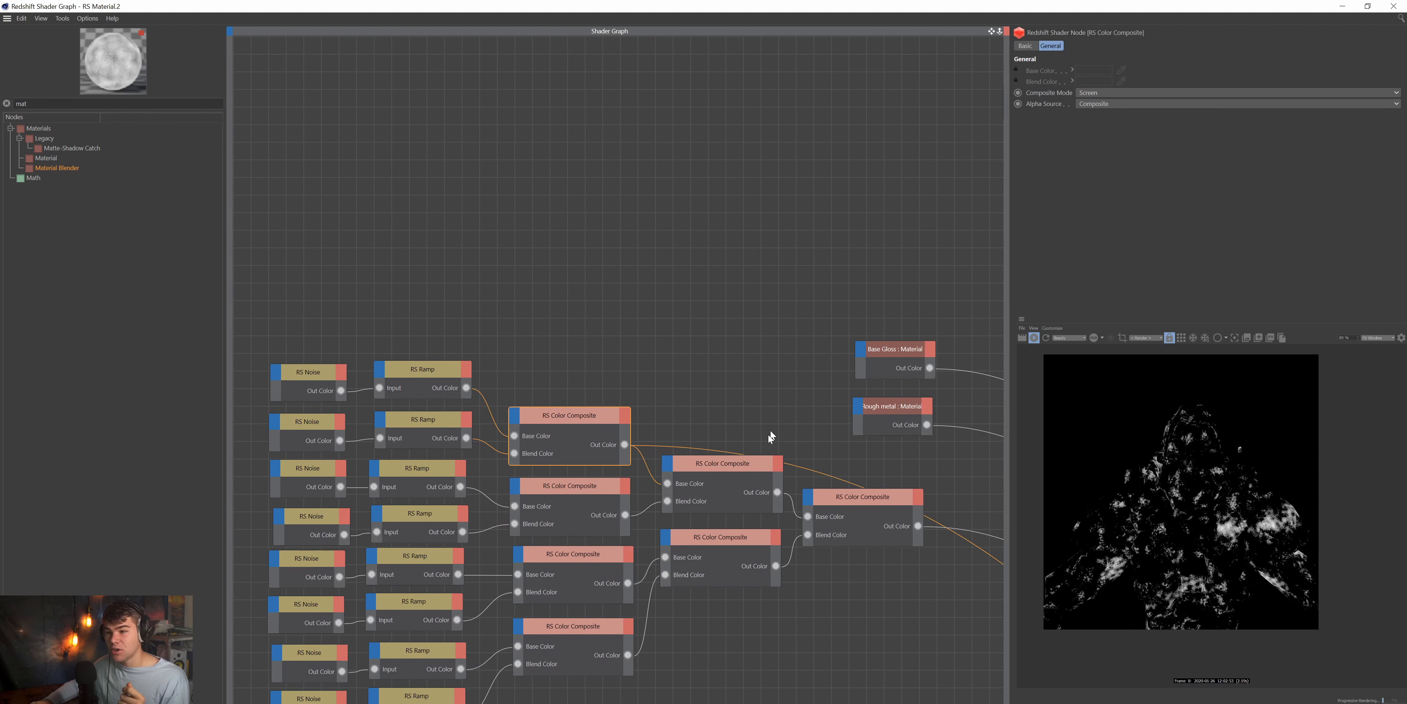
left_click(739, 464)
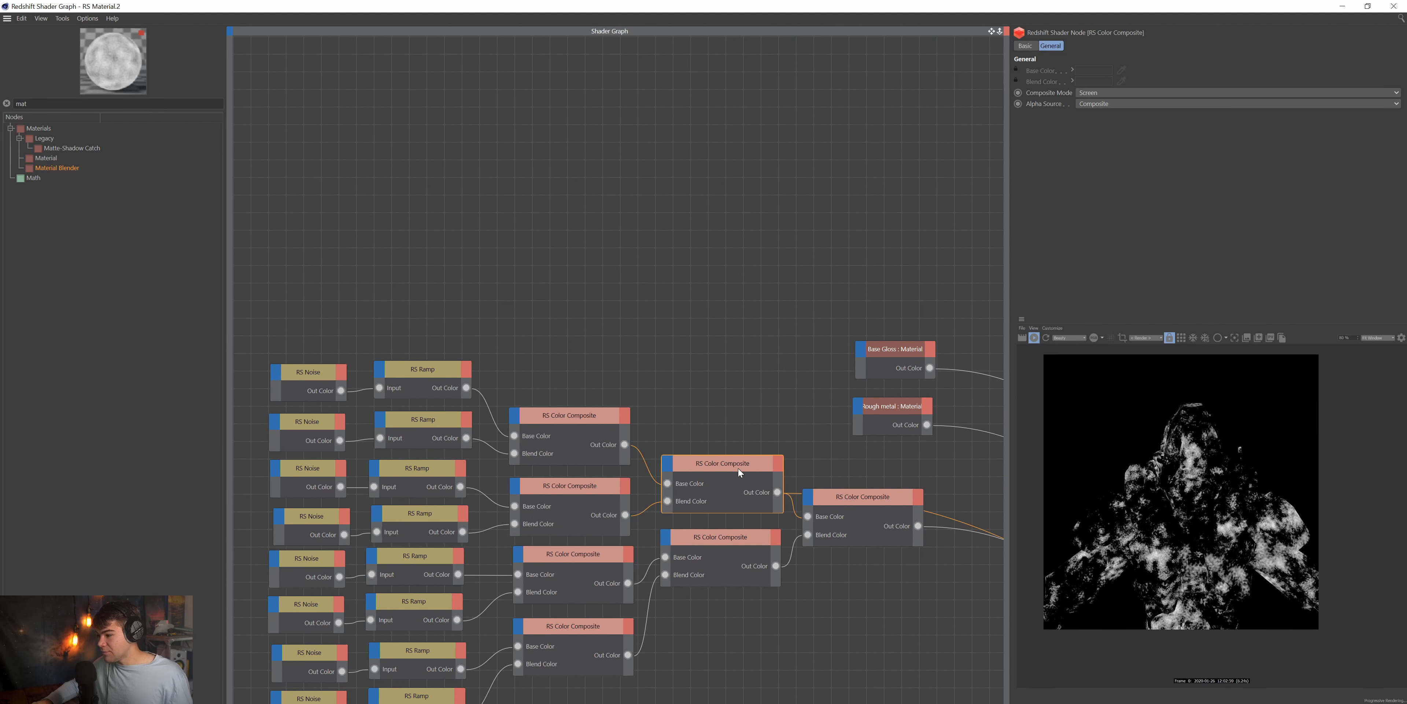
left_click(857, 501)
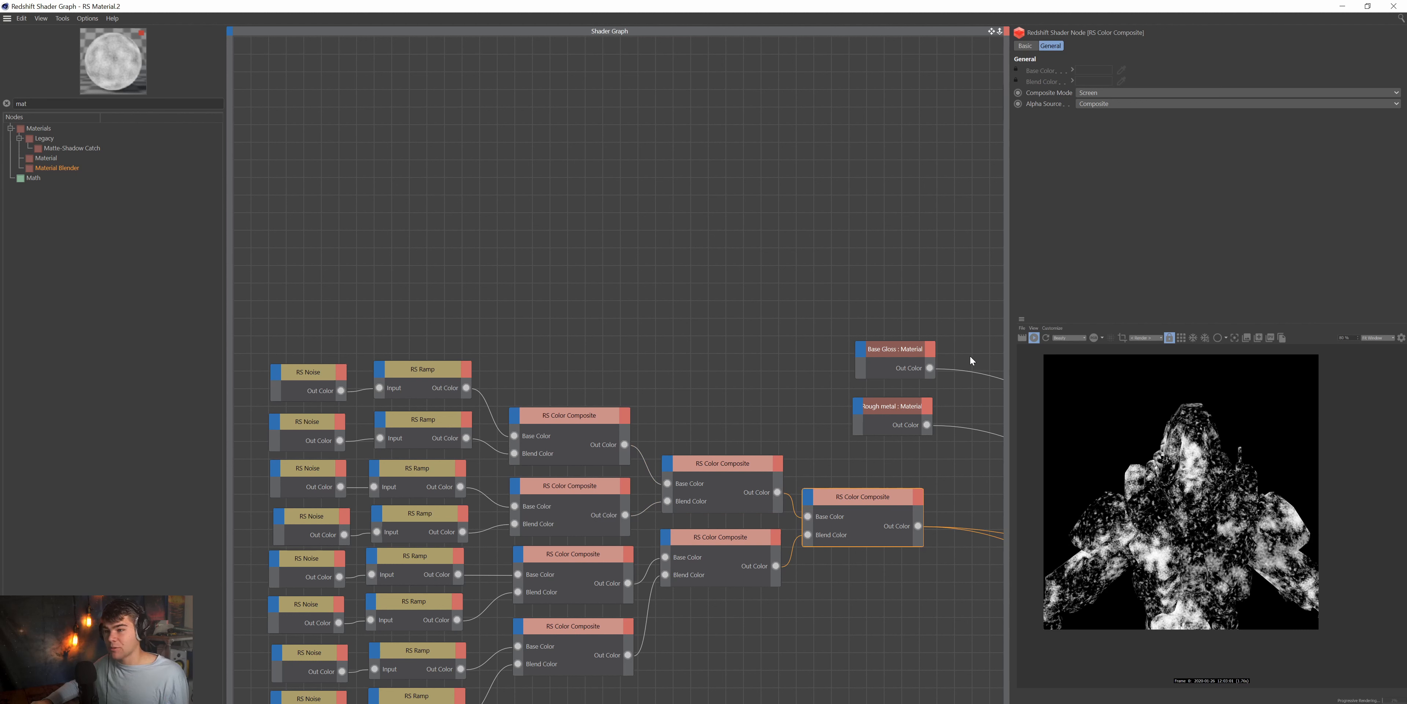
Select all the RS Noise nodes of the existing network together and review their shared coordinate settings.
left_click_drag(317, 333, 785, 700)
left_click_drag(279, 336, 435, 536)
left_click(260, 580)
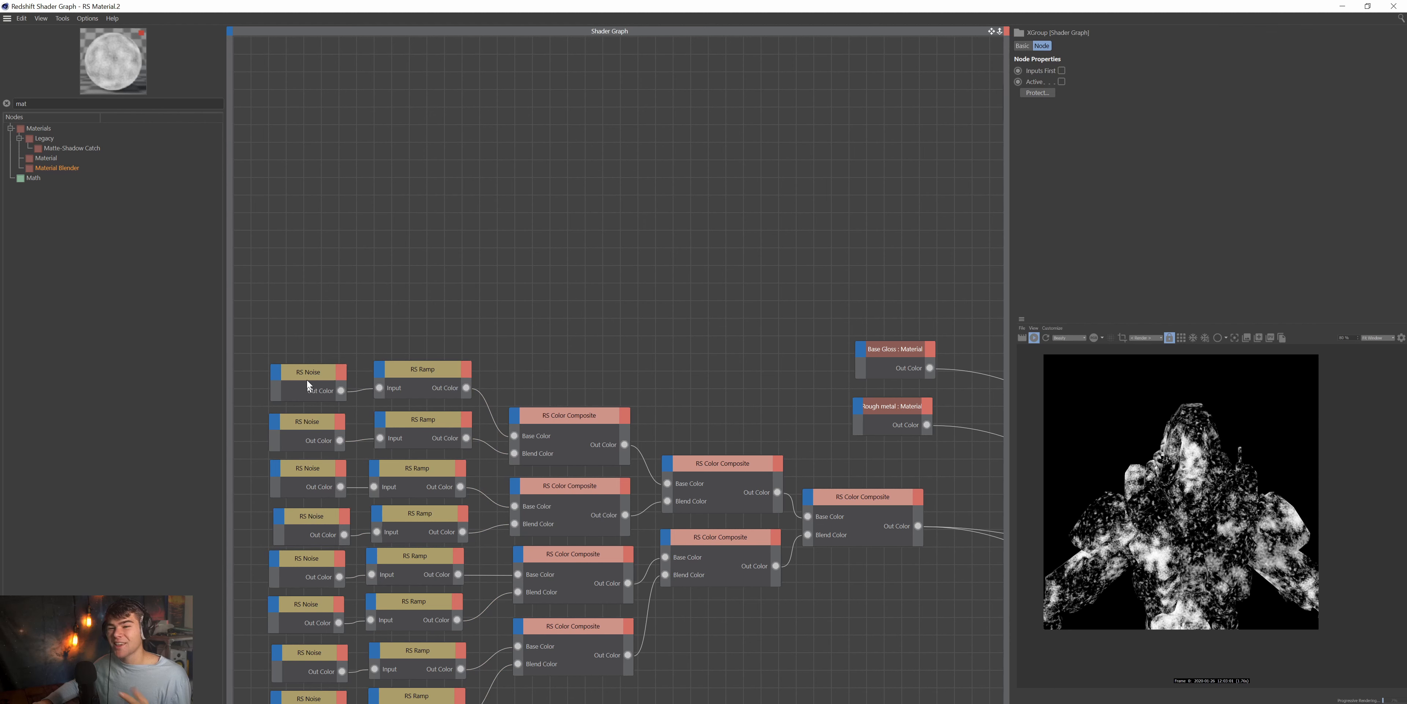
left_click_drag(298, 359, 281, 701)
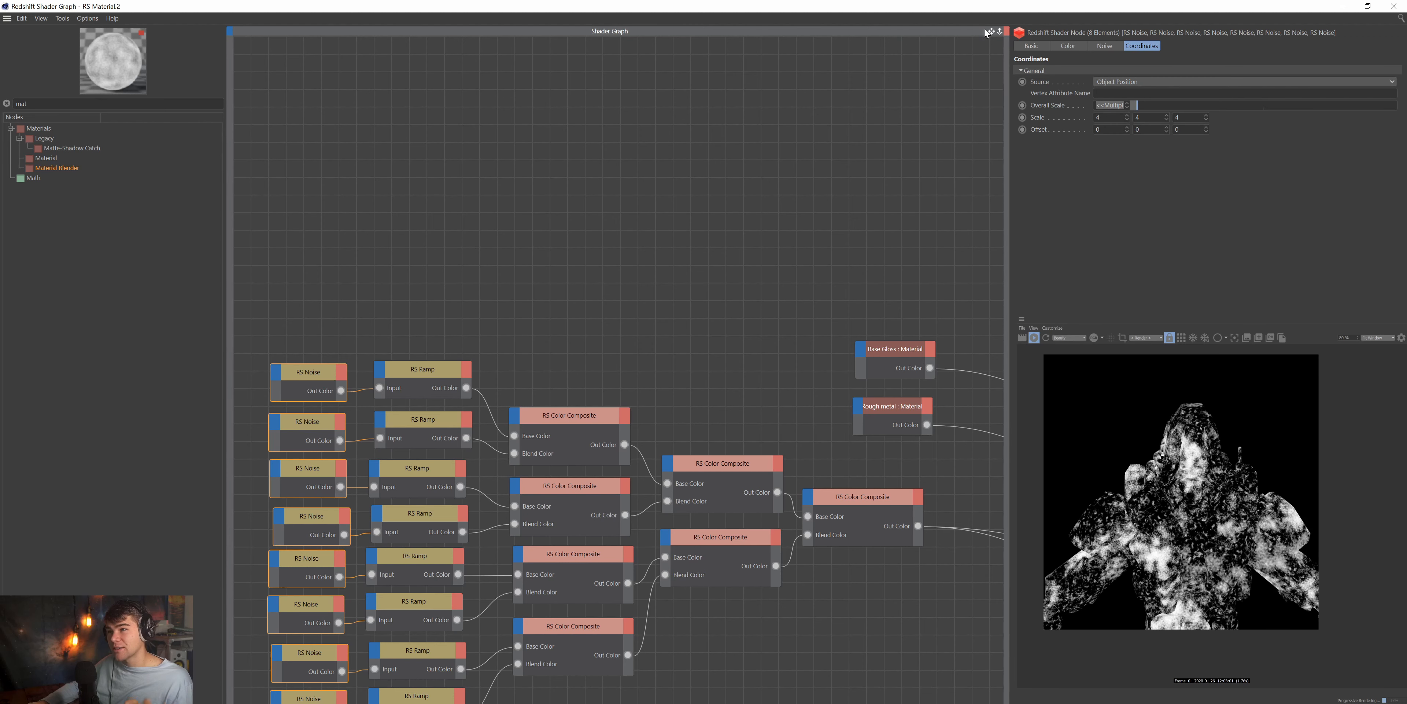
Return to the two-noise chain and preview the output of its RS Color Composite.
left_click_drag(990, 32, 340, 303)
left_click_drag(343, 242, 641, 517)
left_click_drag(639, 312, 643, 324)
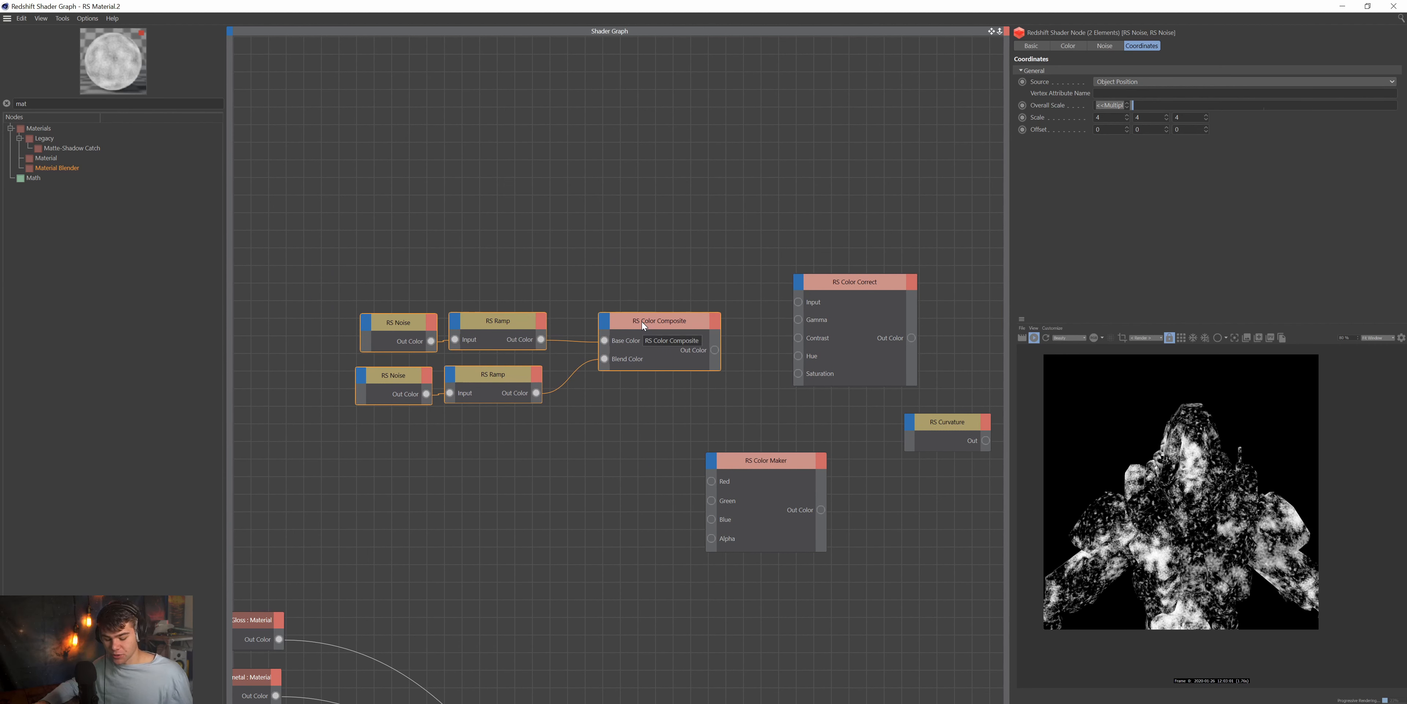
left_click(642, 321)
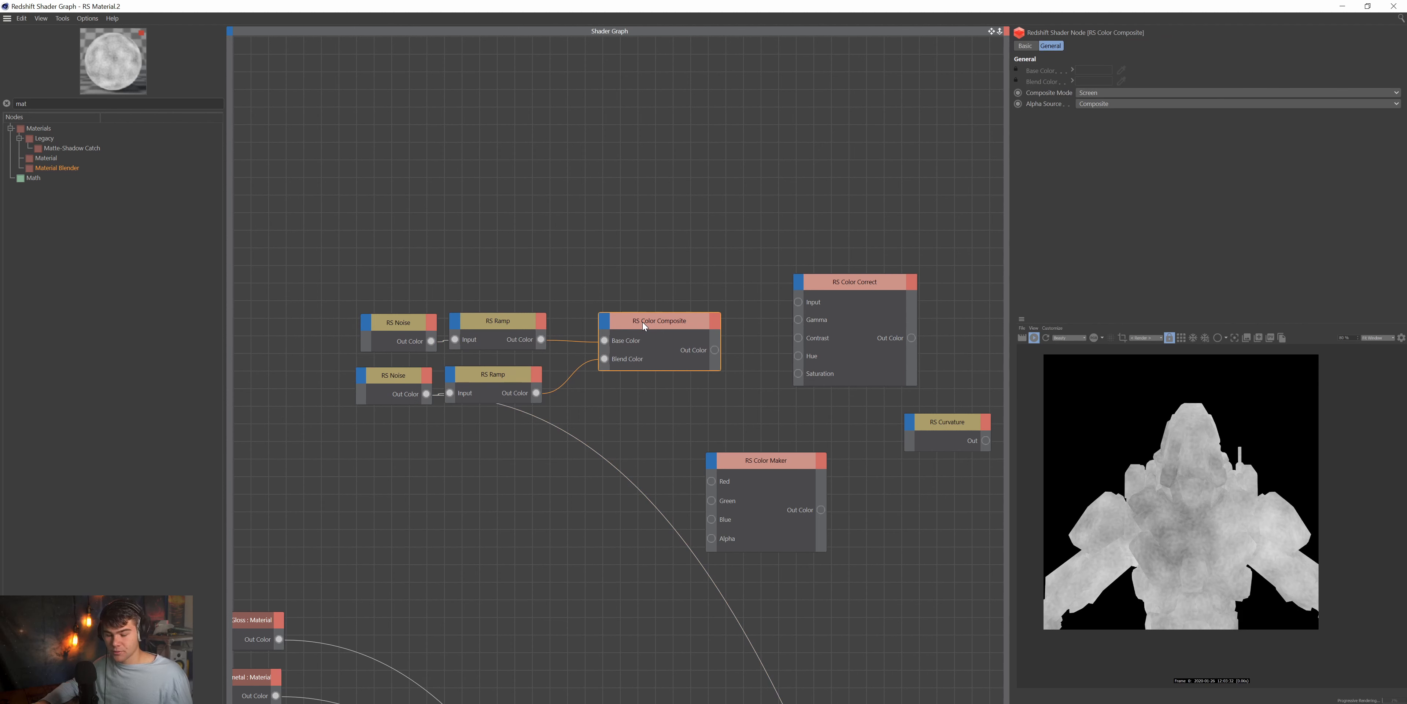
key("alt+o")
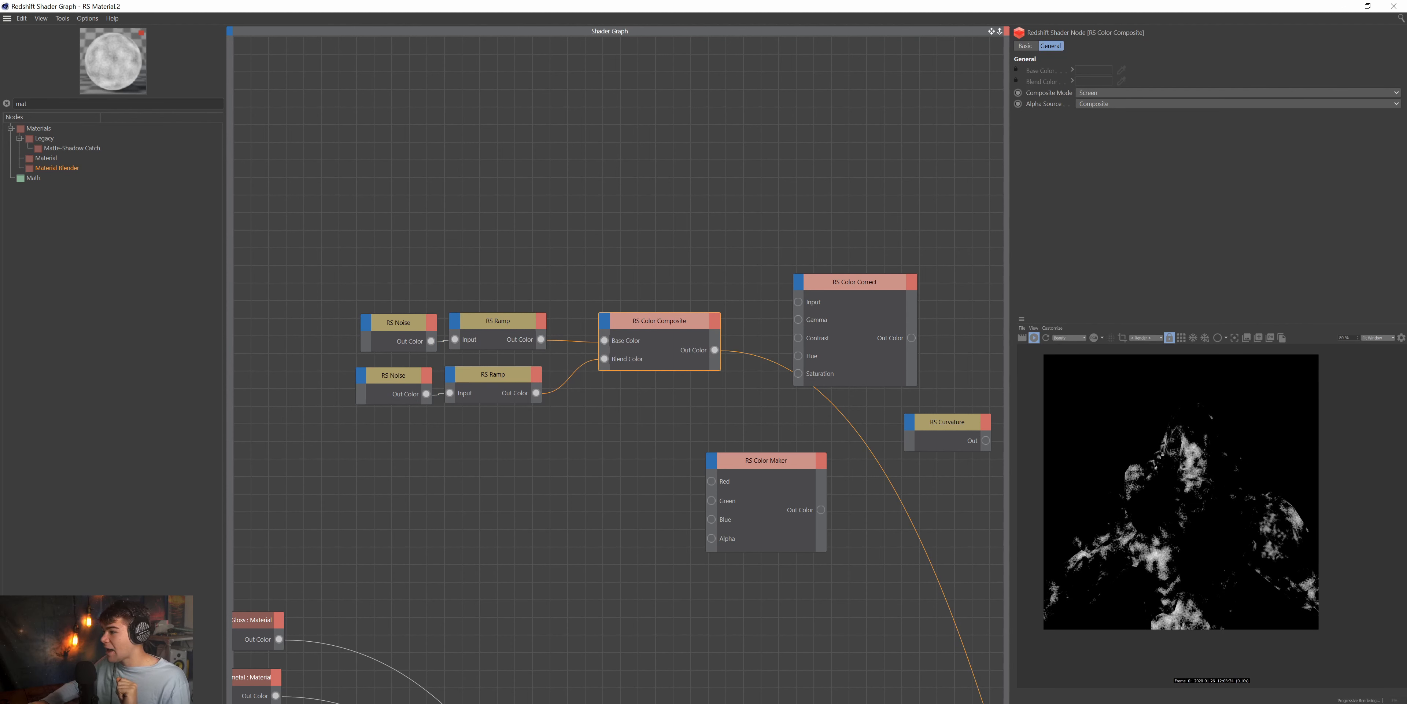
Reposition the RS Color Correct and RS Color Maker nodes, connect the Composite's Out Color to Color Correct's Input, and preview Color Correct.
left_click_drag(849, 283, 842, 308)
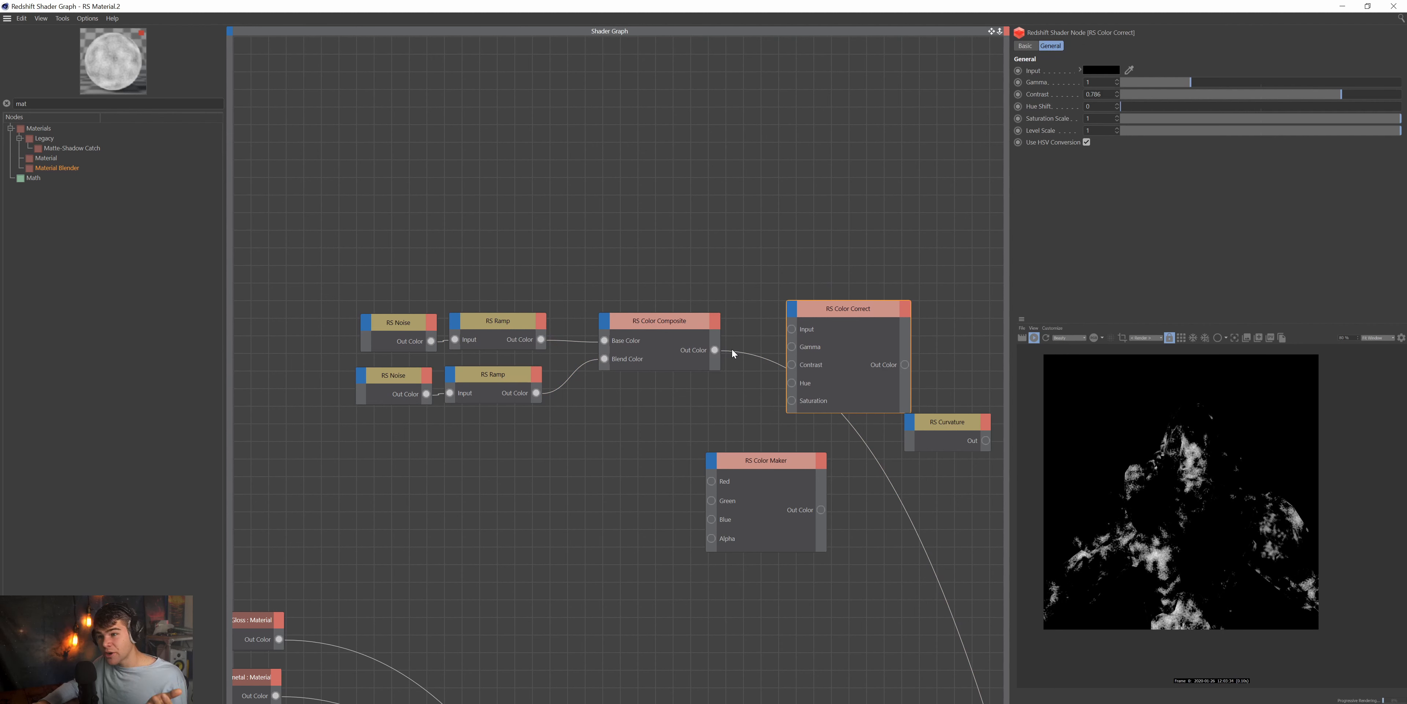
left_click_drag(786, 460, 756, 506)
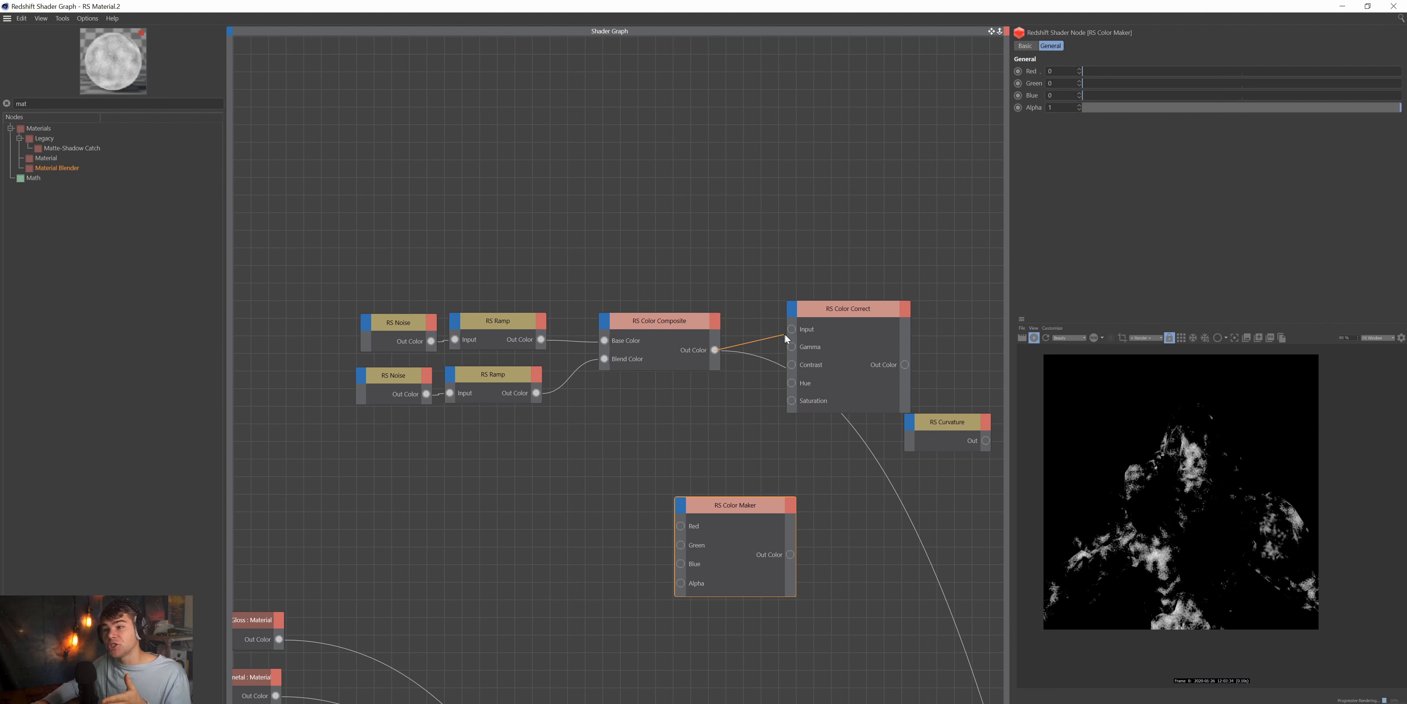
mouse_move(793, 330)
left_mouse_down()
mouse_move(725, 357)
mouse_move(793, 329)
left_mouse_up()
left_click(855, 309)
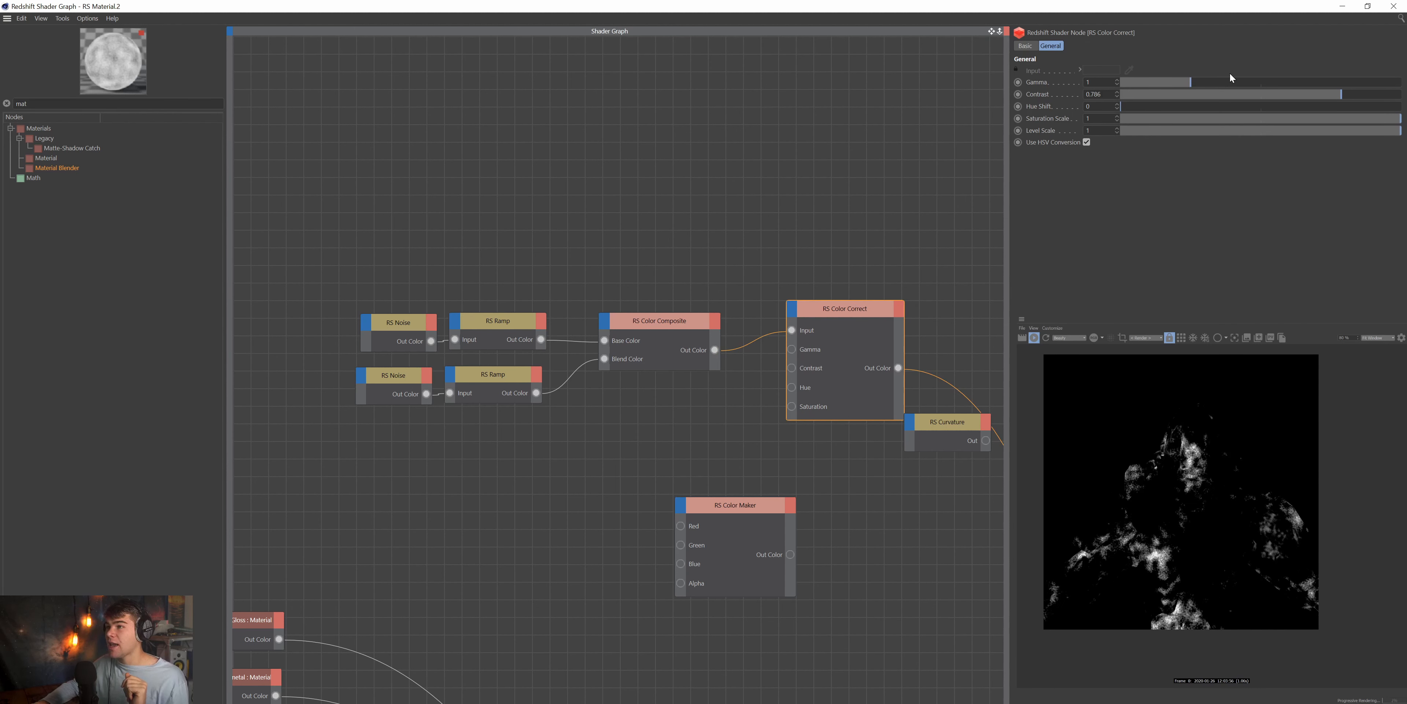
left_click_drag(840, 310, 833, 320)
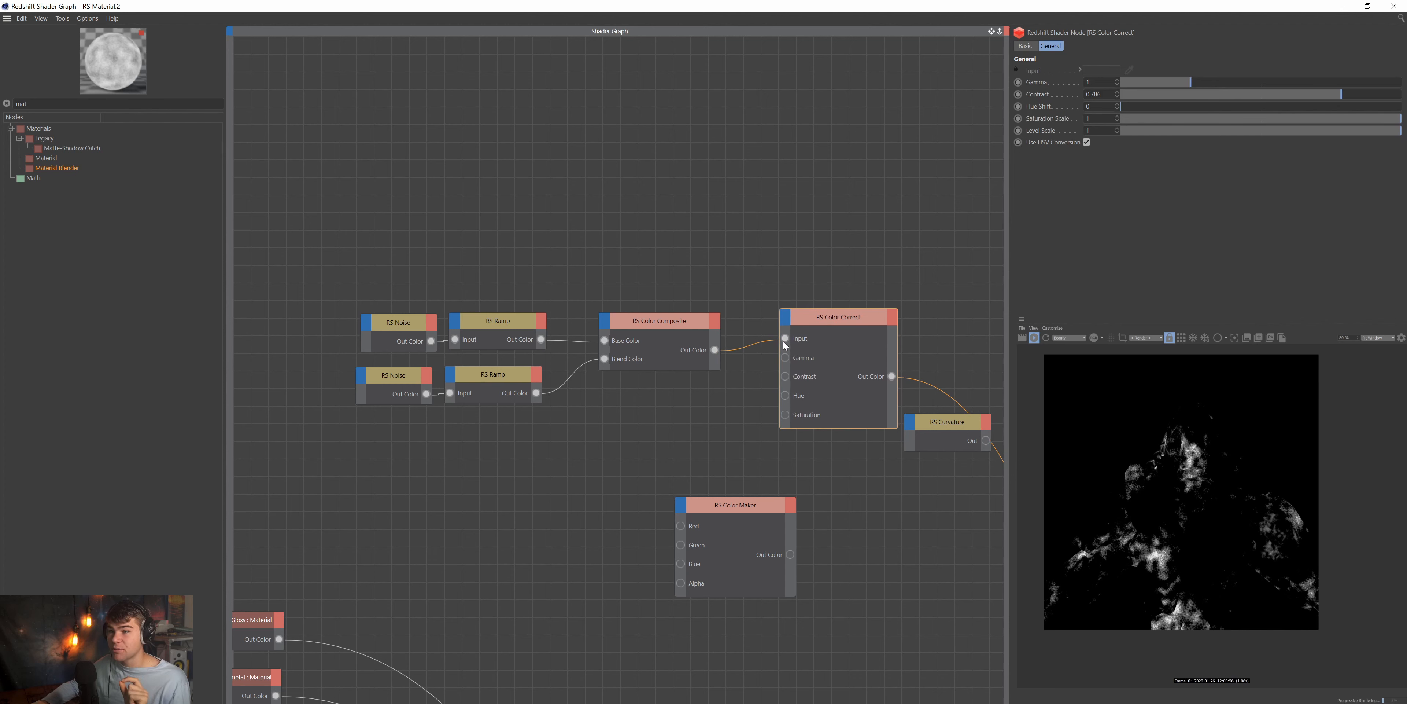
Compare the Composite and Color Correct previews, and set Color Correct's Contrast to 1 and Gamma to 4.
left_click(671, 327)
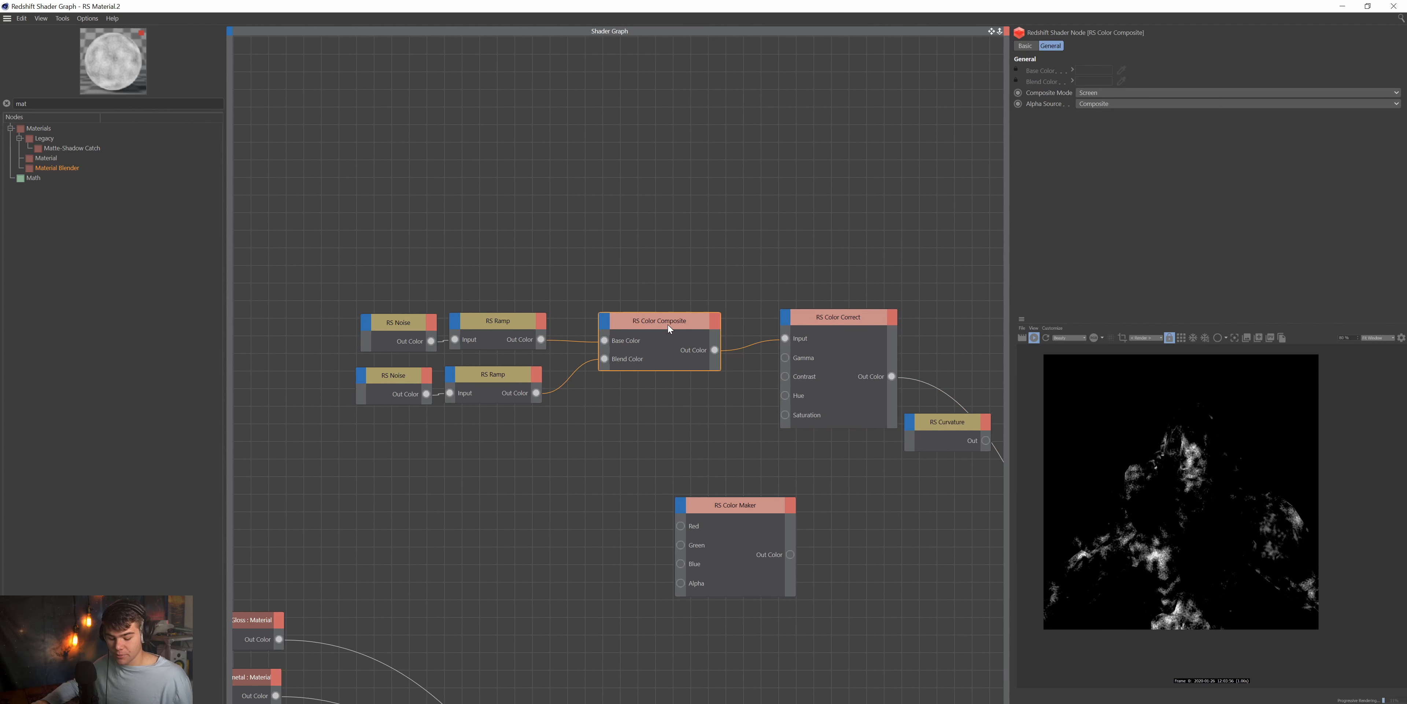
left_click(839, 323)
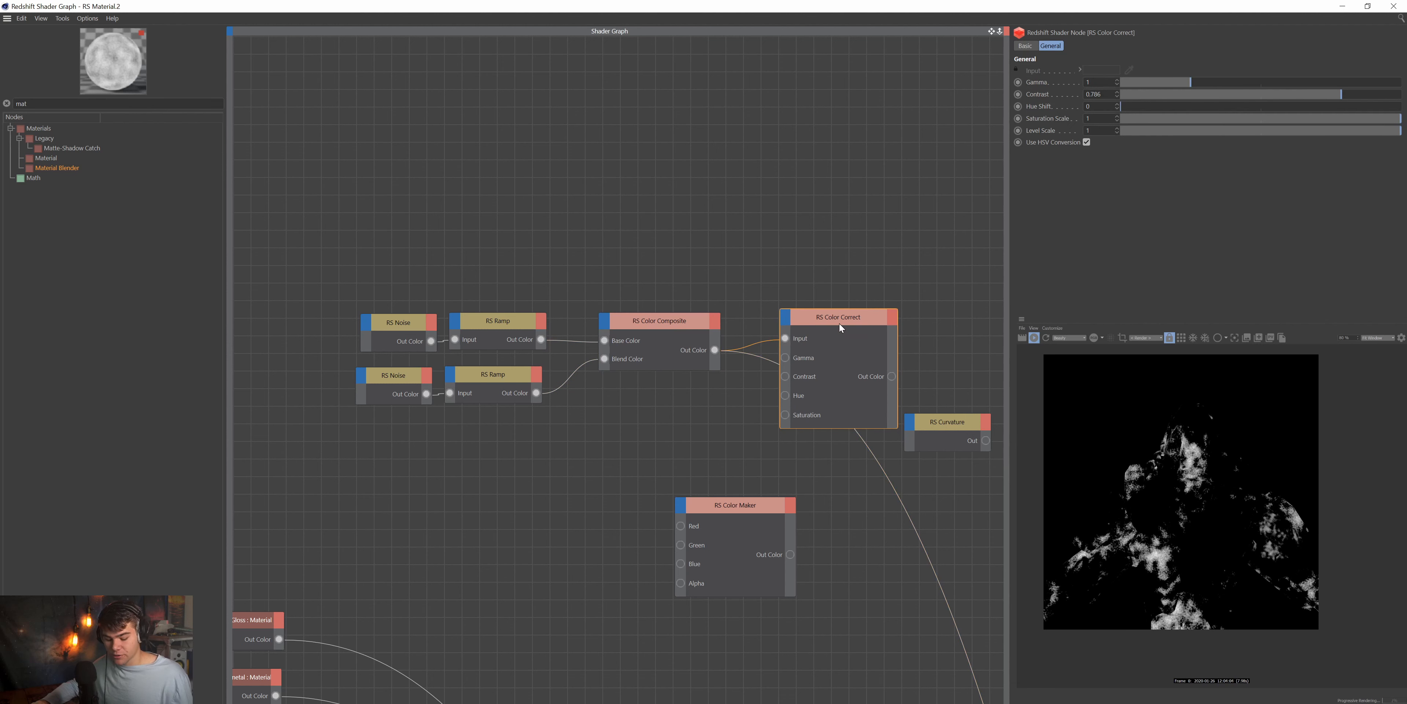
left_click_drag(1337, 93, 1401, 94)
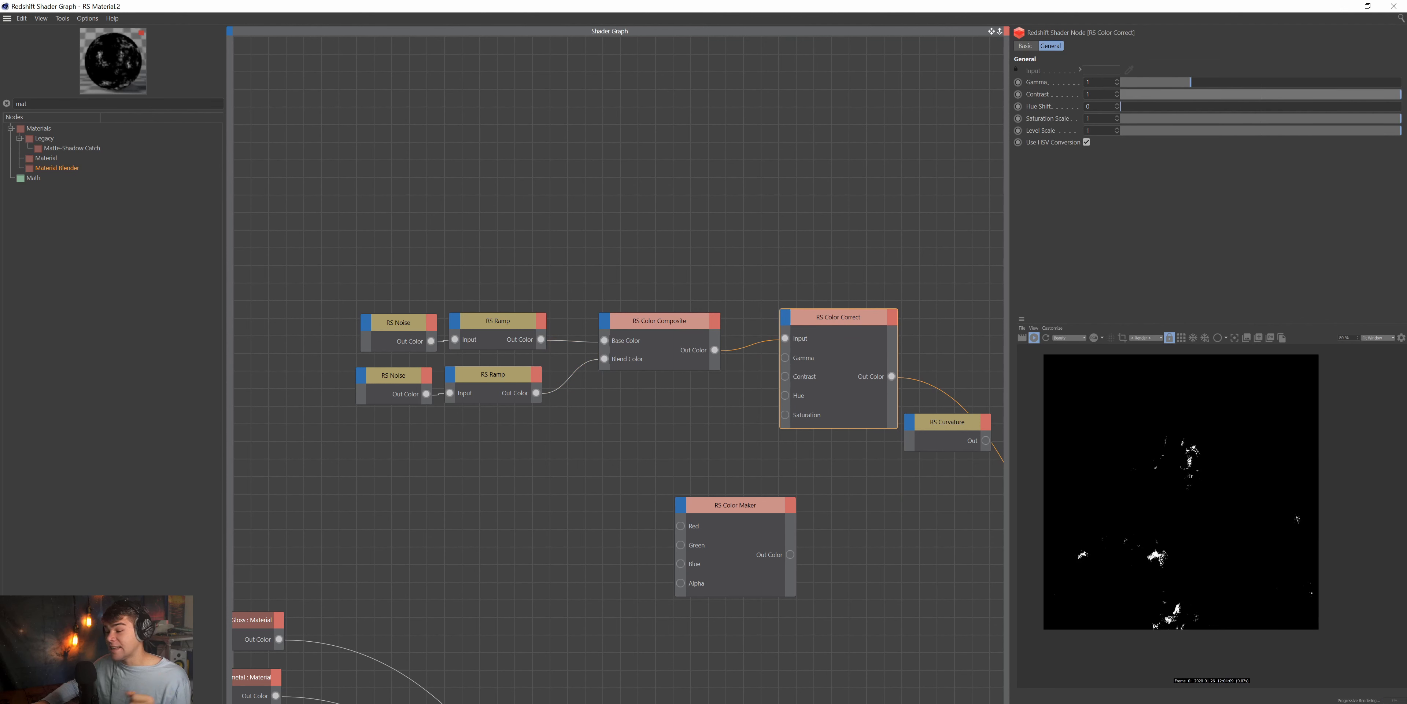
left_click_drag(1183, 80, 1406, 99)
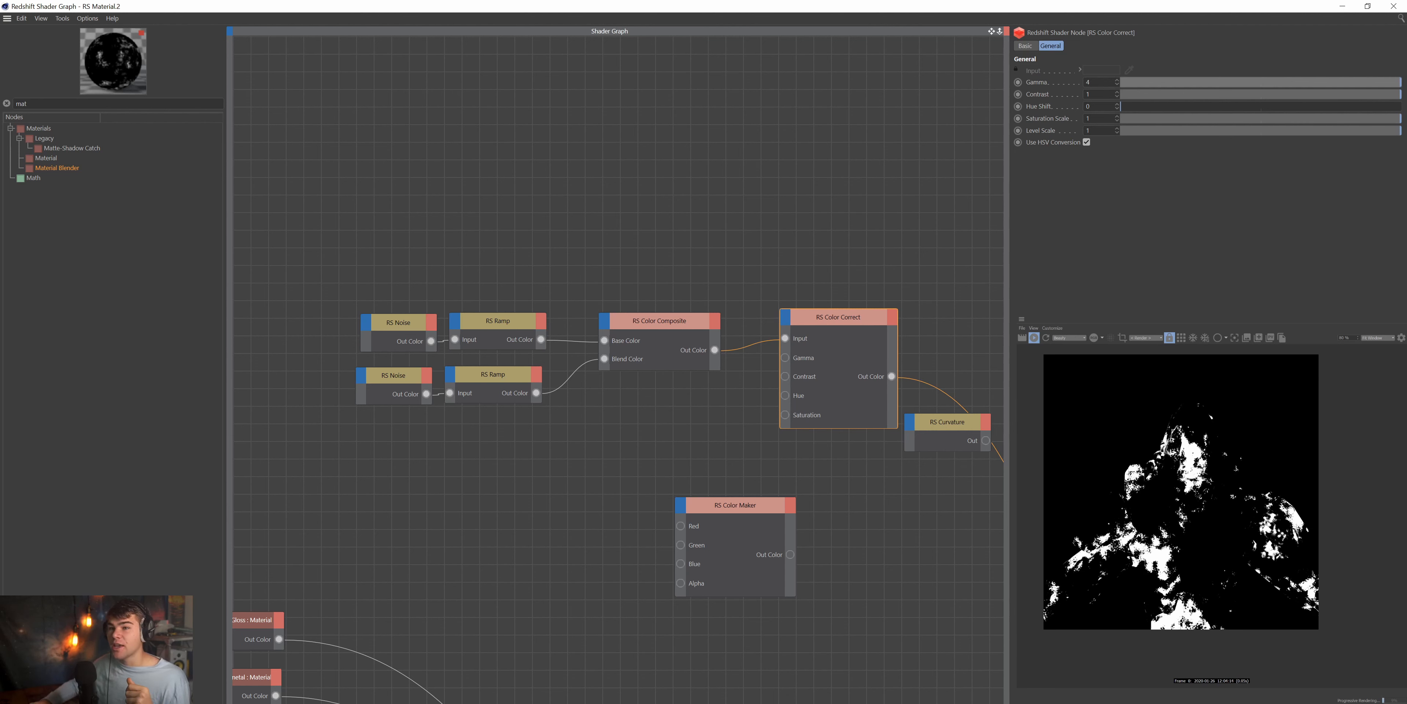
Check the upper RS Ramp's gradient and preview the raw output of the upper RS Noise.
left_click_drag(494, 453, 516, 289)
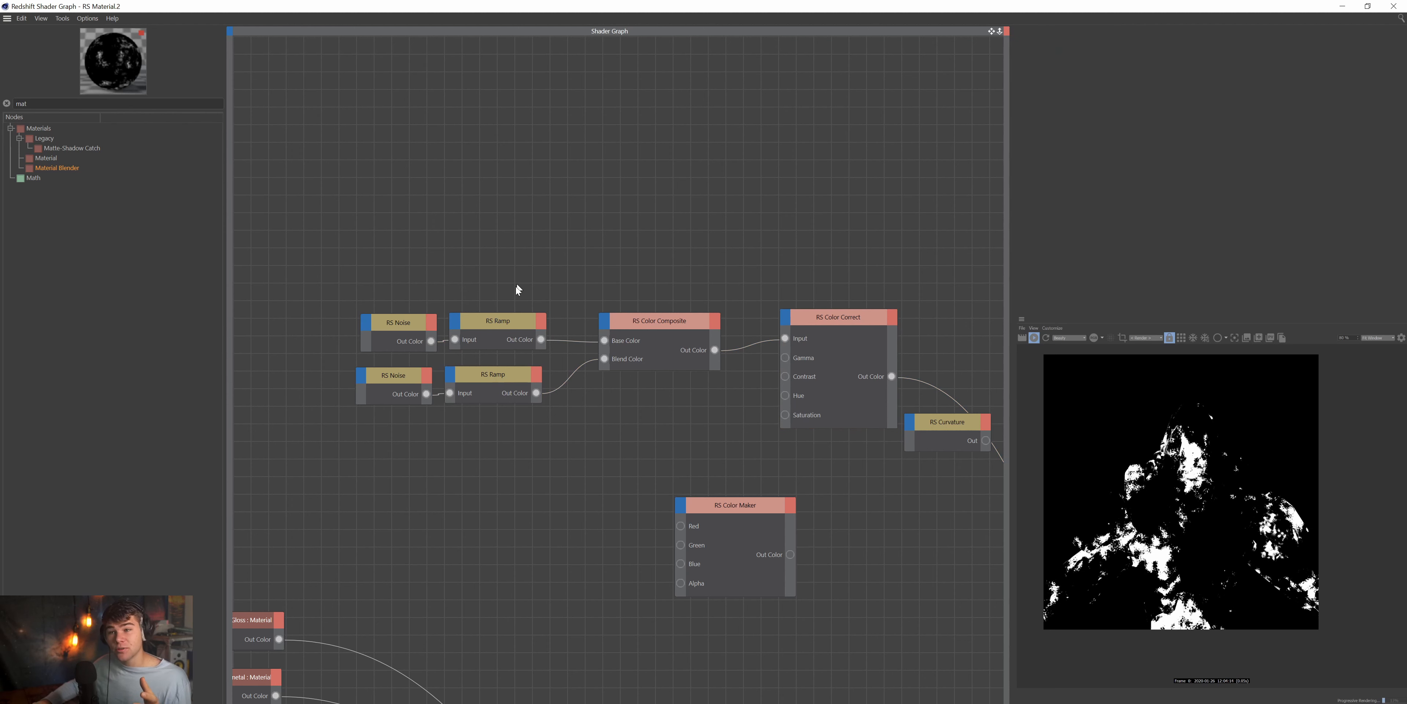
left_click(499, 321)
left_click(1253, 209)
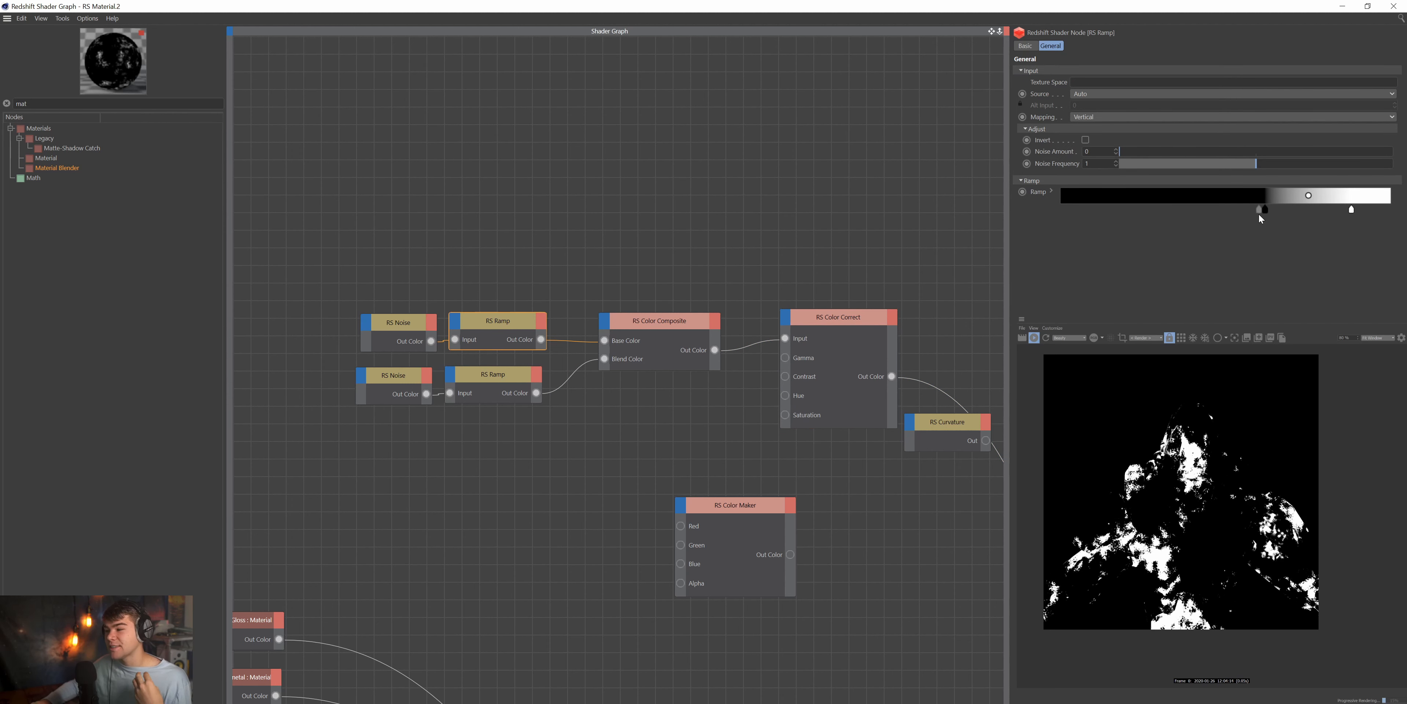
left_click(386, 323)
key("o")
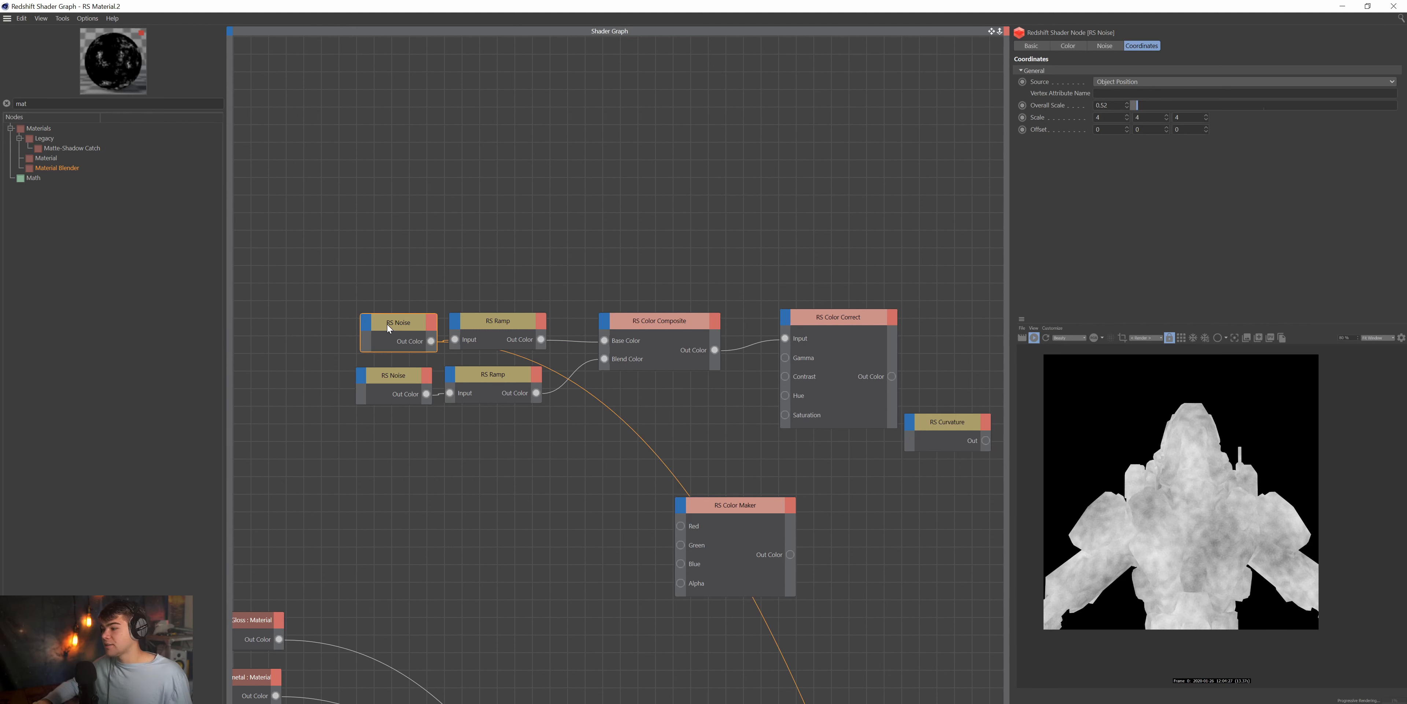
Preview the upper RS Ramp's output and move its black knot well back toward the start of the gradient.
left_click(468, 322)
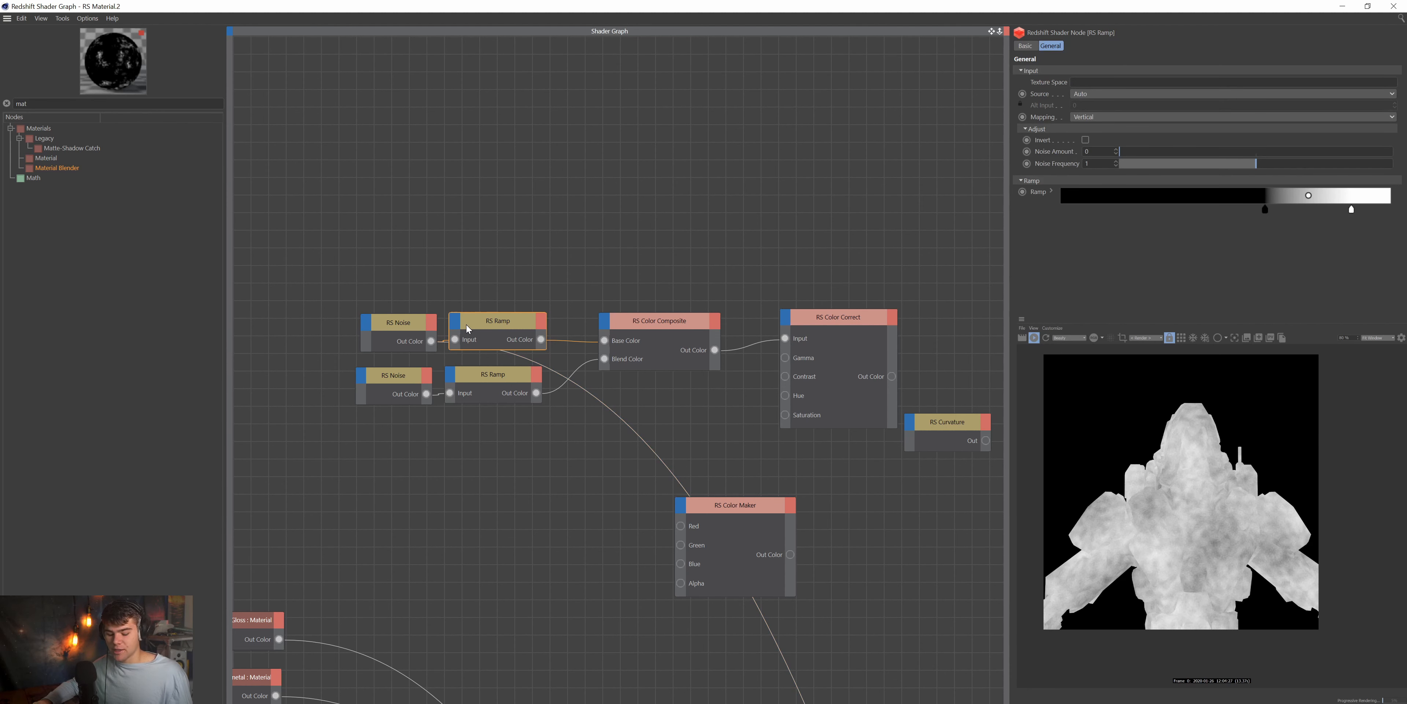
key("o")
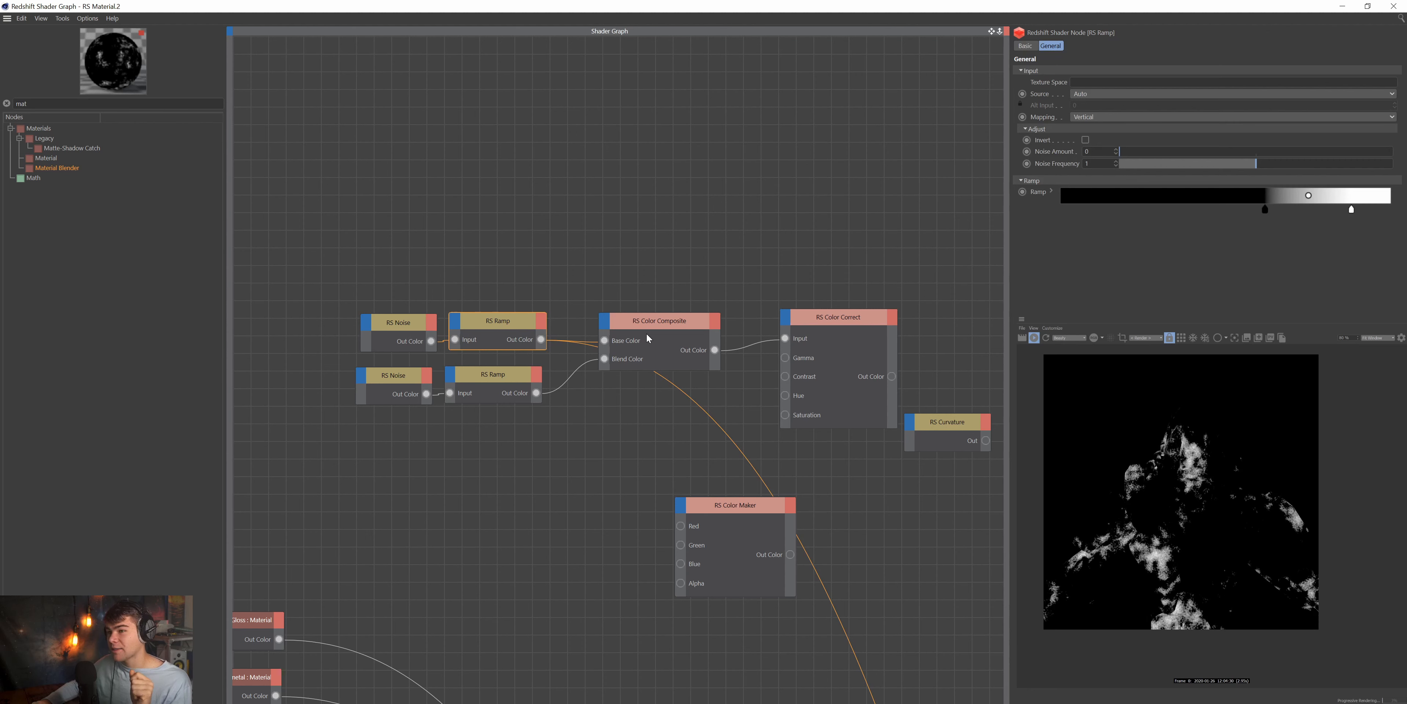
left_click(647, 335)
left_click(495, 322)
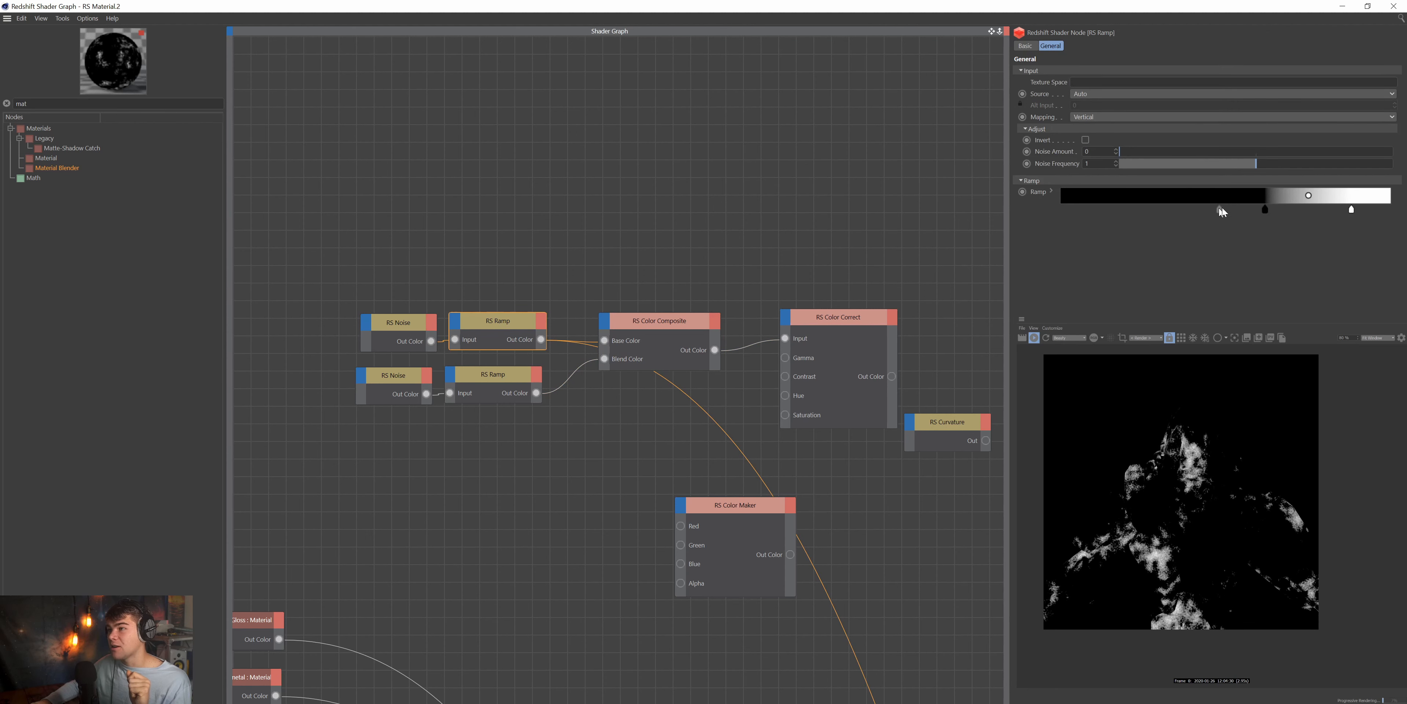
left_click_drag(1265, 214, 1166, 223)
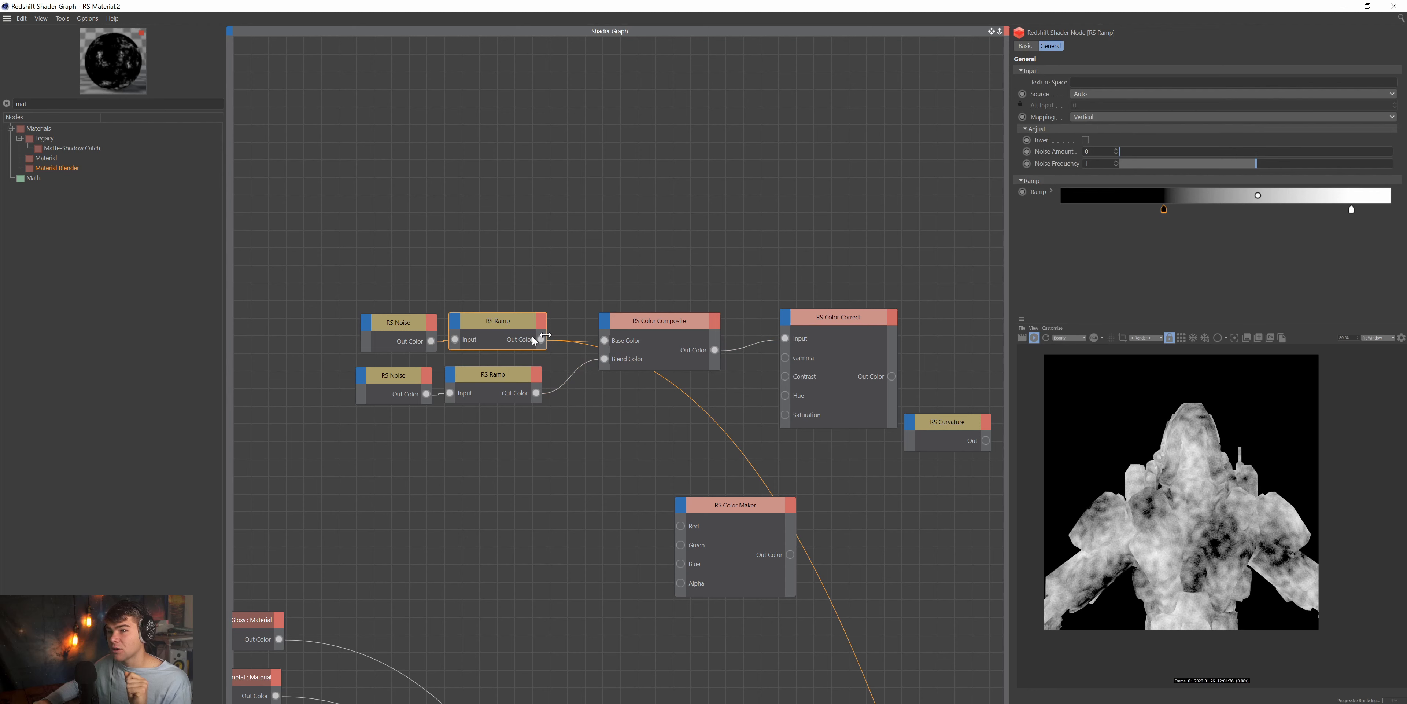
Preview the Color Composite and Color Correct outputs, and move the upper RS Ramp's black knot to about 65%.
left_click(664, 333)
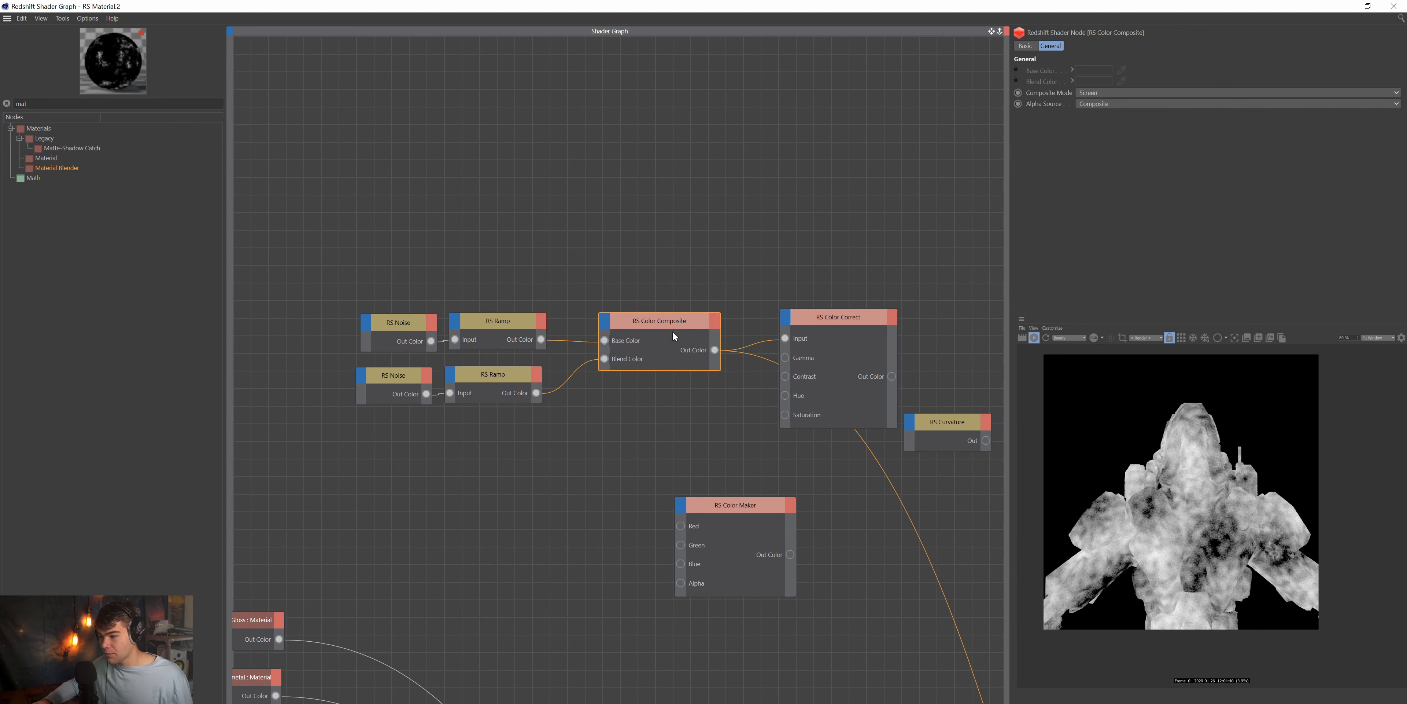
left_click(852, 325)
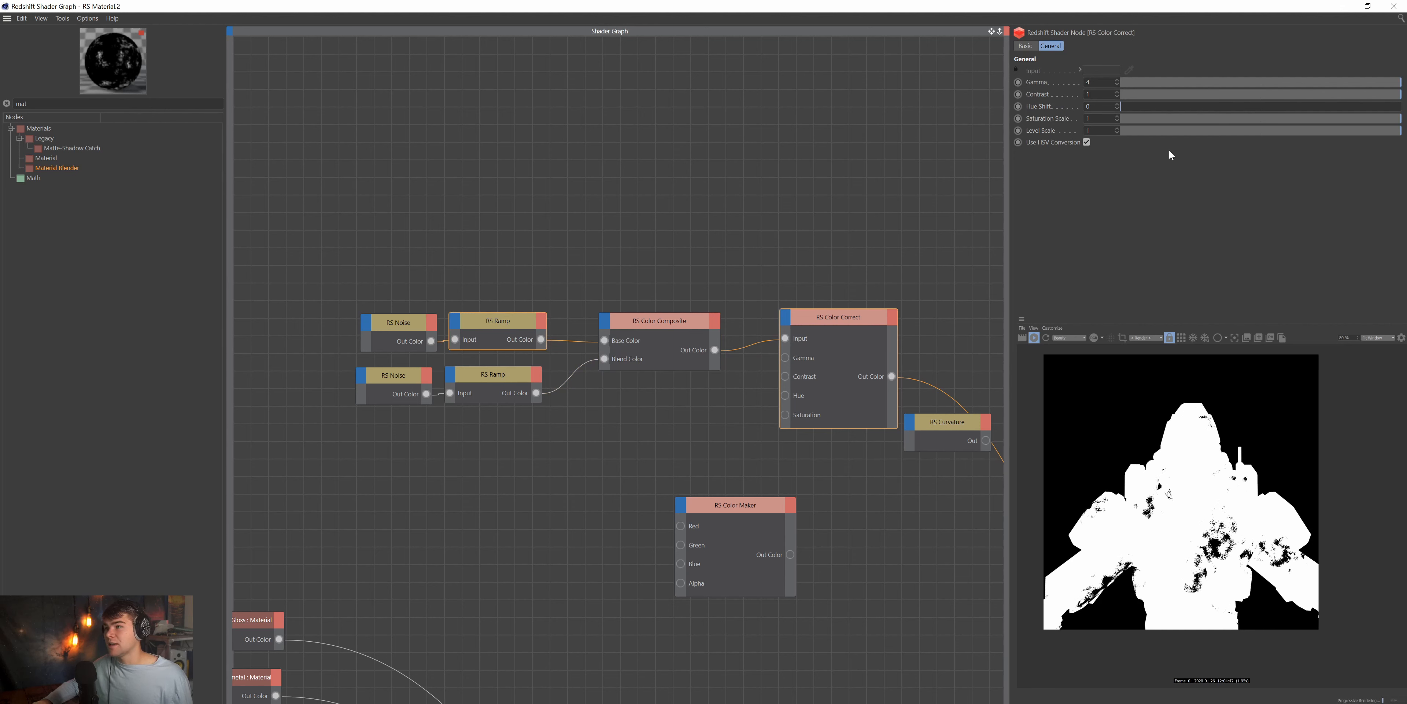
left_click(506, 287)
left_click(1364, 212)
left_click_drag(1164, 210, 1276, 213)
mouse_move(1275, 213)
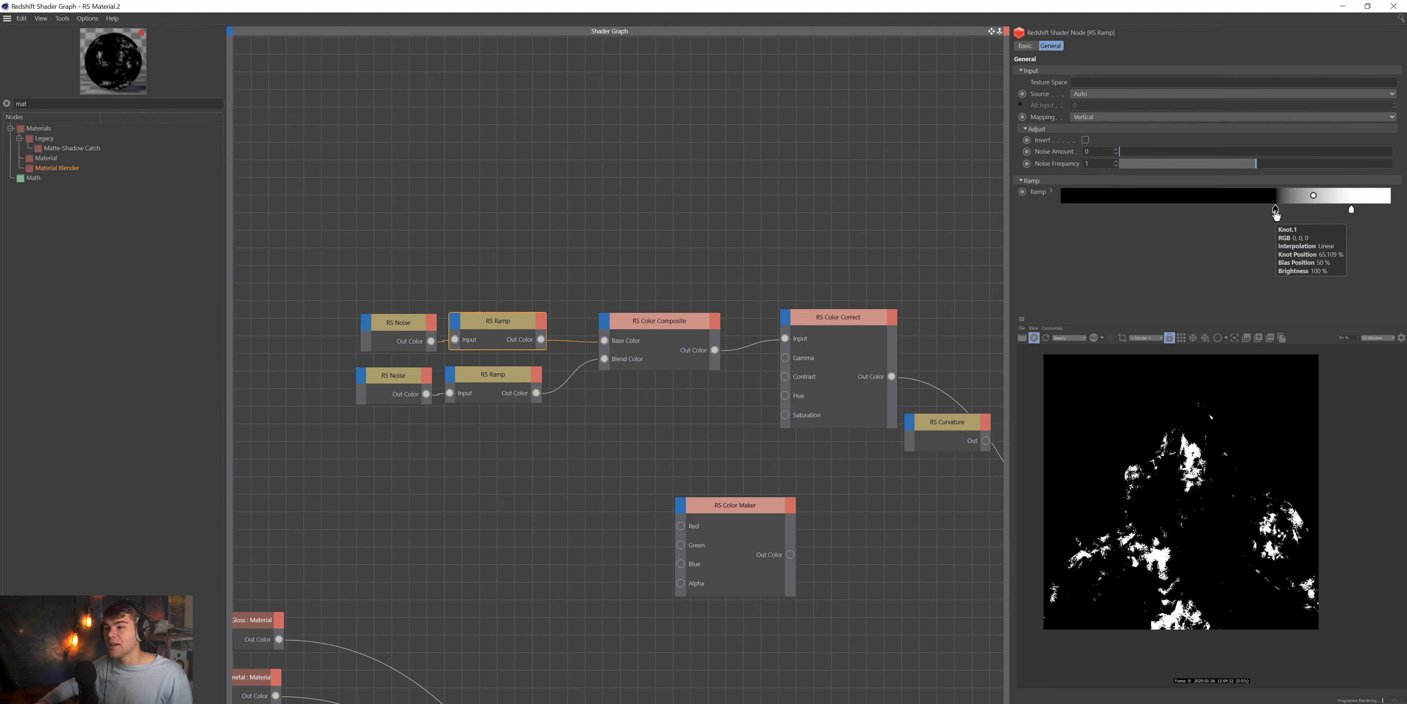
Move RS Curvature down near RS Color Maker and bring RS Color Invert beside RS Color Correct.
left_click_drag(997, 35, 993, 34)
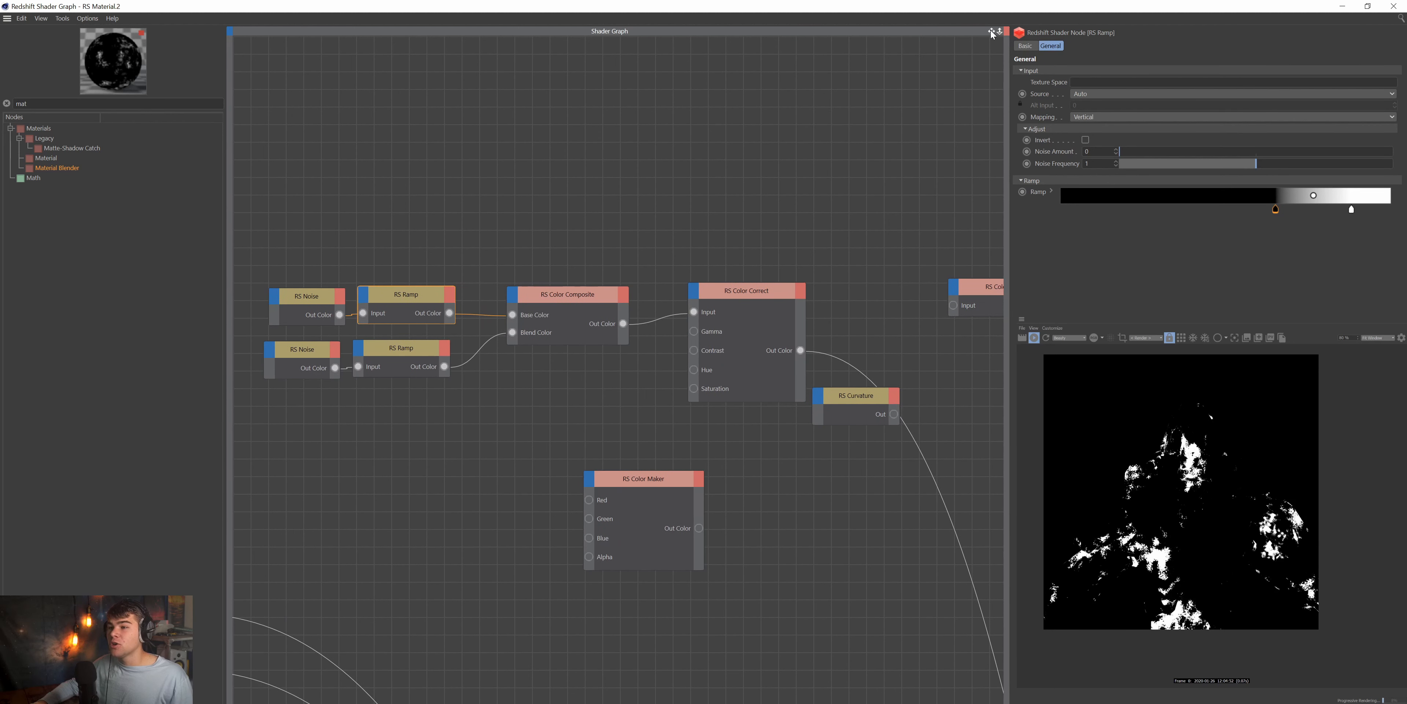
left_click_drag(838, 405, 806, 536)
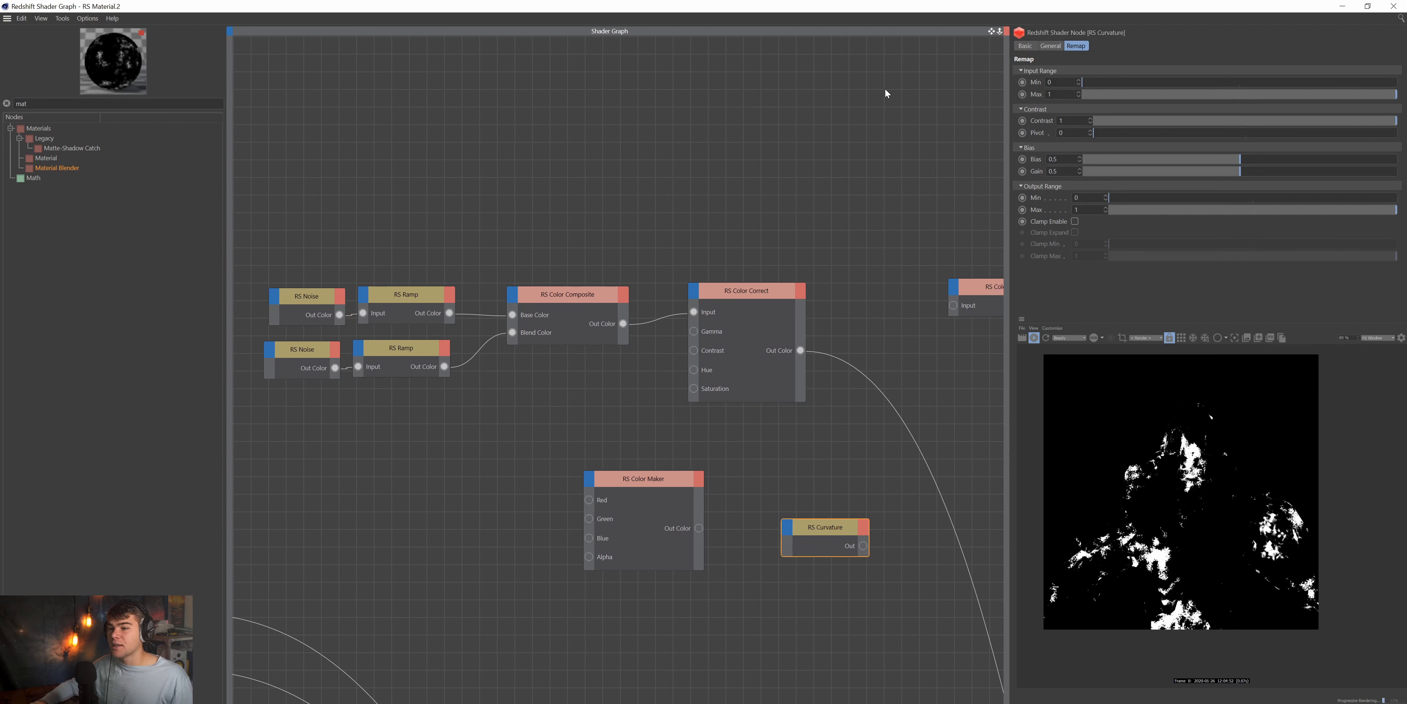
left_click_drag(992, 32, 906, 25)
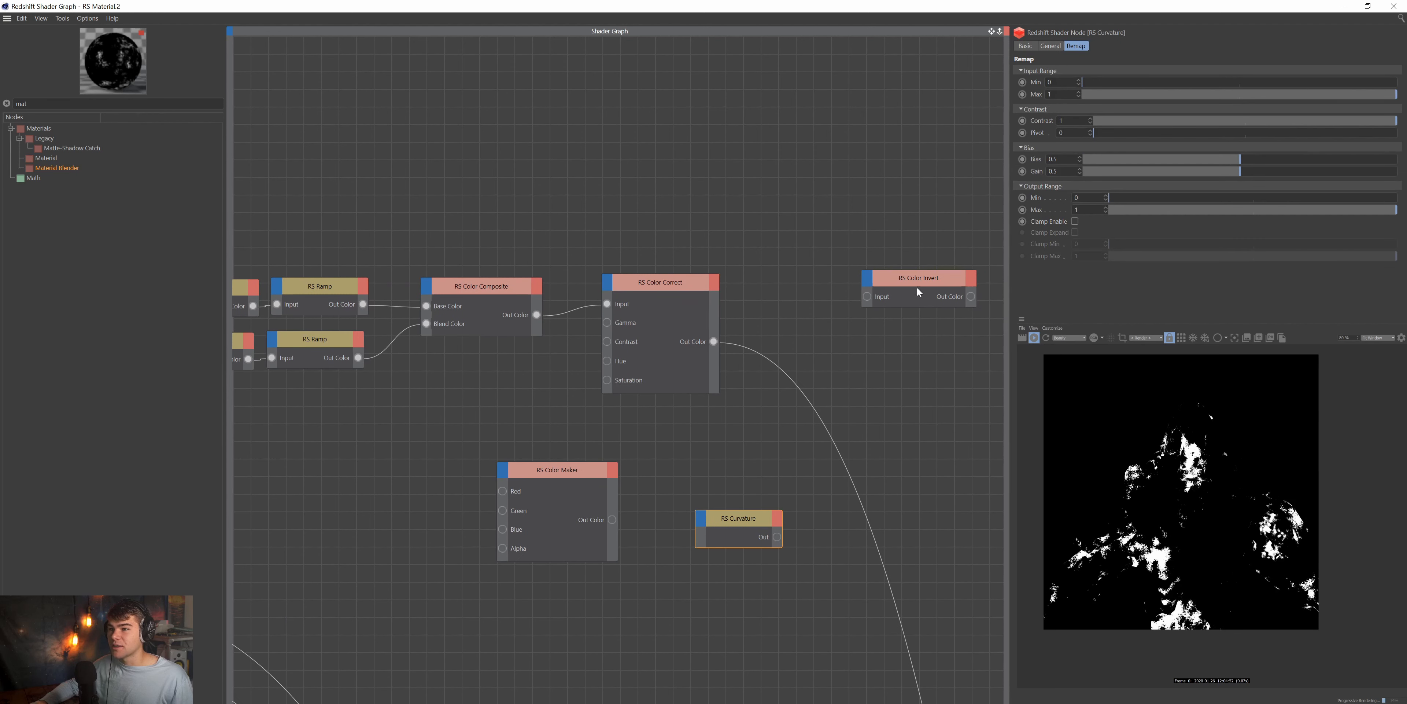
left_click(918, 290)
left_click_drag(909, 283, 853, 332)
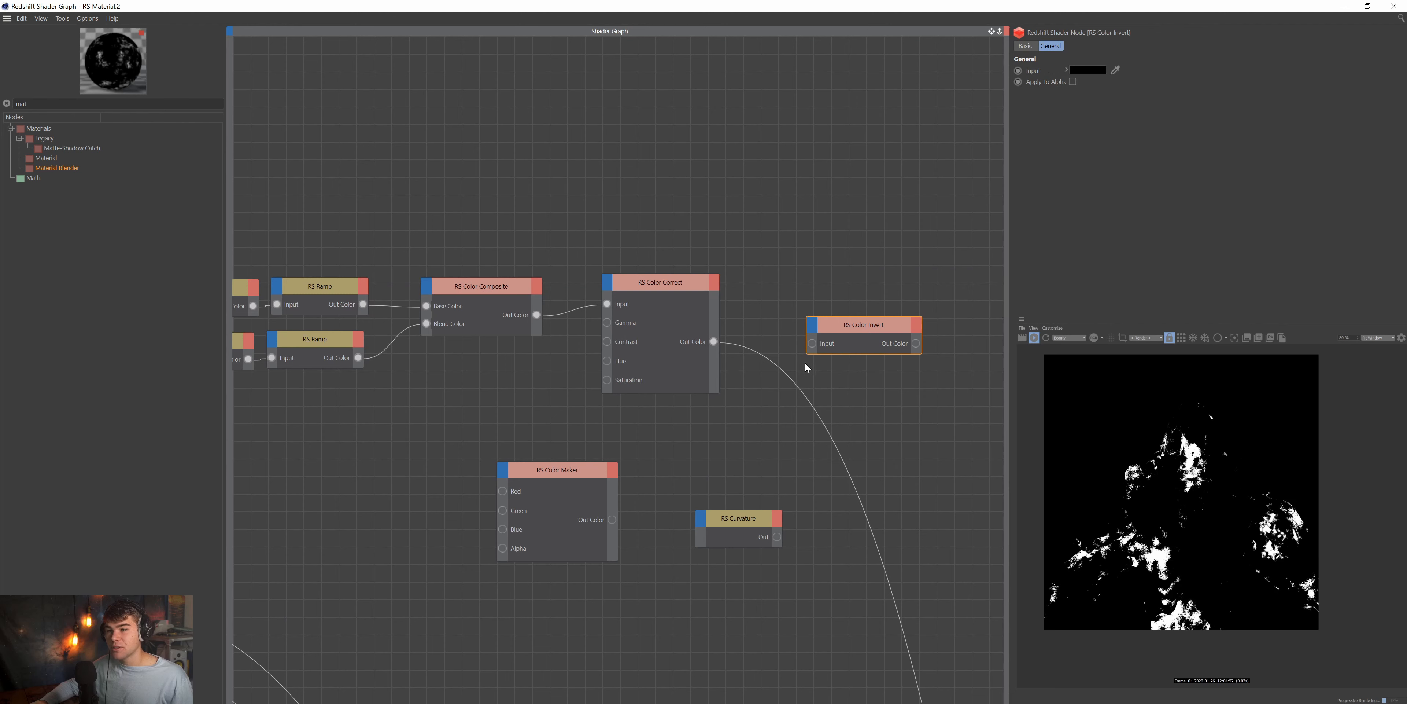
Move the upper RS Ramp's black knot closer to the white one, connect Color Correct's Out Color to Color Invert's Input, and preview the inversion.
left_click(334, 289)
left_click_drag(1276, 209, 1314, 213)
left_click_drag(890, 329, 895, 347)
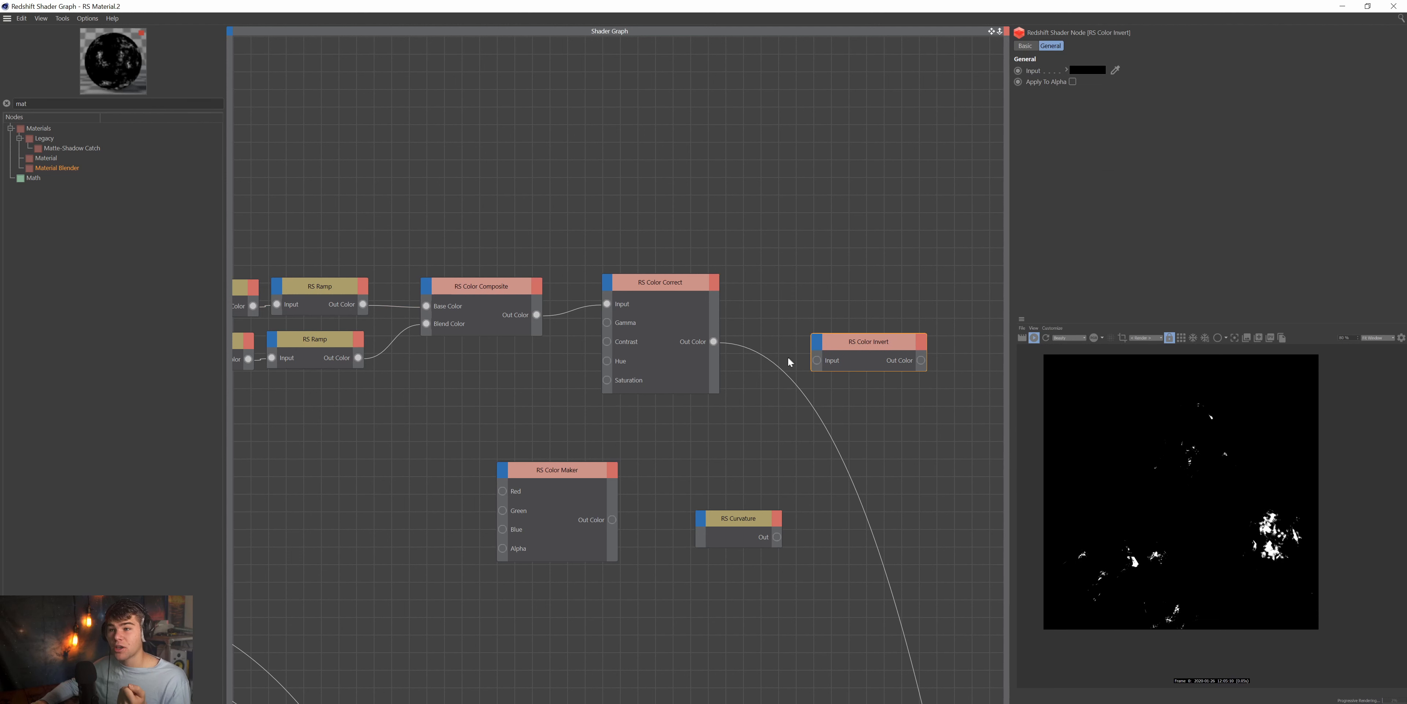
left_click_drag(714, 340, 816, 360)
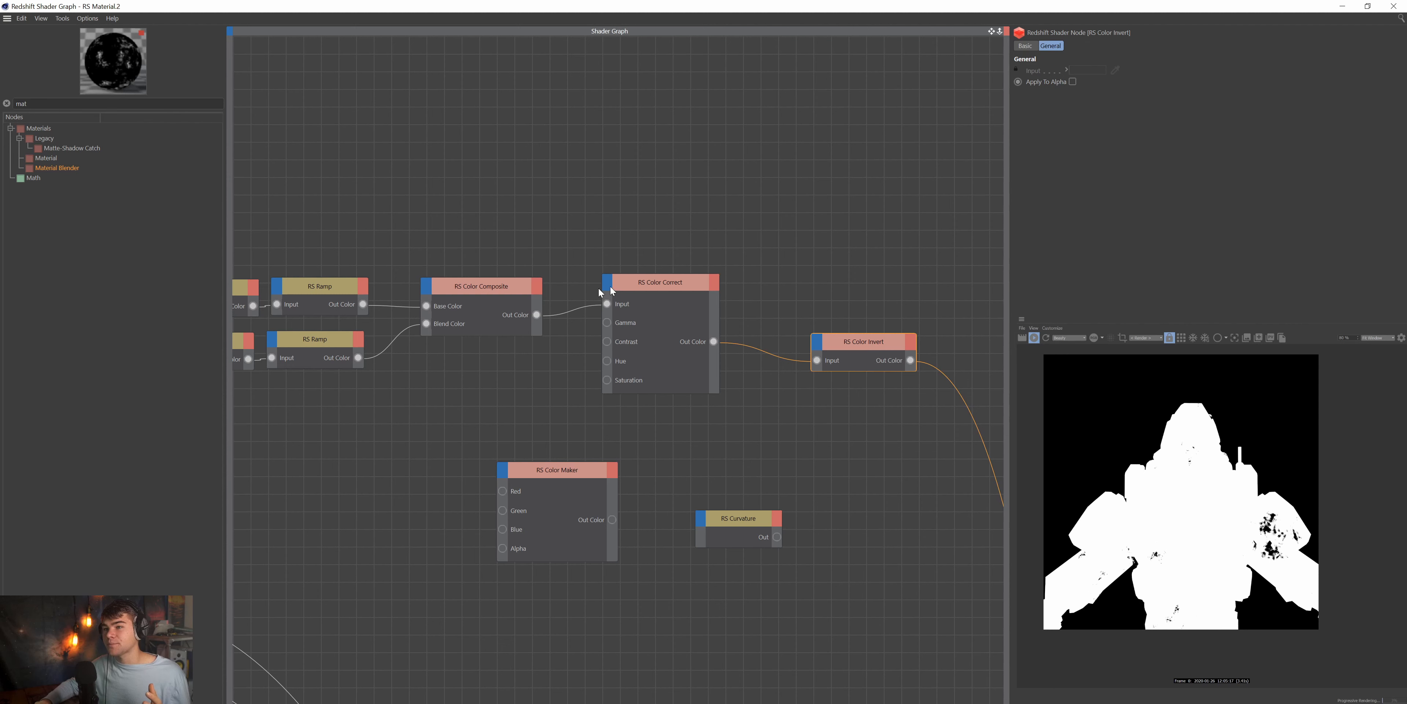
Move the upper RS Ramp's black knot slightly away from the white knot to enlarge the mask's patches.
left_click(662, 288)
left_click(478, 289)
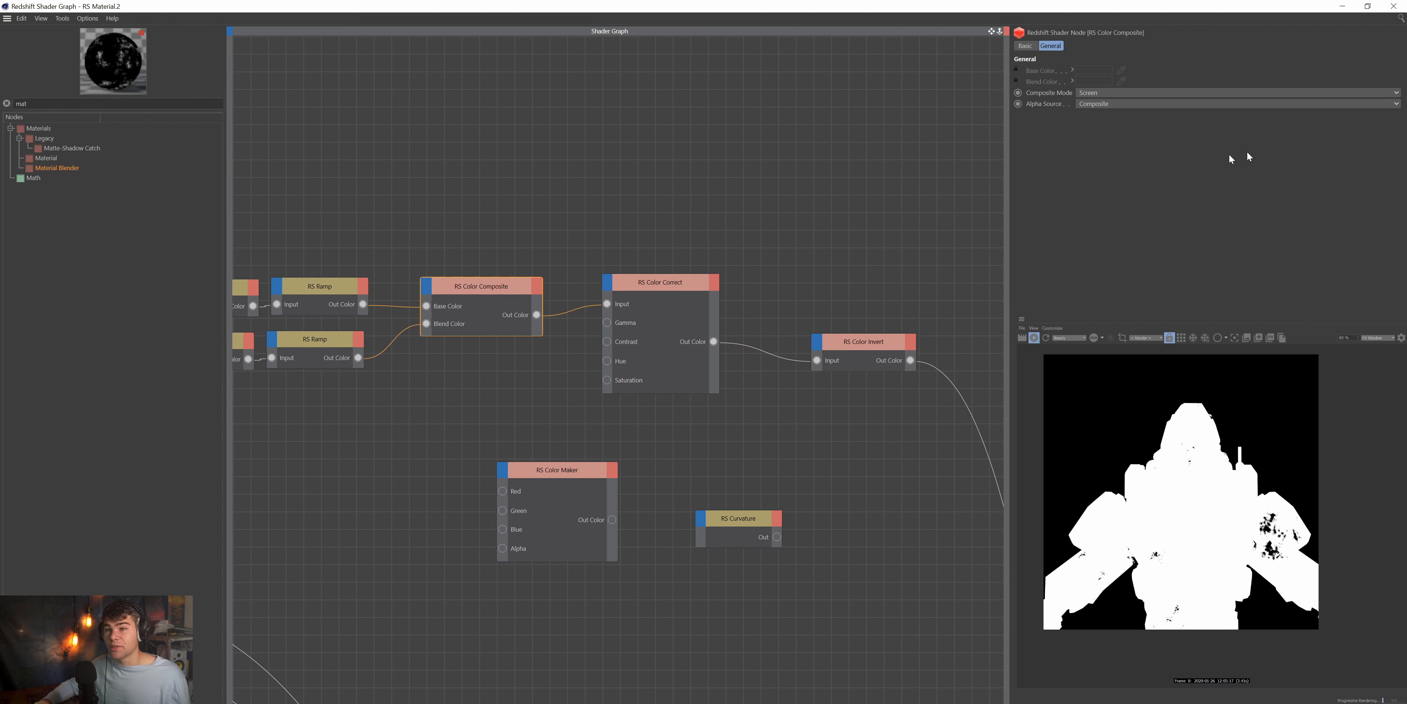
left_click(319, 289)
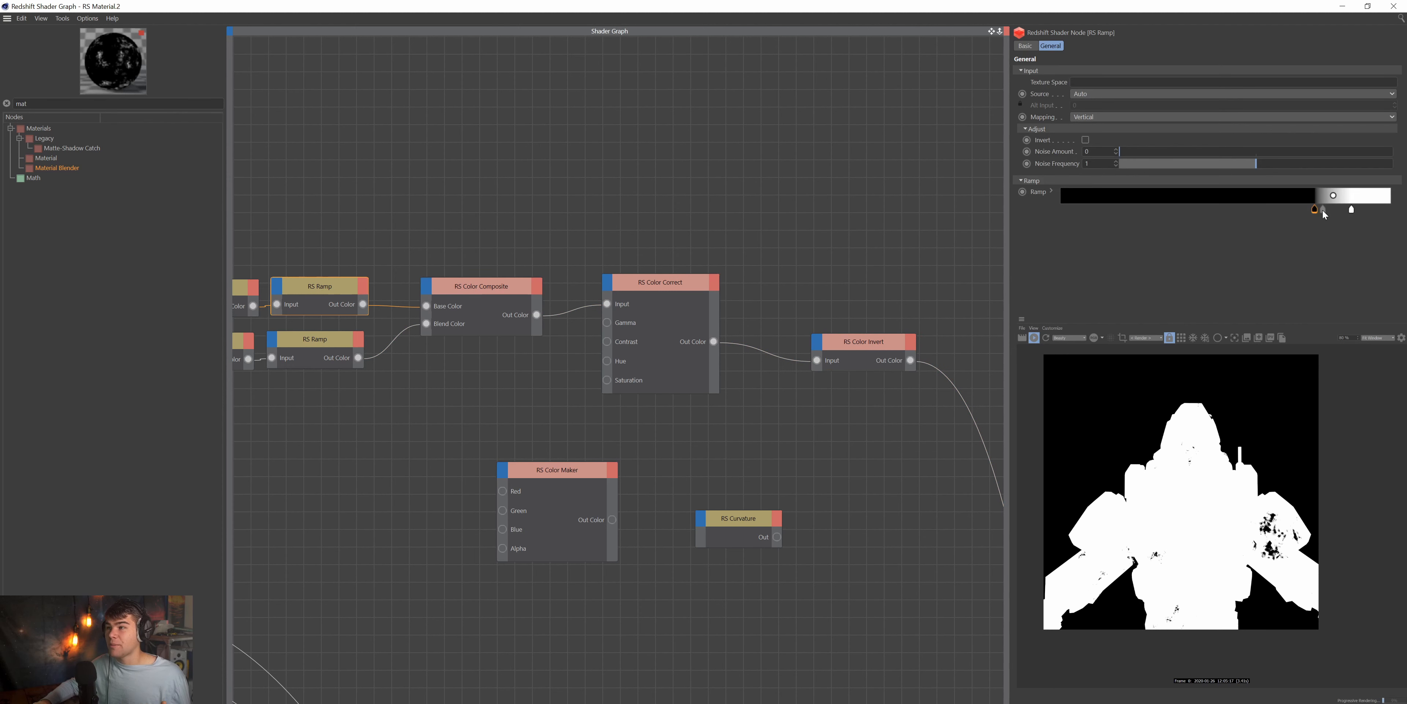
mouse_move(1317, 217)
left_mouse_down()
mouse_move(1373, 210)
mouse_move(1292, 219)
left_mouse_up()
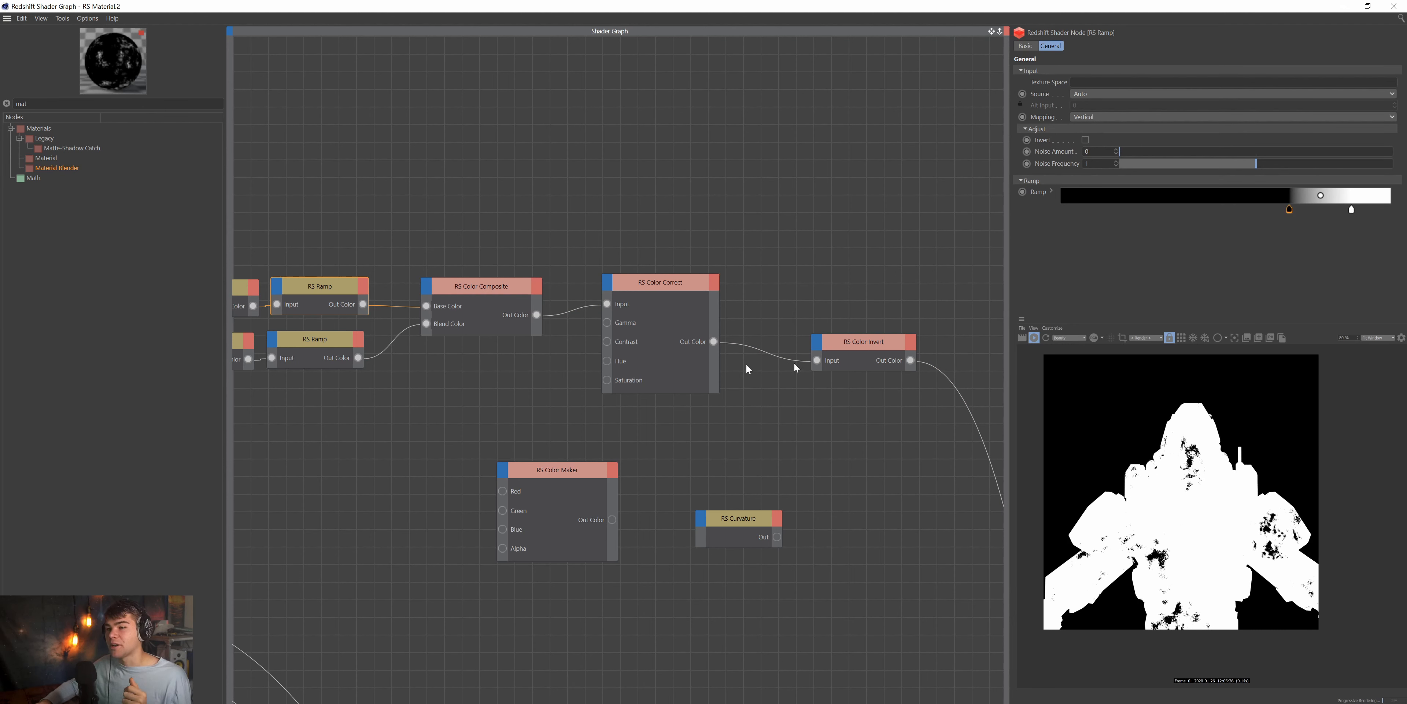
Place RS Color Invert closer to RS Color Correct, and rearrange RS Color Maker and RS Curvature in the space below them.
left_click_drag(869, 339, 799, 327)
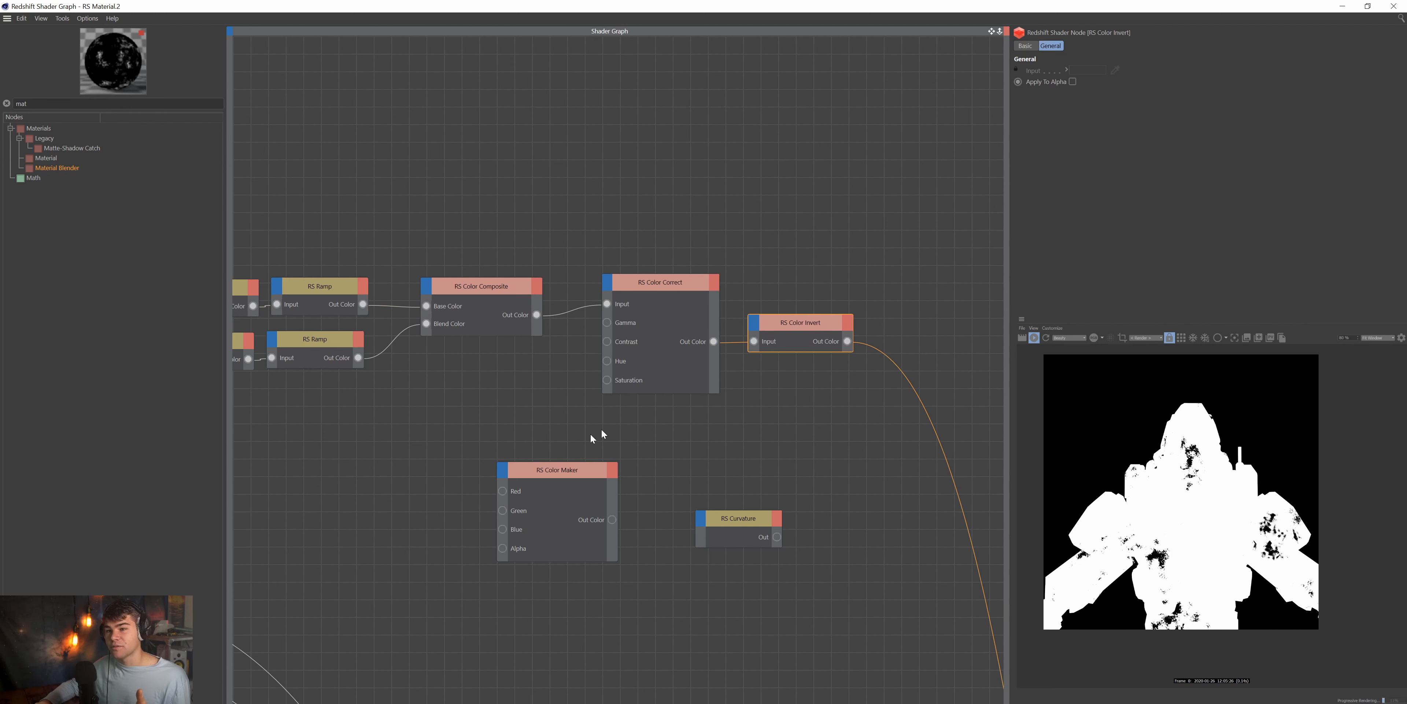
left_click_drag(553, 471, 594, 499)
left_click_drag(712, 521, 732, 601)
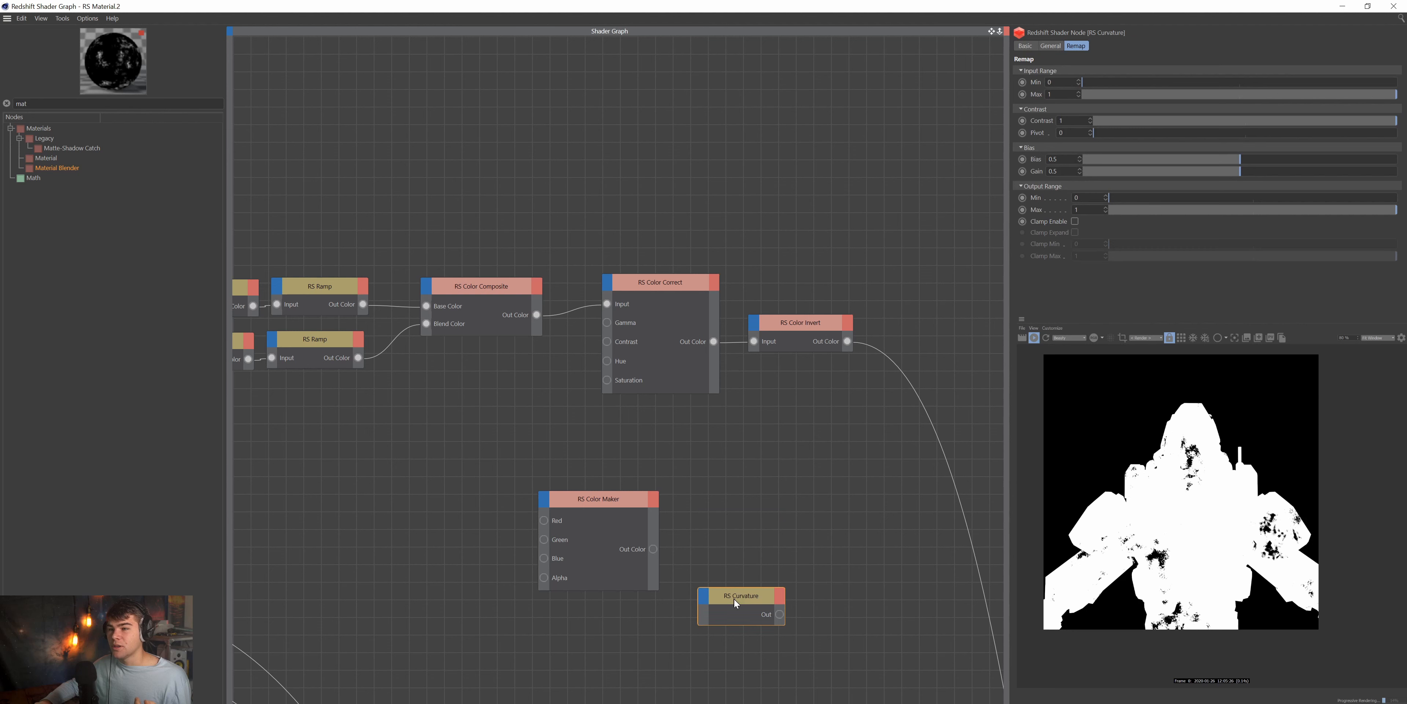
left_click(791, 345)
left_click_drag(791, 331, 795, 350)
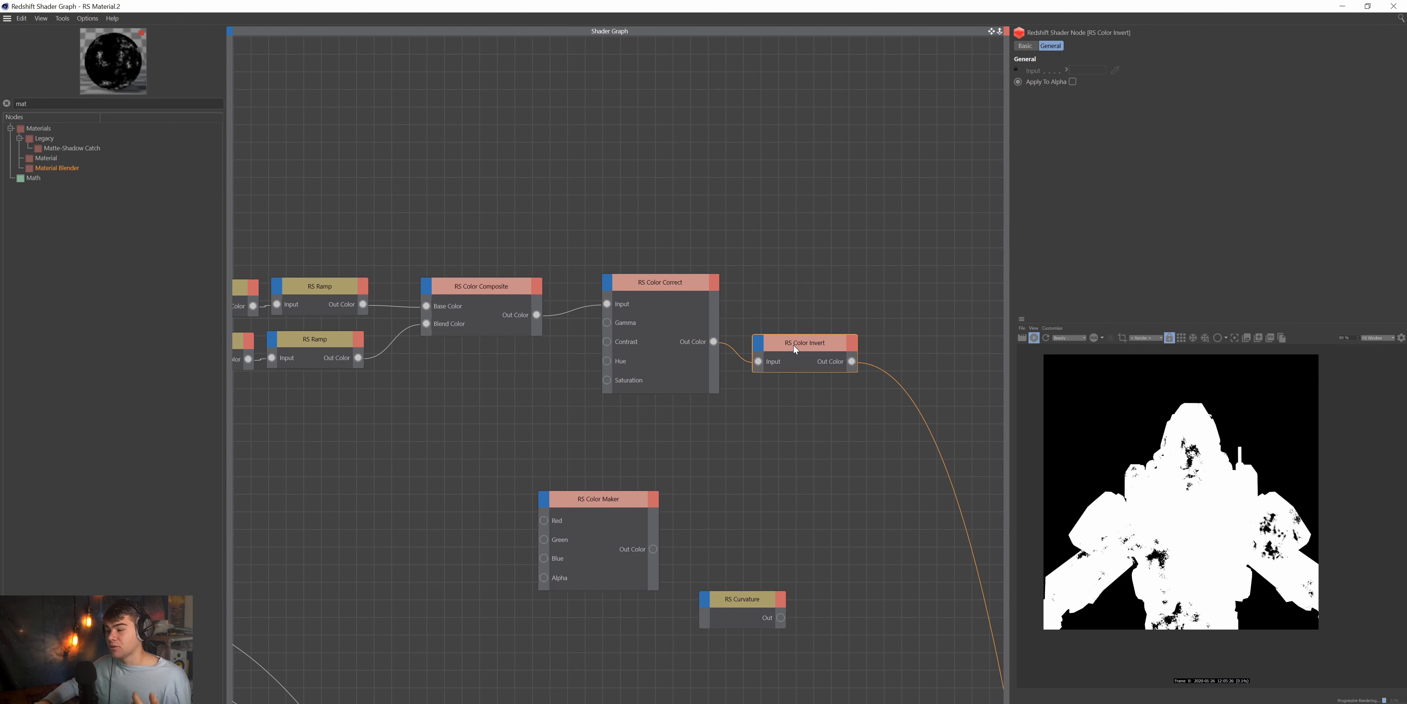
left_click_drag(572, 510, 620, 502)
Duplicate RS Color Composite, place the copy after RS Color Invert, and connect Invert's Out Color to the copy's Base Color.
left_click(490, 288)
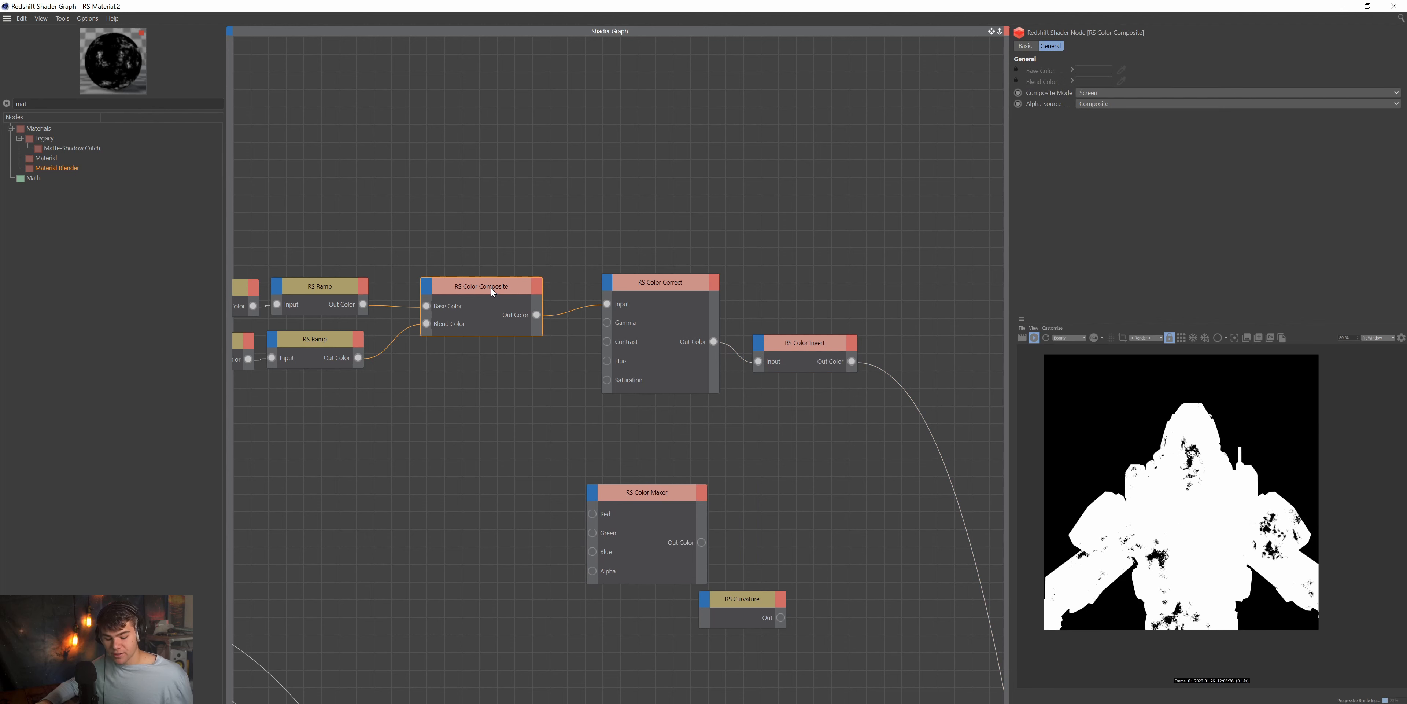
left_click_drag(491, 286, 976, 320)
middle_click_drag(825, 323, 668, 287)
left_click_drag(694, 326, 770, 318)
Connect Color Correct's Out Color directly to the second Composite's Base Color, move RS Color Invert above the chain, and preview this Composite.
left_click(653, 307)
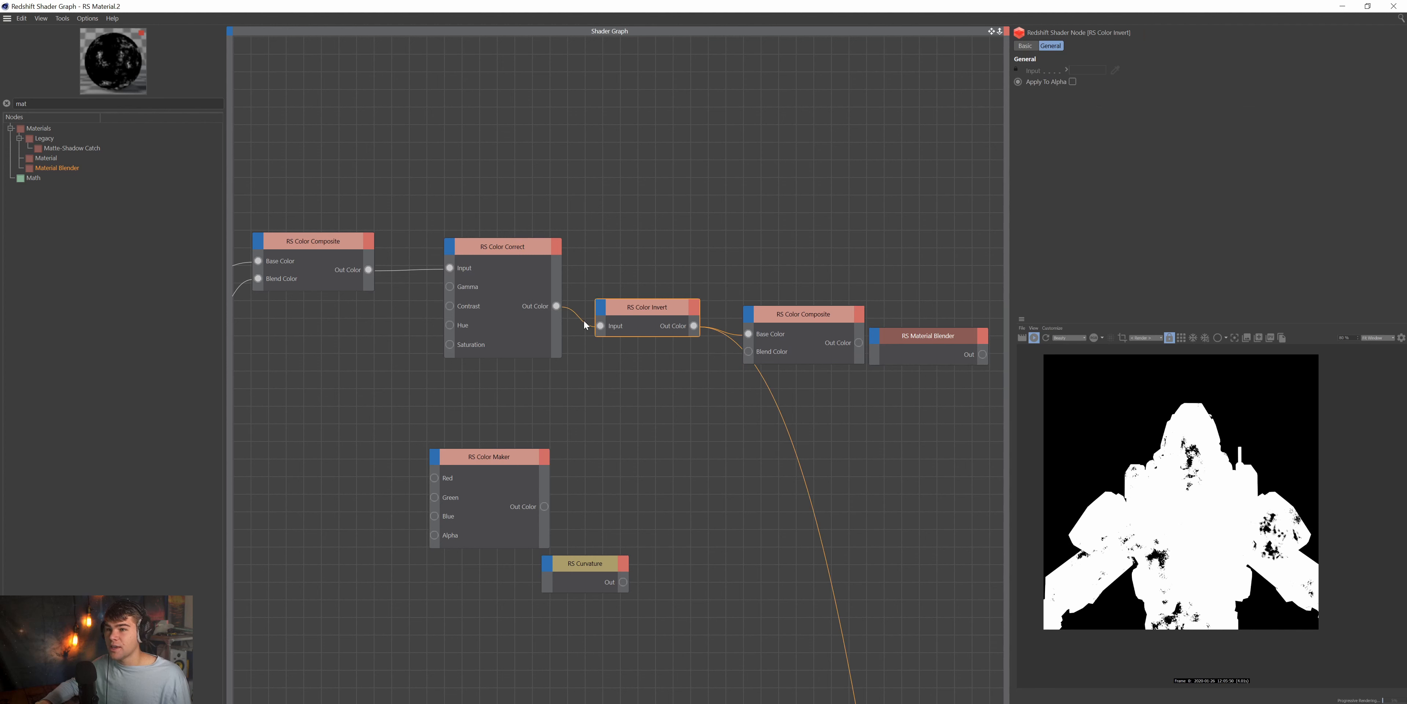
left_click_drag(557, 306, 676, 410)
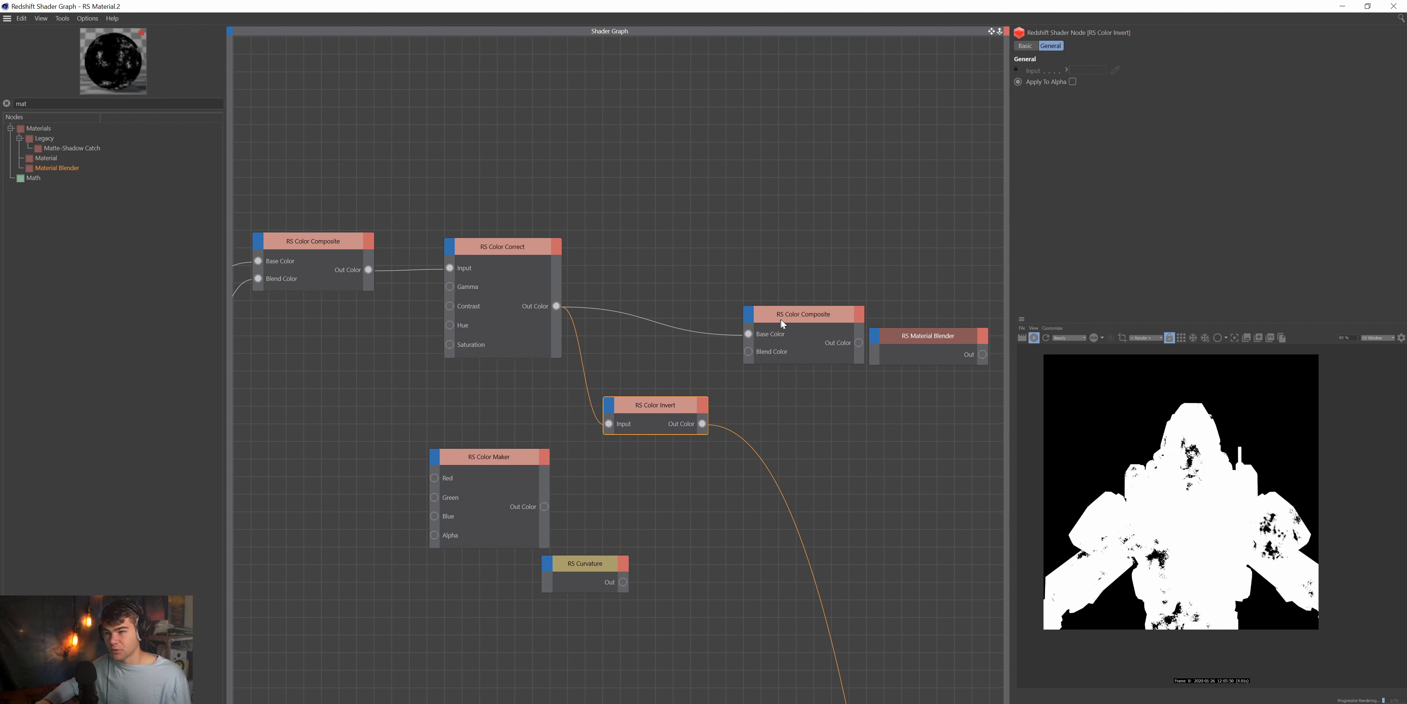
left_click(795, 318)
left_click_drag(807, 321, 752, 310)
left_click_drag(670, 407, 696, 108)
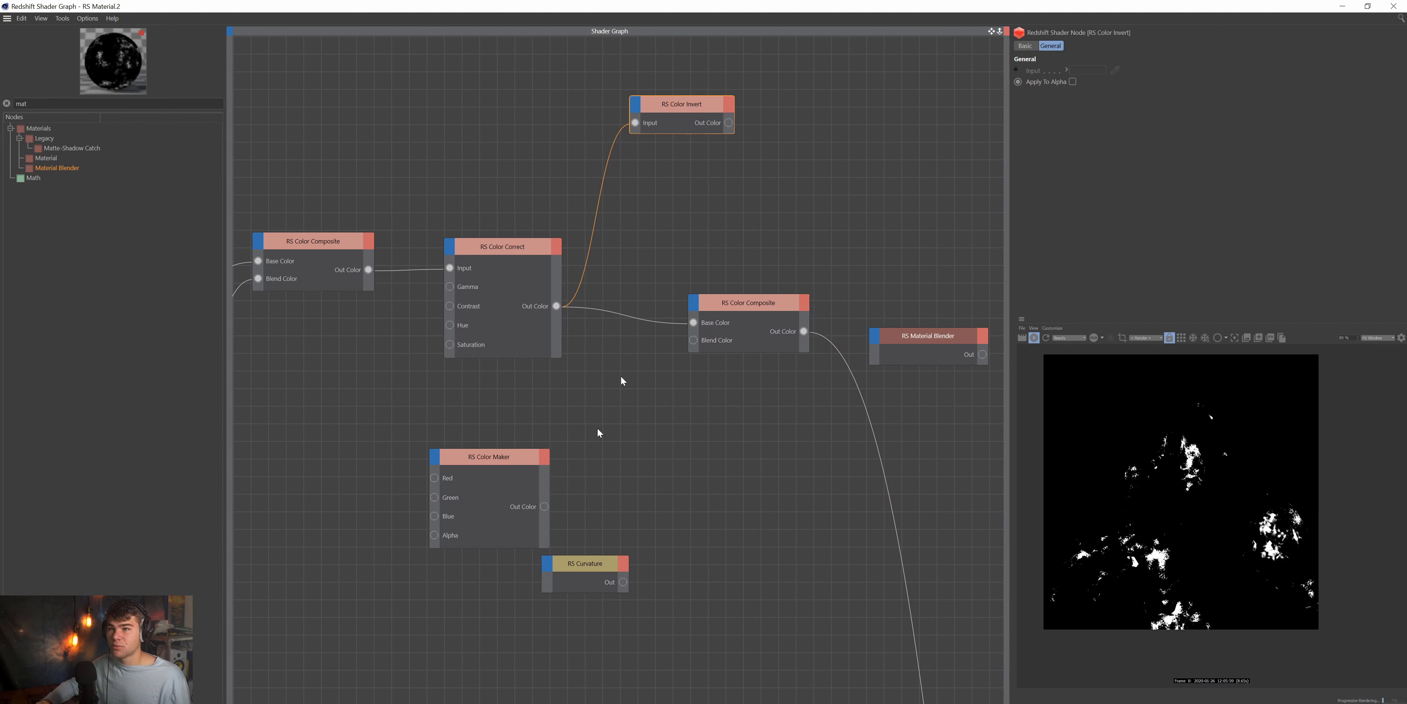
Move RS Color Maker up beneath RS Color Correct and place RS Curvature beside it.
left_click(514, 464)
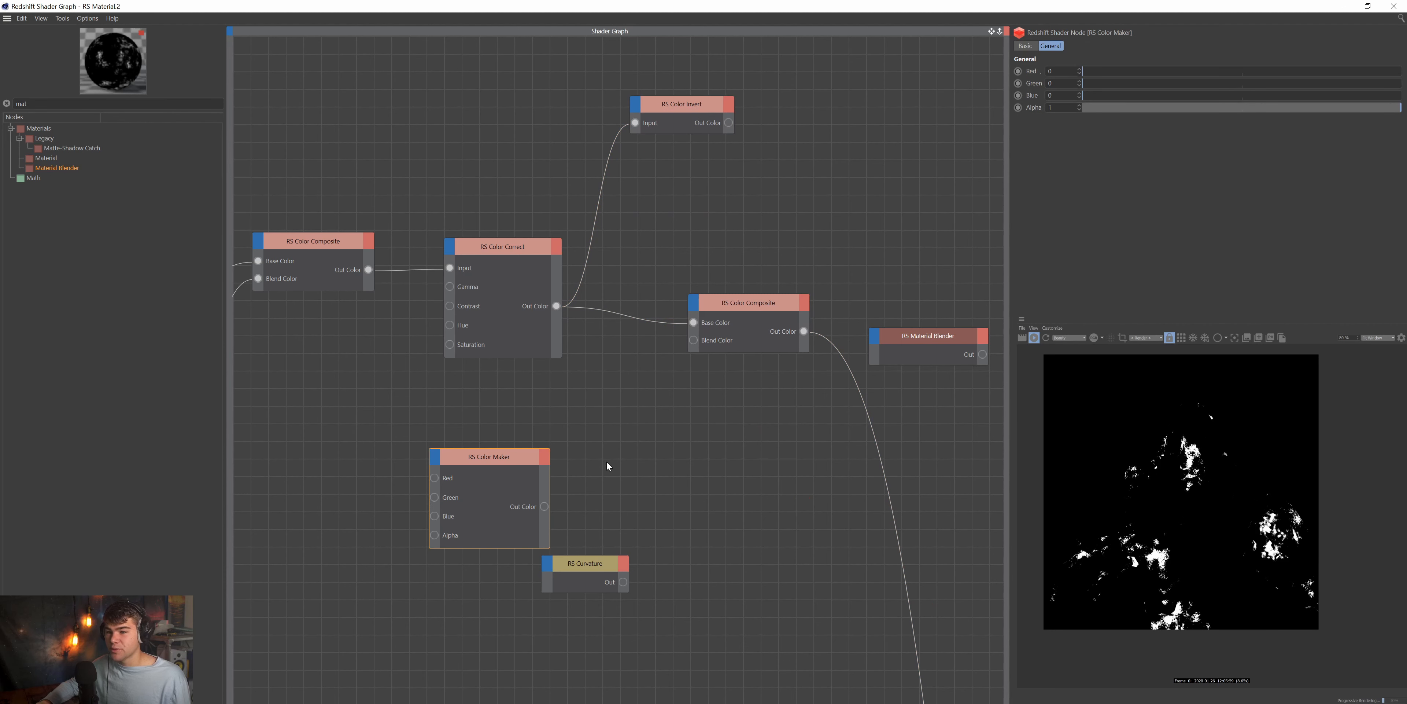
left_click_drag(585, 556, 654, 452)
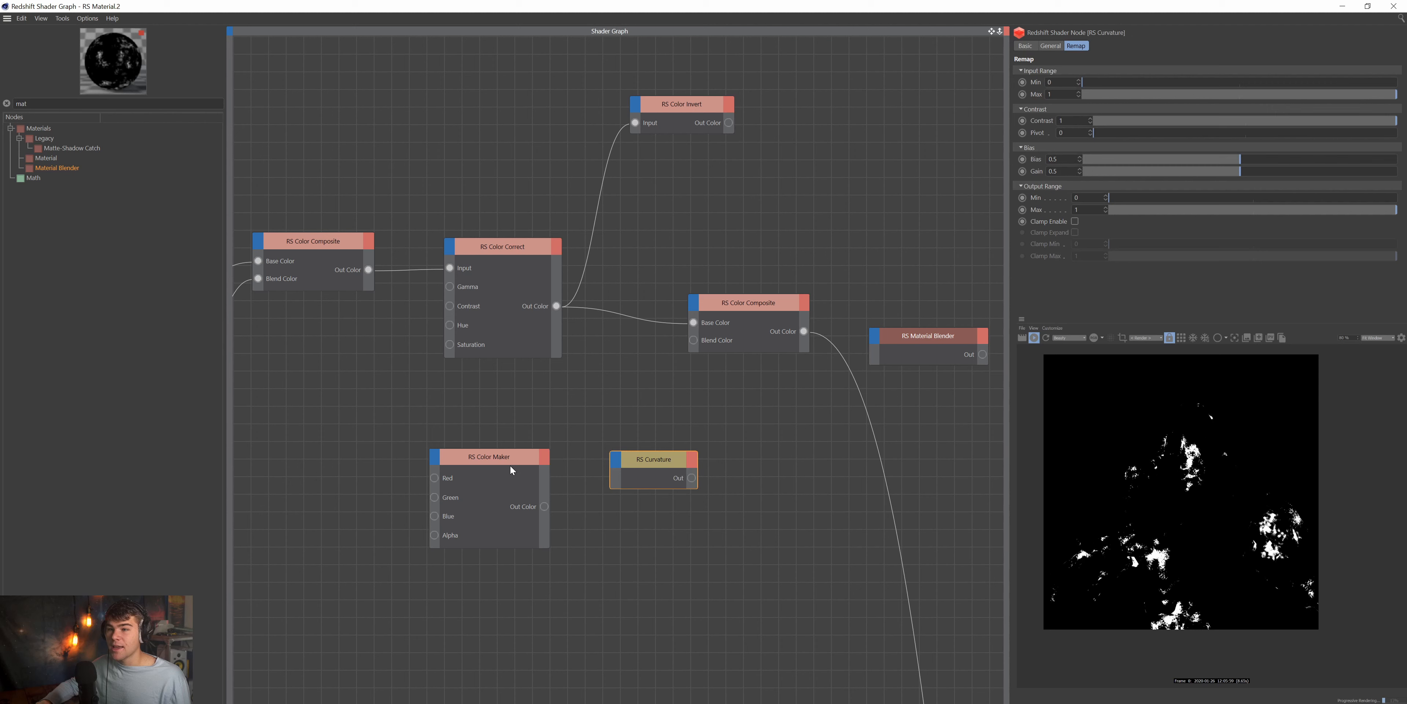
left_click_drag(631, 458, 655, 494)
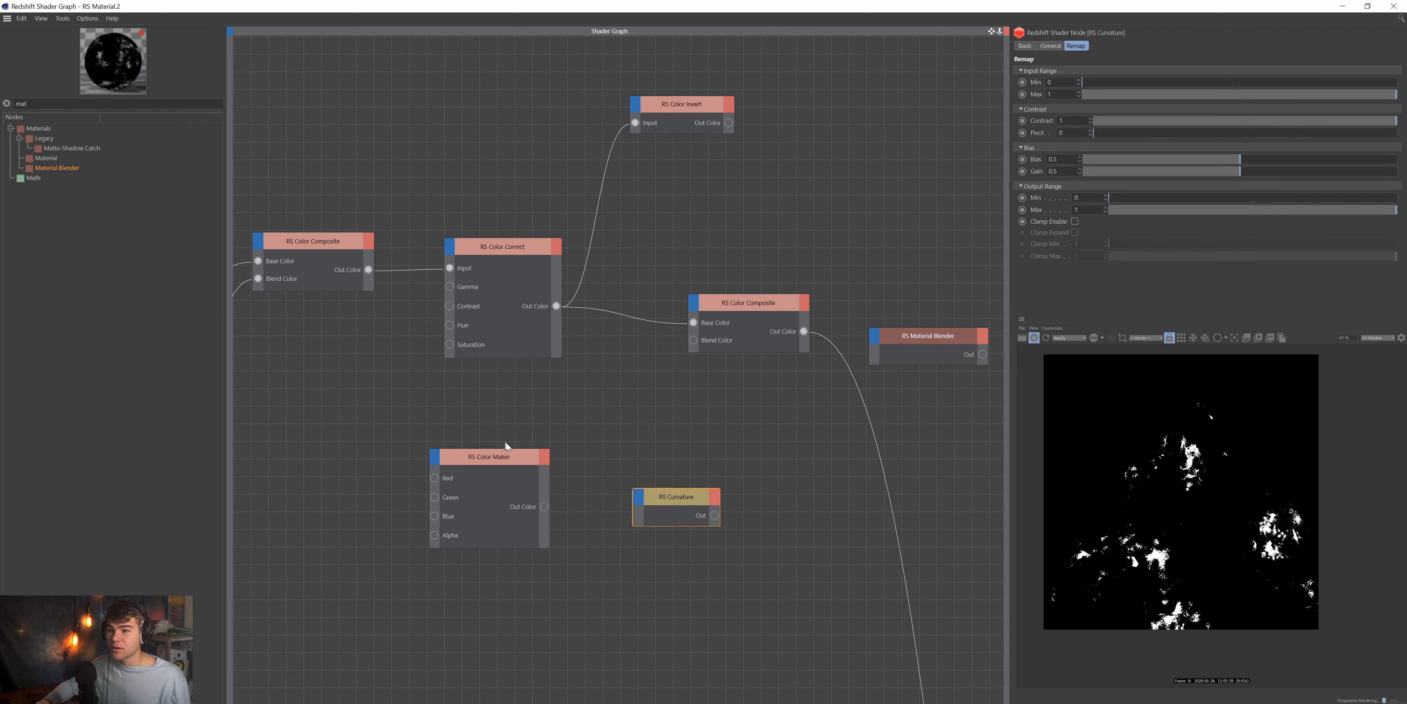
left_click_drag(511, 464, 541, 426)
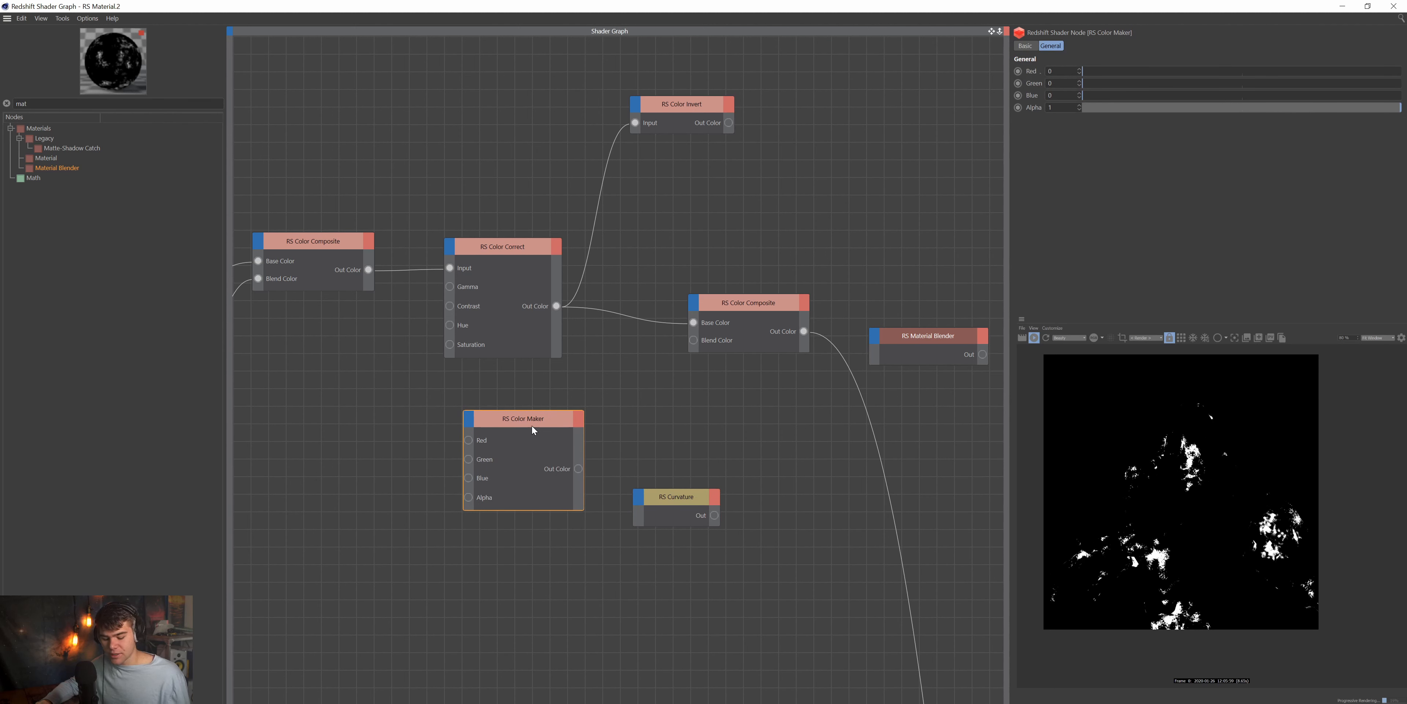
Preview RS Color Maker and set its Red, Green and Blue values to 1.
key("c")
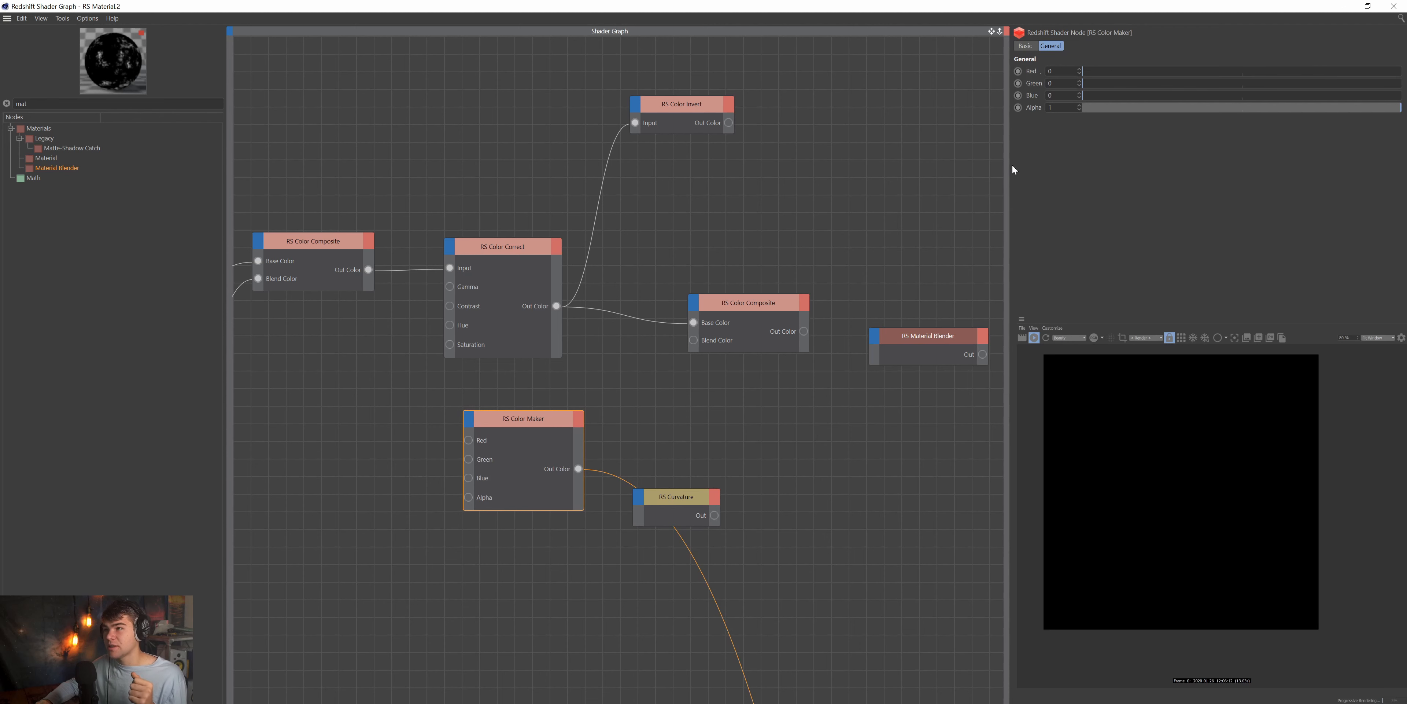
left_click_drag(1093, 71, 1402, 71)
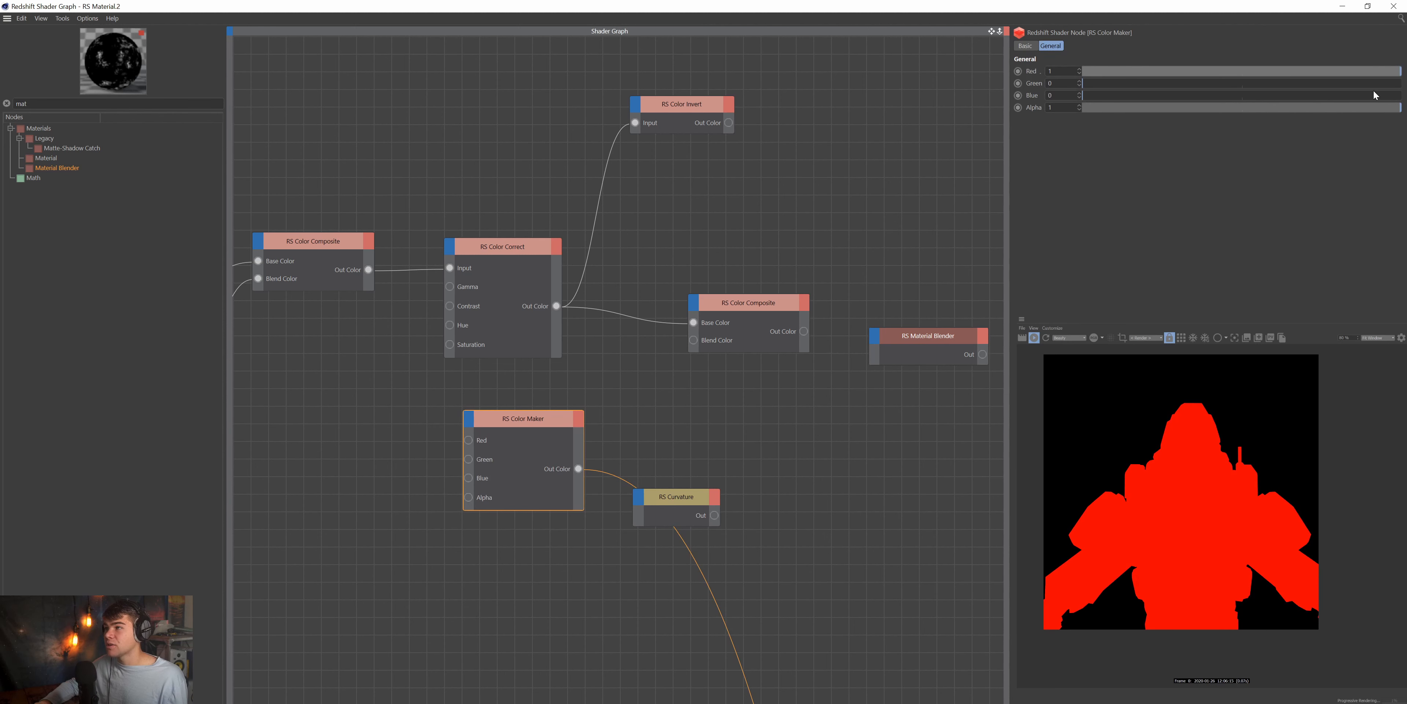
left_click_drag(1093, 83, 1401, 83)
left_click_drag(1092, 95, 1401, 95)
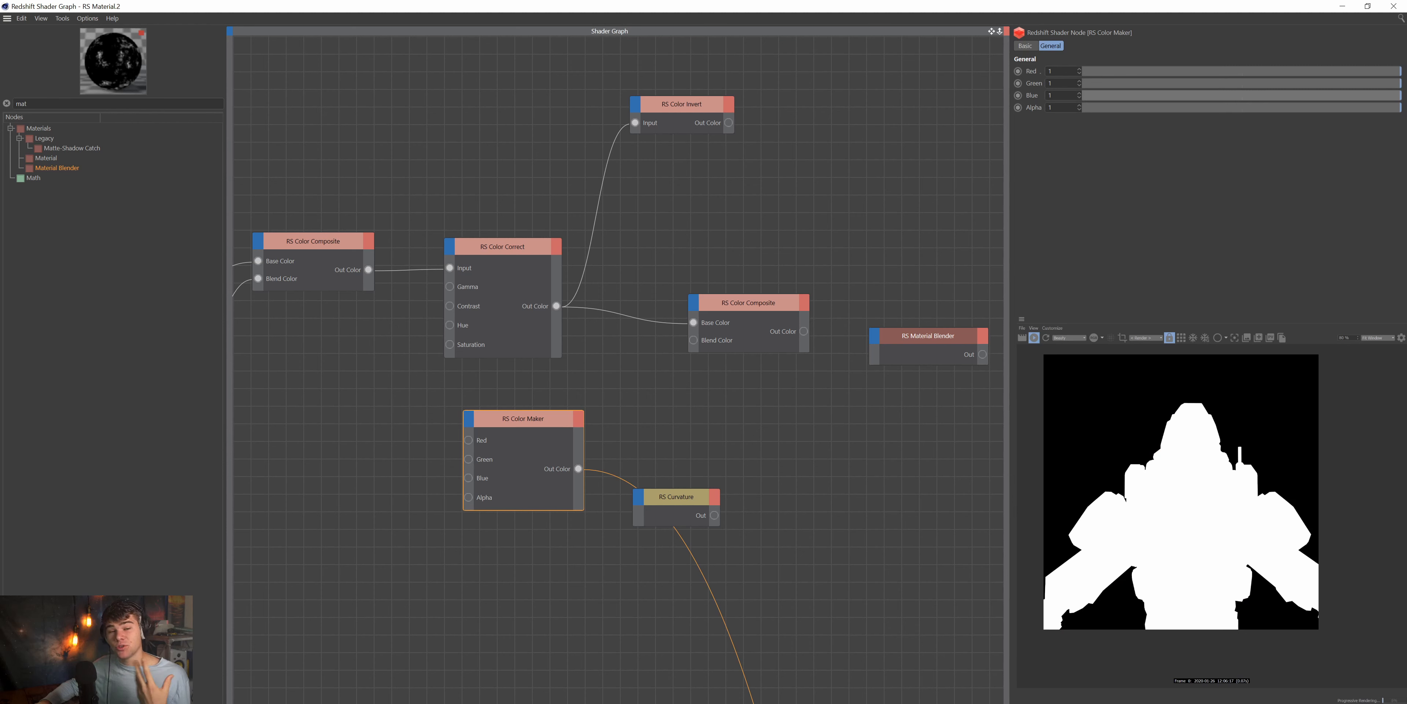
Move RS Color Maker lower, place RS Curvature below the second RS Color Composite, and preview the Curvature output.
left_click_drag(681, 496, 789, 439)
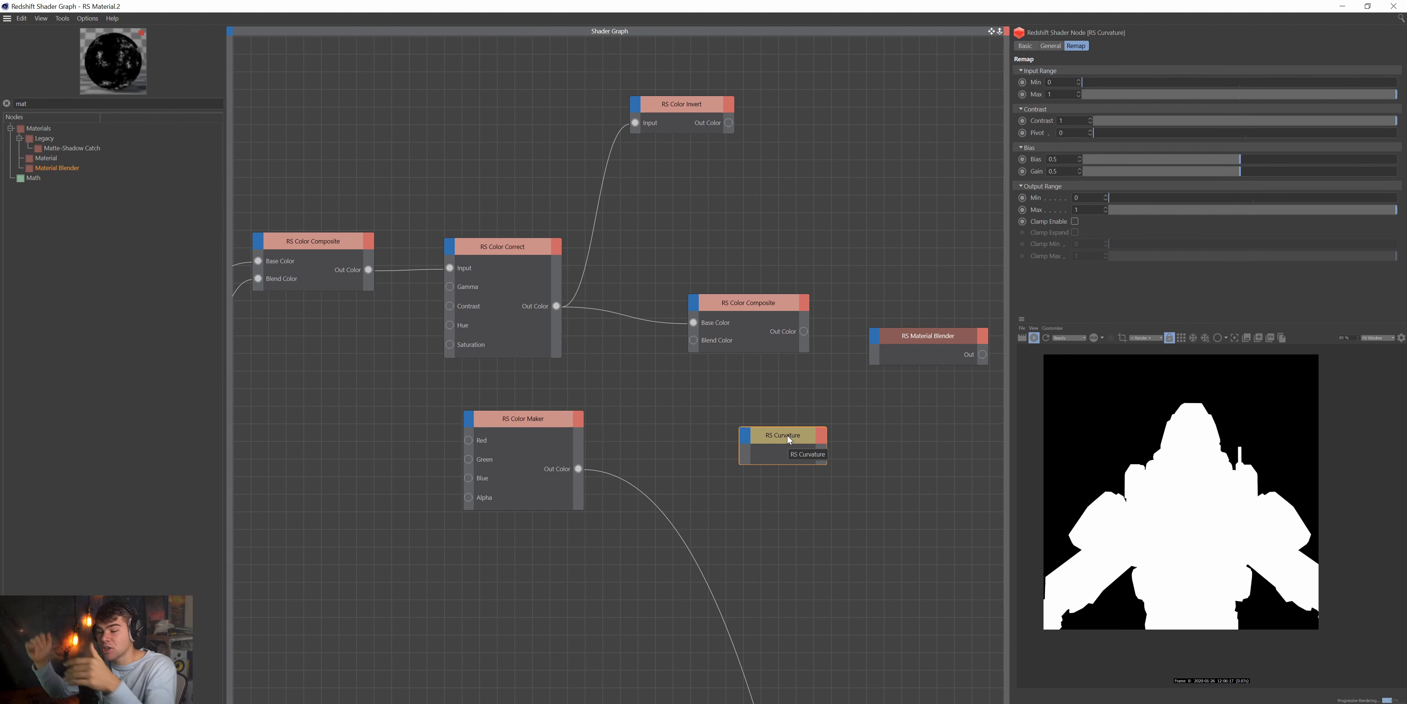
left_click(556, 426)
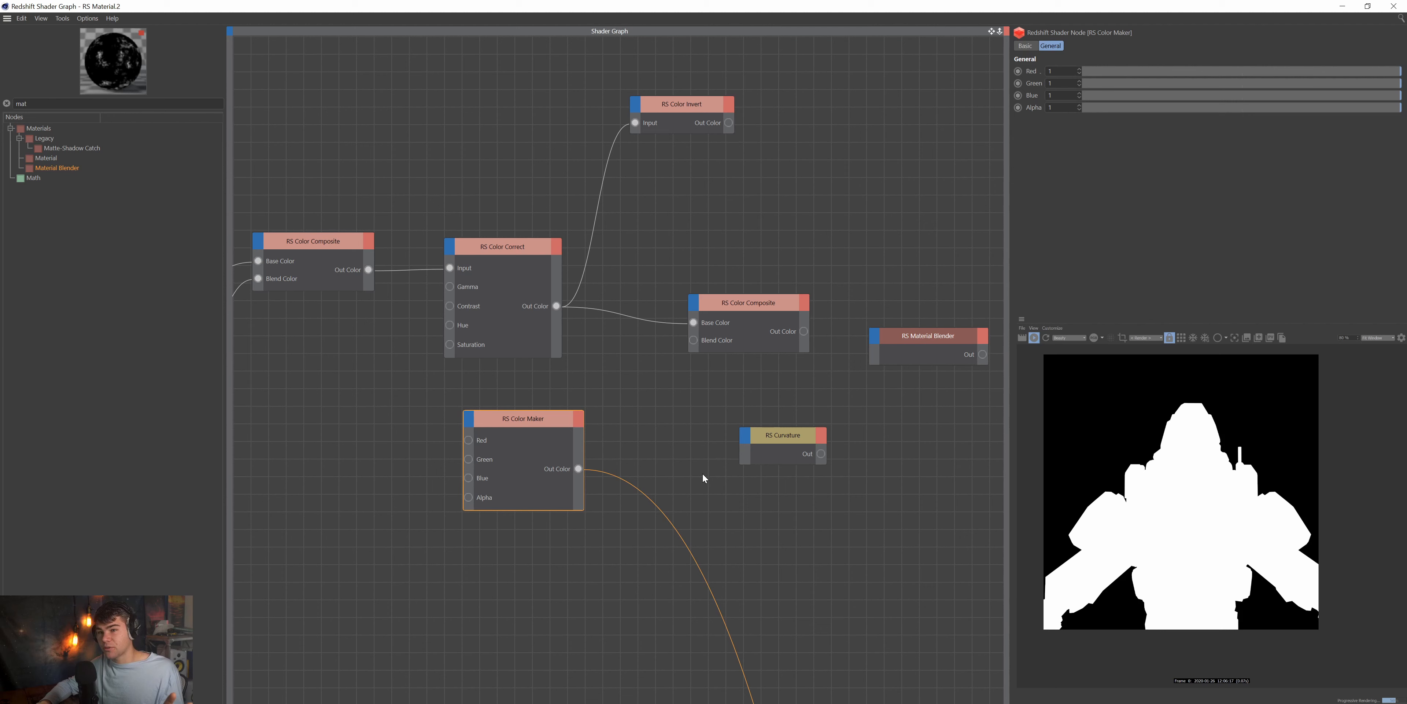
left_click_drag(779, 438, 631, 443)
left_click_drag(513, 425, 457, 489)
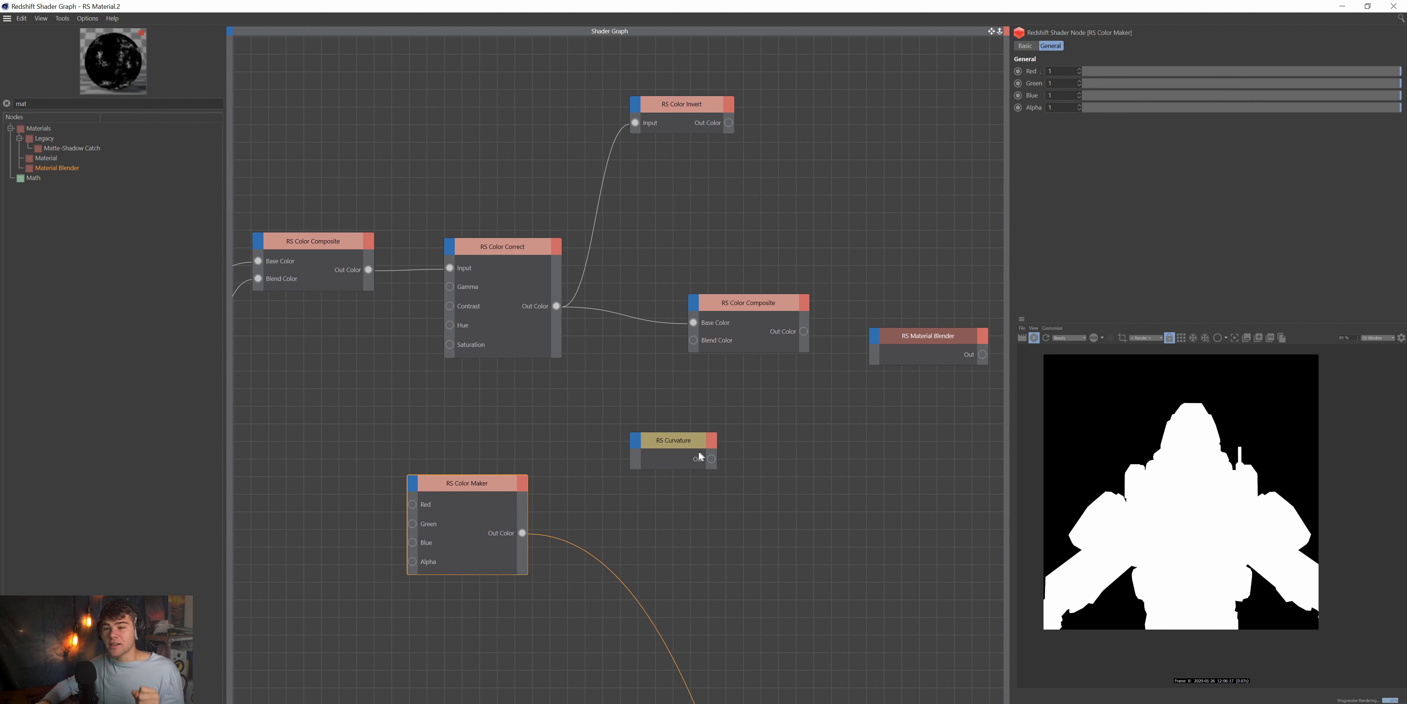
left_click(656, 452)
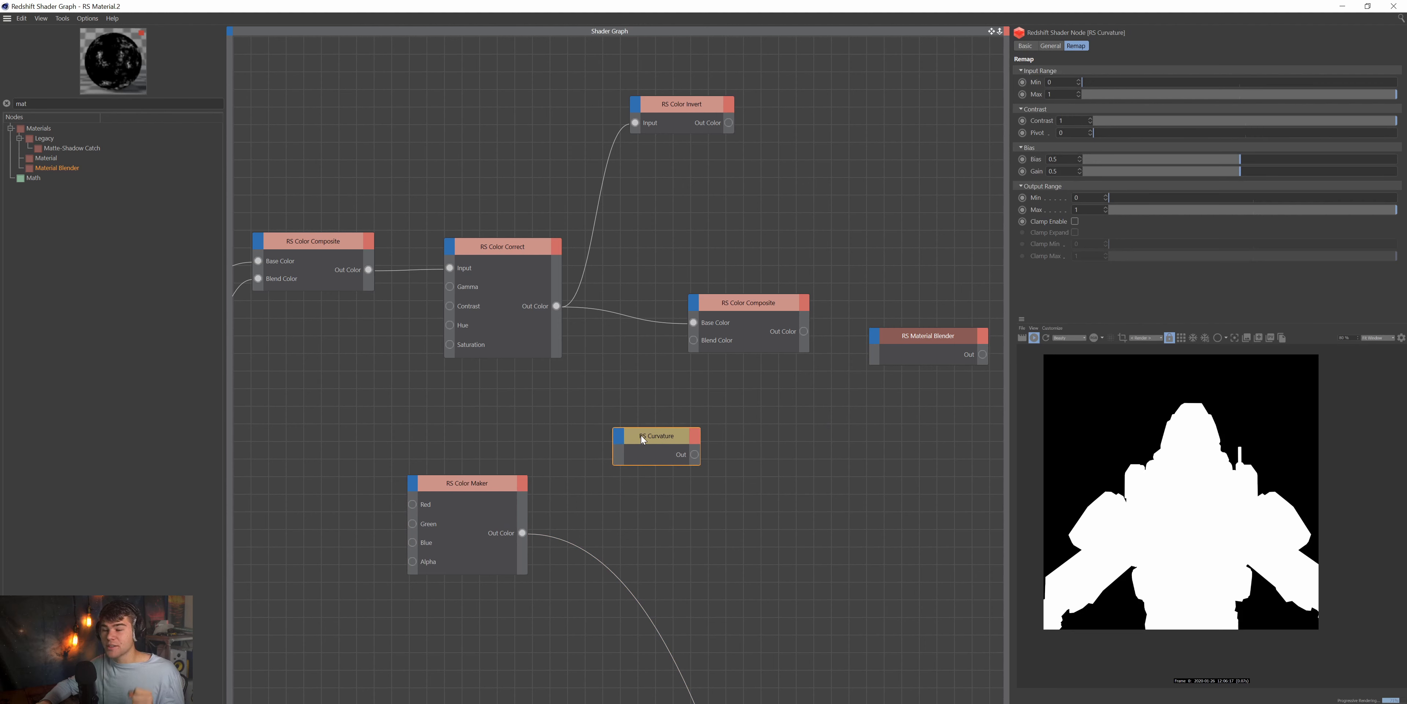
left_click_drag(659, 442, 657, 419)
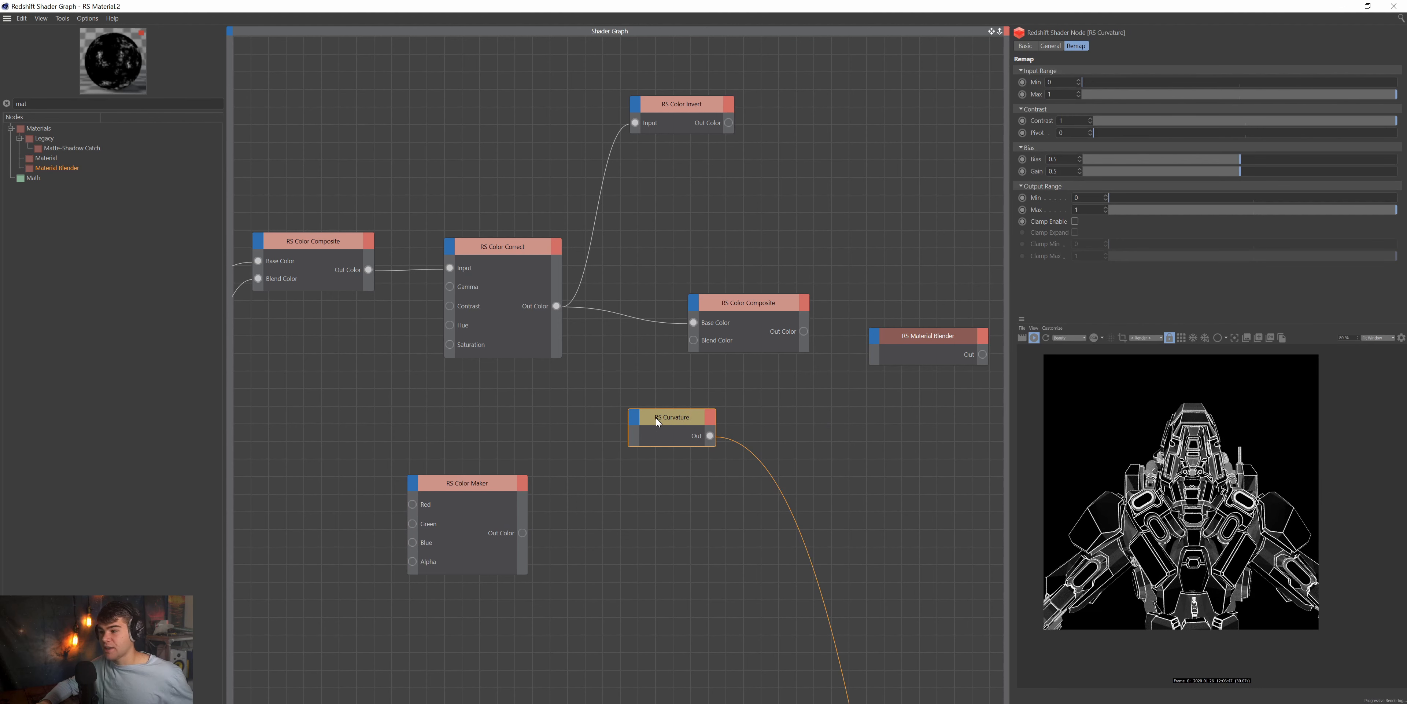
Move RS Curvature slightly right and compare its Concave (AL Curvature) and Convex modes, finishing on Convex.
left_click_drag(666, 419, 716, 416)
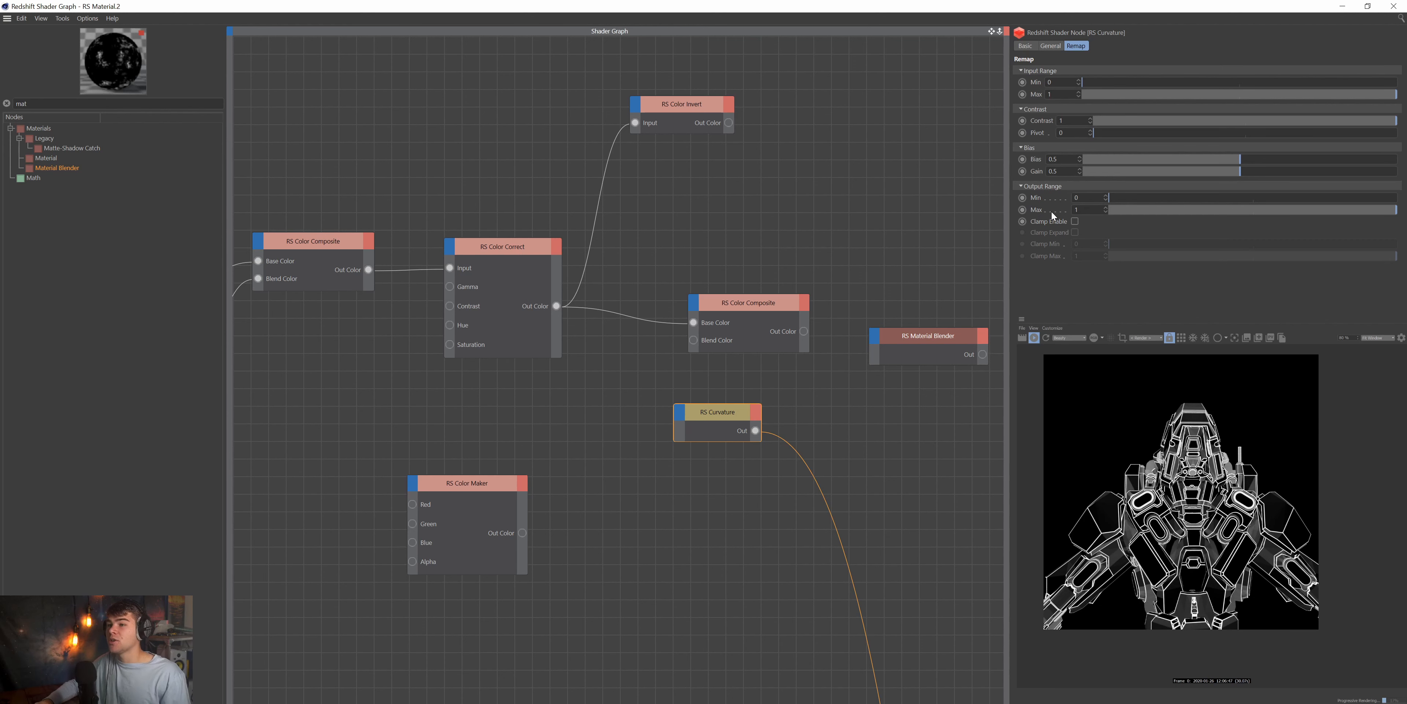
left_click(1048, 48)
left_click(1141, 69)
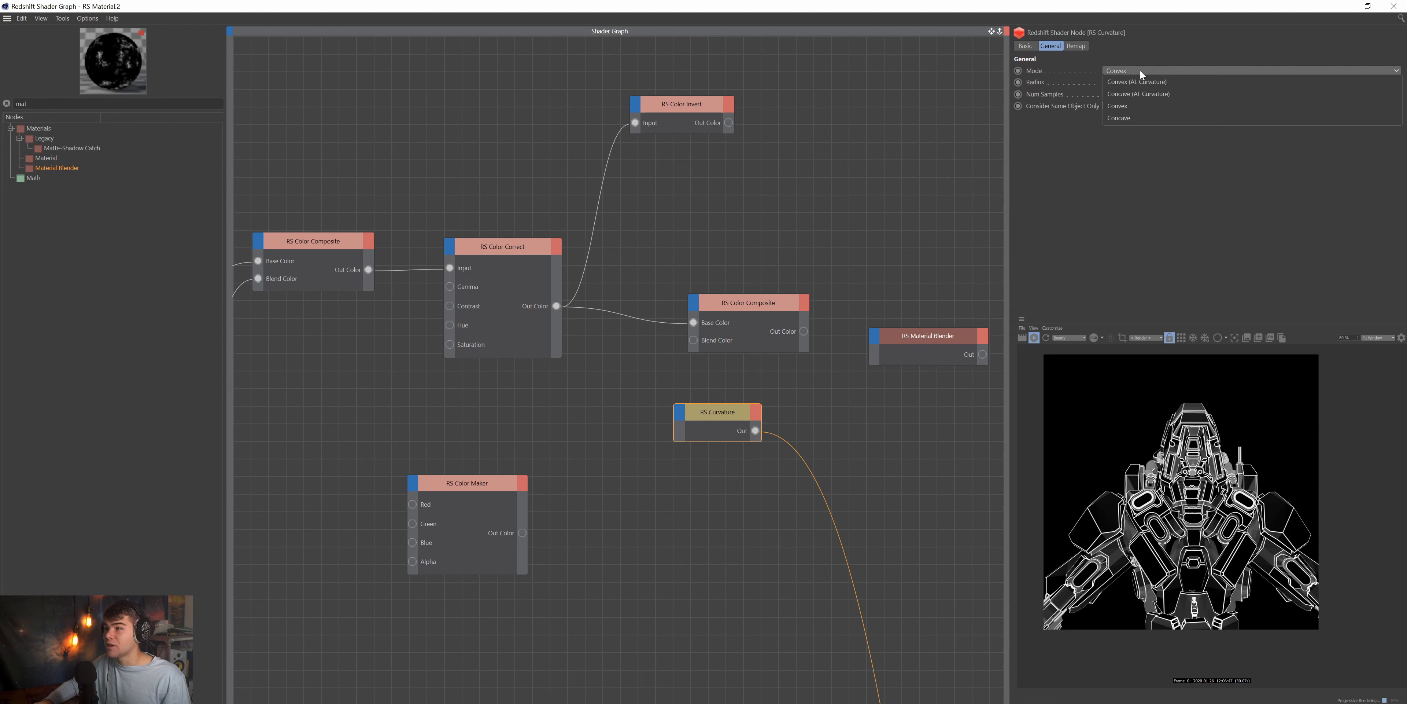
left_click(1139, 94)
left_click(1126, 69)
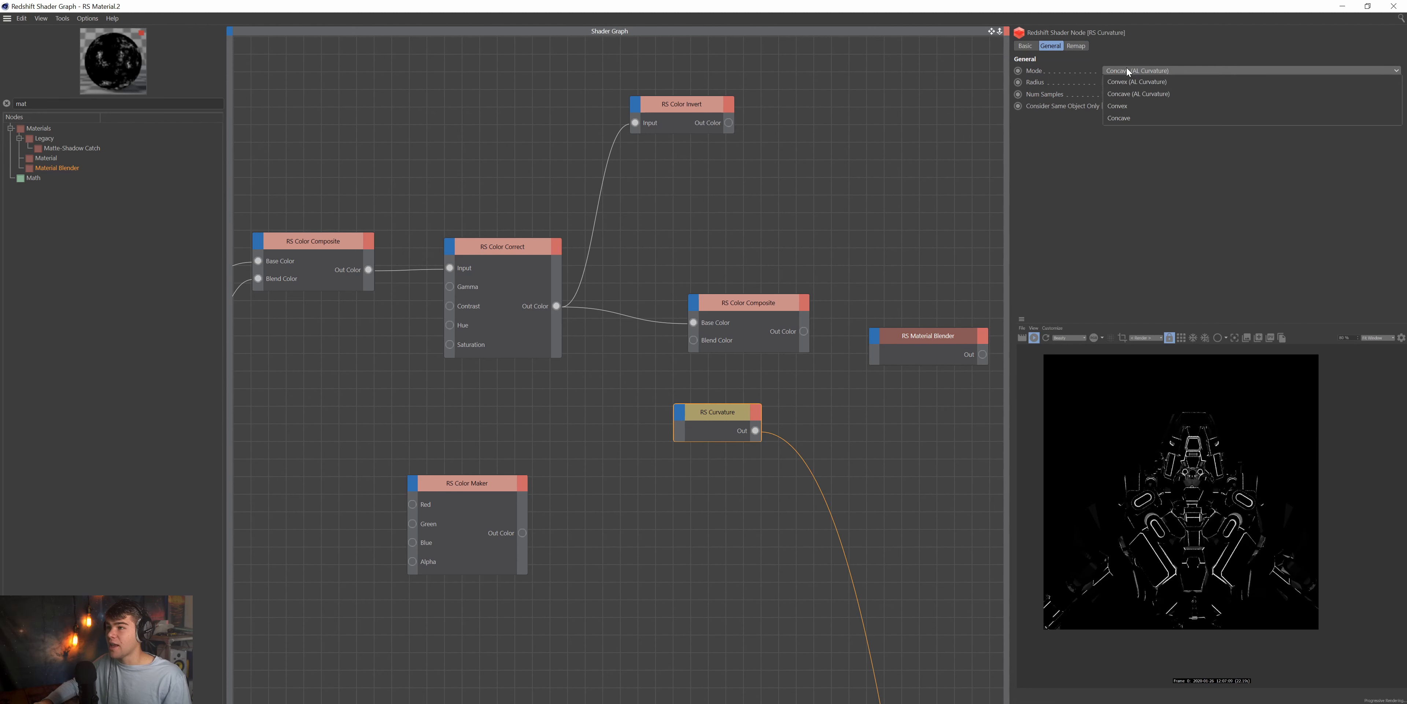
left_click(1133, 102)
left_click(1134, 73)
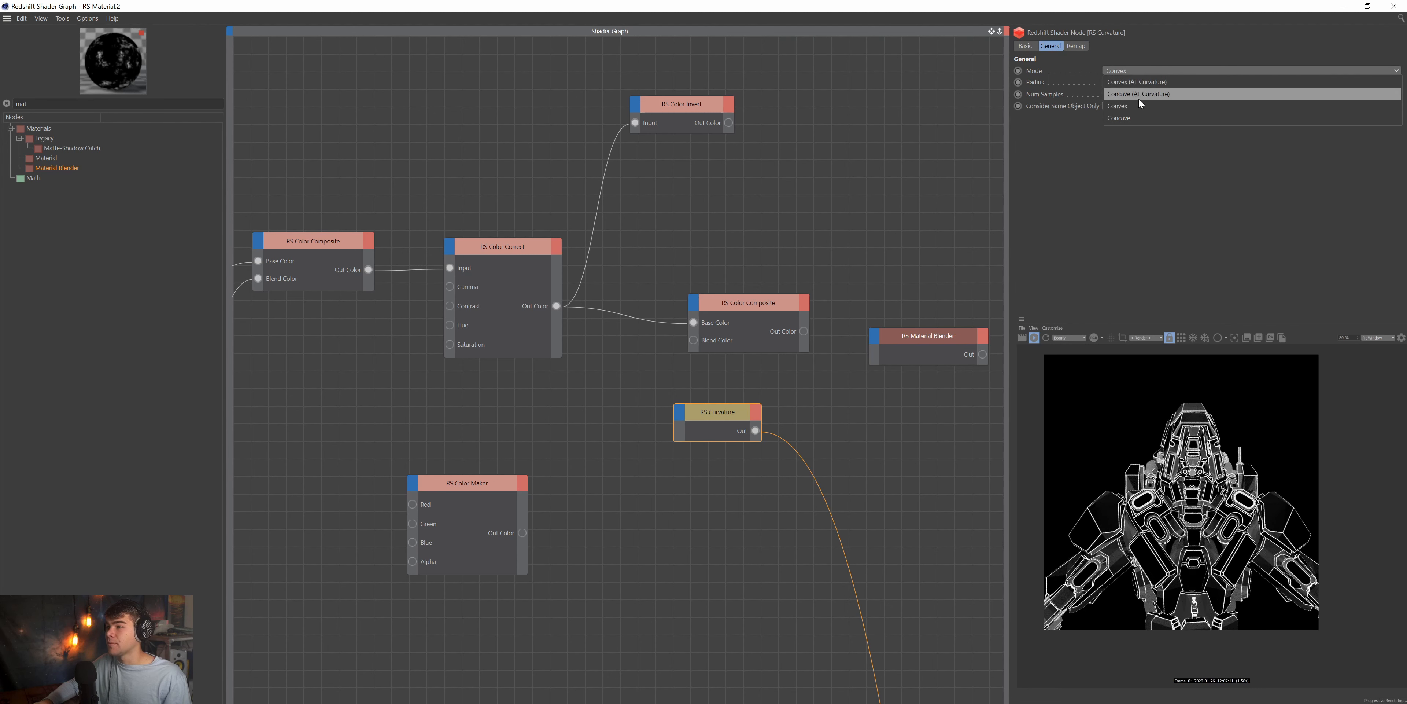
left_click(1138, 96)
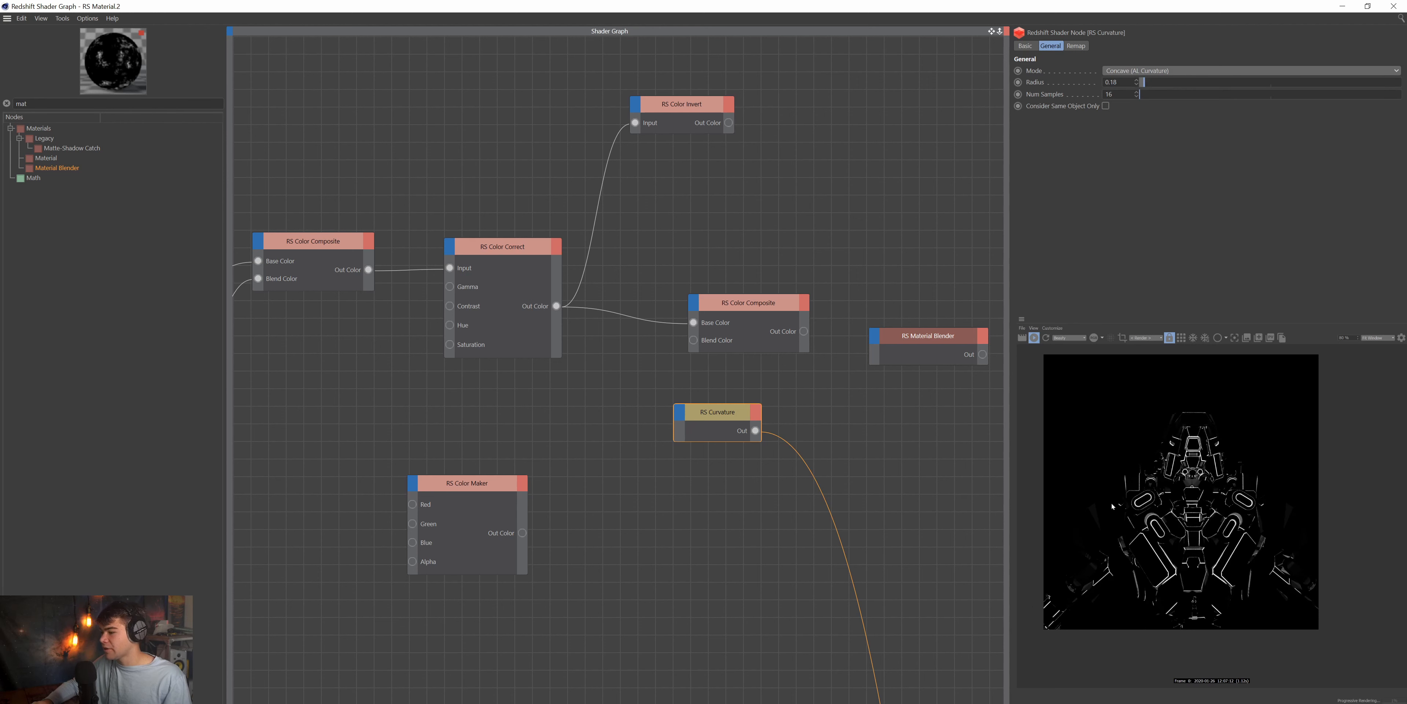
left_click(1213, 72)
left_click(1212, 109)
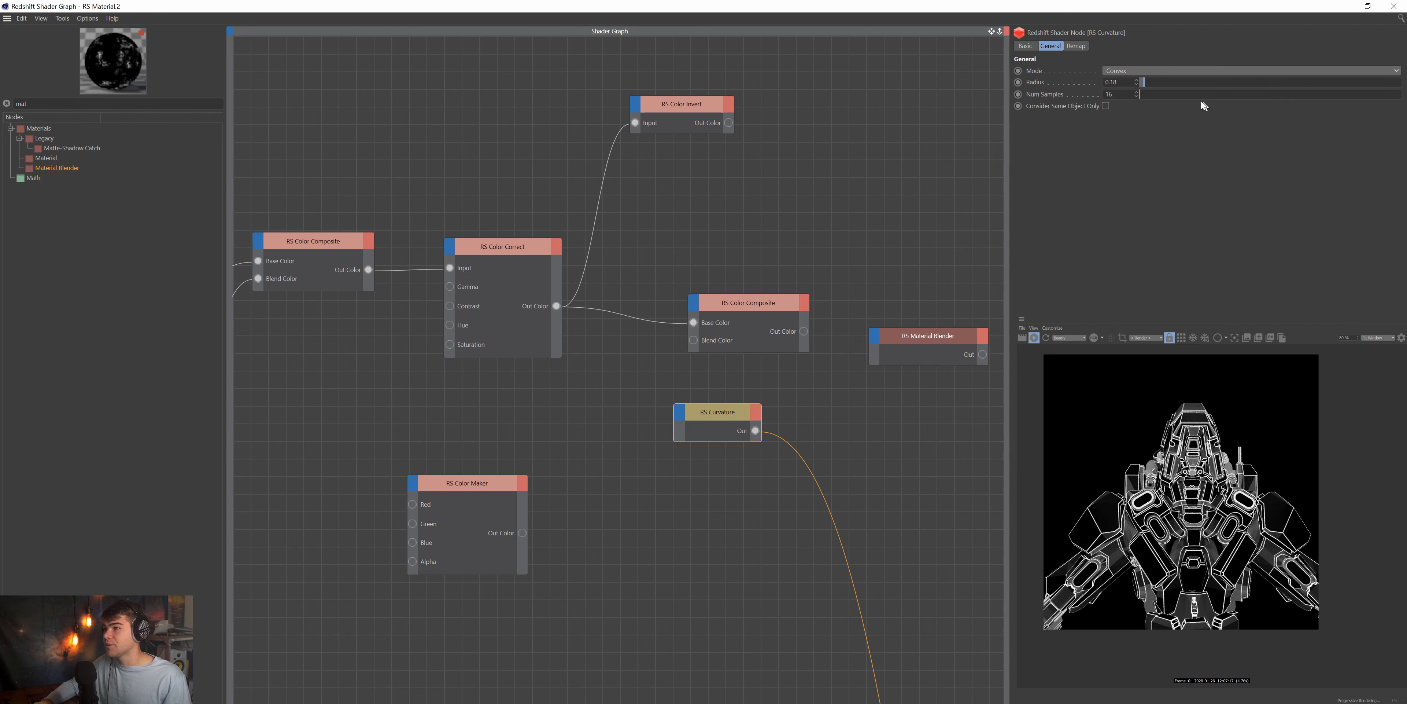
Try RS Curvature radii of 7.75 and 1.96, and settle on a Radius of 1.14.
left_click_drag(1146, 81, 1344, 81)
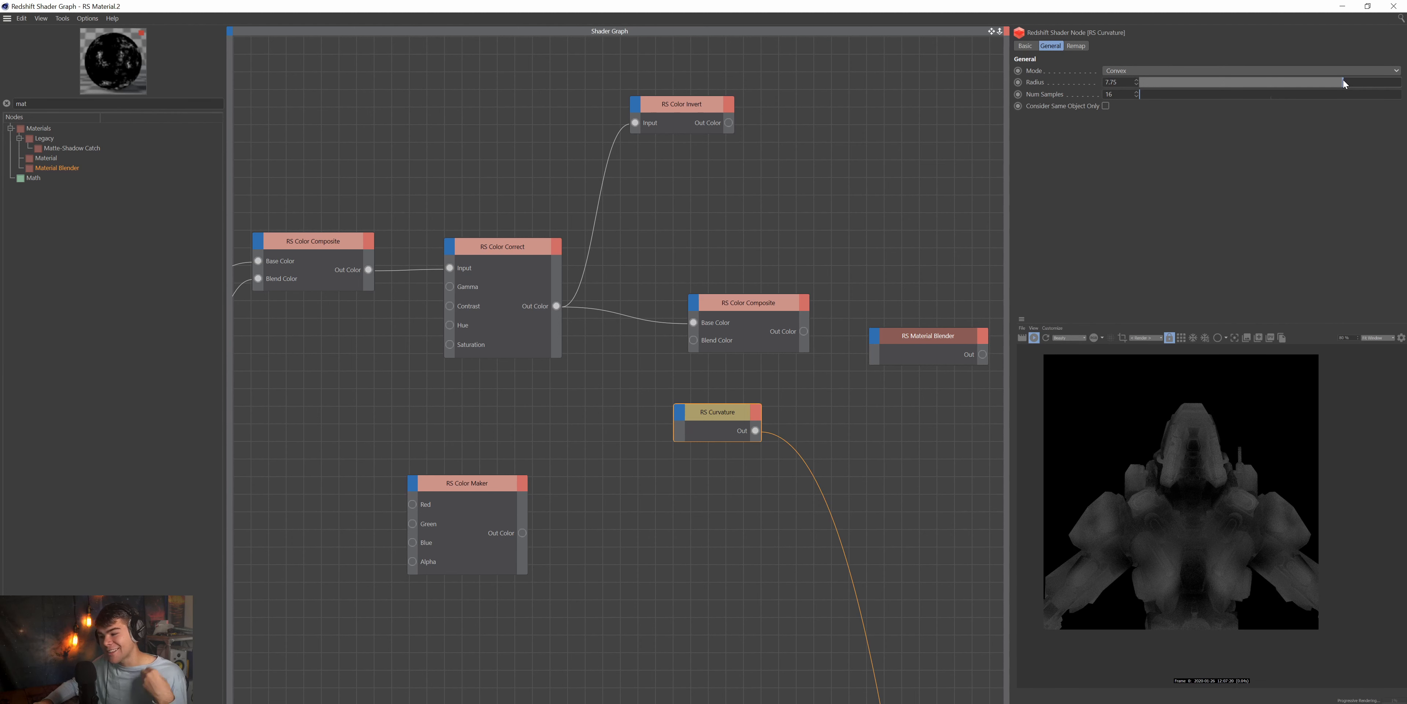
left_click_drag(1331, 82, 1191, 95)
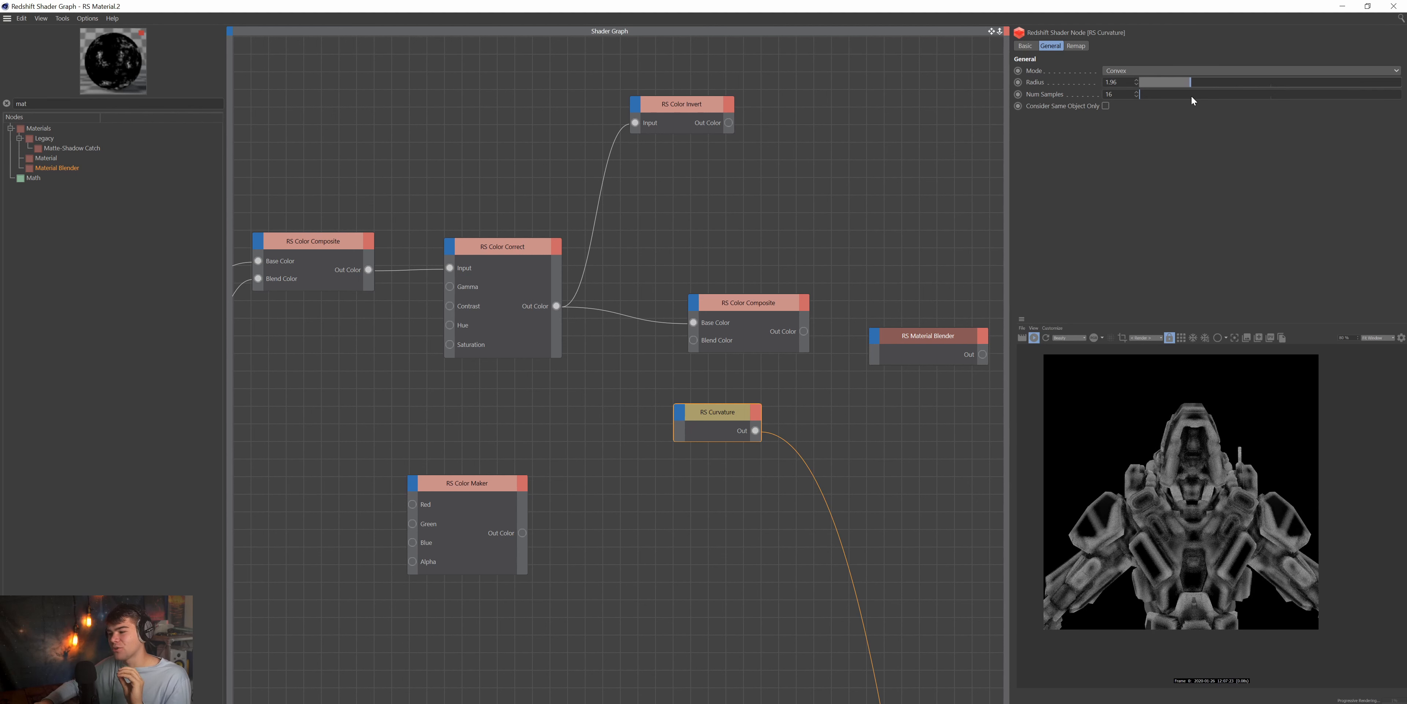
left_click_drag(1192, 97, 1161, 119)
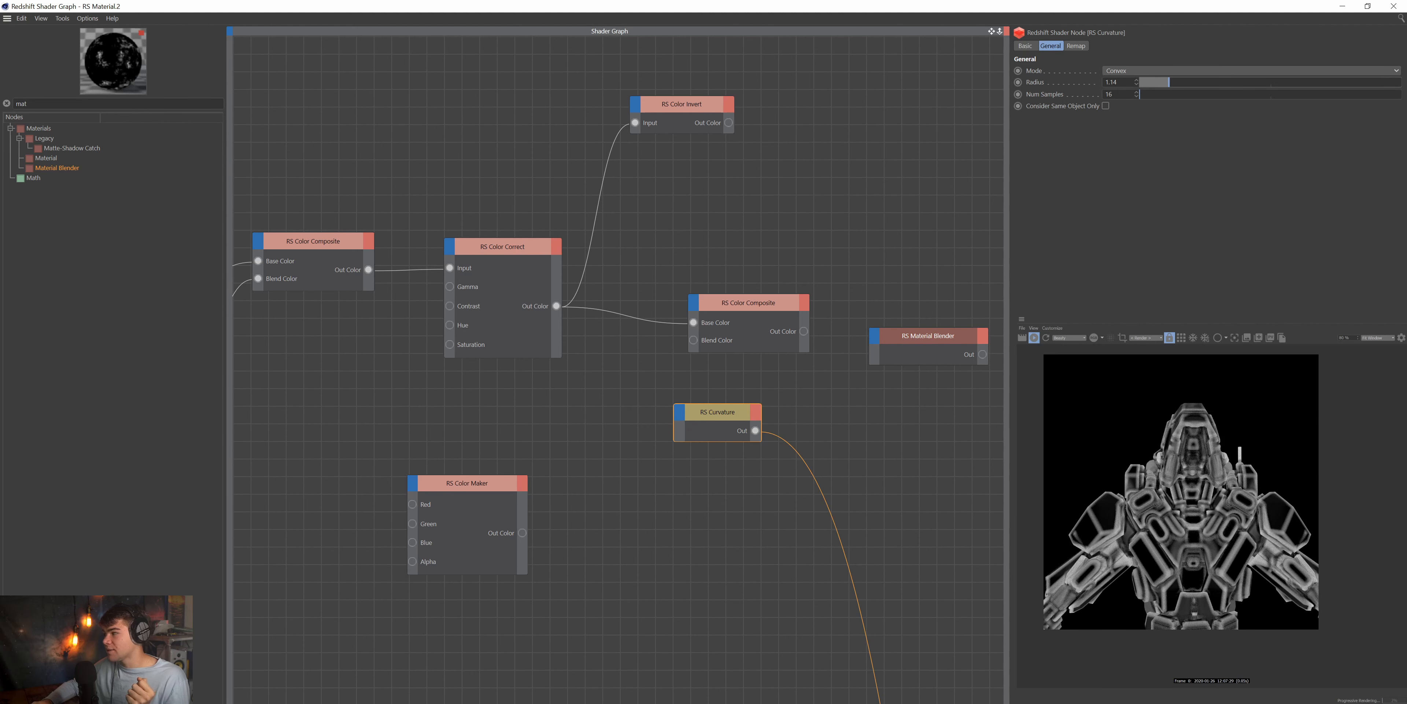
Enable the render region for a close-up of the model's centre and set RS Curvature's Num Samples to 128.
left_click(1123, 338)
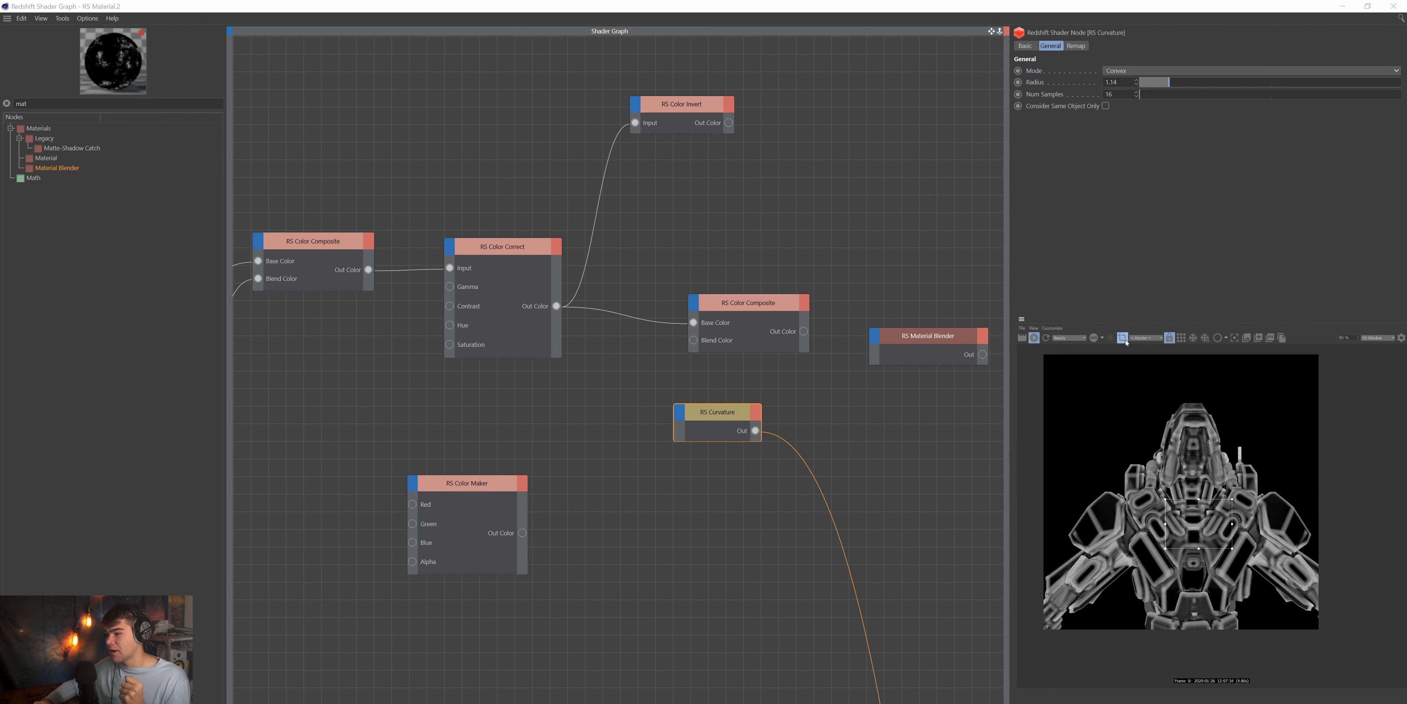
scroll(1200, 534, "up", 8)
scroll(1201, 536, "up", 4)
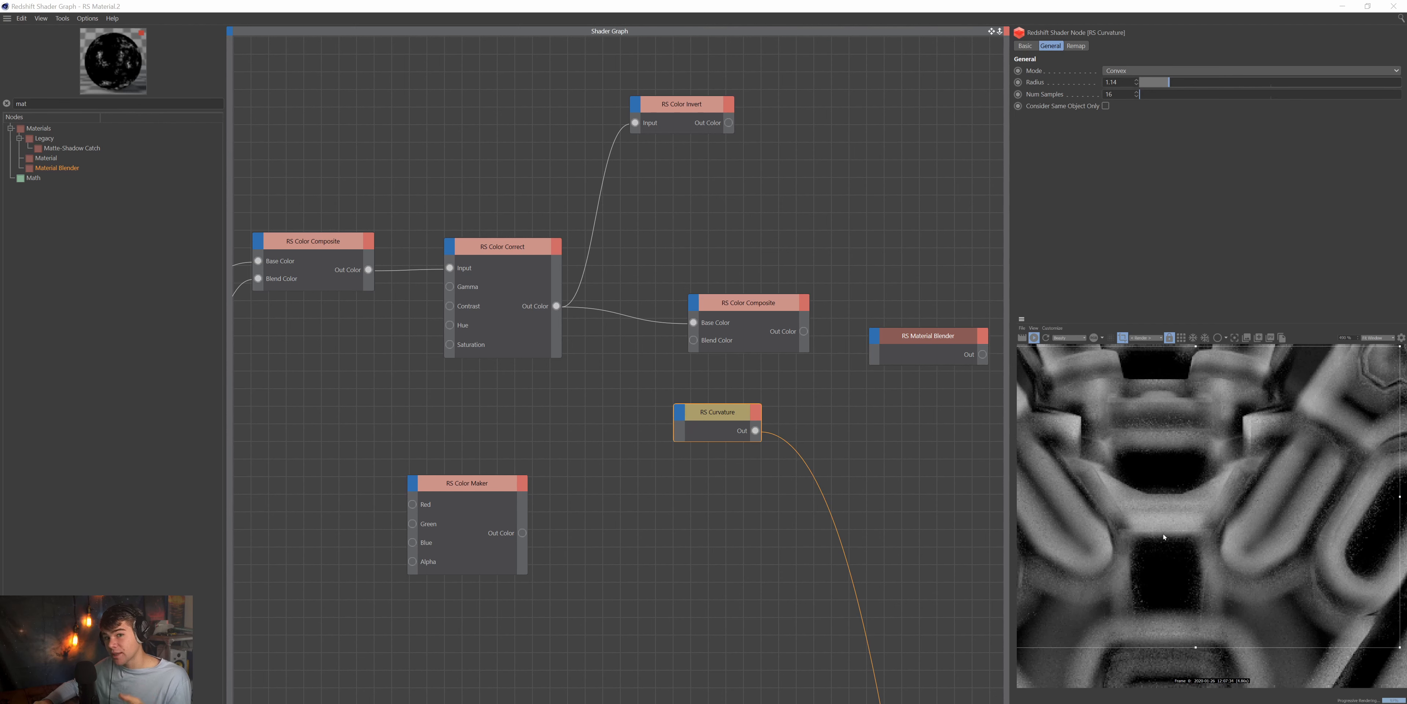
left_click_drag(1124, 95, 1057, 105)
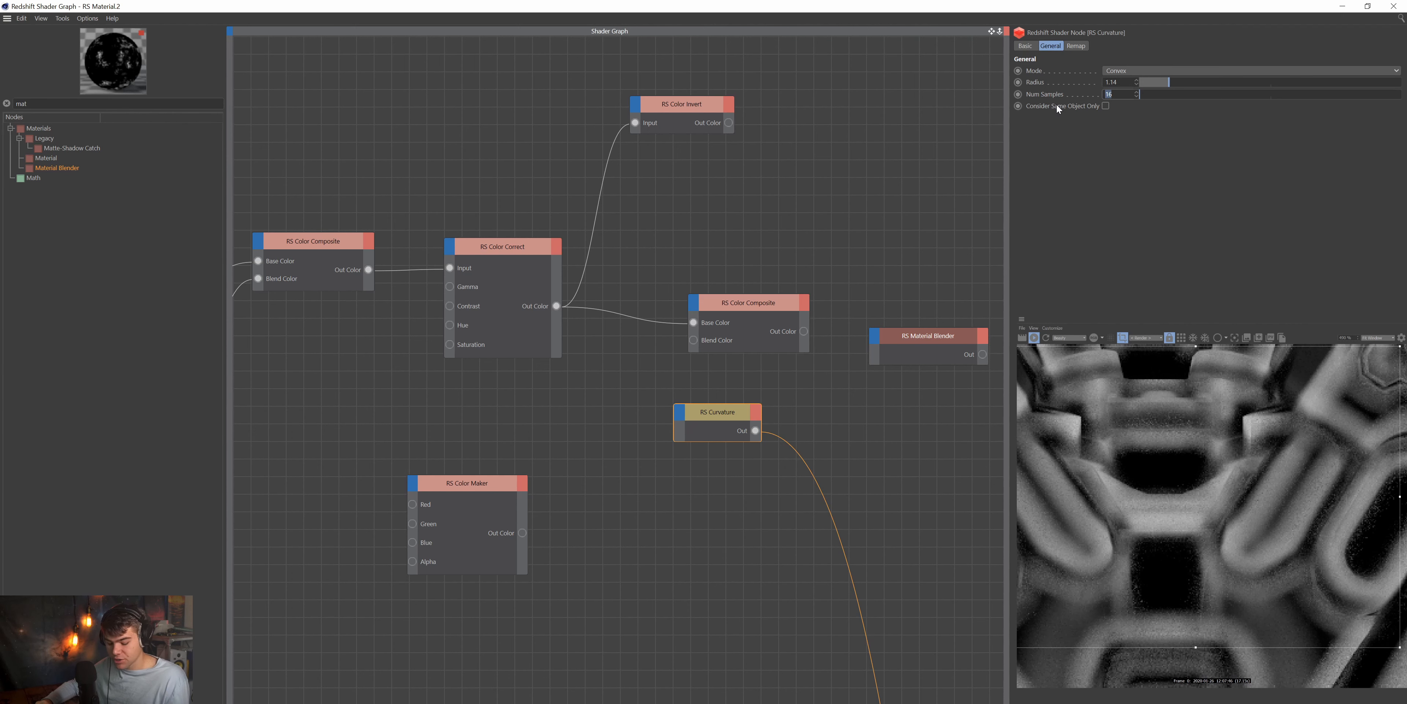
type("128")
key("Return")
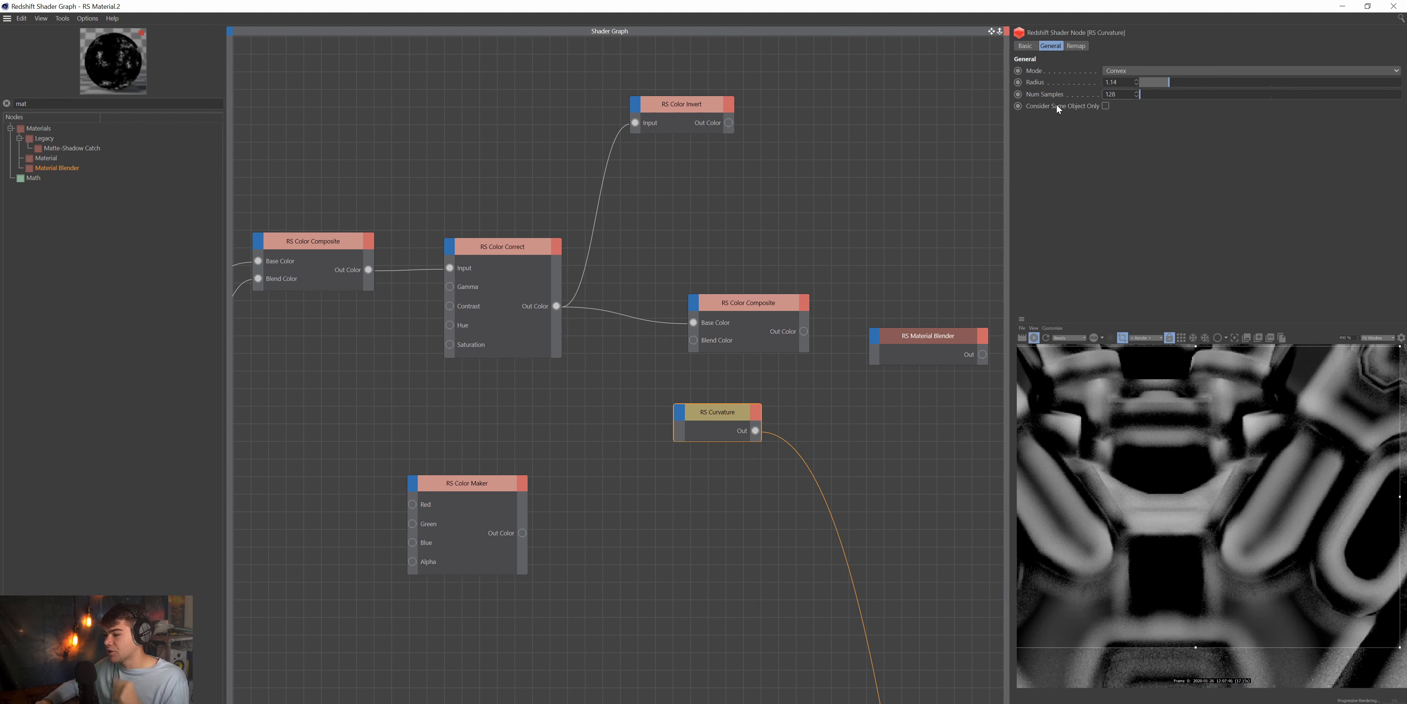
Try Num Samples of 19000 on RS Curvature and set it back to 128.
left_click_drag(1158, 94, 1216, 98)
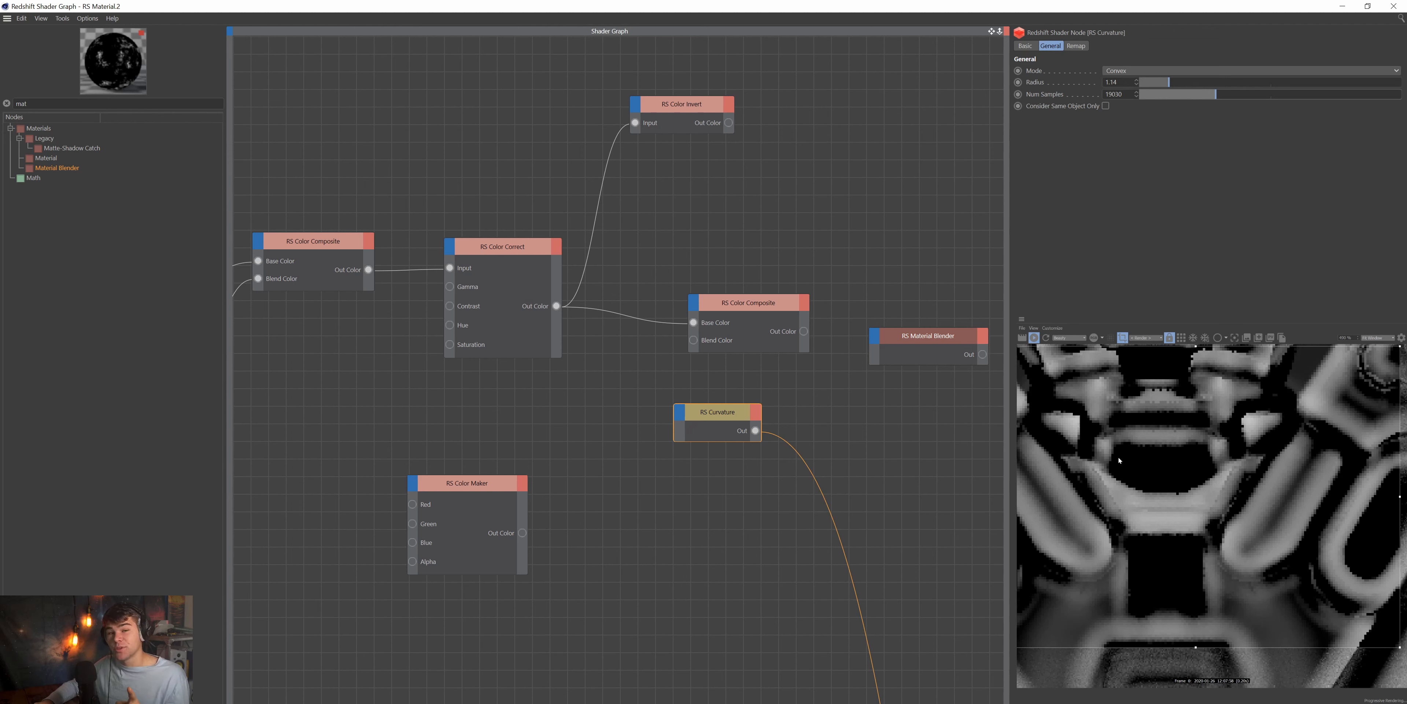
double_click(1117, 94)
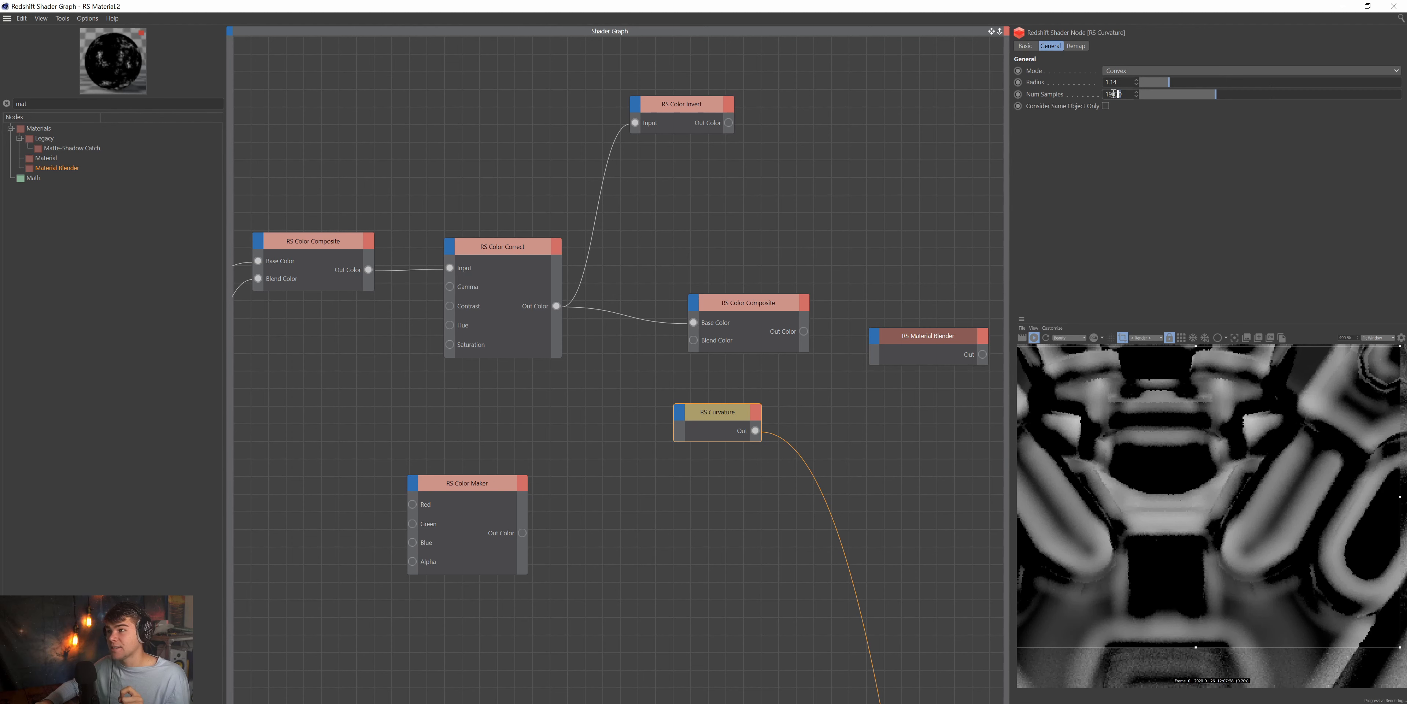
type("12")
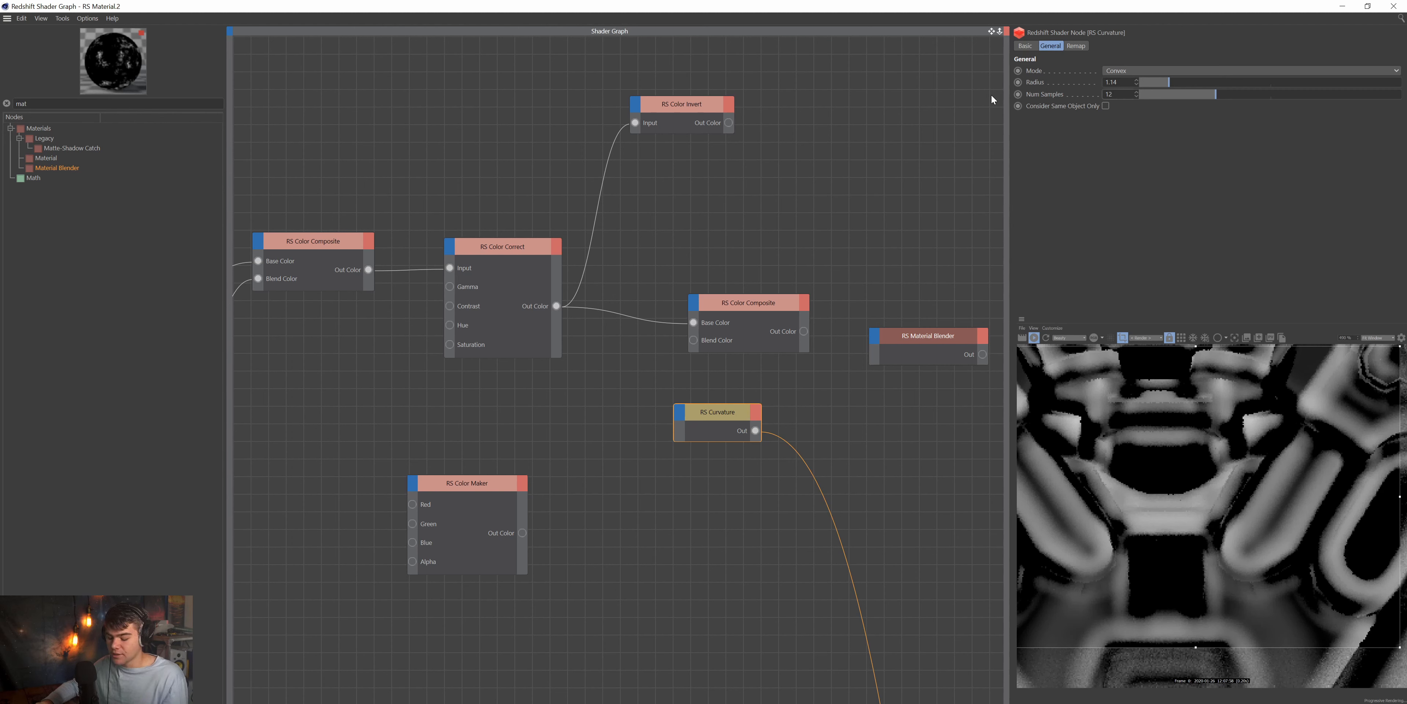
type("8")
key("Return")
Compare the curvature grain inside and outside the render region around the model's panel edges.
scroll(1209, 574, "down", 3)
scroll(1209, 574, "down", 3)
scroll(1256, 585, "up", 5)
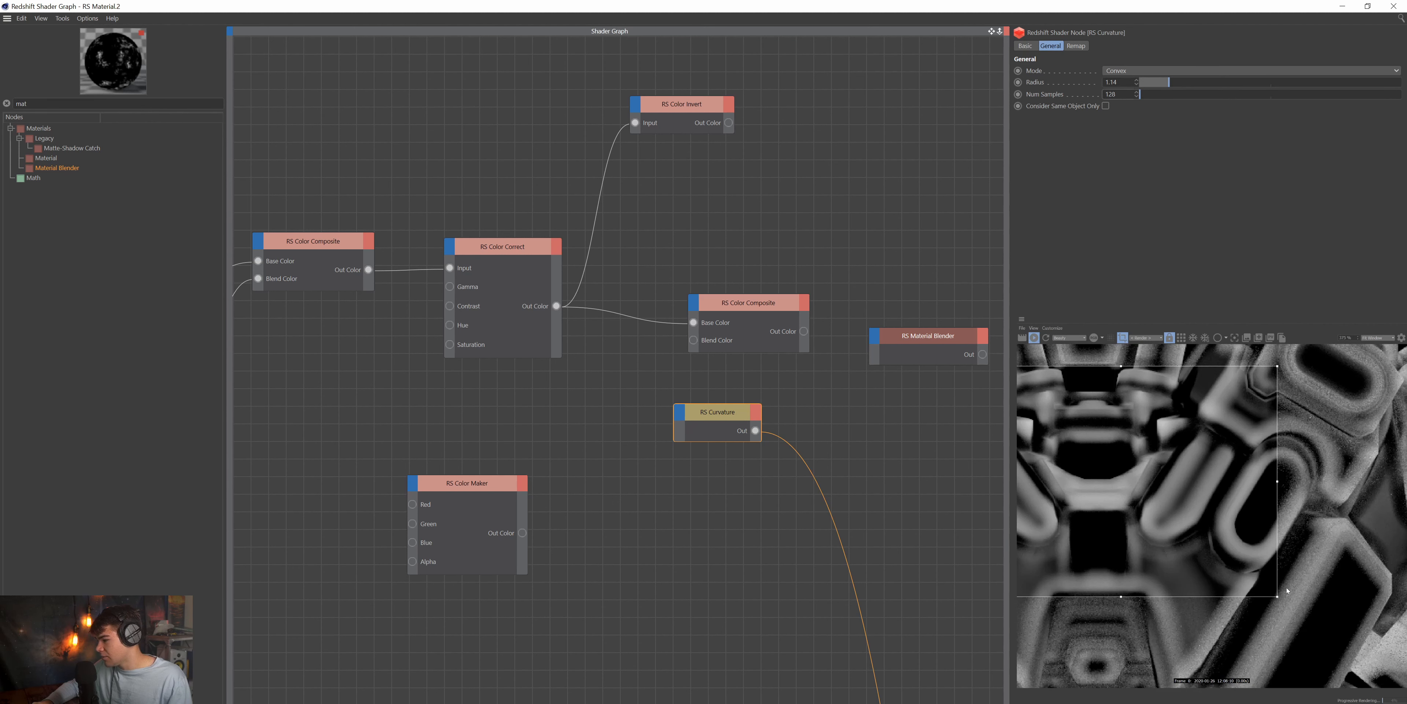
scroll(1291, 519, "up", 2)
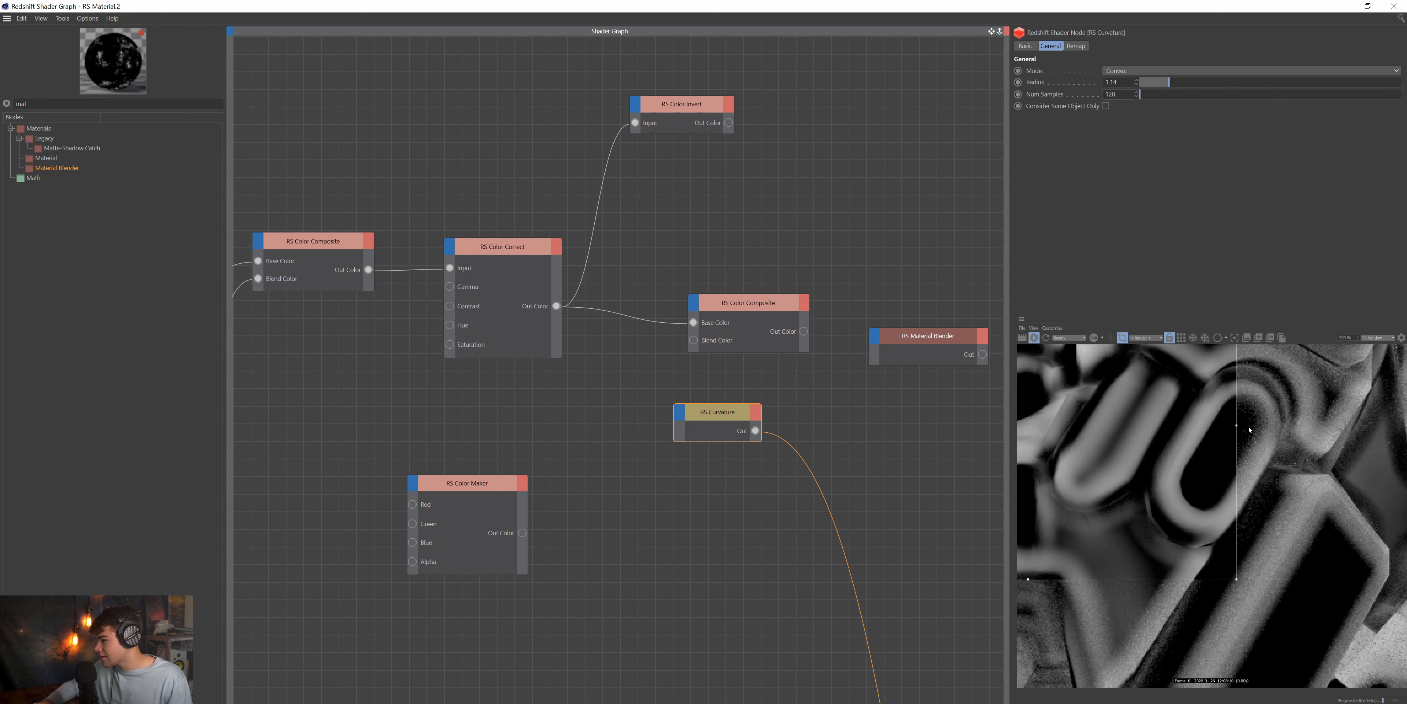
scroll(1252, 429, "up", 2)
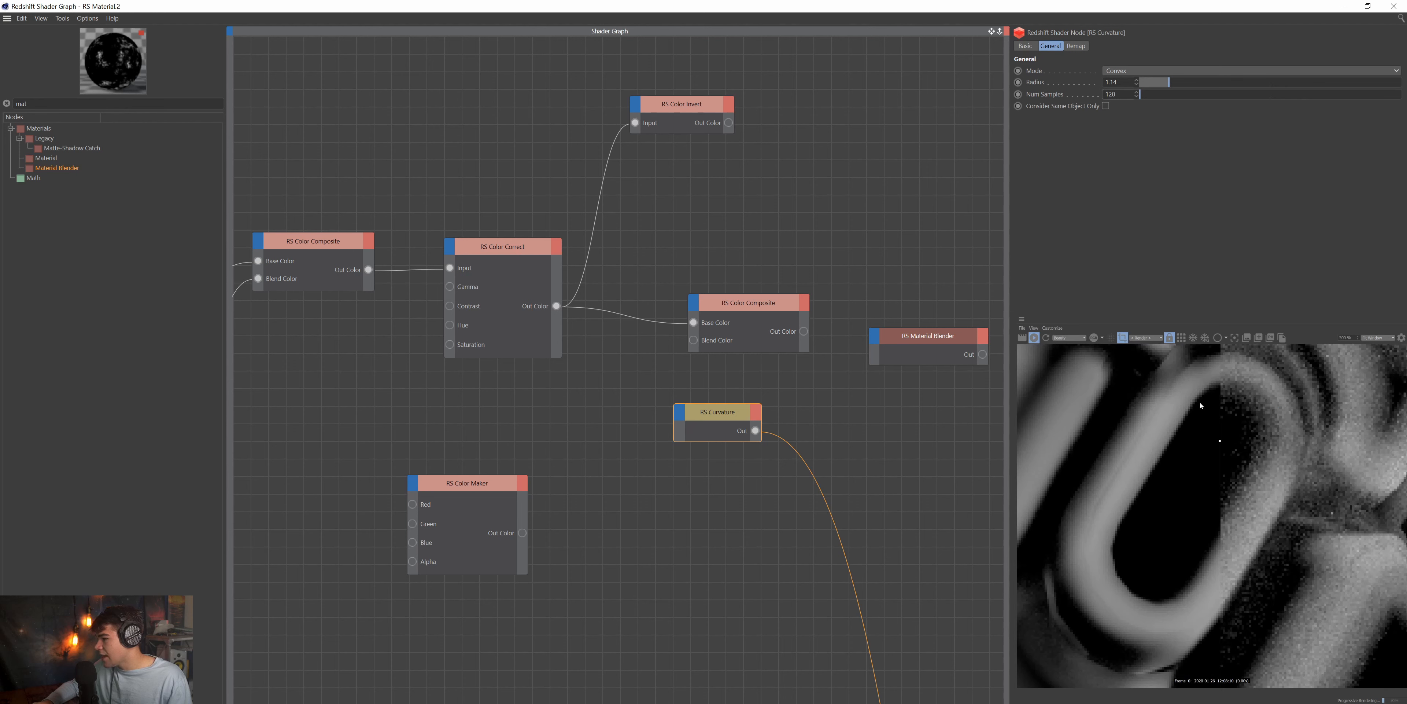
scroll(1076, 661, "down", 5)
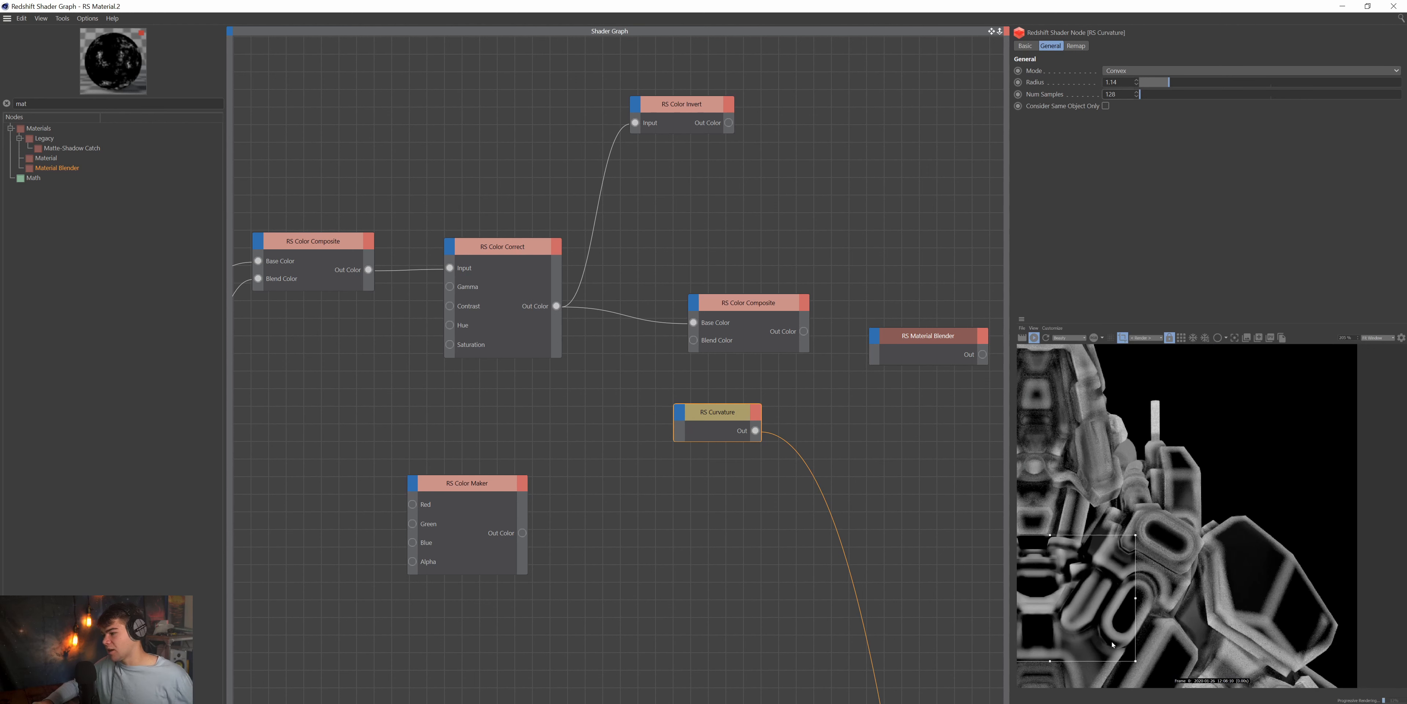
scroll(1059, 641, "up", 4)
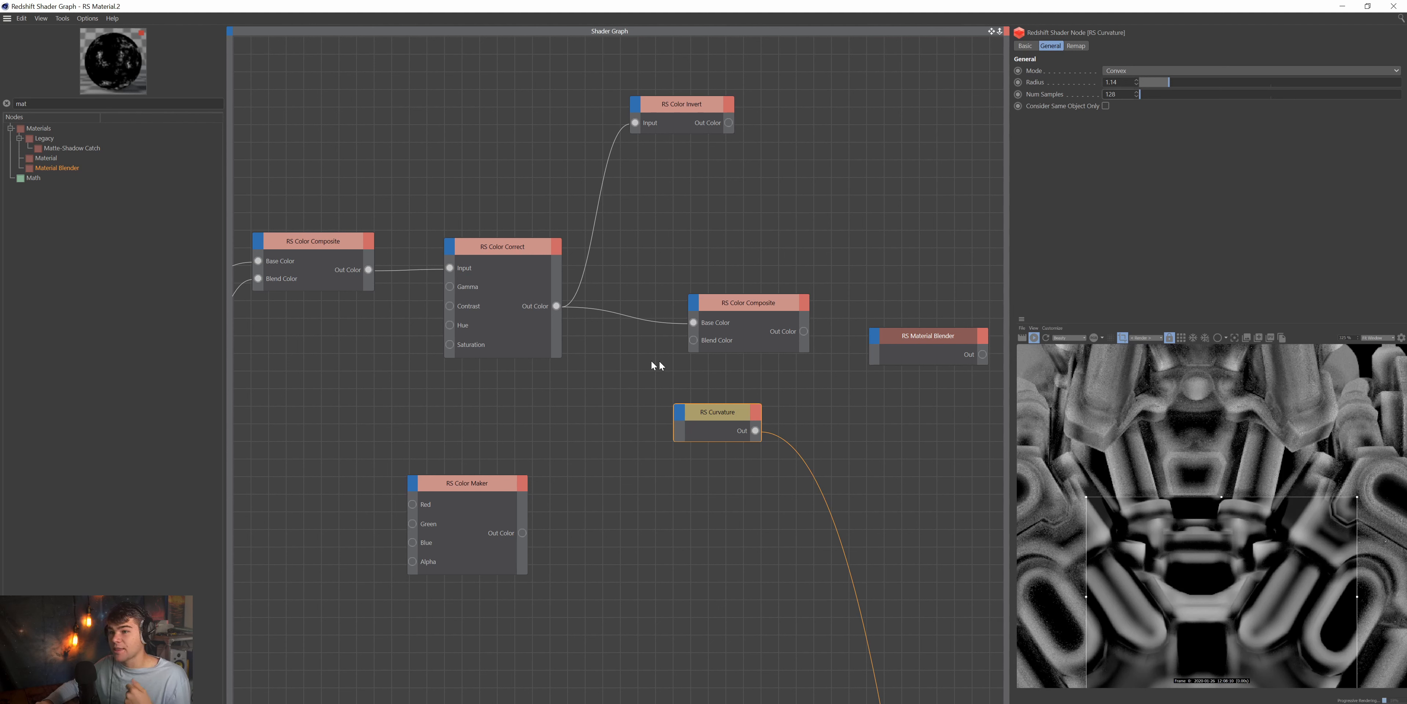
Move RS Curvature closer to RS Material Blender and connect RS Color Correct's Out Color to its Radius input.
left_click(623, 353)
left_click_drag(714, 406, 777, 411)
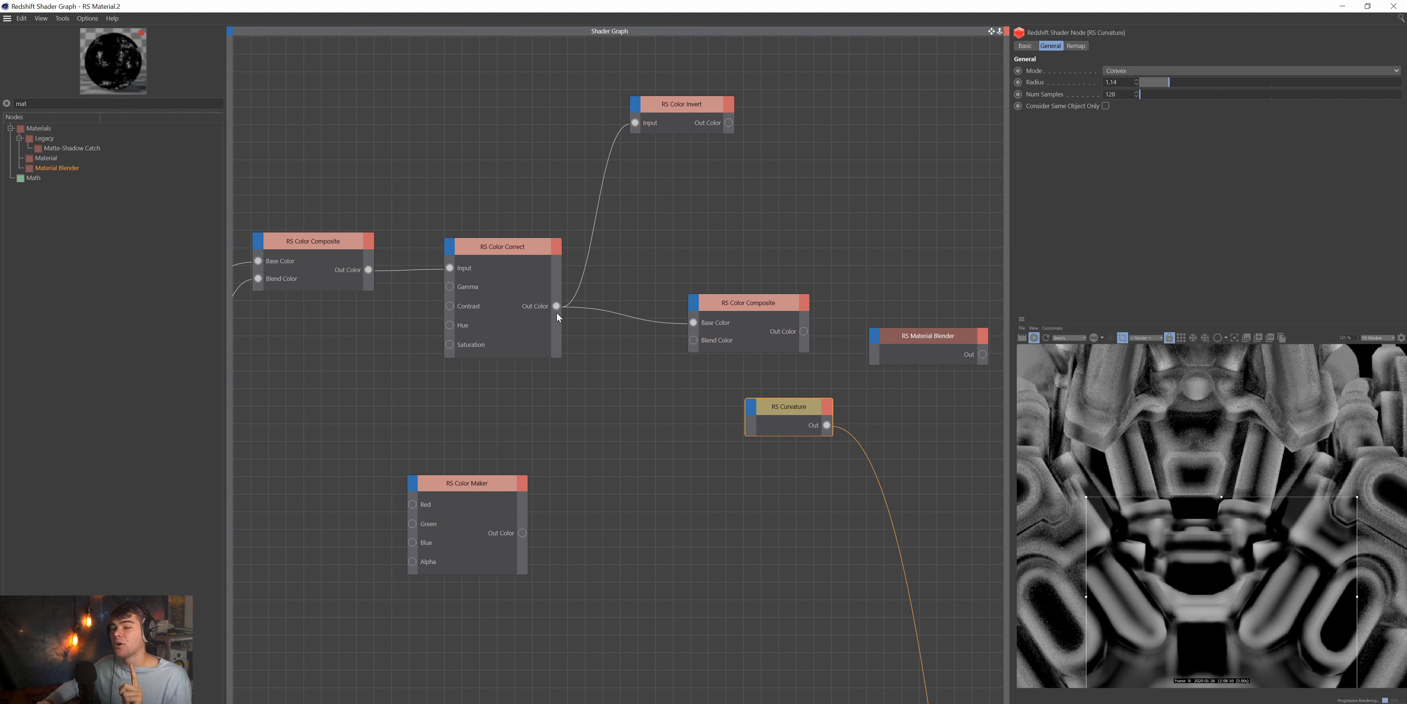
left_click(1000, 31)
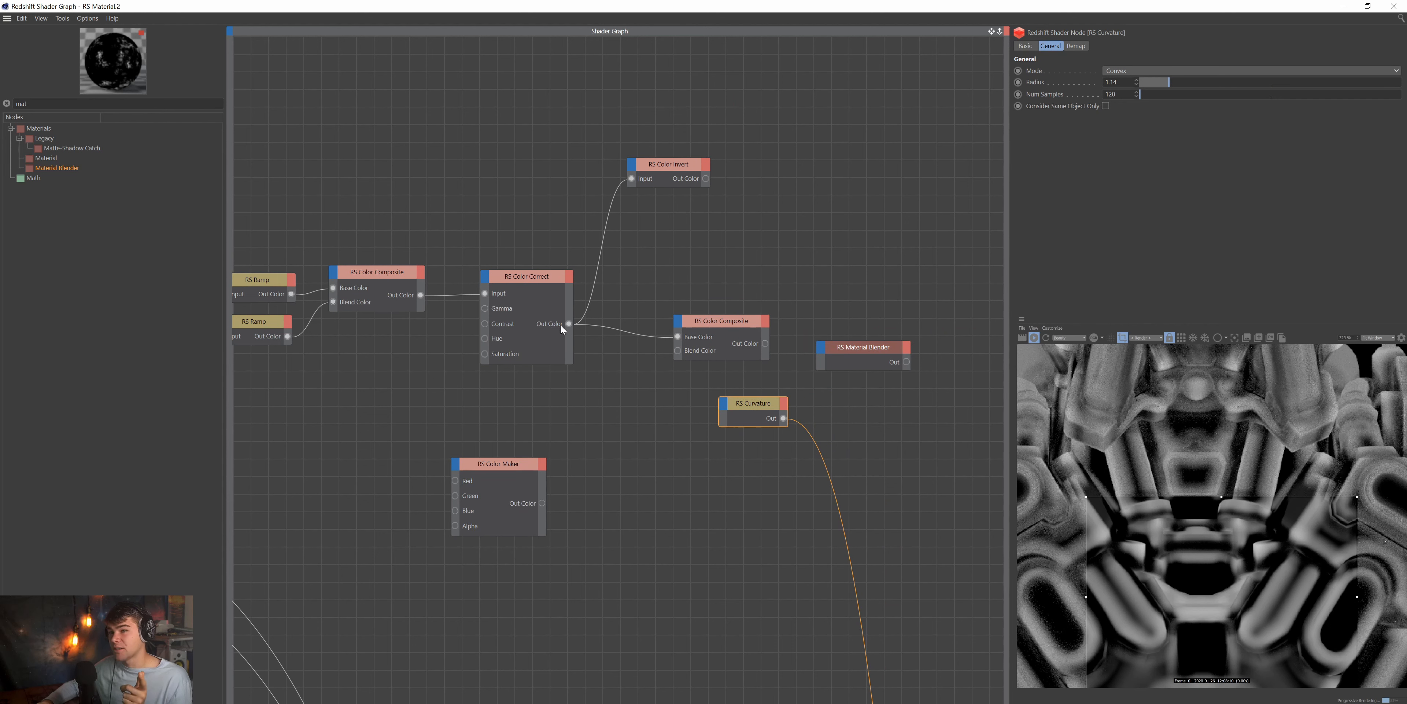
left_click_drag(568, 323, 724, 406)
mouse_move(735, 414)
left_click(809, 412)
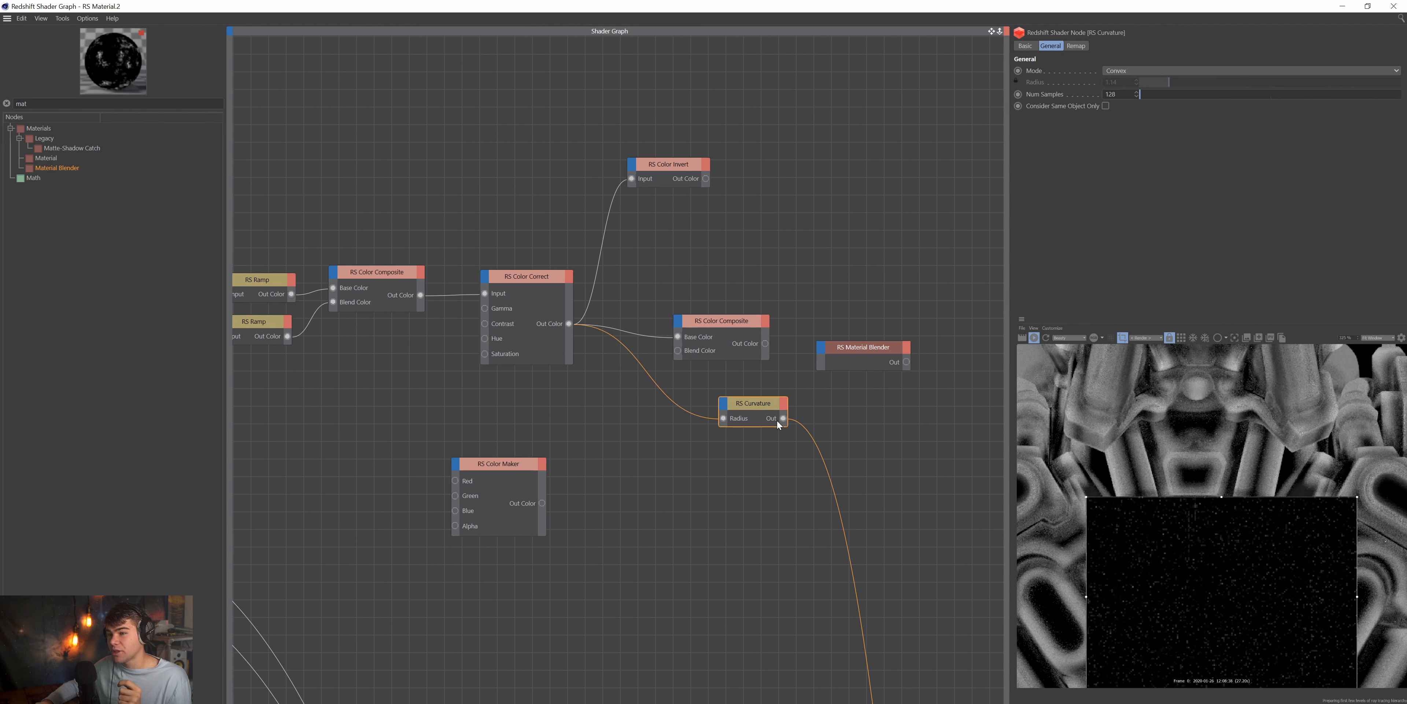
Turn off the render region and inspect the noise-driven curvature mask on the whole model and up close.
scroll(1085, 599, "down", 2)
left_click(1122, 337)
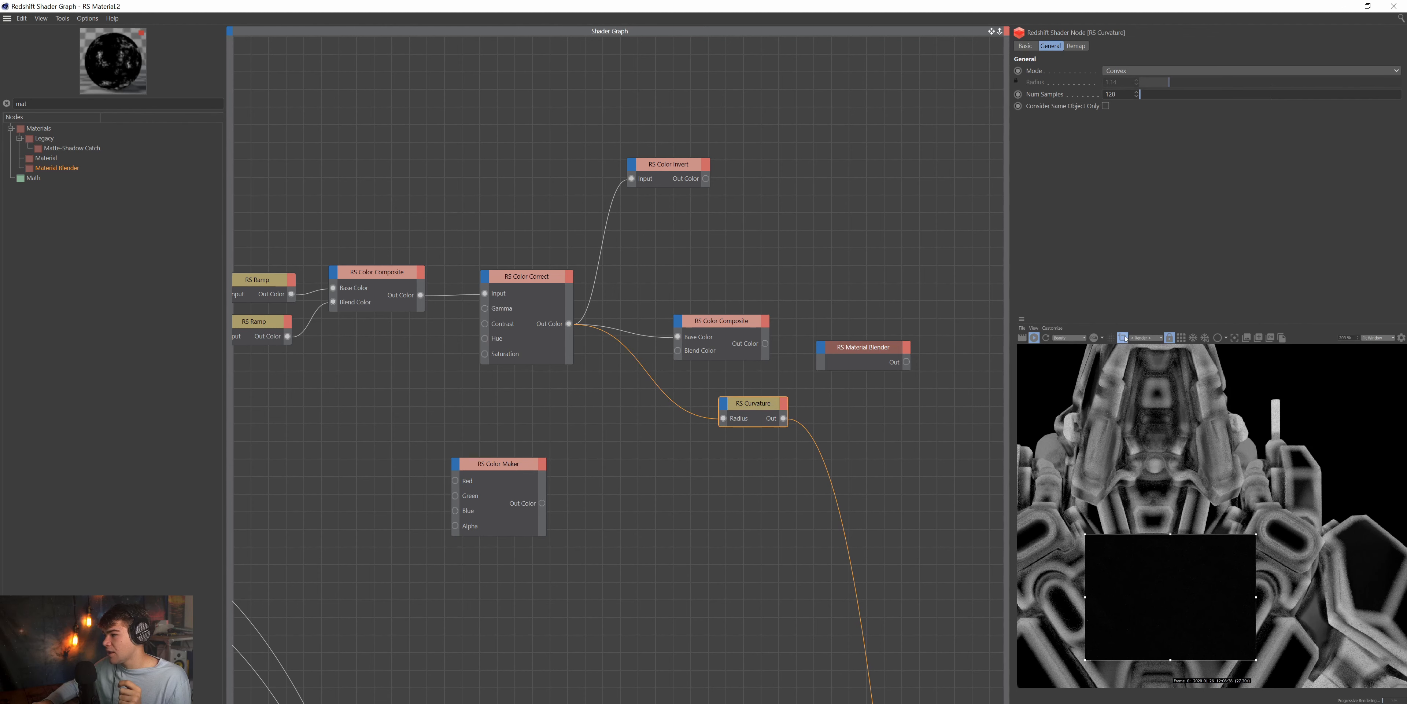
scroll(1124, 568, "down", 3)
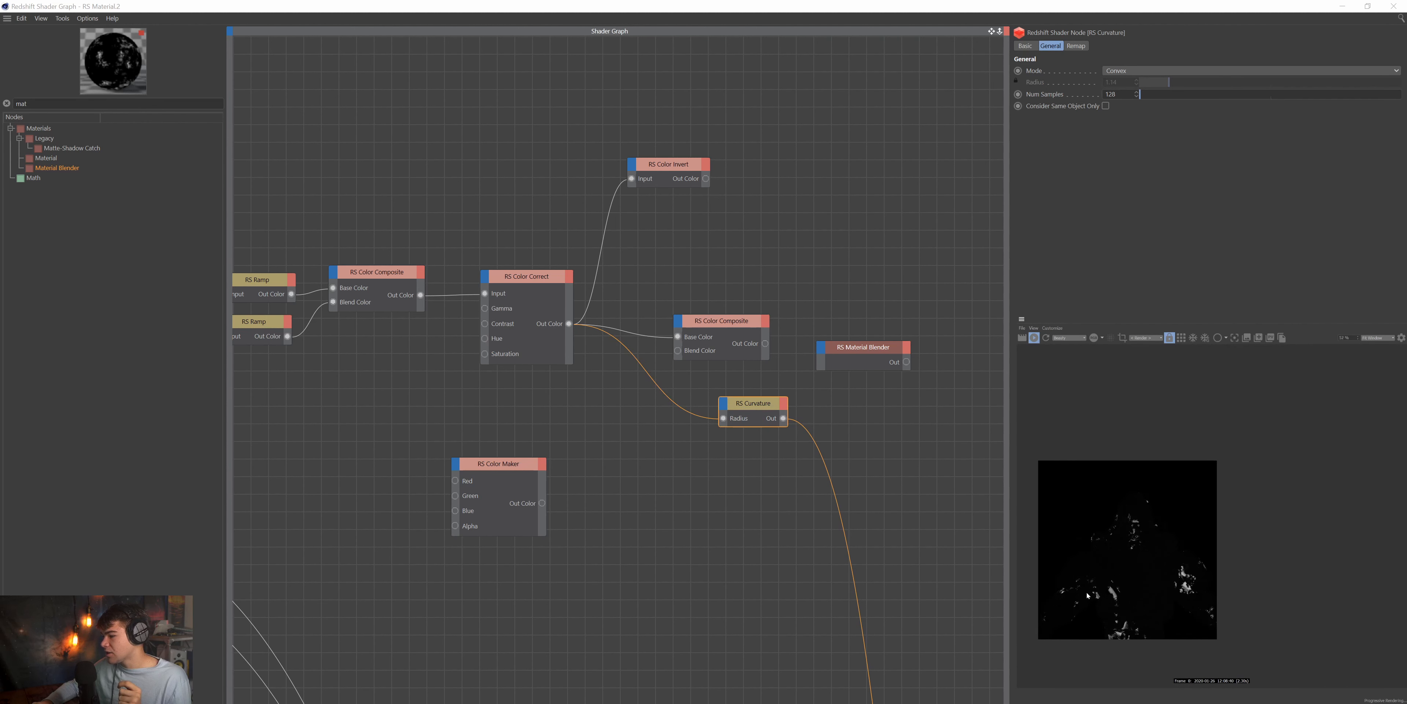
scroll(1148, 600, "up", 3)
scroll(1148, 600, "up", 3)
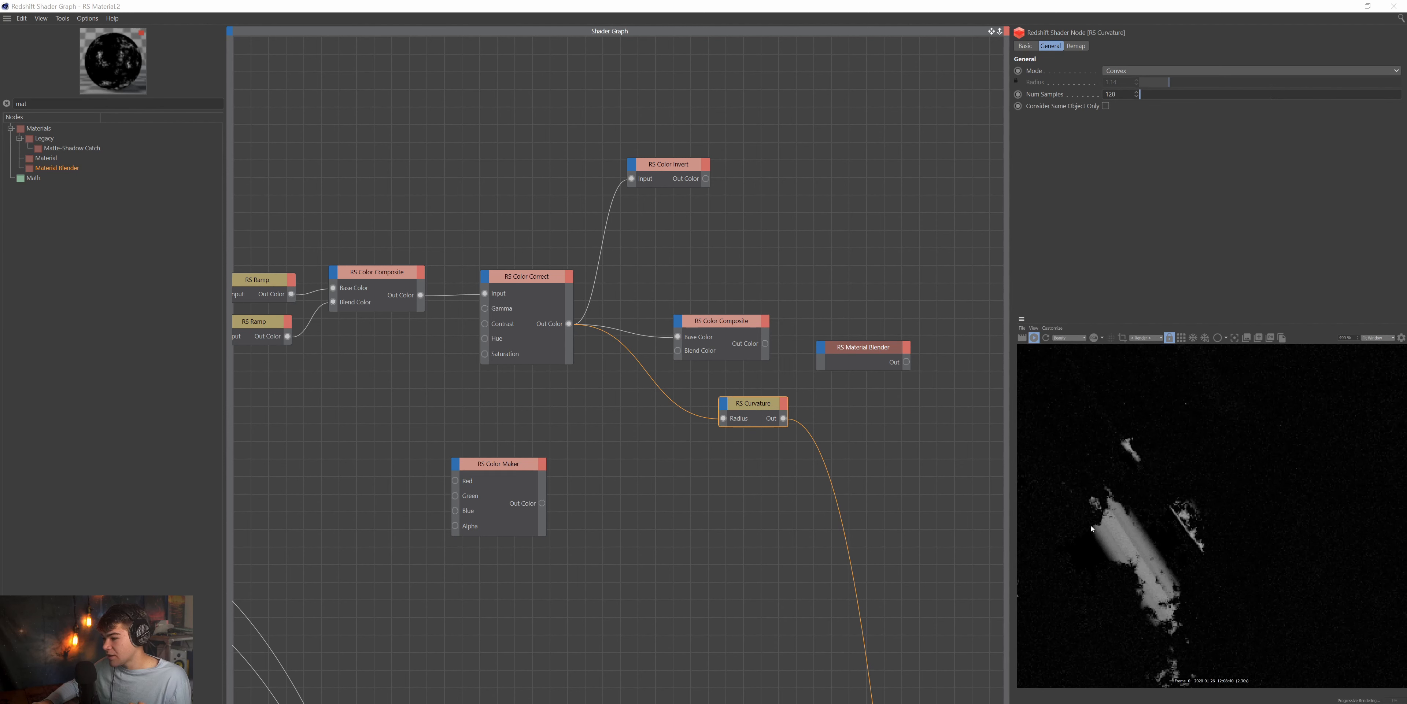
Preview the RS Color Correct output for comparison and switch the preview back to RS Curvature.
scroll(541, 447, "down", 1)
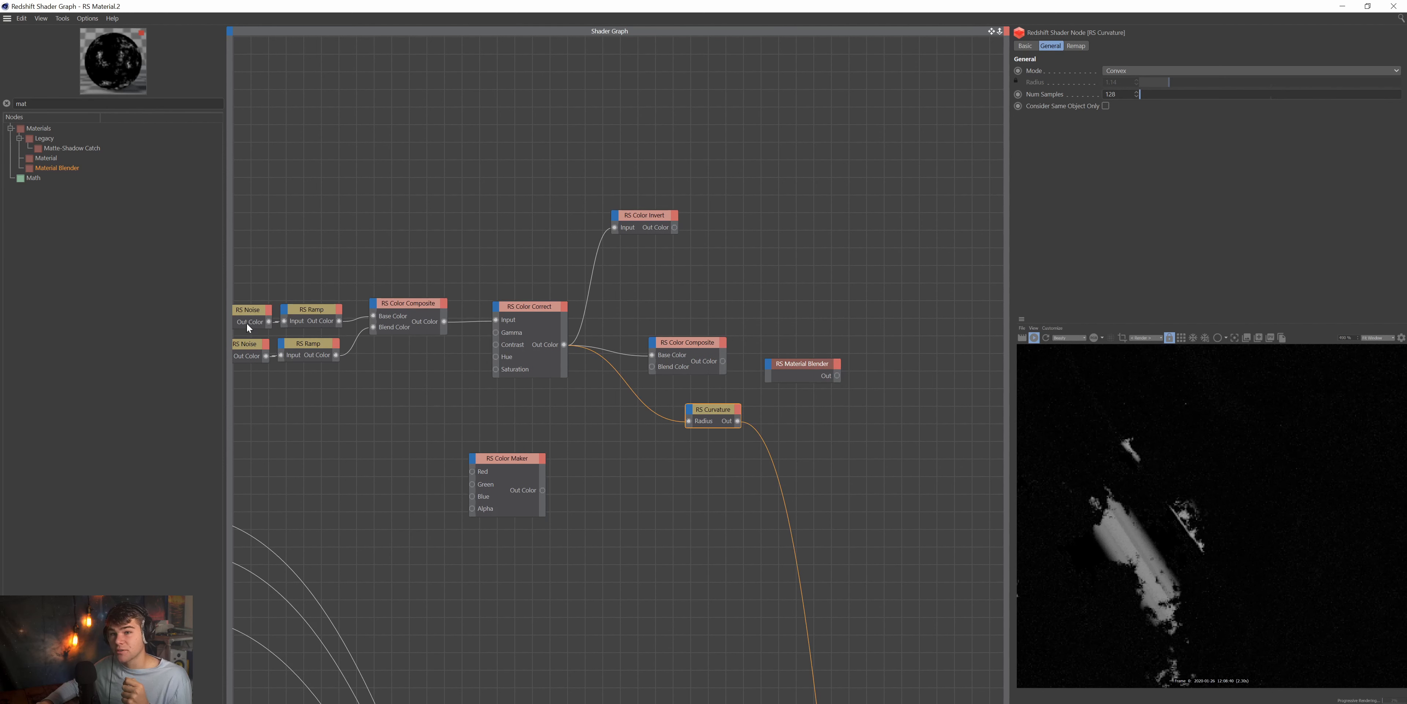
left_click(526, 317)
key("ctrl+z")
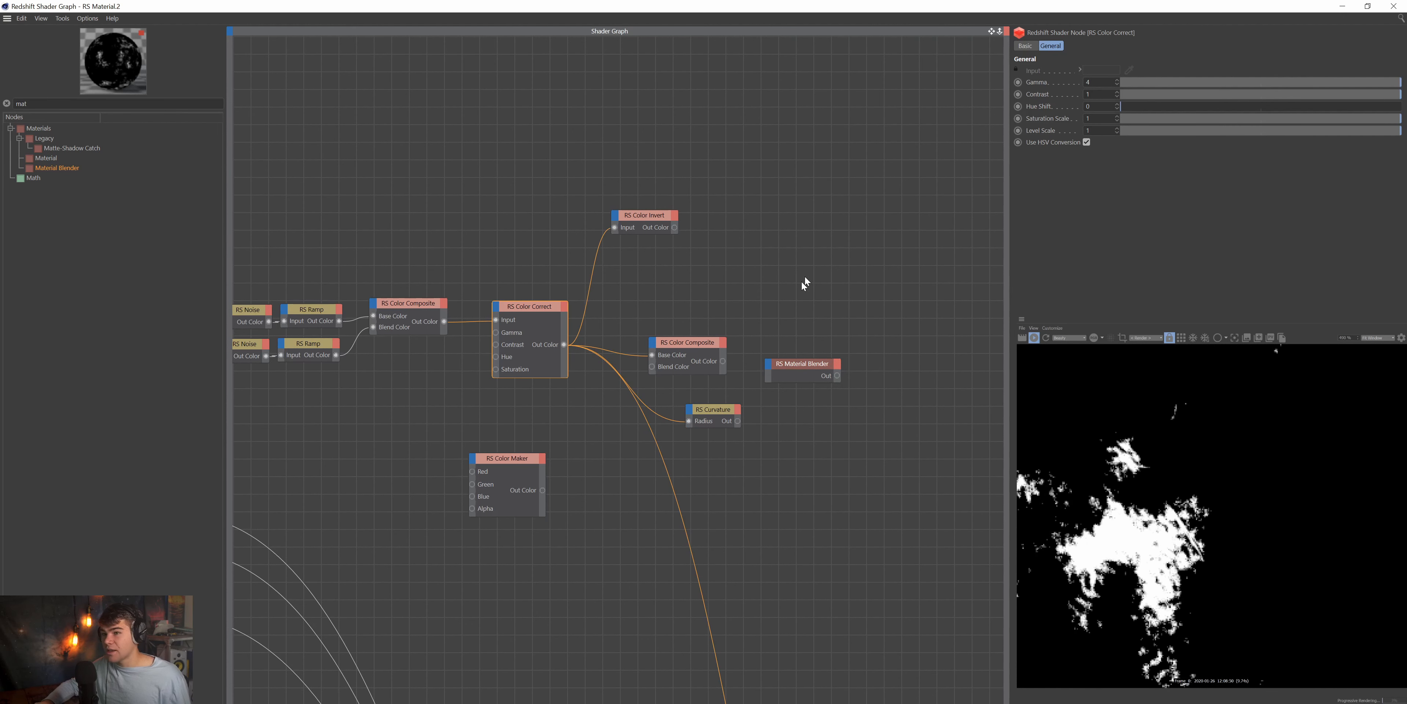
scroll(1118, 523, "down", 8)
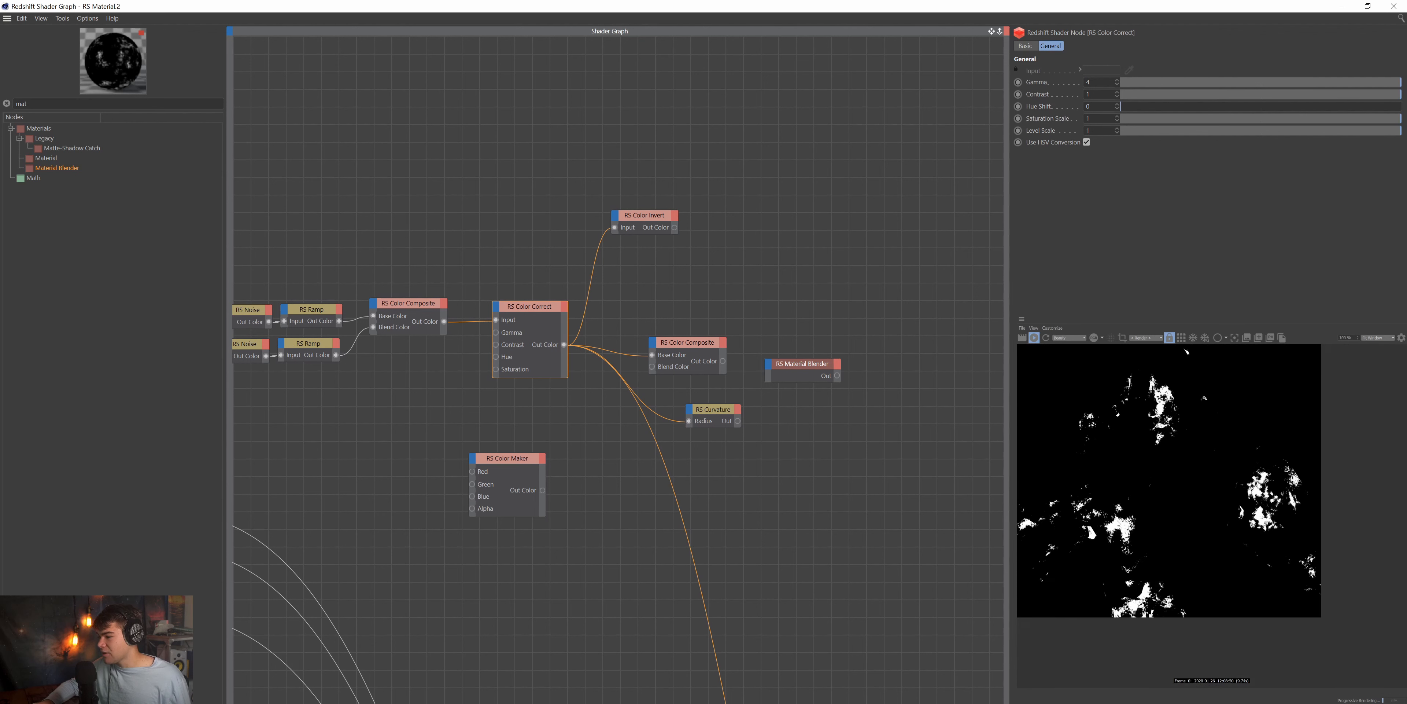
scroll(1098, 525, "up", 2)
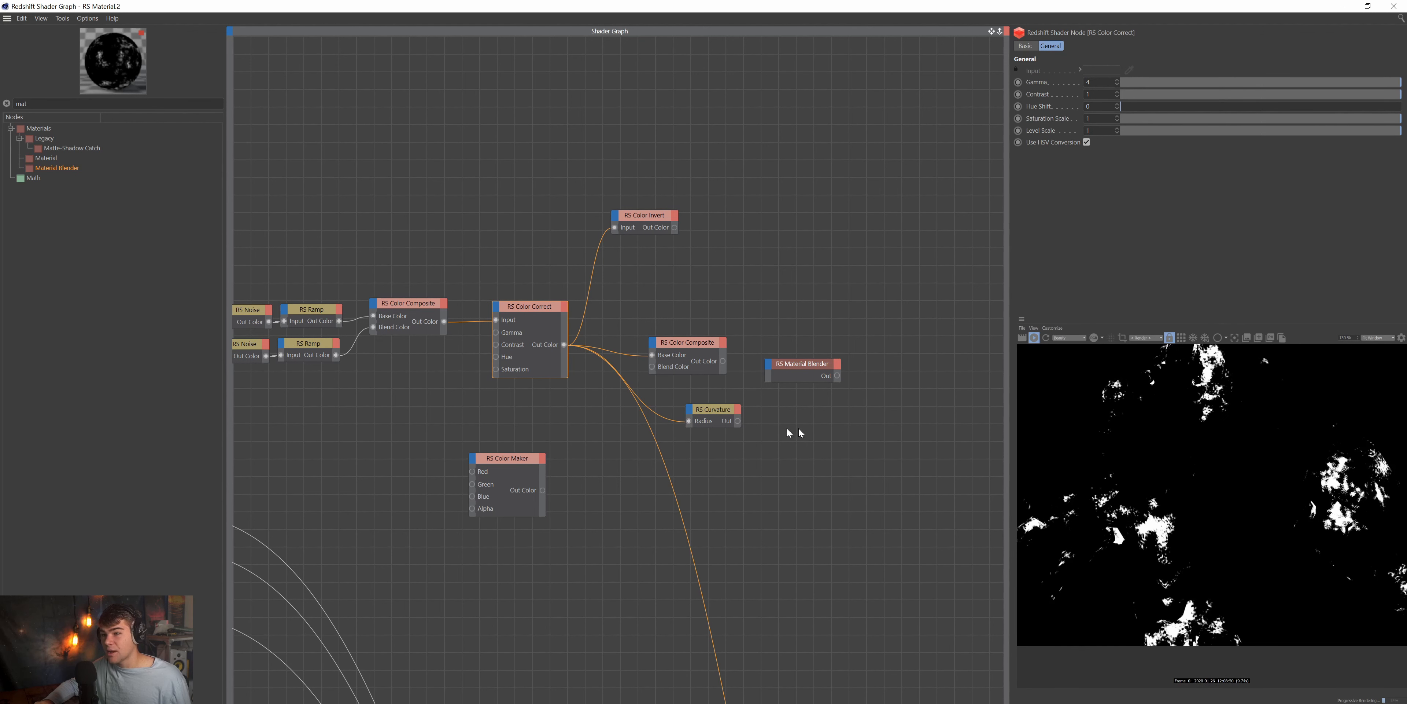
left_click(718, 409)
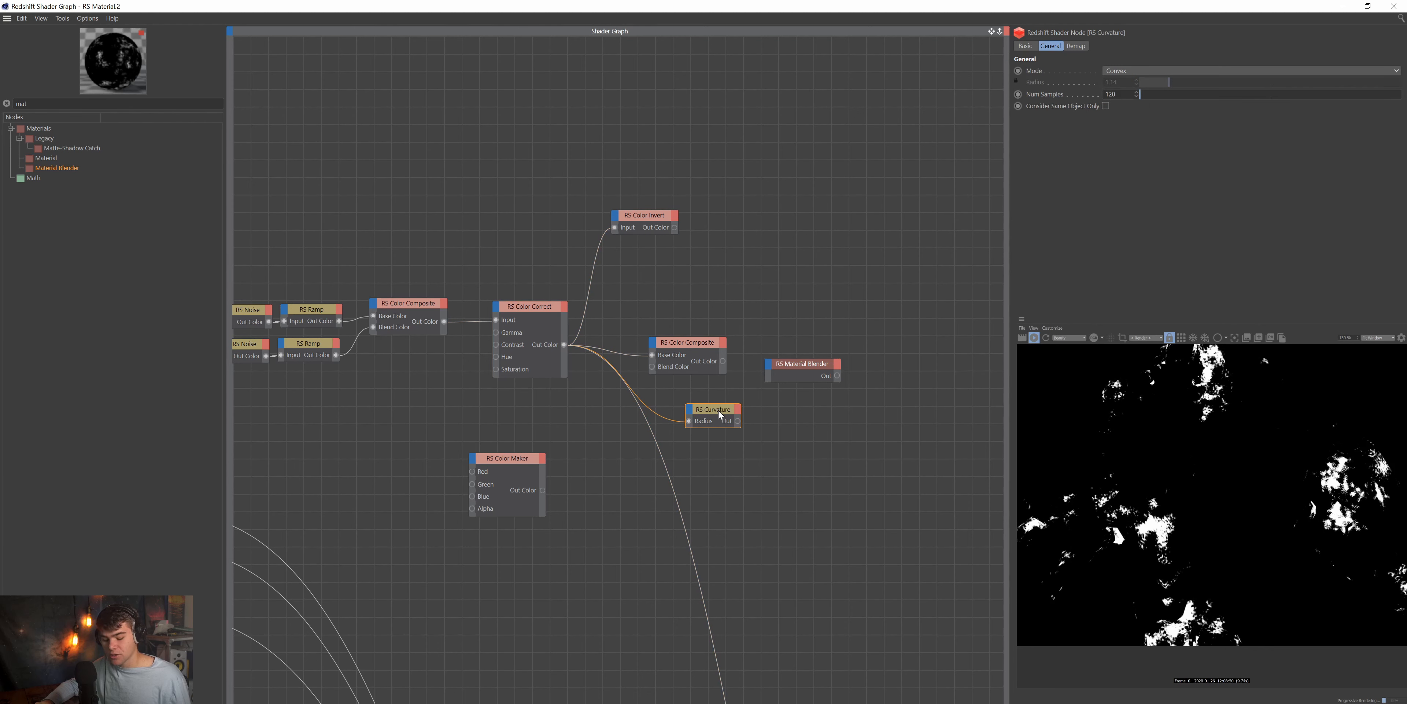
key("o")
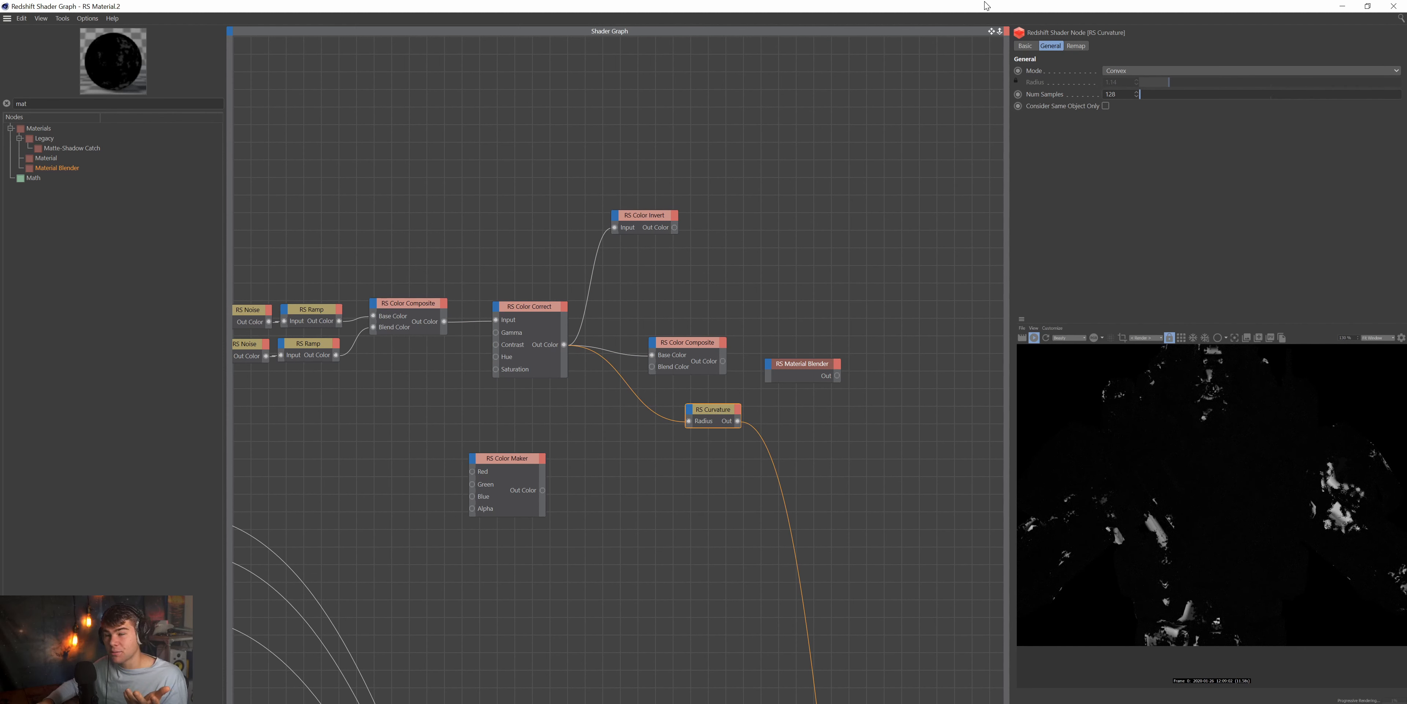
Narrow the lower RS Ramp's gradient by placing its black and white knots close together just past the middle, and preview the ramp.
middle_click_drag(442, 275, 680, 285)
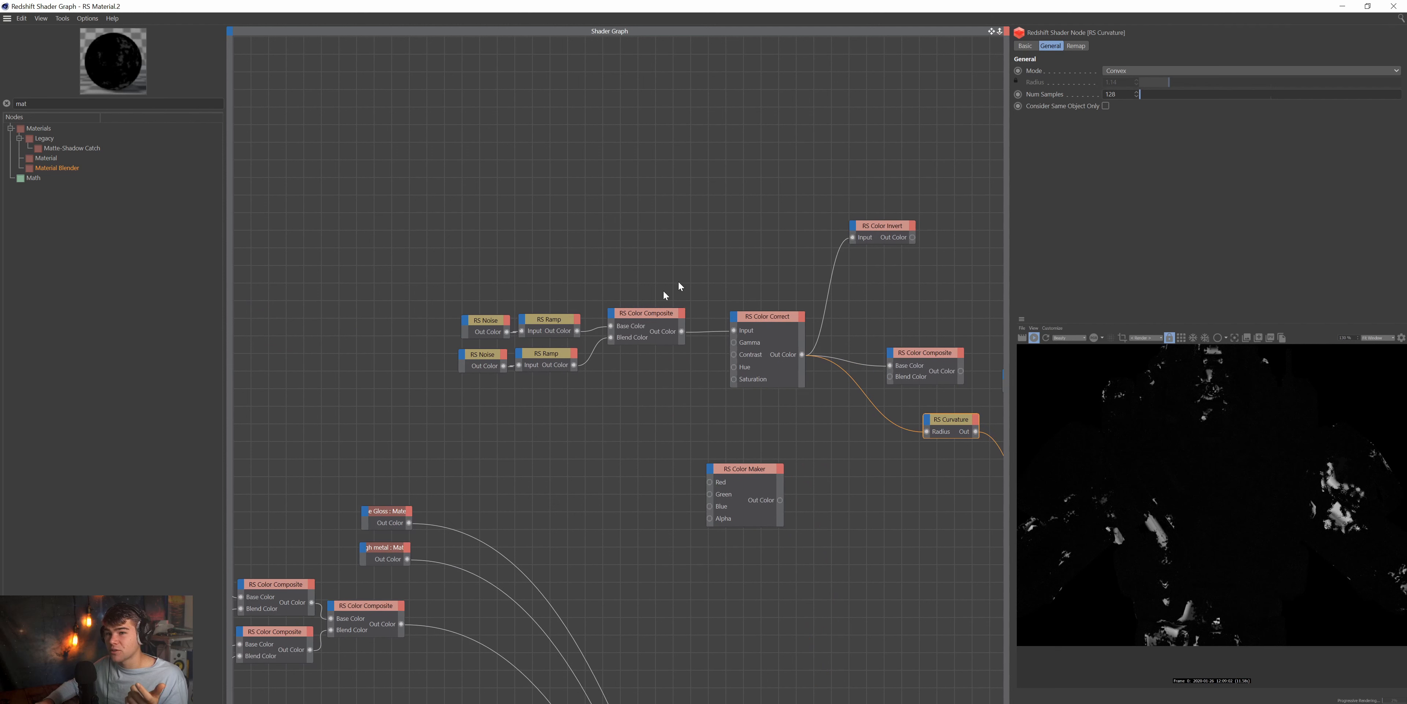
left_click(481, 360)
left_click(540, 352)
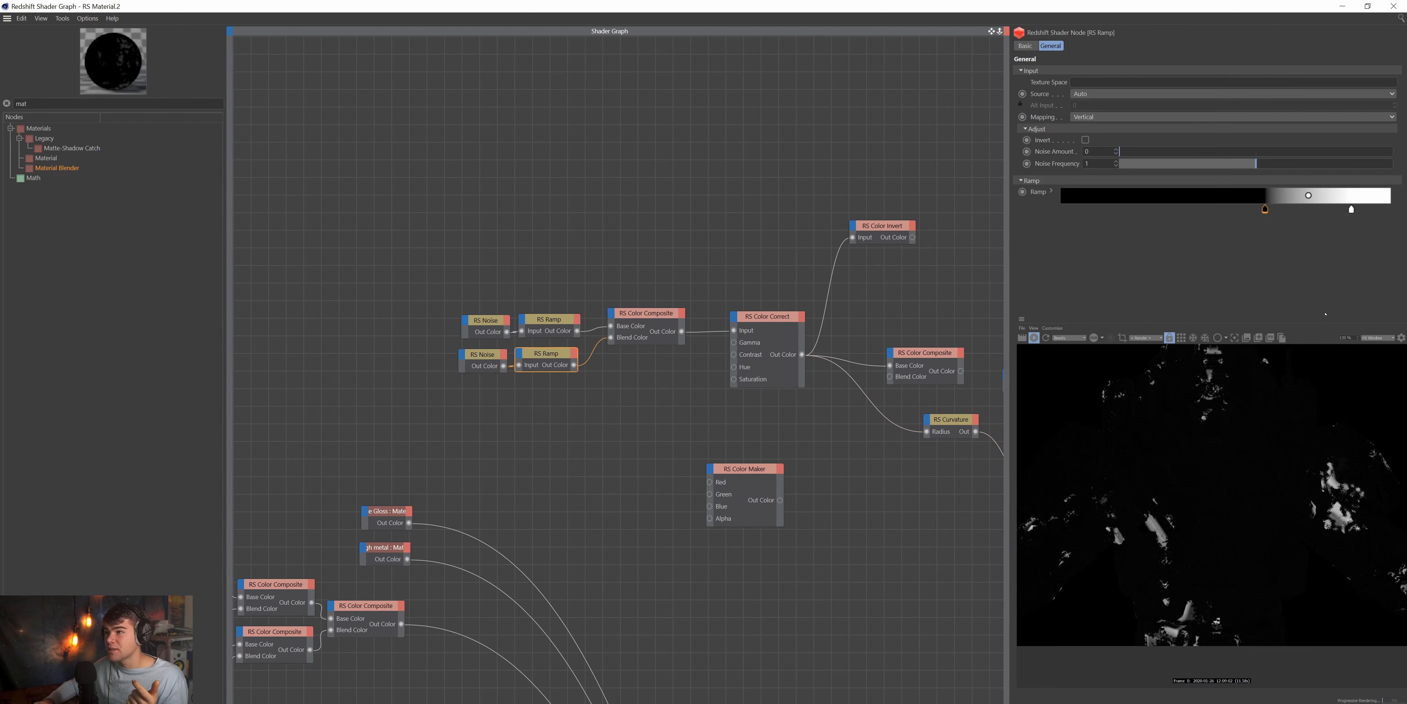
mouse_move(1265, 209)
left_mouse_down()
mouse_move(1131, 213)
mouse_move(1332, 213)
mouse_move(1267, 210)
left_mouse_up()
left_click_drag(1353, 209, 1101, 210)
mouse_move(1286, 210)
left_mouse_down()
mouse_move(1137, 213)
mouse_move(1259, 210)
left_mouse_up()
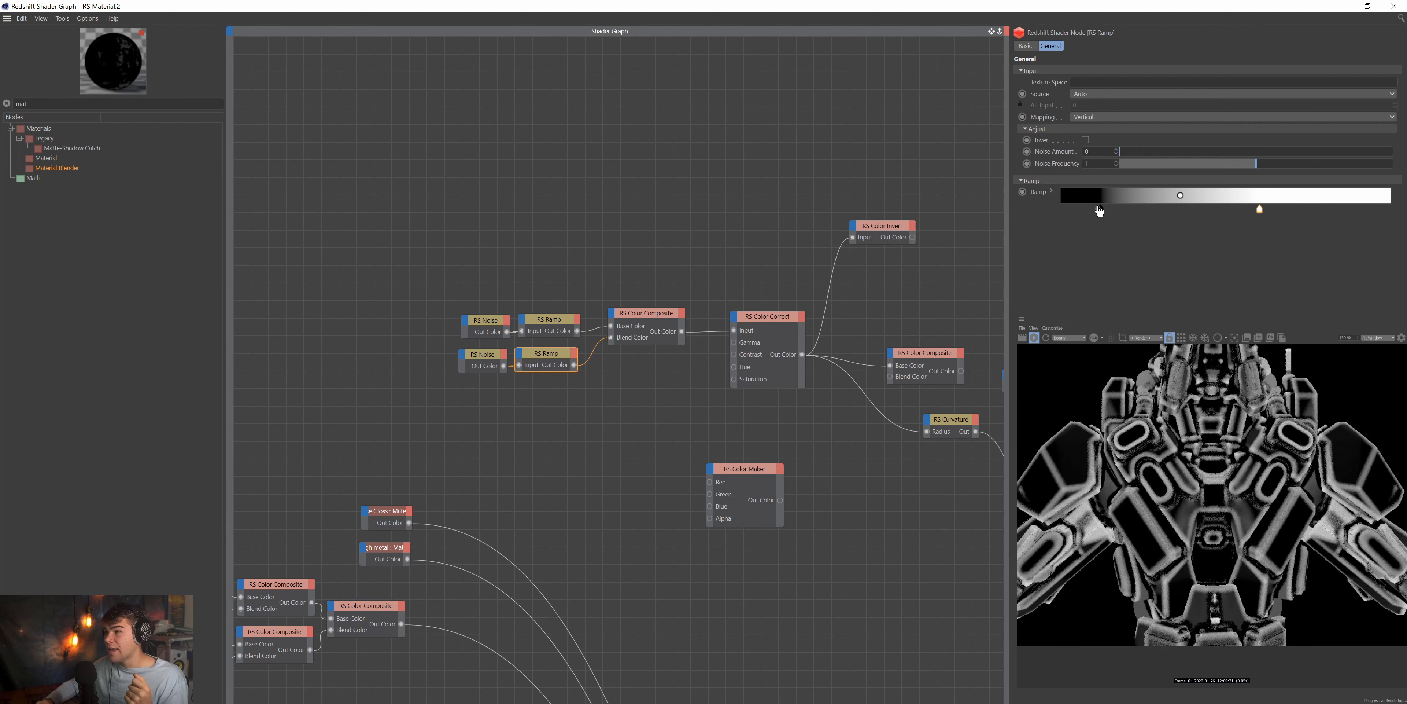
left_click_drag(1102, 210, 1237, 211)
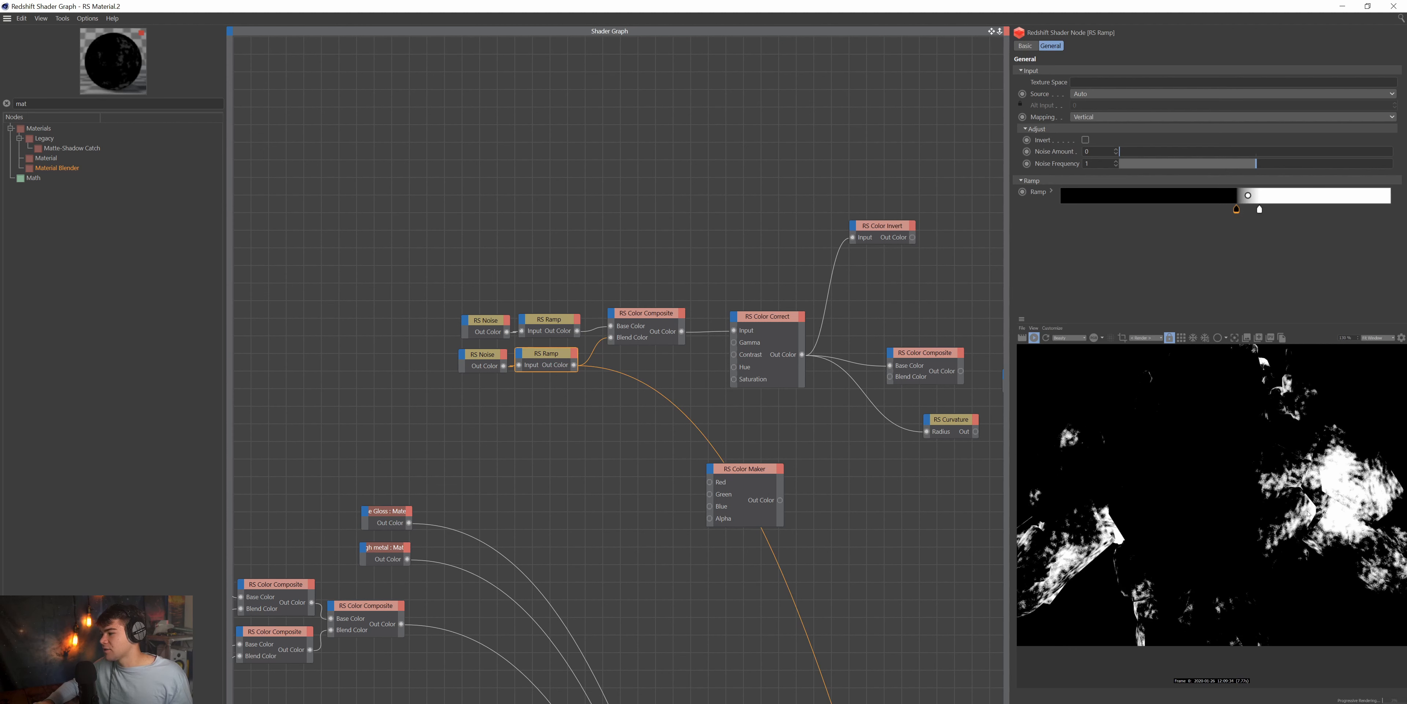
Preview RS Color Correct and then RS Curvature, and inspect the resulting curvature mask up close and on the whole model.
left_click(767, 326)
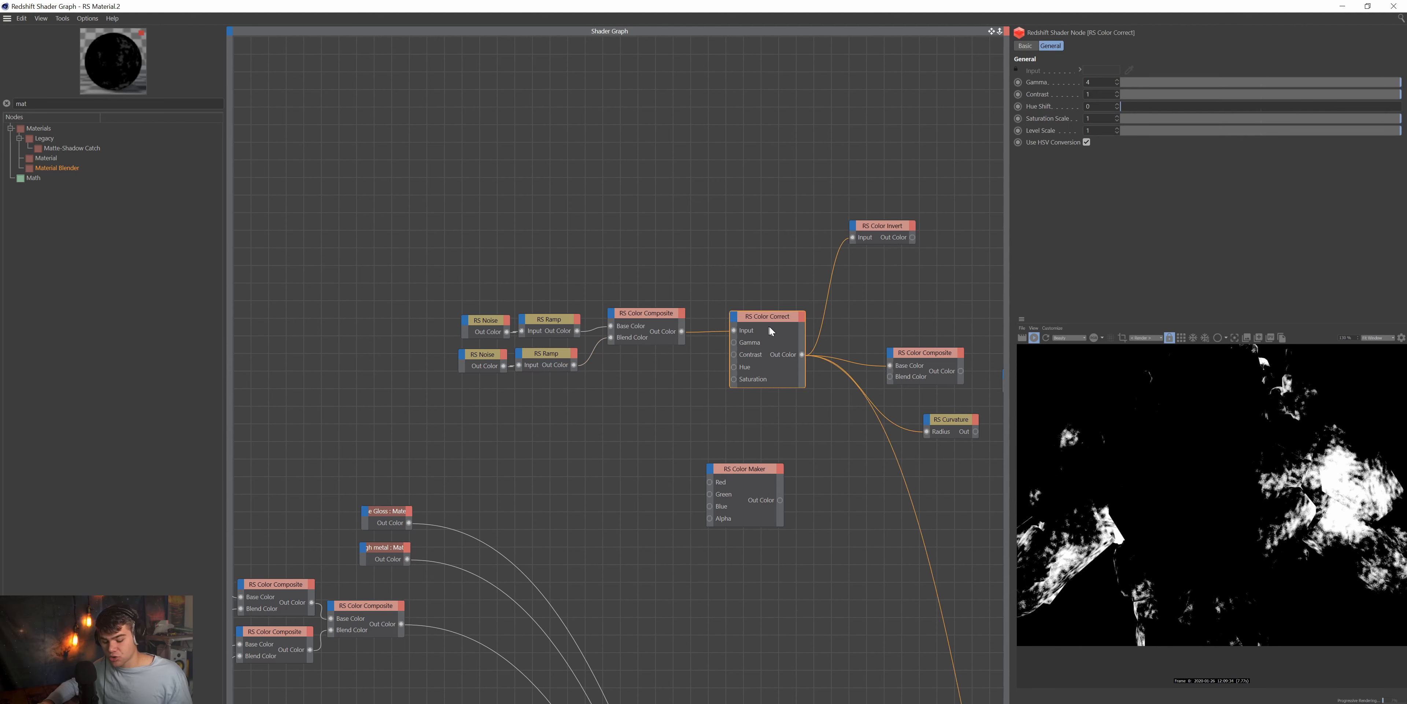
left_click(952, 426)
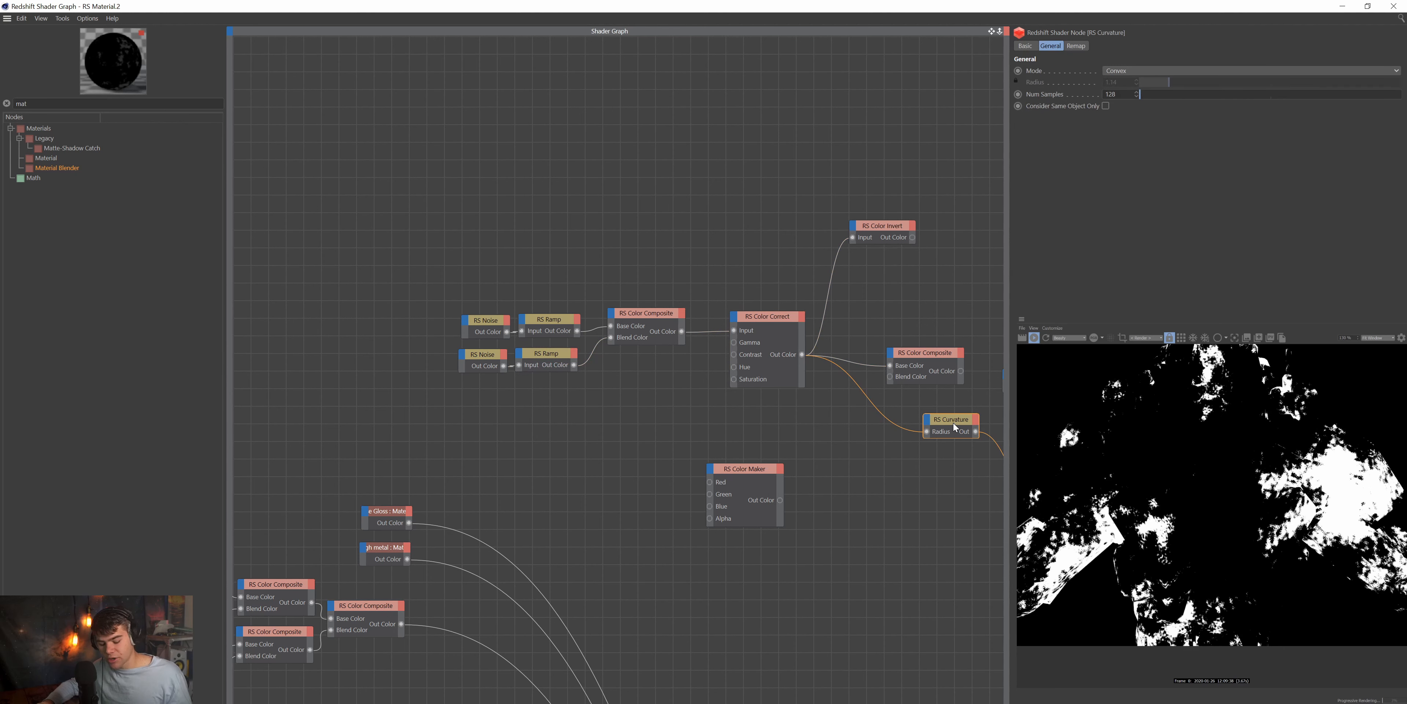
scroll(1374, 487, "down", 5)
scroll(1374, 487, "up", 8)
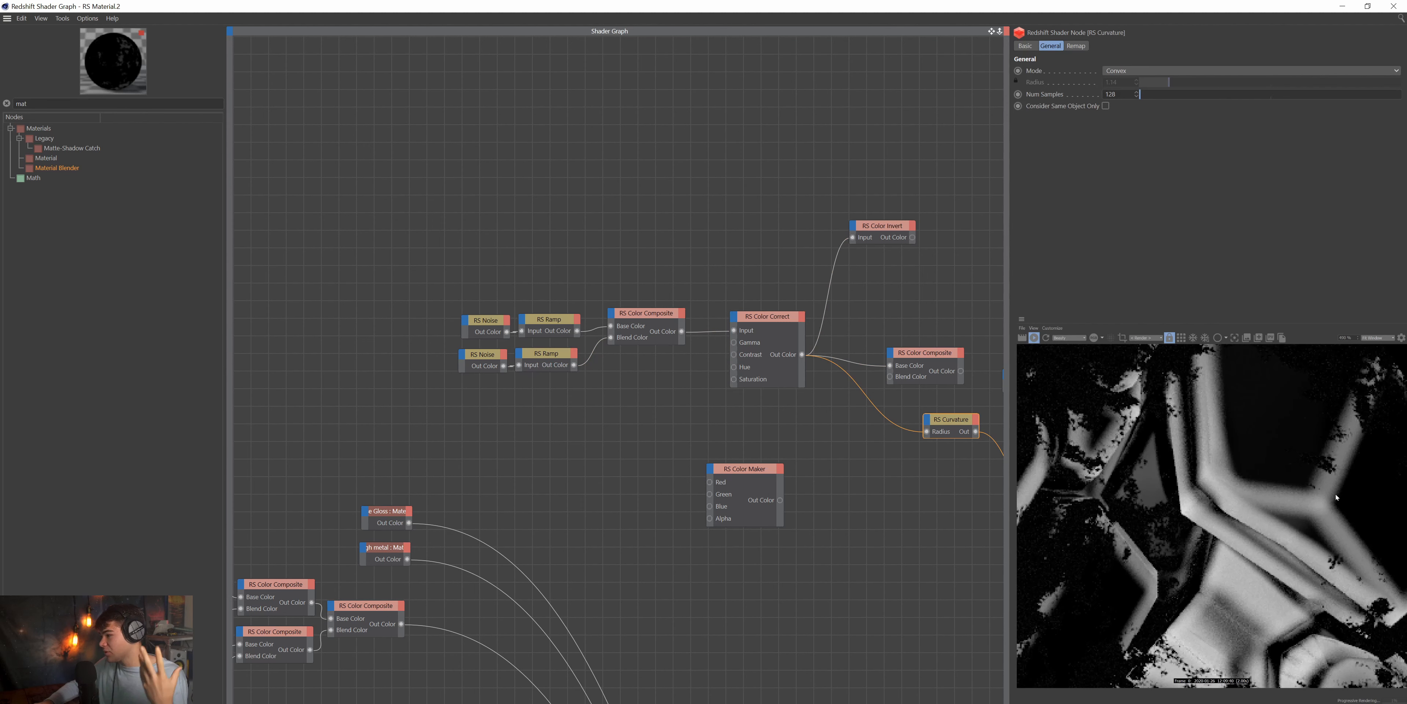
scroll(1295, 527, "down", 6)
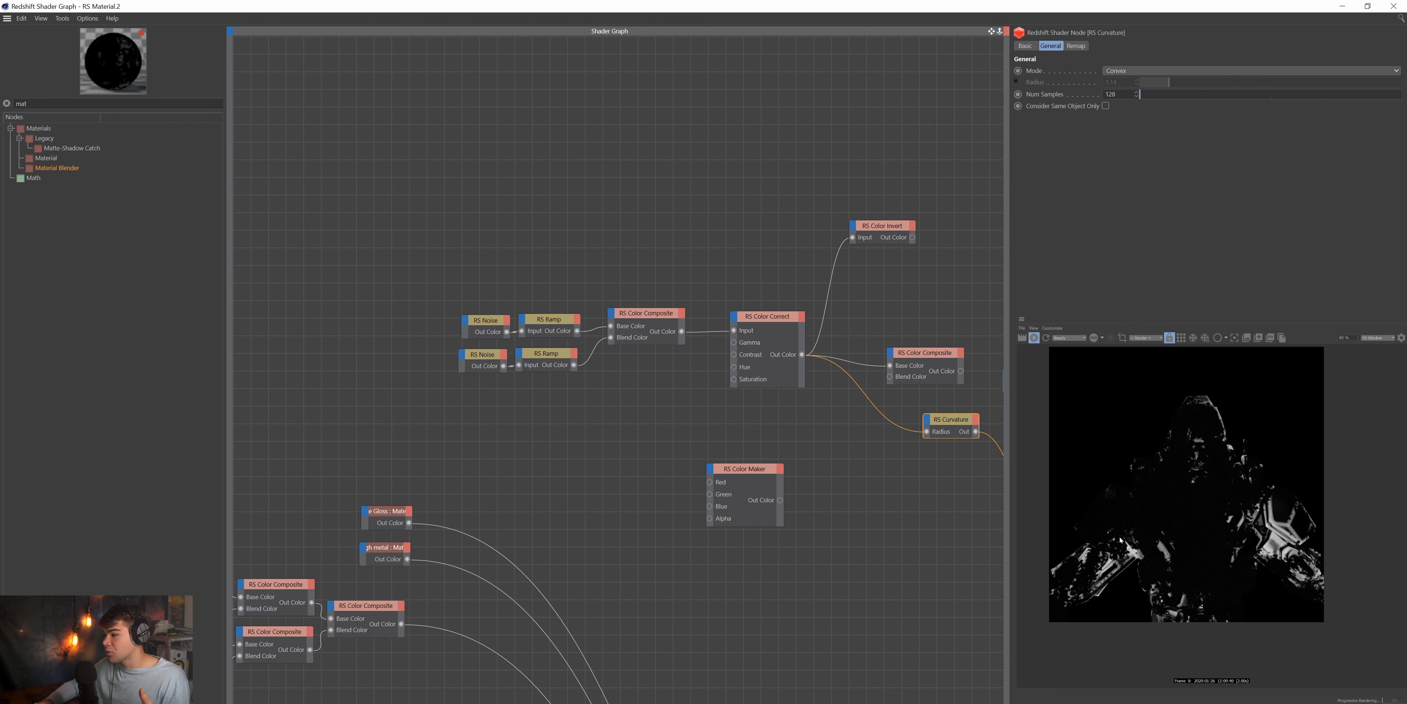
Move the empty RS Material Blender away from RS Curvature and review the layer and blend connections of the fully wired blender.
left_click(857, 271)
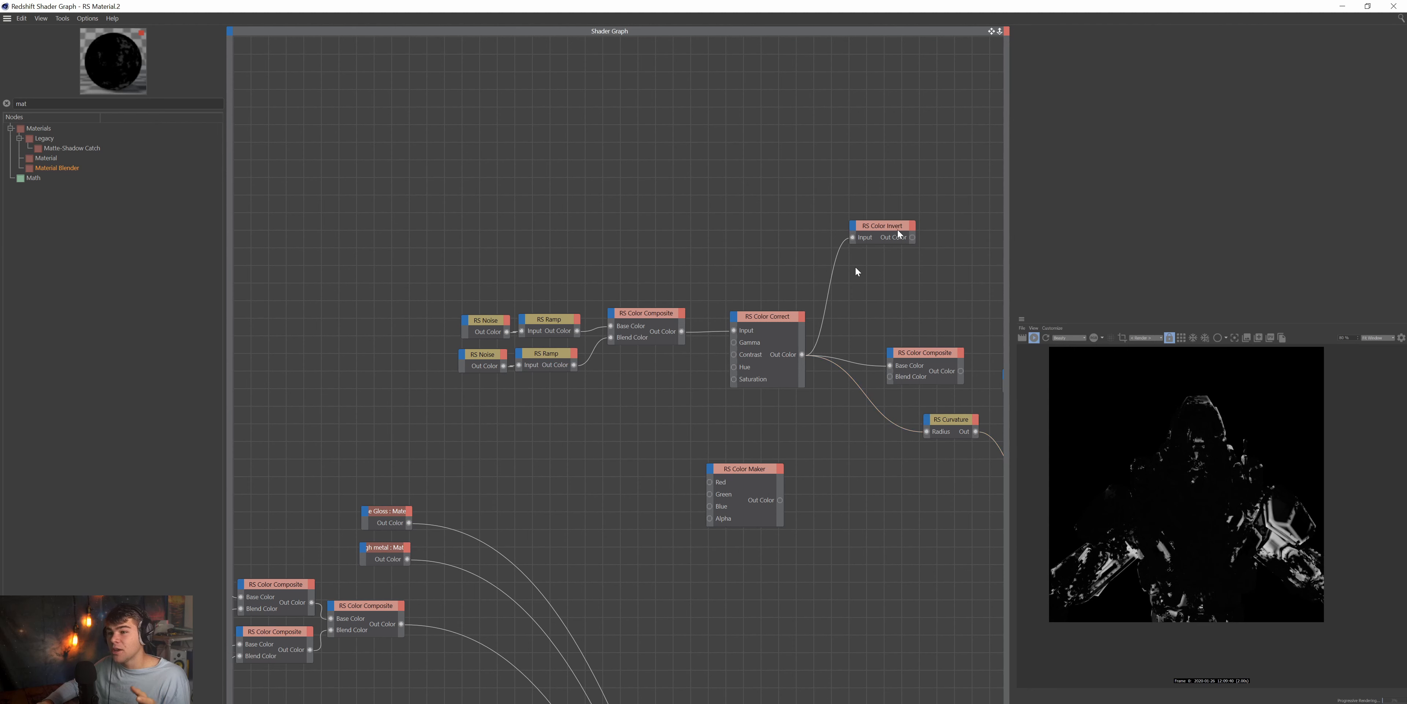
left_click(953, 45)
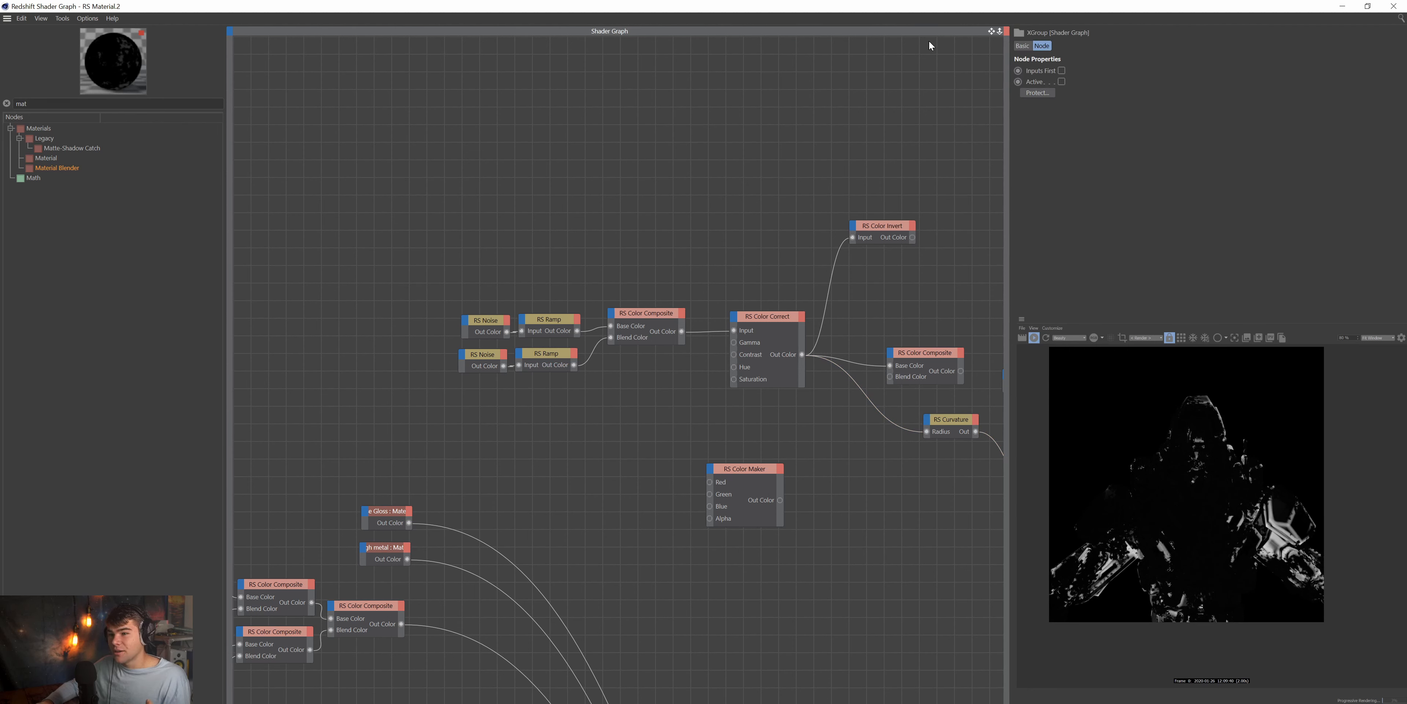
left_click_drag(985, 35, 1219, 206)
left_click_drag(806, 211, 856, 248)
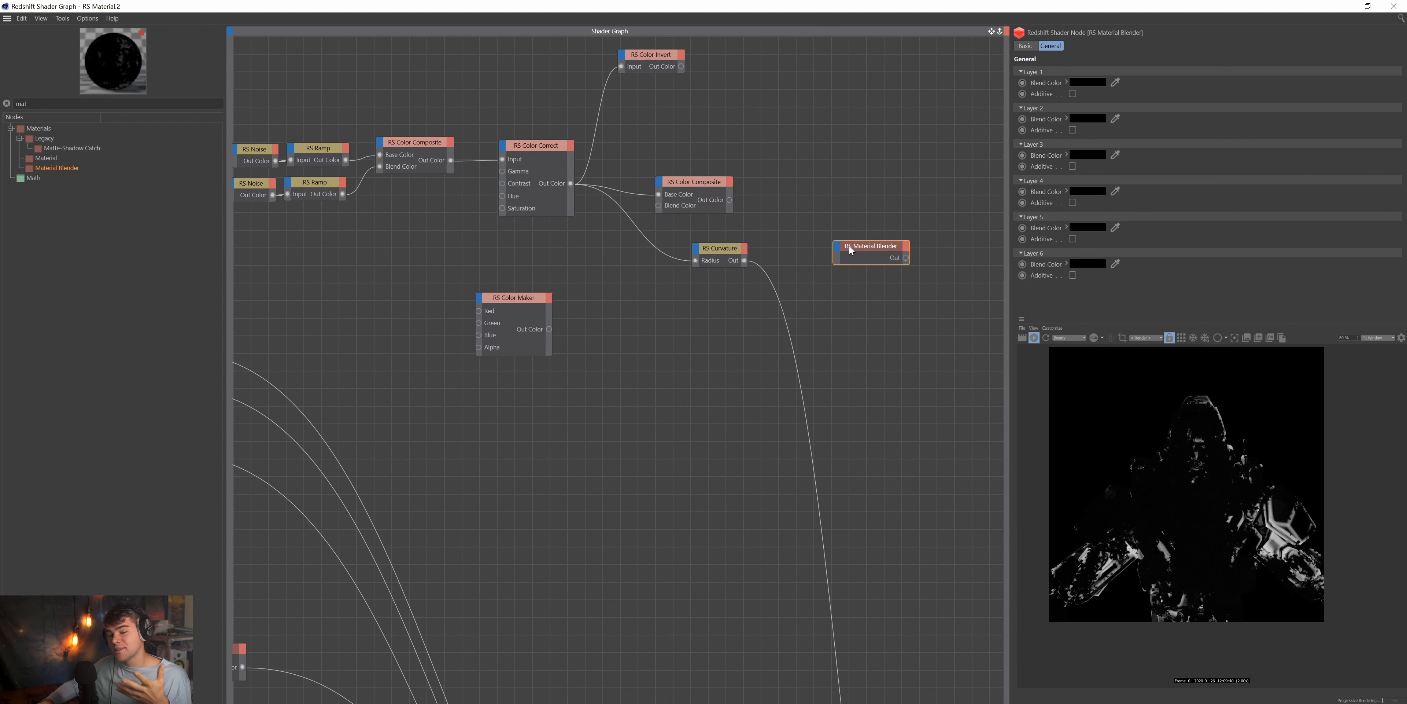
left_click_drag(990, 33, 916, 612)
left_click(852, 450)
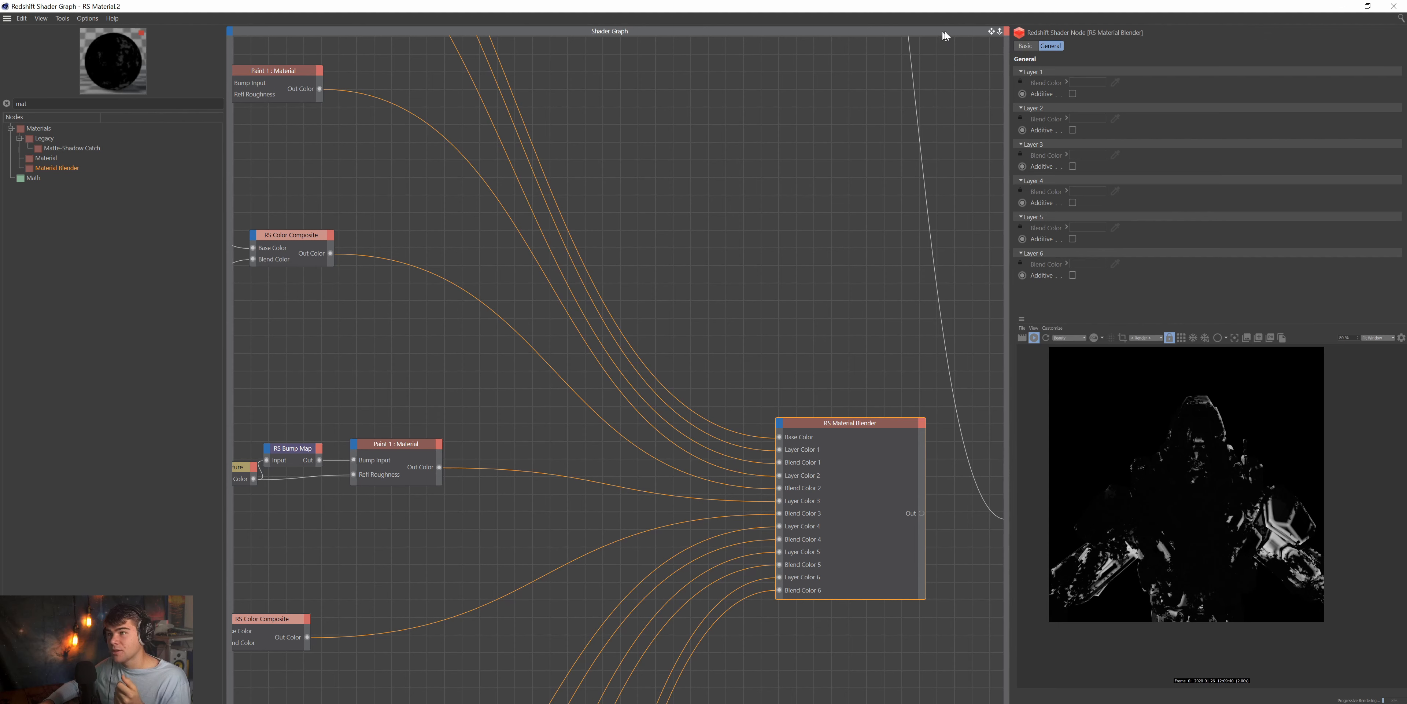
left_click_drag(991, 30, 990, 703)
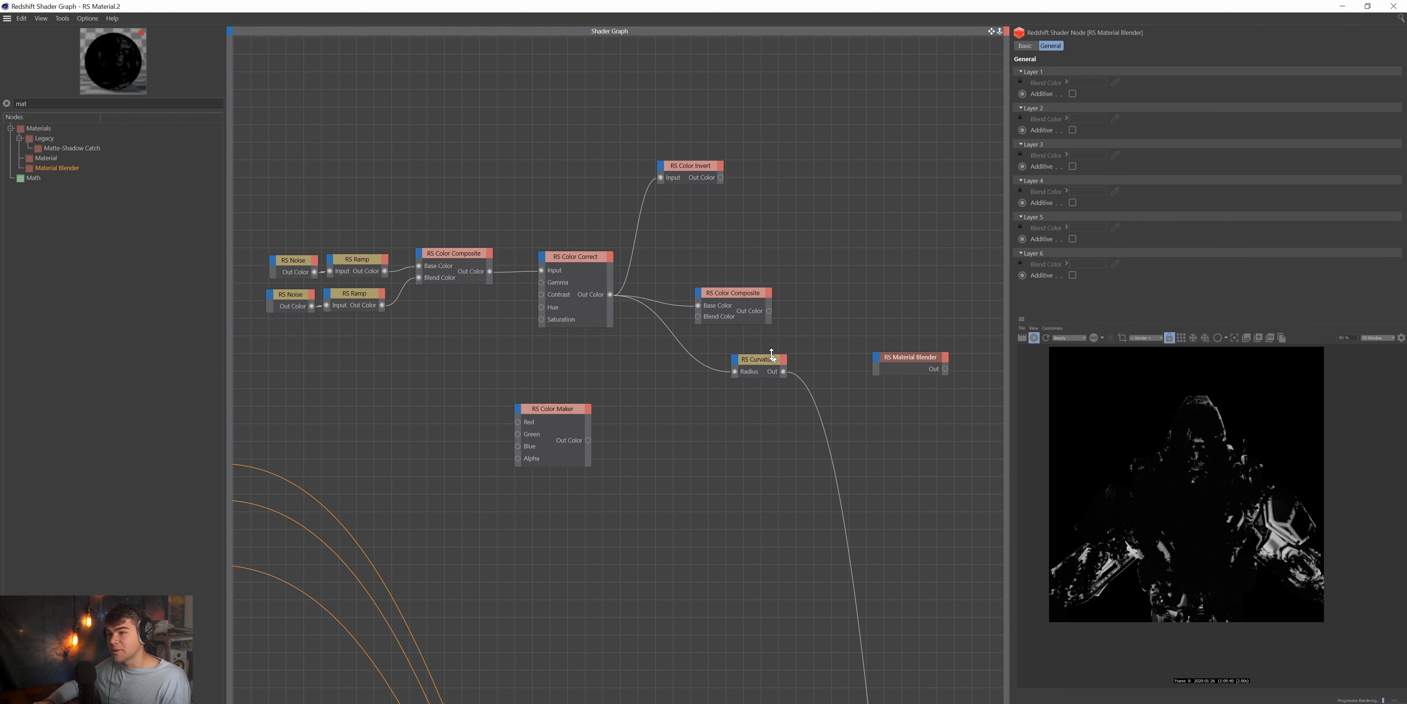
Arrange RS Curvature and the empty RS Material Blender side by side with space between them.
left_click_drag(910, 358, 759, 448)
left_click(752, 376)
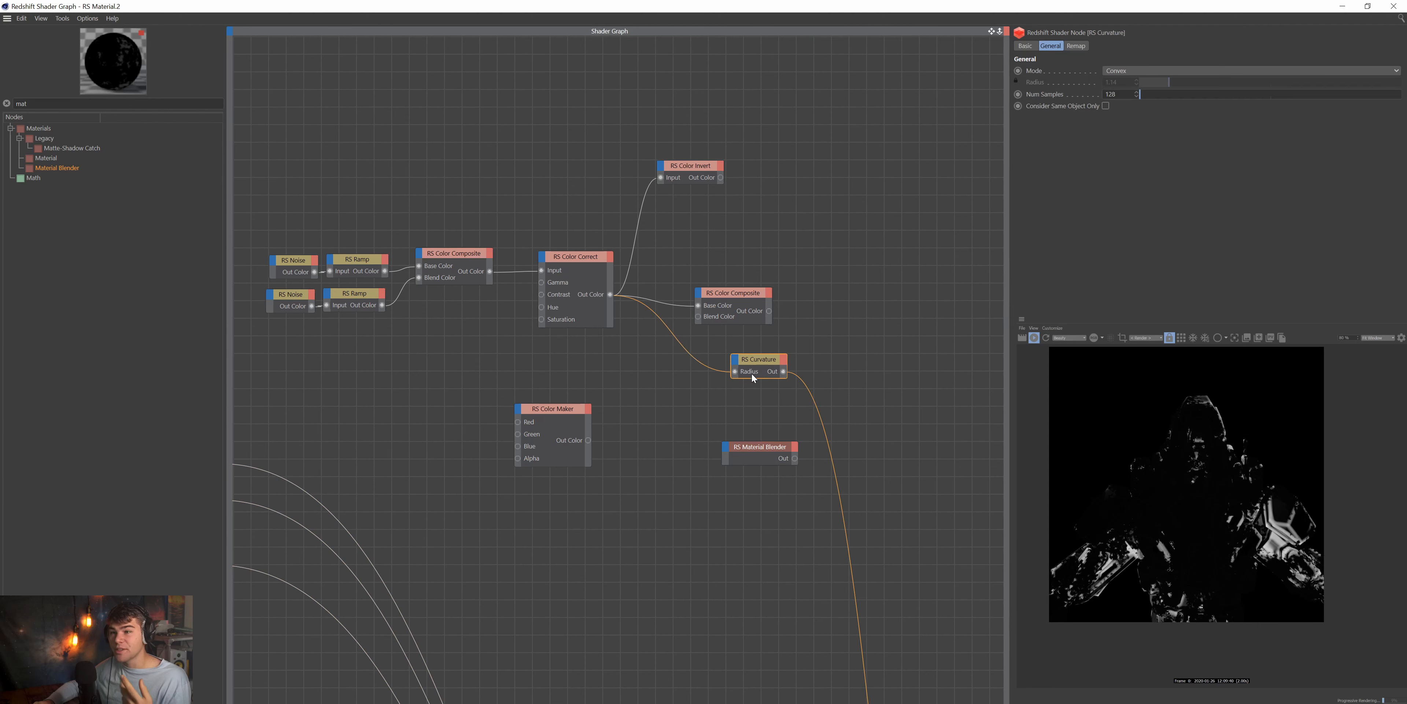
left_click_drag(753, 378, 737, 380)
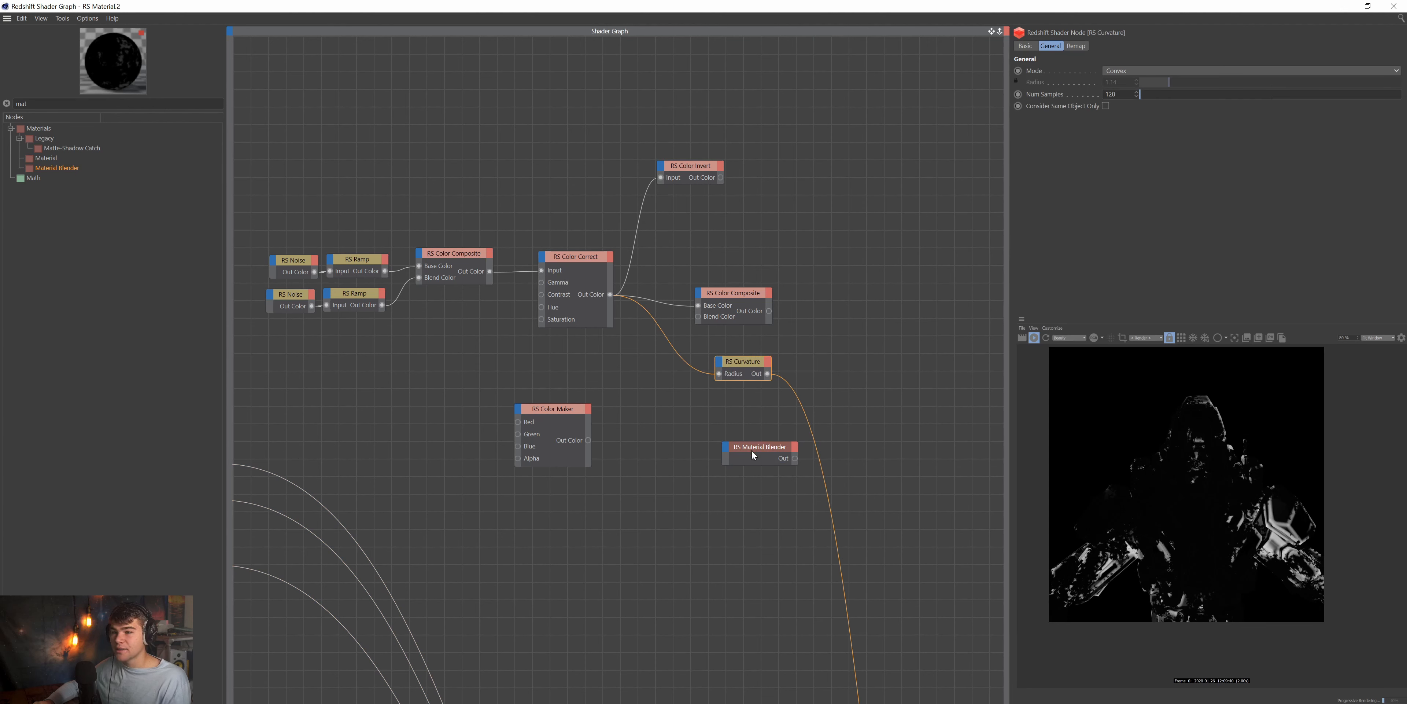
left_click_drag(753, 454, 886, 362)
left_click(746, 368)
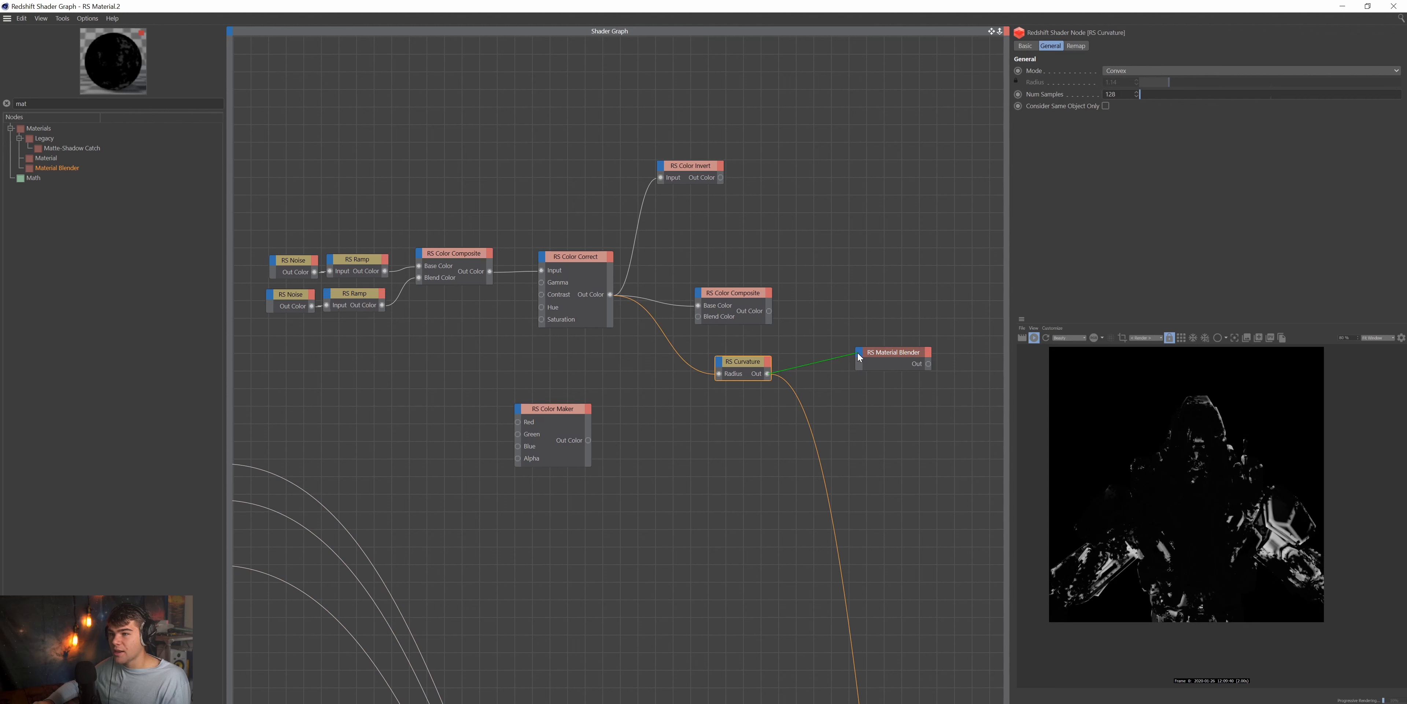
left_click_drag(858, 352, 857, 353)
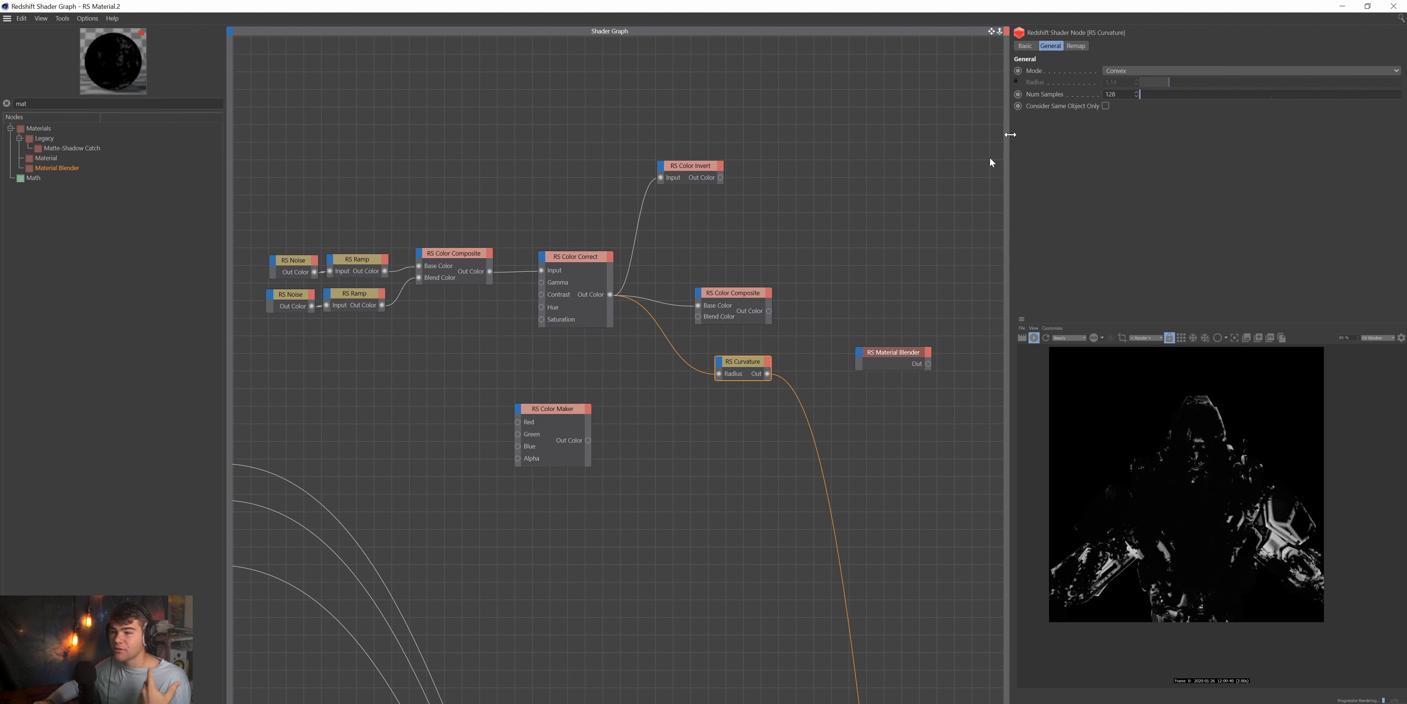
Add an RS Material node above the blender and connect its Out Color to RS Material Blender's Base Color.
left_click(1025, 47)
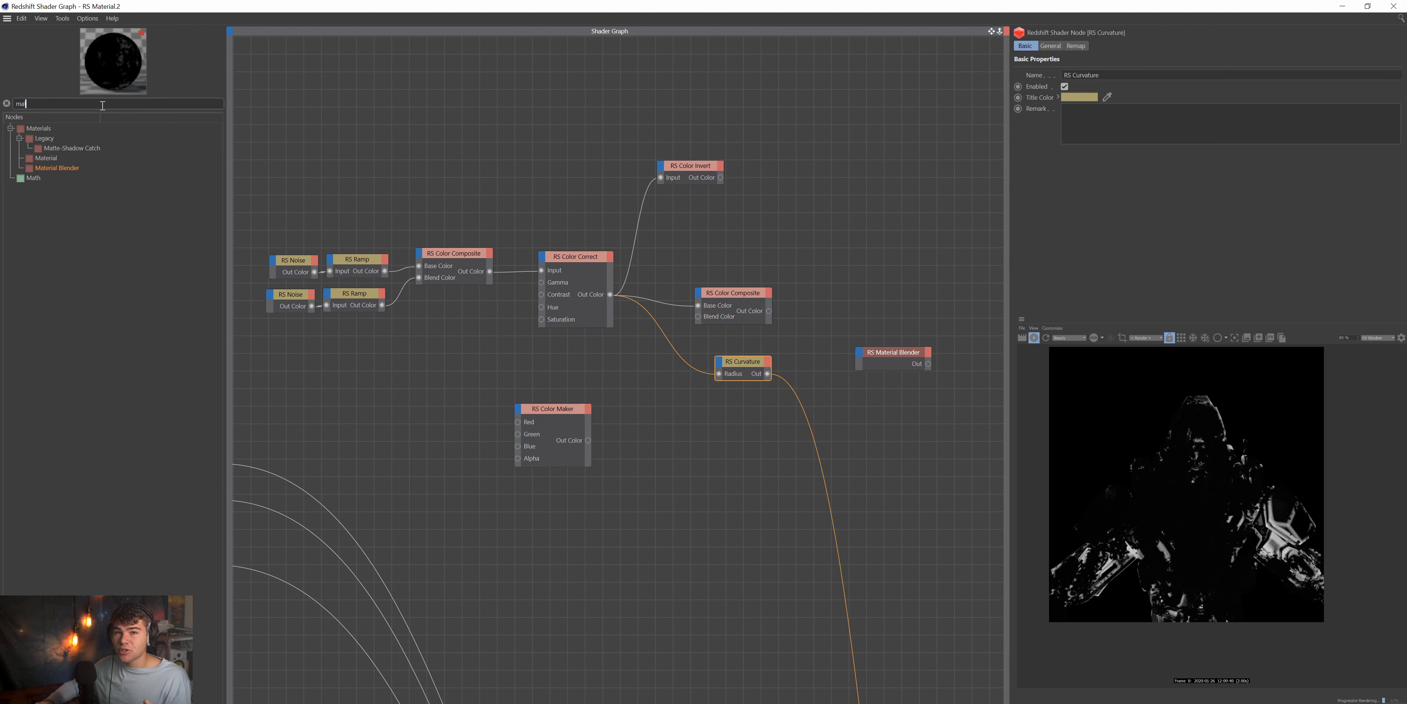
left_click_drag(36, 163, 880, 700)
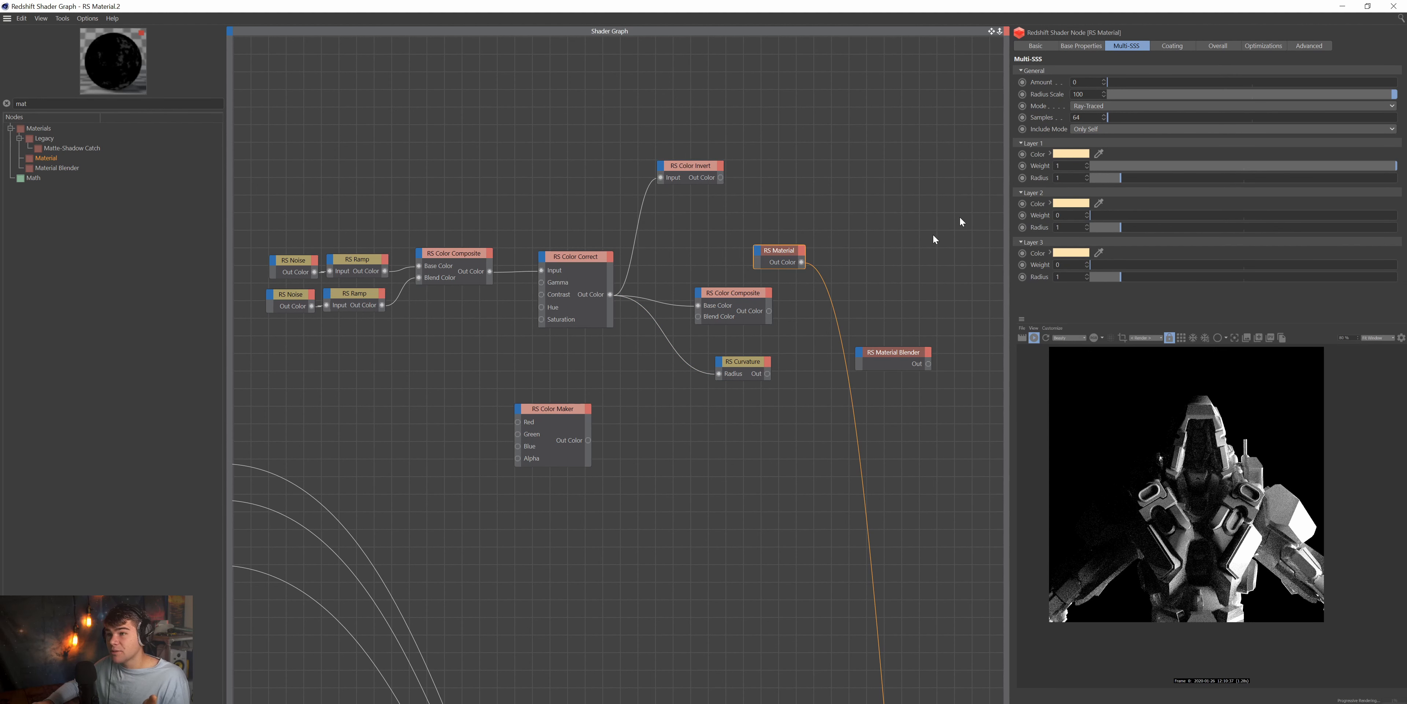
left_click_drag(788, 263, 808, 260)
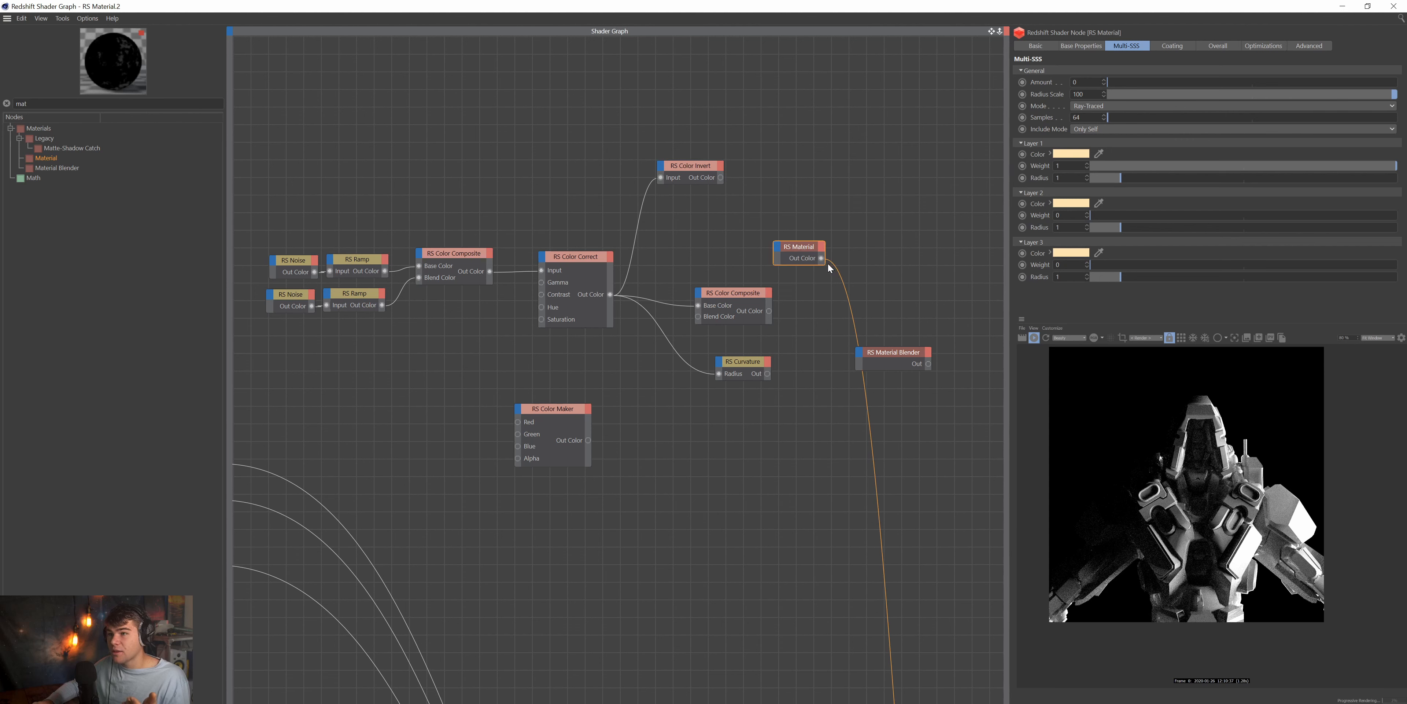
left_click_drag(903, 359, 932, 332)
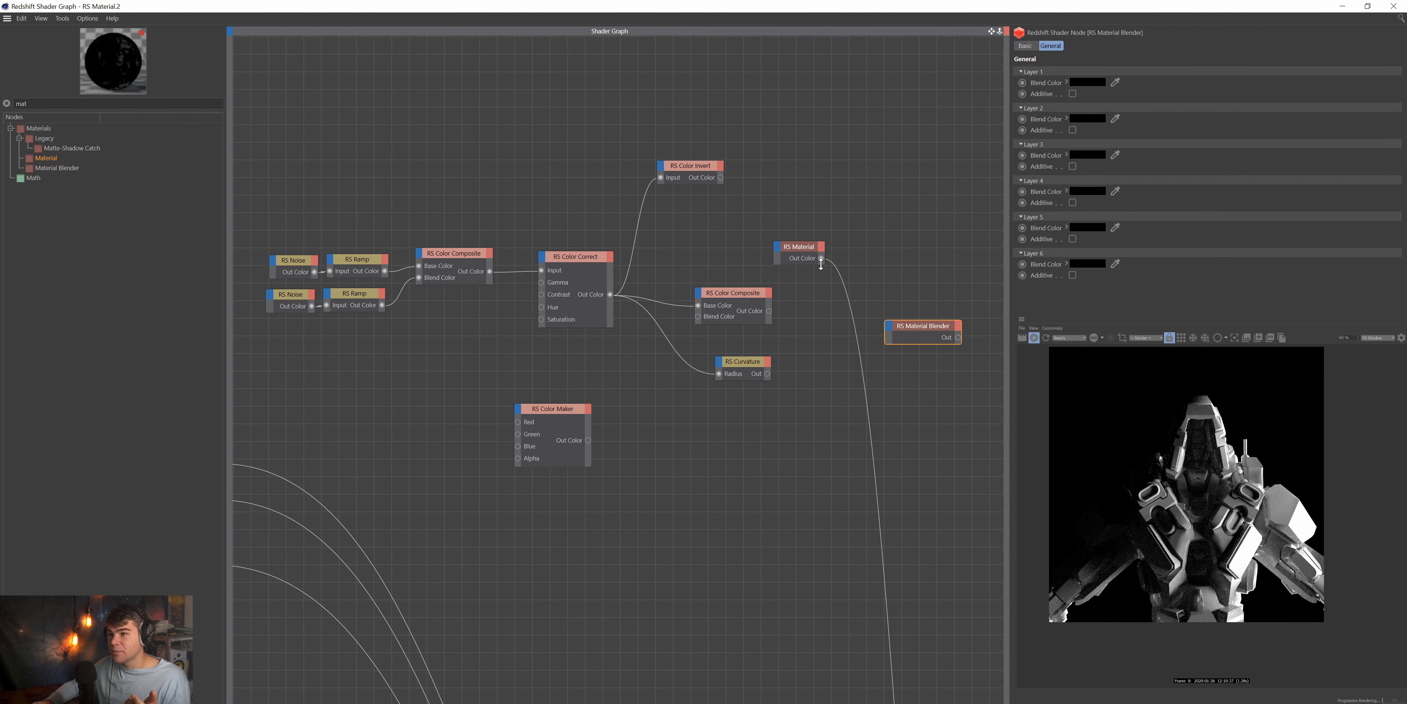
left_click_drag(886, 324, 888, 323)
mouse_move(907, 331)
left_click(944, 333)
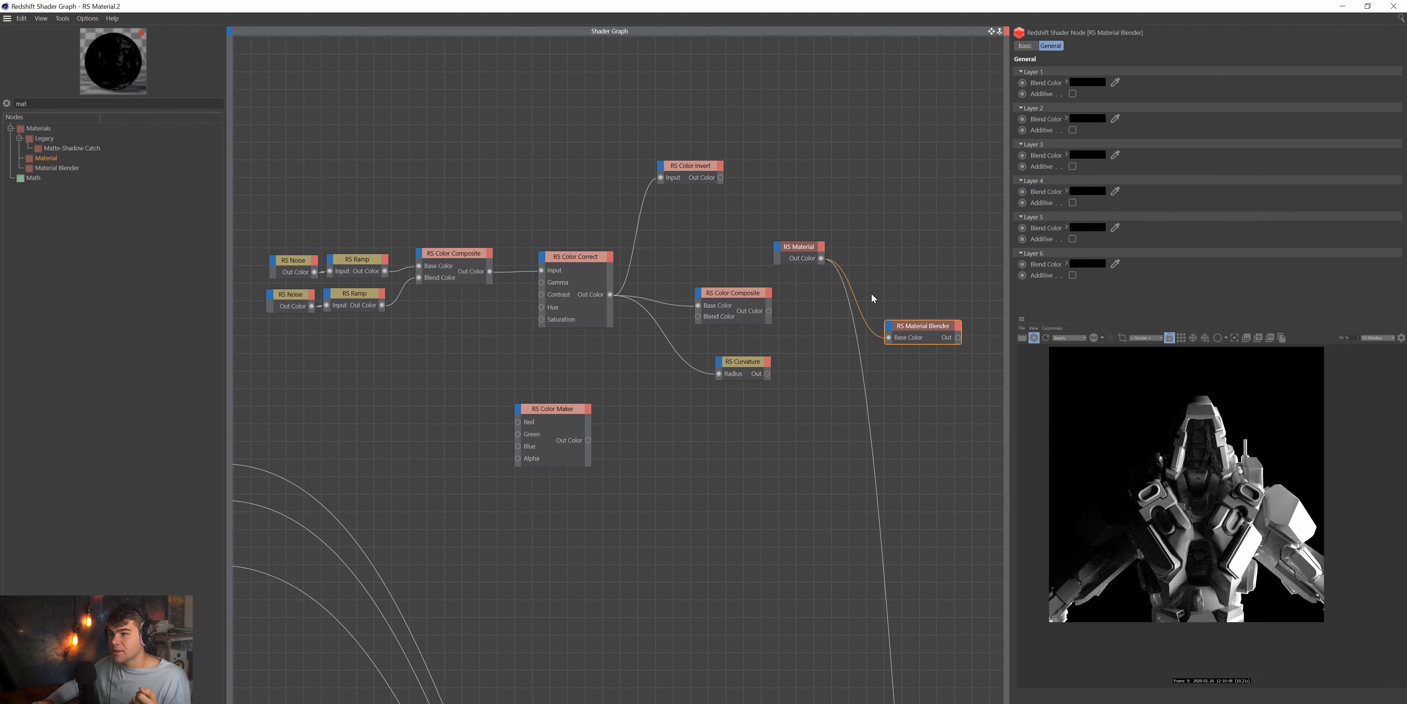
Connect RS Curvature's Out to Blend Color 1 of RS Material Blender and collapse the base RS Material node.
left_click(774, 311)
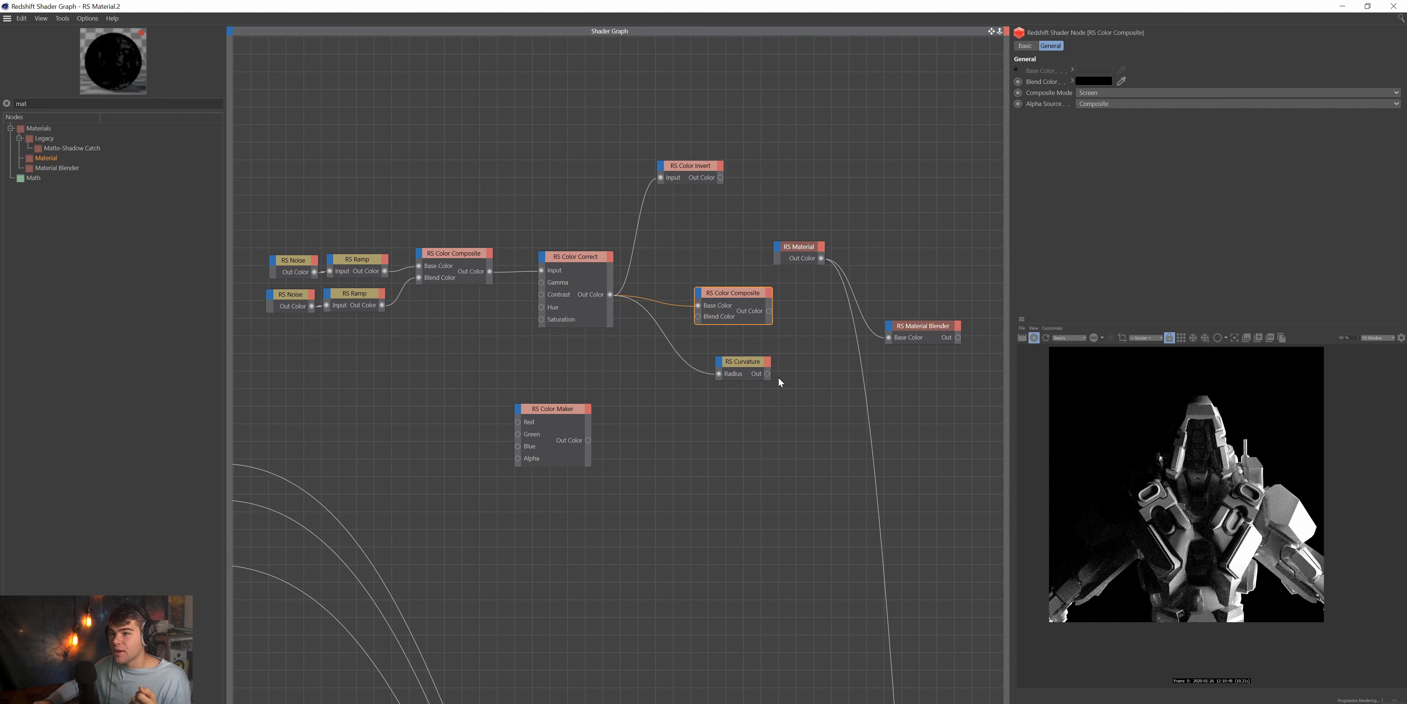
left_click_drag(765, 372, 892, 323)
mouse_move(904, 340)
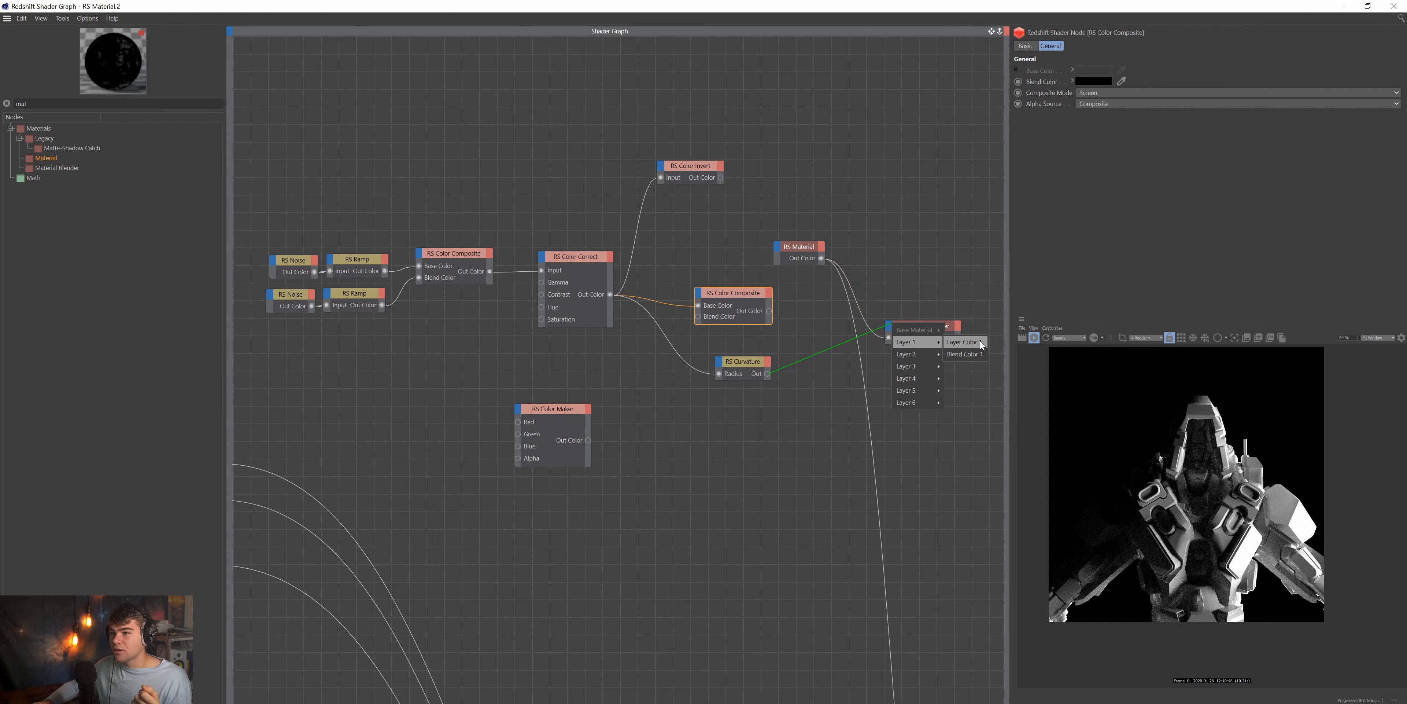
left_click(965, 354)
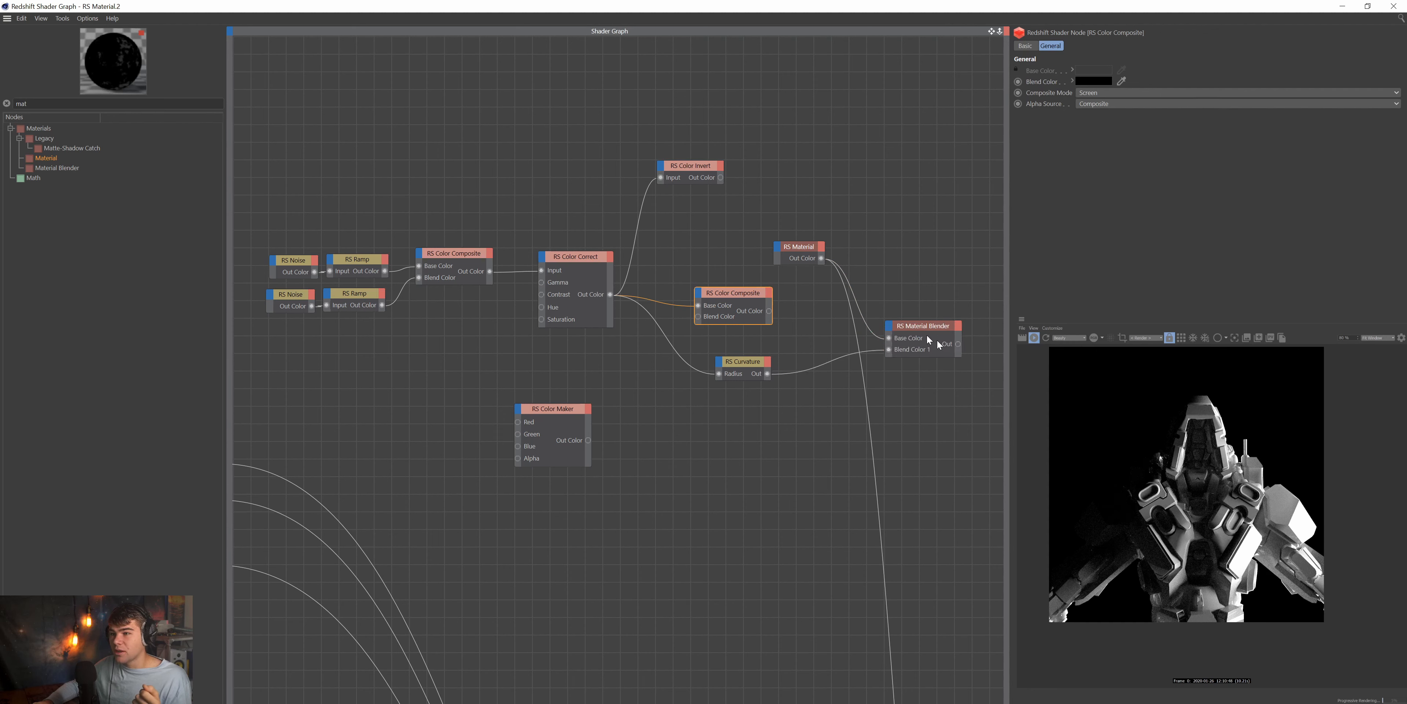
left_click(797, 248)
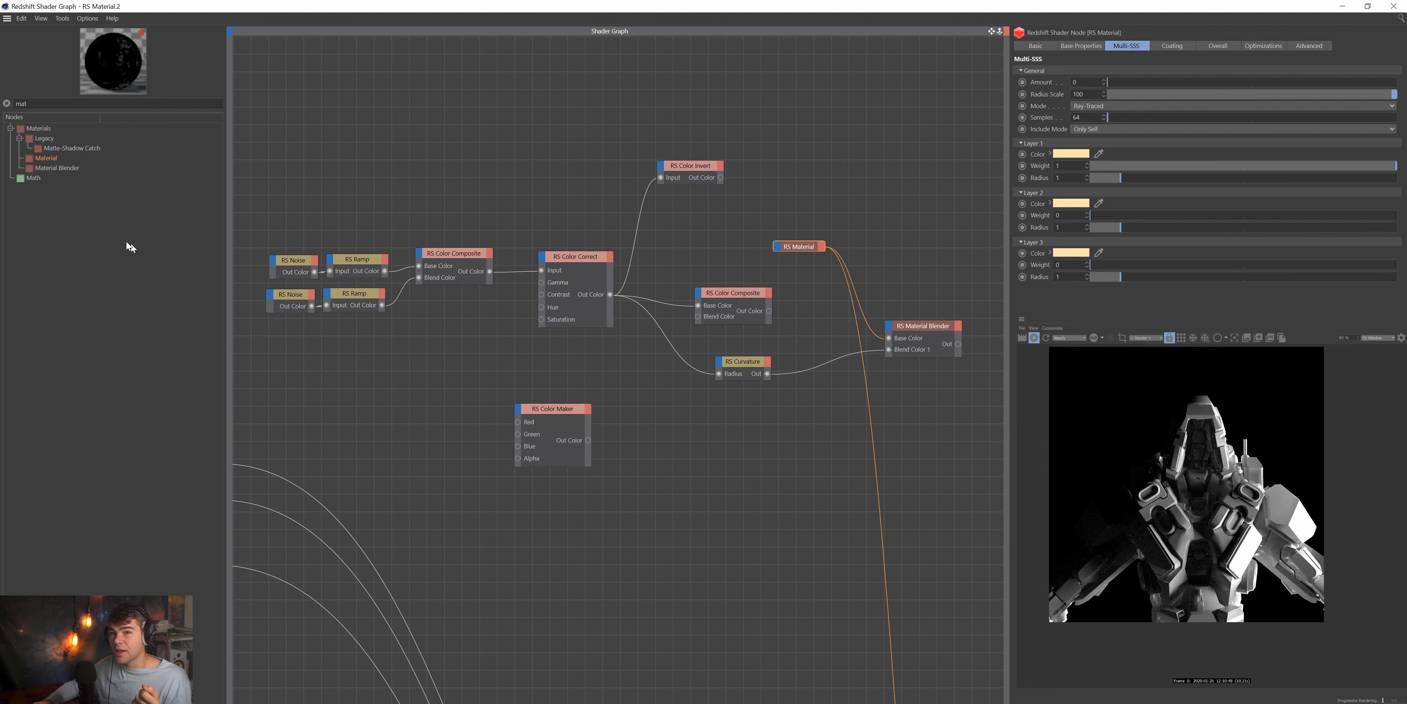
Add a second RS Material node below RS Curvature and set its base preset to Plastic.
left_click_drag(39, 164, 781, 401)
left_click(1082, 46)
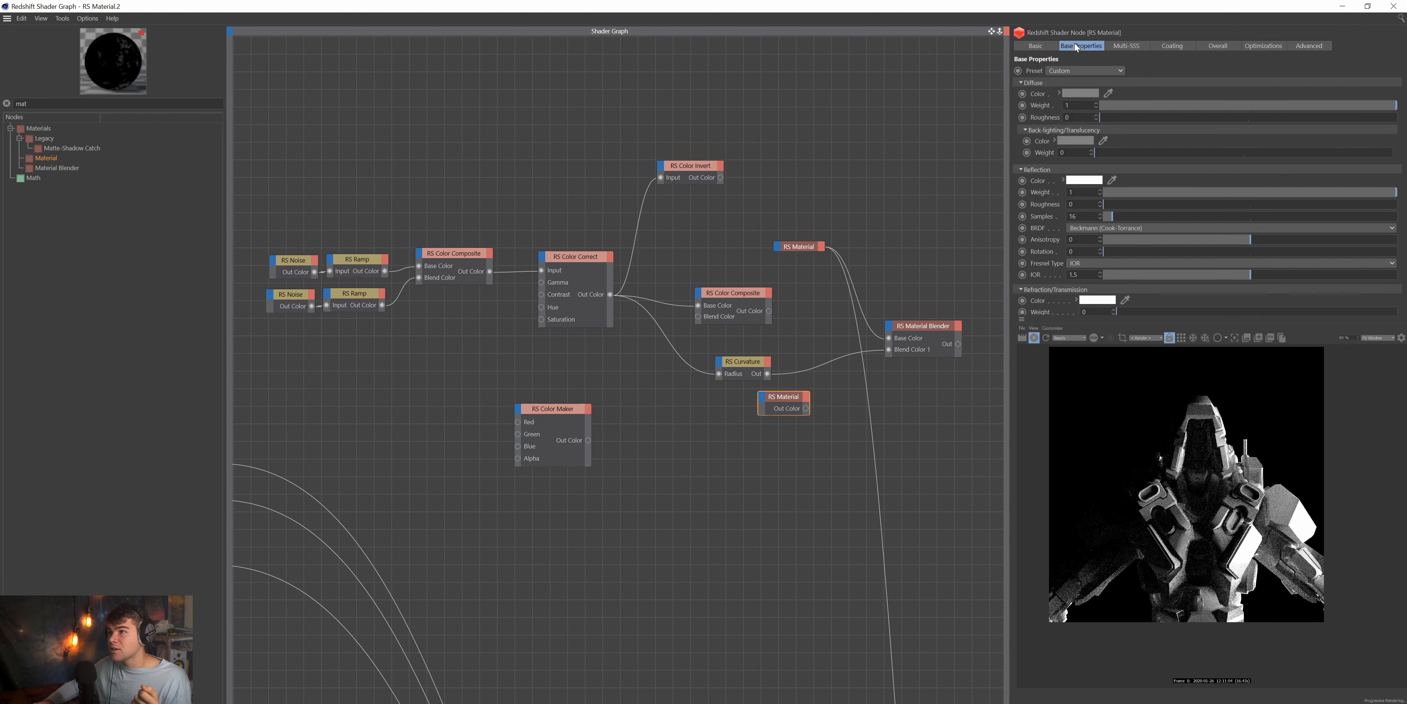
left_click(1087, 71)
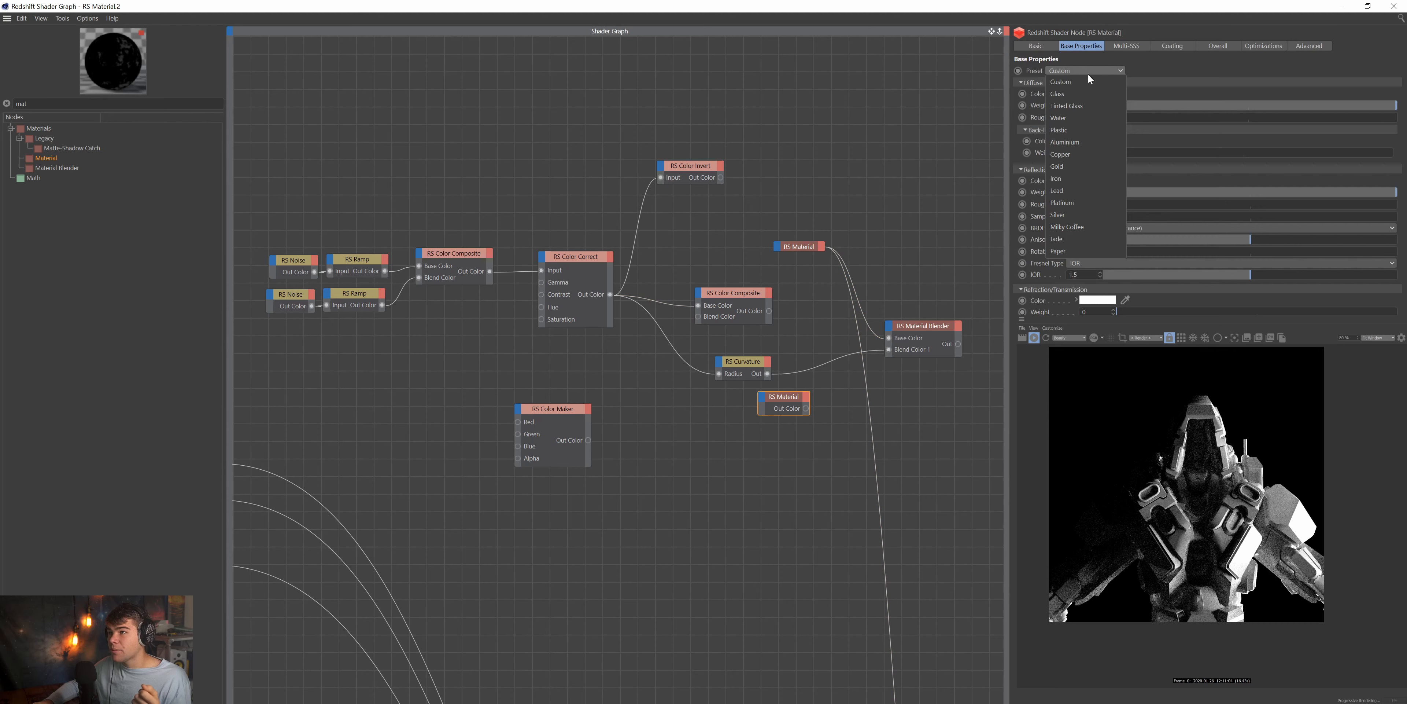
left_click(1086, 129)
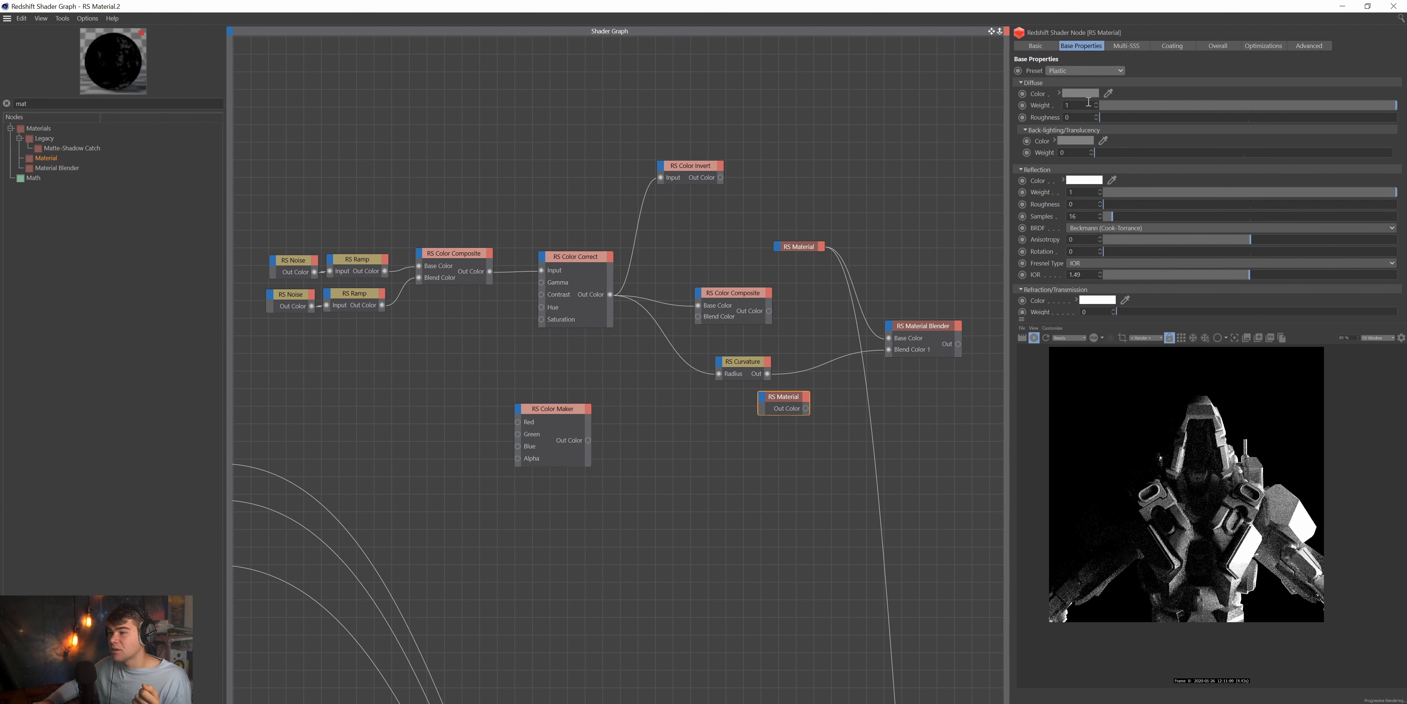
Set the second RS Material's diffuse color to bright blue with H 192°, S 86% and V 98%.
left_click(1080, 93)
left_click(1119, 90)
left_click_drag(1120, 90, 1176, 121)
left_click(1114, 91)
left_click(1167, 112)
left_click(1194, 116)
left_click(1172, 103)
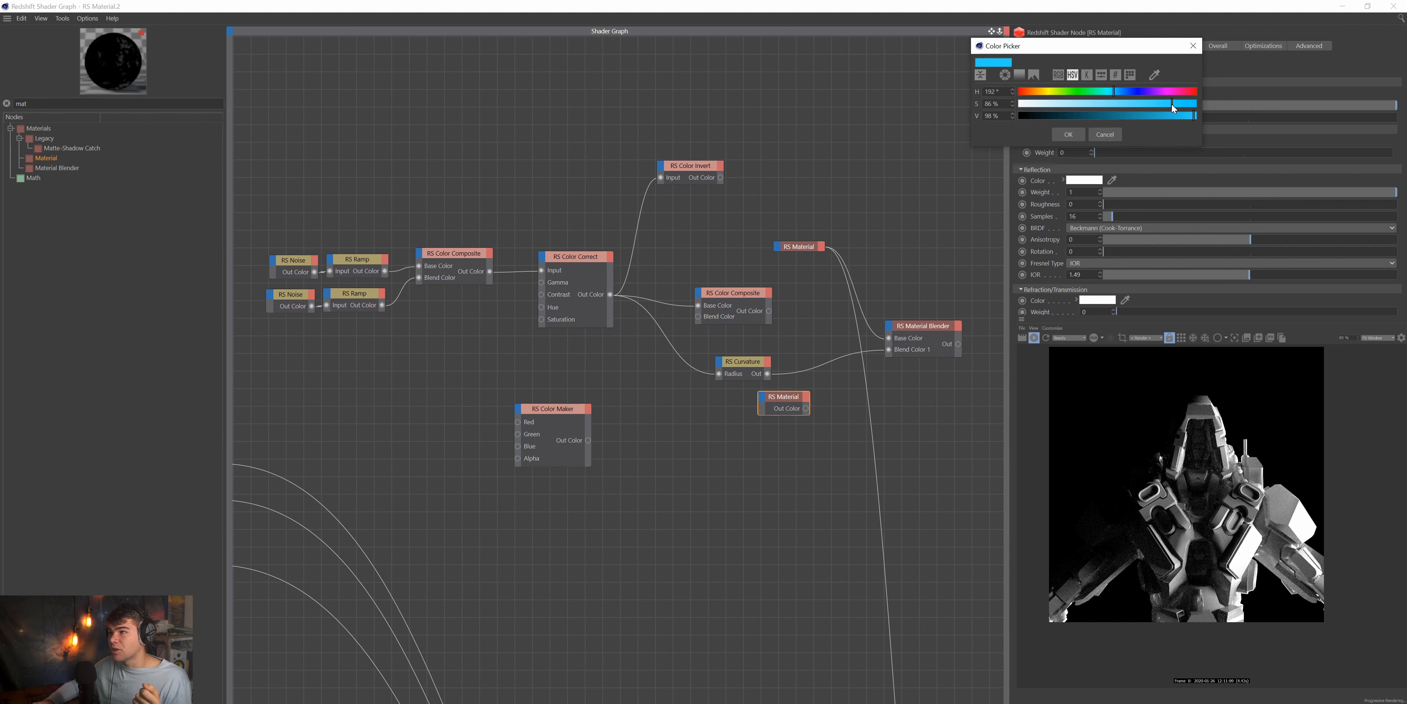
left_click(1069, 135)
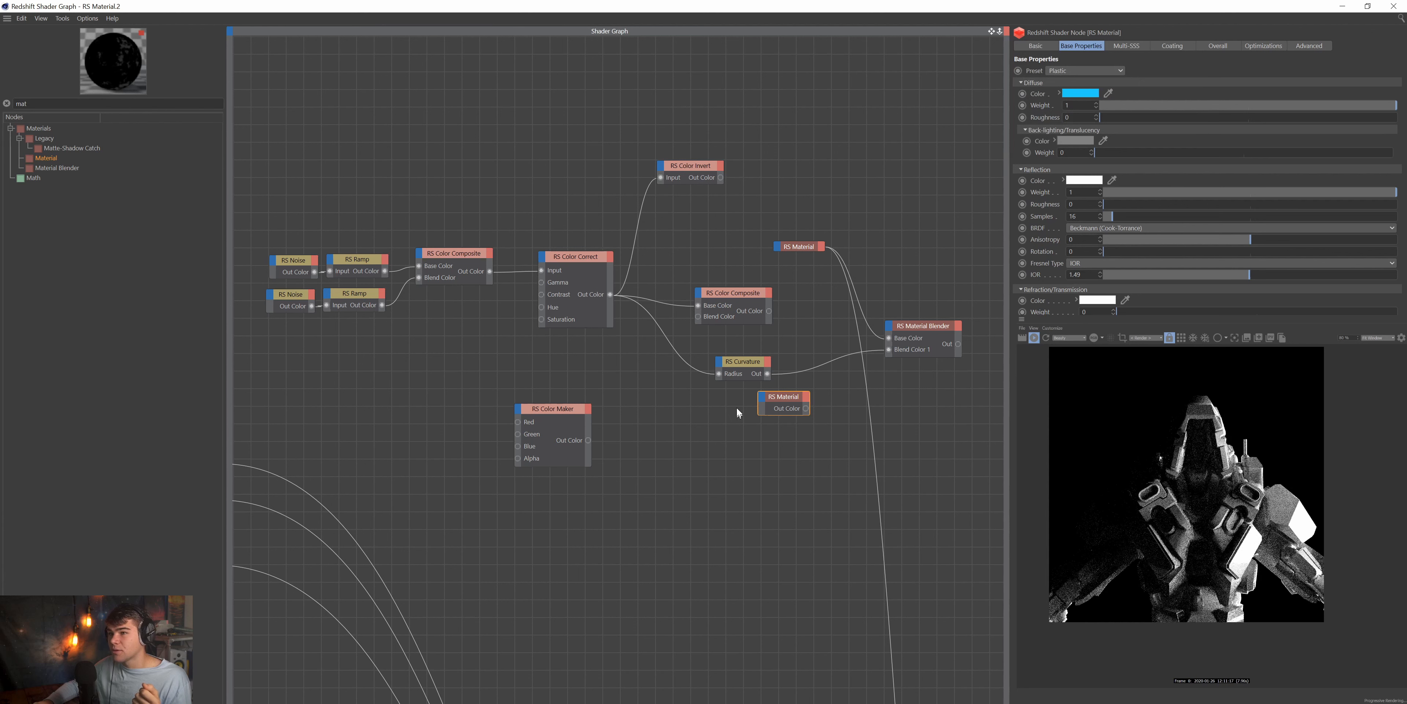
Connect the blue RS Material to Layer Color 1 of RS Material Blender and preview the blender's output.
left_click_drag(742, 369, 901, 340)
left_click(960, 347)
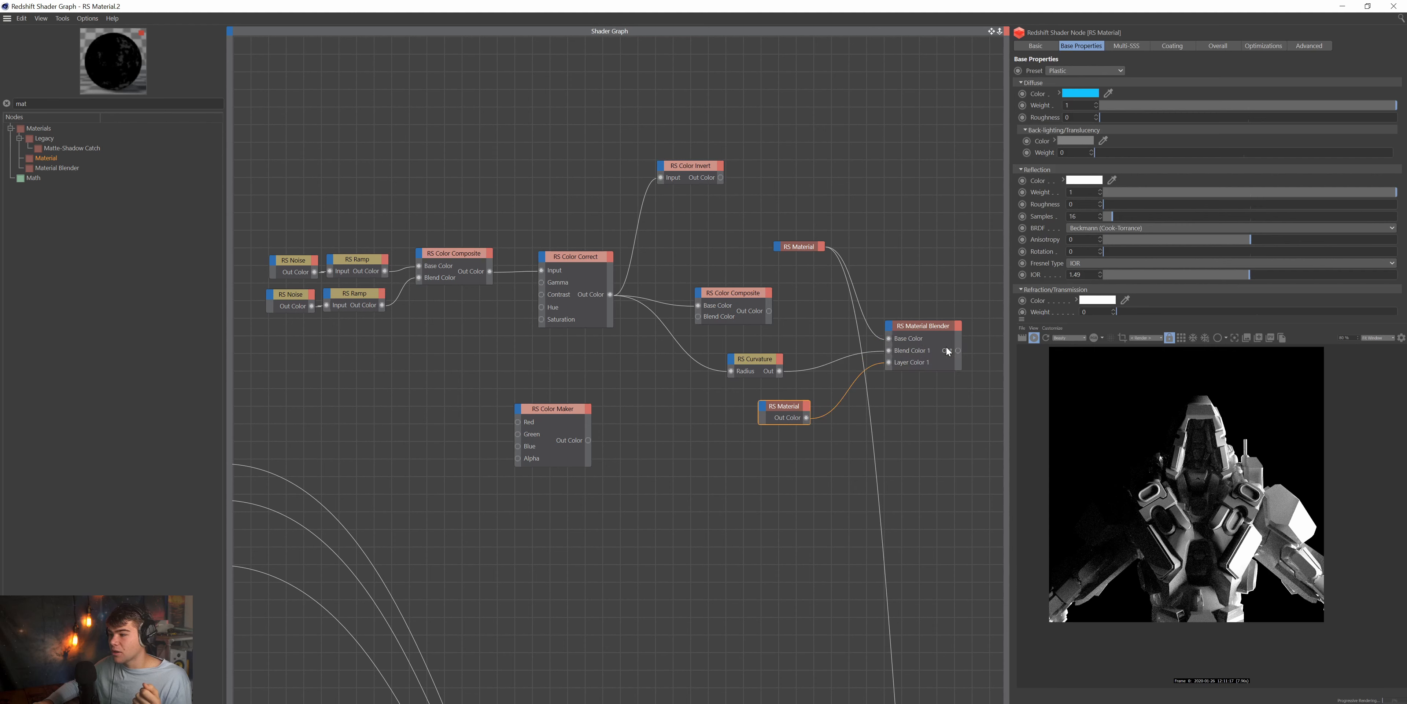
left_click(922, 344)
left_click_drag(922, 342, 926, 352)
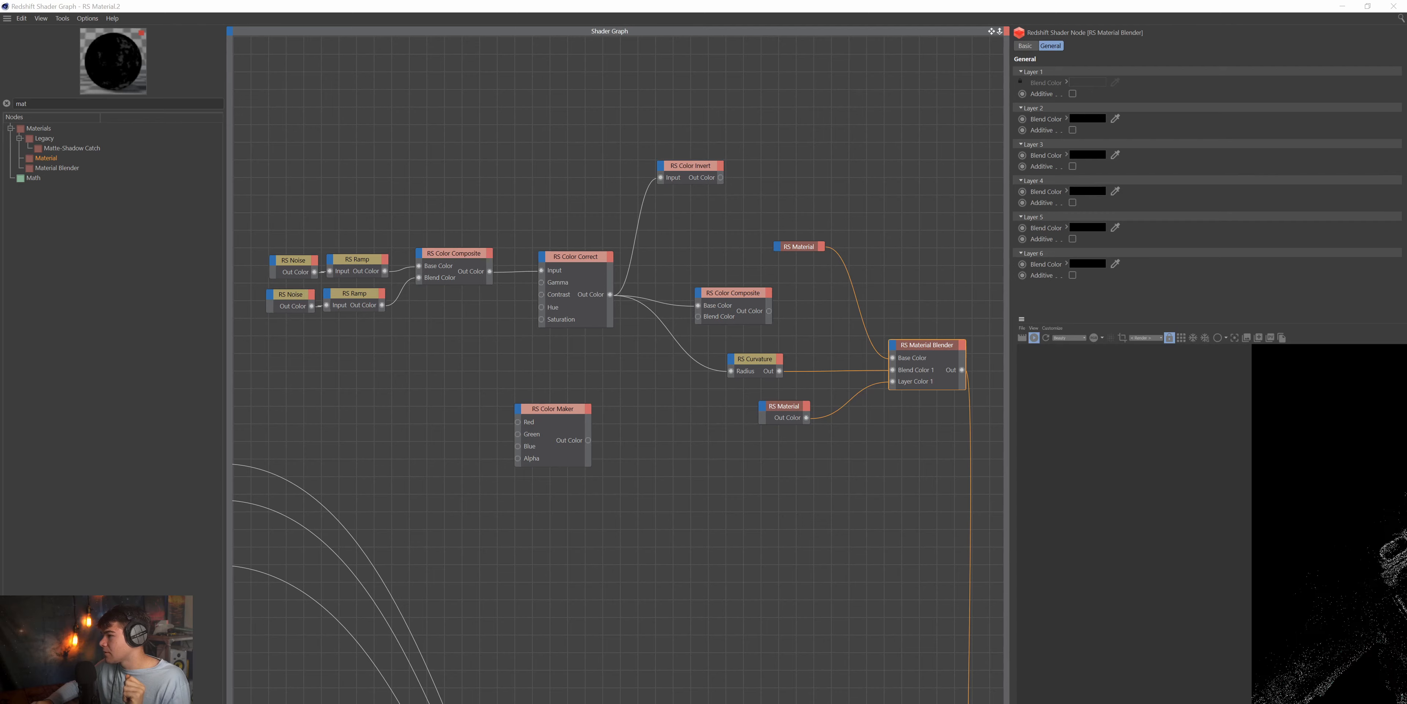
Maximize the Redshift RenderView and examine the blended material on the model's upper body up close.
left_click_drag(1377, 105, 716, 101)
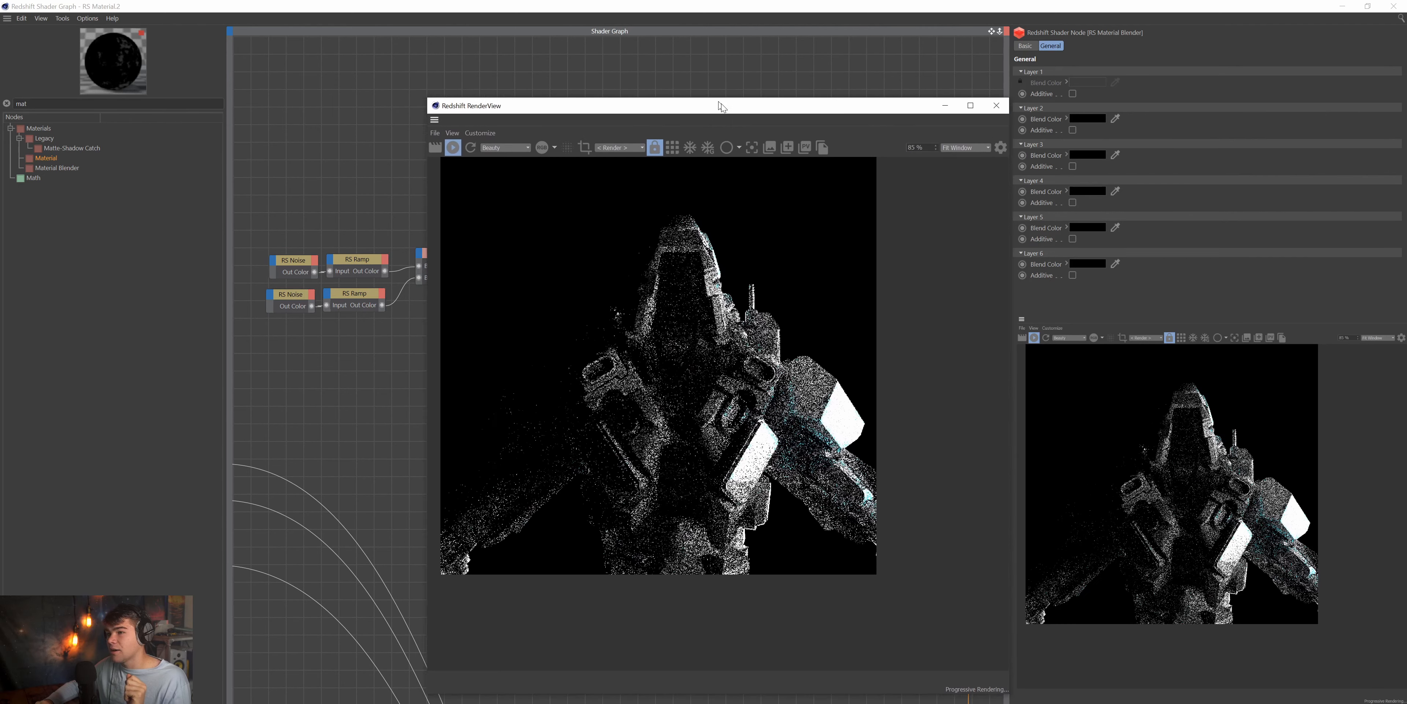
key("super+Up")
scroll(1062, 146, "up", 5)
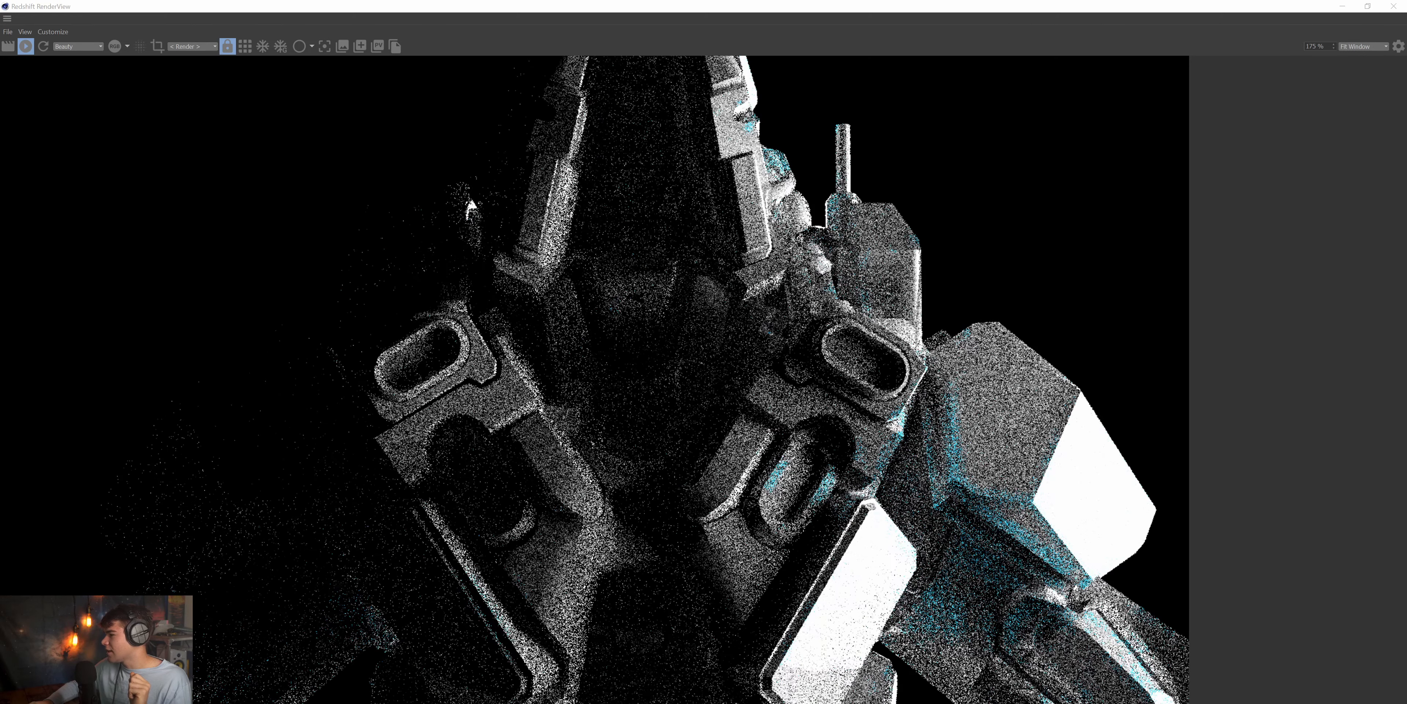
Limit the render preview to a region around the model's shoulder and the white-lit panels beside it.
scroll(928, 518, "up", 2)
scroll(929, 518, "down", 5)
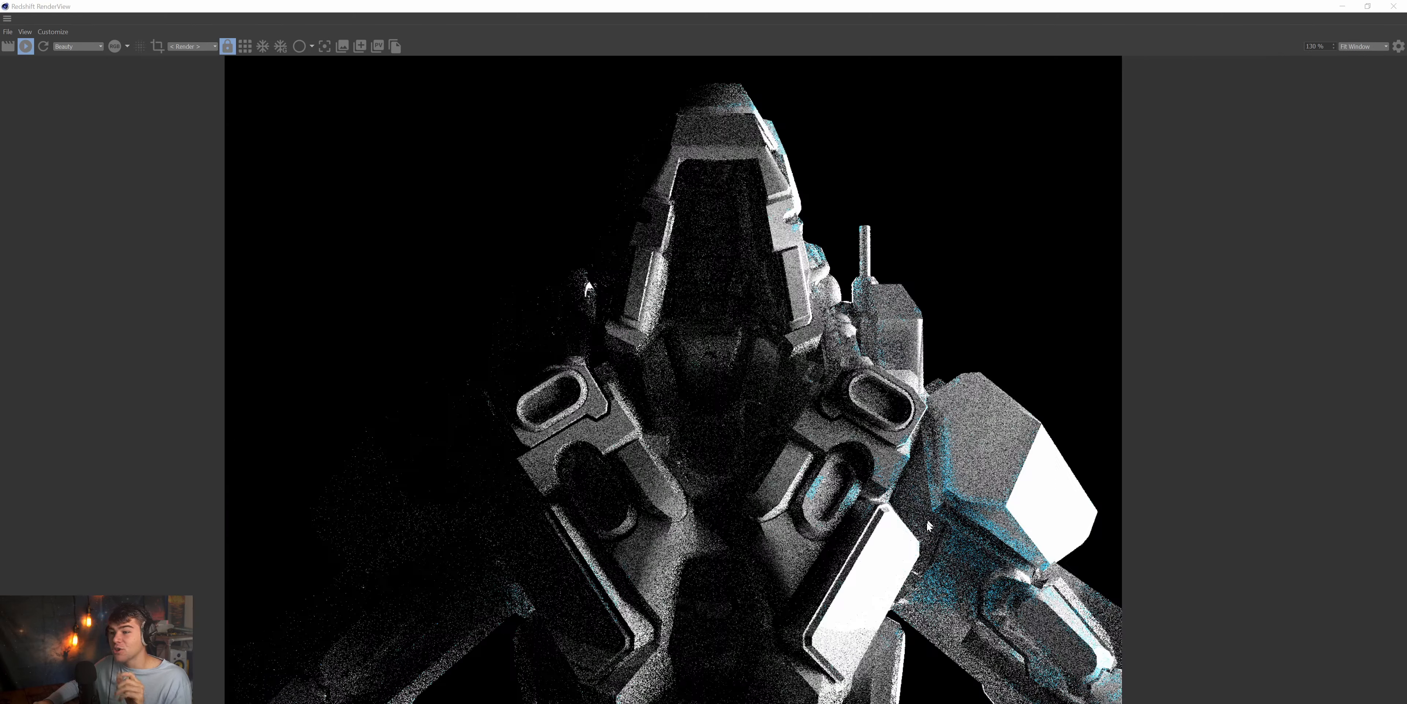
scroll(937, 453, "up", 6)
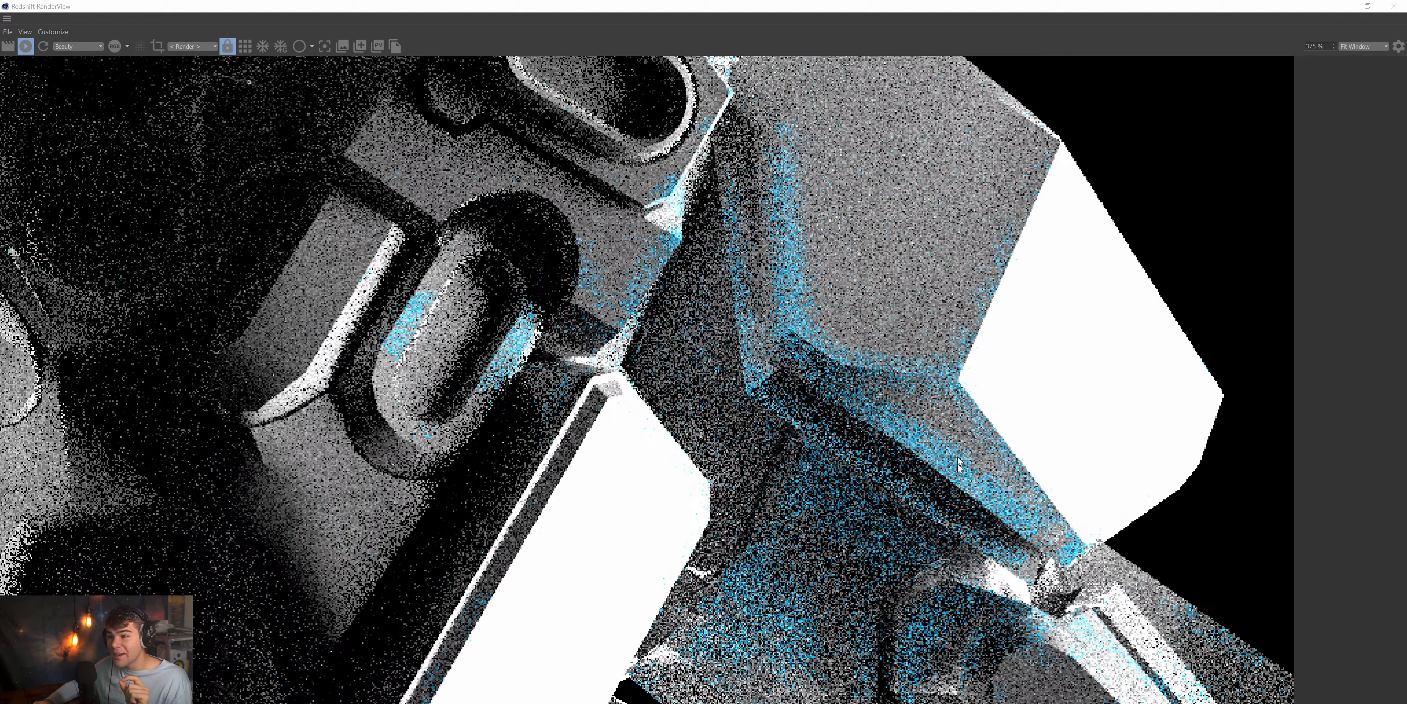
left_click(157, 46)
left_click_drag(565, 210, 1169, 660)
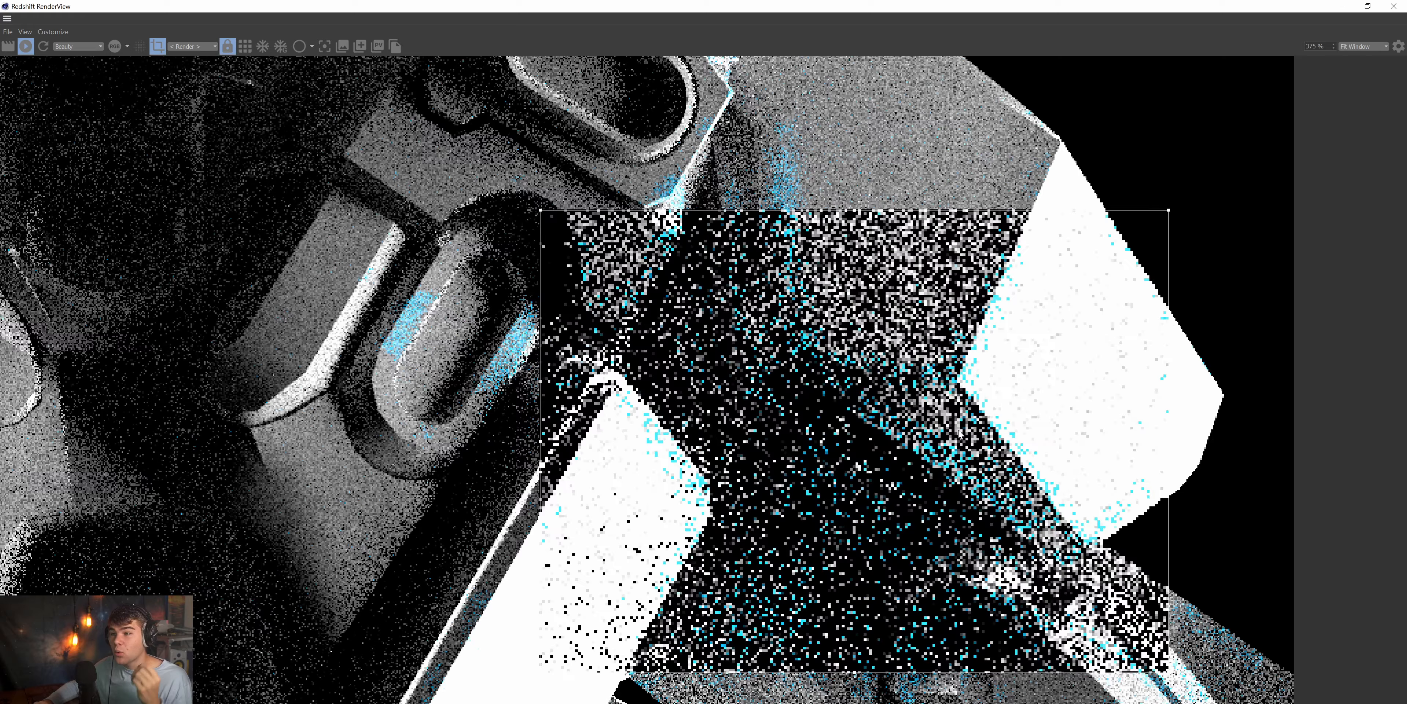
scroll(960, 433, "down", 4)
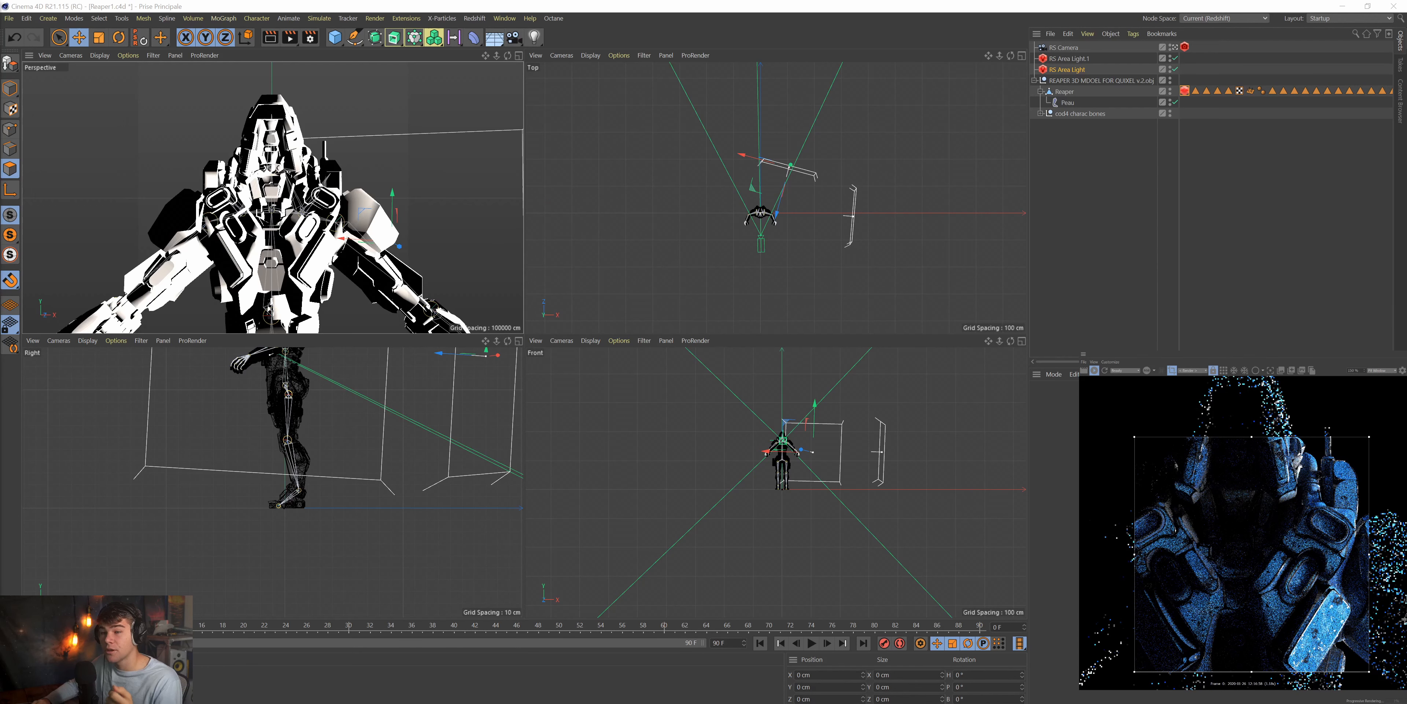
Create a new Redshift Material.
left_click(45, 659)
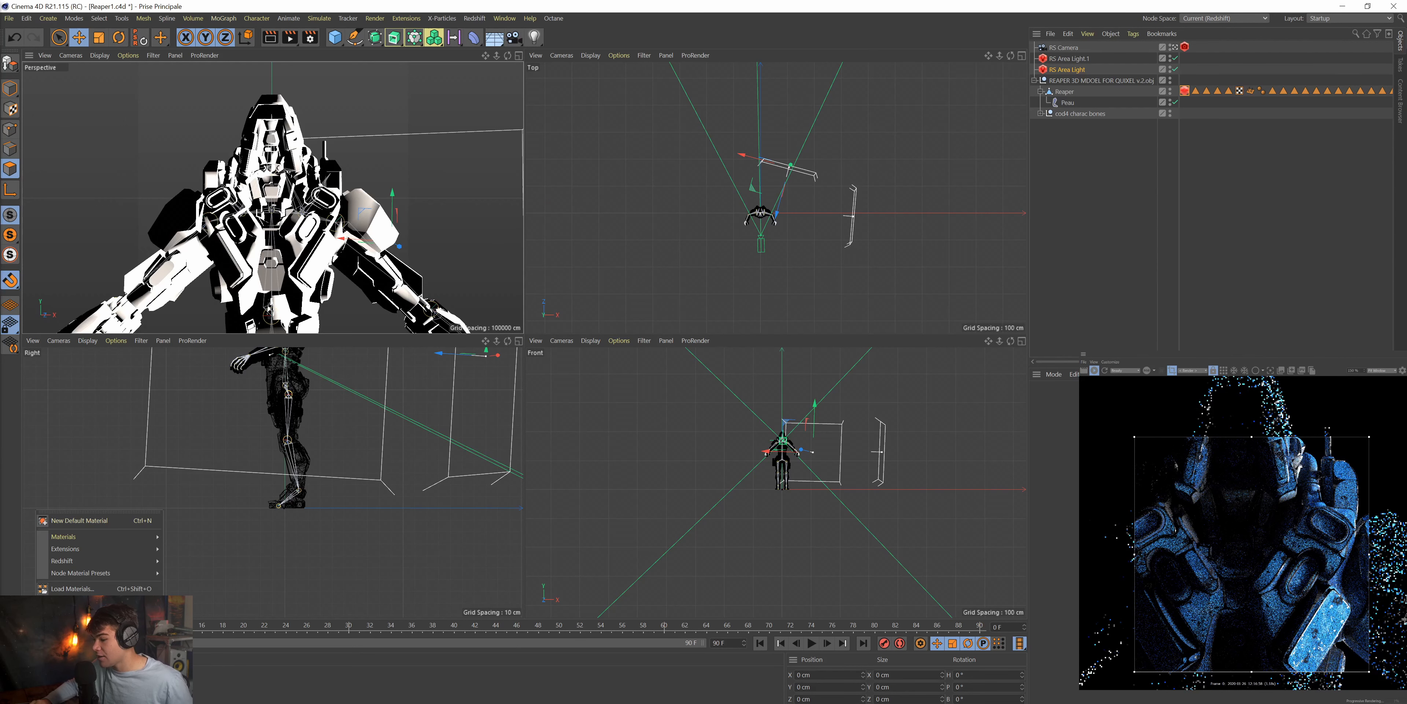
mouse_move(144, 538)
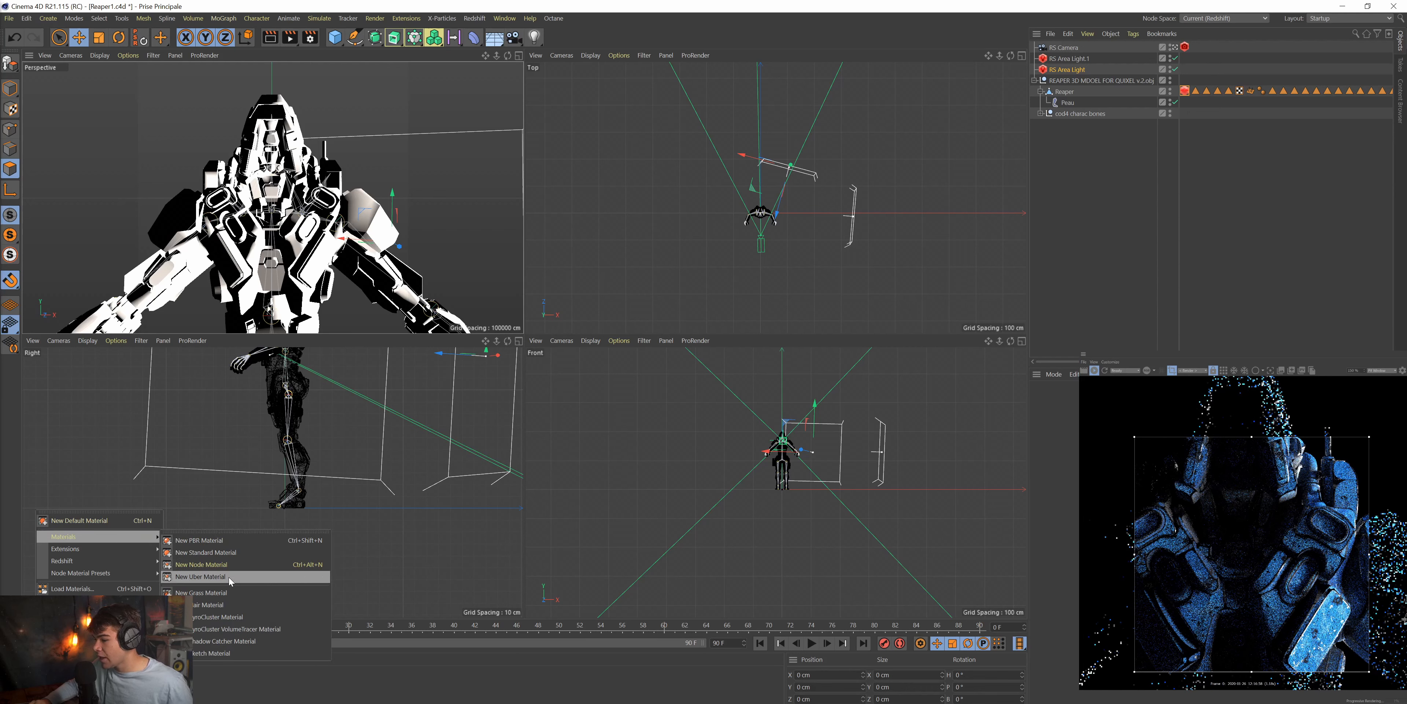
mouse_move(148, 560)
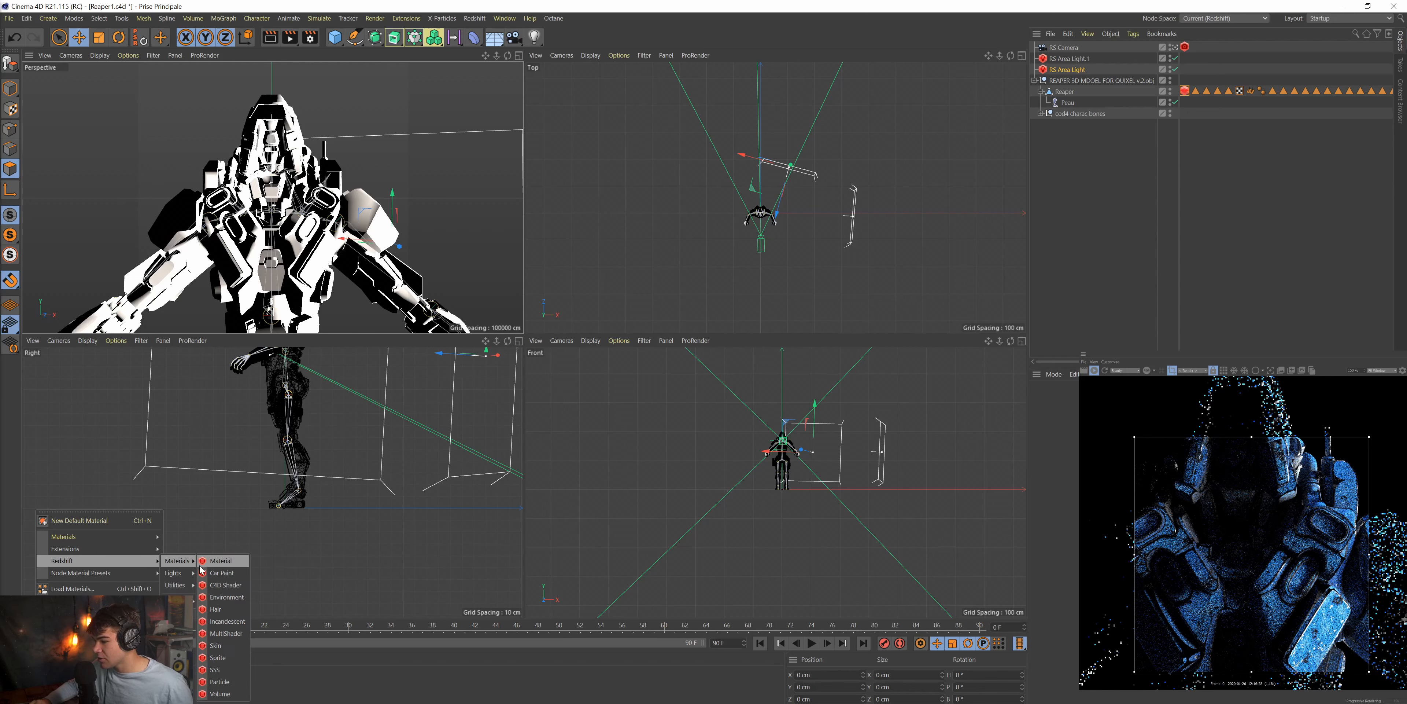
left_click(220, 565)
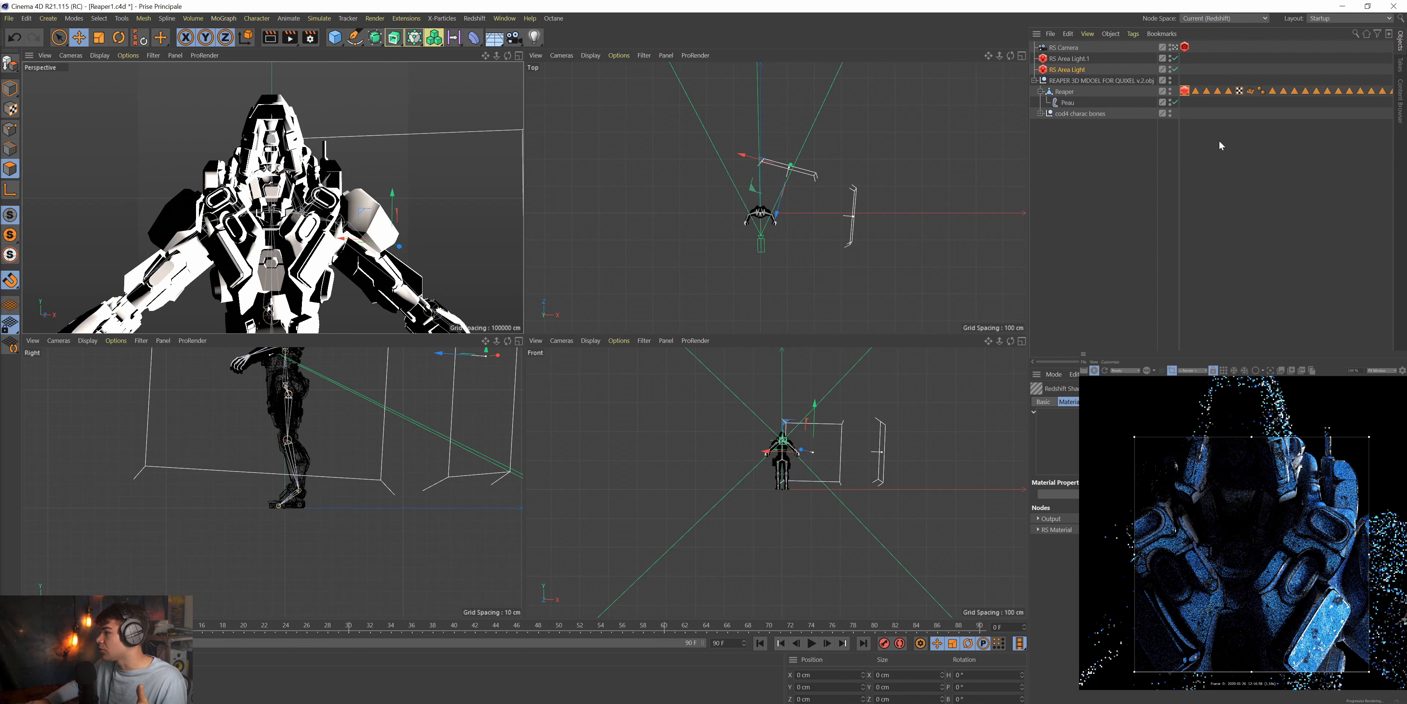
Delete the last two material tags from the Reaper object and assign the gray default RS Material to it instead.
left_click_drag(1026, 186, 598, 186)
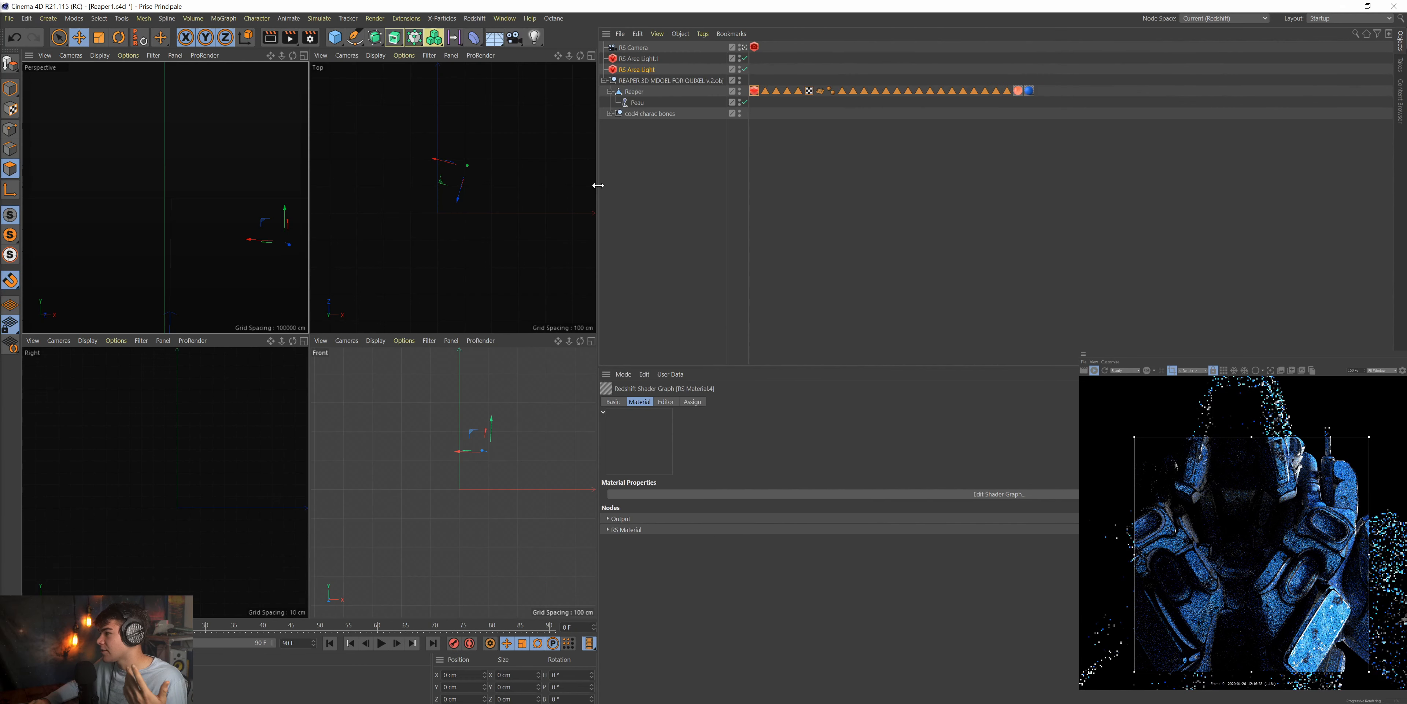
left_click(1029, 91)
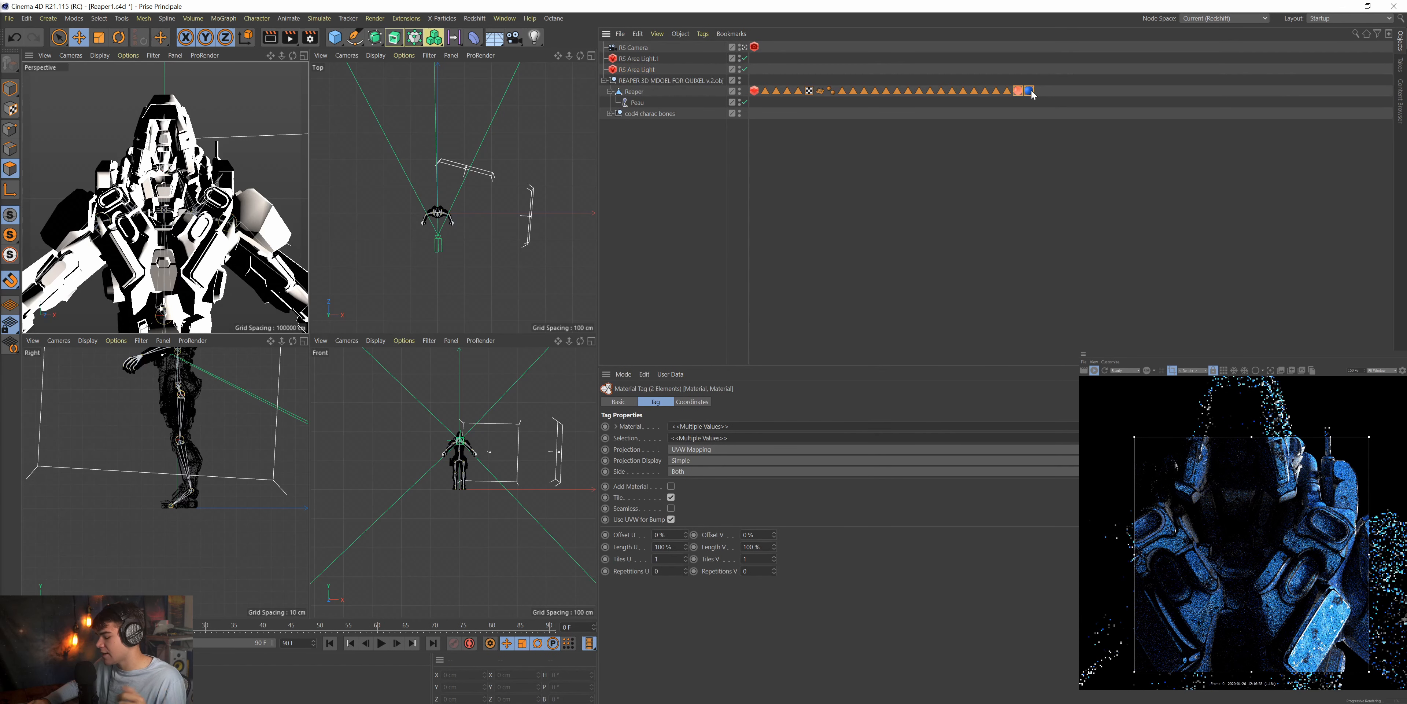
key("Delete")
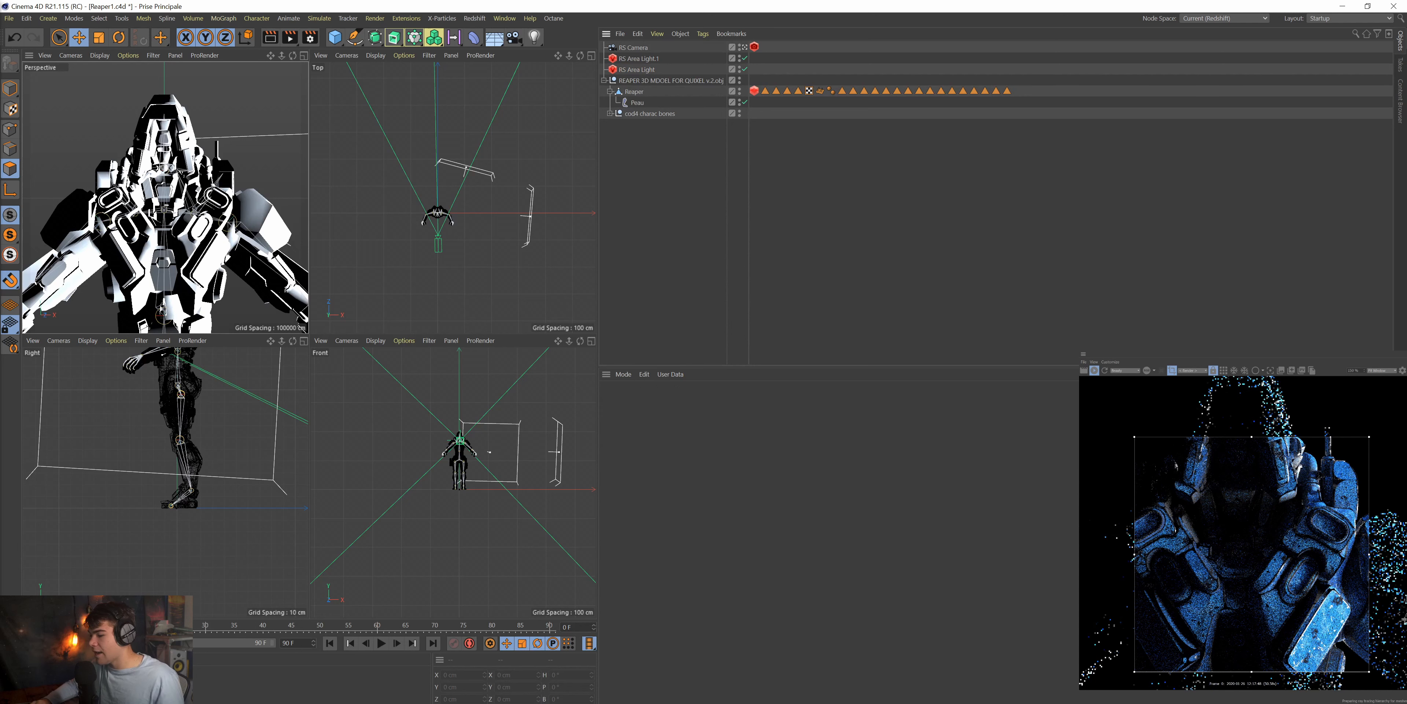
left_click_drag(142, 680, 640, 93)
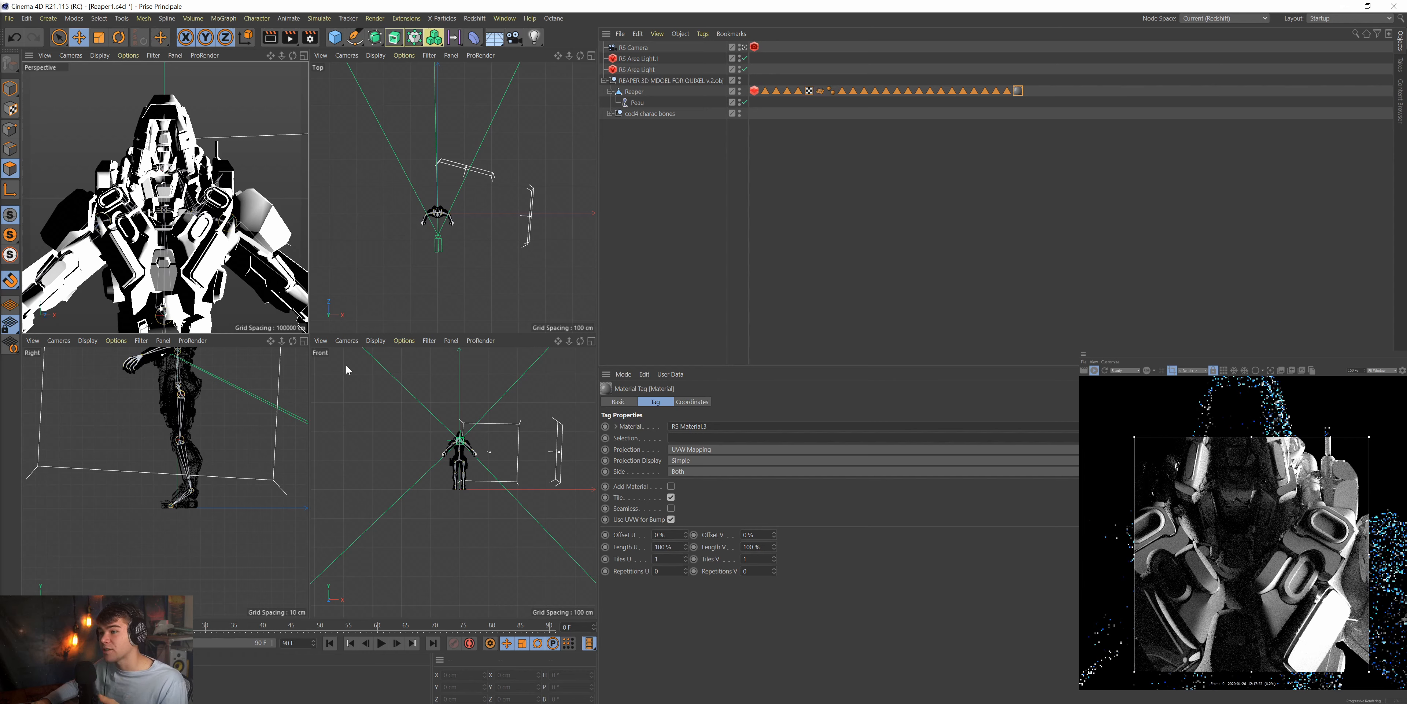
scroll(1187, 524, "down", 5)
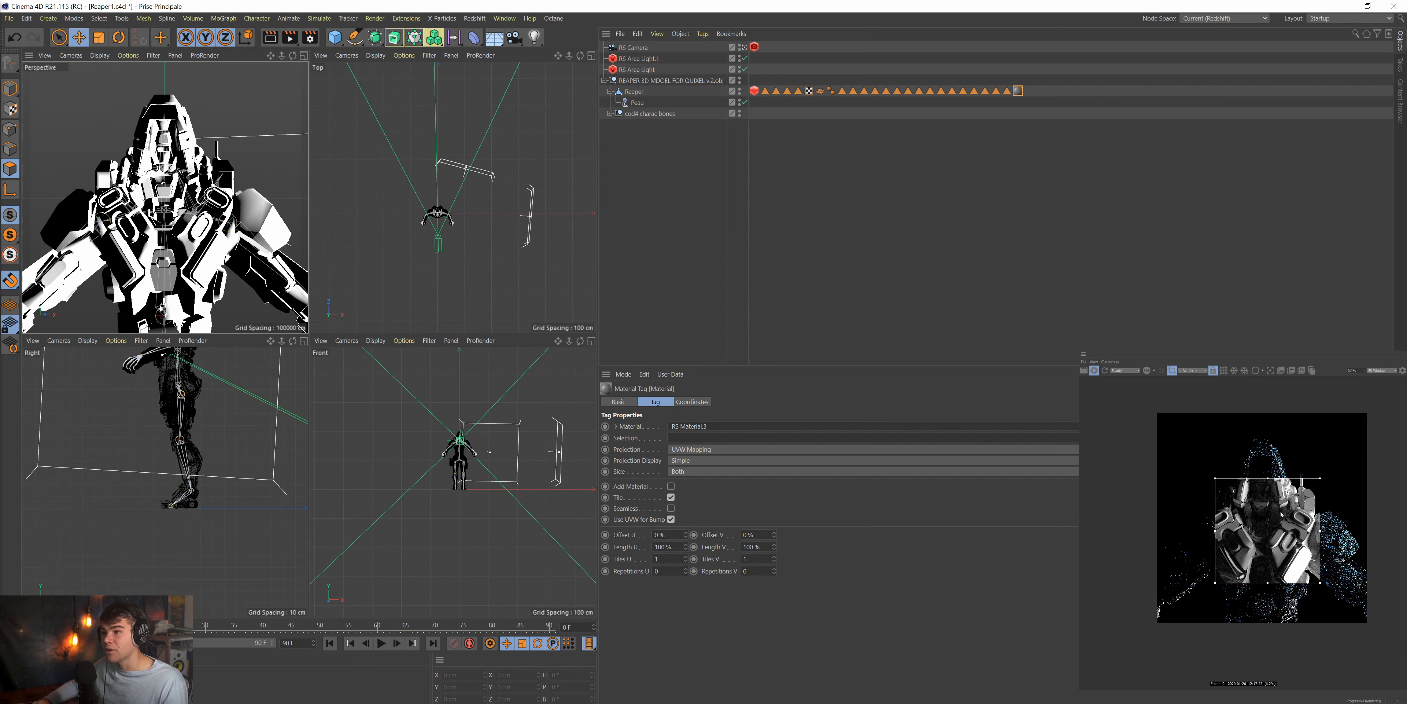
scroll(1281, 513, "up", 4)
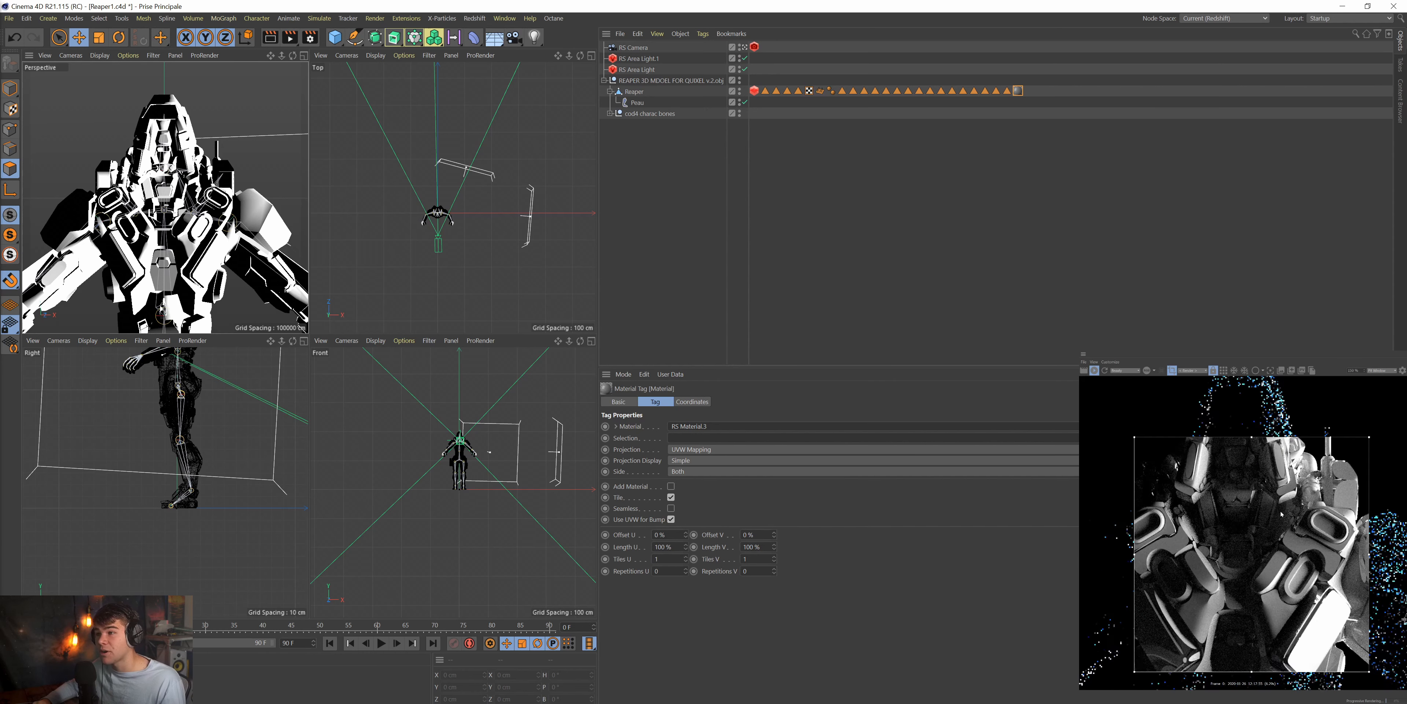
scroll(1282, 513, "down", 3)
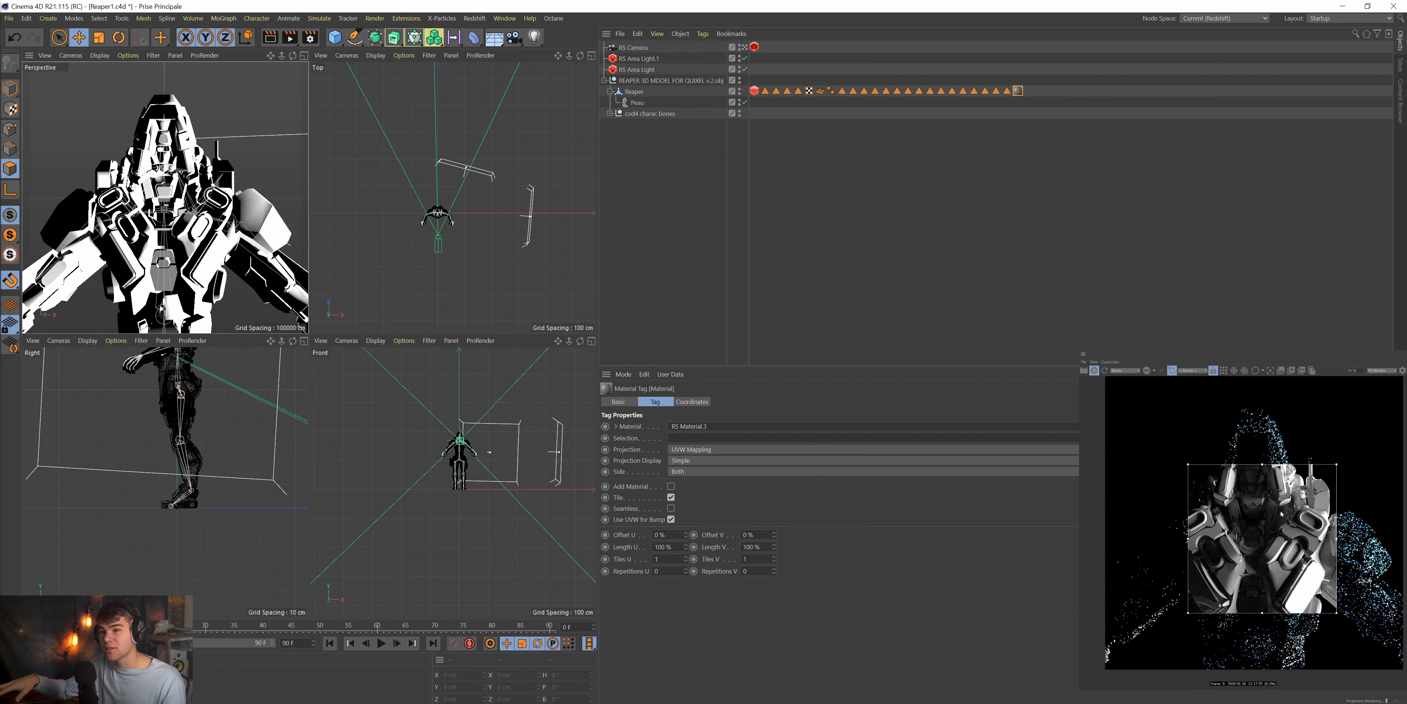
scroll(1269, 541, "up", 3)
scroll(1281, 455, "down", 5)
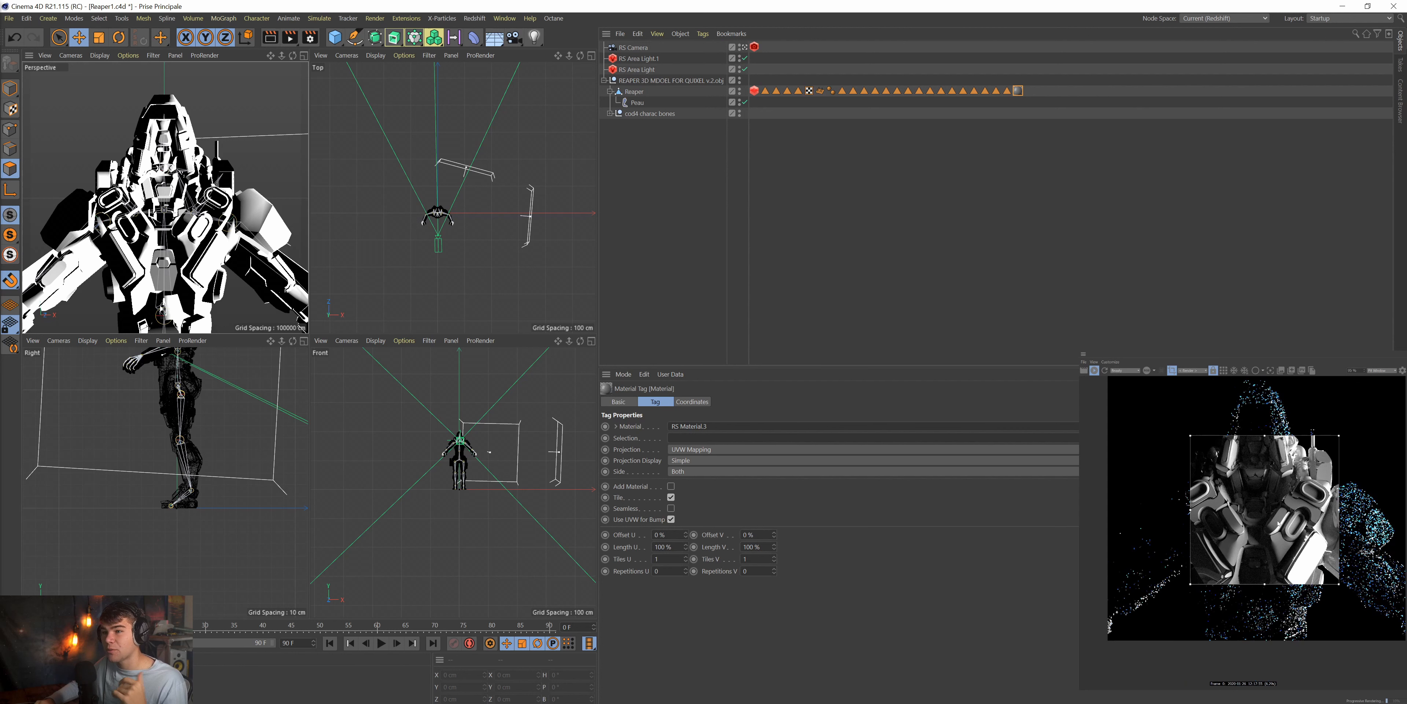
scroll(1280, 457, "up", 4)
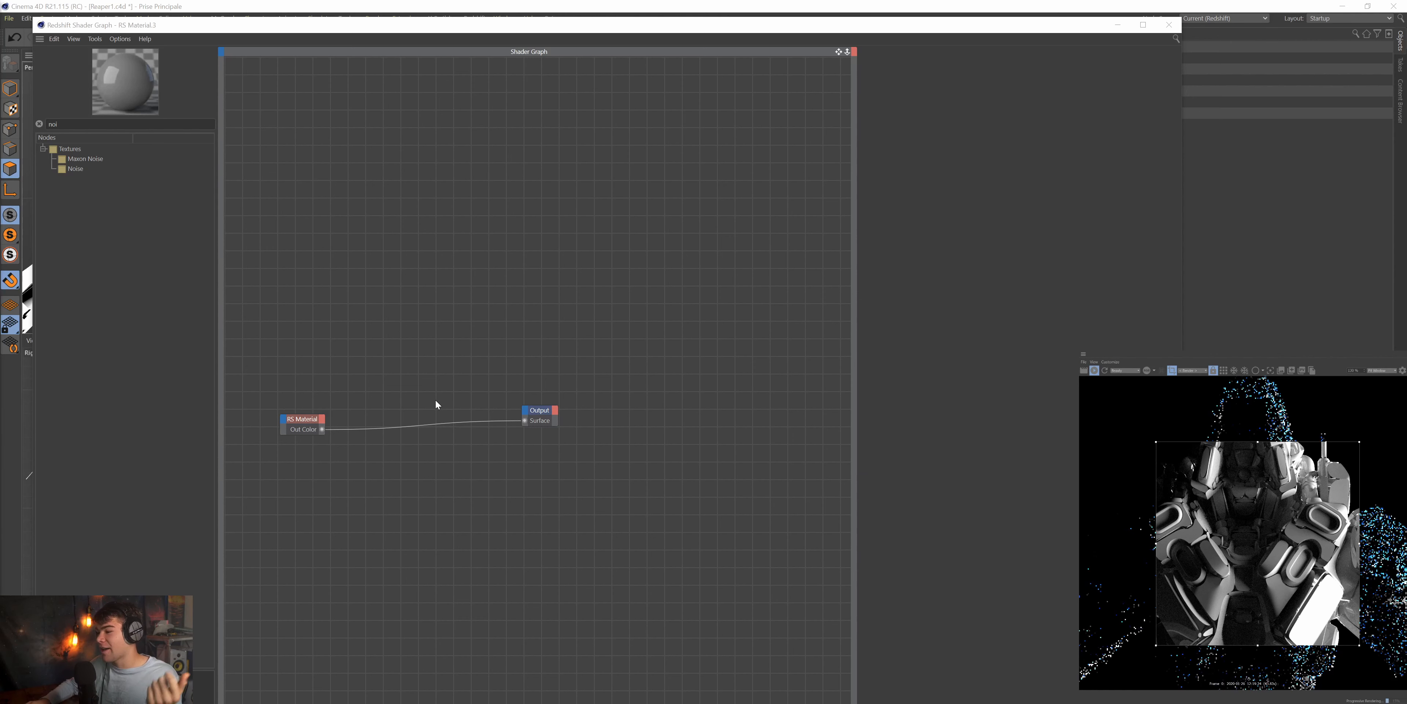
Shift the RS Material node toward the Output node and add an RS Noise node above it.
left_click(303, 415)
left_click_drag(303, 415, 347, 389)
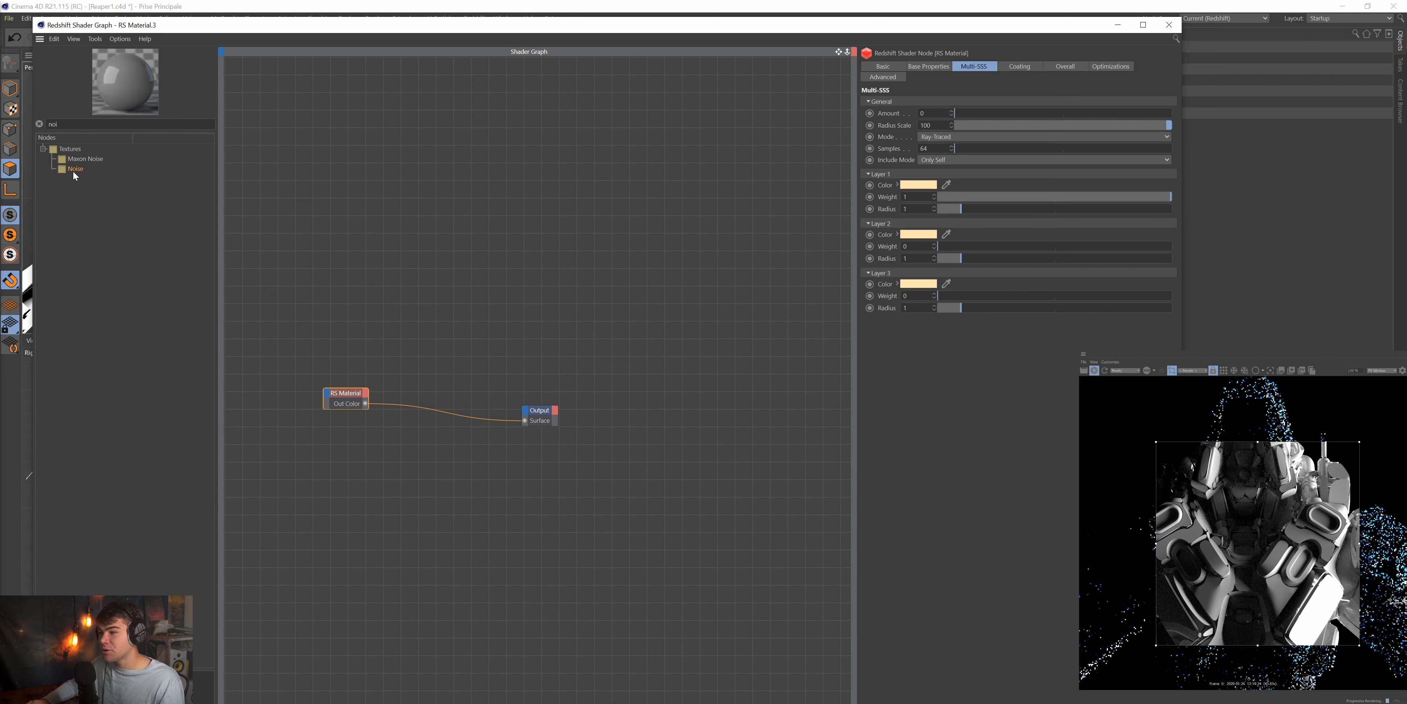
left_click_drag(75, 174, 409, 259)
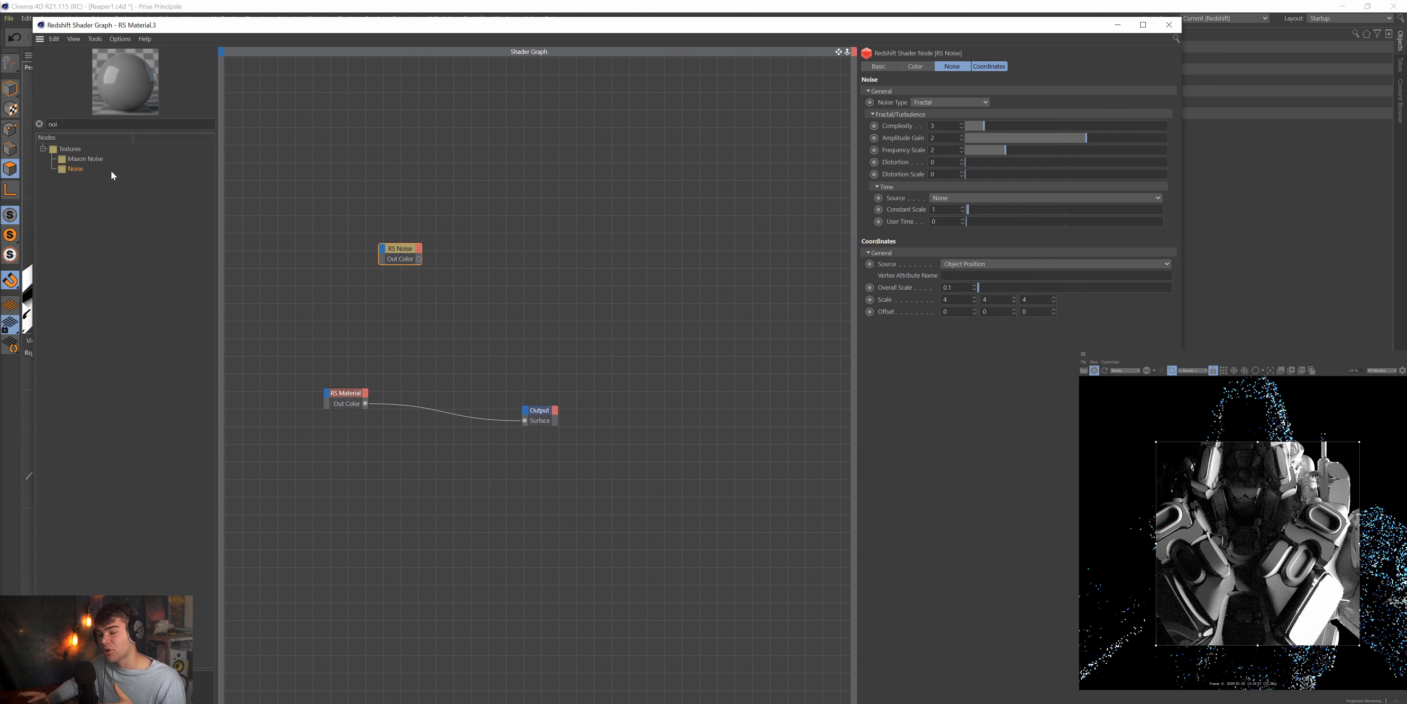
Move RS Noise directly above RS Material and add an RS Ramp node to the right of RS Noise.
left_click_drag(82, 125, 1, 124)
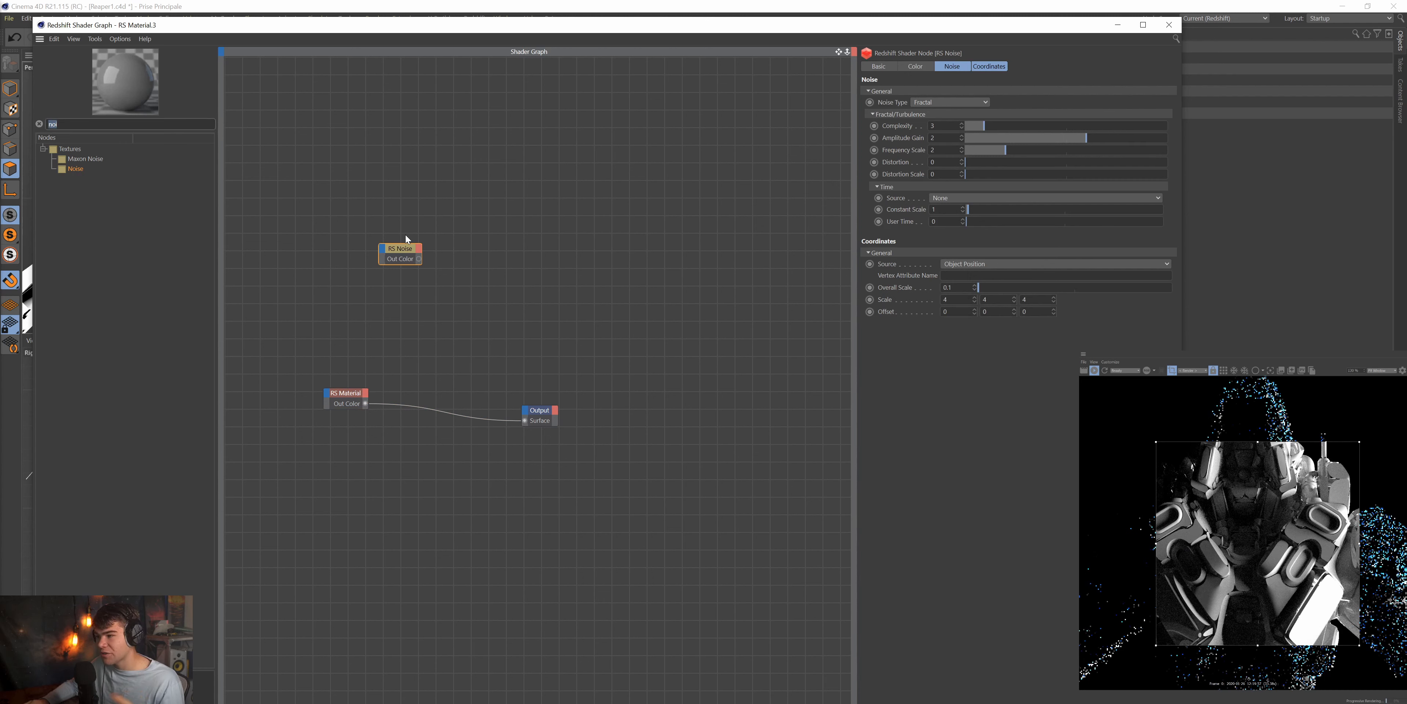
left_click(101, 165)
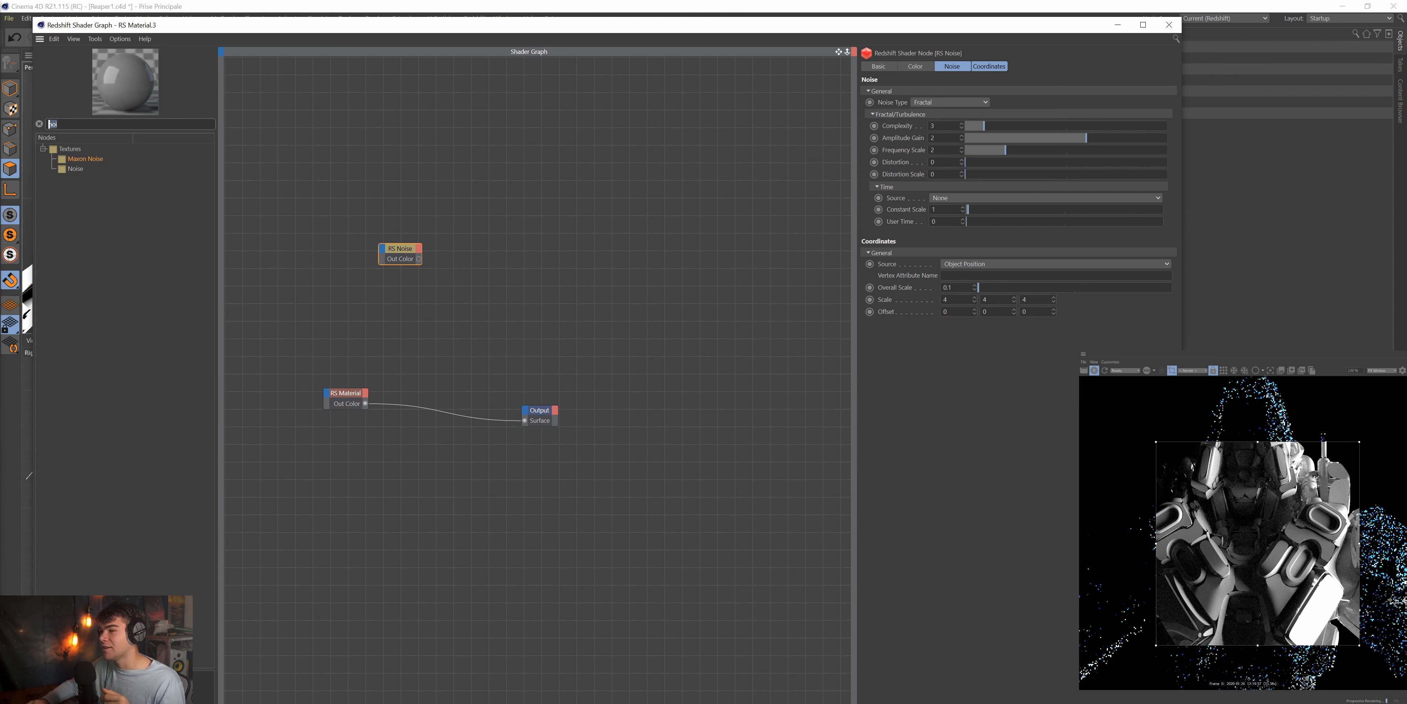
left_click(39, 125)
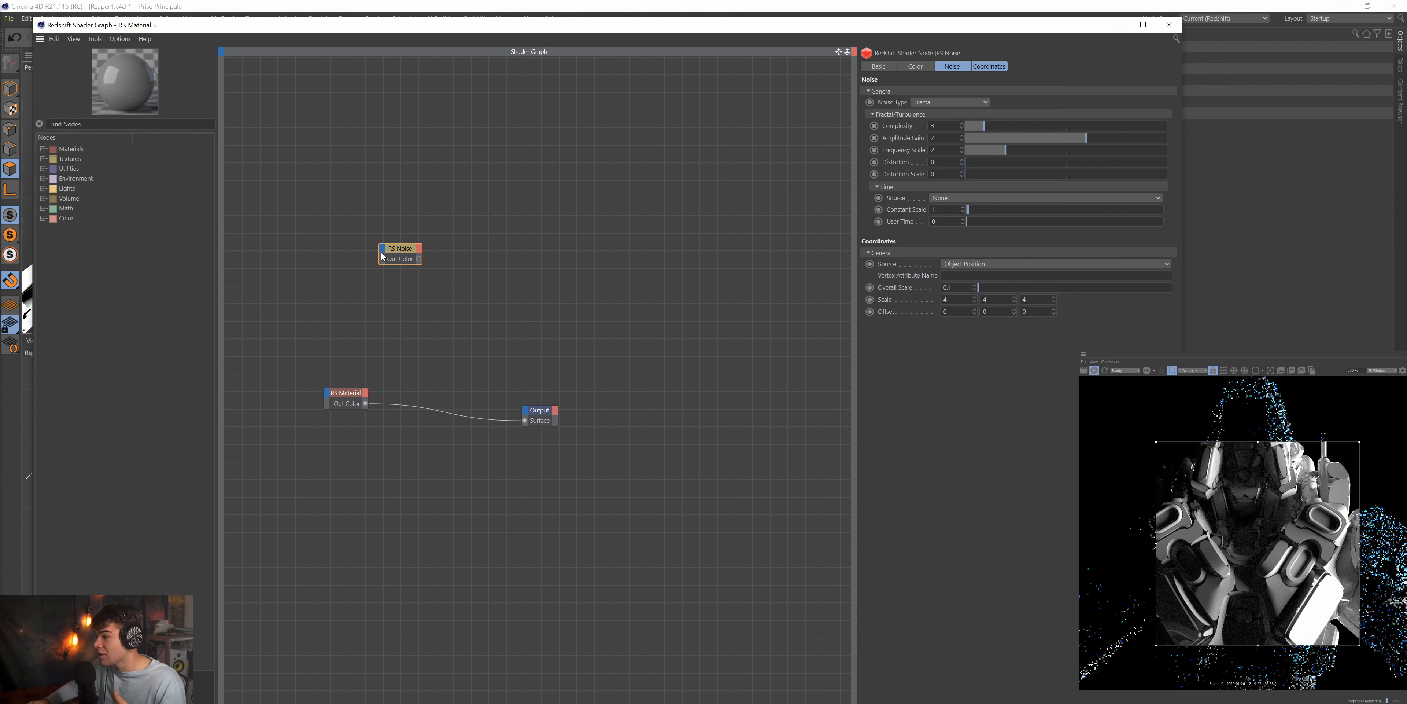
left_click_drag(397, 264, 348, 358)
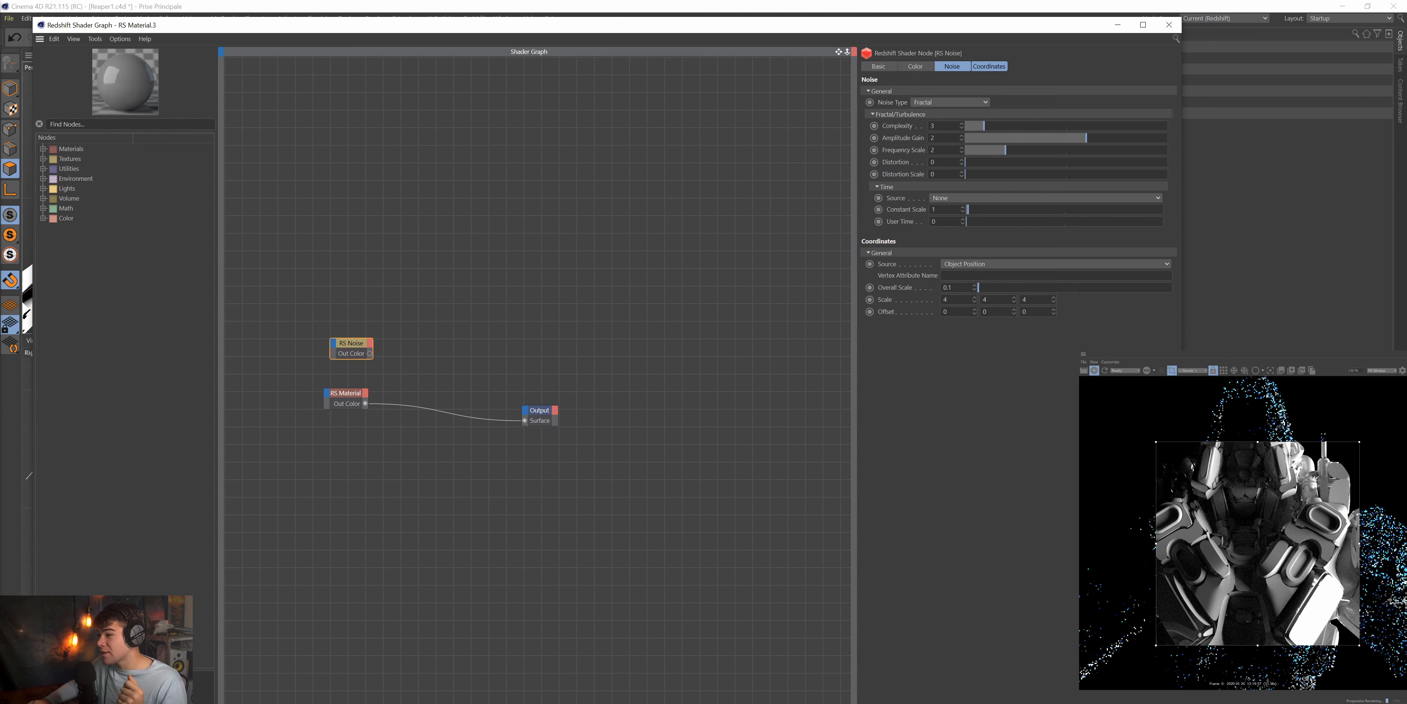
type("ram")
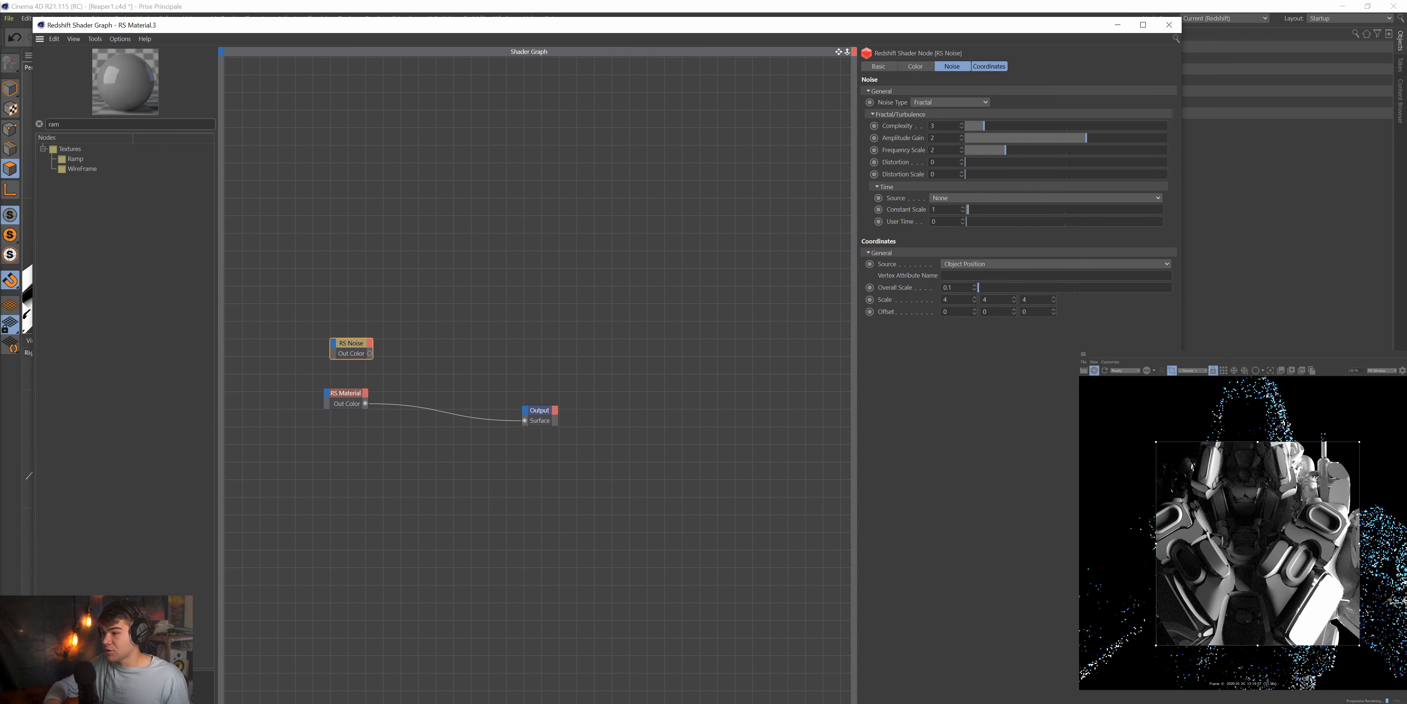
left_click_drag(75, 159, 410, 345)
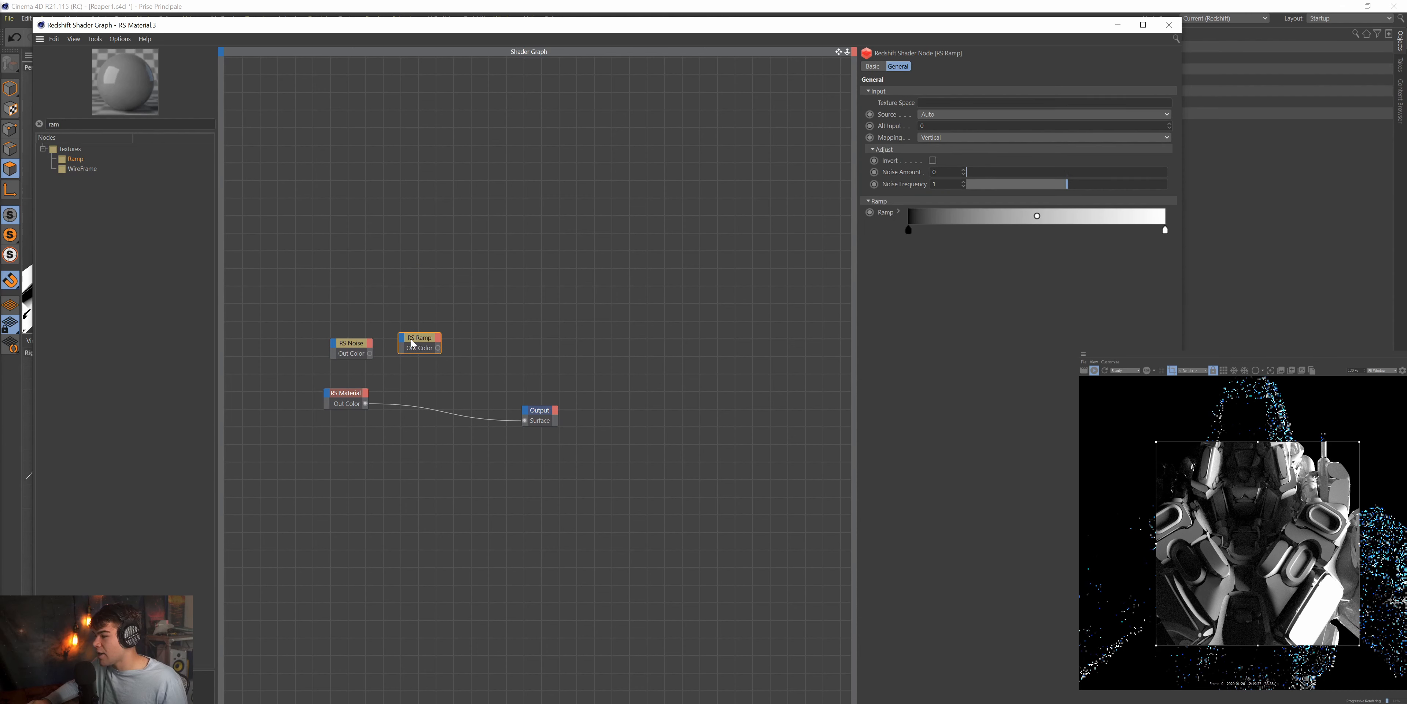
Review the RS Noise node's noise settings and its color and remap settings.
left_click(351, 344)
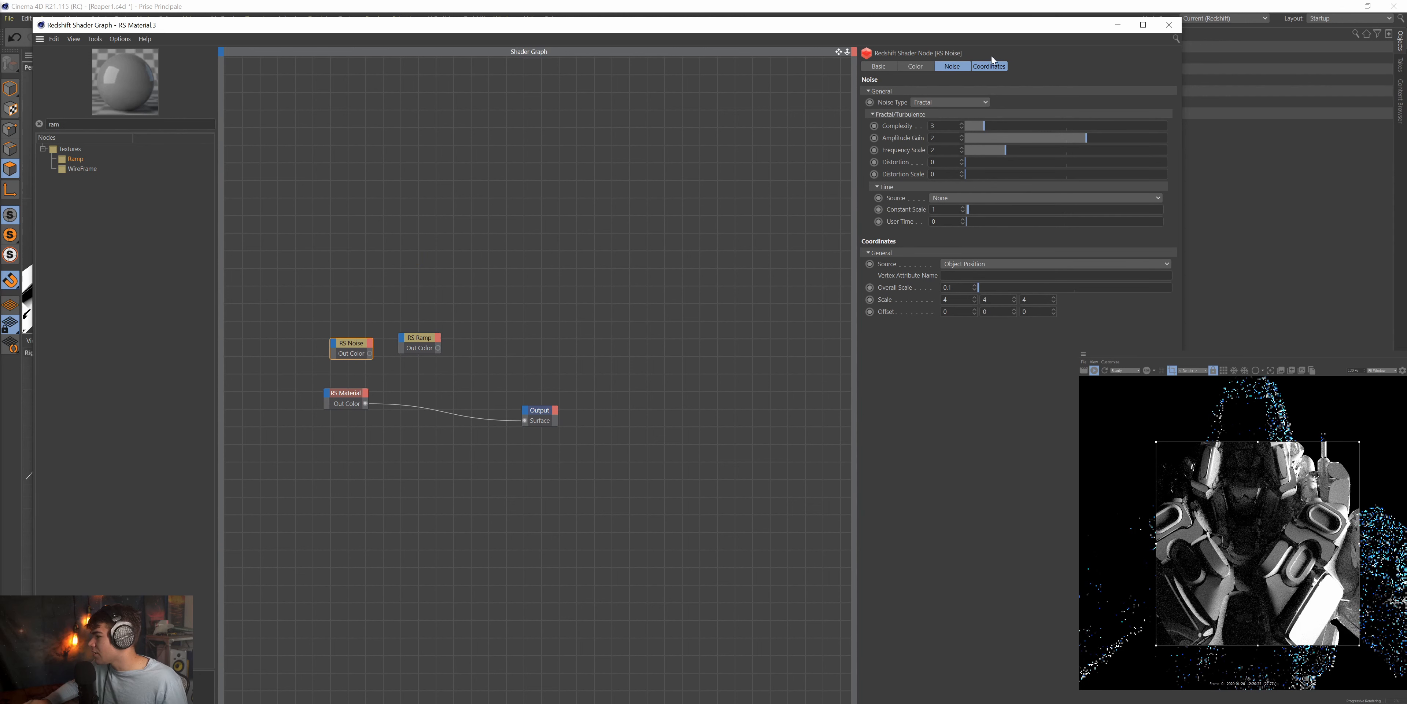
left_click(951, 66)
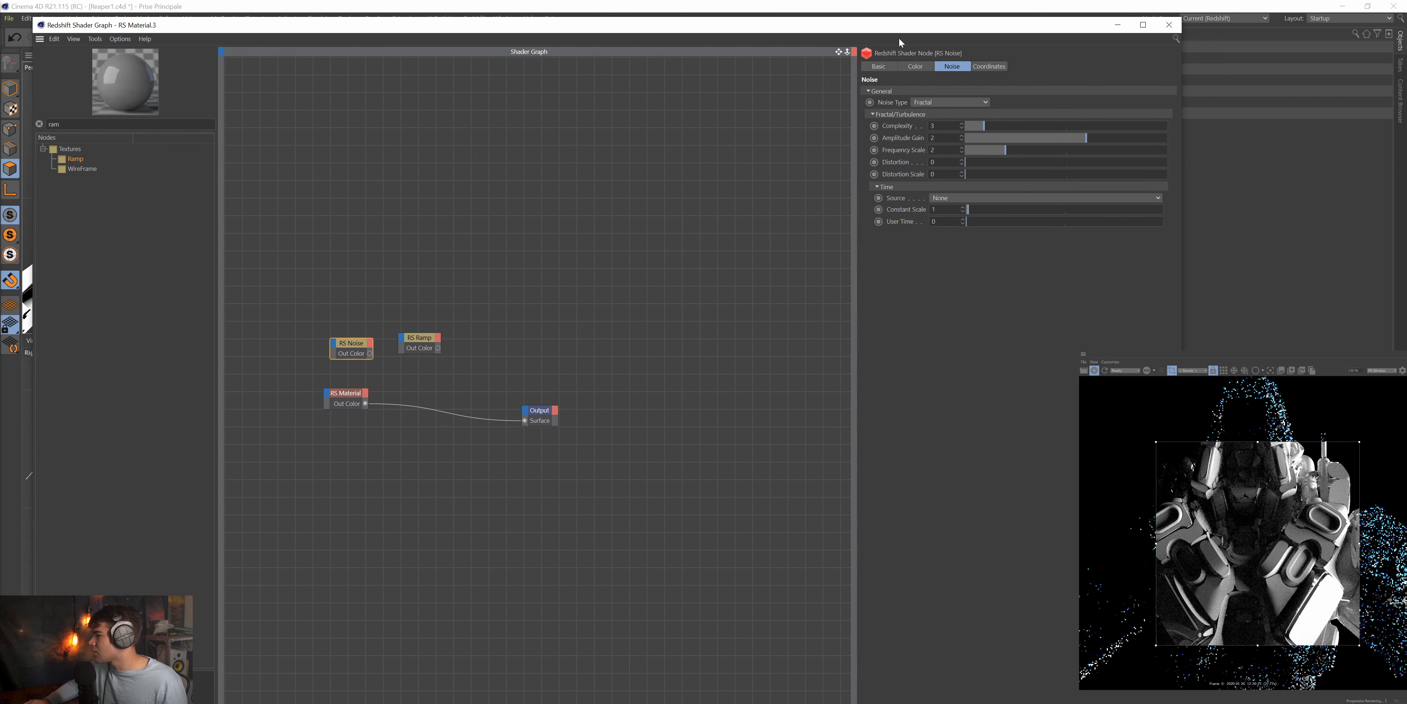
left_click(915, 66)
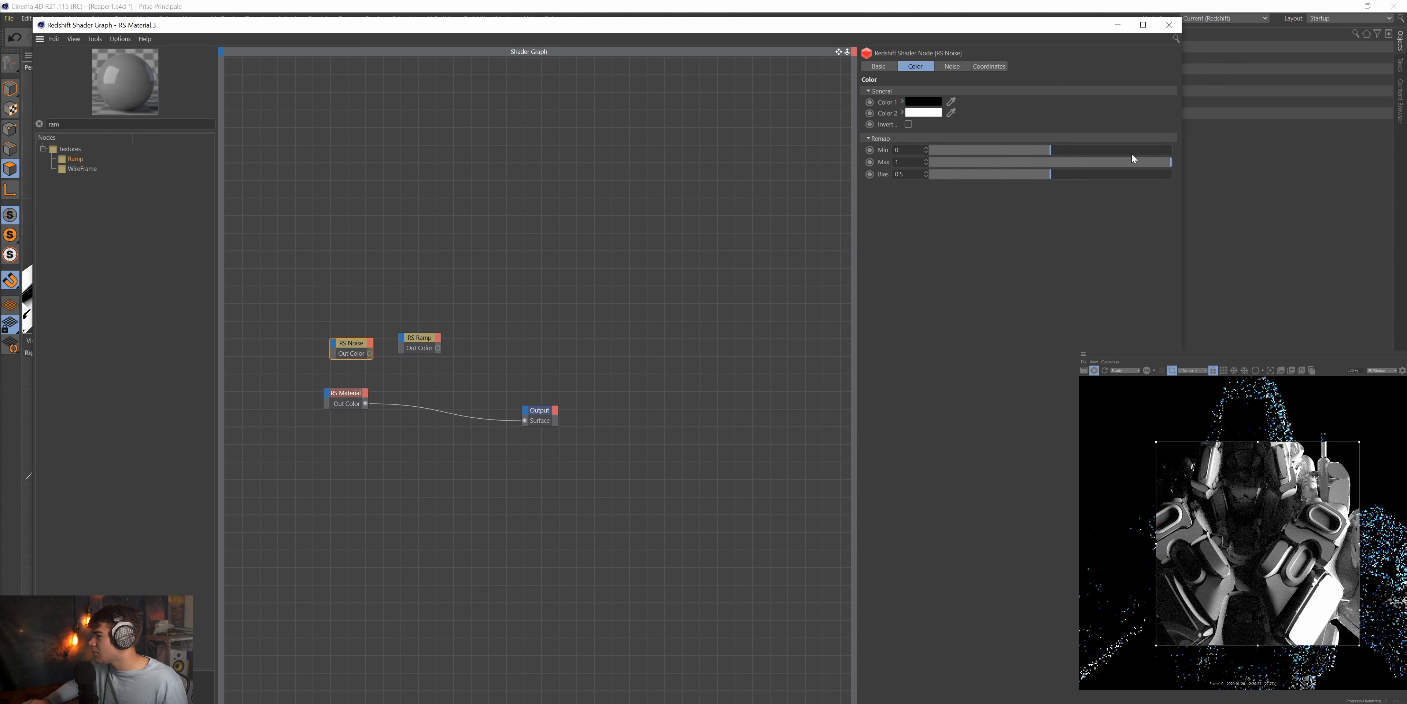
Shift RS Noise and RS Ramp farther left so they sit side by side above RS Material.
left_click_drag(416, 342, 403, 376)
left_click(414, 360)
left_click_drag(475, 309, 299, 350)
left_click(353, 341)
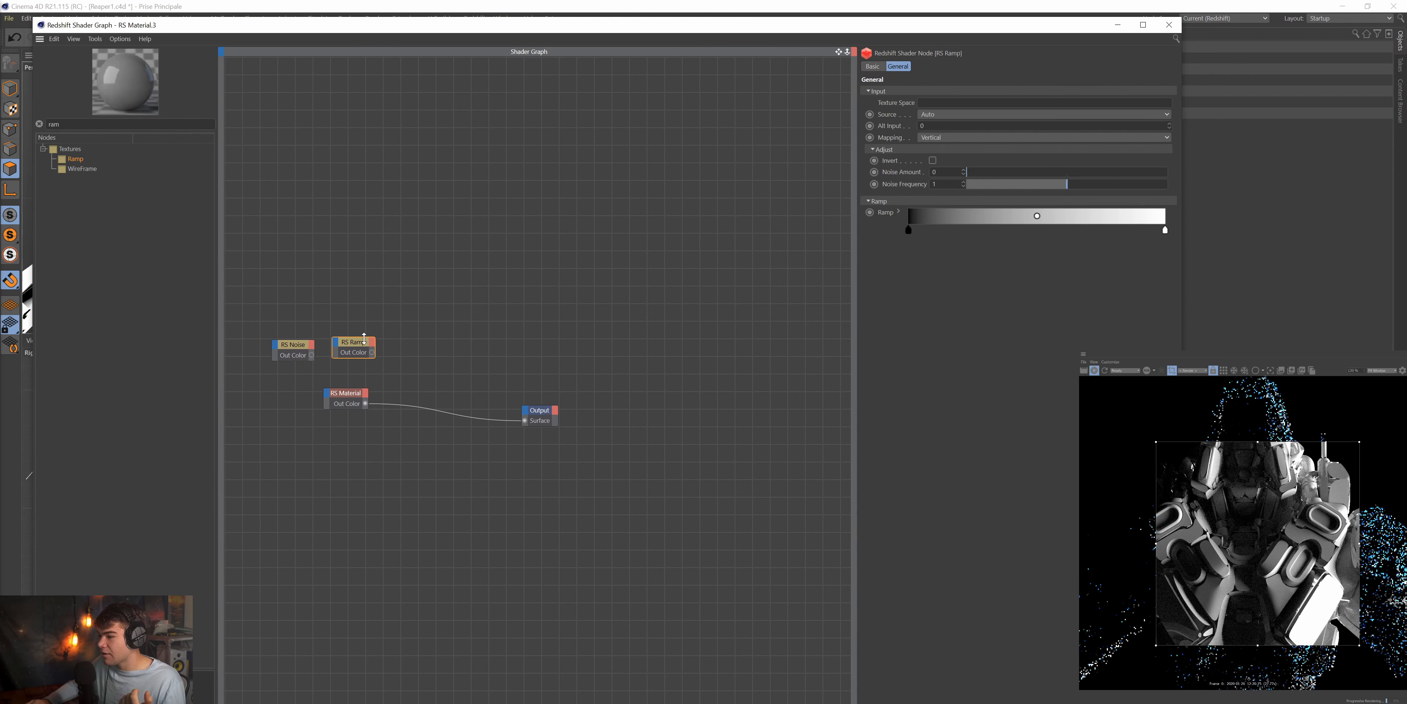
left_click(293, 344)
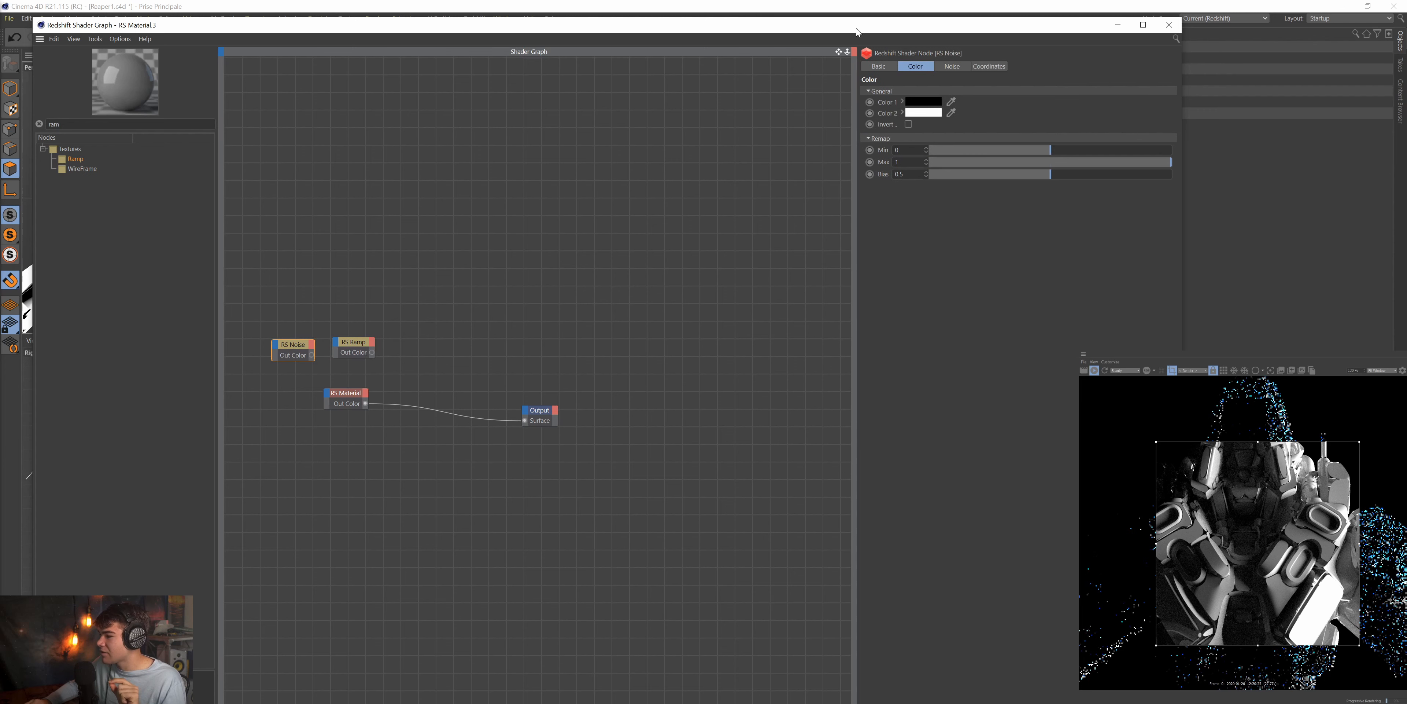
left_click(336, 355)
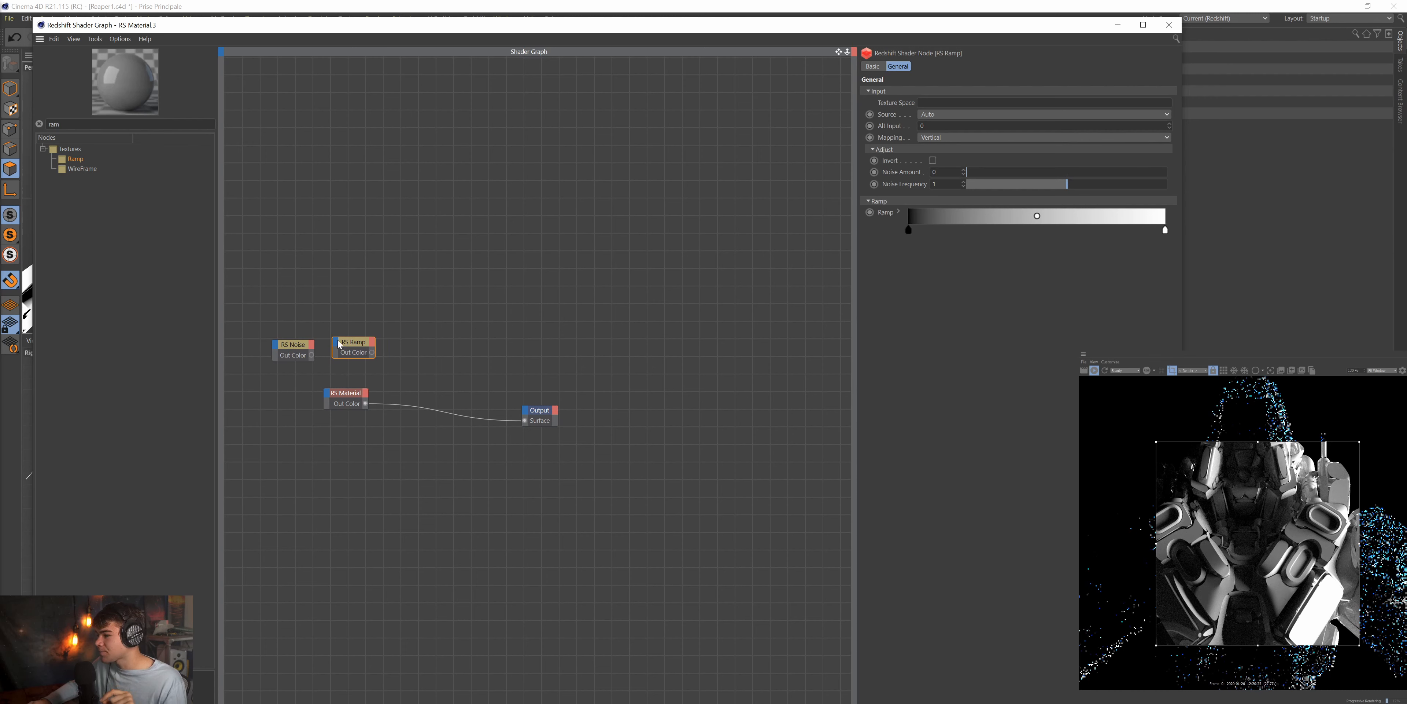
Add an RS Color Composite node to the right of RS Ramp and move the RS Material node lower.
double_click(53, 124)
type("col")
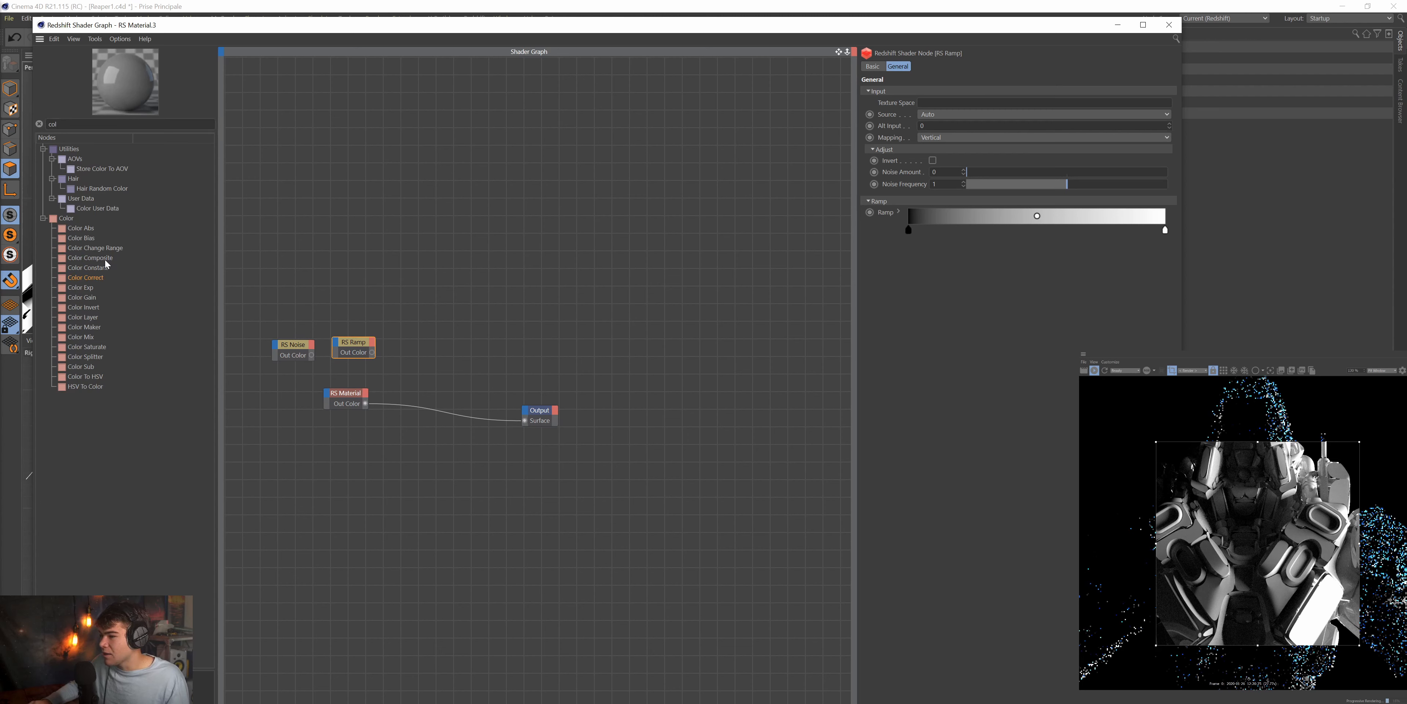
left_click_drag(101, 259, 436, 357)
left_click_drag(349, 400, 357, 466)
Search the node library for material nodes and add an RS Material Blender node to the right of RS Color Composite.
left_click_drag(65, 125, 33, 124)
type("matttttttttttttt")
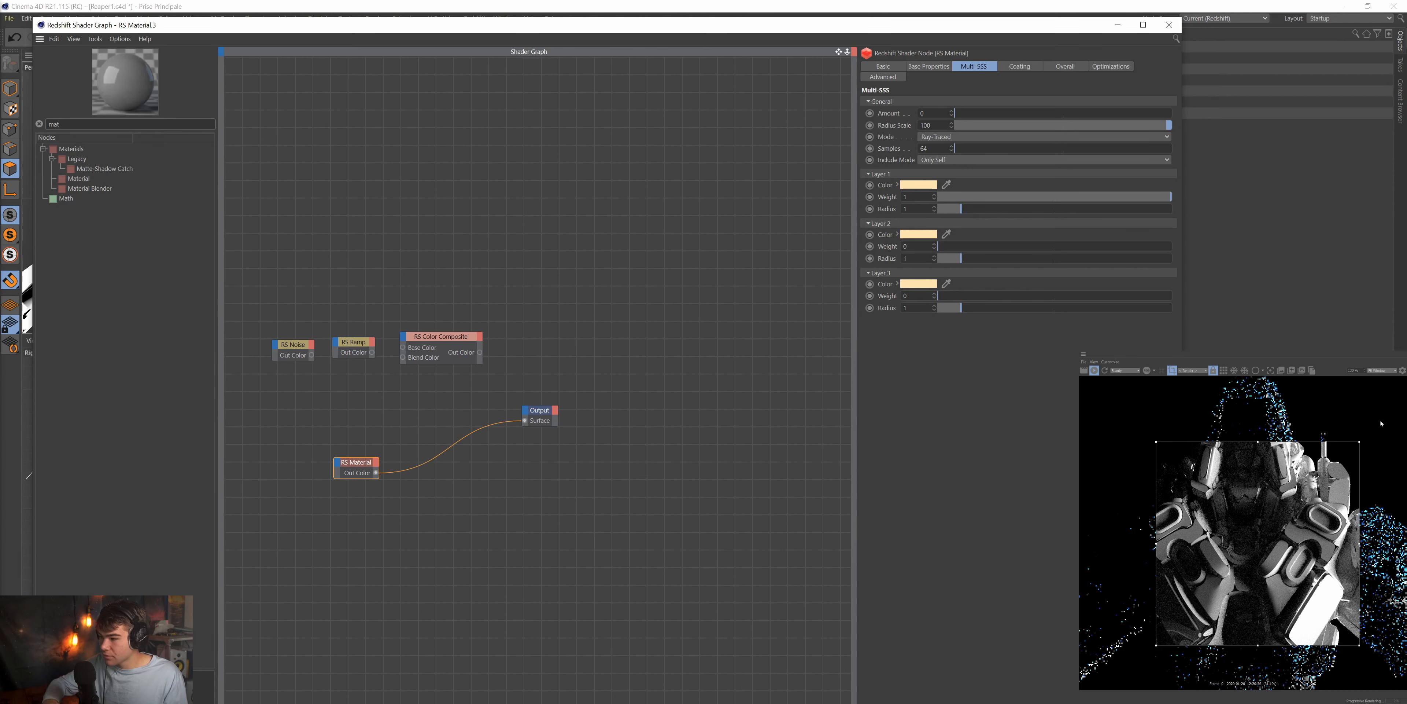
key("BackSpace")
key("BackSpace")
key("BackSpace")
key("BackSpace")
key("BackSpace")
key("BackSpace")
key("BackSpace")
key("BackSpace")
key("BackSpace")
key("BackSpace")
key("BackSpace")
key("BackSpace")
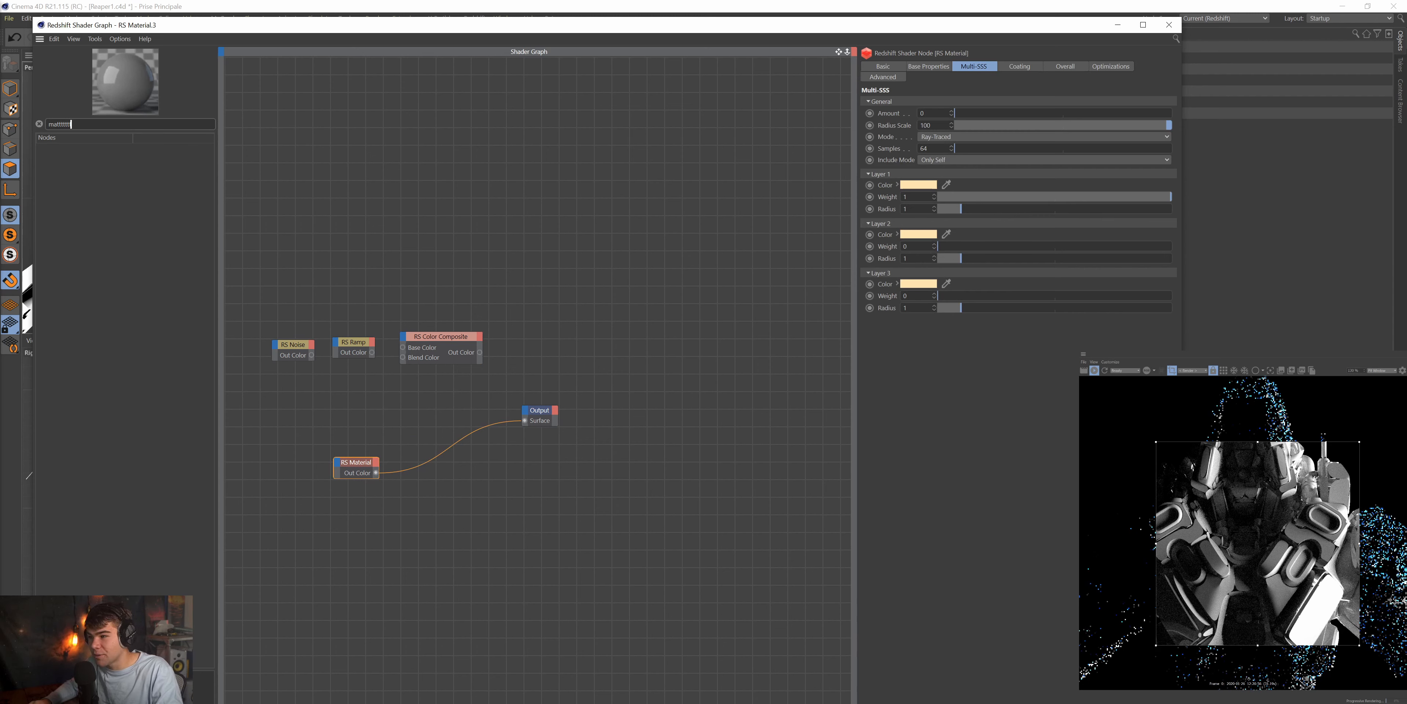
key("BackSpace")
key("BackSpace")
key("BackSpace")
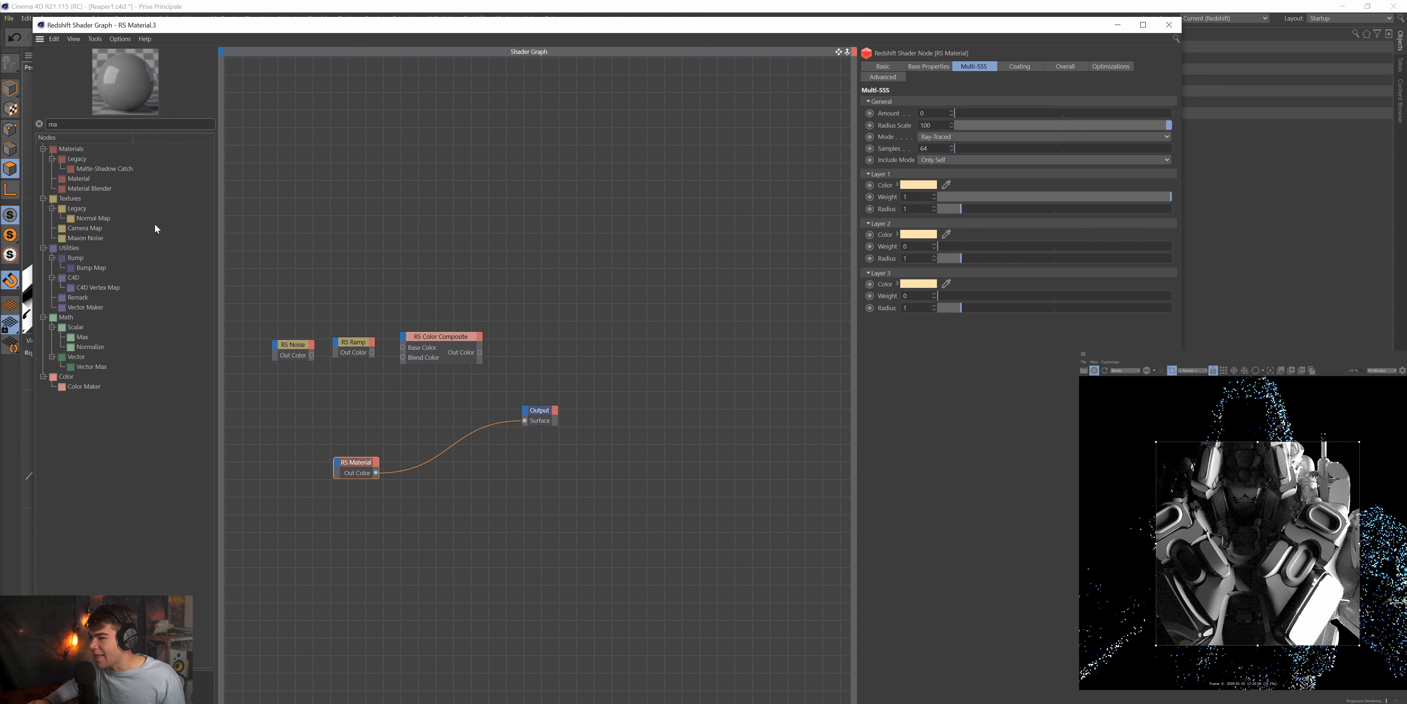
left_click(86, 190)
left_click_drag(597, 325, 543, 366)
Delete the RS Material node and connect the RS Material Blender's Out to the Surface input of Output, placed to its right.
left_click_drag(539, 431, 257, 509)
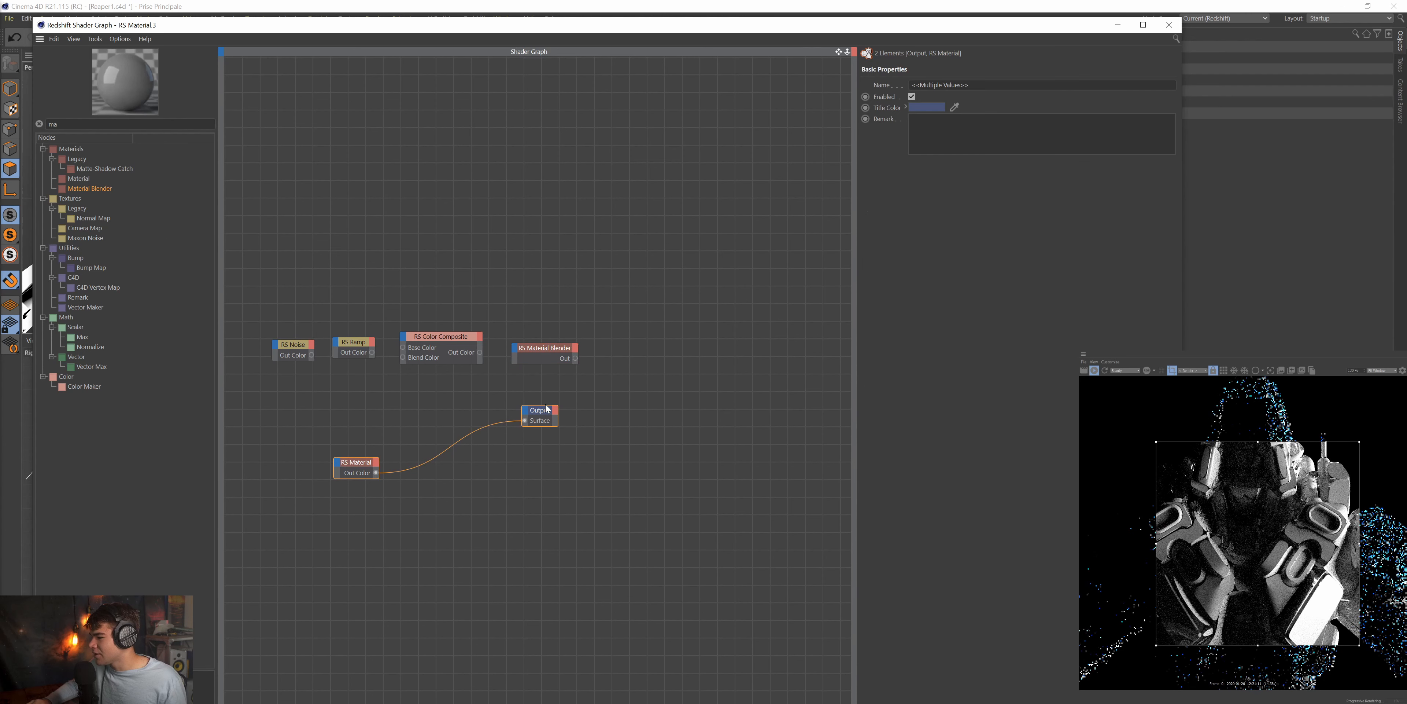
left_click_drag(541, 415, 785, 402)
left_click(599, 449)
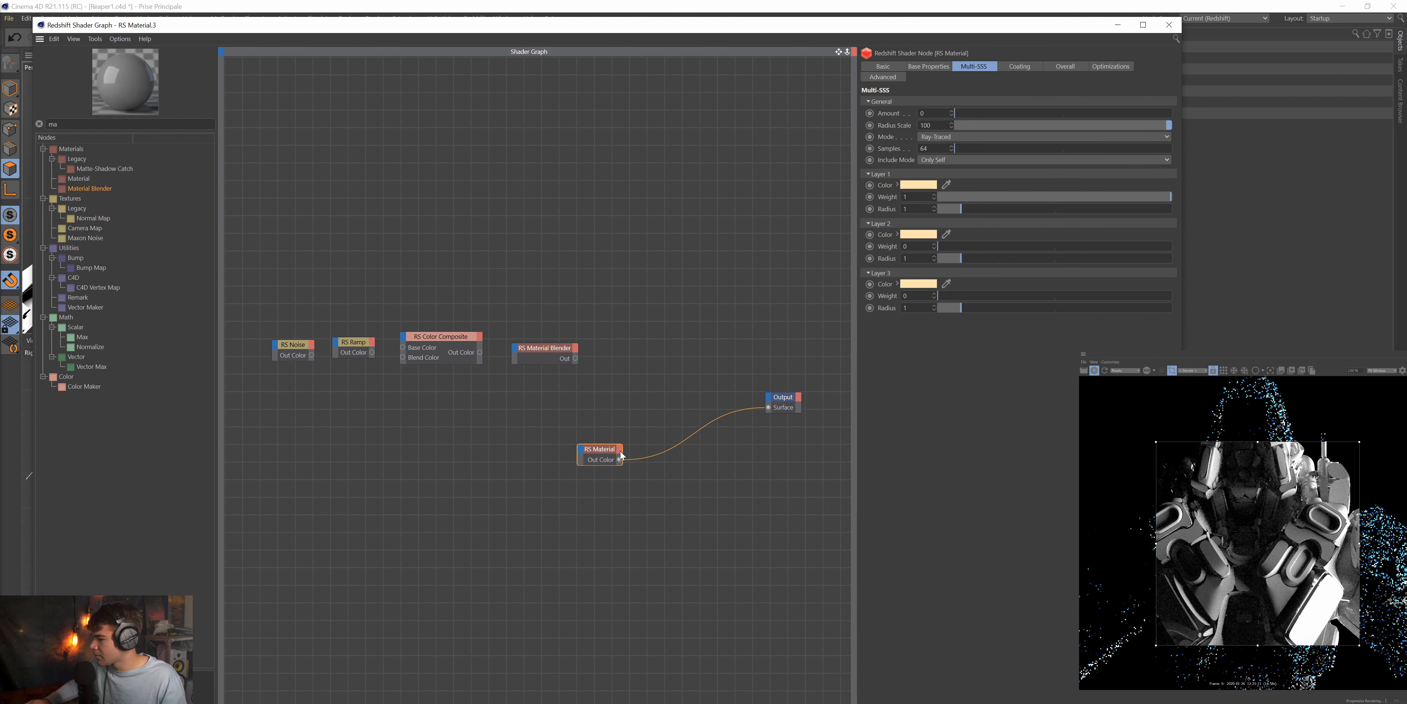
key("Delete")
left_click_drag(780, 408, 634, 363)
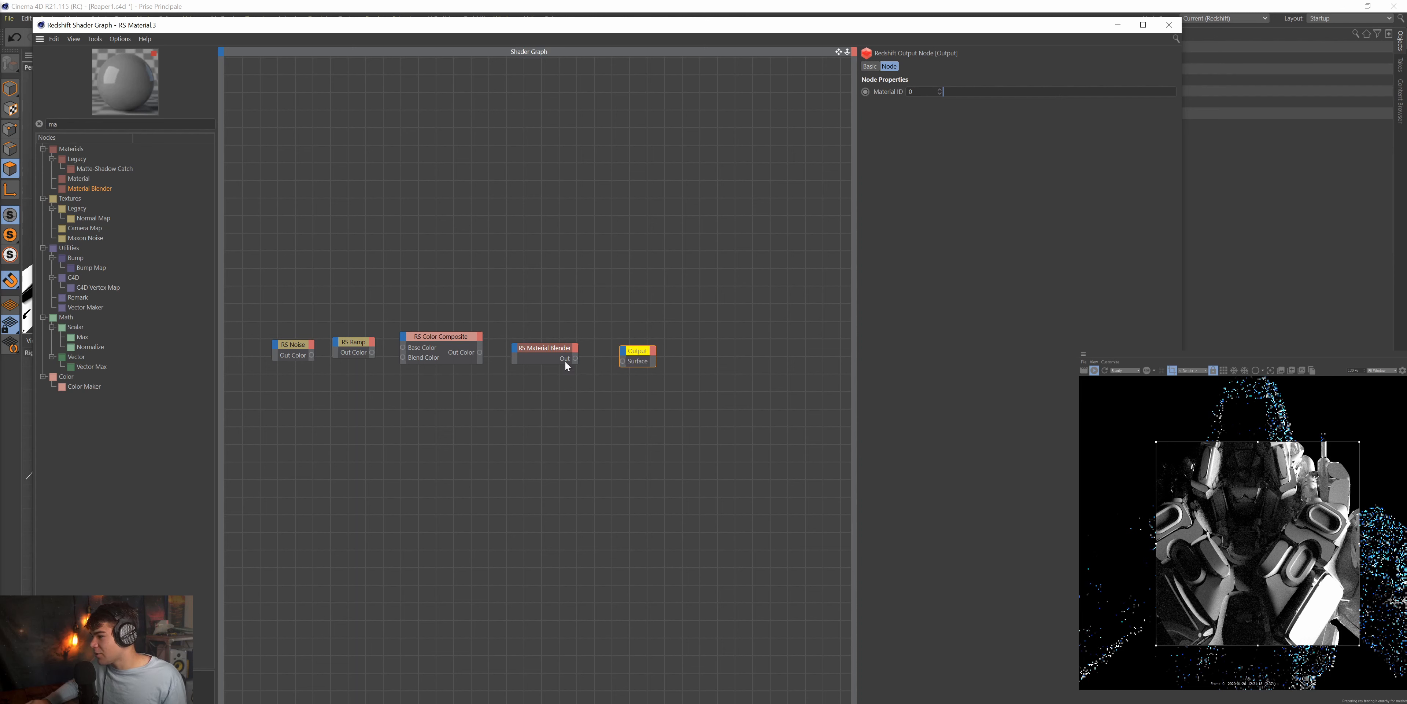
left_click_drag(575, 358, 665, 336)
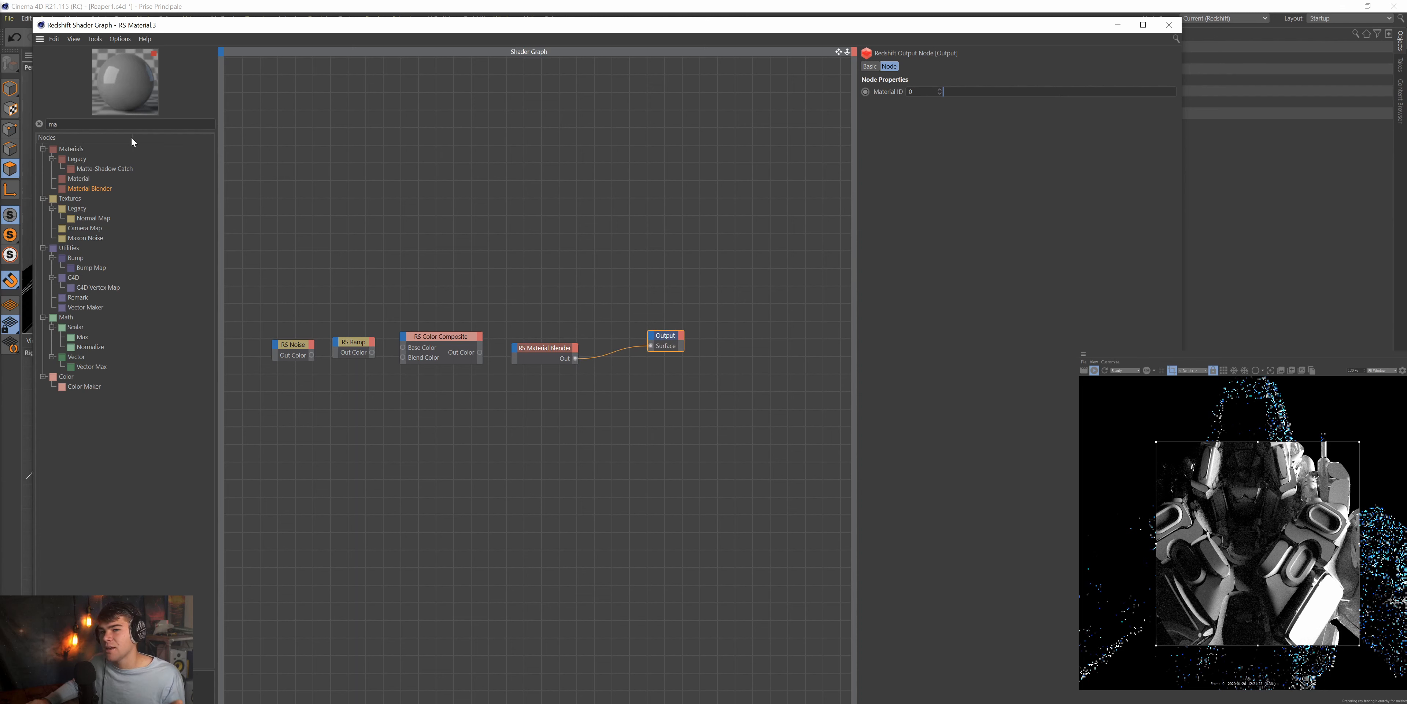
Move RS Noise, RS Ramp and RS Color Composite up and to the left, and add an RS Material node to their right.
left_click_drag(414, 328, 269, 407)
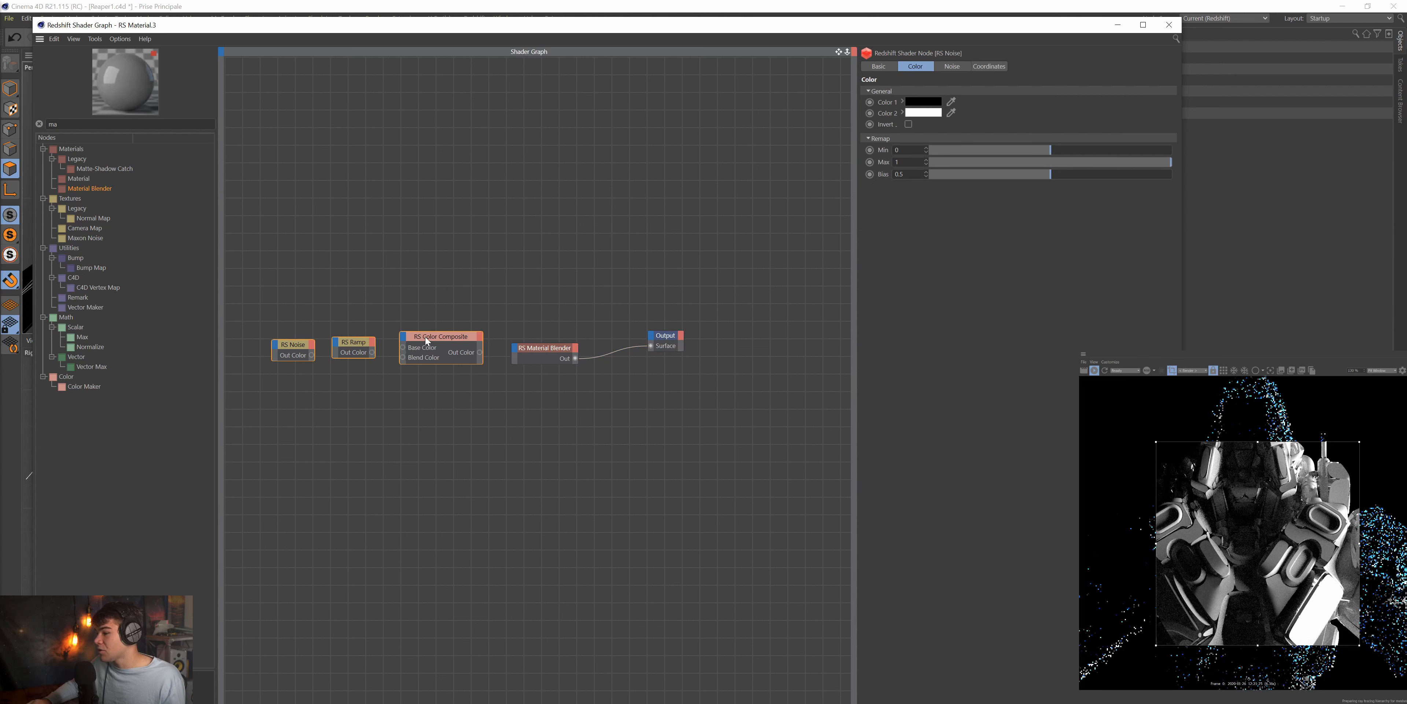
left_click_drag(441, 337, 369, 218)
left_click(186, 124)
key("ctrl+a")
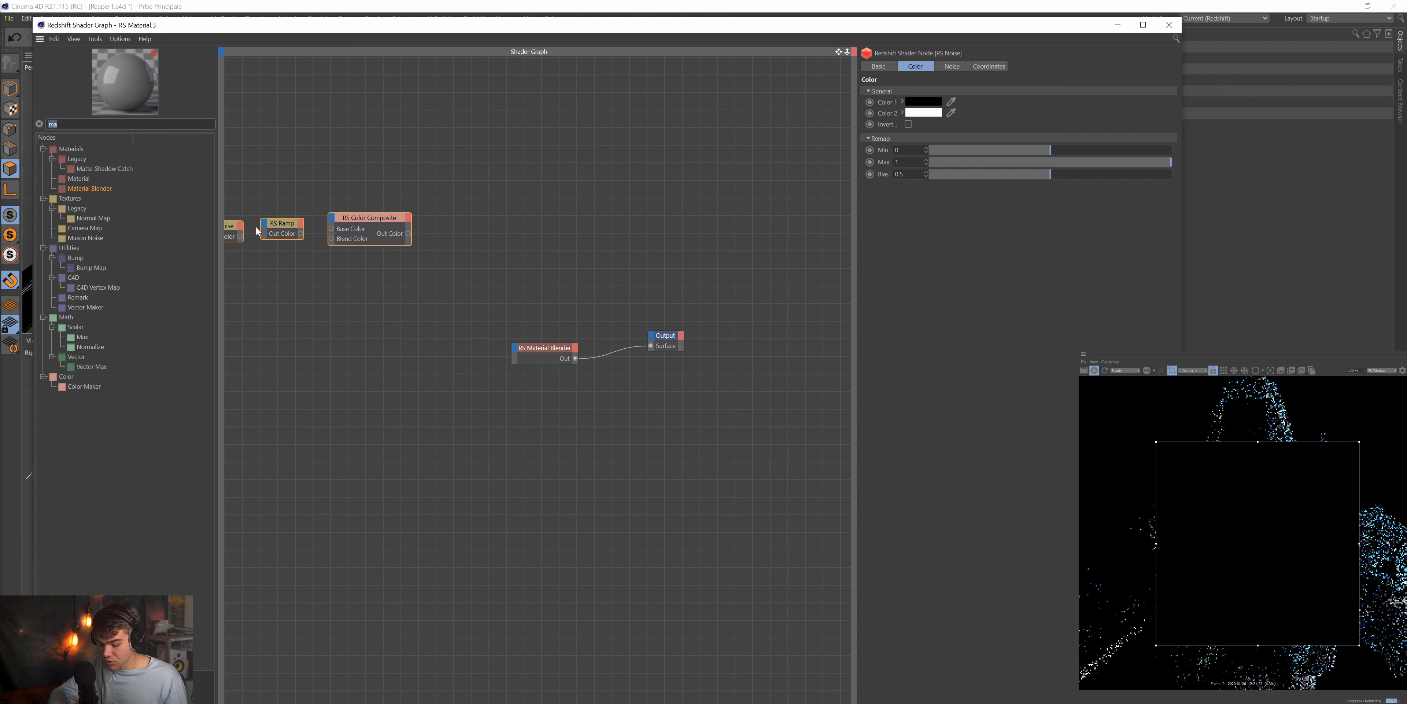
type("mat")
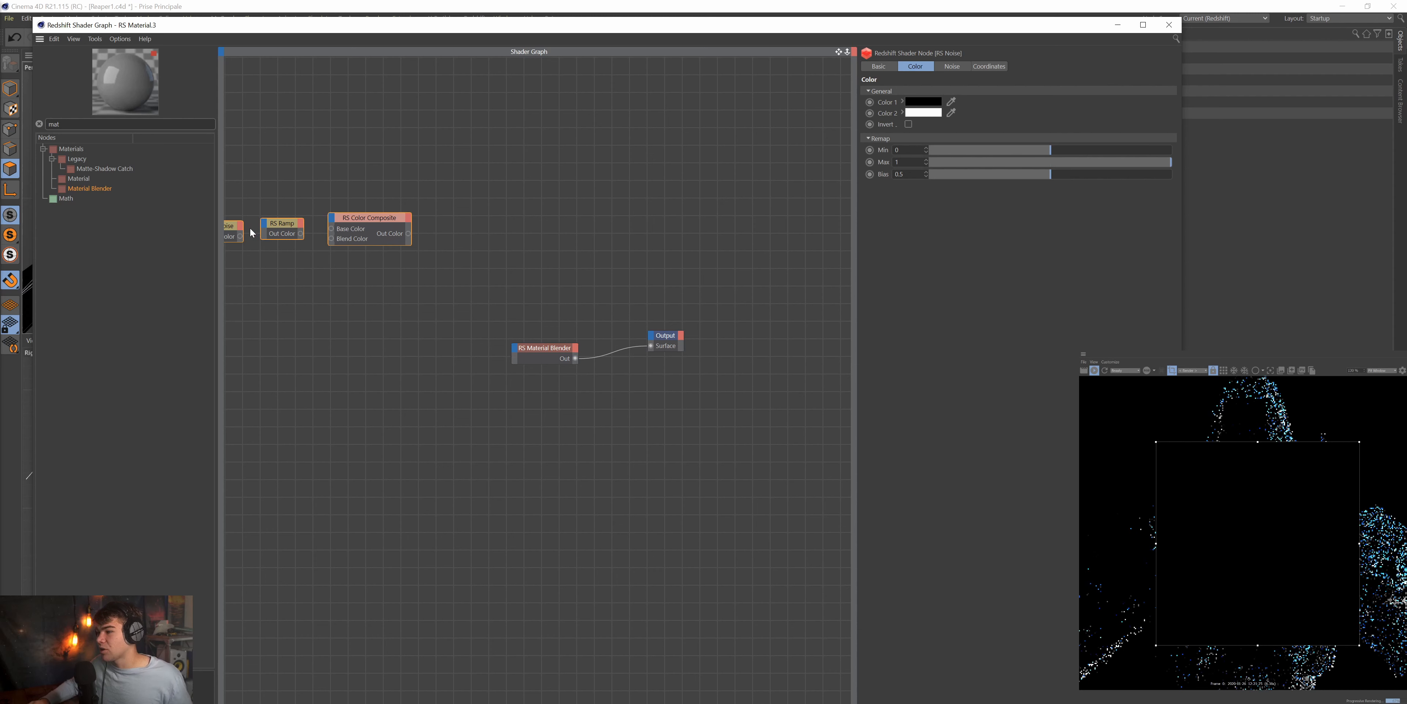
left_click_drag(77, 178, 484, 217)
Apply the Iron preset to the new RS Material and connect its Out Color to the Surface input of Output.
left_click(931, 67)
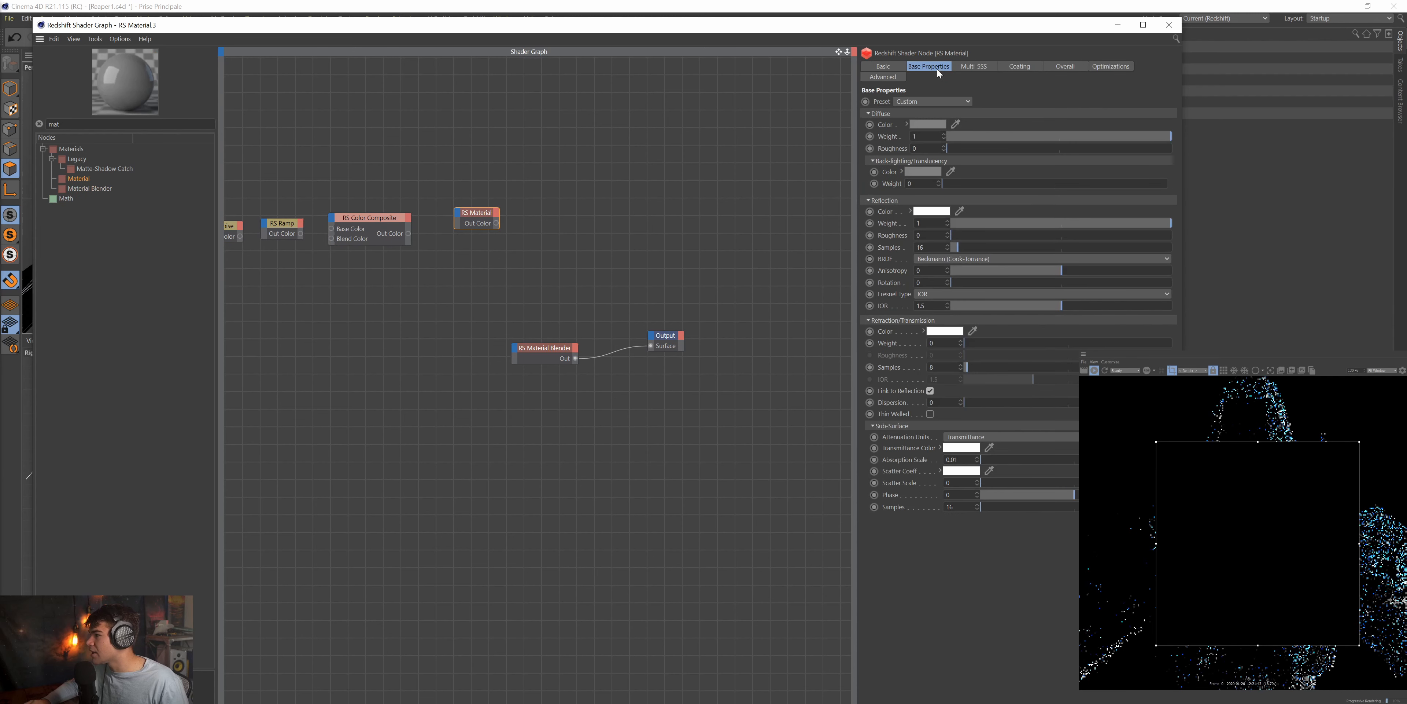
left_click(907, 102)
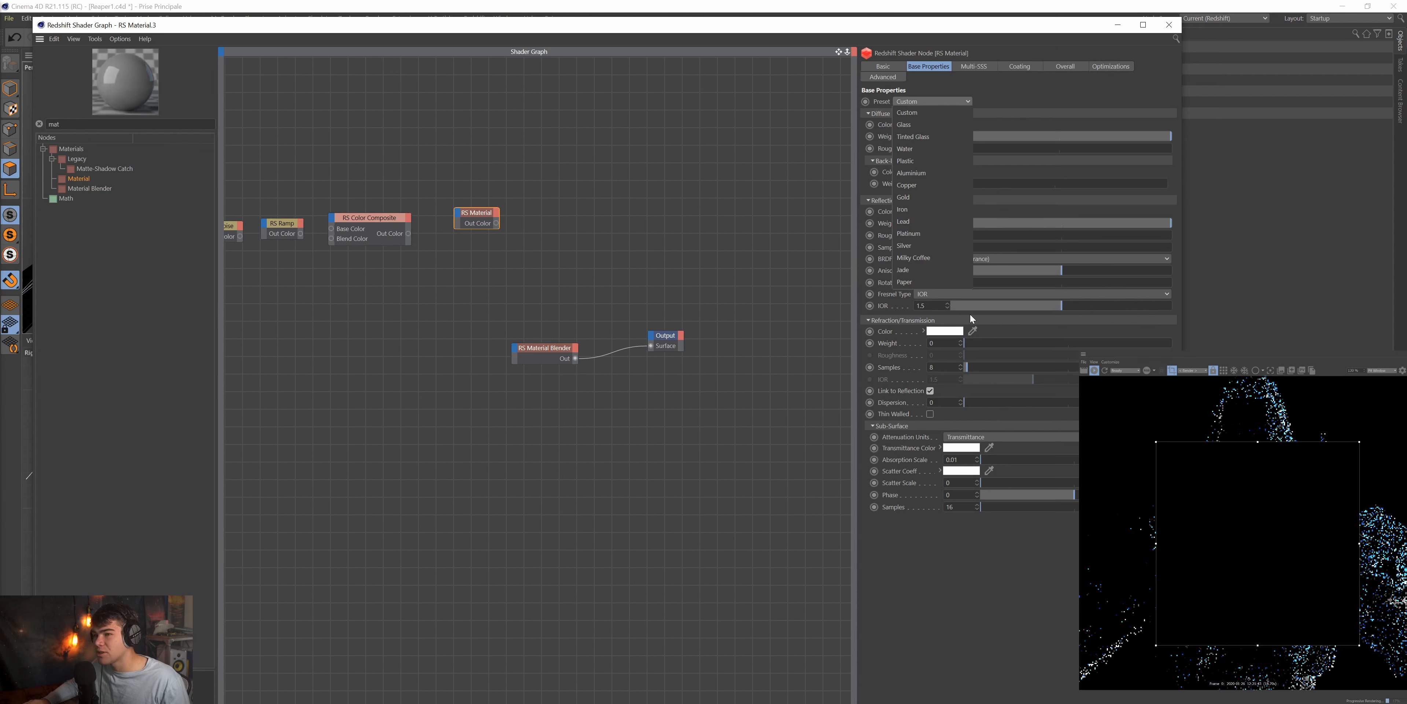
left_click(942, 212)
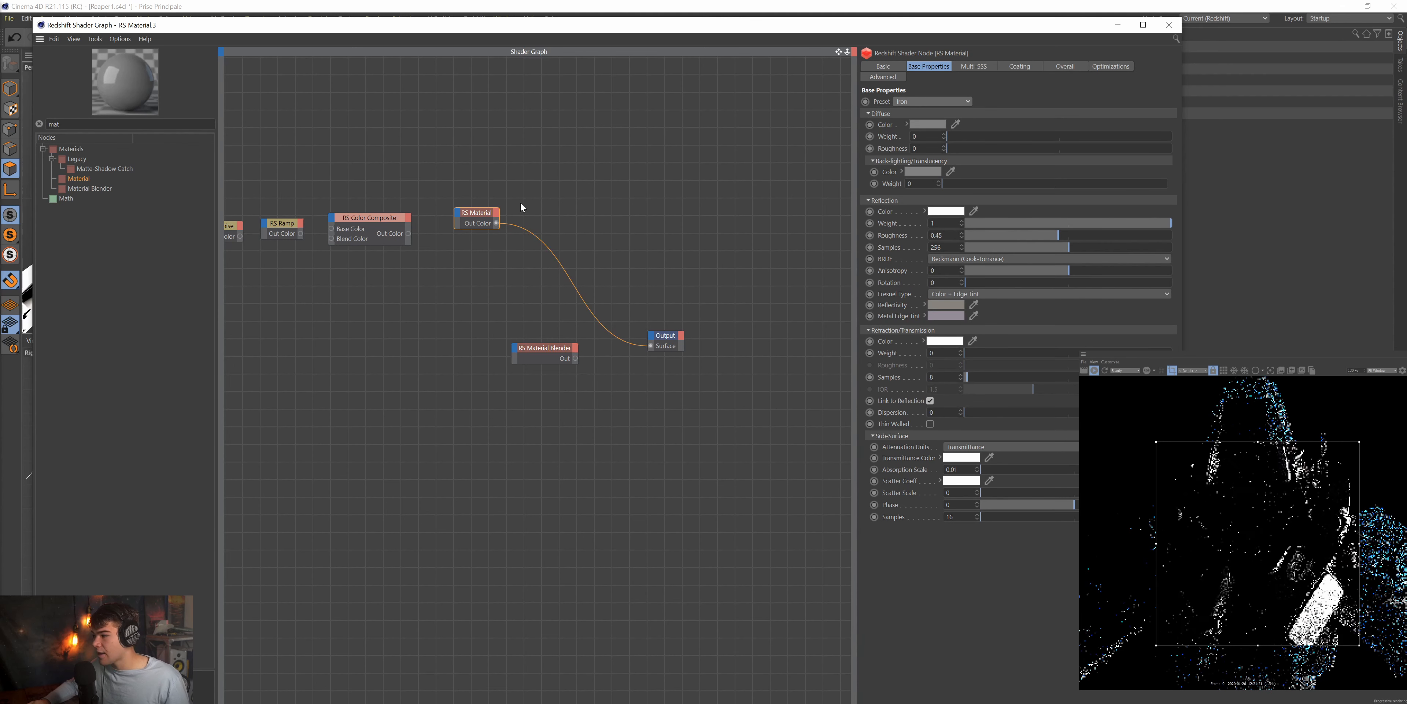
Rename the RS Material node to "Base met".
left_click(881, 66)
left_click(928, 105)
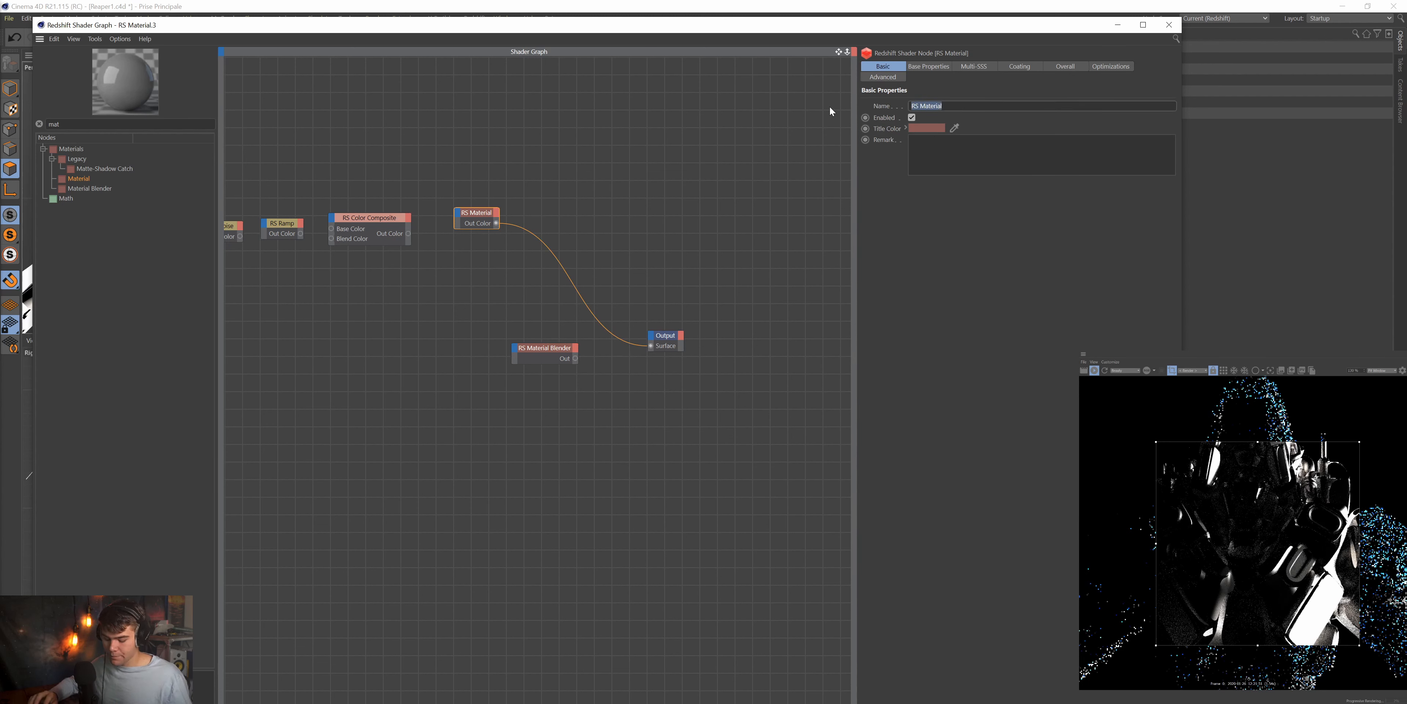
type("B")
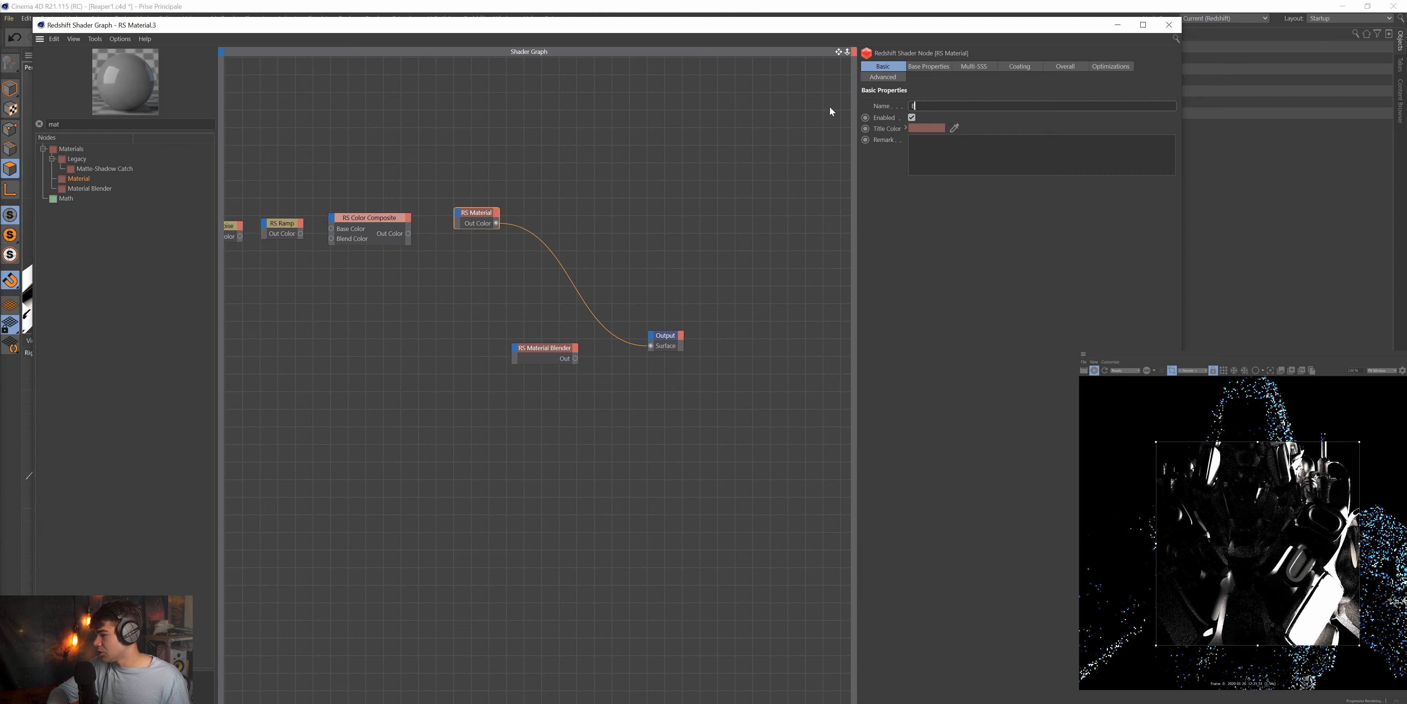
type("ase met")
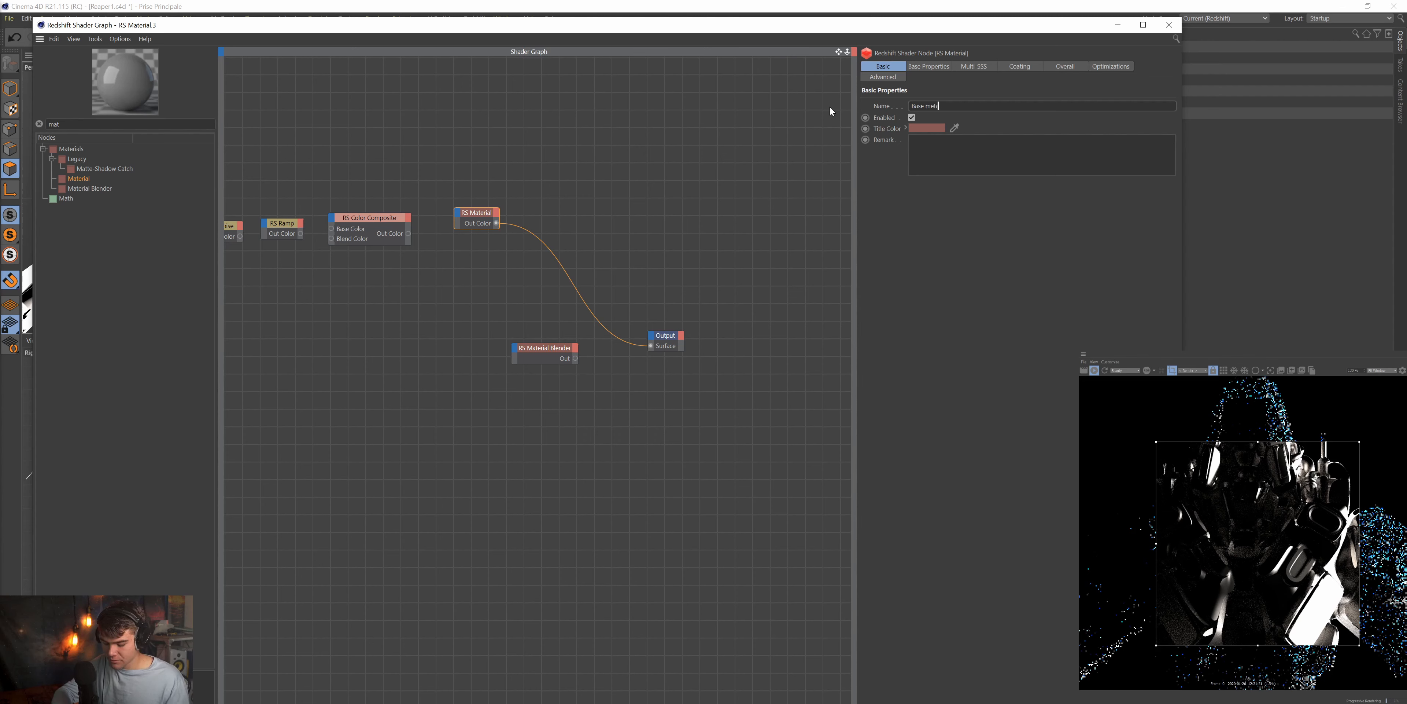
Name the material node "Base metal" and move it slightly lower in the shader graph.
type("l")
key("Return")
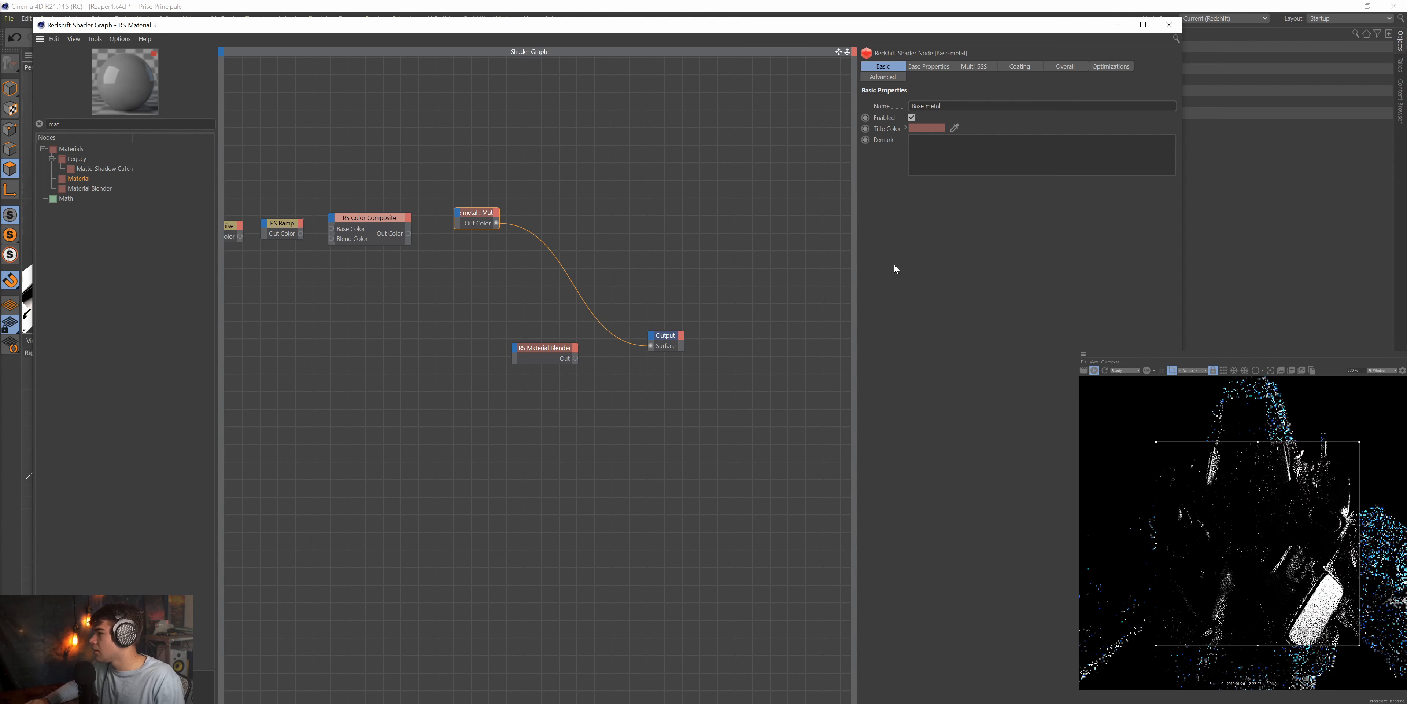
left_click_drag(474, 216, 476, 241)
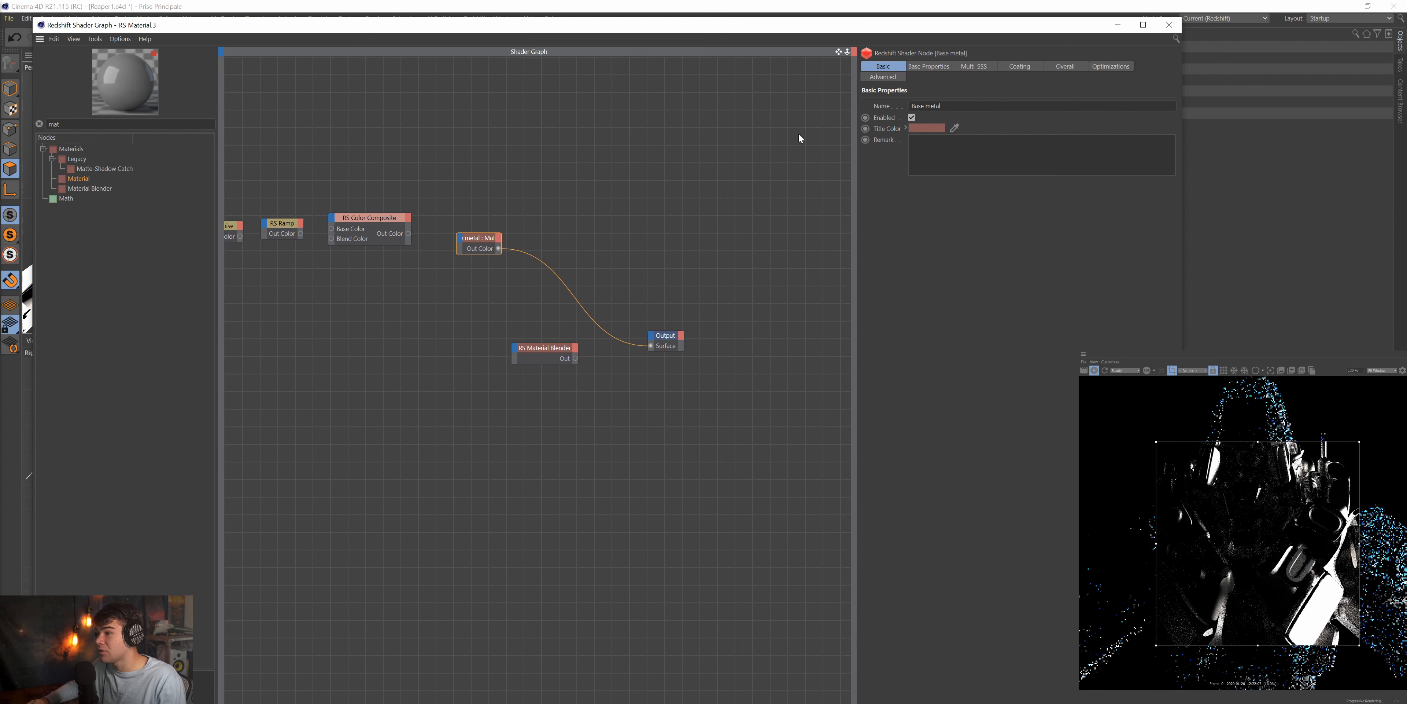
Lower the Base metal material's reflection roughness to 0.062.
left_click(928, 66)
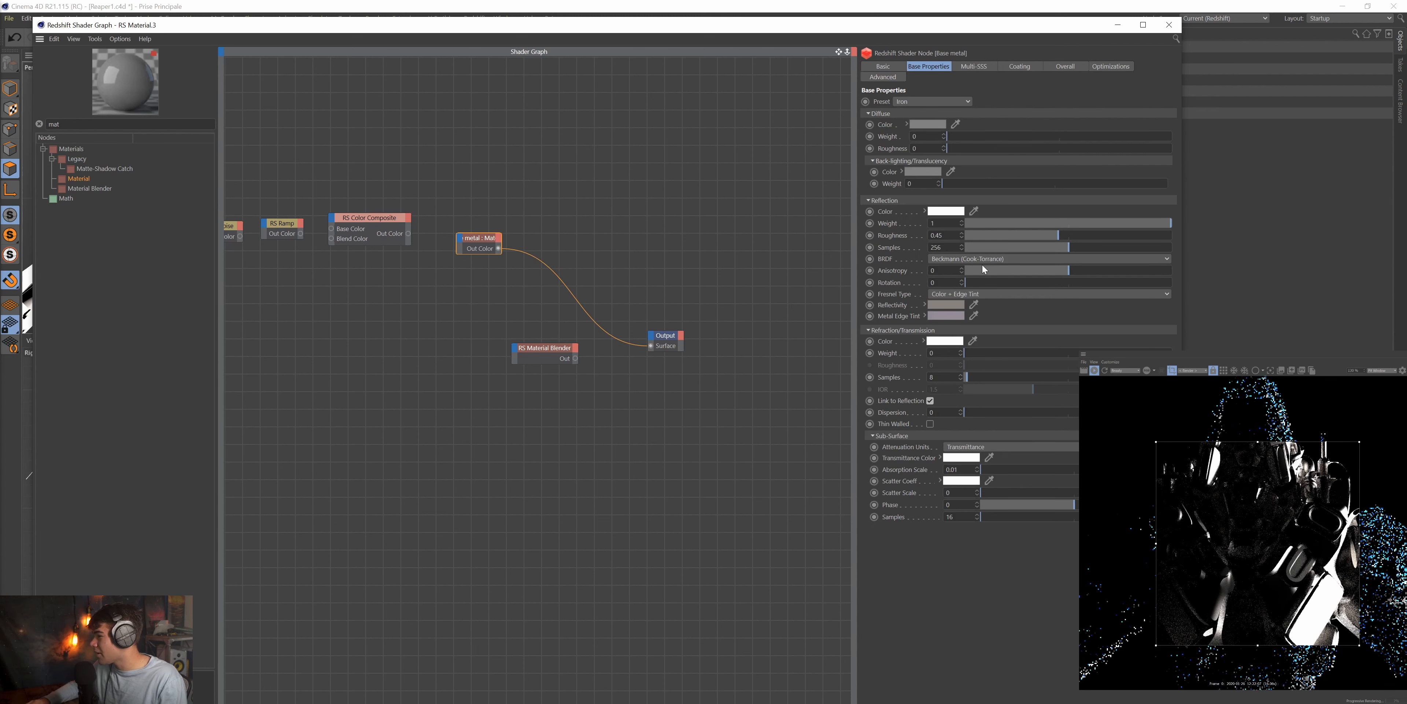
left_click(981, 235)
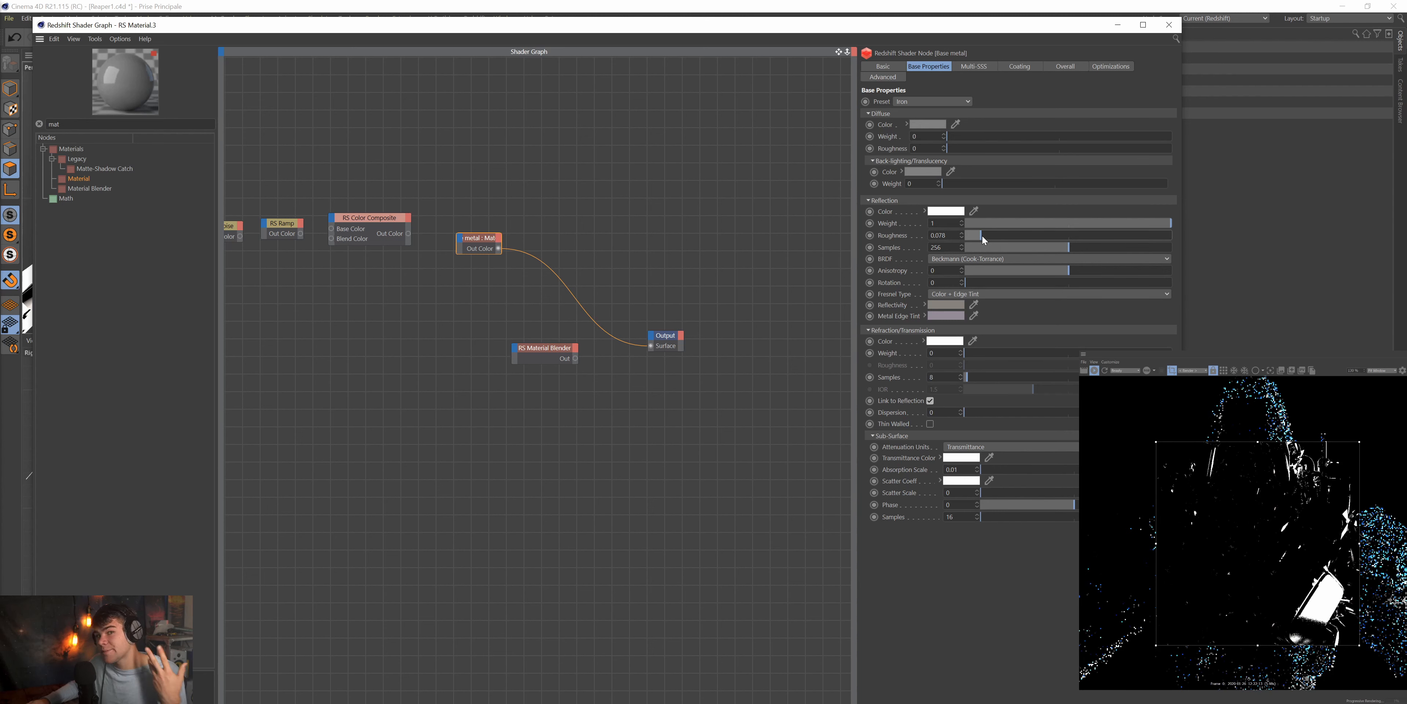
left_click(977, 235)
left_click(978, 235)
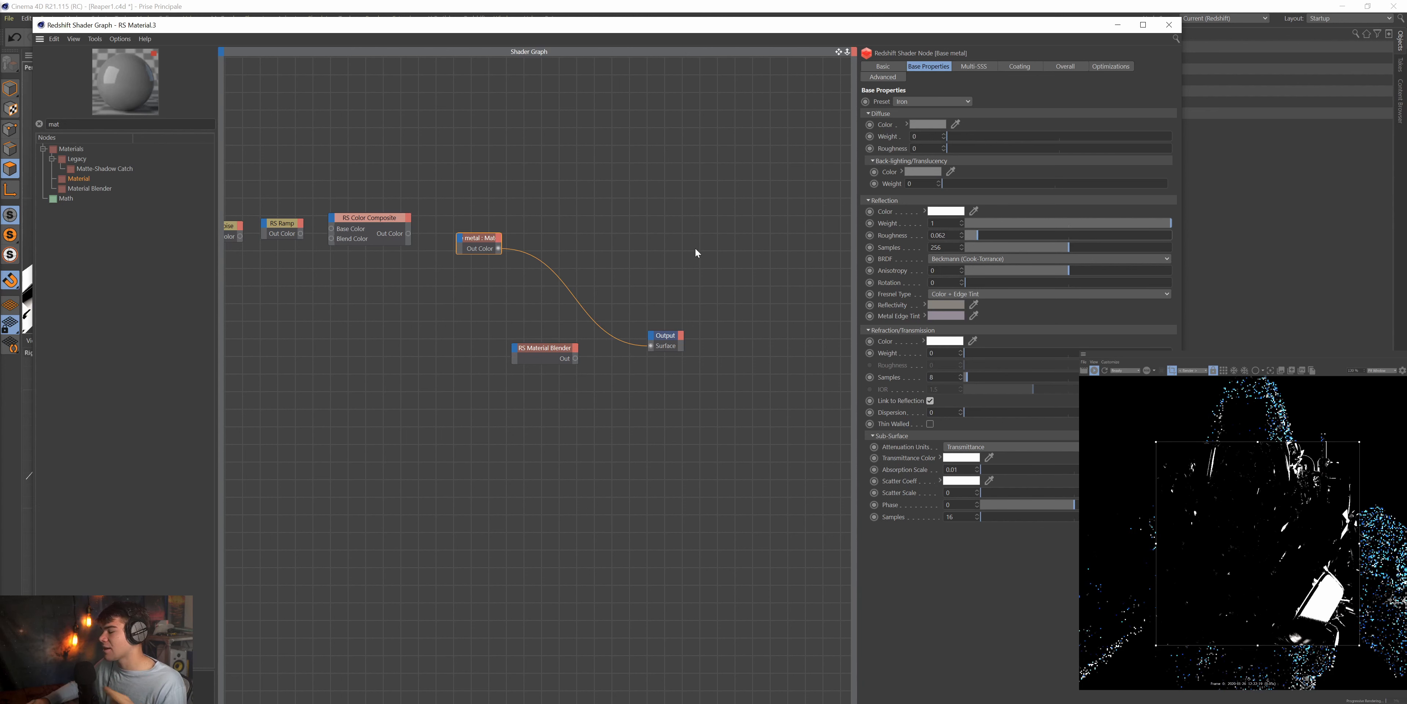
Duplicate the Base metal node just below the original and name the copy "rough metal".
left_click_drag(475, 239, 492, 233)
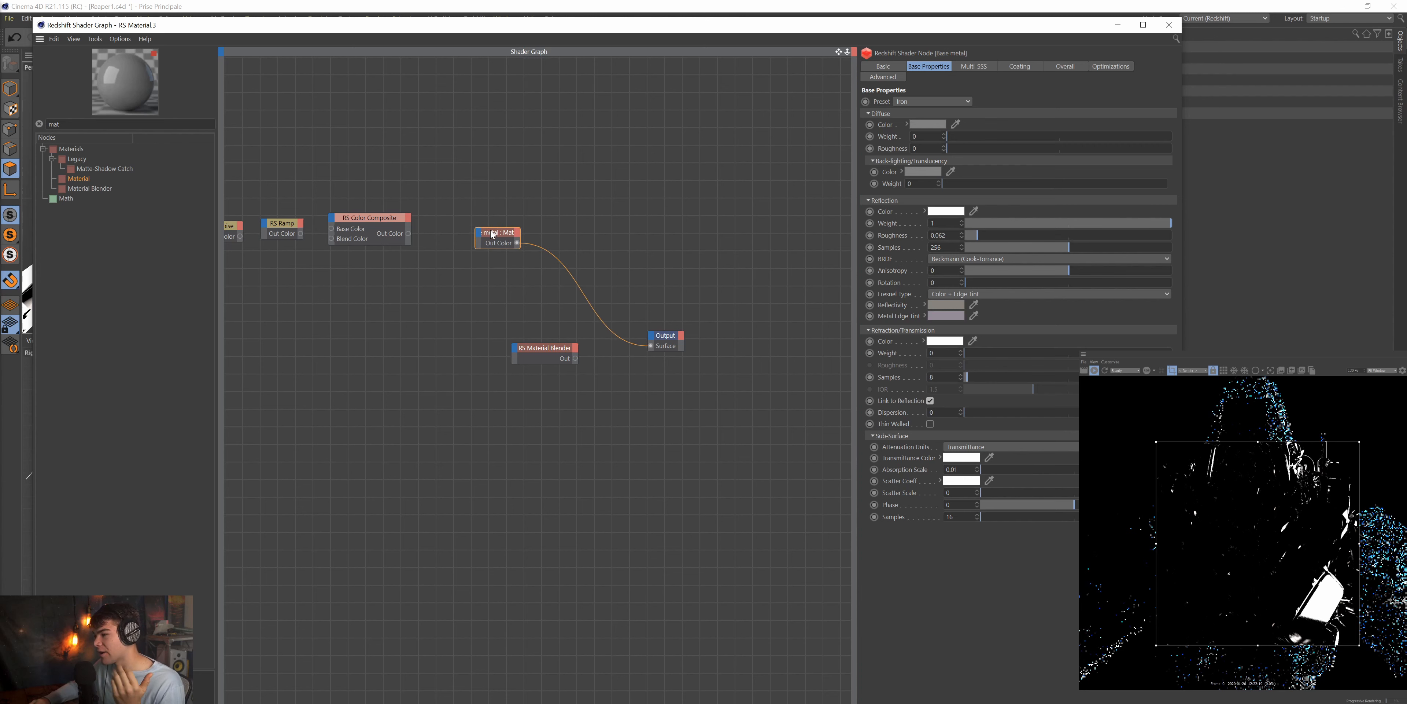
left_click_drag(493, 234, 503, 279, "ctrl")
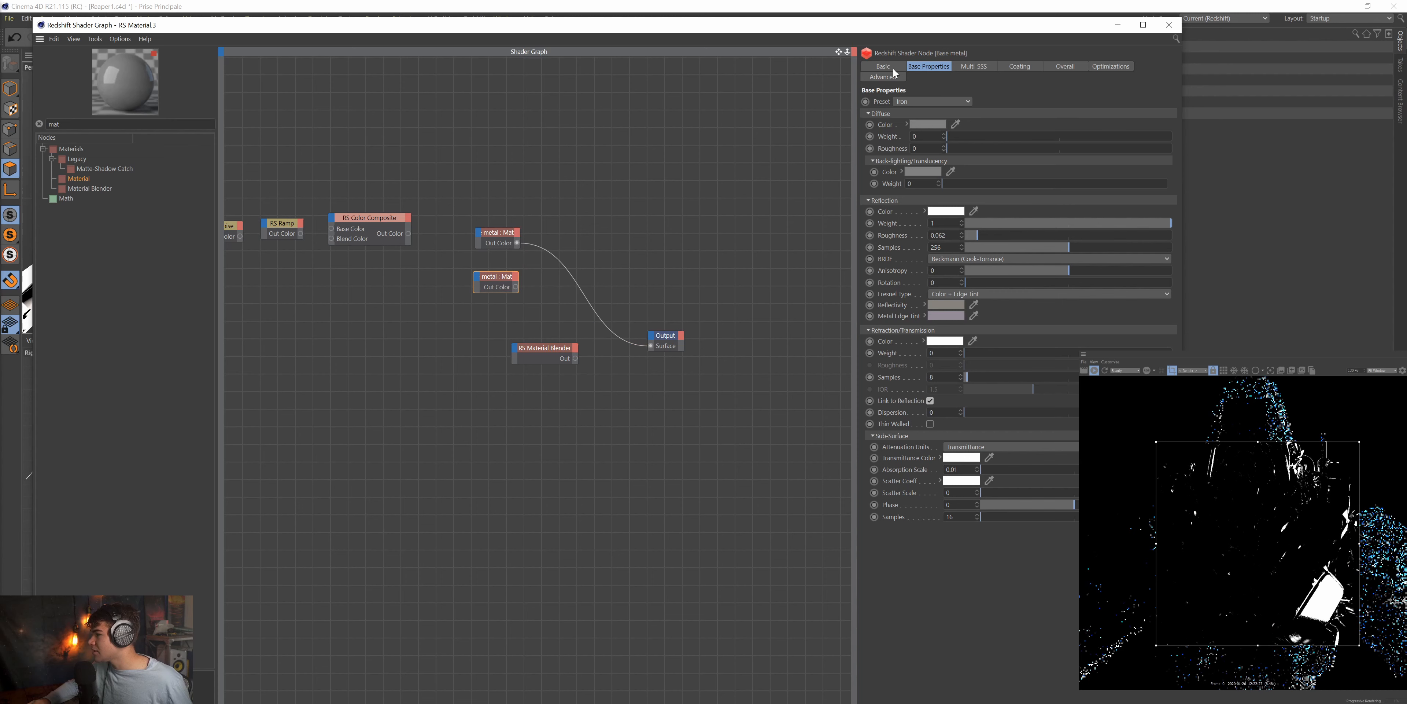
left_click(883, 66)
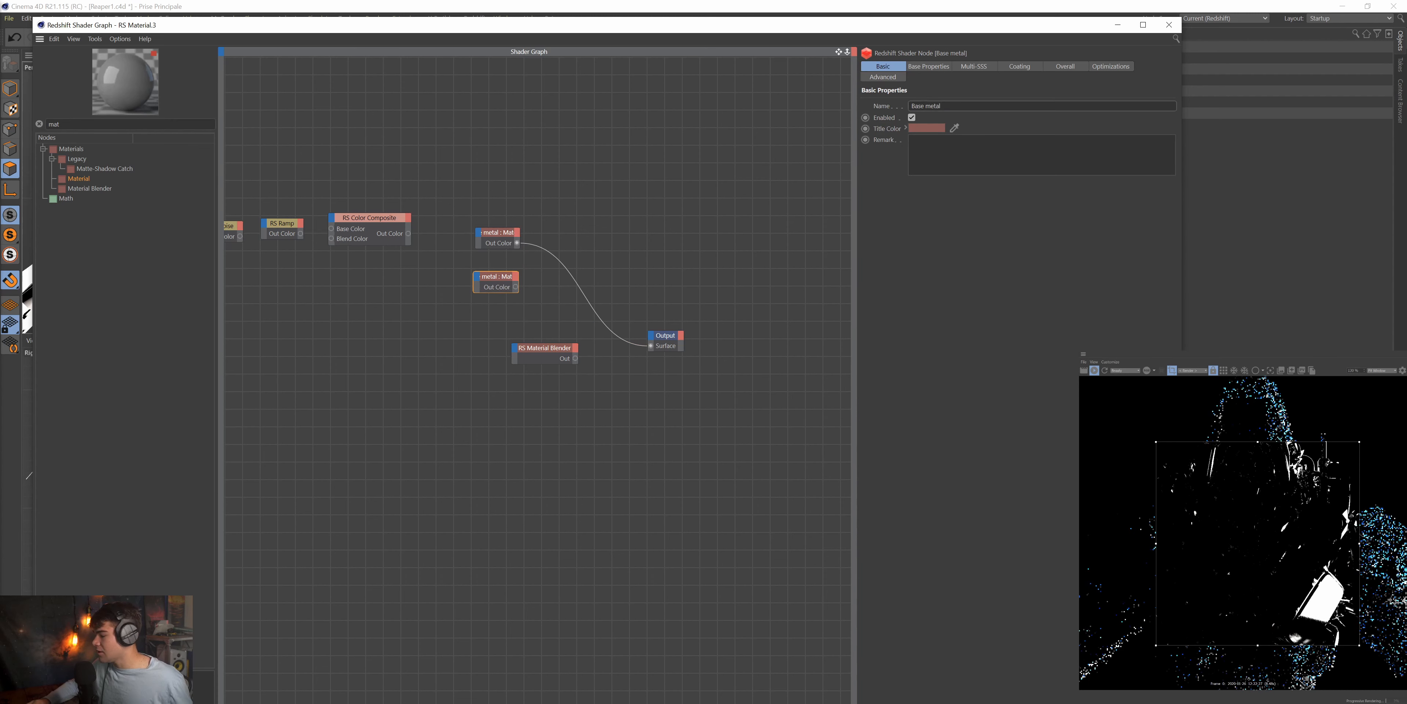
key("BackSpace")
key("BackSpace")
key("BackSpace")
key("BackSpace")
key("BackSpace")
key("BackSpace")
key("BackSpace")
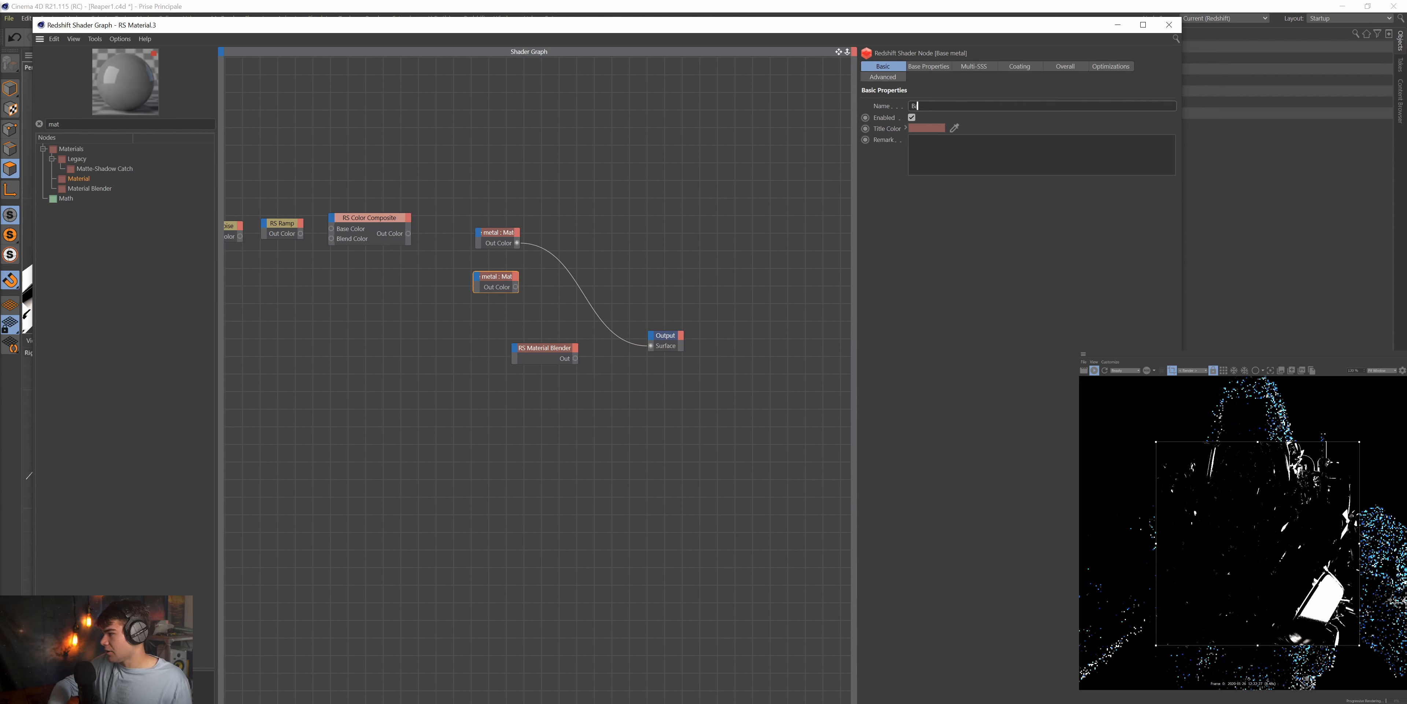
type("roug")
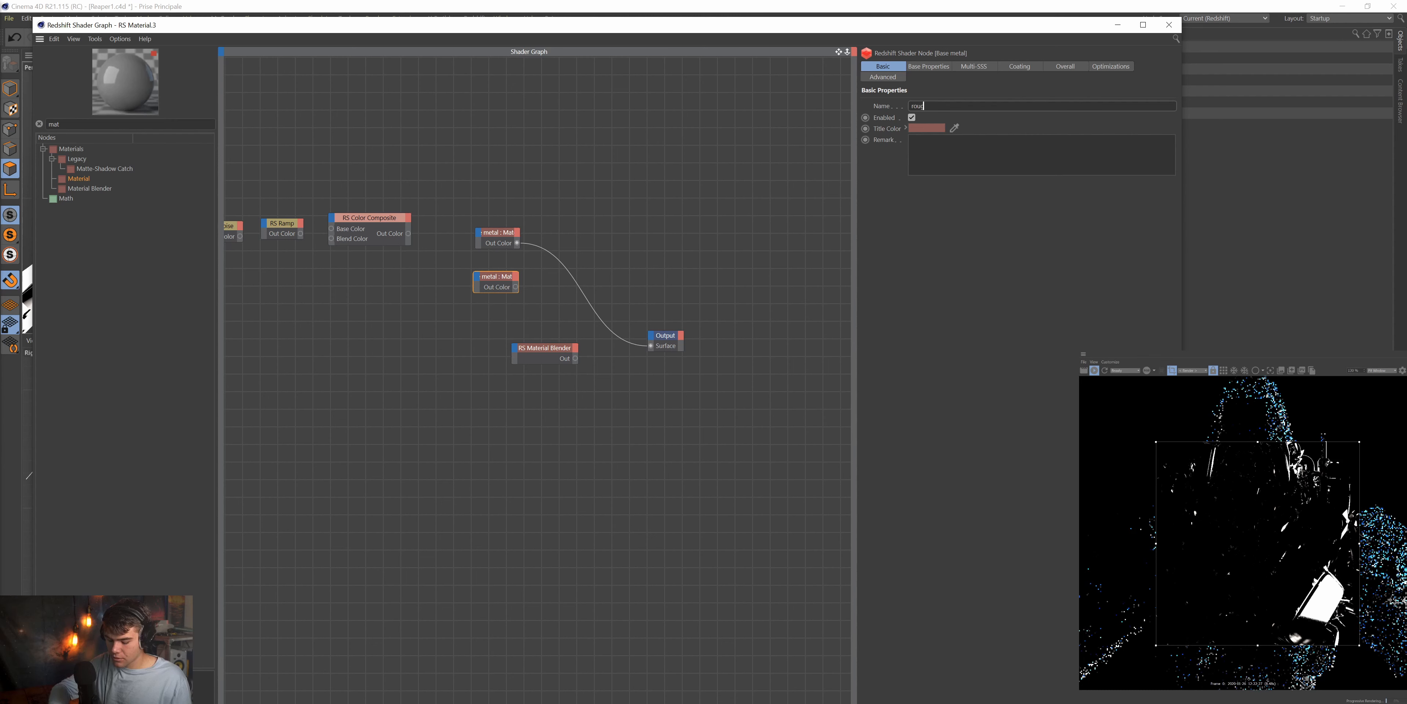
type("h metal")
key("Return")
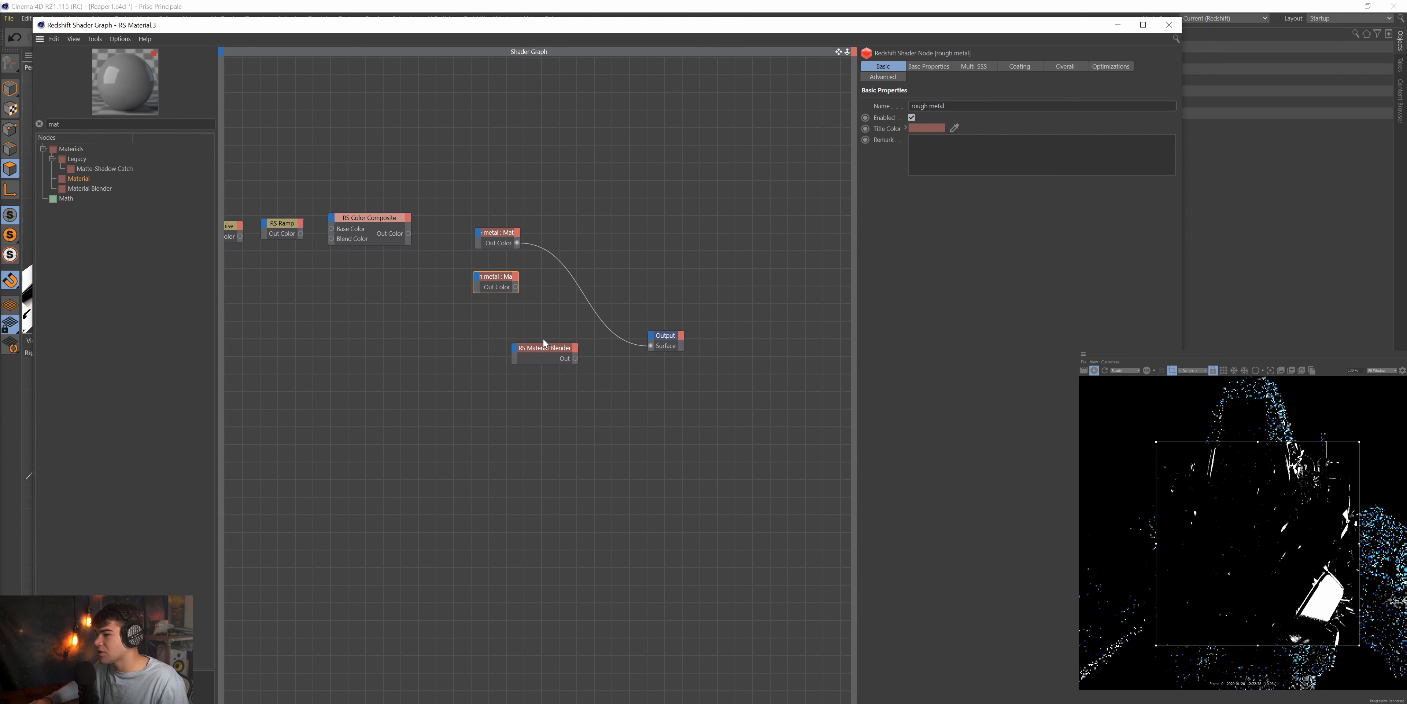
Route the rough metal material to the Output node and raise its reflection roughness to 0.582.
key("q")
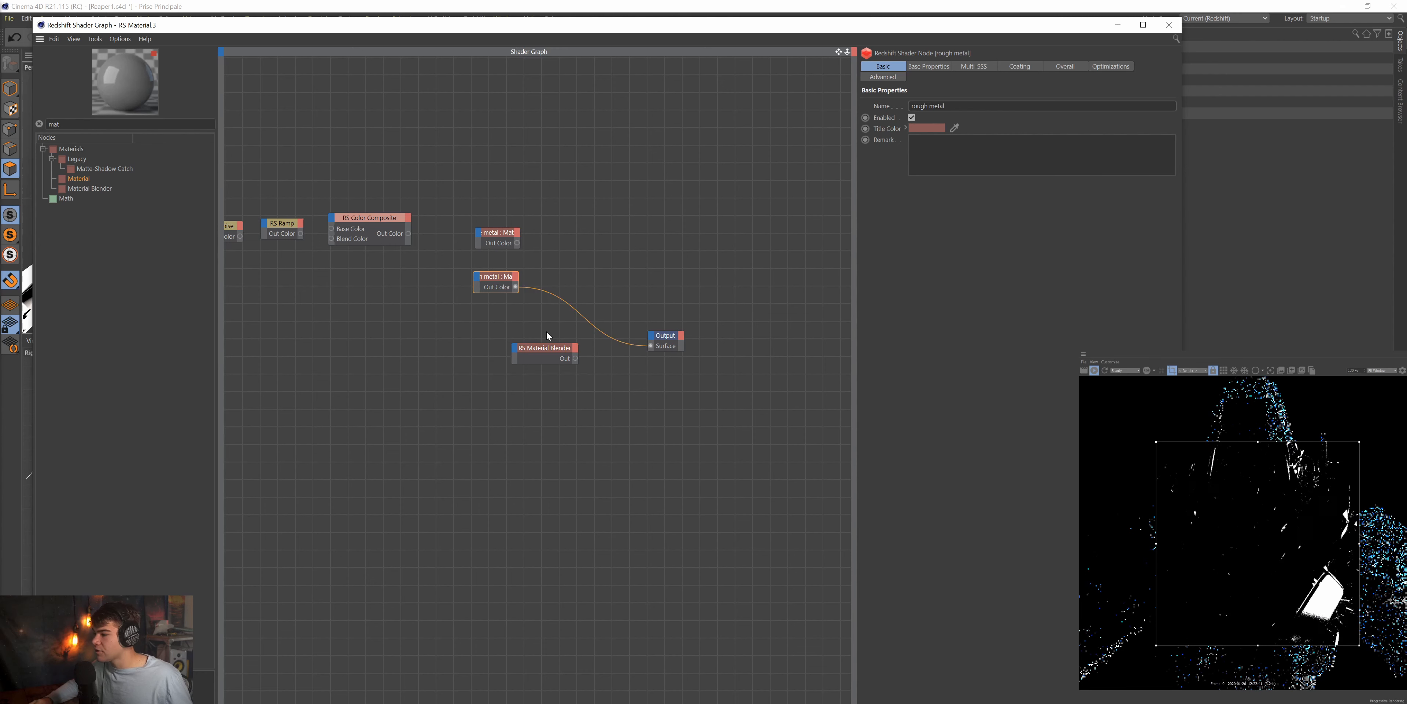
left_click(937, 68)
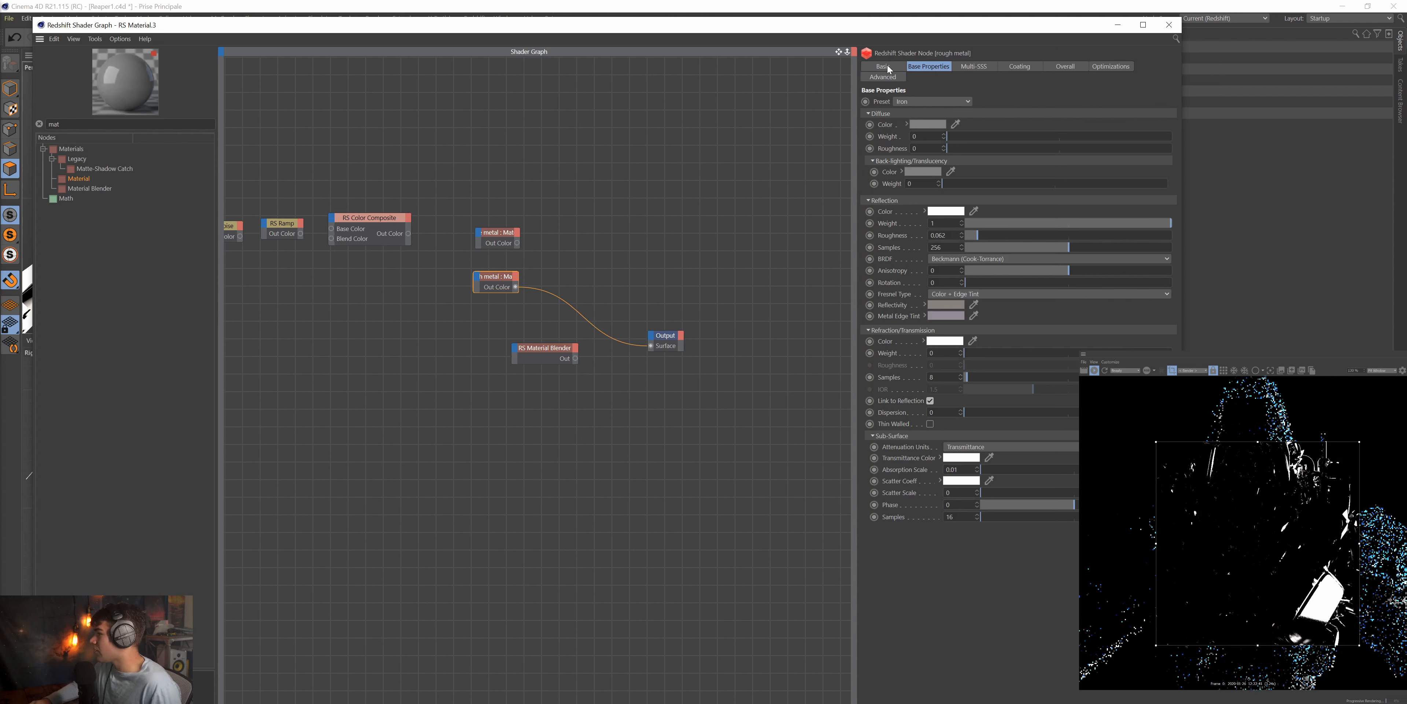
left_click_drag(989, 239, 1085, 236)
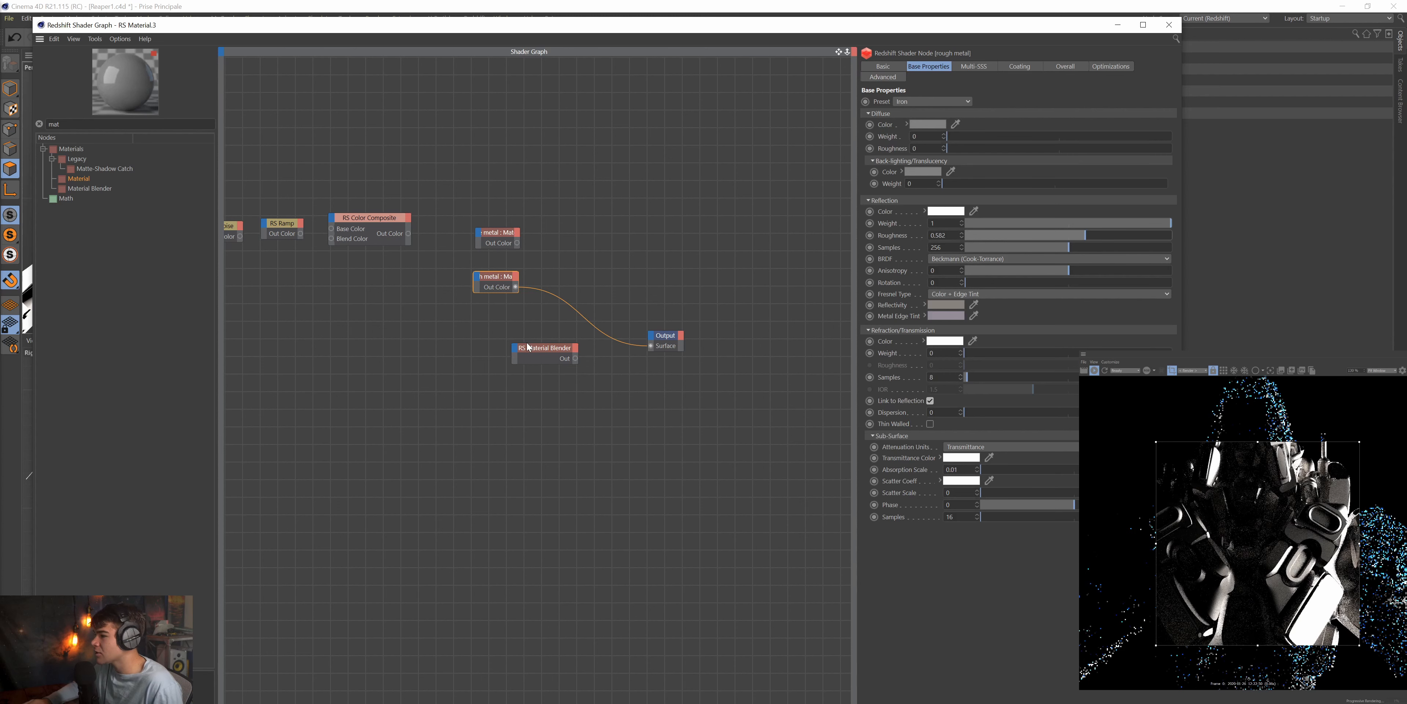
Rearrange the metal nodes and connect Base metal to the Base Color input of the RS Material Blender.
left_click_drag(839, 55, 948, 41)
left_click_drag(606, 264, 607, 287)
left_click_drag(616, 228, 538, 298)
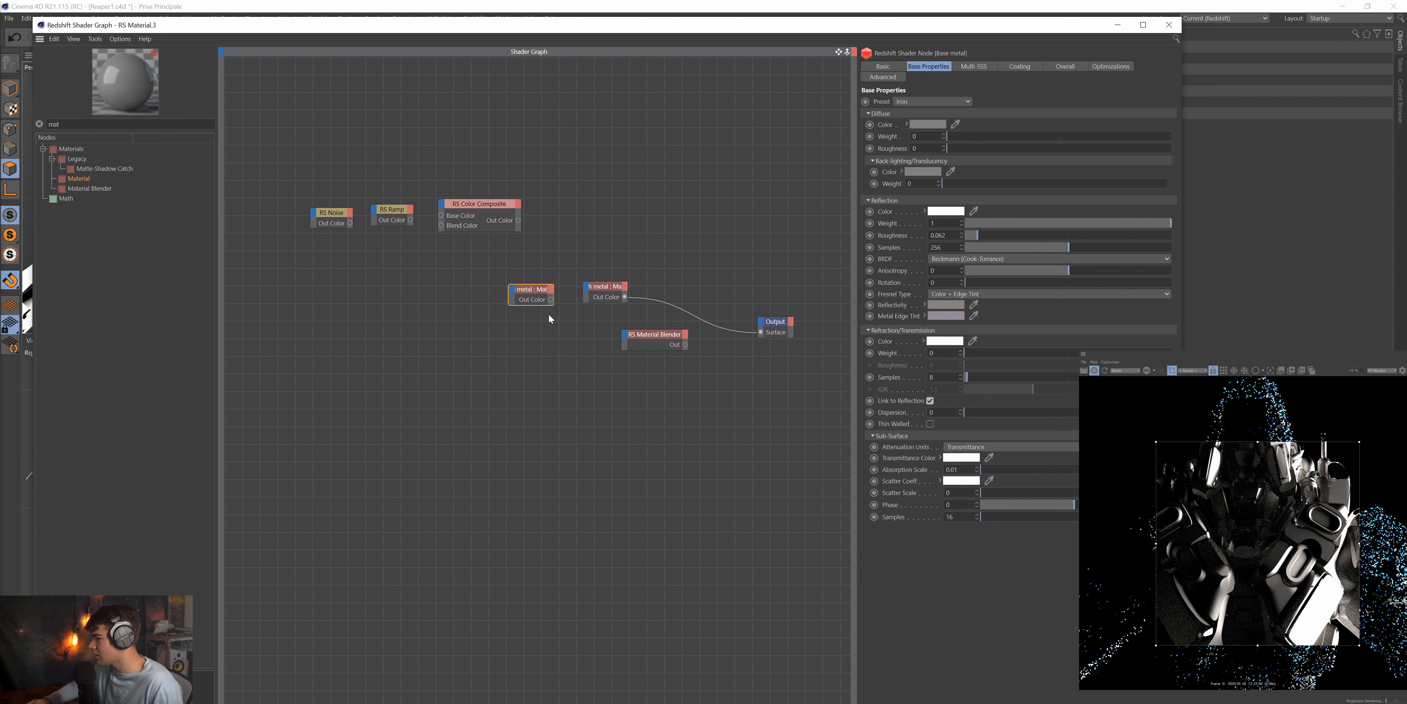
left_click_drag(599, 340, 626, 337)
mouse_move(642, 340)
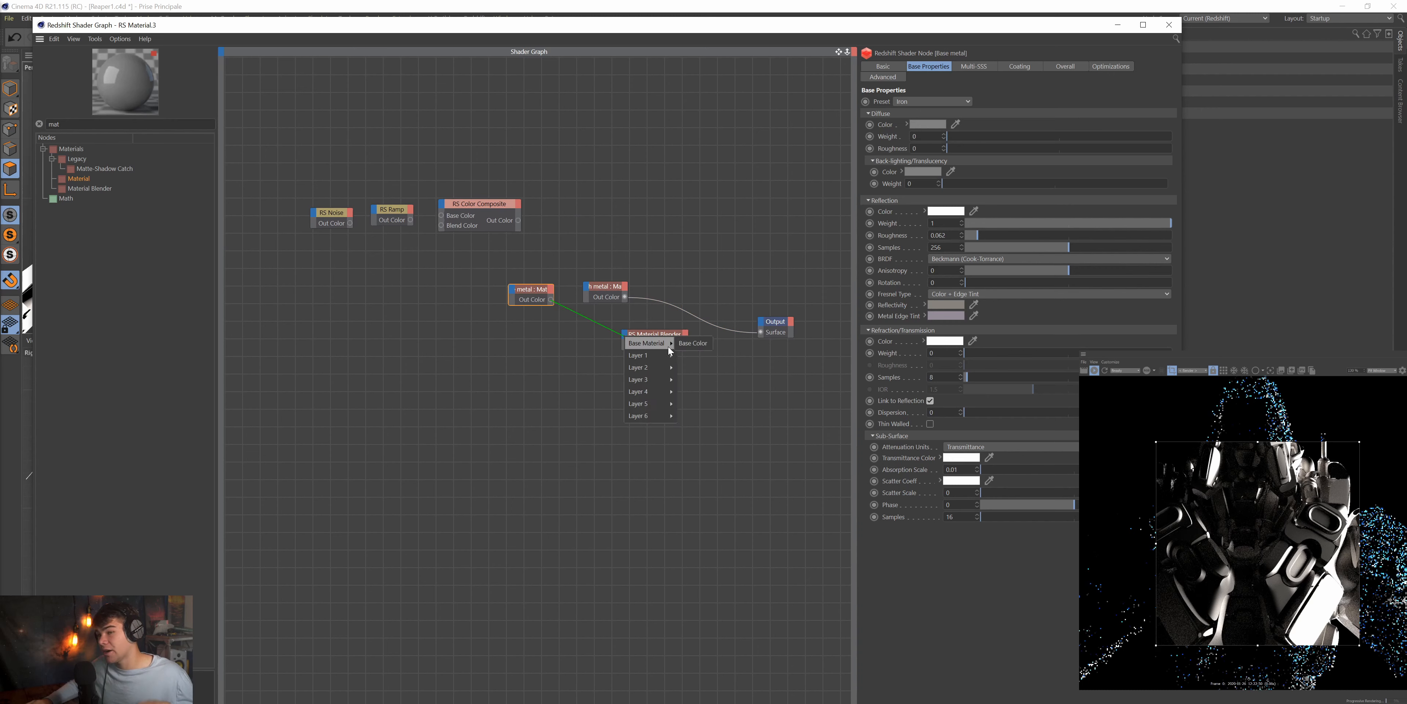
left_click(683, 343)
Connect the rough metal material to the RS Material Blender's Layer Color 1 input.
left_click_drag(621, 291, 629, 335)
mouse_move(654, 358)
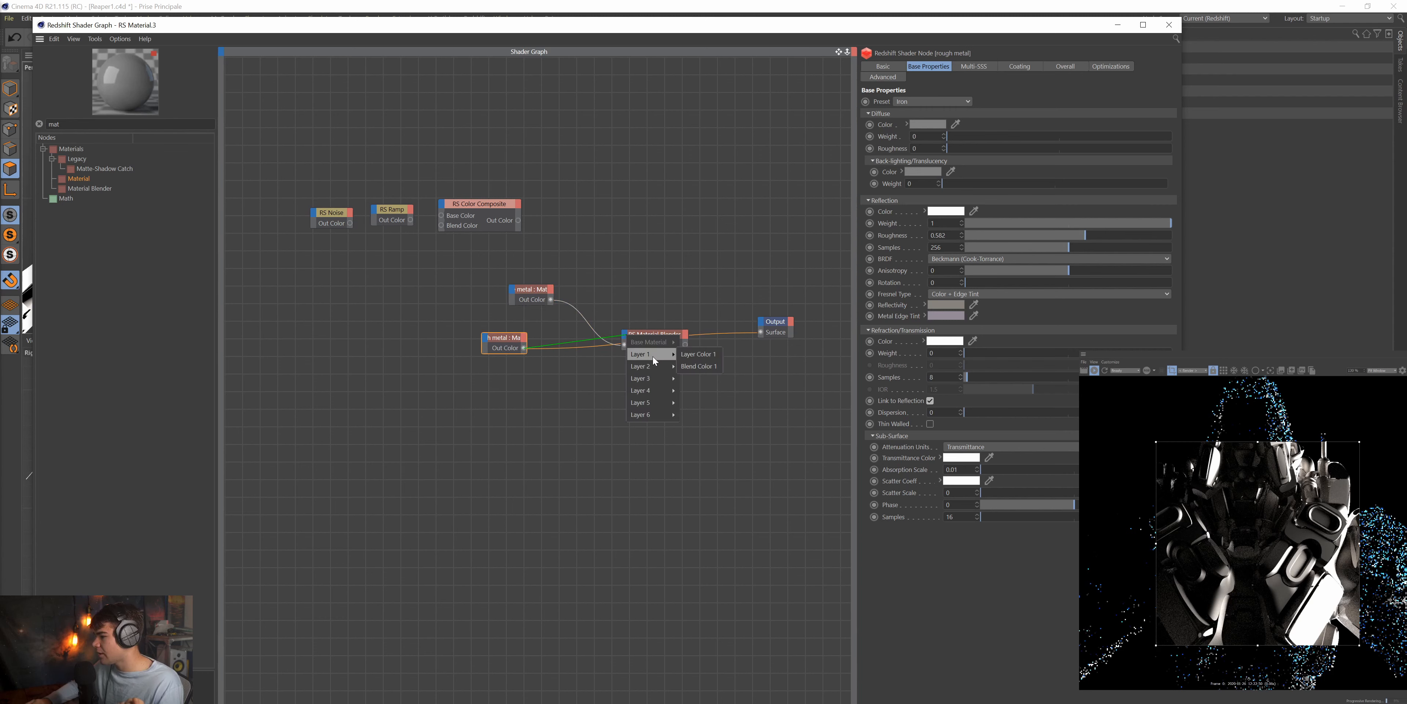
left_click(709, 356)
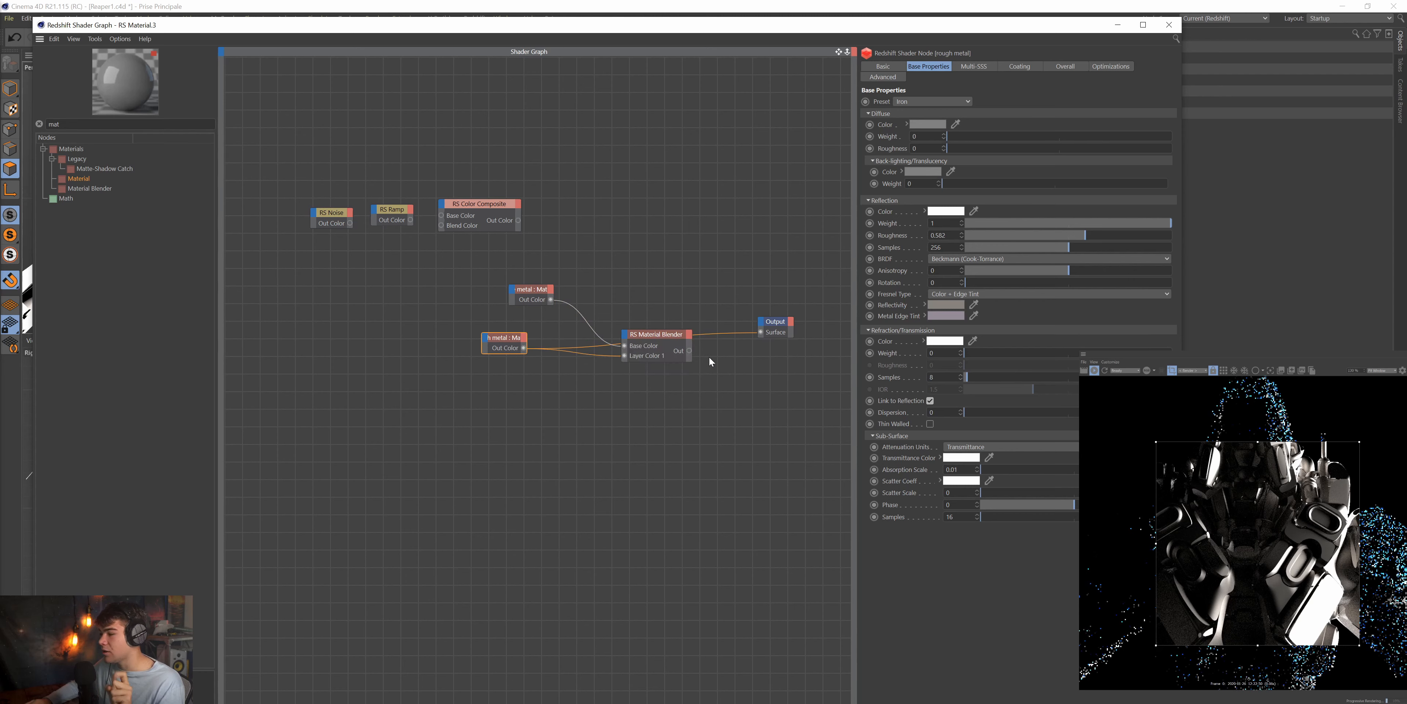
Connect the RS Material Blender to the Output surface and space the two metal nodes apart.
left_click(649, 339)
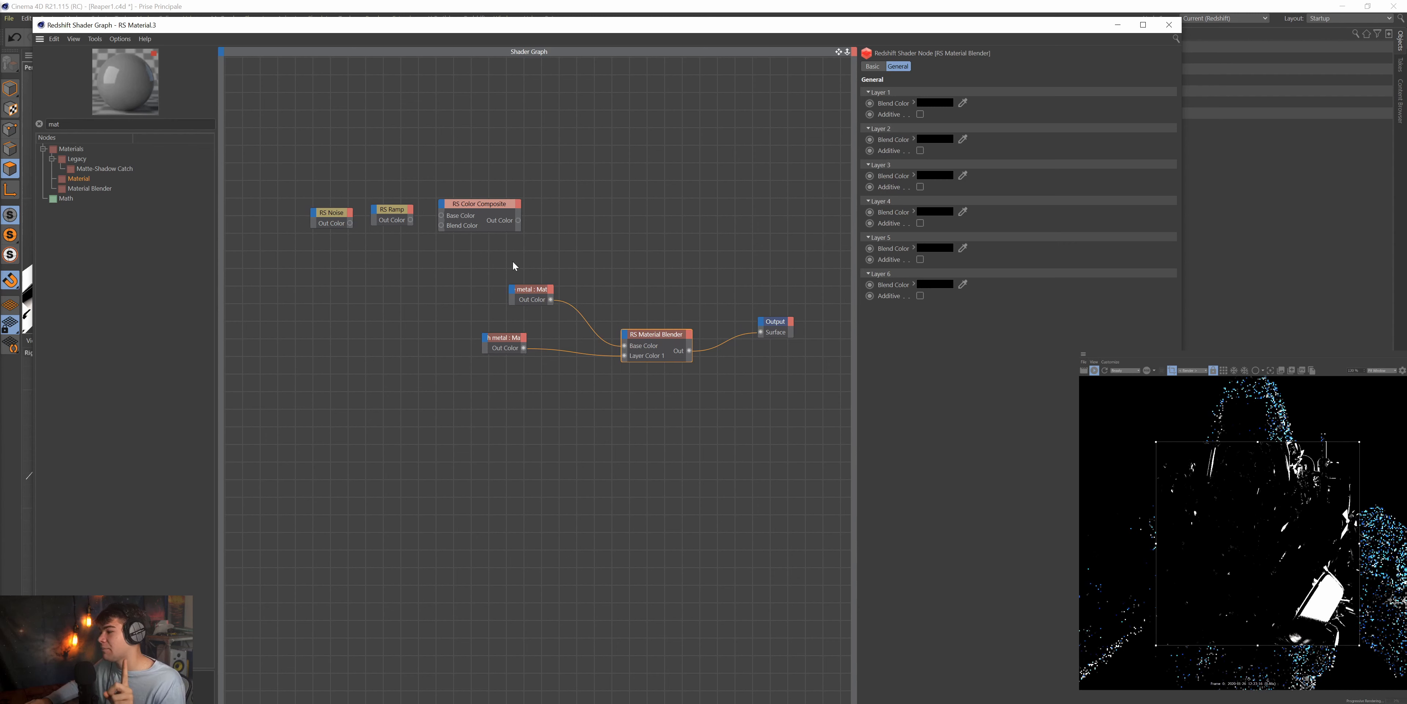
left_click_drag(534, 294, 475, 296)
left_click_drag(506, 344, 497, 382)
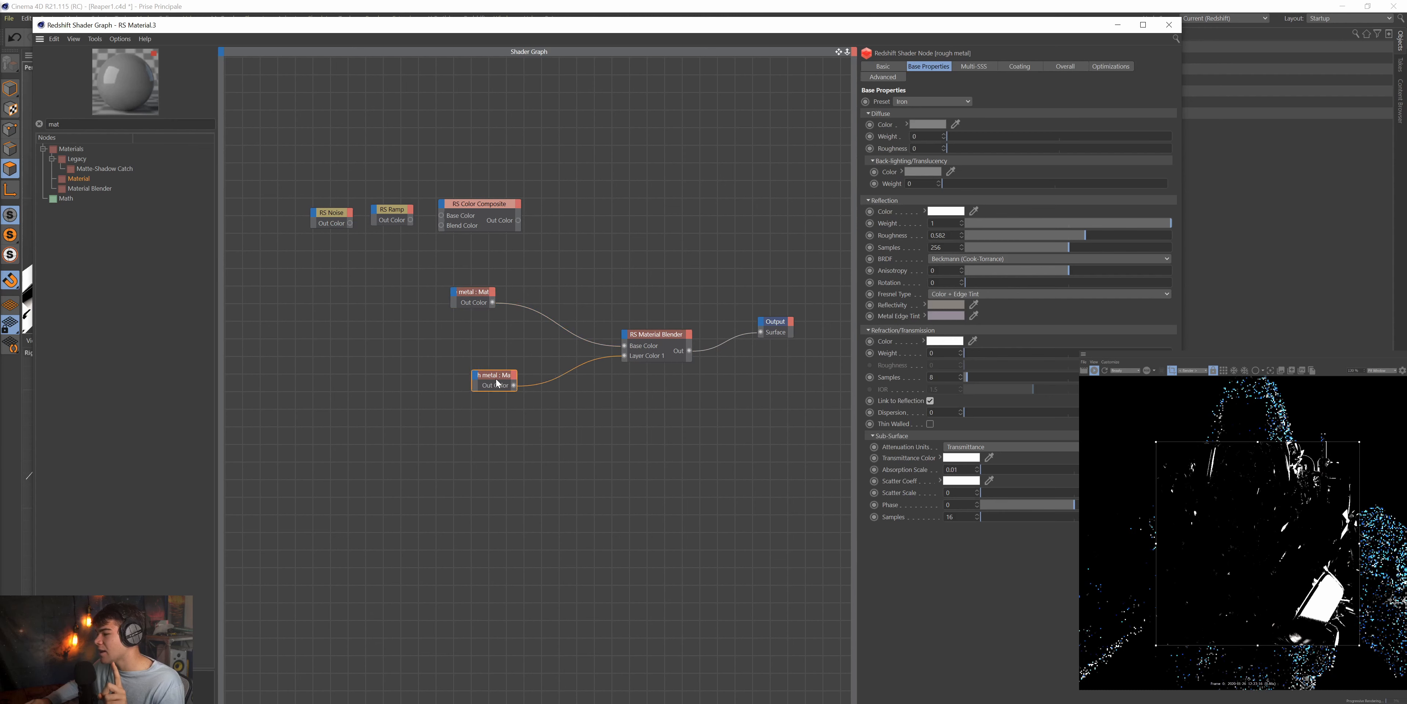
Line up the RS Noise, RS Ramp and RS Color Composite nodes and chain them, ending in the composite's Base Color.
left_click_drag(512, 253, 324, 208)
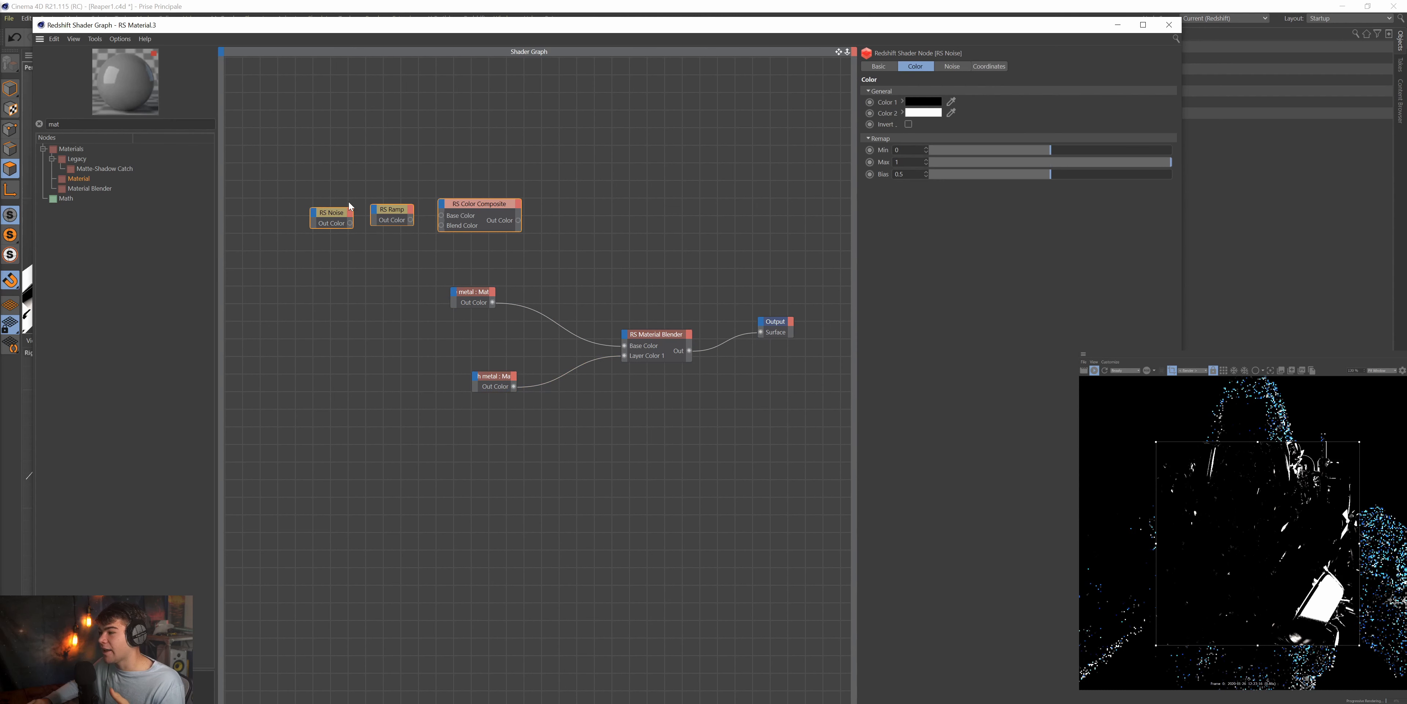
left_click_drag(838, 56, 550, 280)
left_click(463, 245)
left_click(424, 278)
left_click_drag(483, 283, 475, 287)
left_click_drag(560, 277, 557, 287)
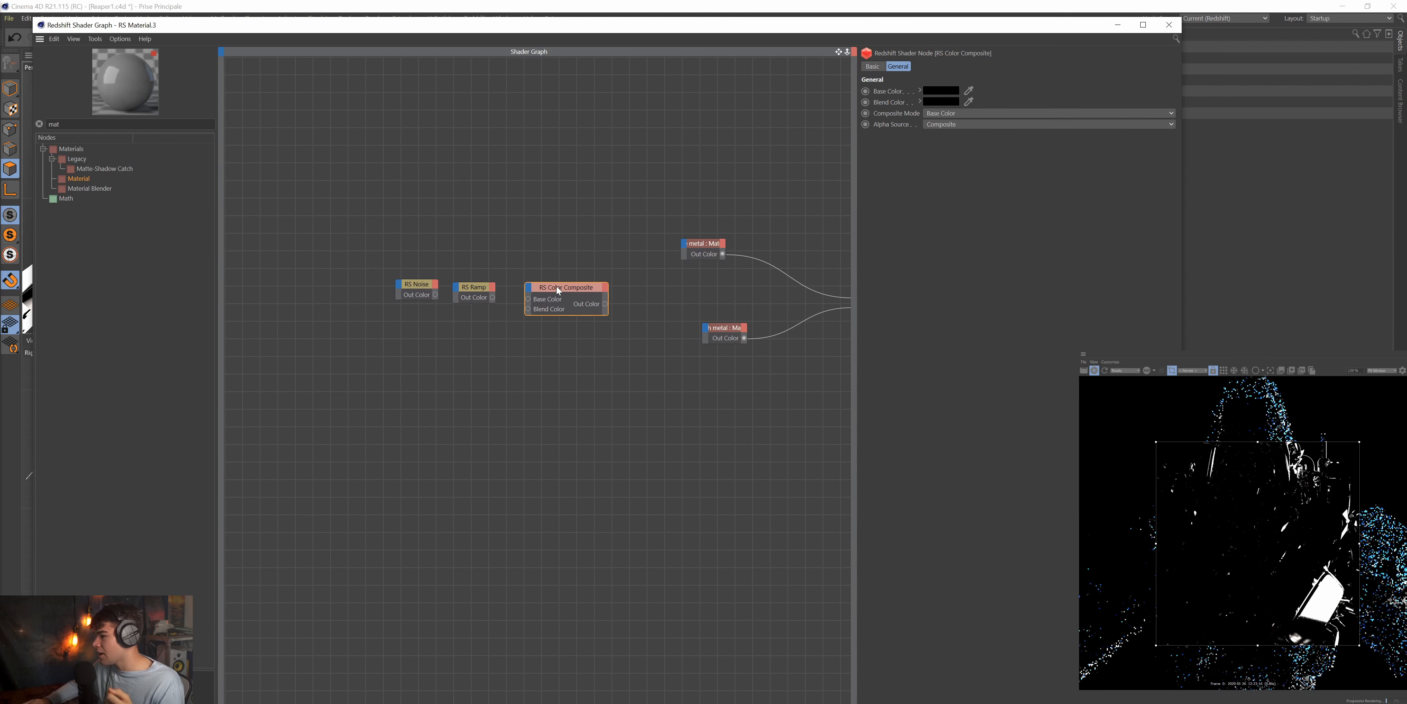
left_click_drag(435, 293, 515, 295)
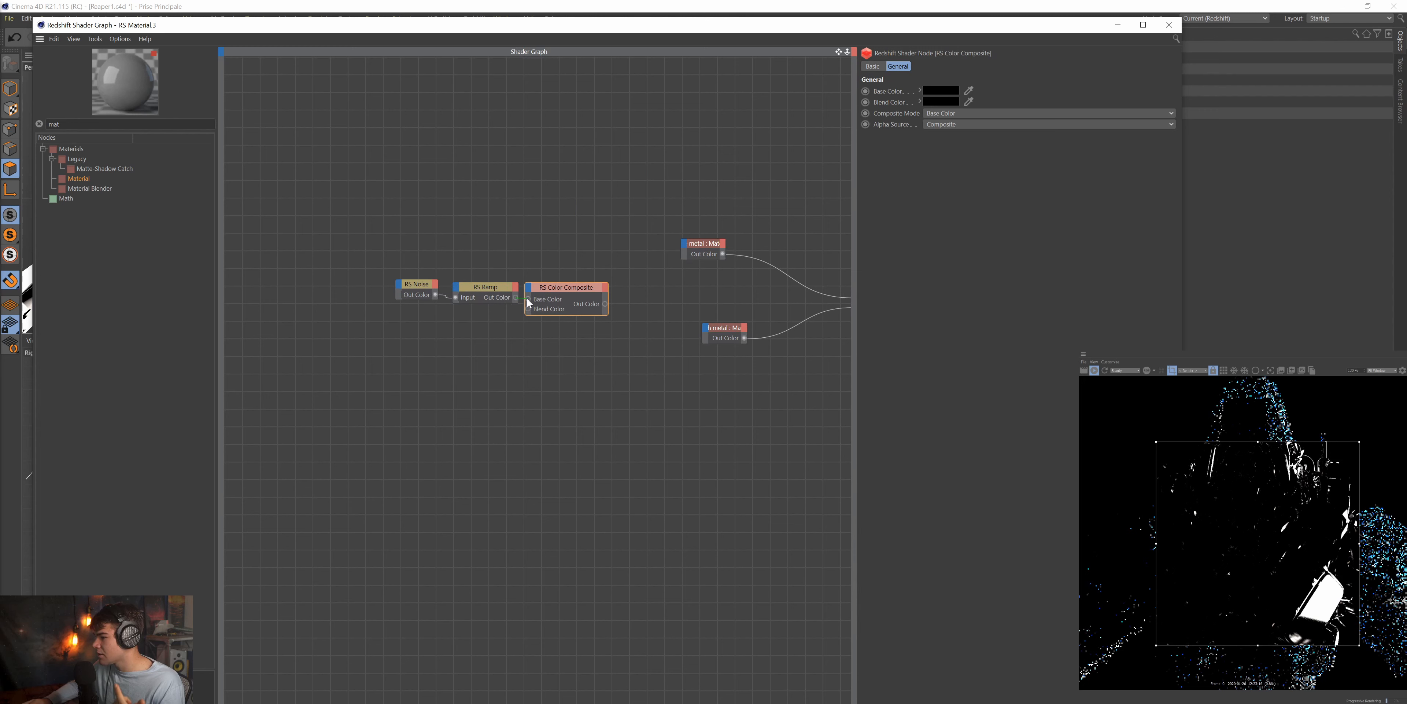
left_click_drag(527, 296, 528, 299)
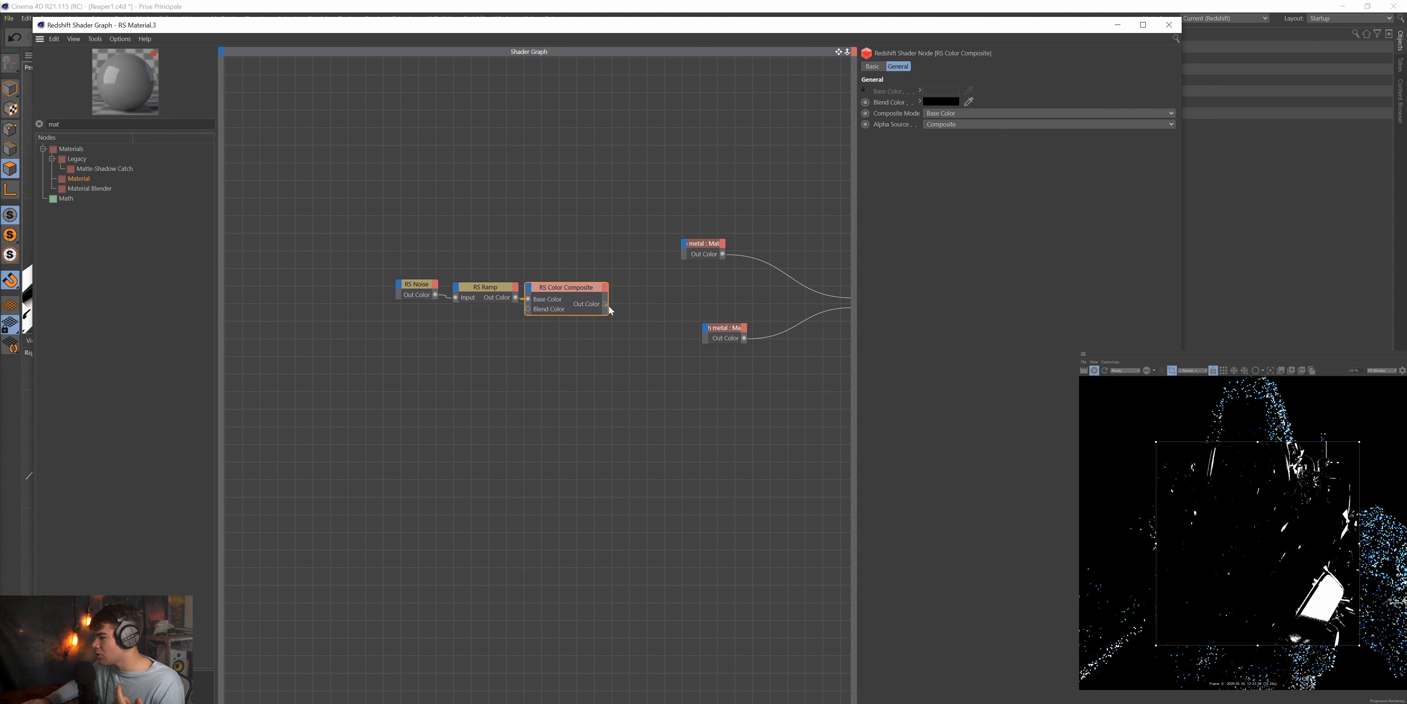
Connect the RS Color Composite output to the RS Material Blender's Blend Color 1 input.
left_click_drag(838, 52, 609, 31)
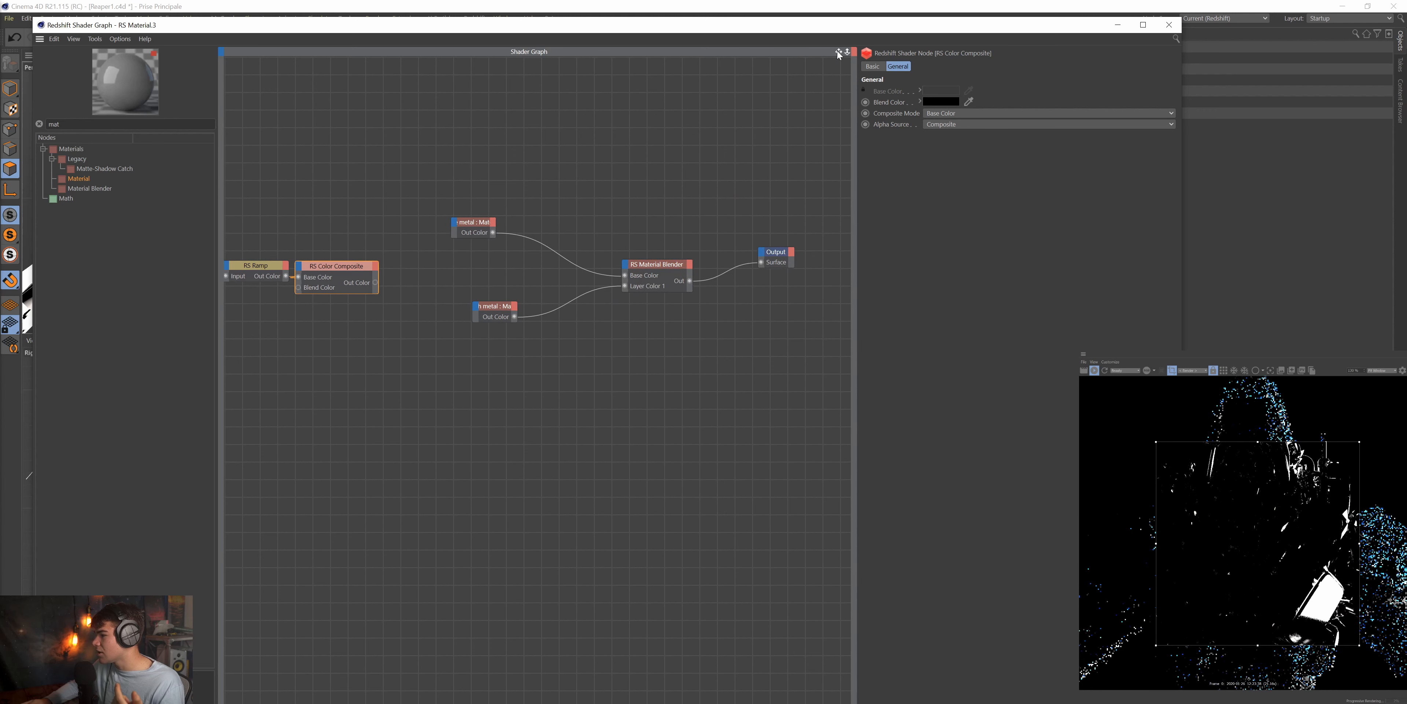
left_click_drag(376, 282, 625, 264)
mouse_move(650, 284)
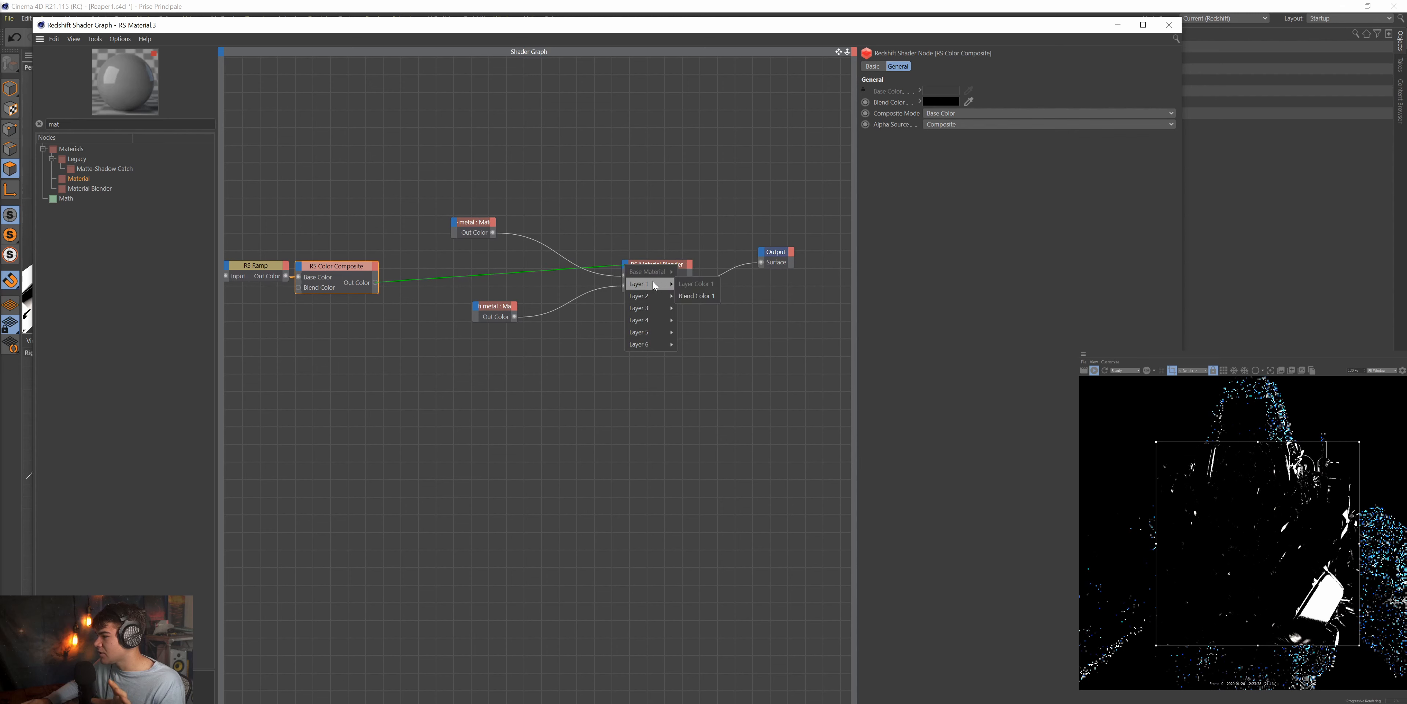
left_click(686, 296)
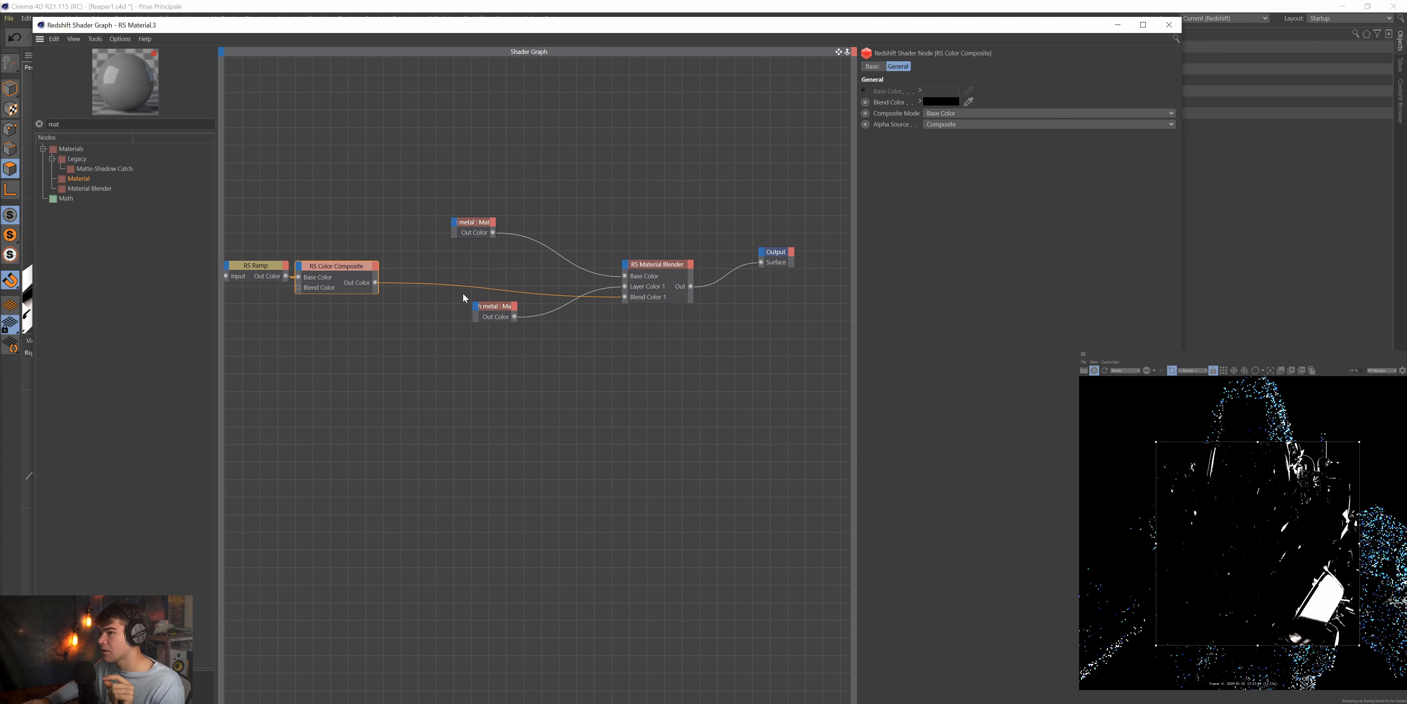
Route the RS Color Composite directly to the Output surface to preview the blend mask, and move the Output node lower.
middle_click_drag(240, 238, 422, 249)
left_click(446, 278)
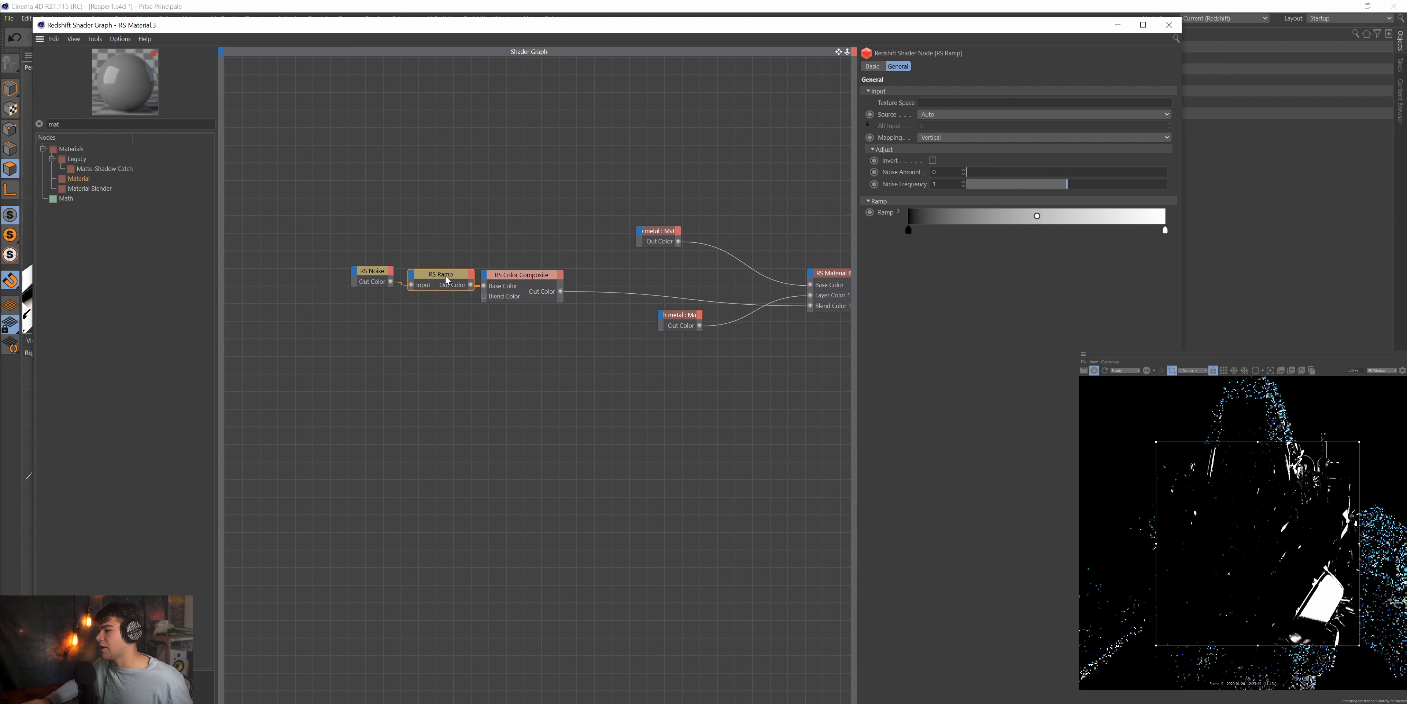
left_click(448, 255)
left_click(518, 276)
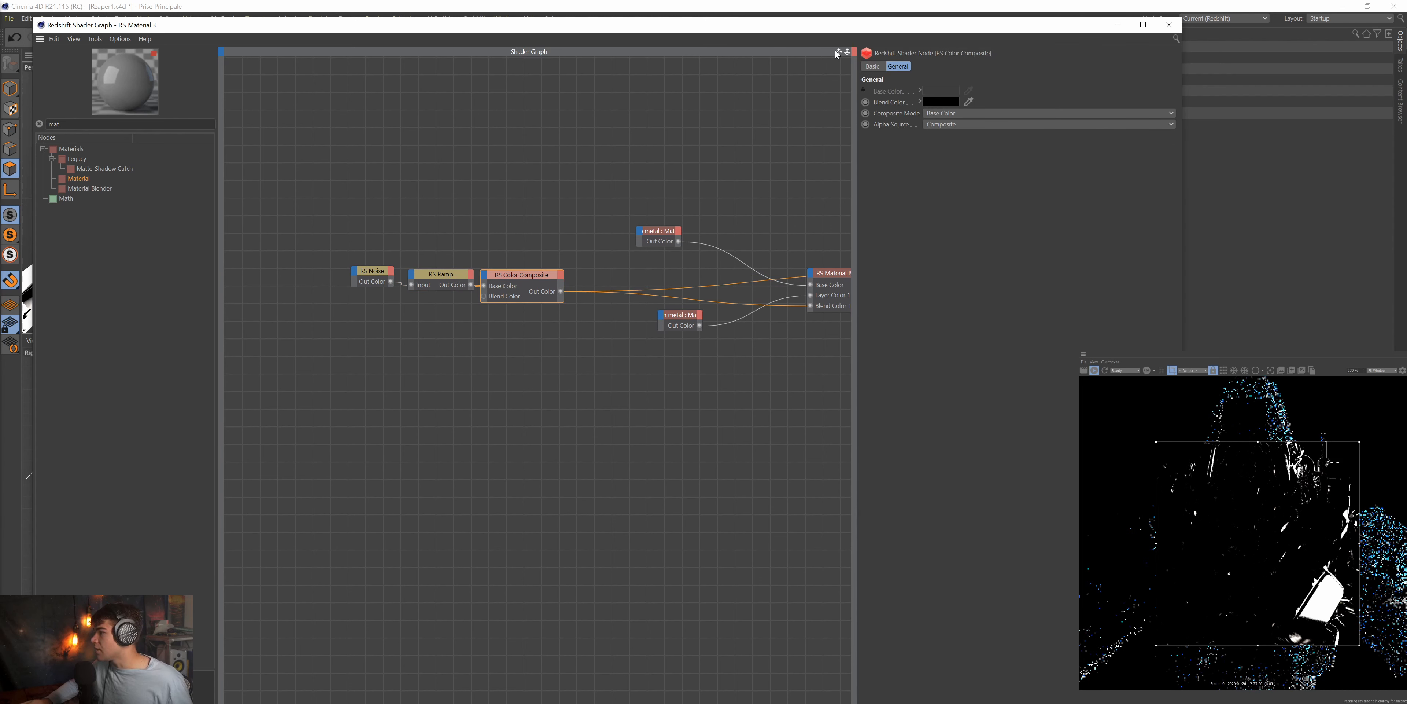
left_click_drag(842, 51, 837, 53)
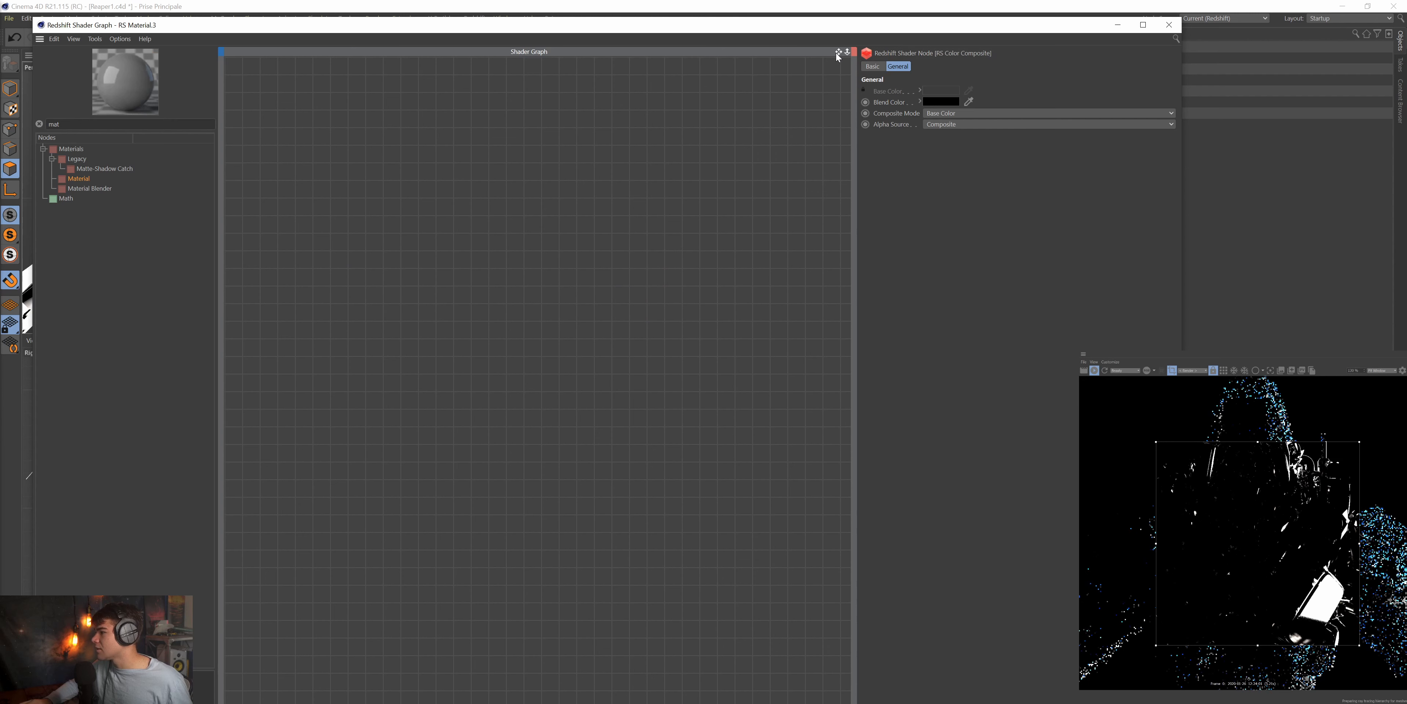
left_click_drag(838, 52, 838, 52)
left_click_drag(734, 292, 763, 339)
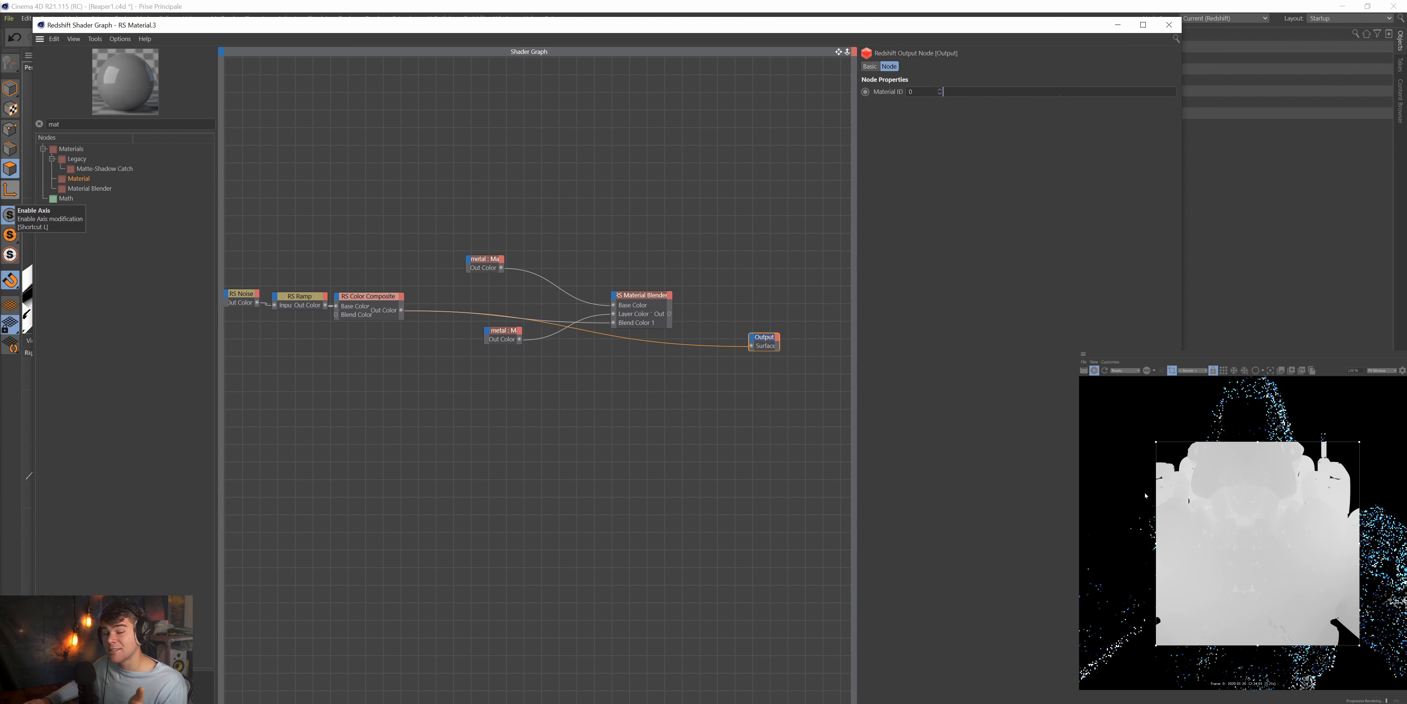
Tighten the RS Ramp gradient by moving the black knot just before the middle and the white knot just past it.
left_click(251, 301)
left_click(286, 302)
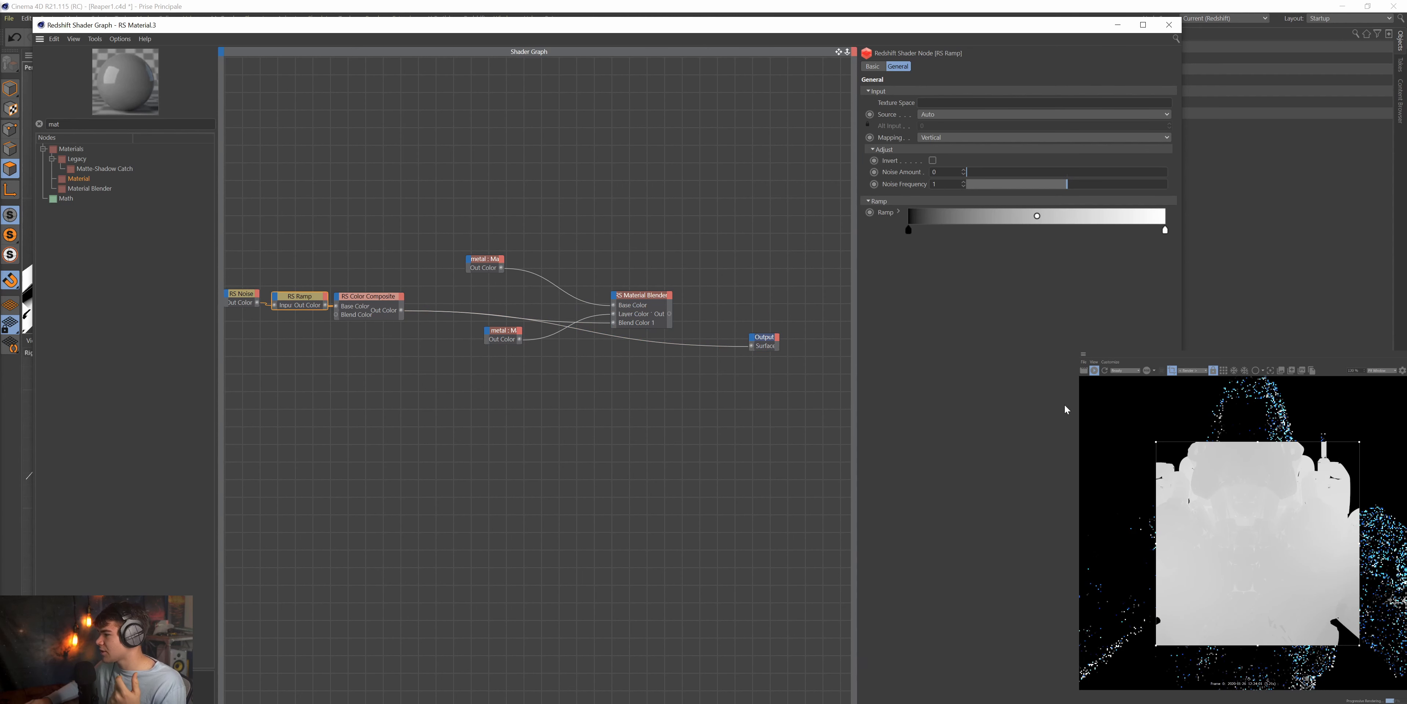
left_click_drag(908, 230, 1012, 230)
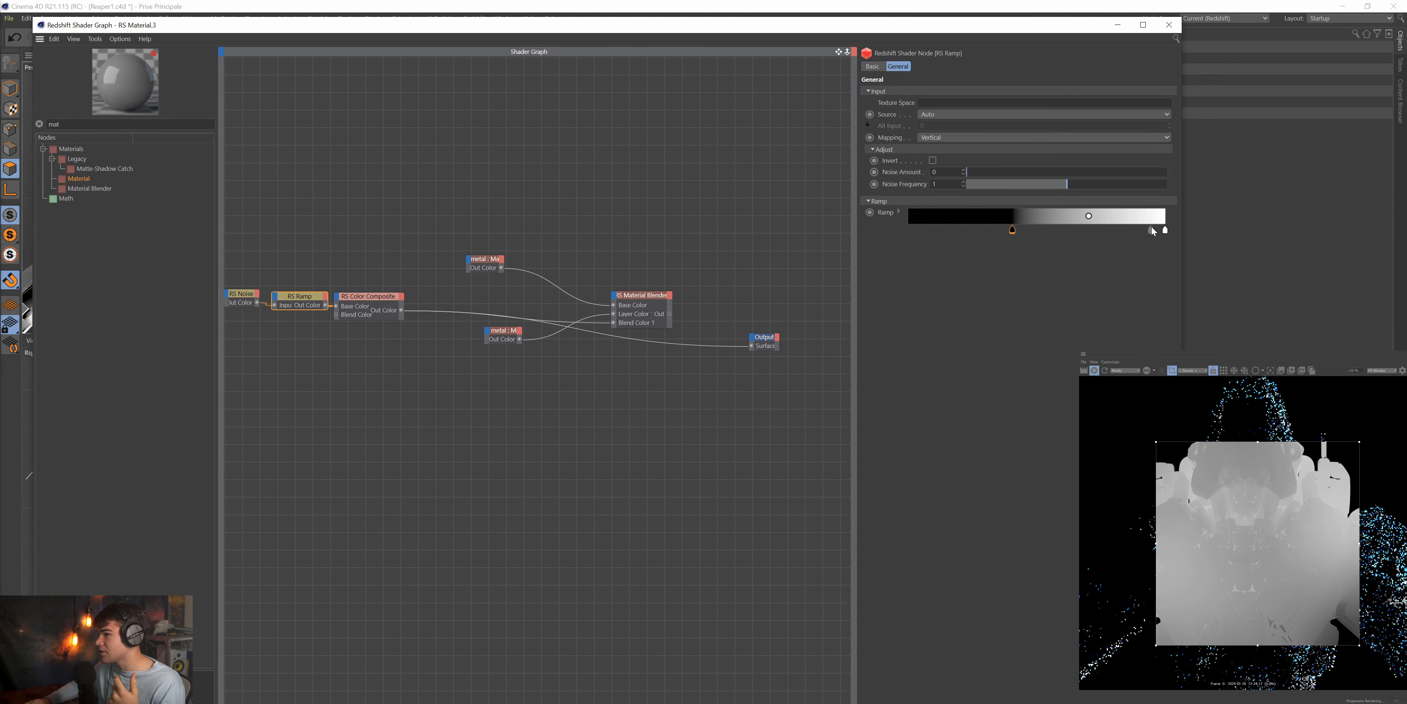
left_click_drag(1165, 230, 1043, 240)
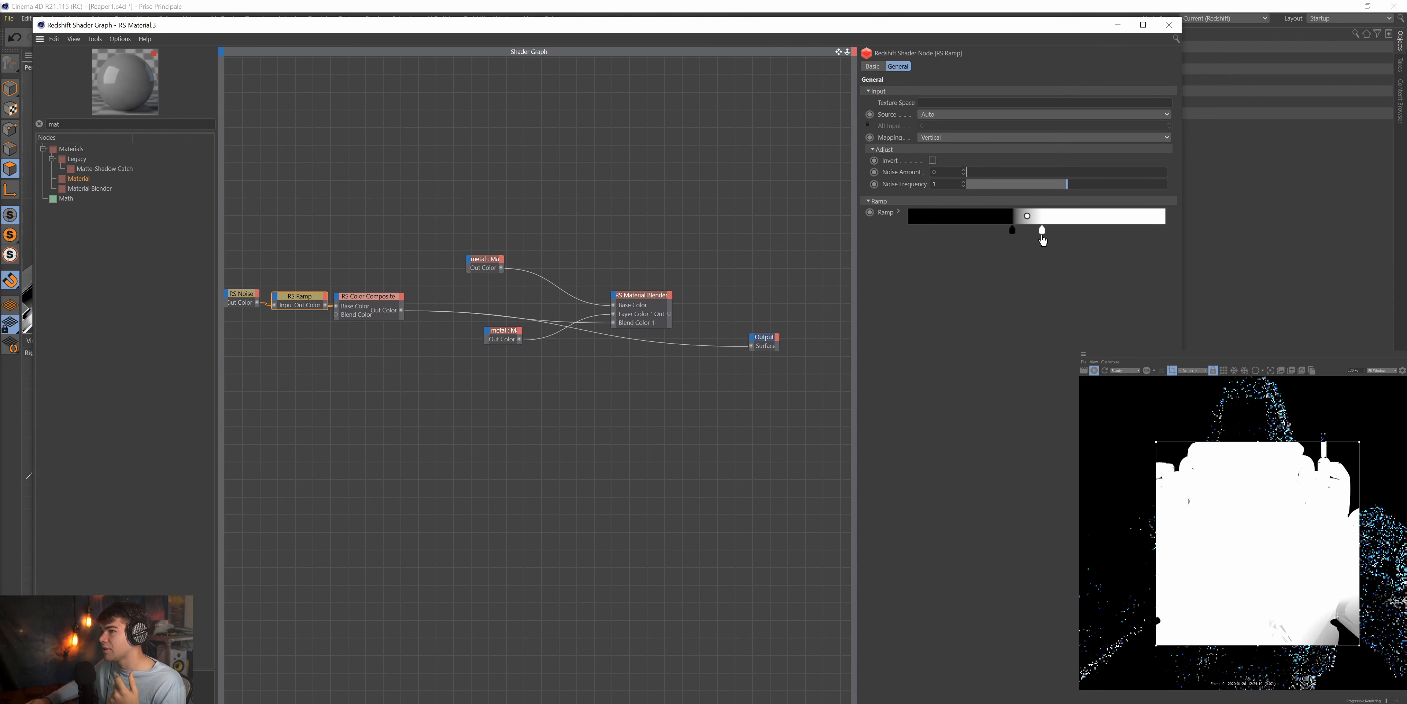
Set the RS Noise node's overall coordinate scale to 2.12 to break the mask into smaller patches.
left_click(241, 293)
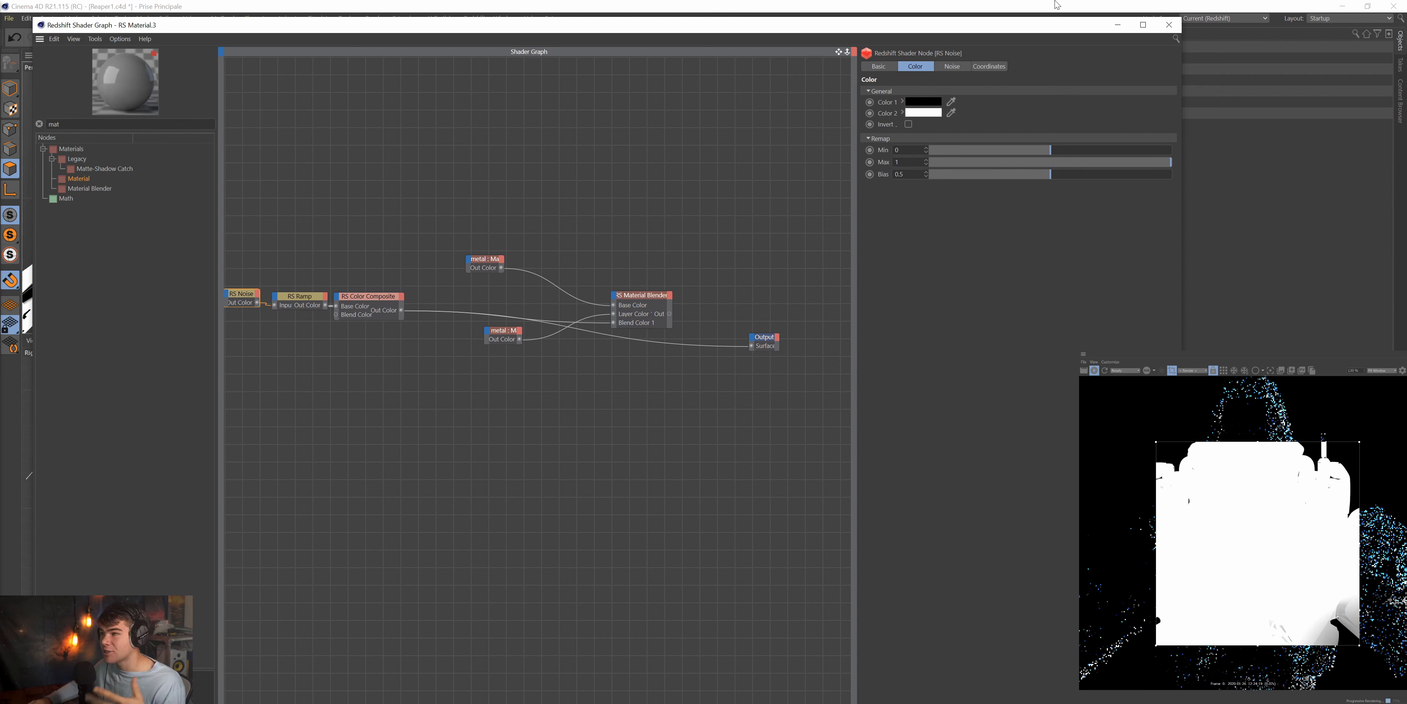
left_click(950, 67)
left_click_drag(994, 129, 1097, 127)
left_click(989, 66)
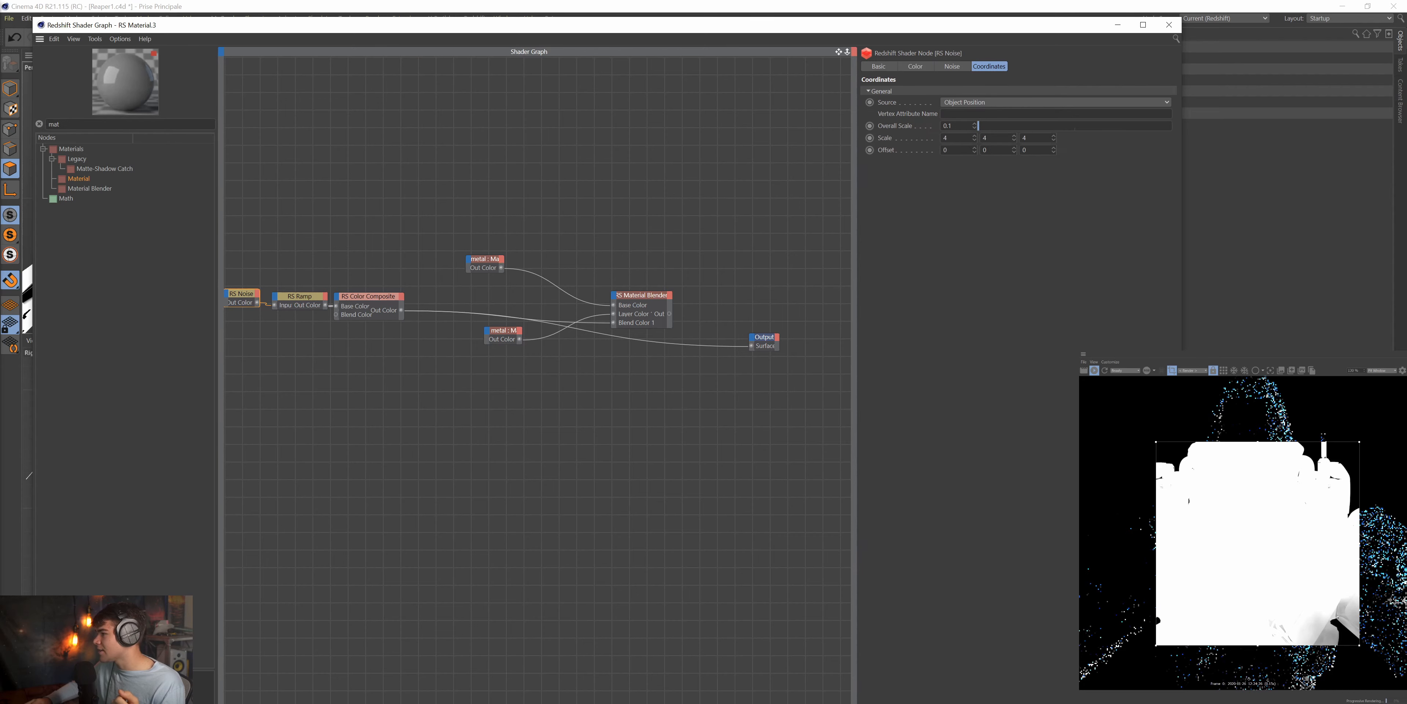
left_click_drag(979, 127, 1010, 141)
left_click_drag(1002, 138, 998, 138)
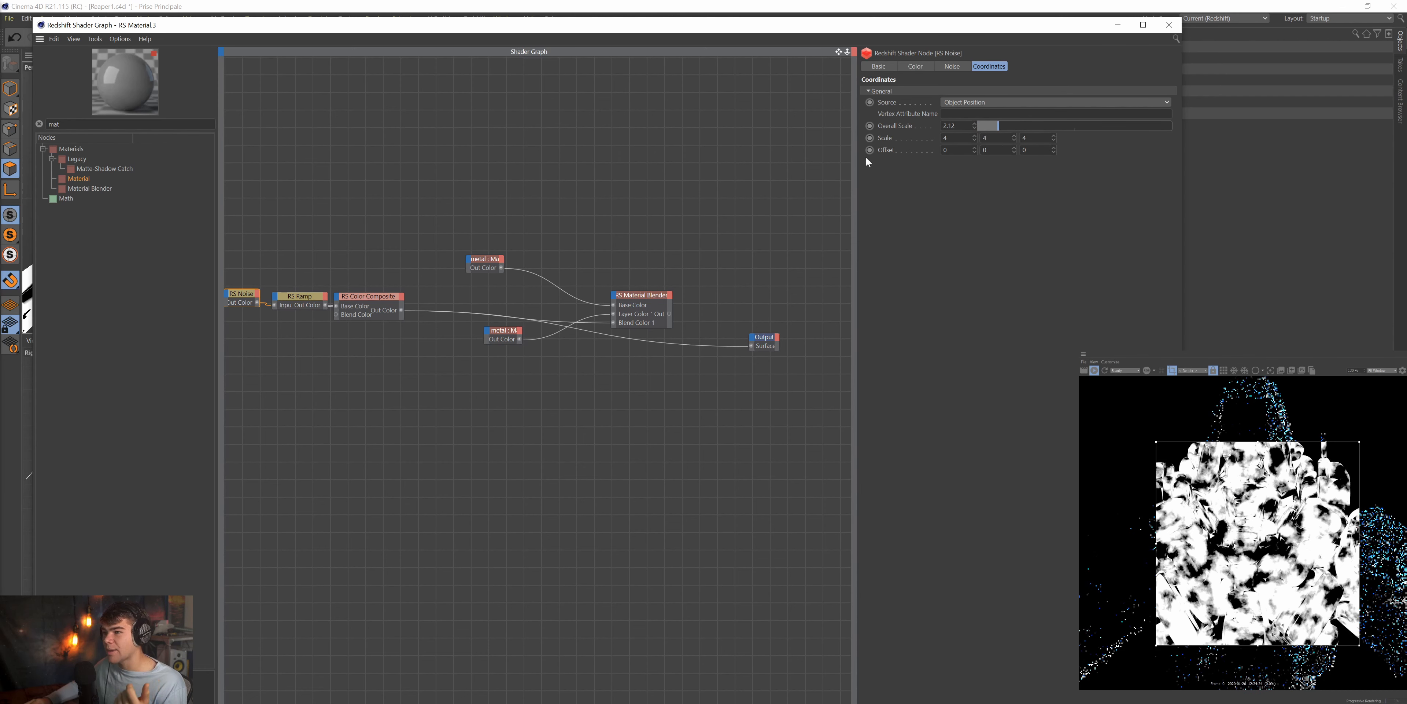
Route the RS Material Blender to the Output surface and inspect the blended metal closely in the render view.
left_click(642, 295)
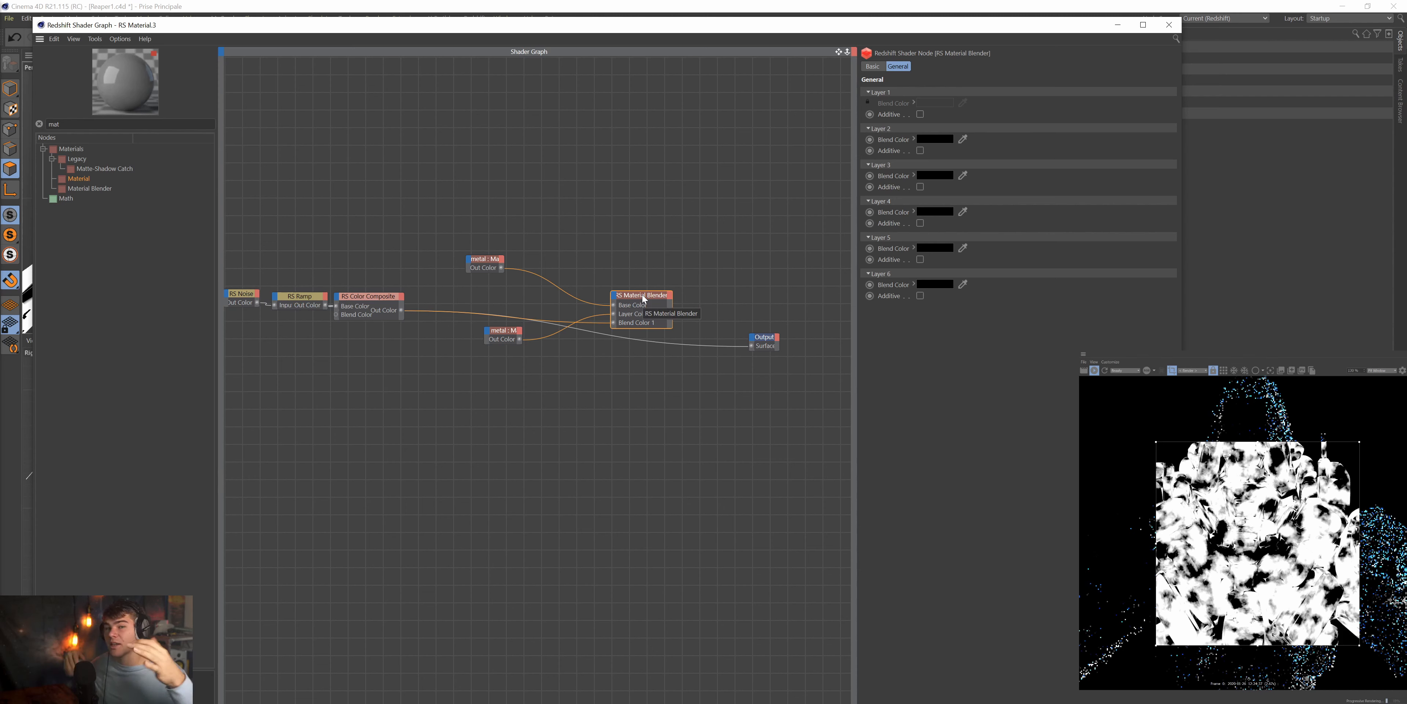
key("o")
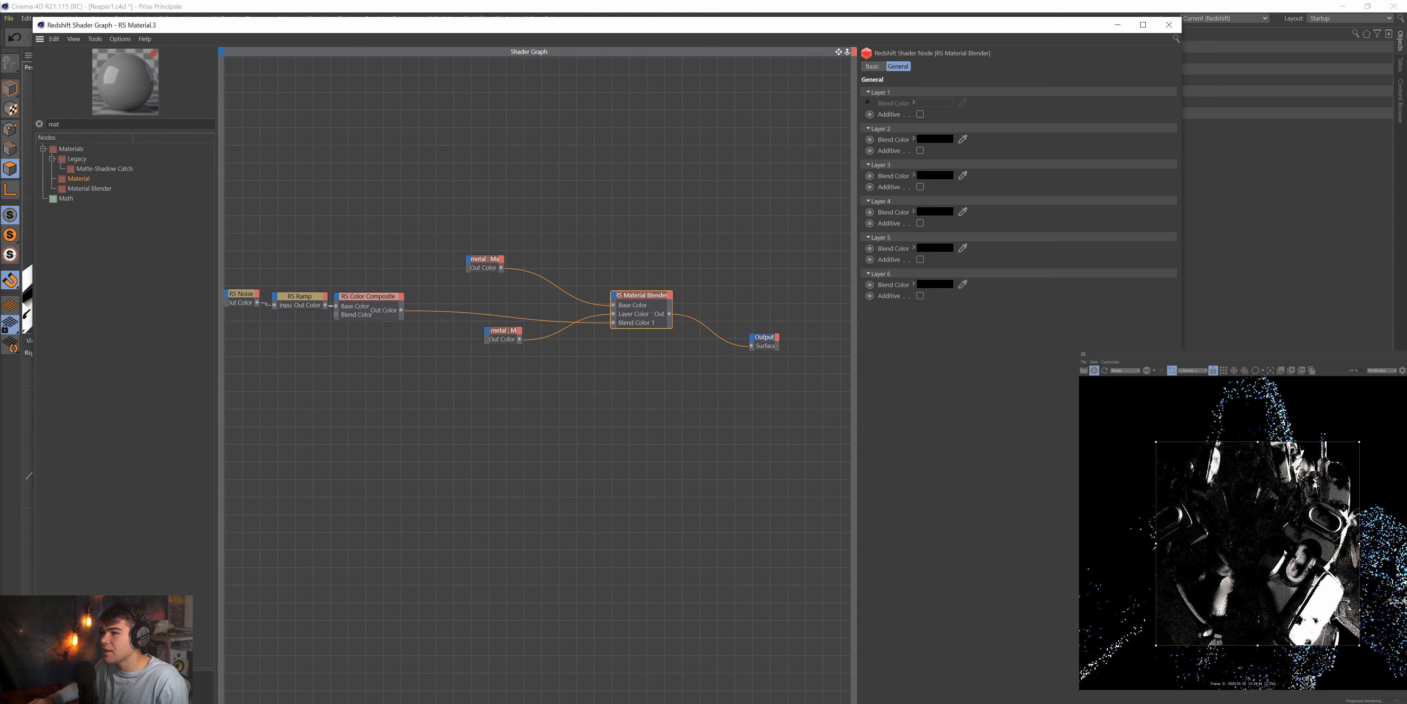
scroll(1291, 553, "up", 5)
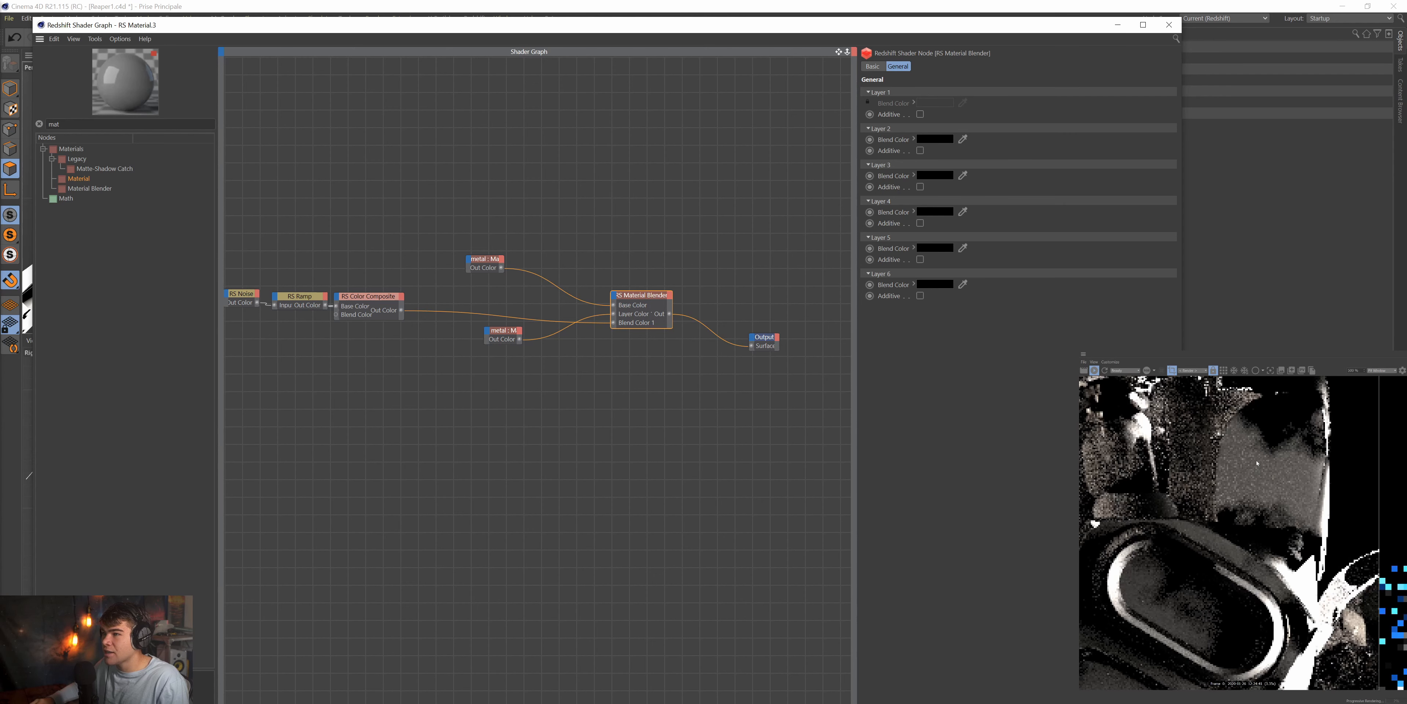
scroll(1257, 445, "down", 5)
scroll(1305, 535, "up", 3)
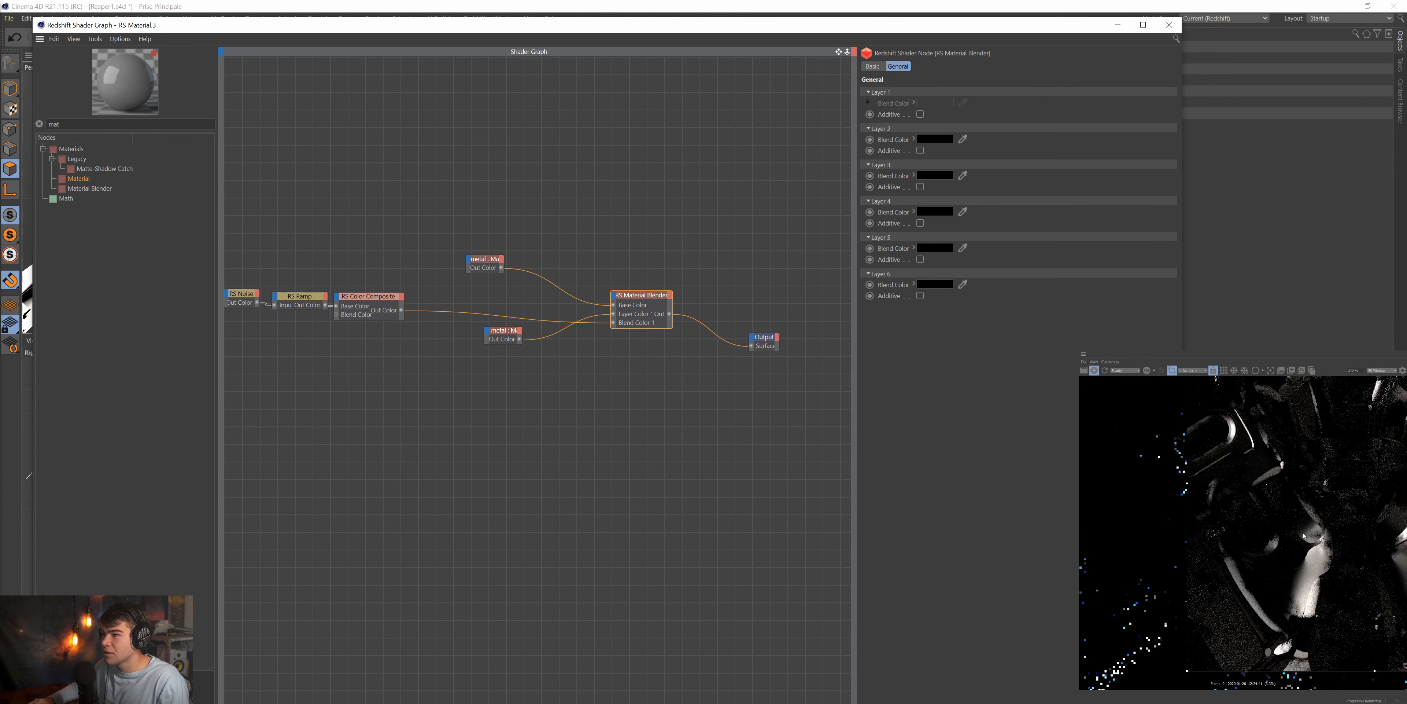
scroll(1304, 535, "down", 4)
scroll(1349, 527, "down", 1)
scroll(1331, 513, "up", 7)
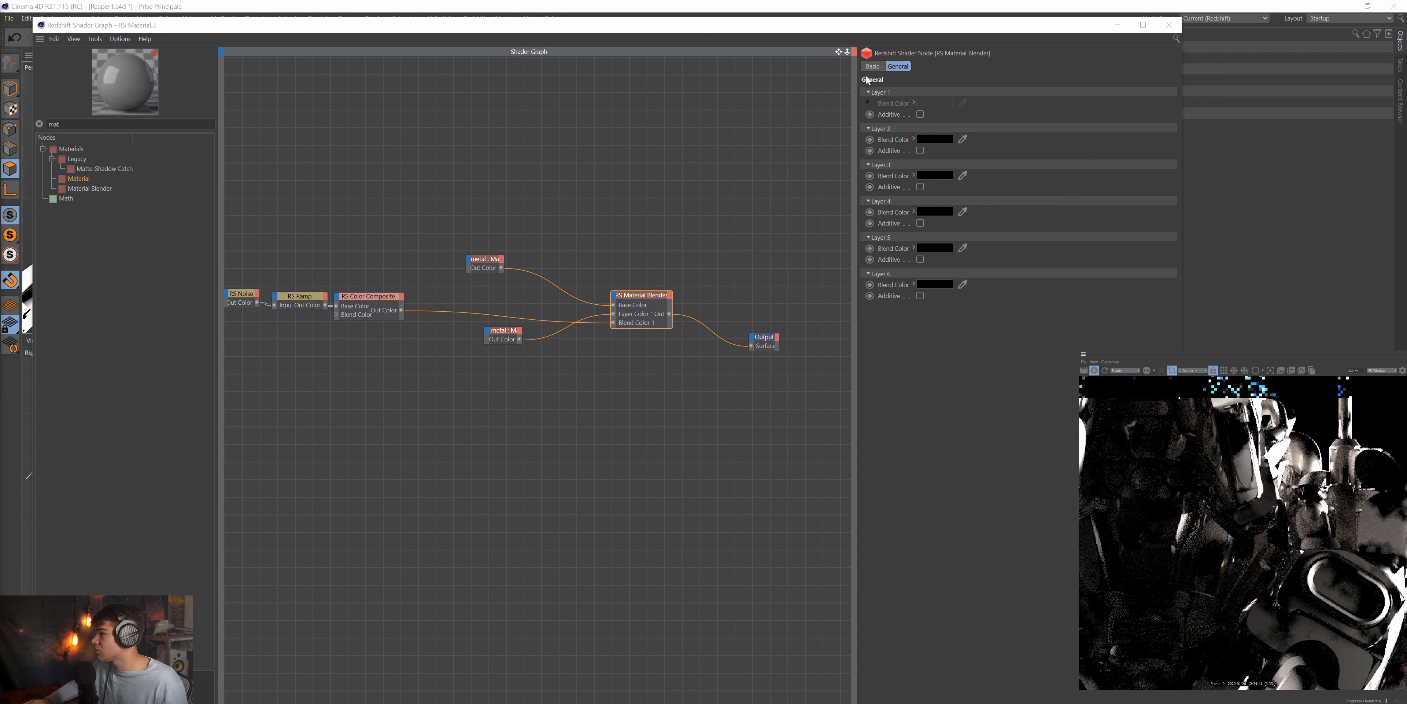
Space the RS Noise and RS Ramp nodes further away from the RS Color Composite, and route the composite to the Output to preview the mask.
left_click_drag(837, 52, 913, 38)
left_click(322, 285)
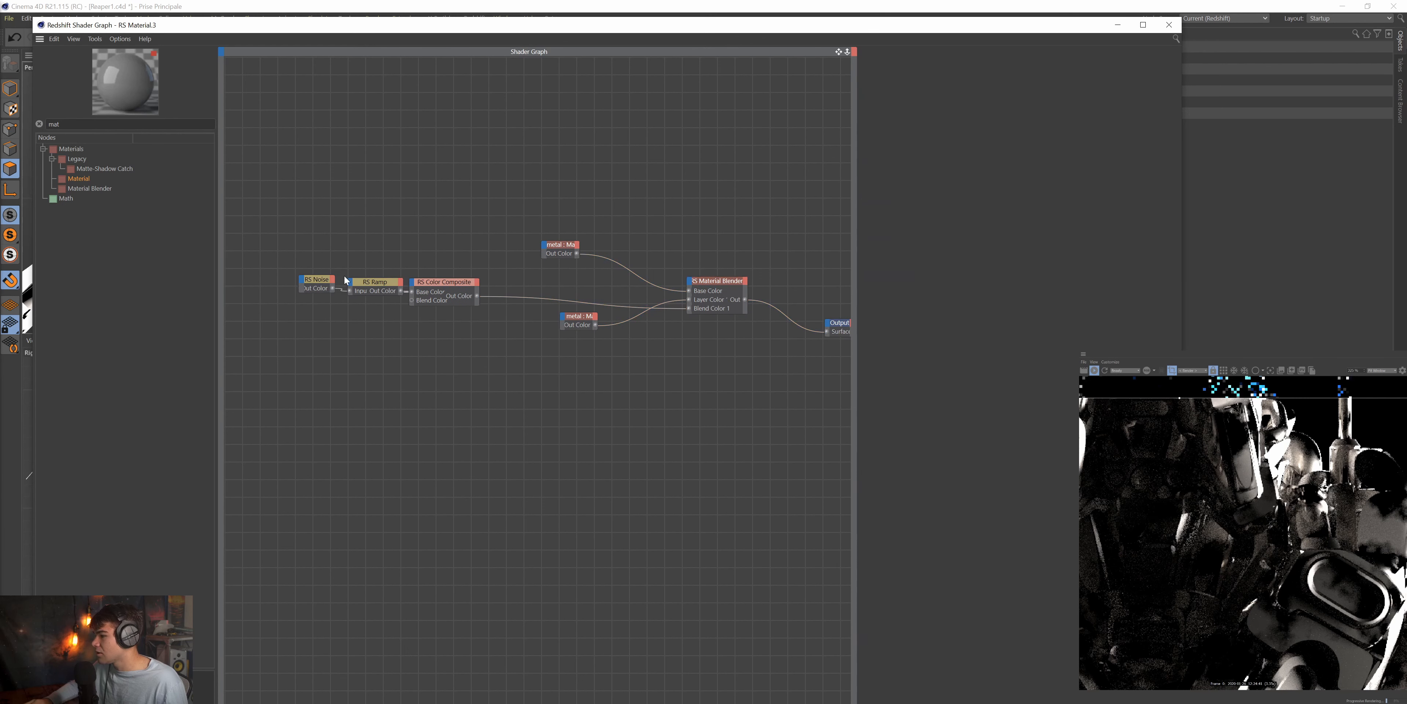
left_click_drag(321, 285, 296, 285)
left_click_drag(385, 285, 370, 285)
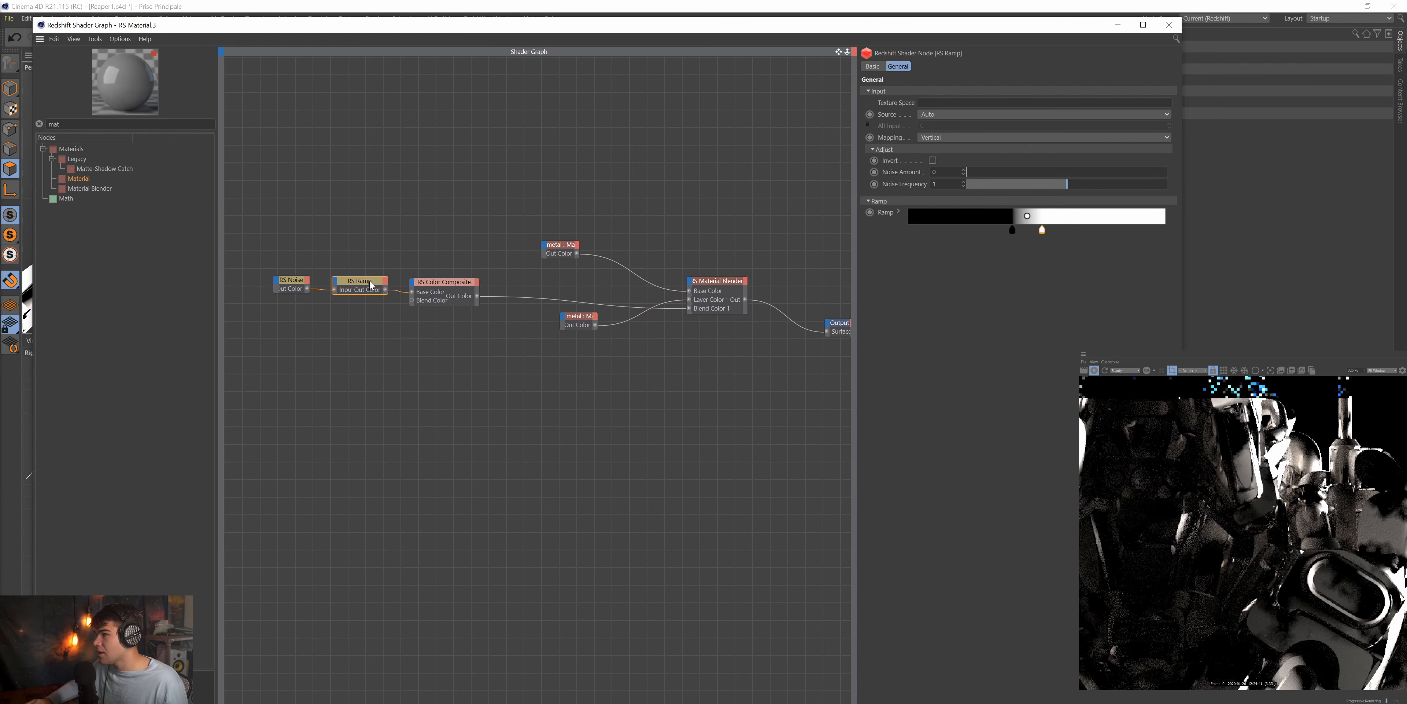
left_click(428, 286)
left_click(432, 285, "ctrl+shift")
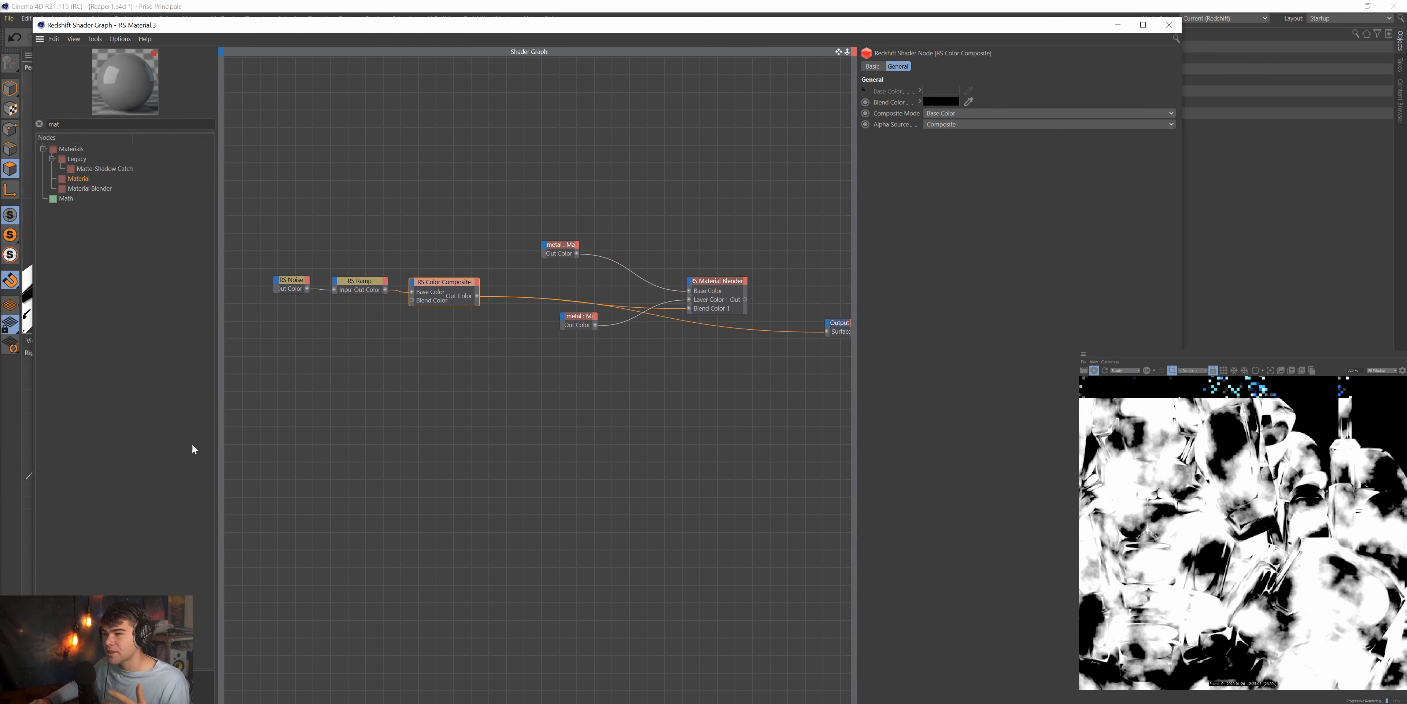
Duplicate the RS Noise and RS Ramp pair below the originals and connect the copied ramp to the RS Color Composite's Blend Color.
left_click_drag(394, 370, 249, 232)
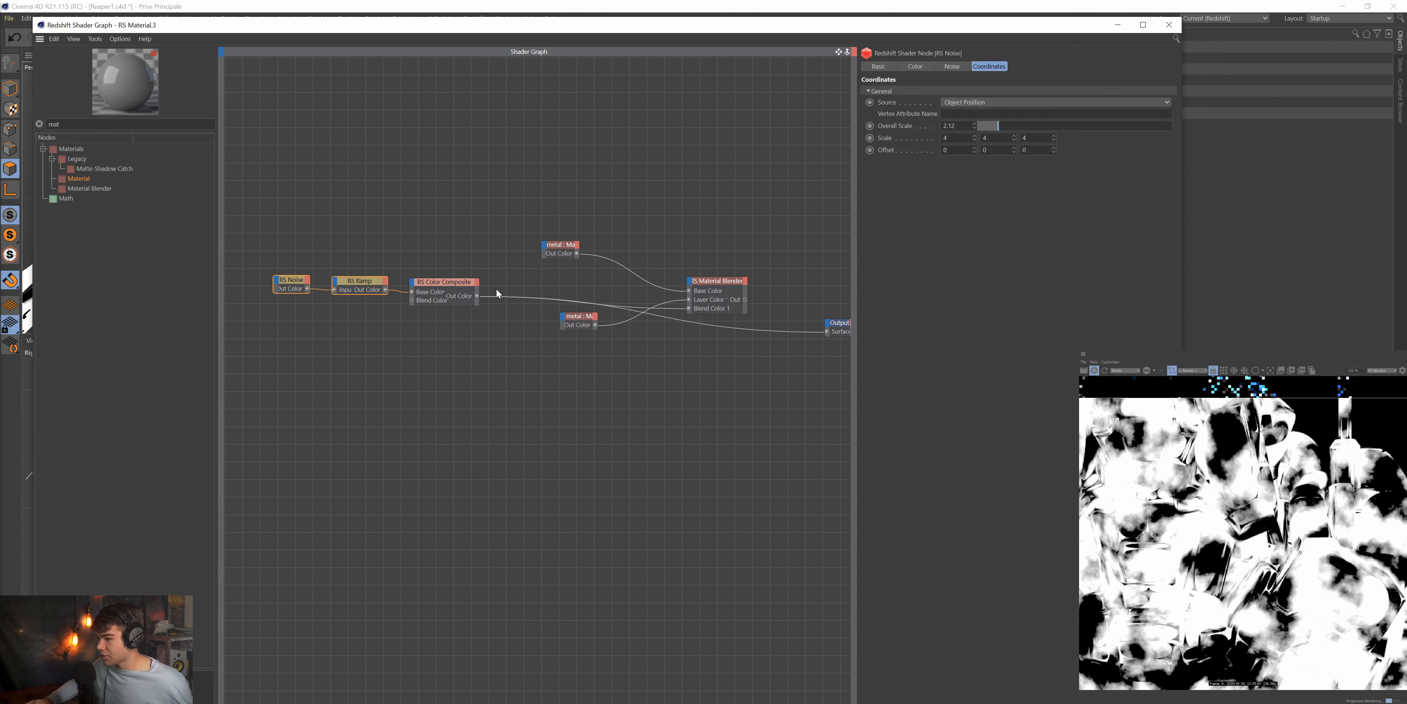
left_click_drag(354, 285, 367, 316, "ctrl")
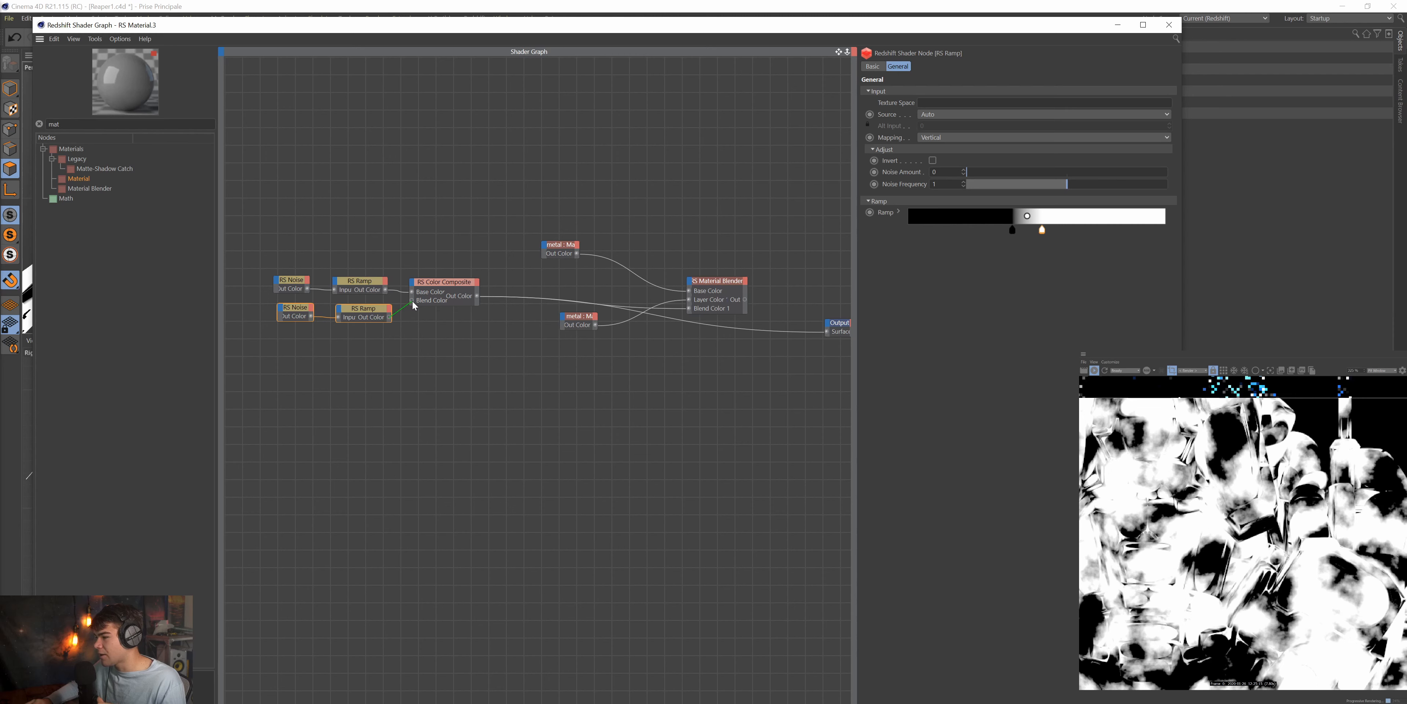
left_click_drag(414, 305, 413, 300)
Set the RS Color Composite's composite mode to Screen and check the combined mask in the render view.
left_click(445, 281)
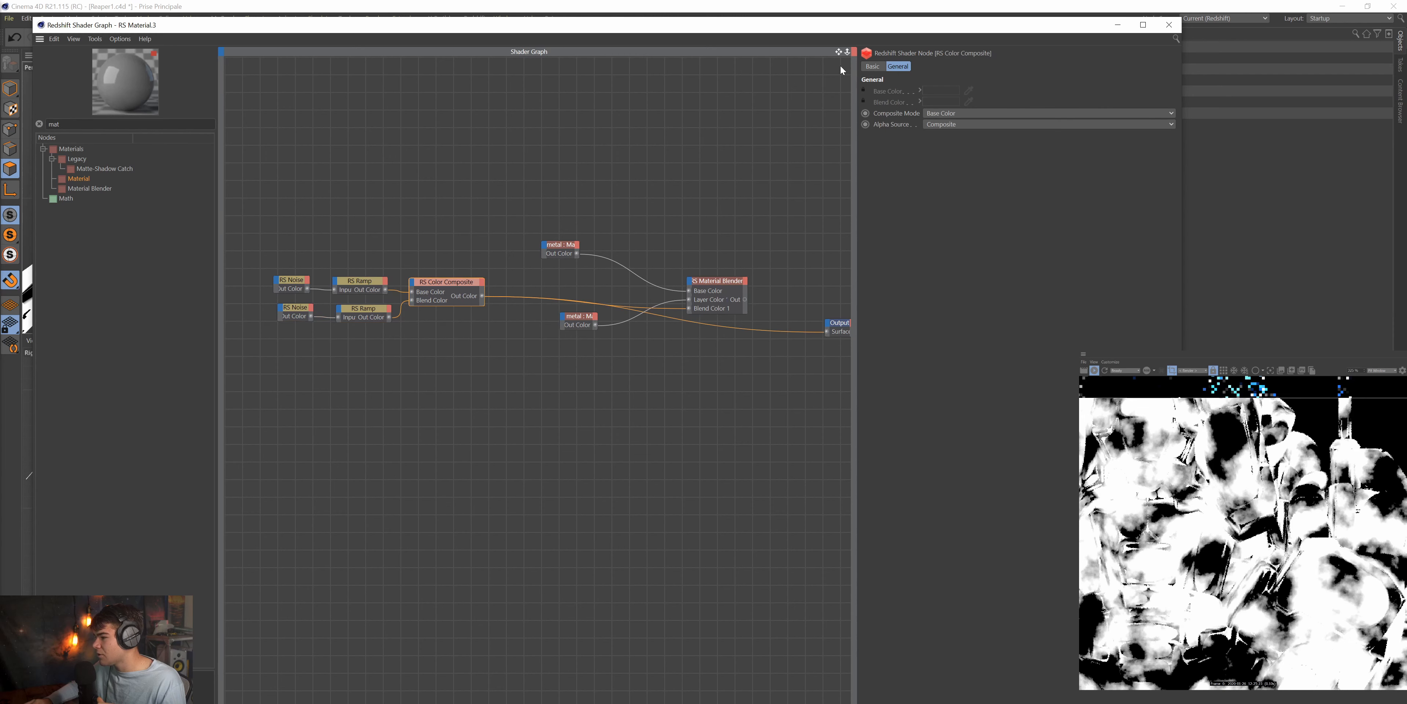
left_click(932, 113)
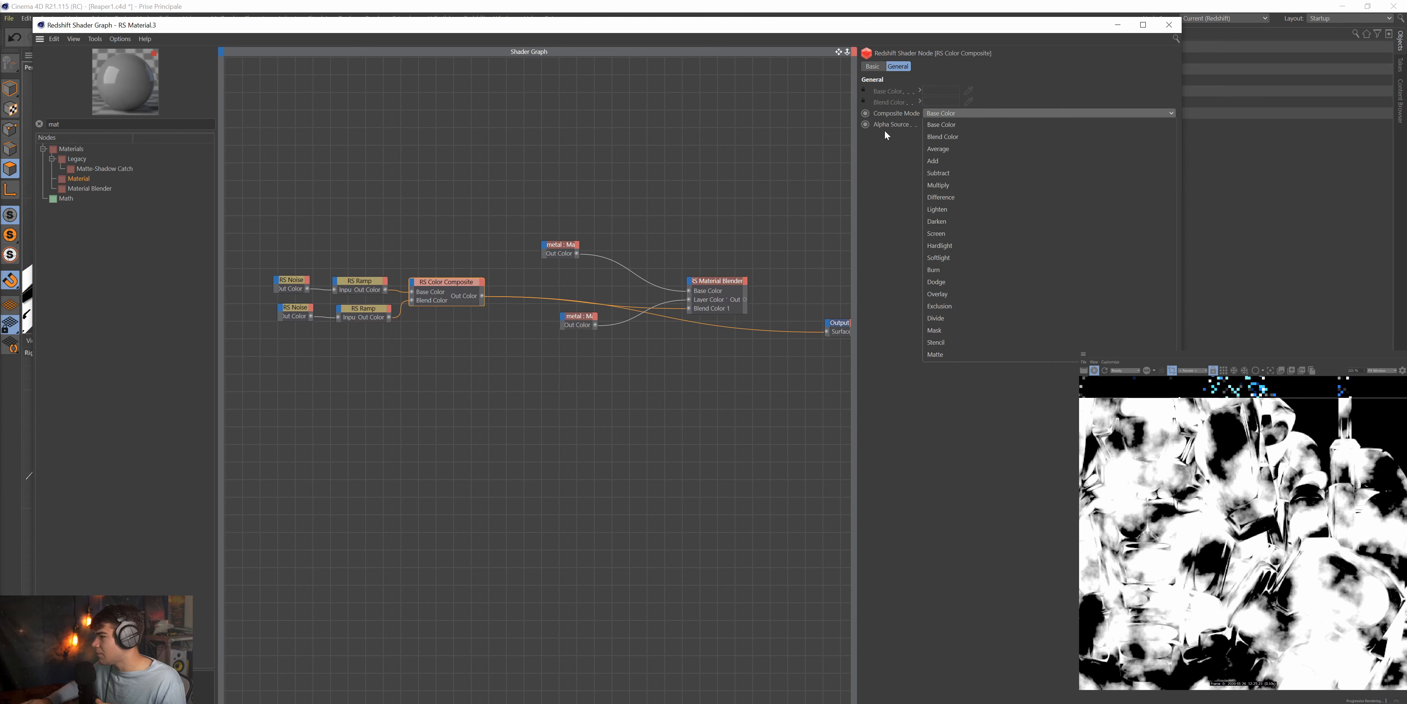
left_click(950, 234)
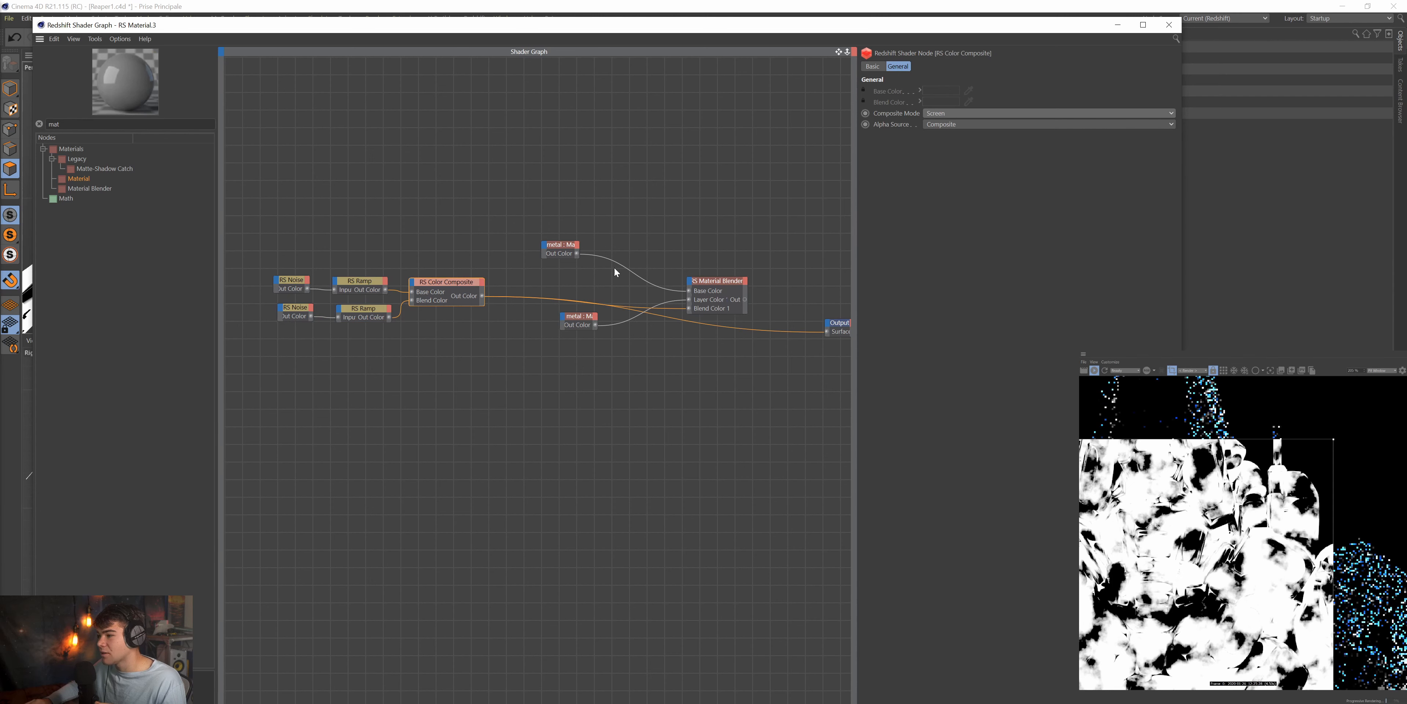
scroll(1178, 519, "down", 3)
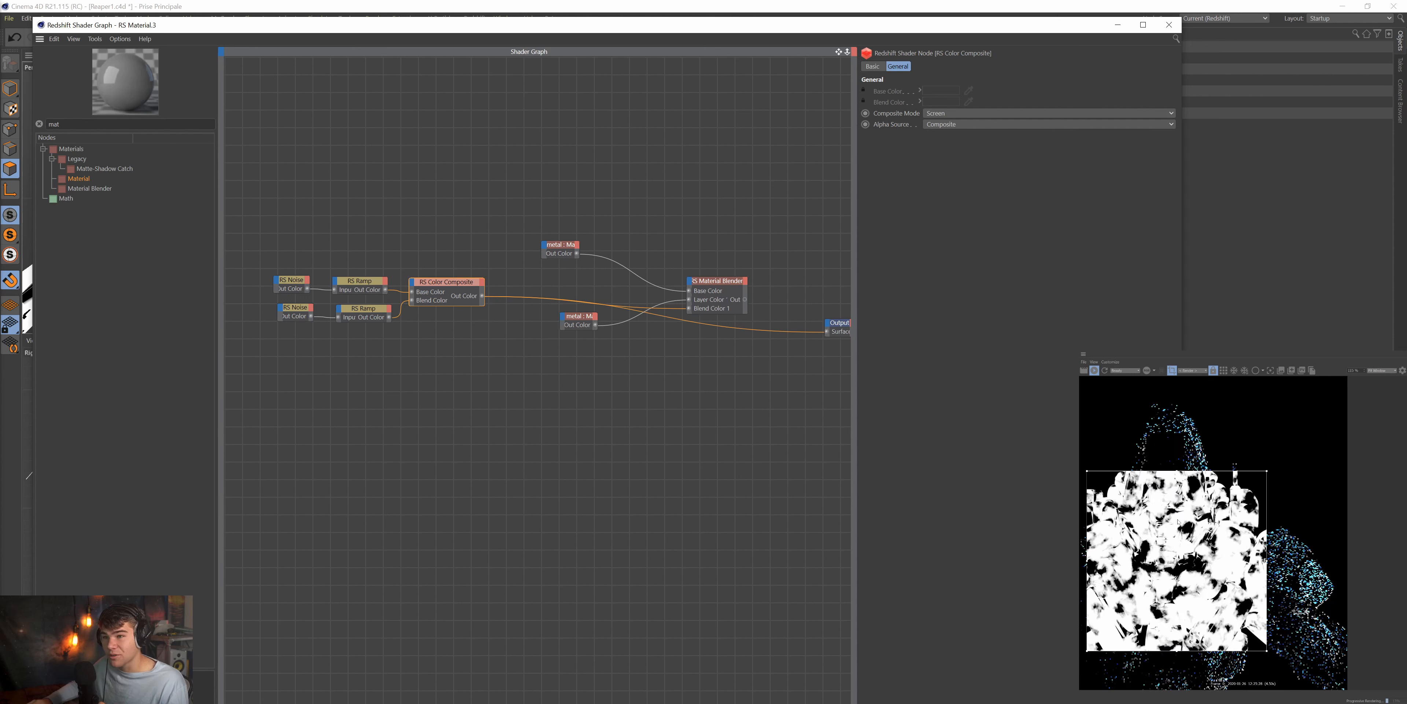
Increase the overall scale of the duplicated RS Noise node to add finer detail to the mask.
scroll(1180, 519, "up", 3)
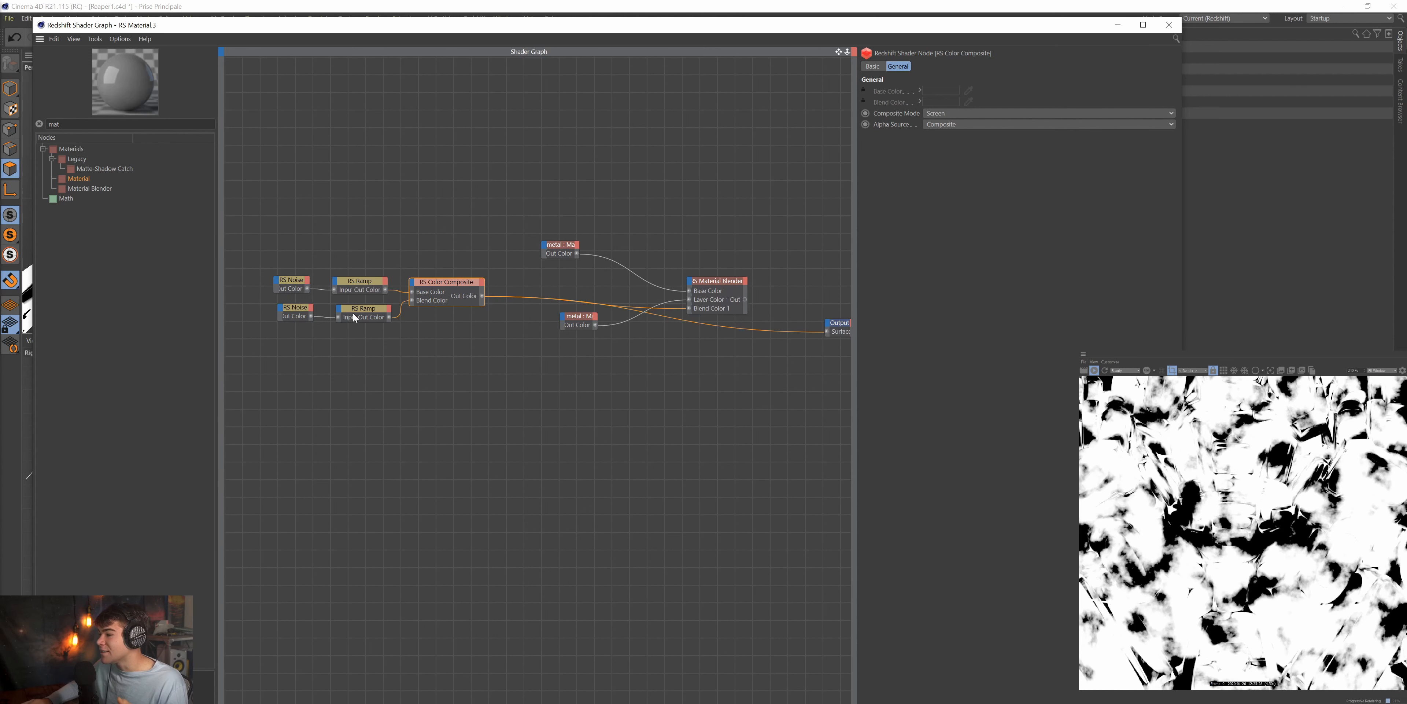
left_click(295, 311)
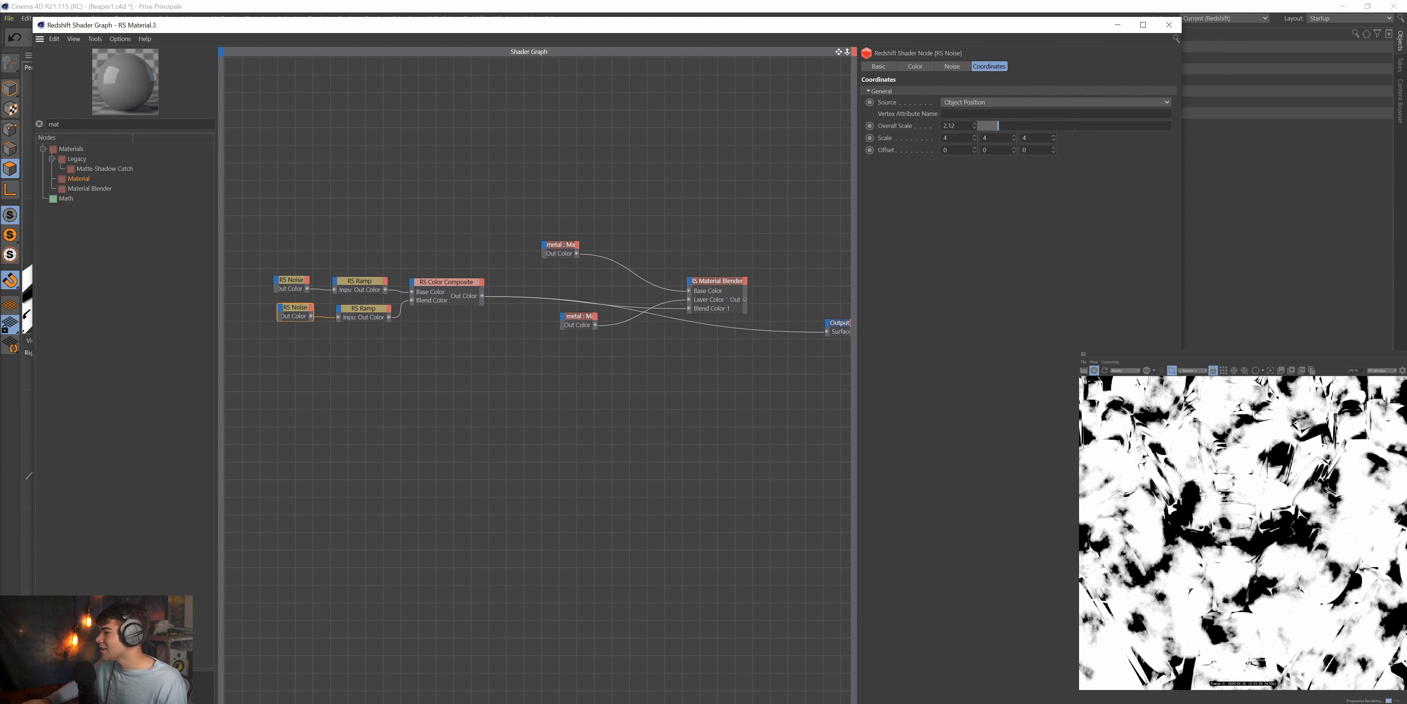
left_click_drag(987, 128, 1028, 127)
Try to reduce the second noise by moving its RS Ramp's white knot to the far end and the black knot to about three quarters.
left_click(356, 317)
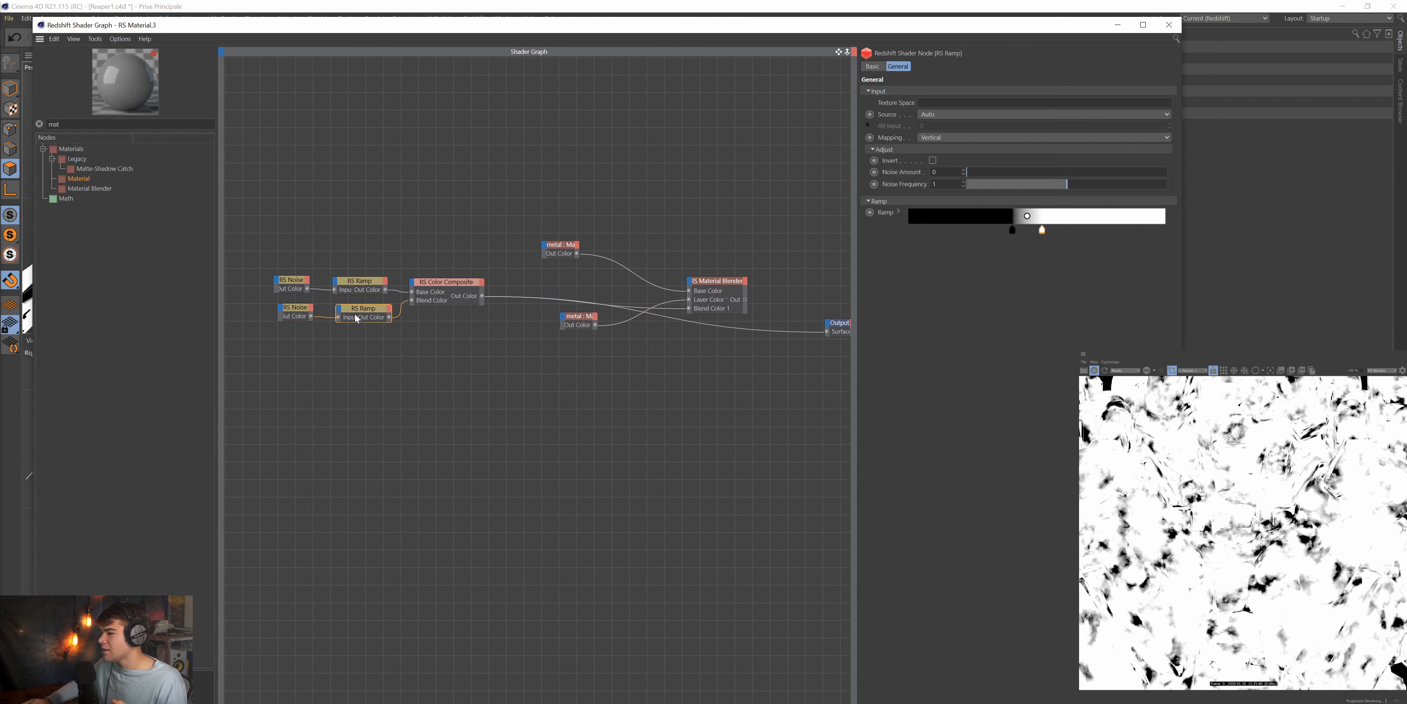
left_click_drag(1042, 231, 1144, 227)
left_click(1024, 233)
left_click_drag(1011, 235, 1104, 242)
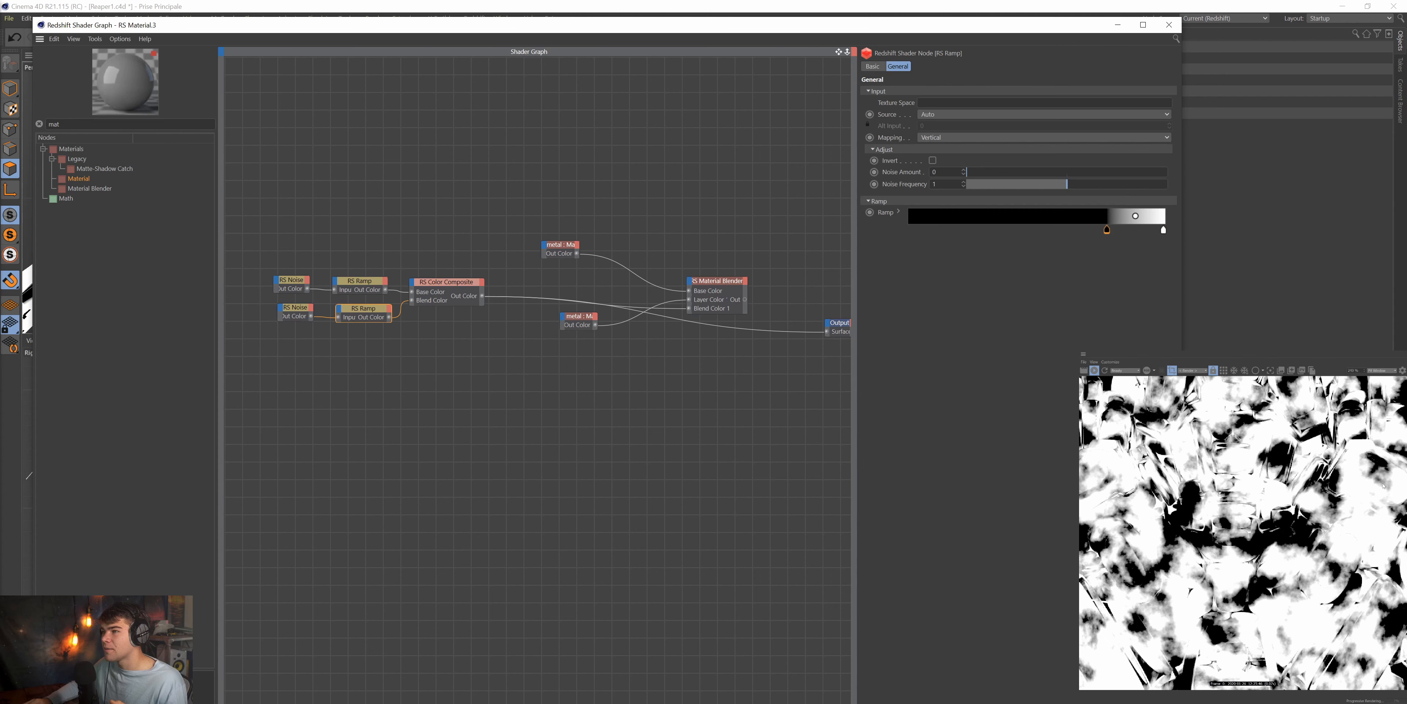
scroll(1383, 485, "down", 3)
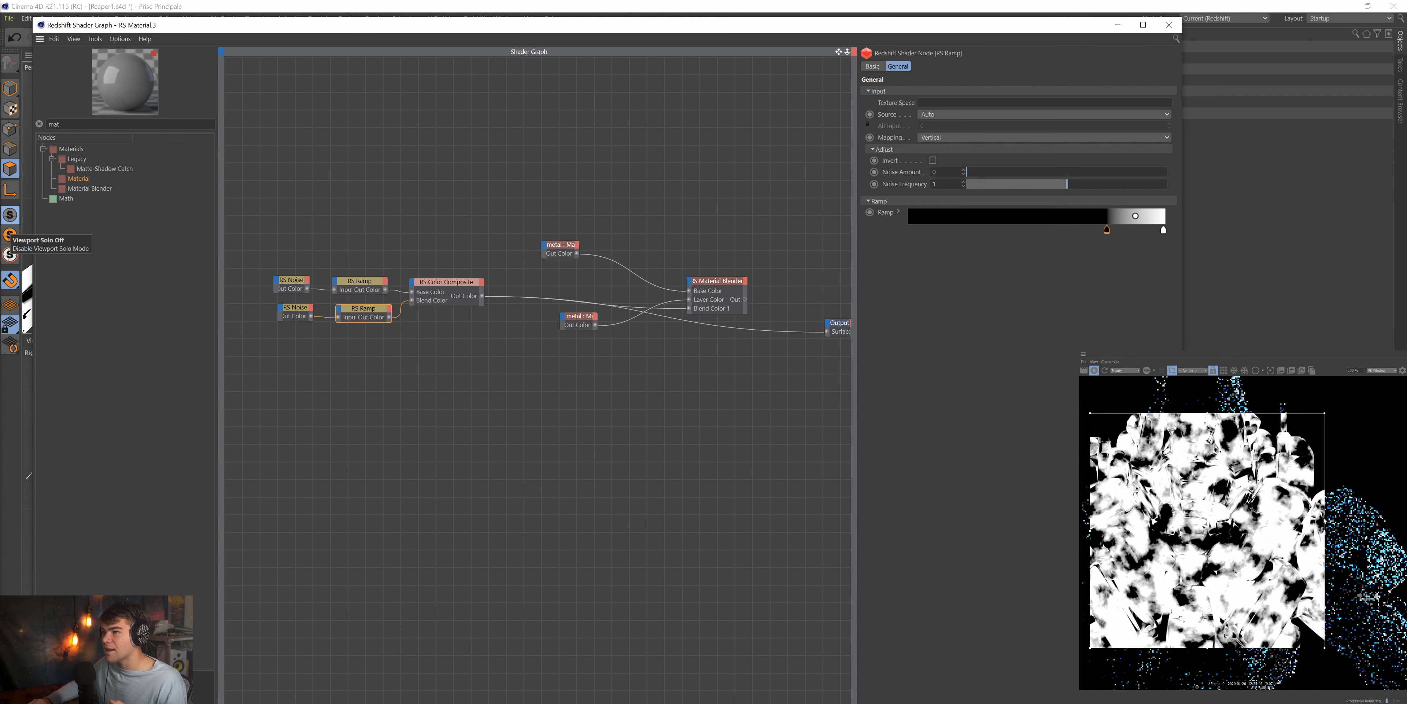
Route the duplicated RS Ramp directly to the Output surface to preview the second noise by itself.
left_click(445, 281)
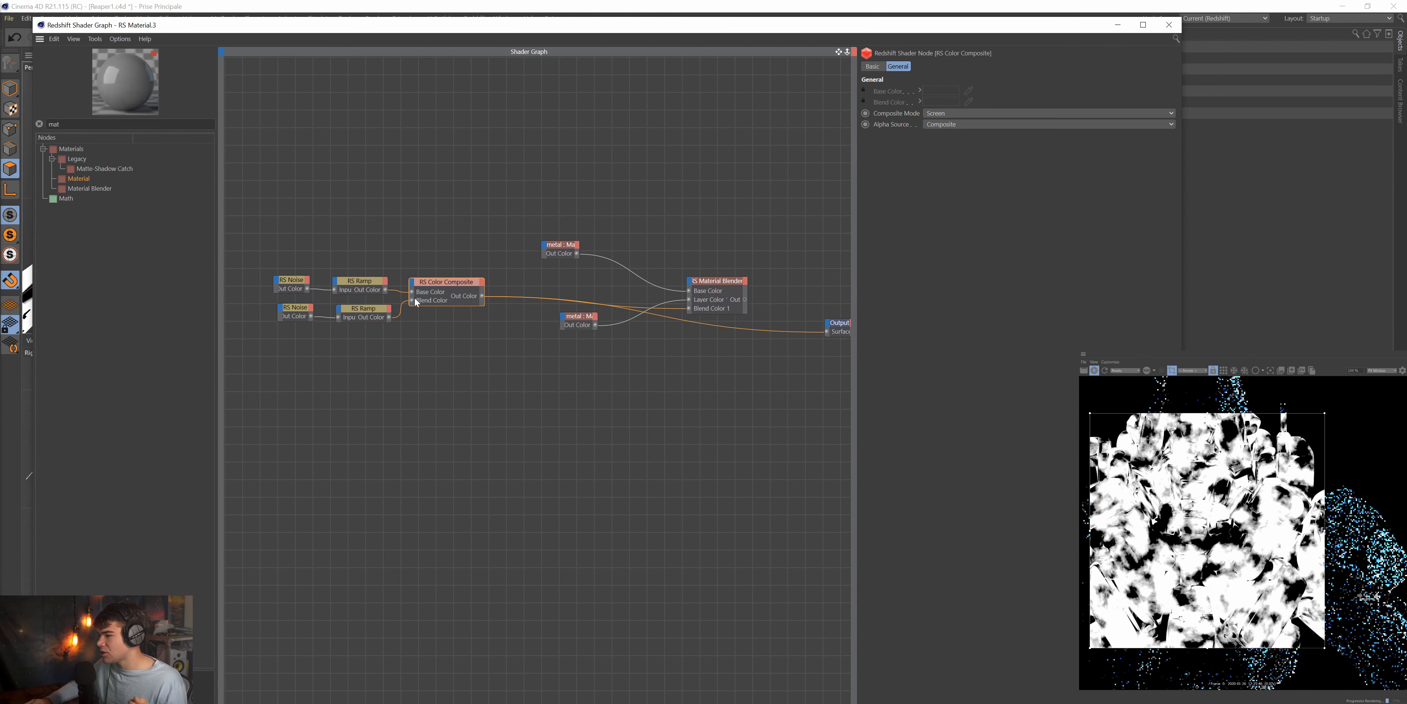
left_click(358, 284)
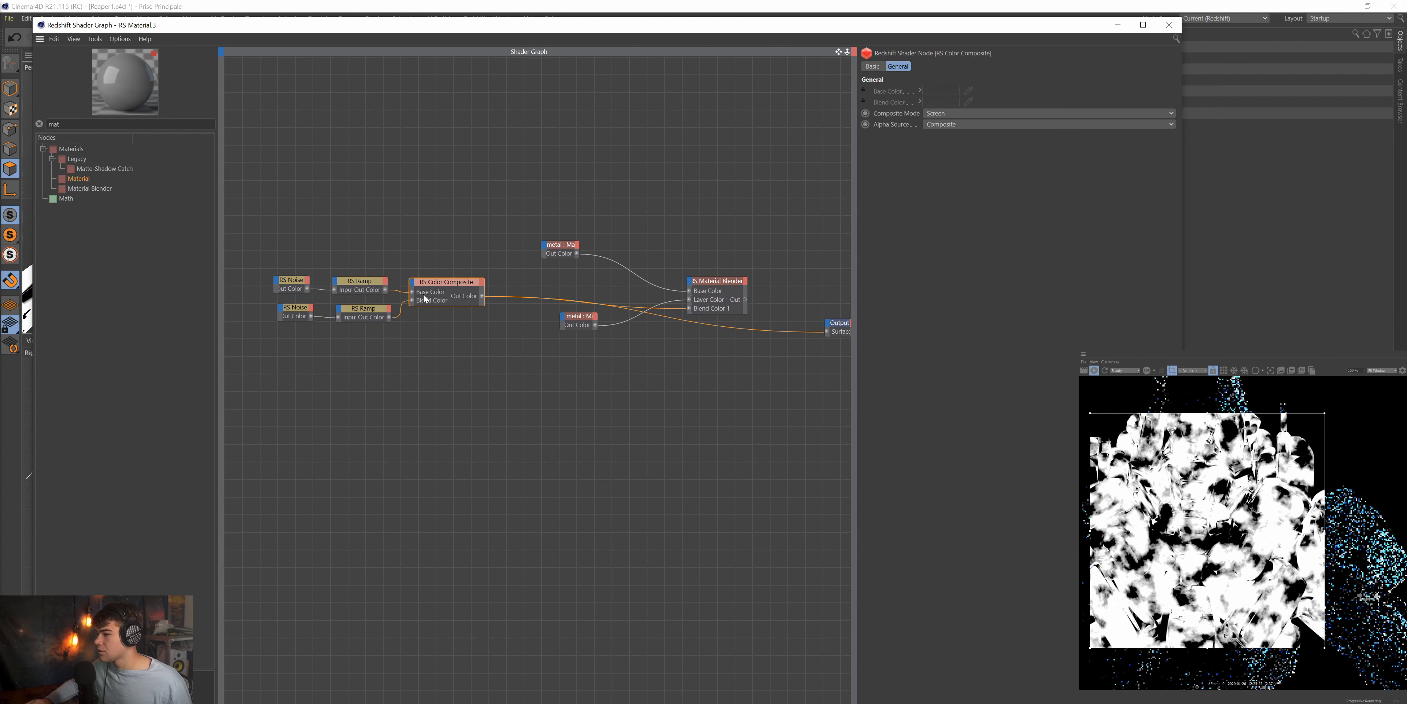
left_click(376, 315)
key("o")
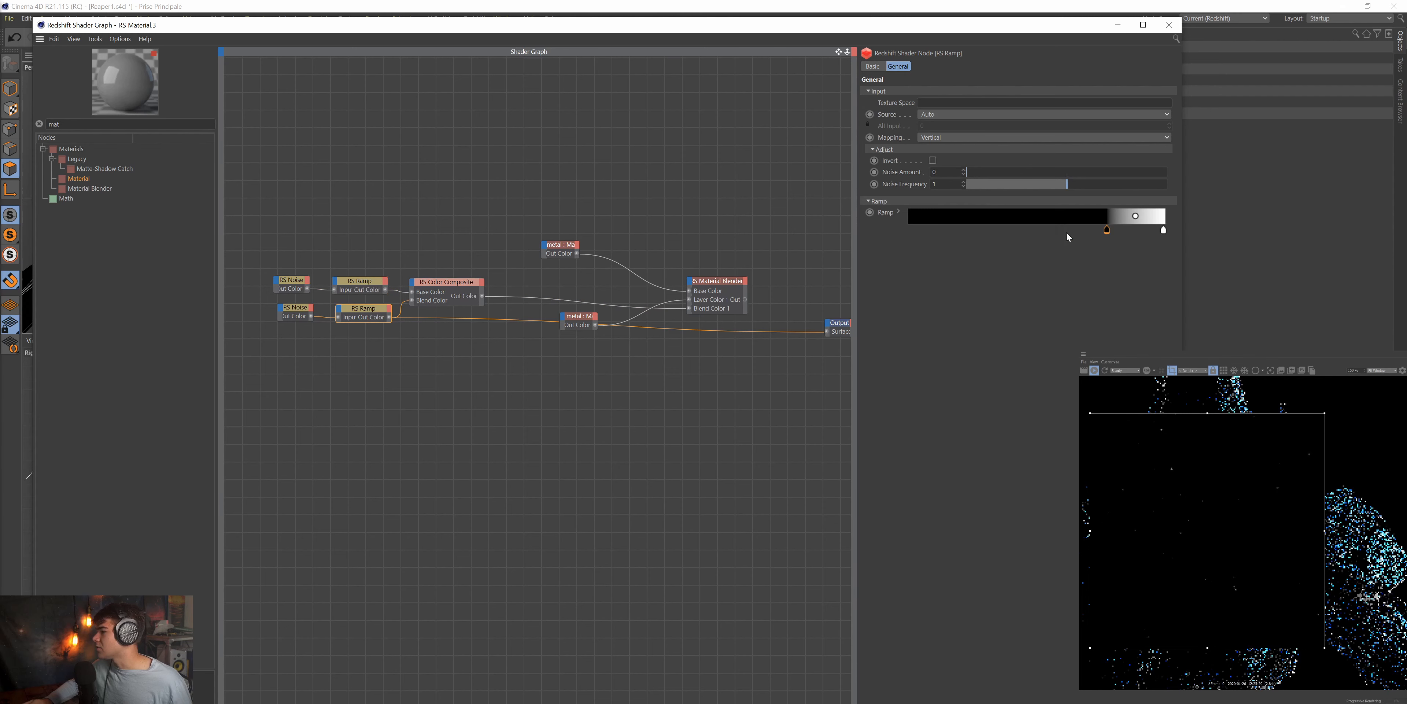
Rebuild the duplicated RS Ramp's gradient with a black knot at 40.471 % and the white knot just past the middle.
left_click_drag(1107, 231, 1015, 245)
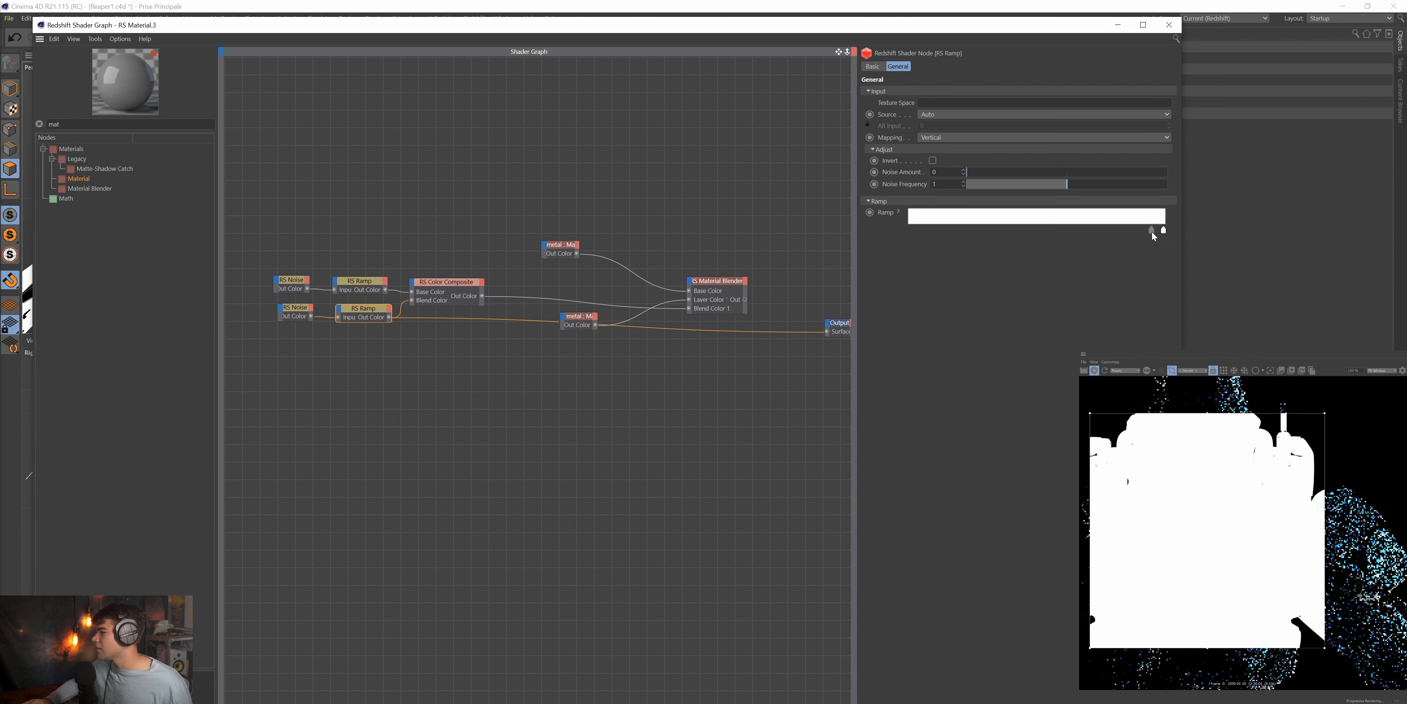
double_click(1012, 231)
left_click_drag(977, 267, 932, 267)
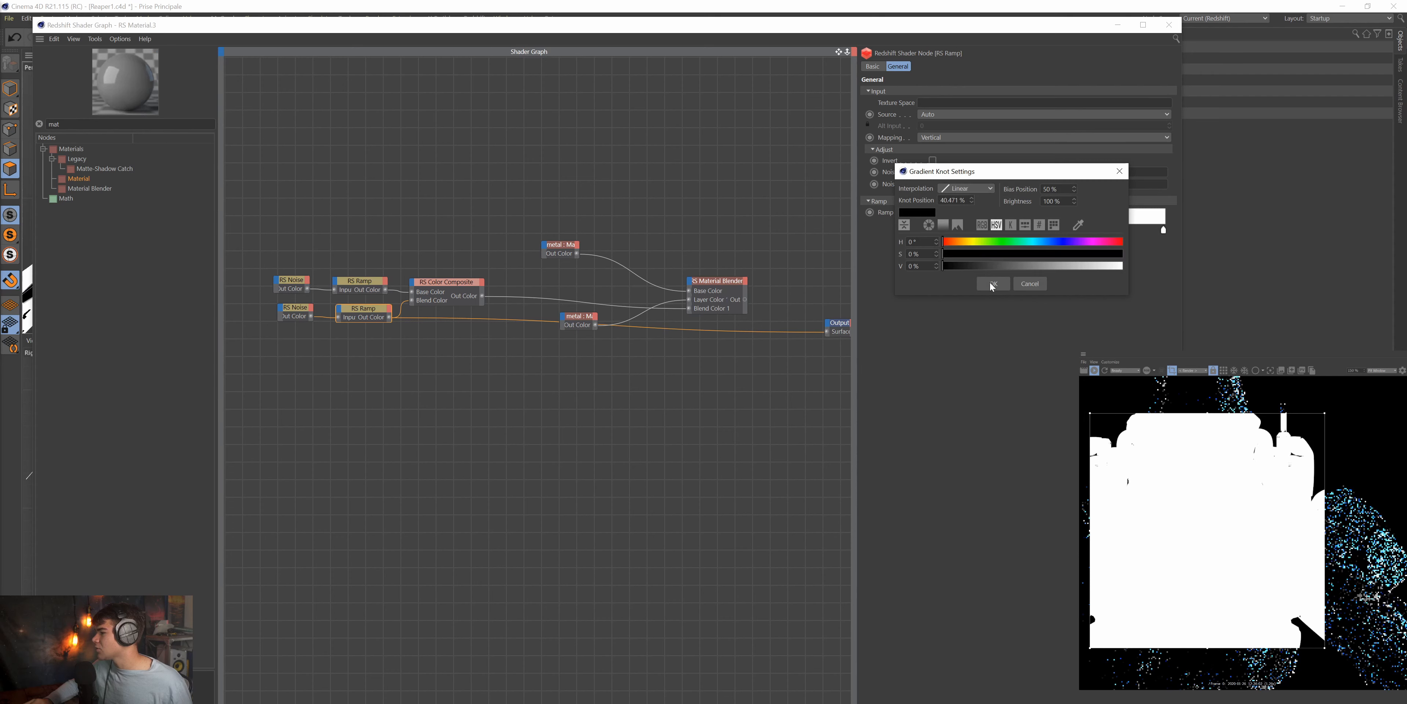
left_click(990, 282)
left_click_drag(1163, 231, 1058, 249)
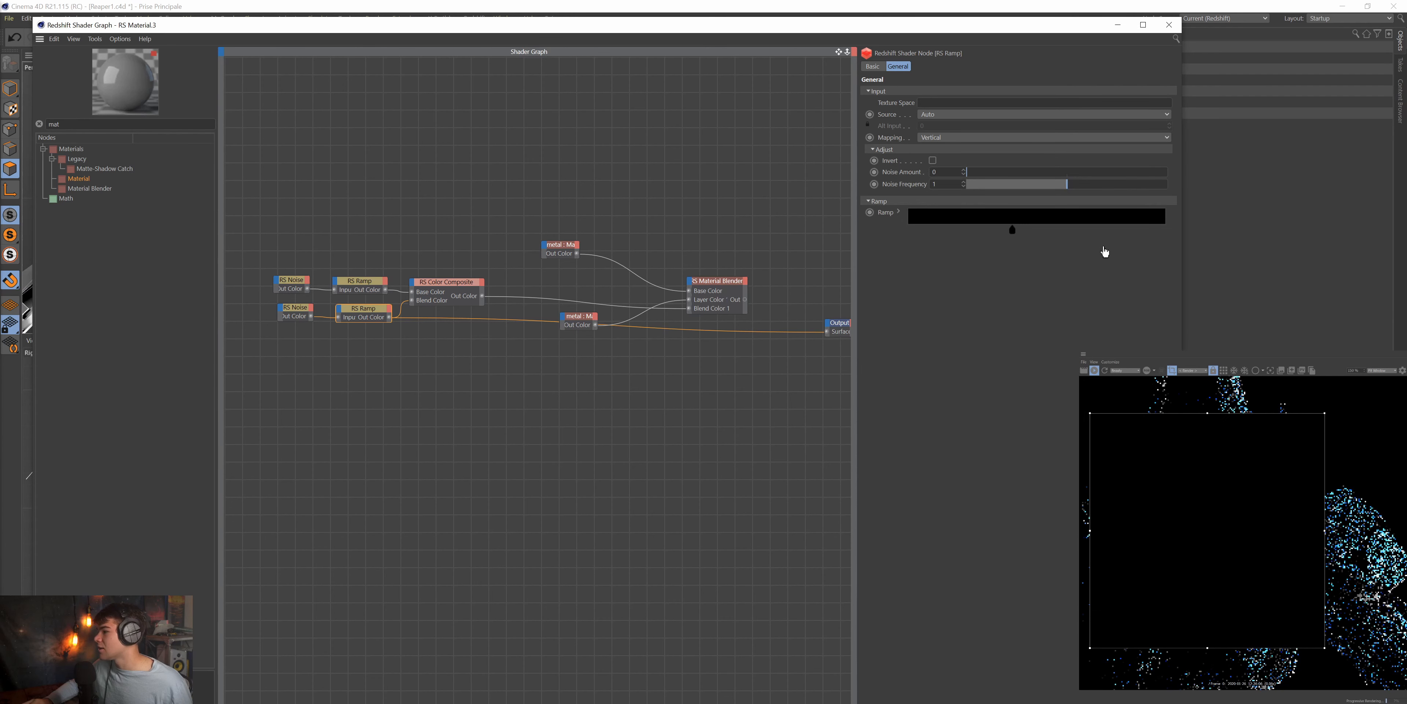
left_click(1048, 229)
Compare the two RS Ramp nodes and route the RS Color Composite to the Output surface to preview the combined mask.
left_click(360, 290)
left_click(361, 313)
left_click(436, 283)
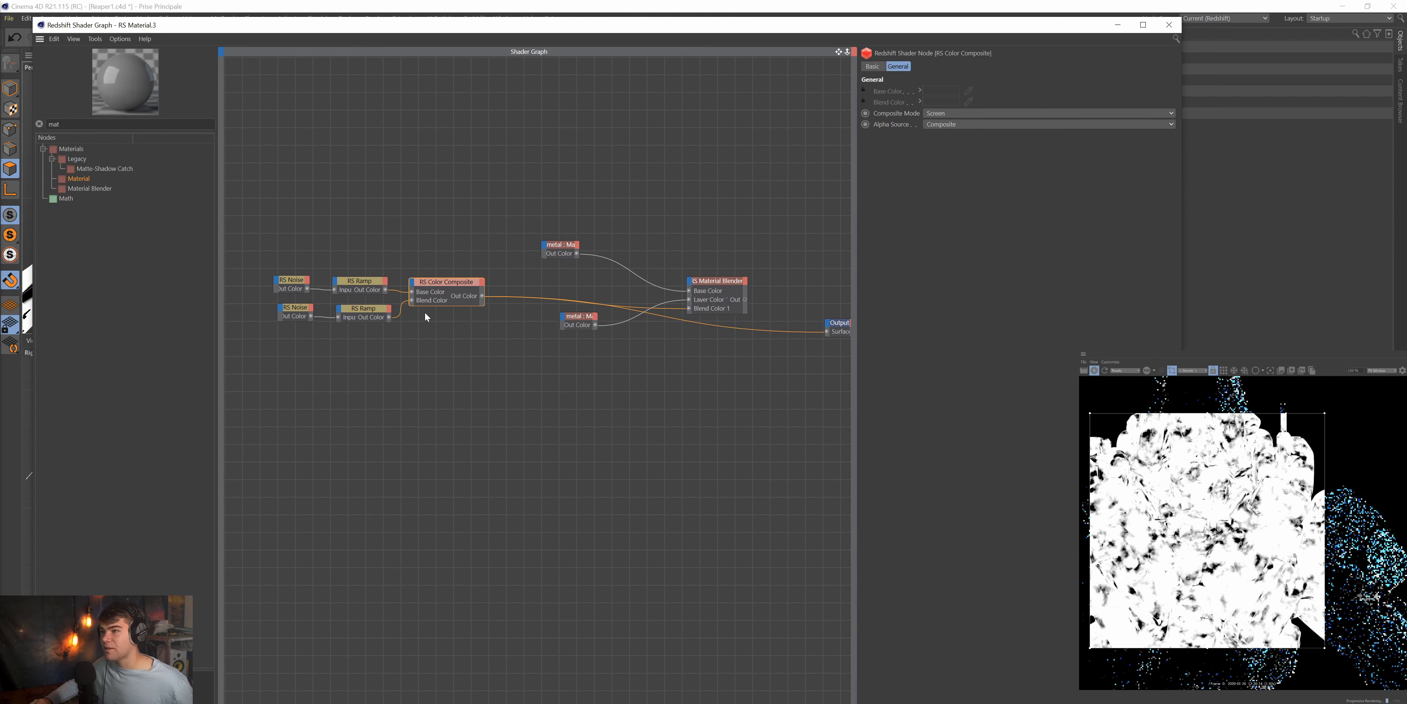
Reconnect the RS Material Blender to the Output surface and inspect the metal blend with the two-noise mask across the model.
left_click(721, 282)
left_click(720, 281)
scroll(1257, 541, "up", 6)
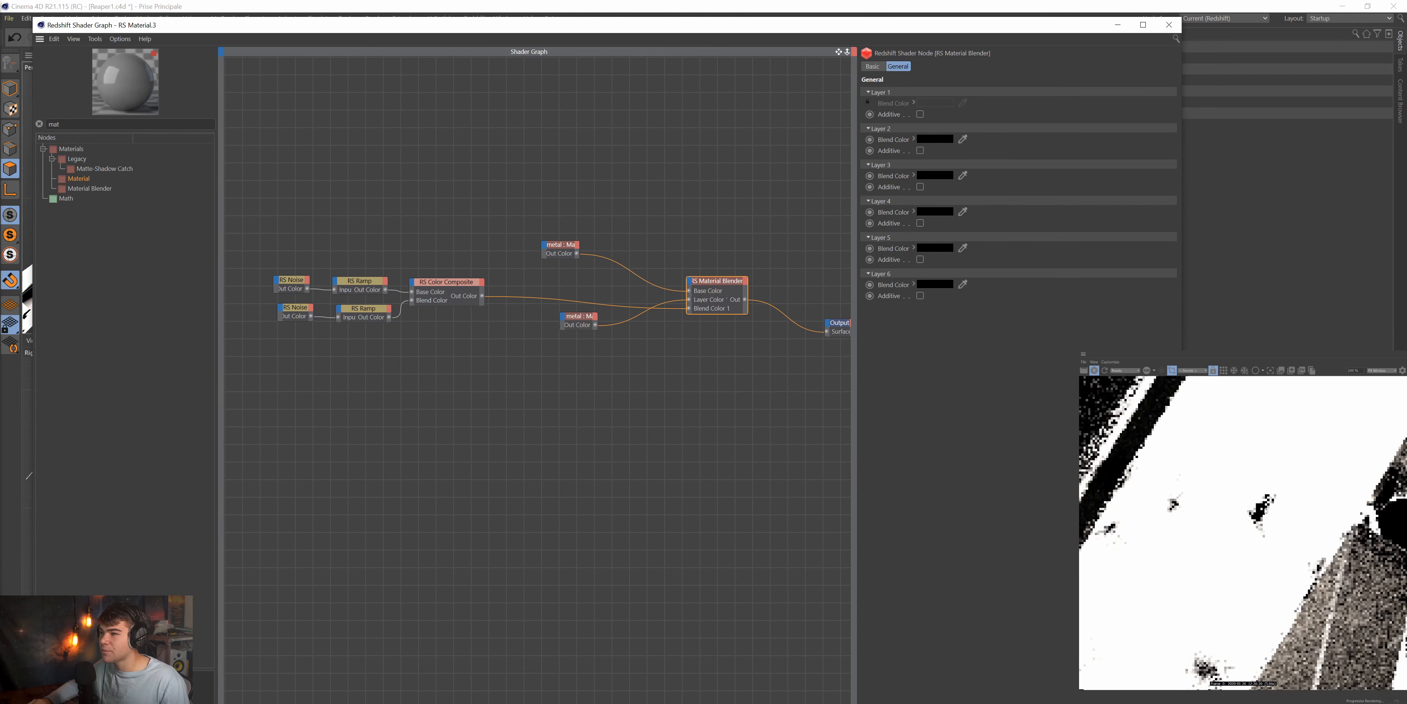
scroll(1221, 492, "down", 4)
scroll(1213, 470, "down", 2)
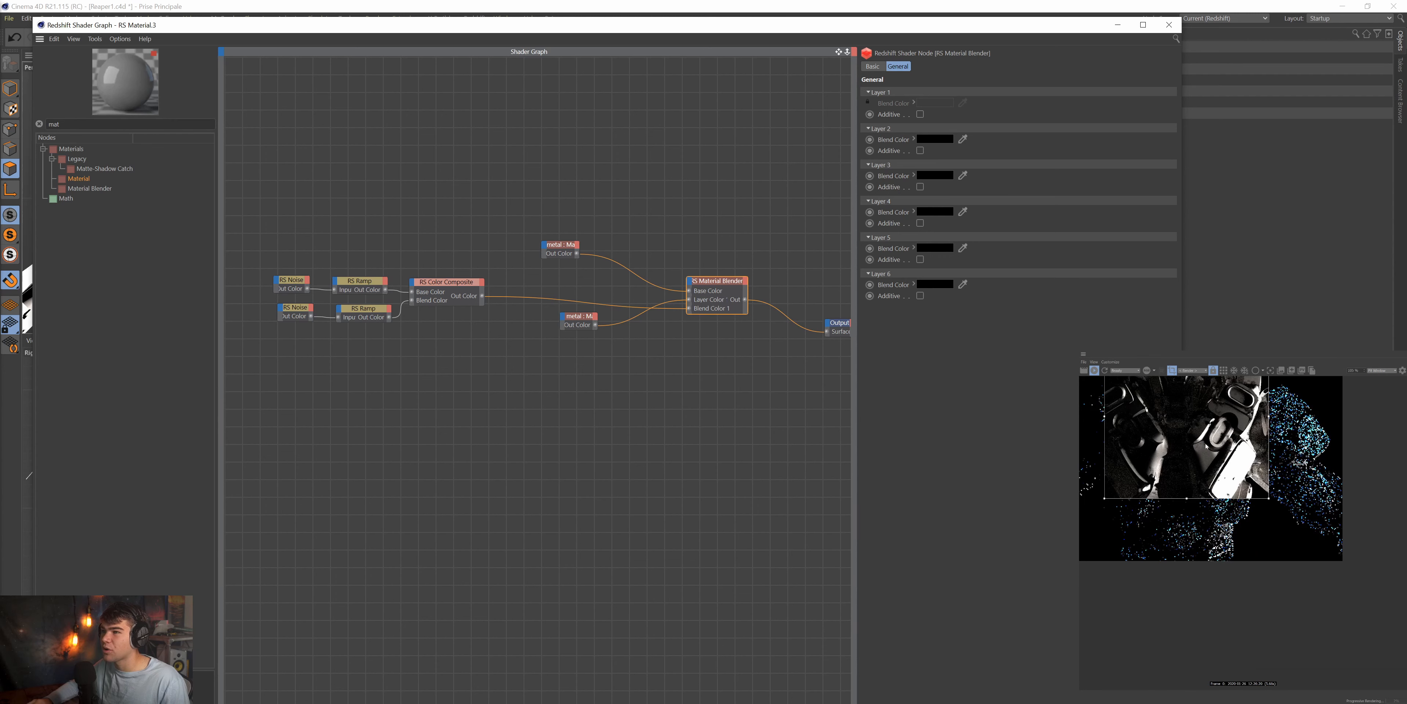
scroll(1175, 421, "up", 3)
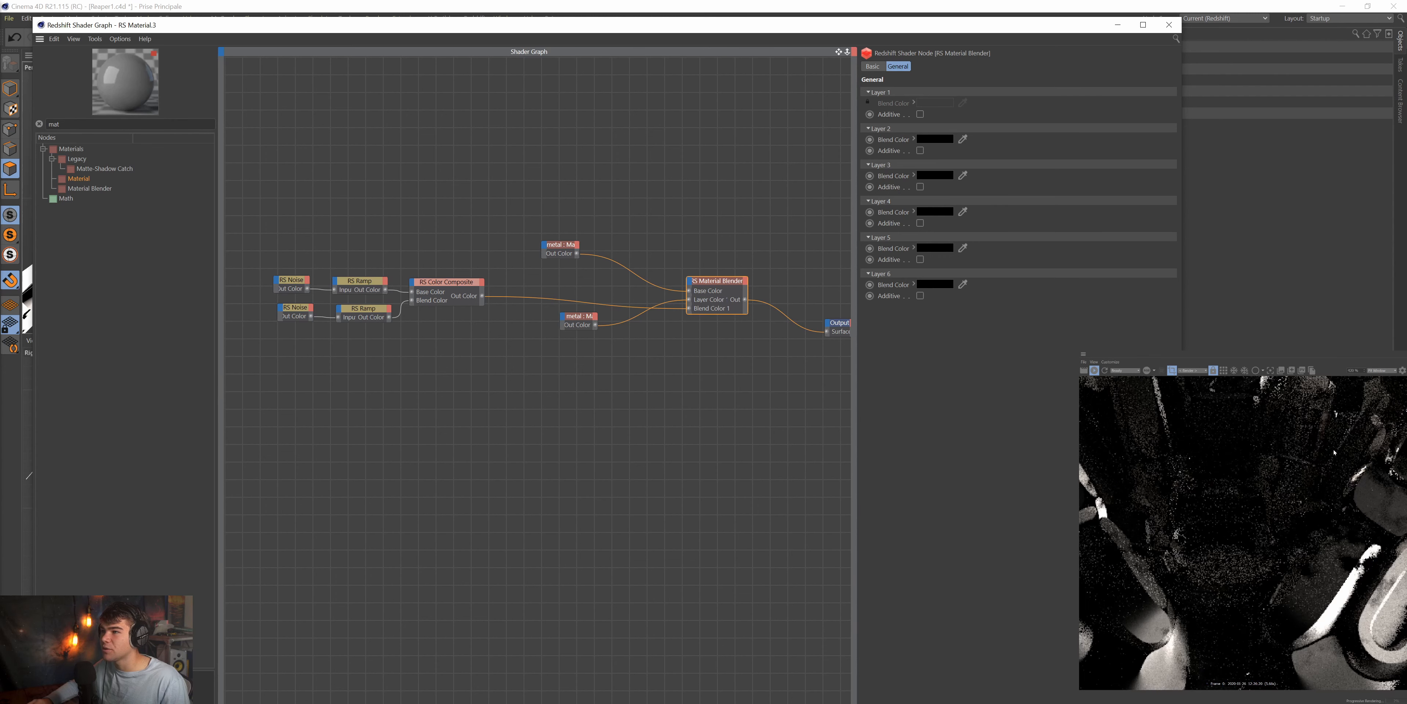
scroll(1257, 454, "up", 1)
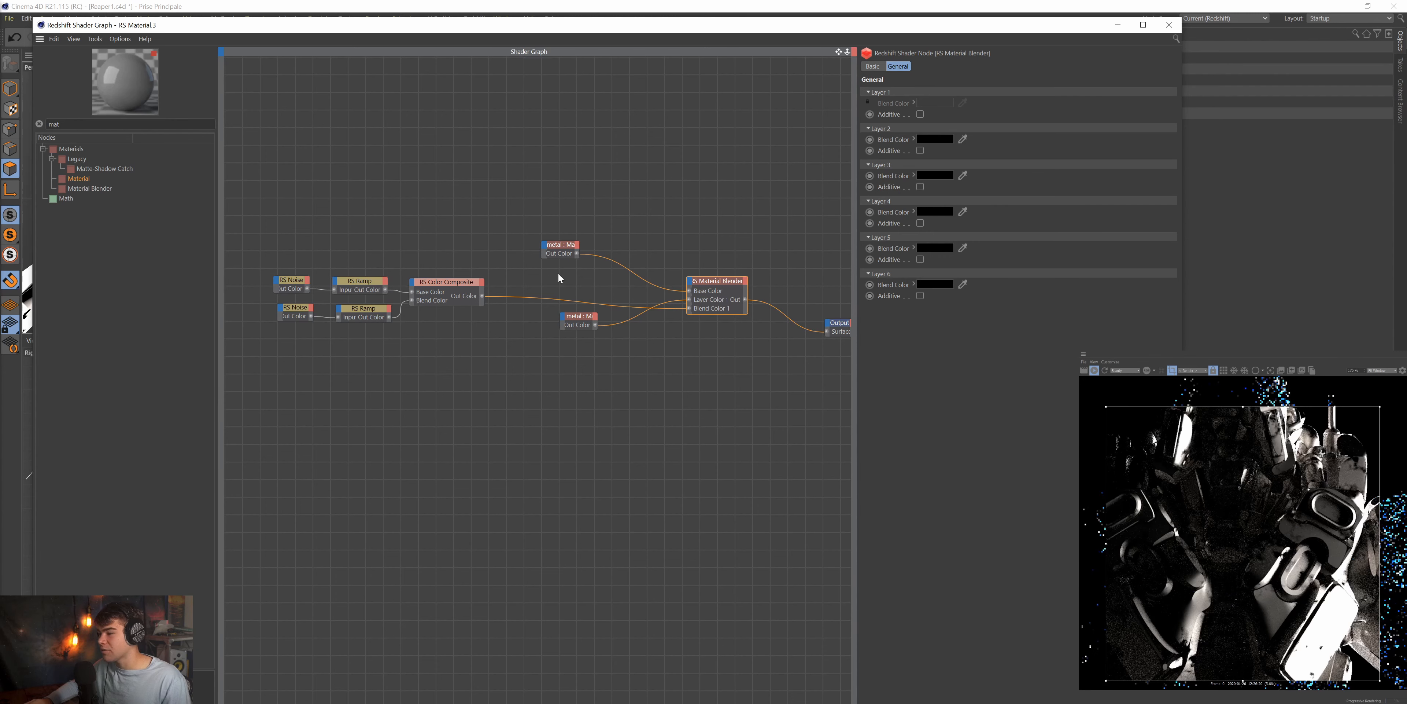
Move the Base metal and rough metal nodes together above the RS Color Composite and select the Base metal node.
left_click_drag(587, 320, 470, 239)
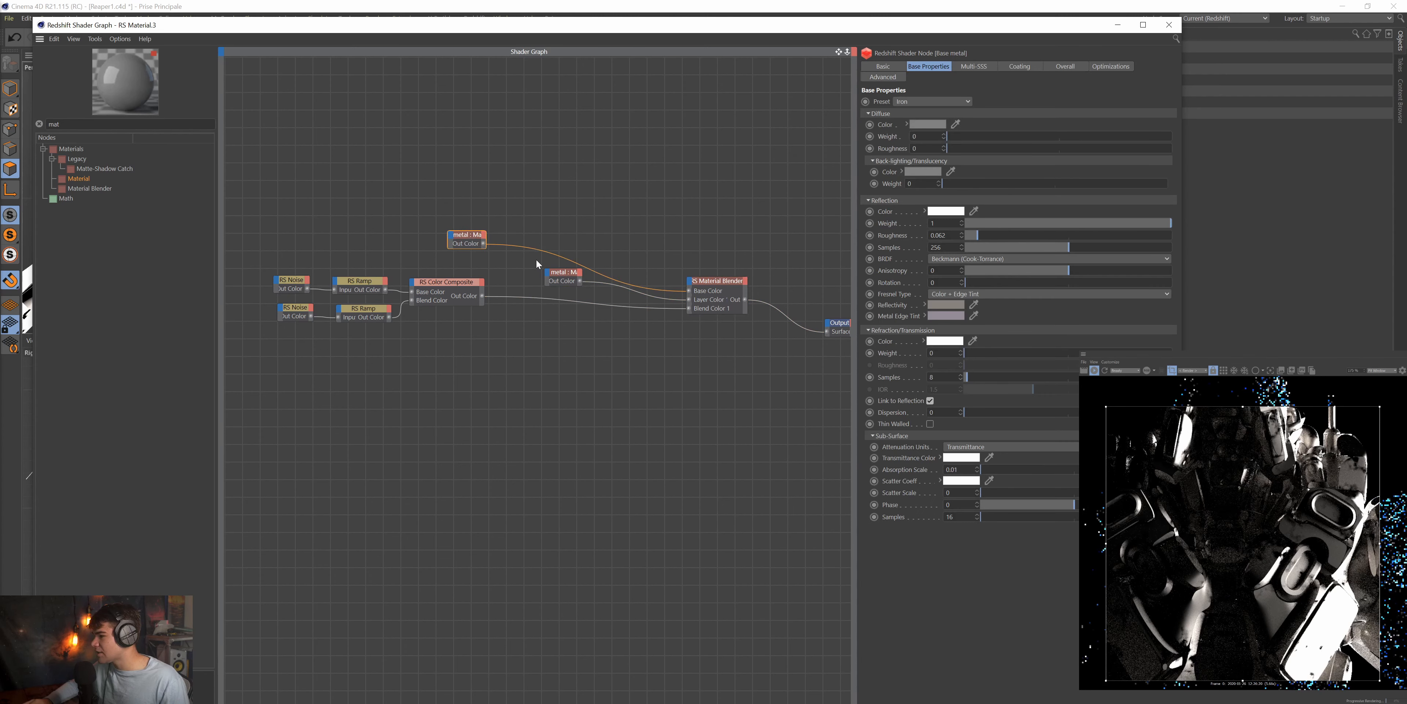
left_click_drag(568, 282, 473, 245)
left_click(477, 236)
scroll(427, 247, "up", 4)
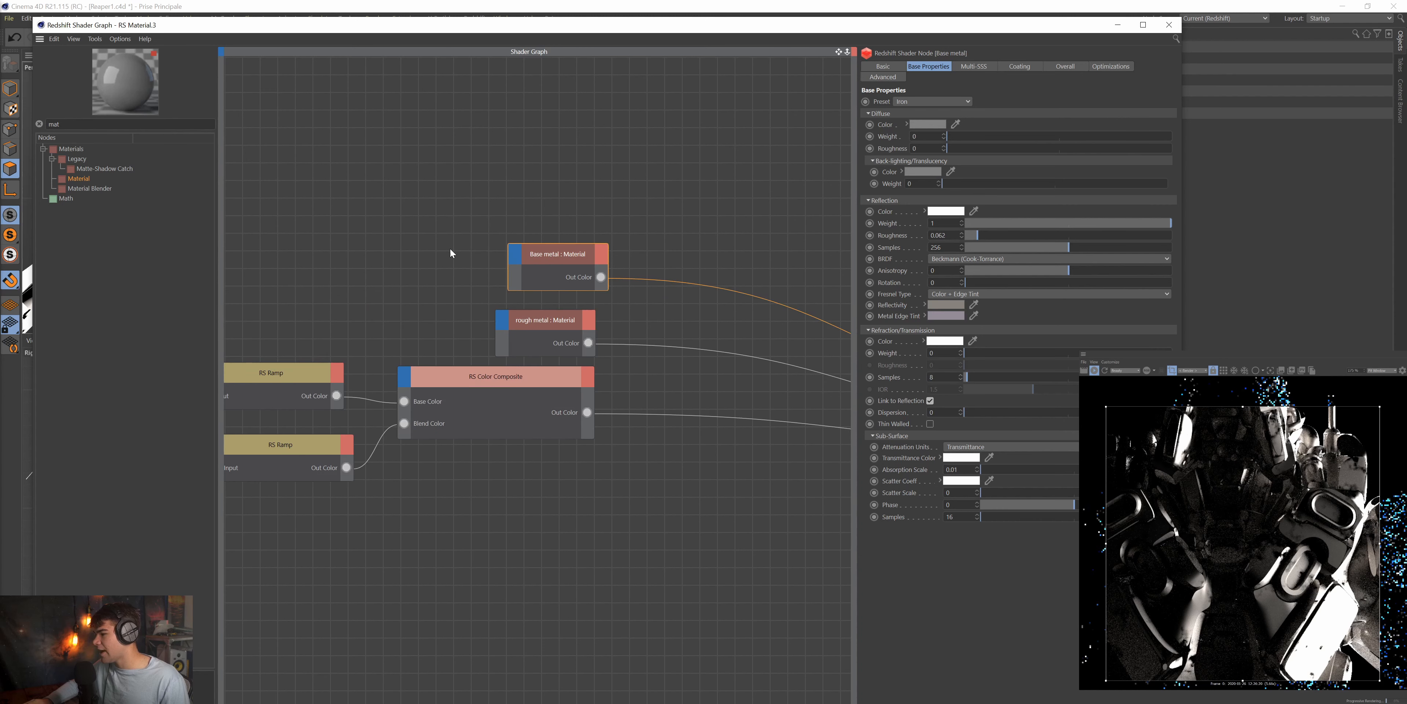
Move the Base metal node up and away from the rough metal node, and select the rough metal node.
left_click_drag(558, 254, 537, 240)
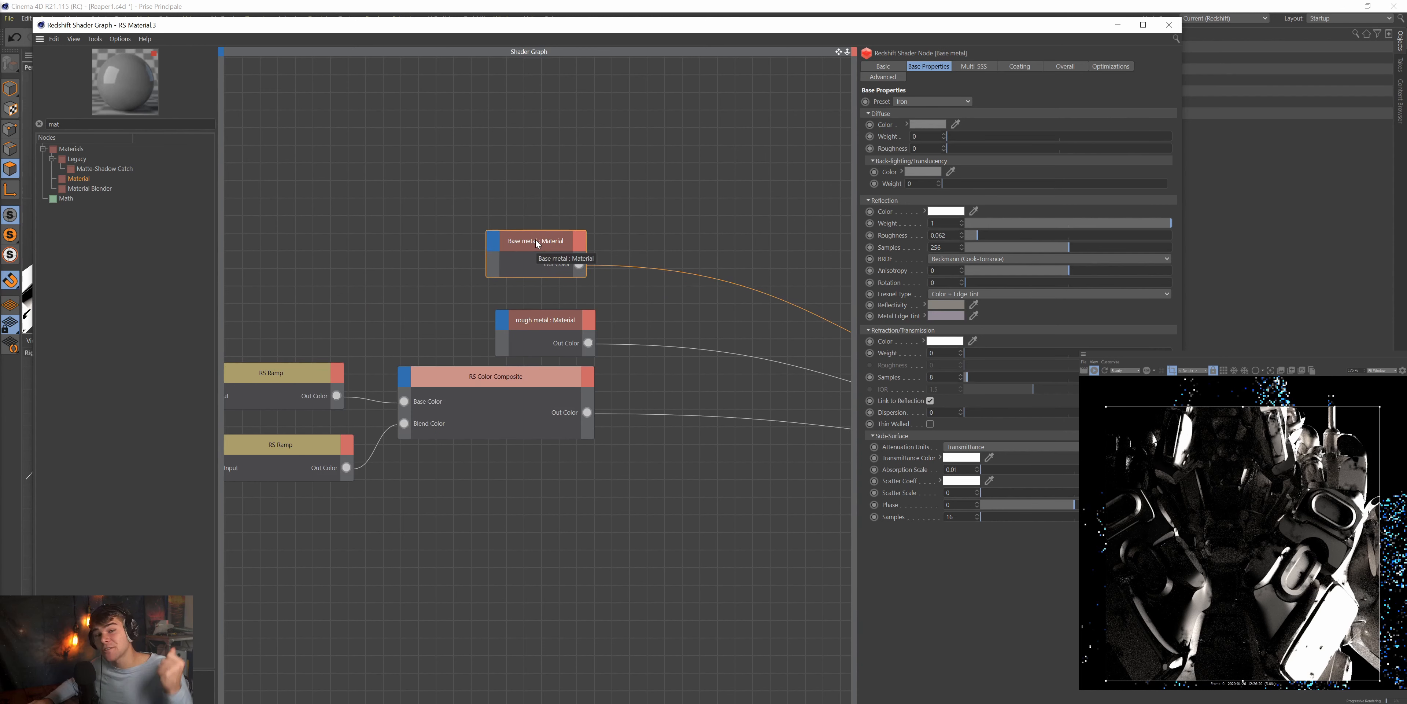
left_click(555, 321)
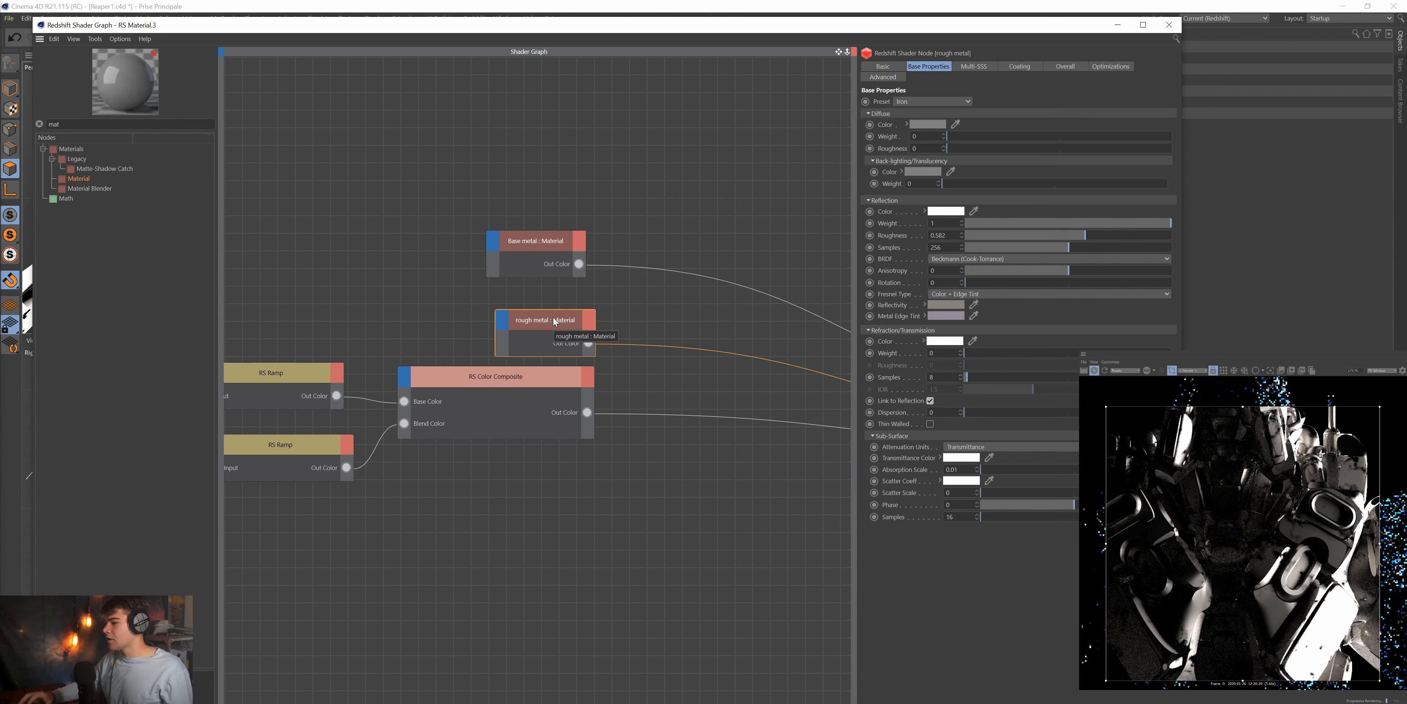
left_click(847, 53)
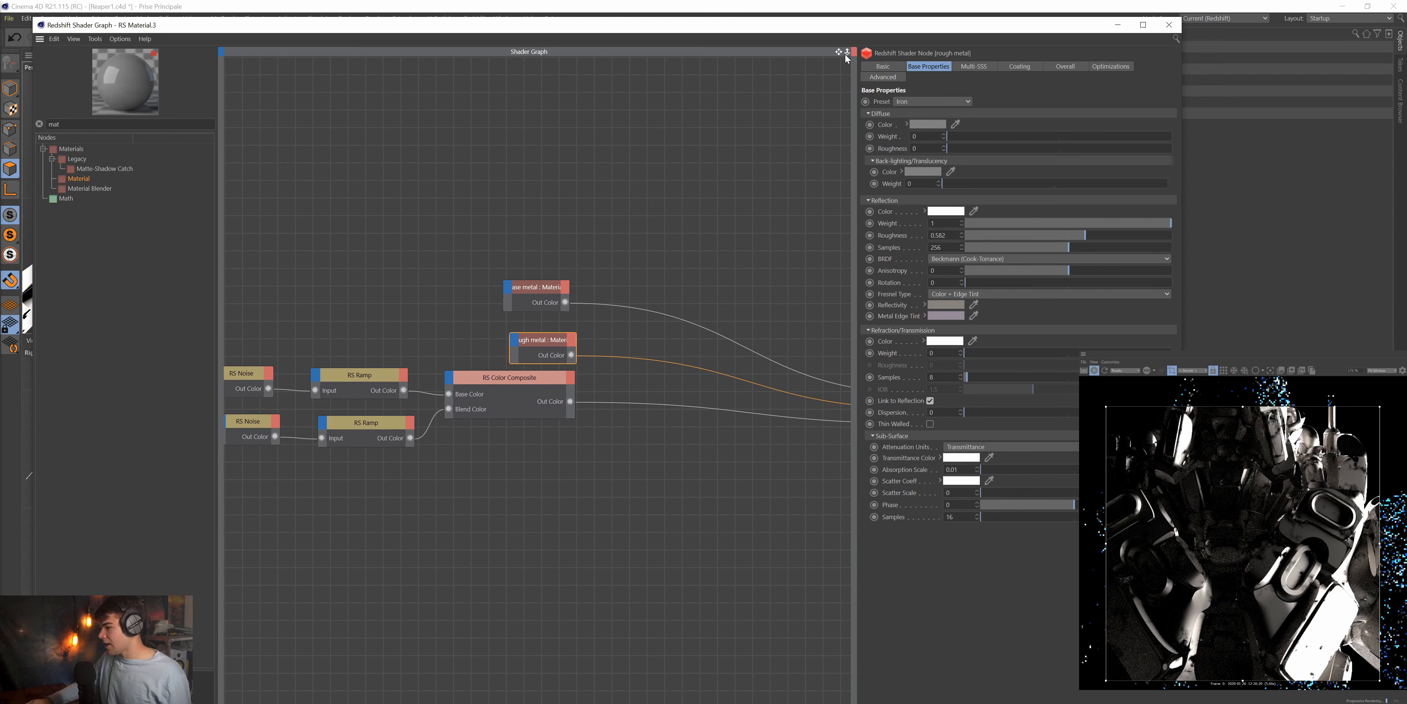
Add an RS Material node below the RS Color Composite and set its preset to Plastic.
left_click_drag(468, 439, 511, 478)
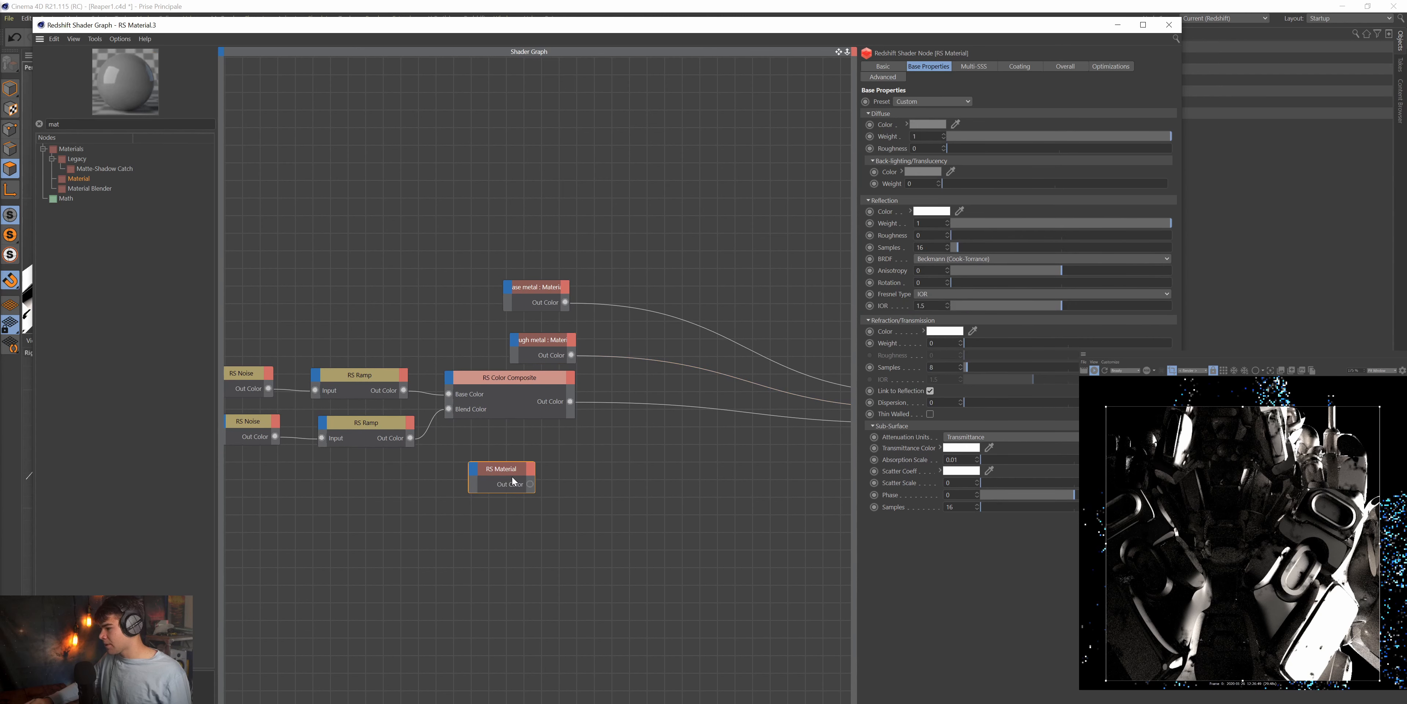
left_click(905, 102)
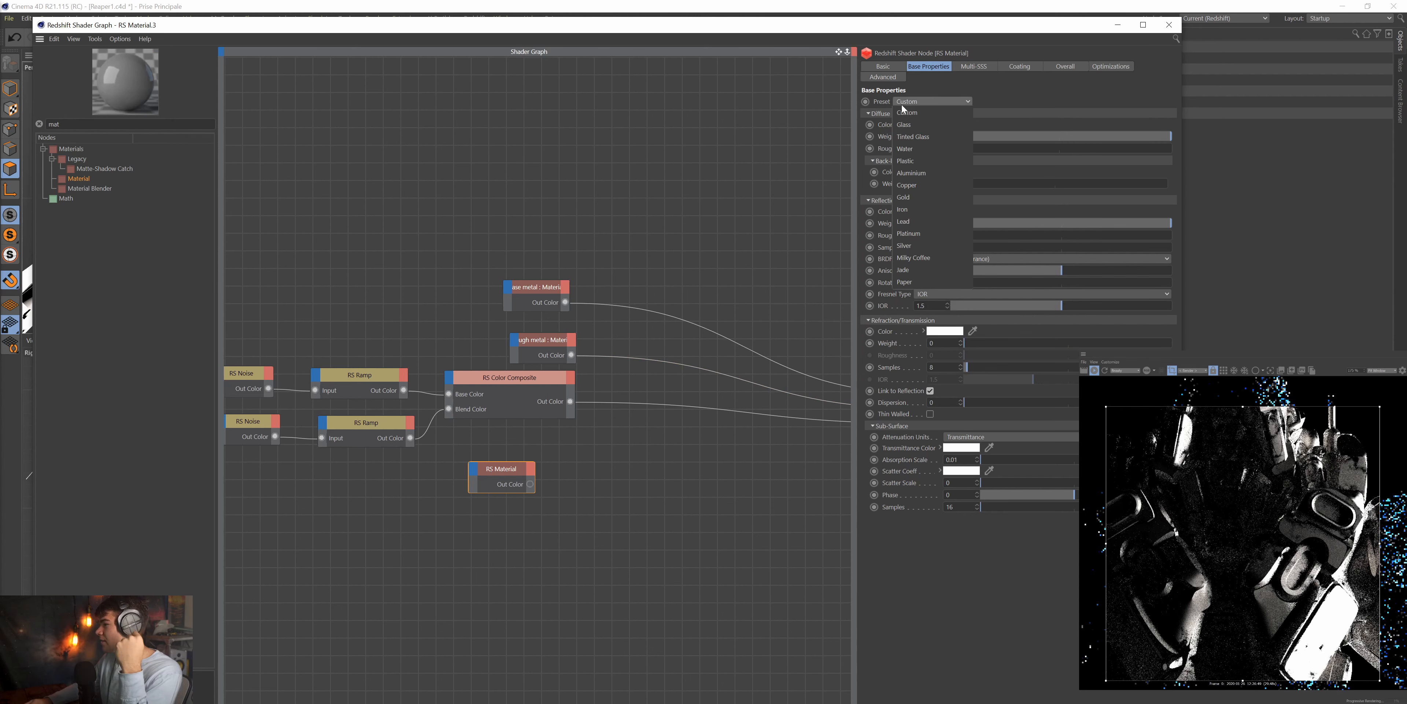
left_click(928, 159)
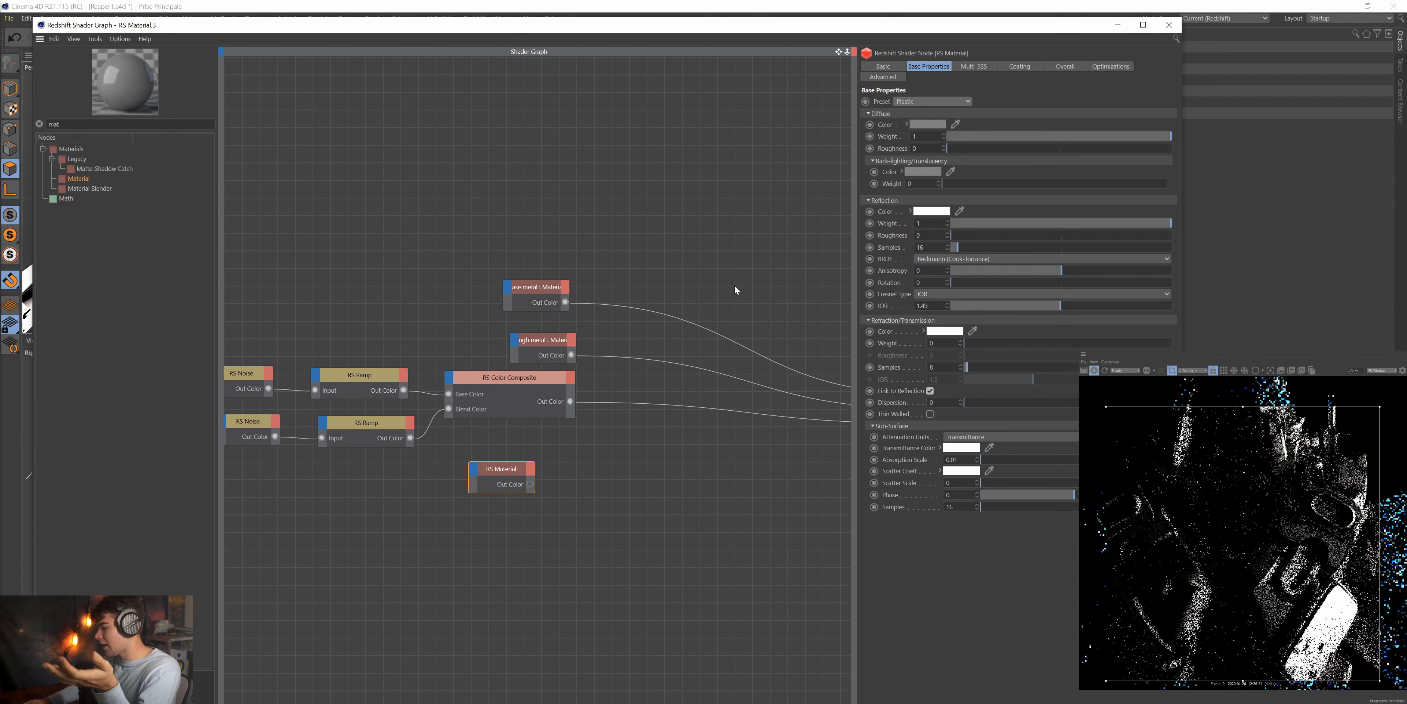
Set the plastic material's diffuse color to orange and route the material to the Output surface.
left_click(928, 124)
left_click_drag(959, 123, 1091, 151)
left_click_drag(962, 147, 1047, 148)
left_click_drag(889, 125, 878, 126)
left_click(907, 165)
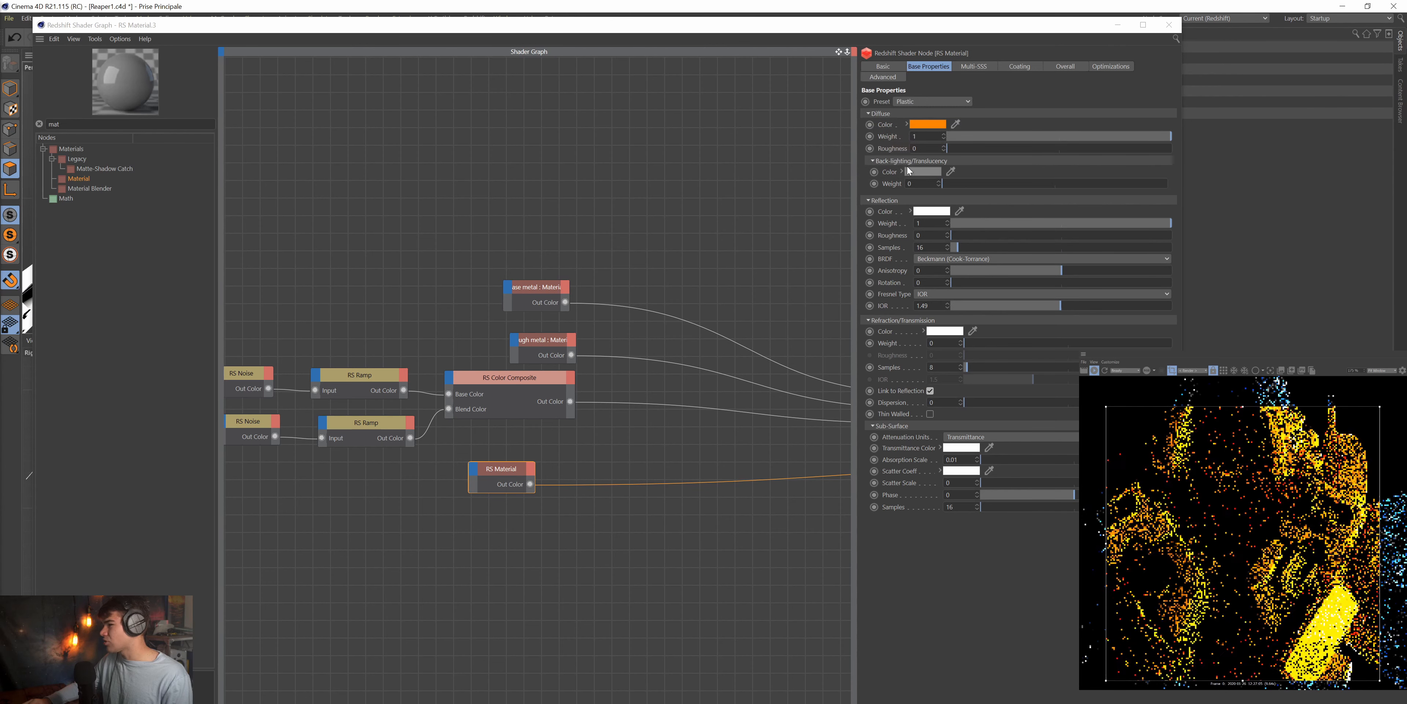
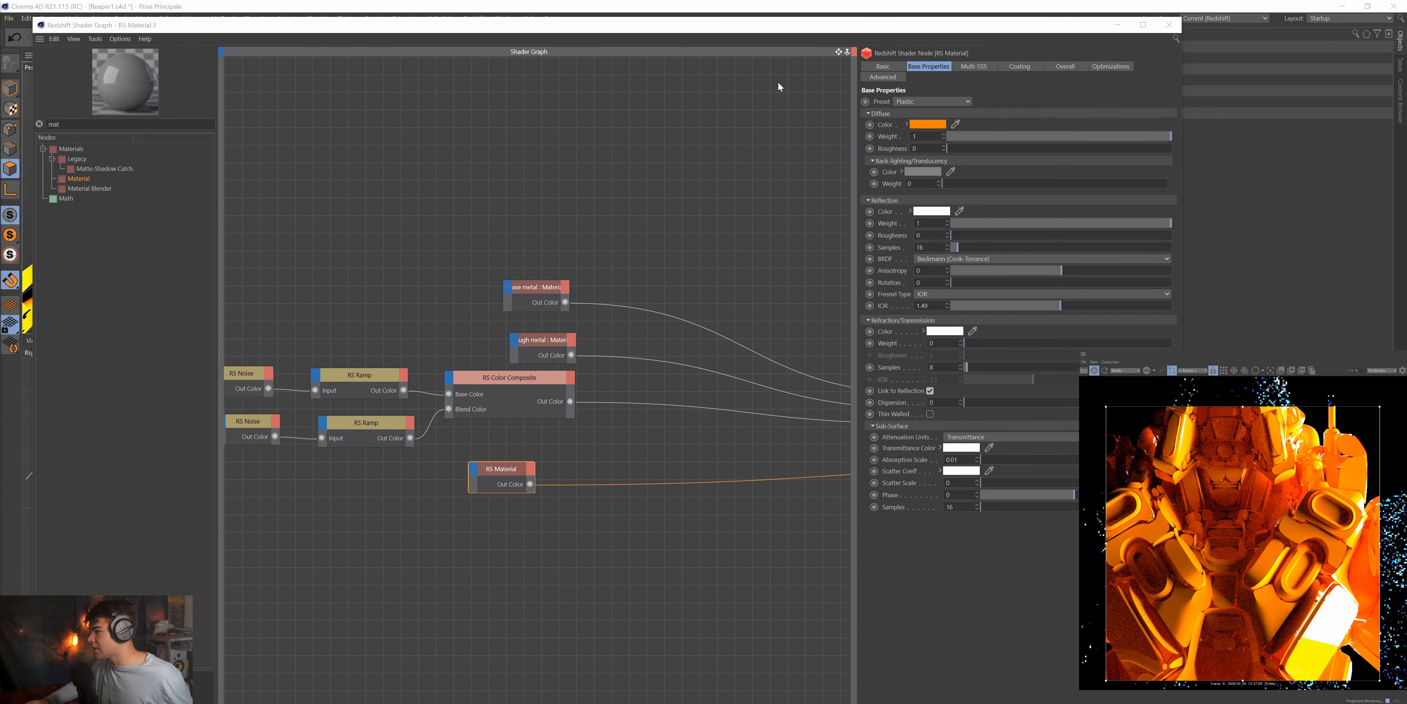
Duplicate the mask group of two RS Noises, two RS Ramps and the RS Color Composite below the originals.
left_click(842, 55)
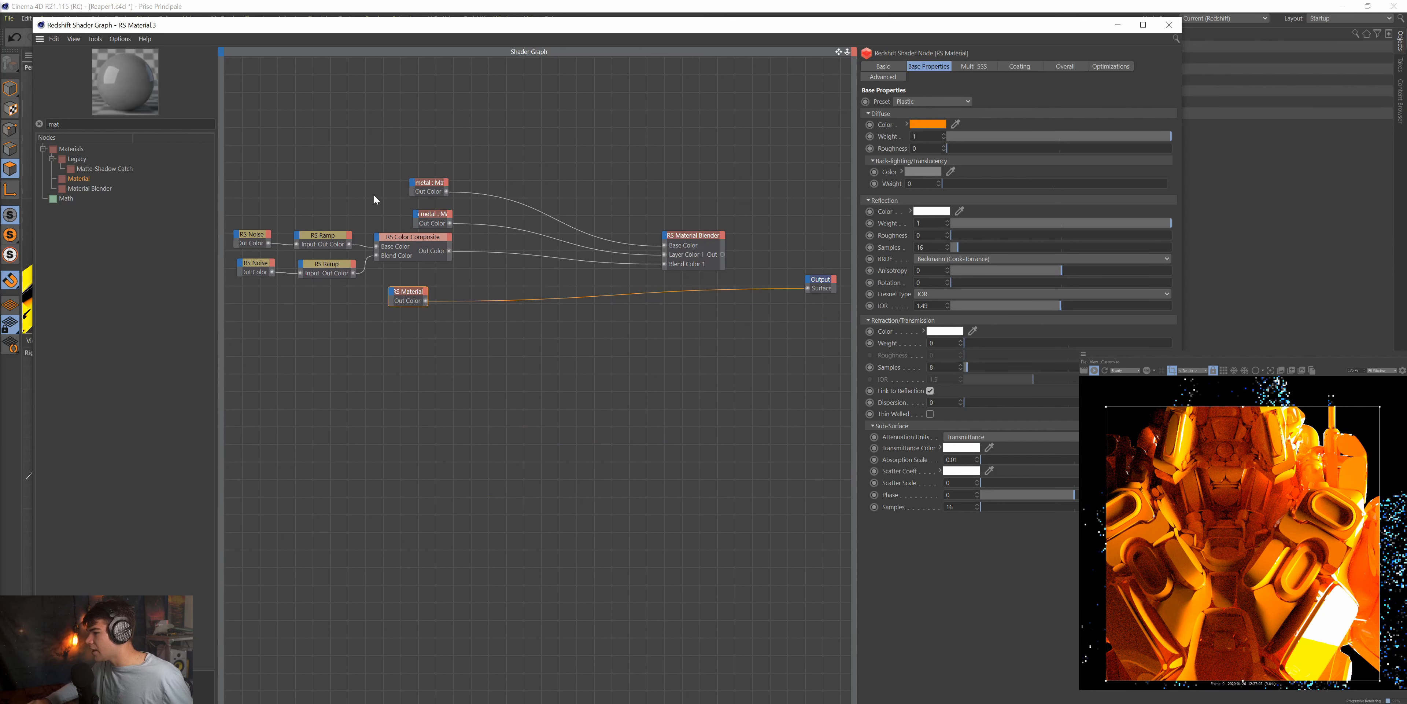
left_click_drag(390, 216, 240, 283)
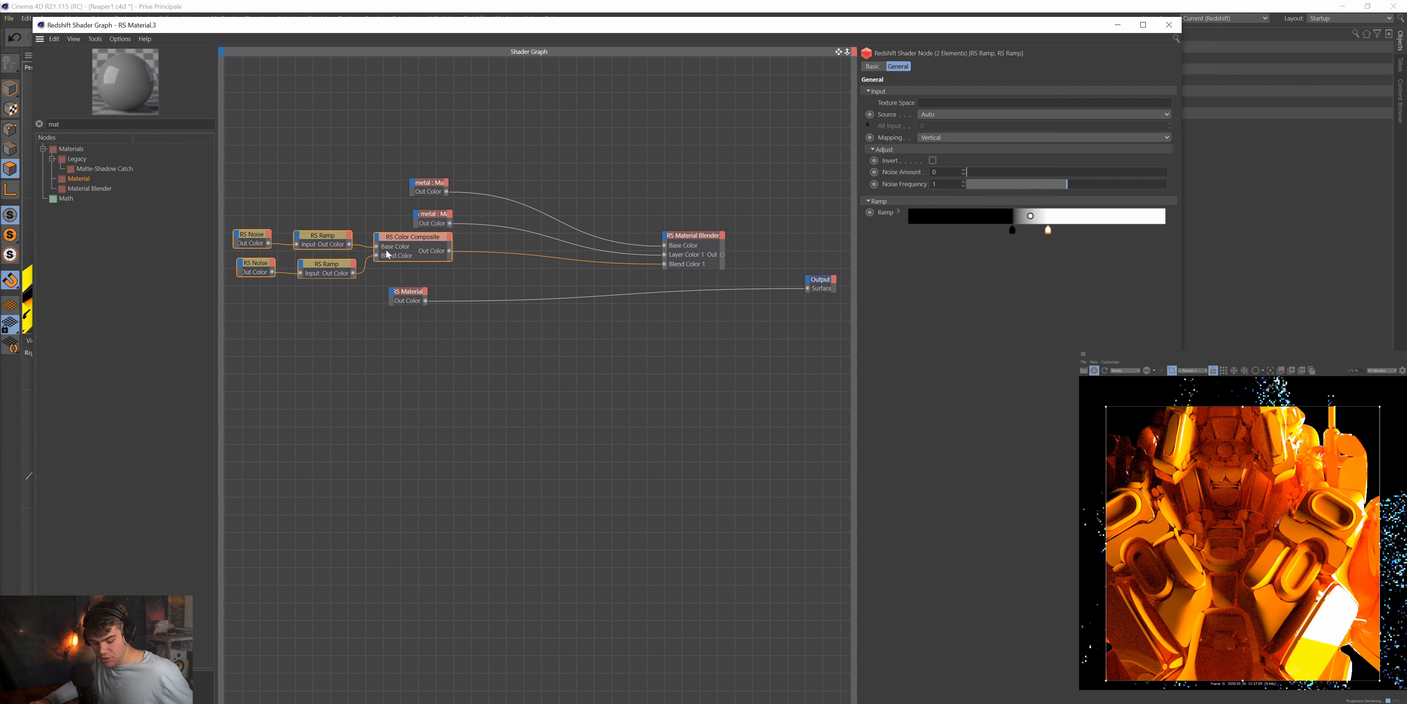
left_click_drag(402, 246, 404, 355, "ctrl")
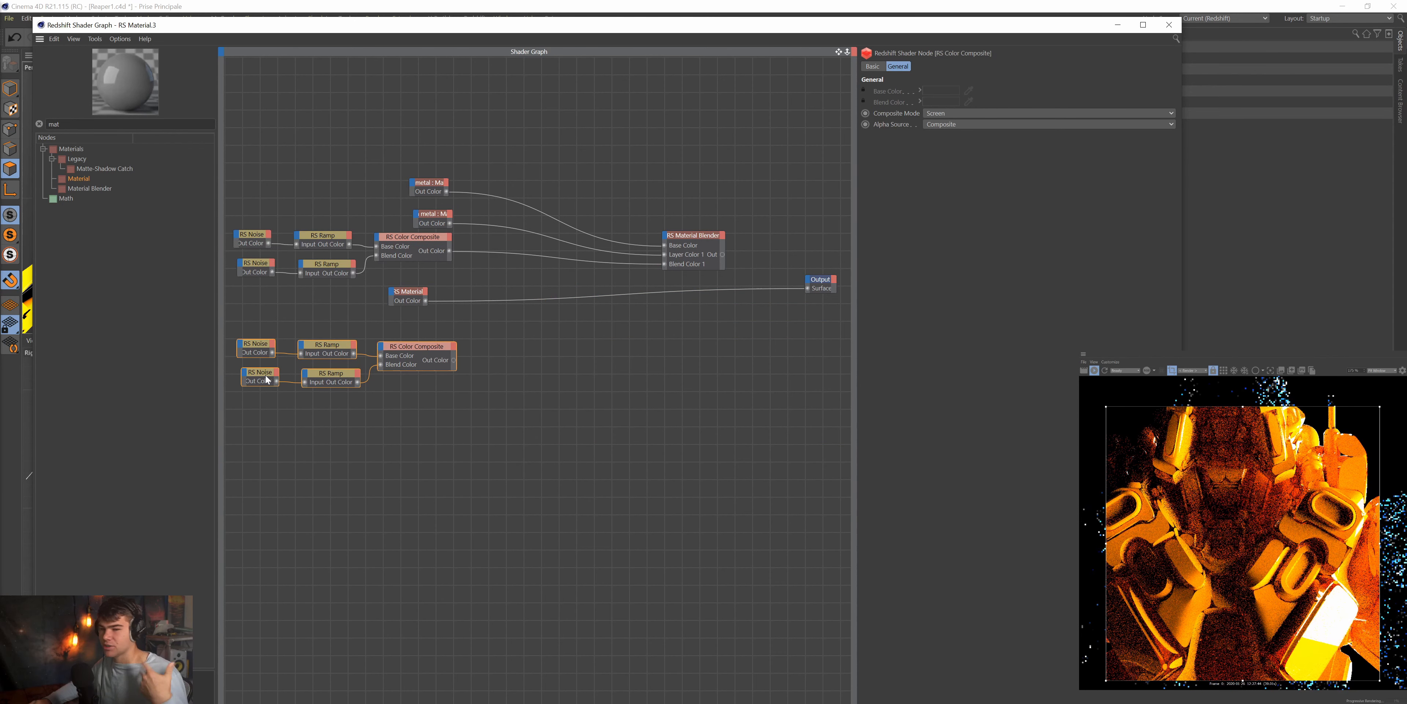
Connect the duplicated RS Color Composite to the blender's Blend Color 2 and the orange RS Material to Layer Color 2, placing the material above its mask.
left_click_drag(407, 295, 520, 333)
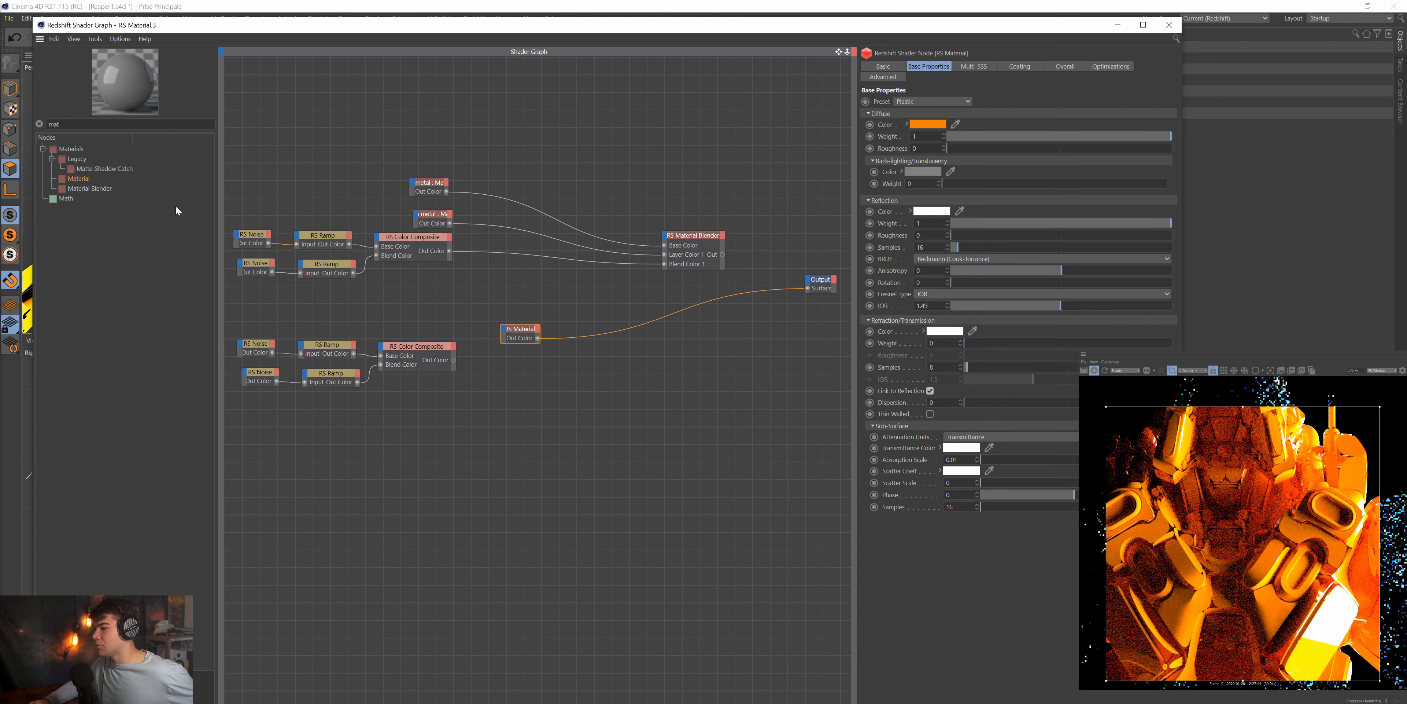
left_click_drag(453, 359, 665, 238)
mouse_move(697, 268)
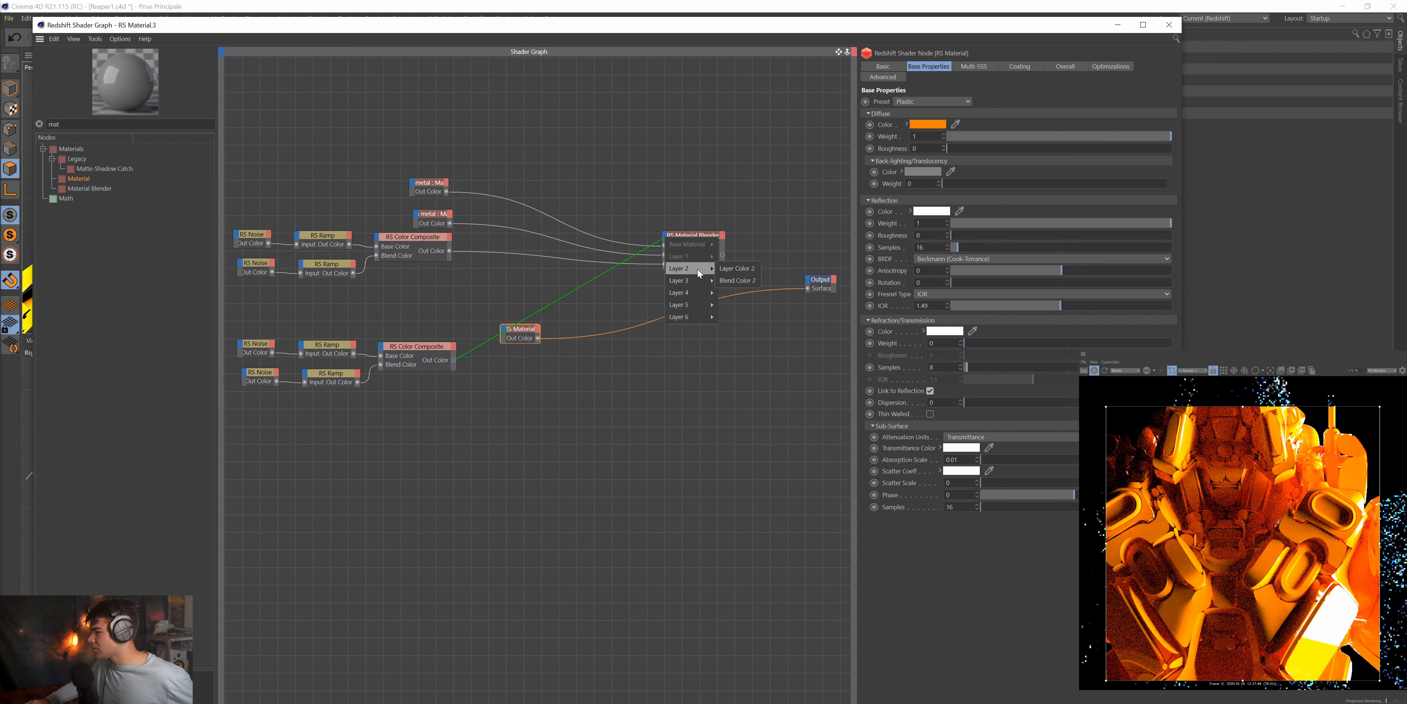
left_click(739, 282)
left_click_drag(538, 338, 667, 239)
mouse_move(689, 268)
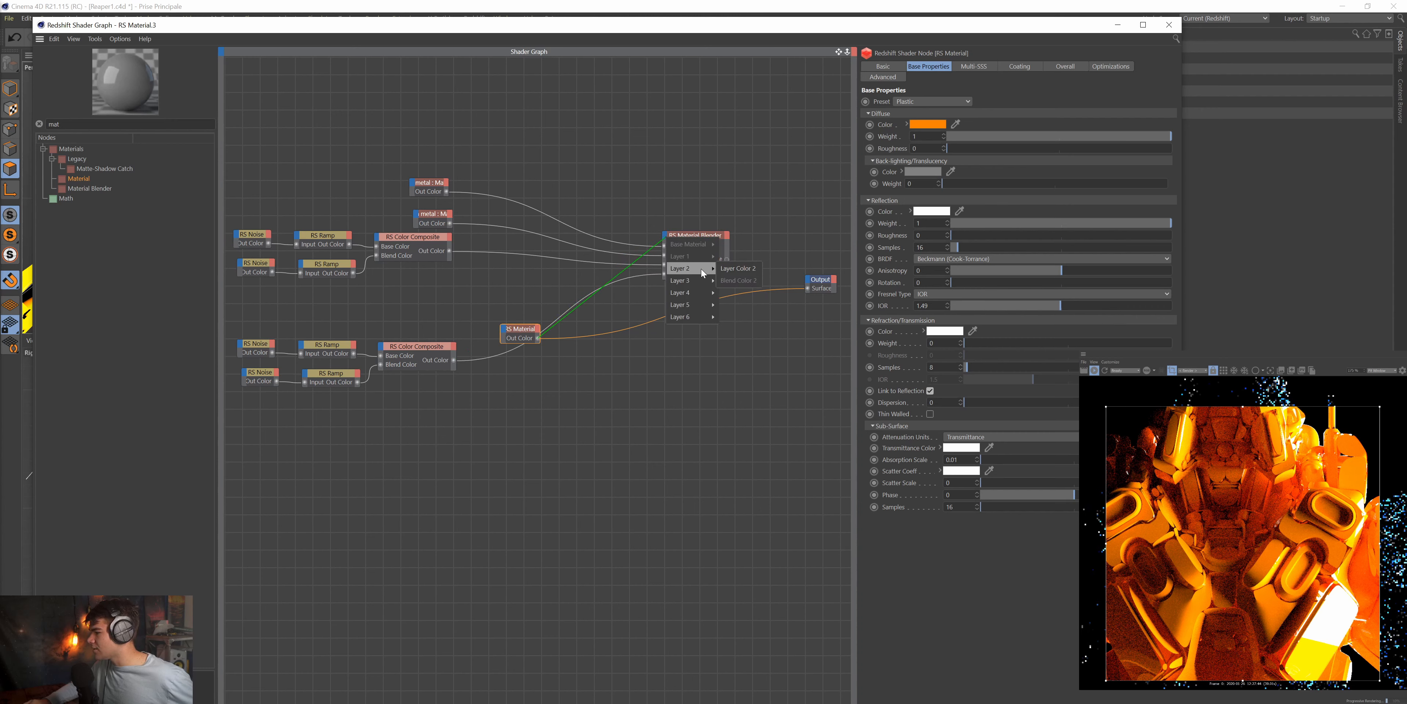
left_click(737, 268)
left_click_drag(525, 331, 442, 327)
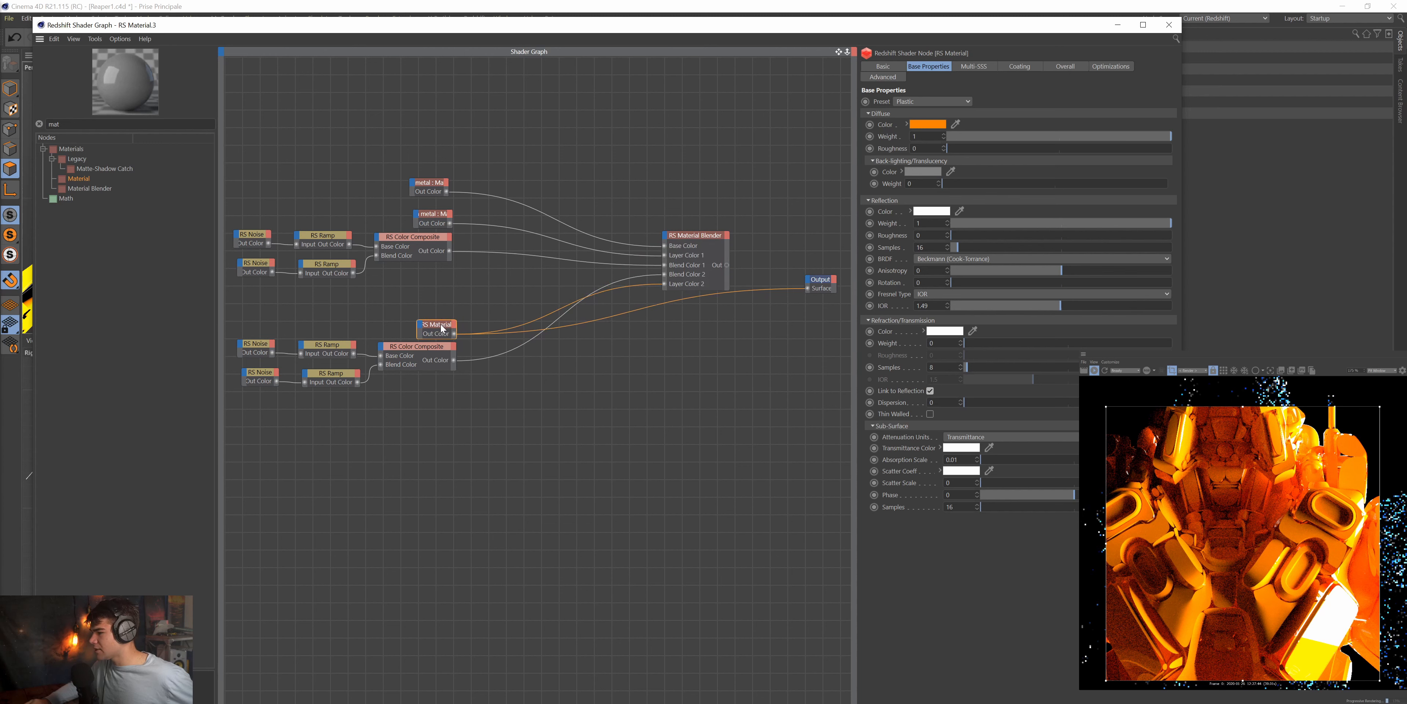
left_click(276, 205)
left_click_drag(246, 199, 479, 309)
left_click_drag(231, 203, 232, 202)
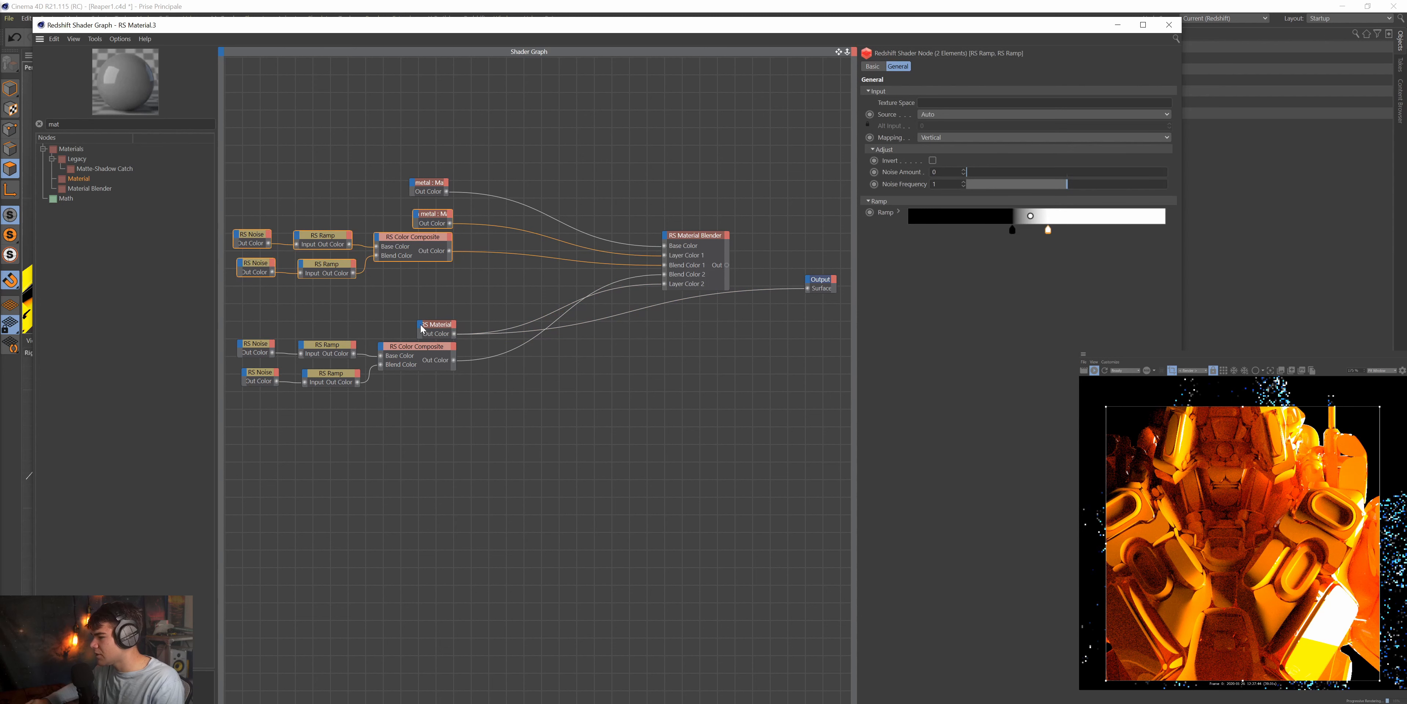
left_click(428, 329)
left_click_drag(451, 409, 254, 328)
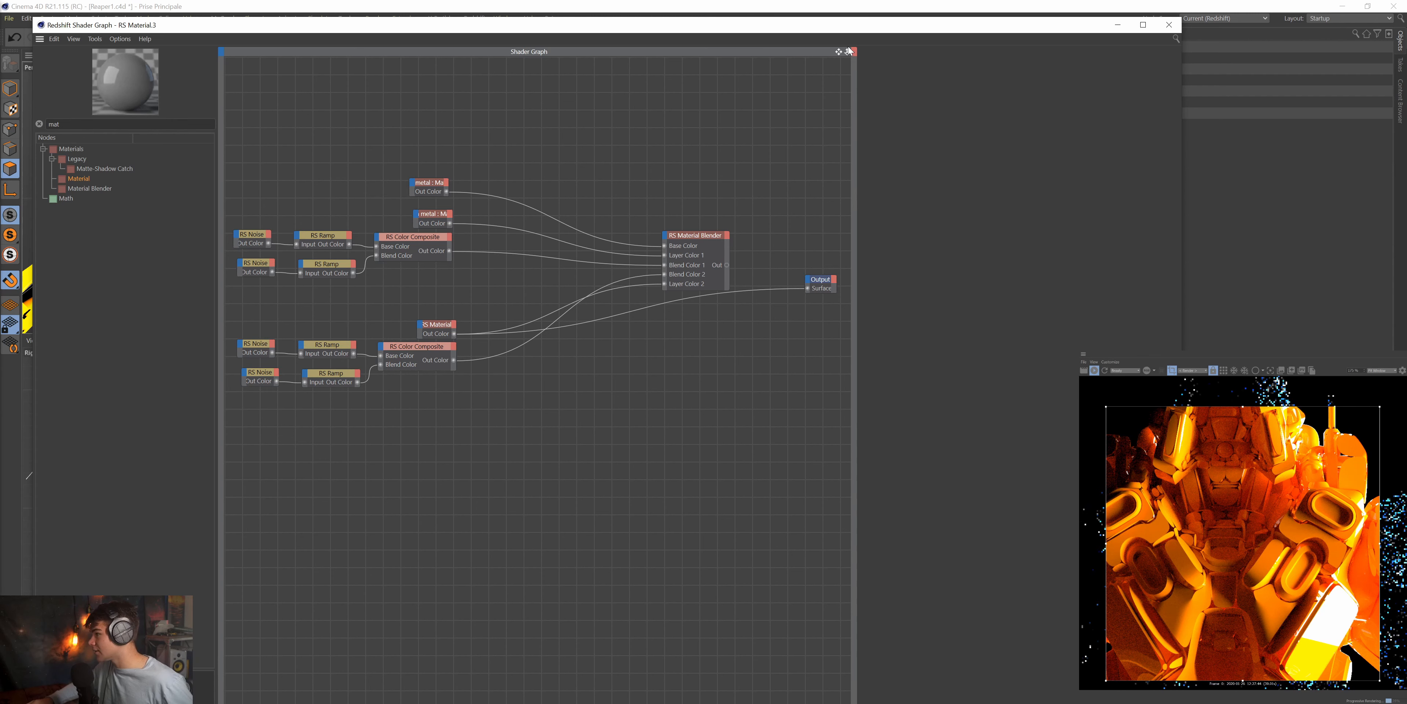
Route the RS Material Blender to the Output surface and inspect the orange plastic layer blended over the metal.
left_click_drag(849, 51, 849, 1)
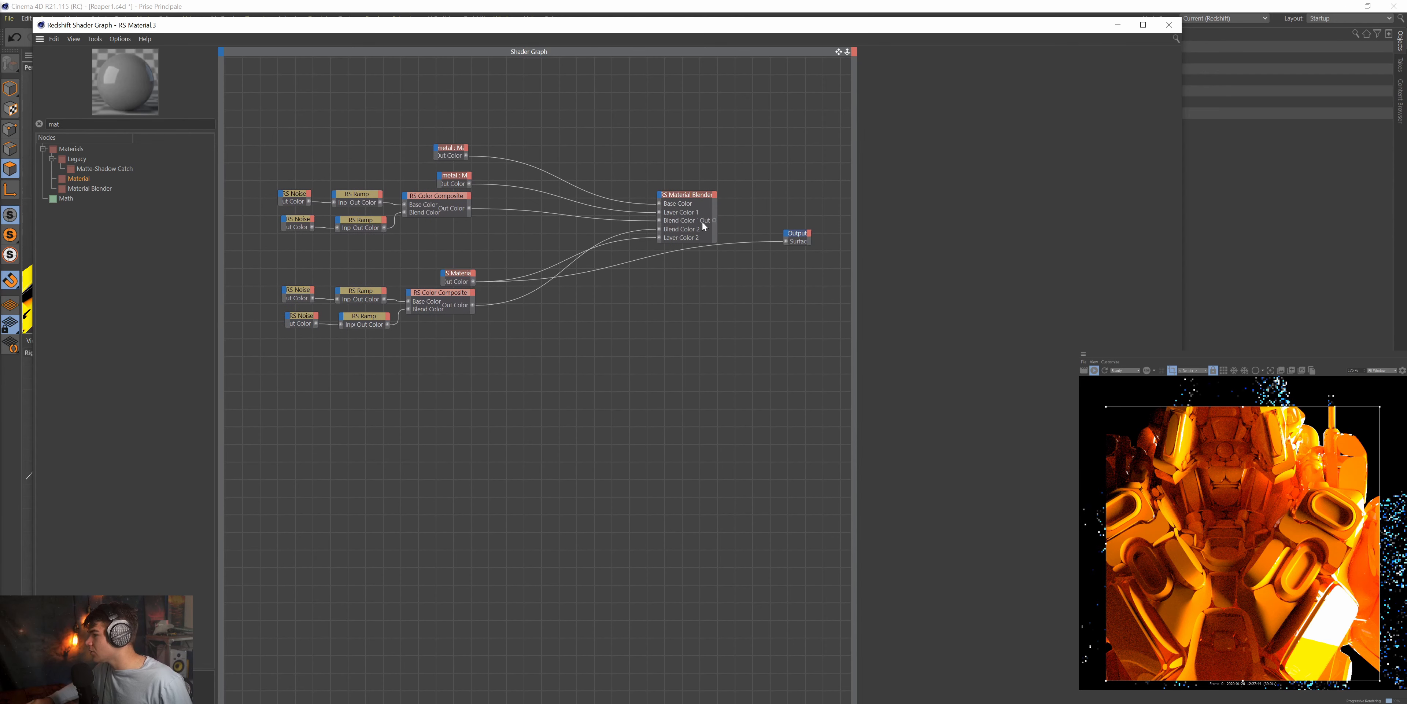
left_click(701, 204)
key("o")
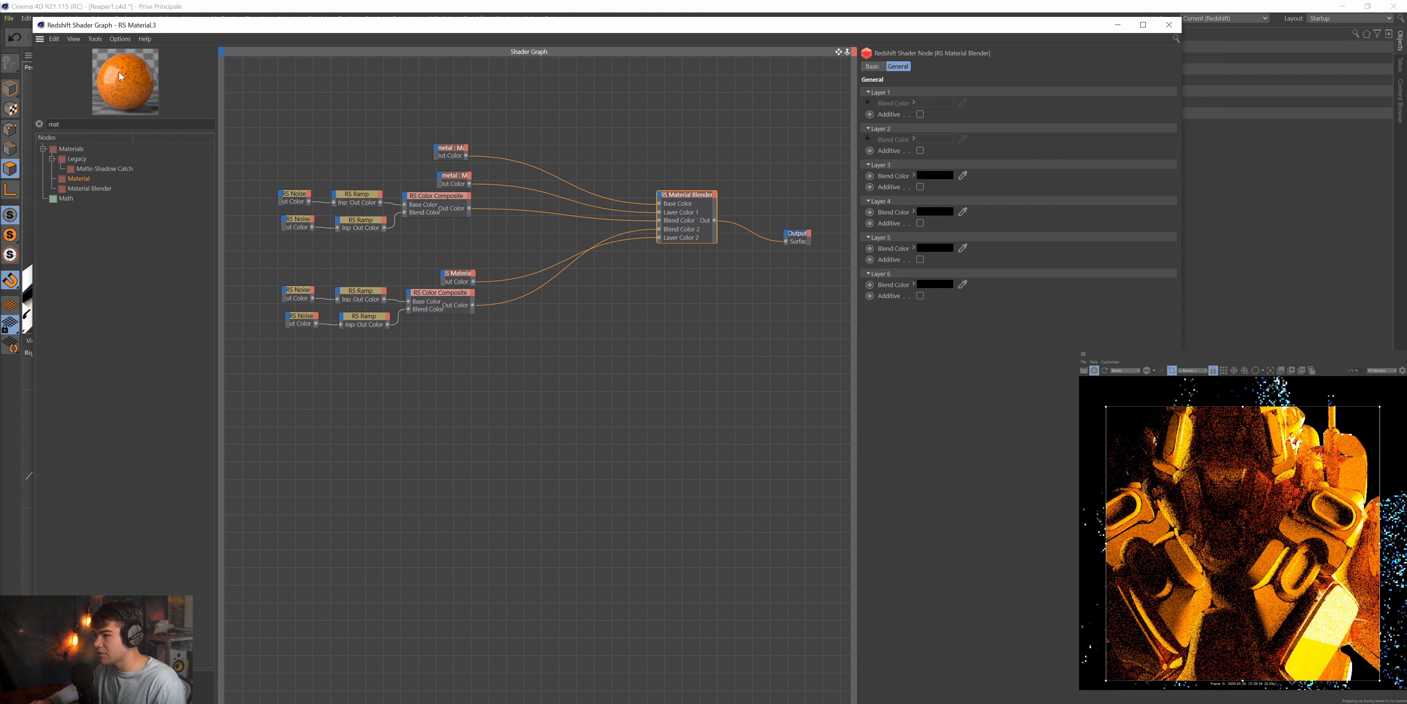
scroll(1186, 511, "down", 5)
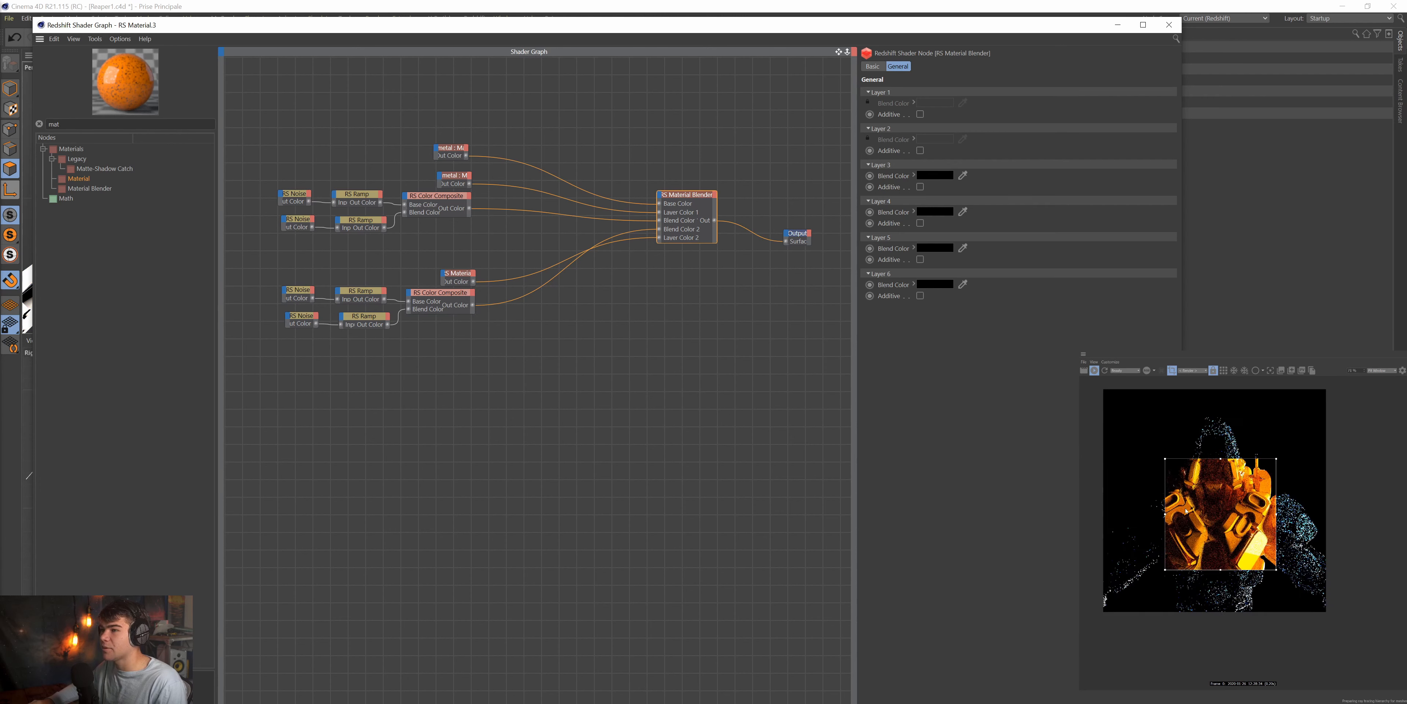
scroll(1192, 508, "up", 4)
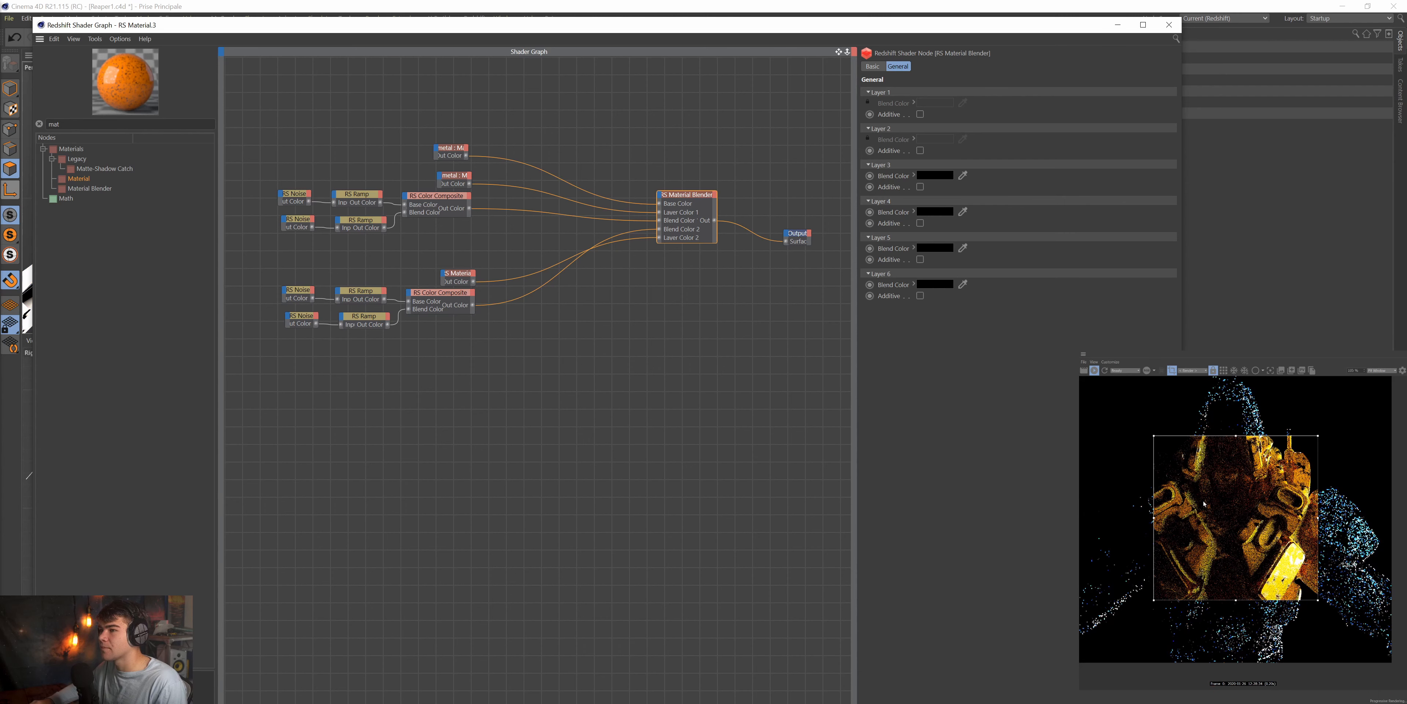
scroll(1191, 507, "up", 2)
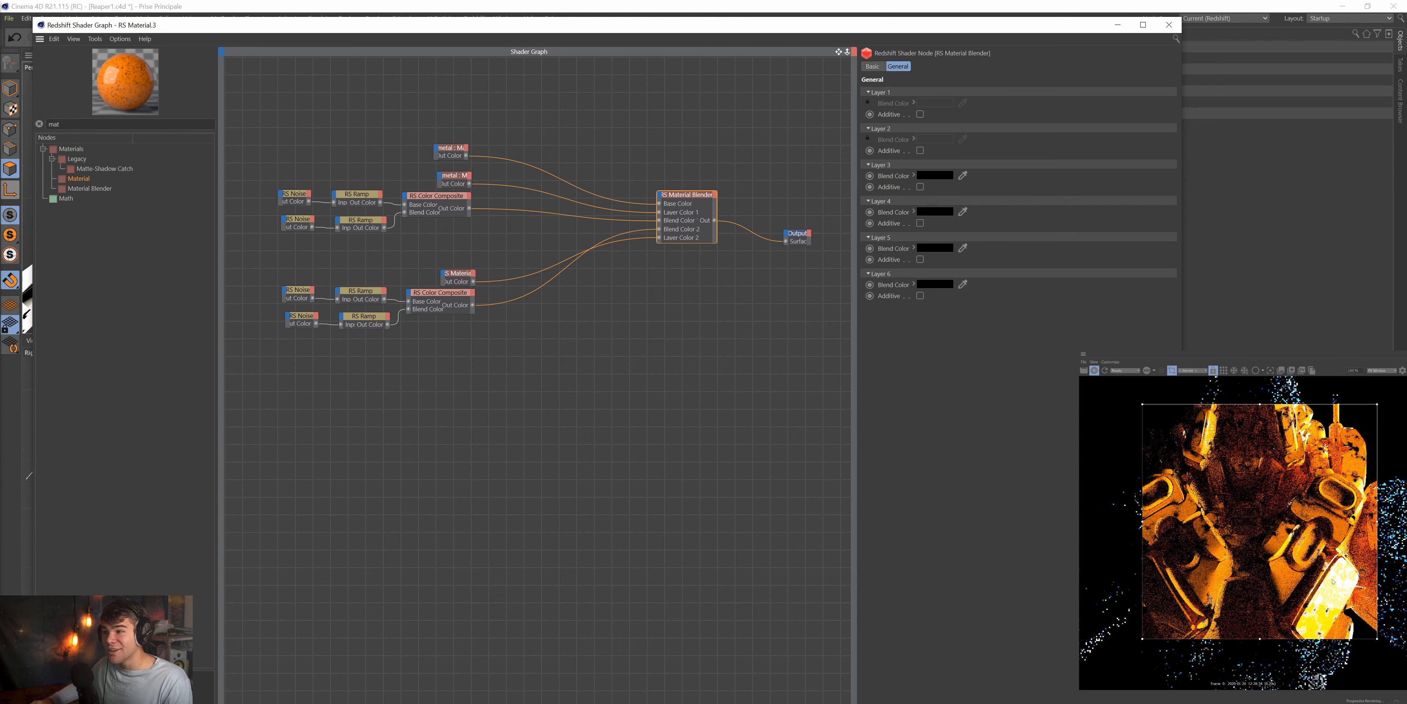
scroll(1331, 580, "down", 2)
scroll(1326, 592, "up", 2)
Find the Curvature texture, add it below the duplicated mask nodes, and route it to the Output surface to preview it.
double_click(54, 123)
type("cur")
left_click_drag(80, 159, 443, 353)
left_click_drag(475, 361, 786, 240)
scroll(1182, 490, "down", 3)
scroll(304, 381, "up", 1)
middle_click_drag(703, 89, 621, 107)
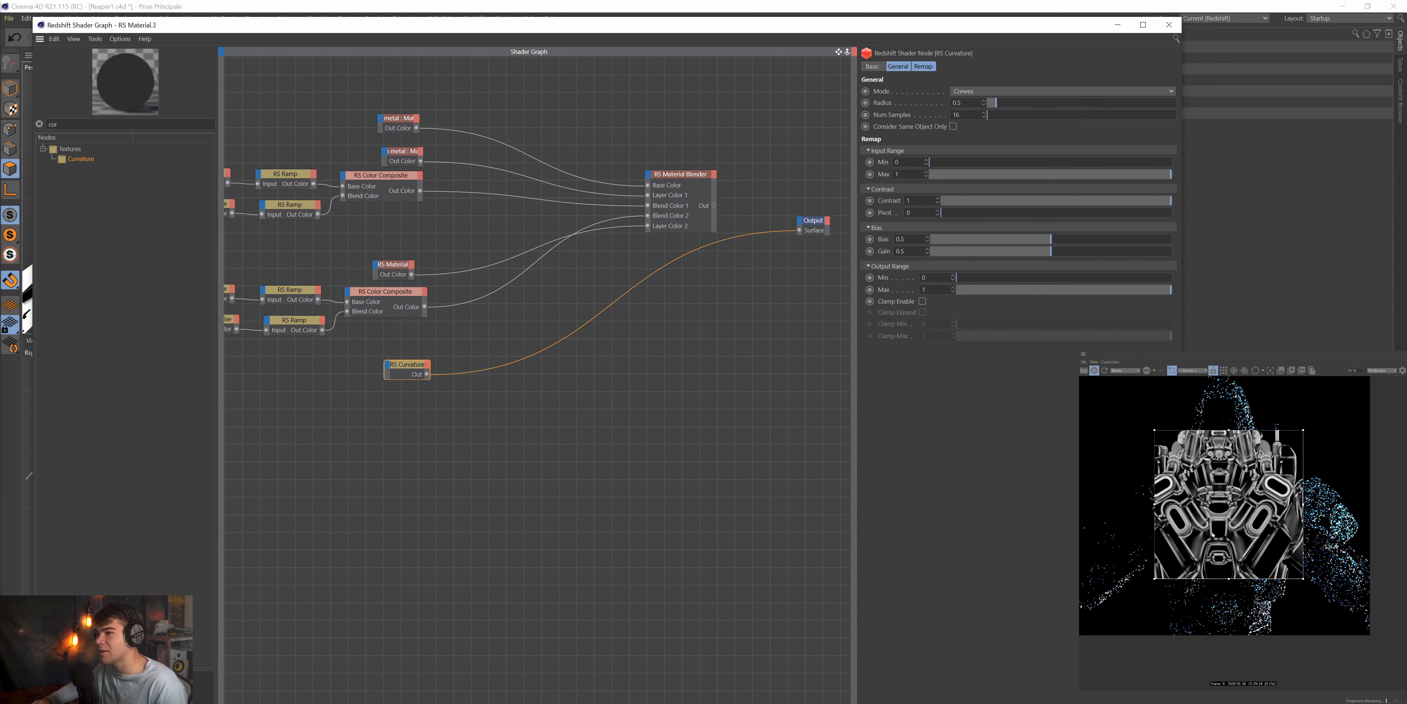
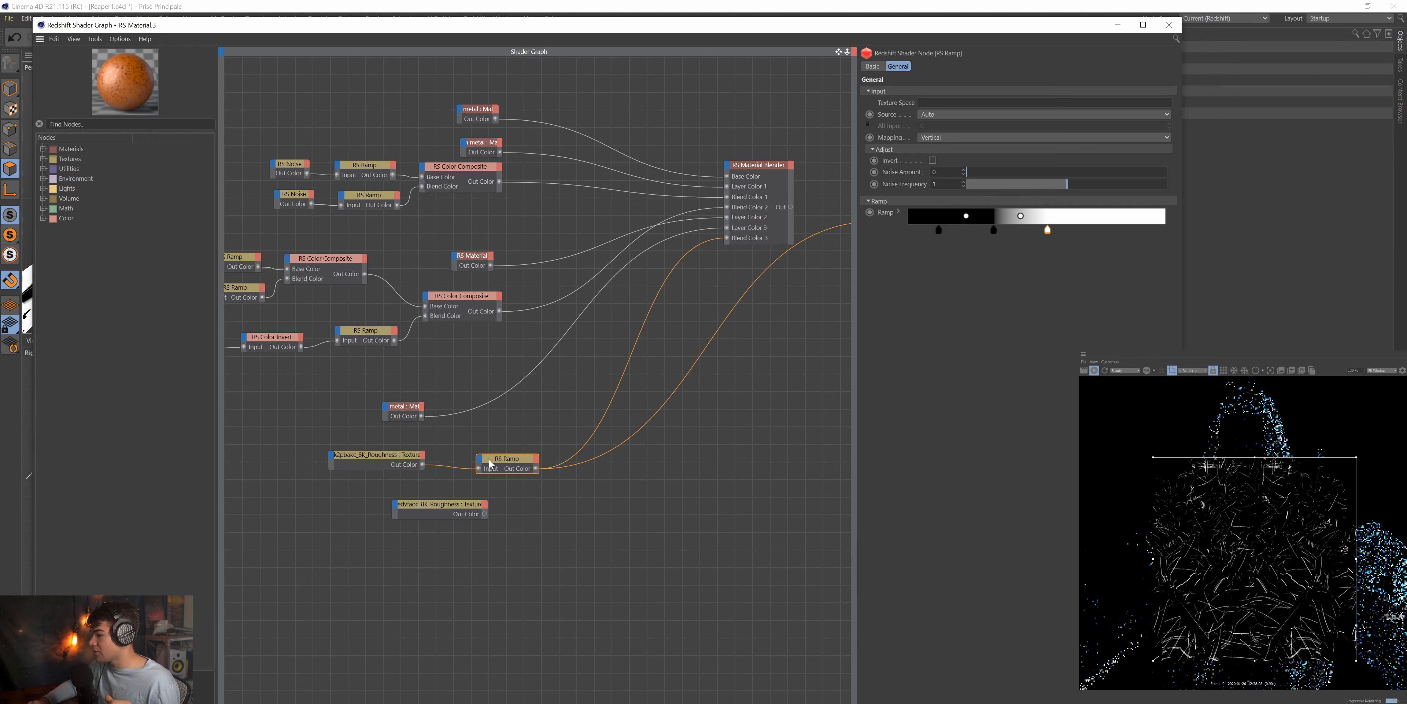
Reorder the blender's Layer Color 2 input above Blend Color 2 and move the duplicated metal node directly above the scratch texture's RS Ramp.
left_click(774, 171)
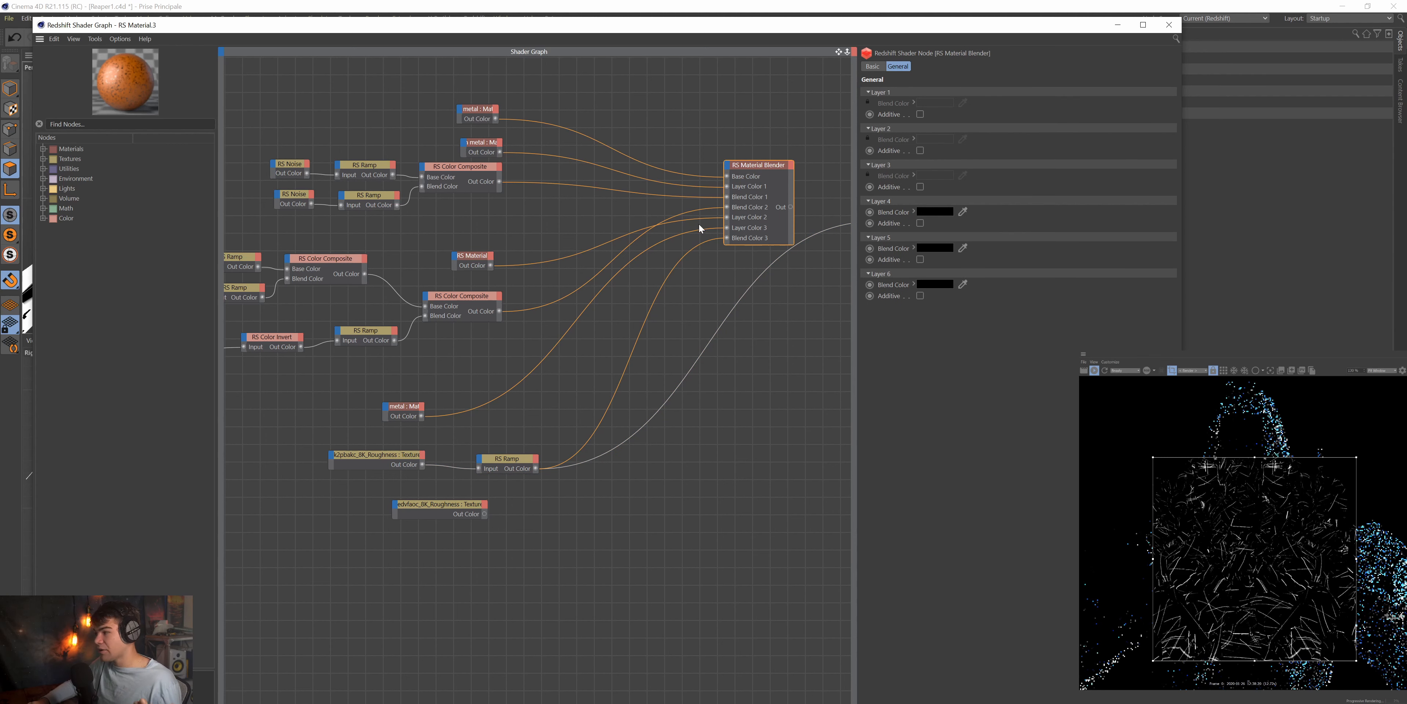
left_click(398, 410)
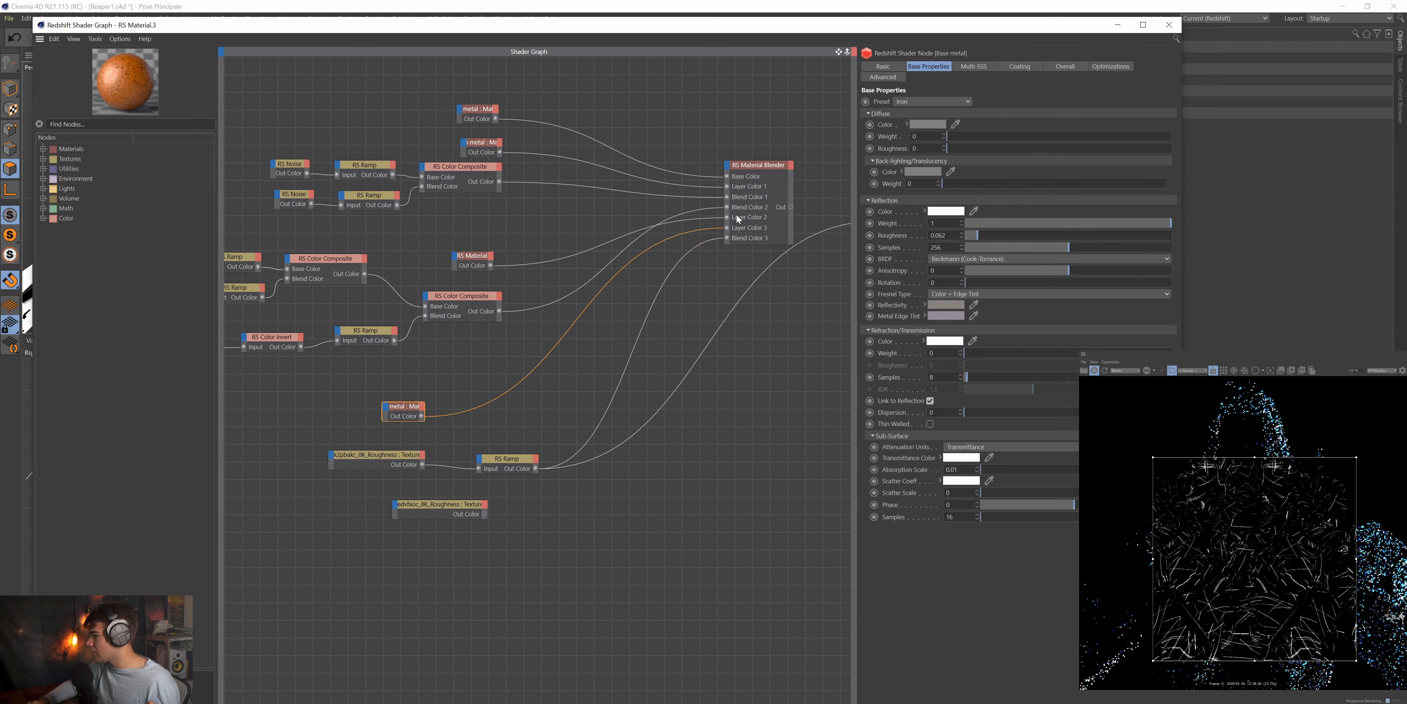
left_click_drag(741, 202, 740, 202)
left_click_drag(418, 413, 531, 442)
left_click_drag(758, 217, 755, 226)
Reconnect the RS Material Blender to the Output surface to render the blend with the third scratch layer.
left_click(782, 185)
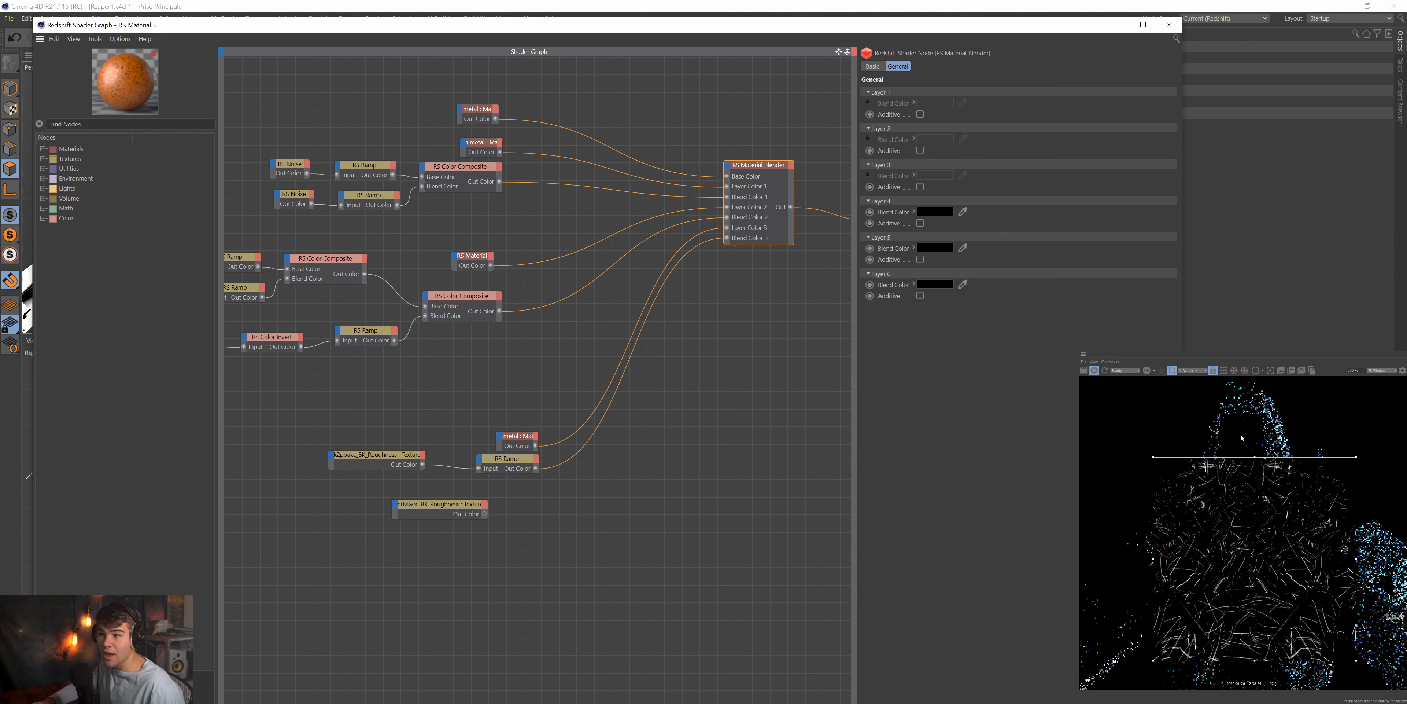
scroll(1251, 464, "down", 3)
scroll(1278, 496, "up", 1)
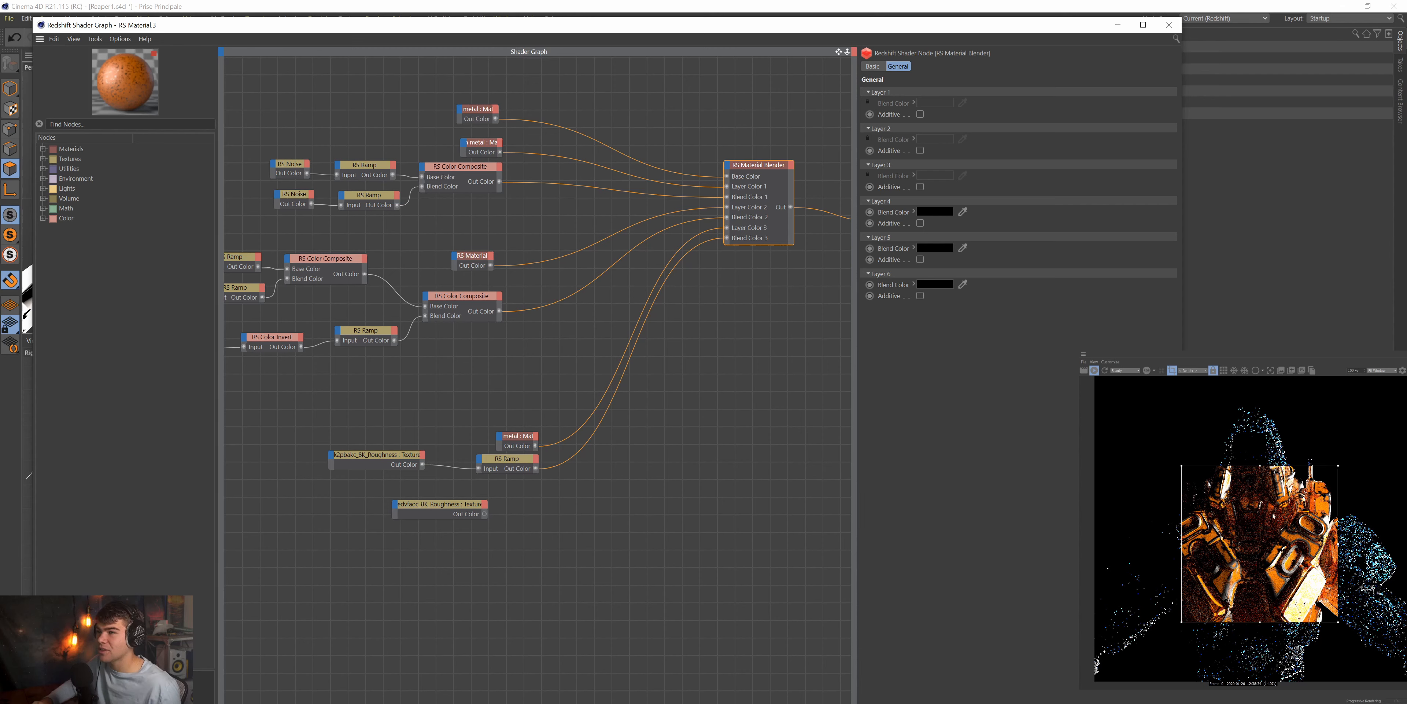
Examine the scratches and worn orange coating in the render, both close up on the armour and across the whole model.
scroll(1267, 590, "down", 2)
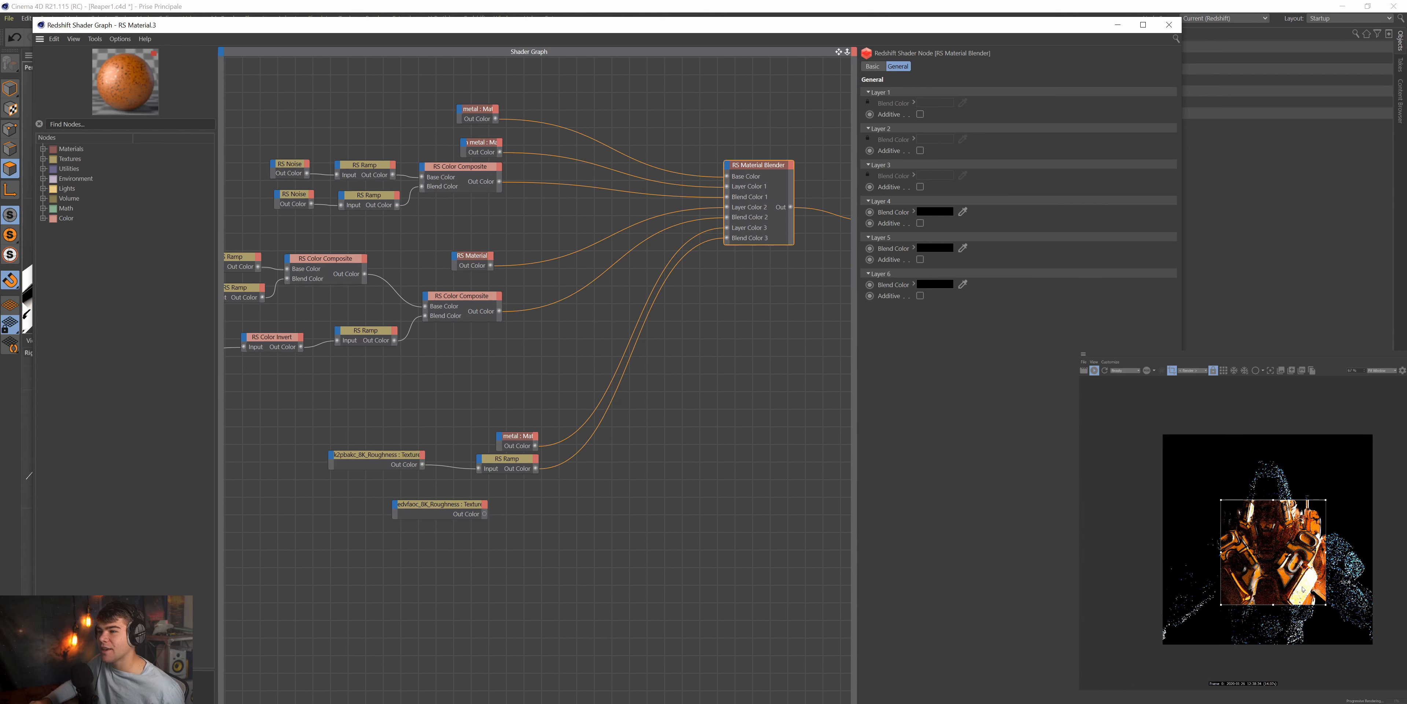
scroll(1303, 581, "up", 5)
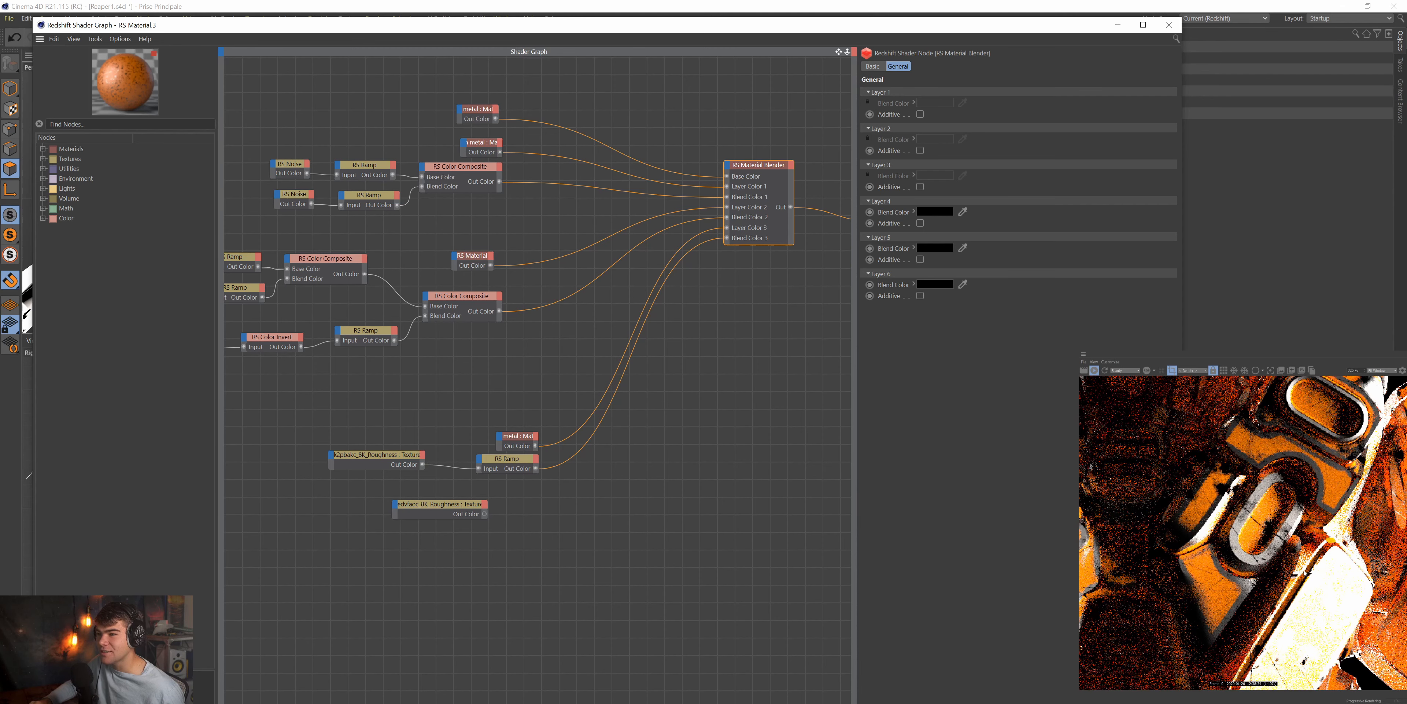
scroll(1304, 572, "up", 2)
scroll(1304, 571, "down", 5)
scroll(1219, 548, "up", 2)
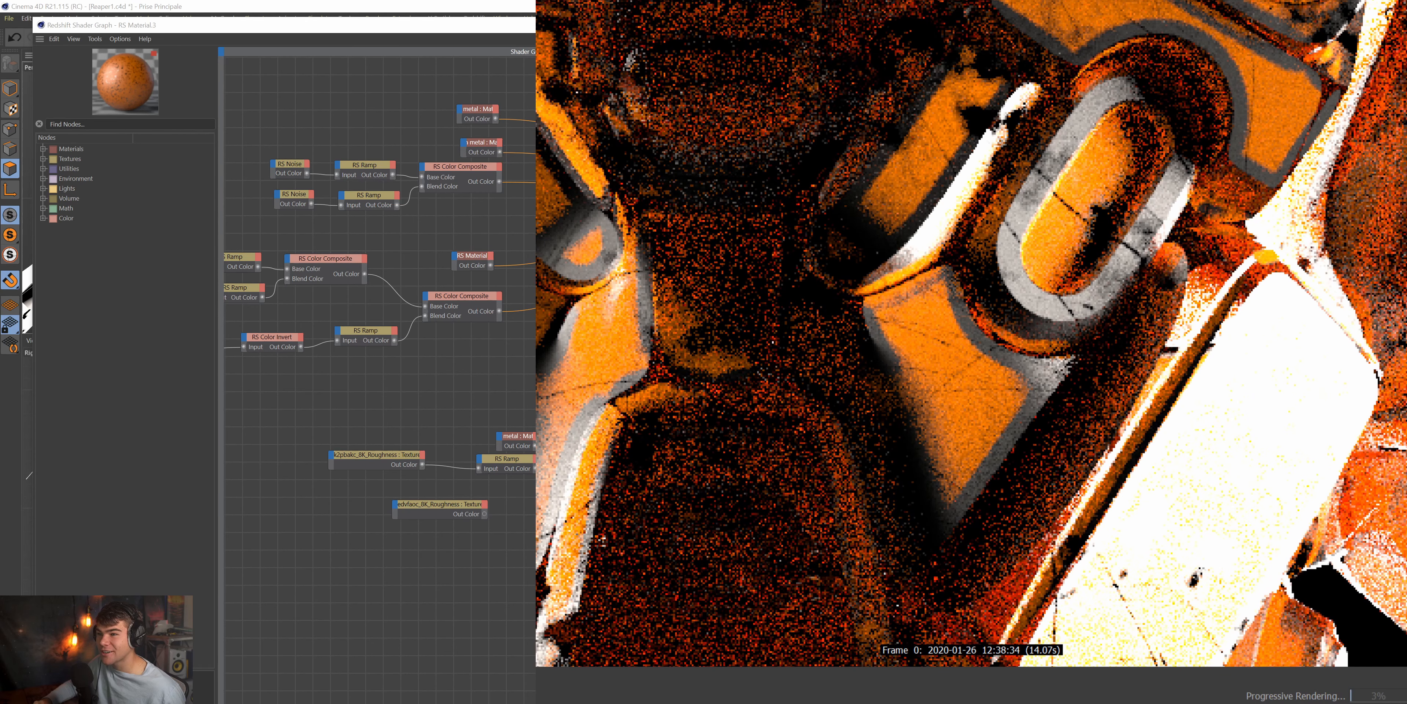
scroll(945, 265, "down", 10)
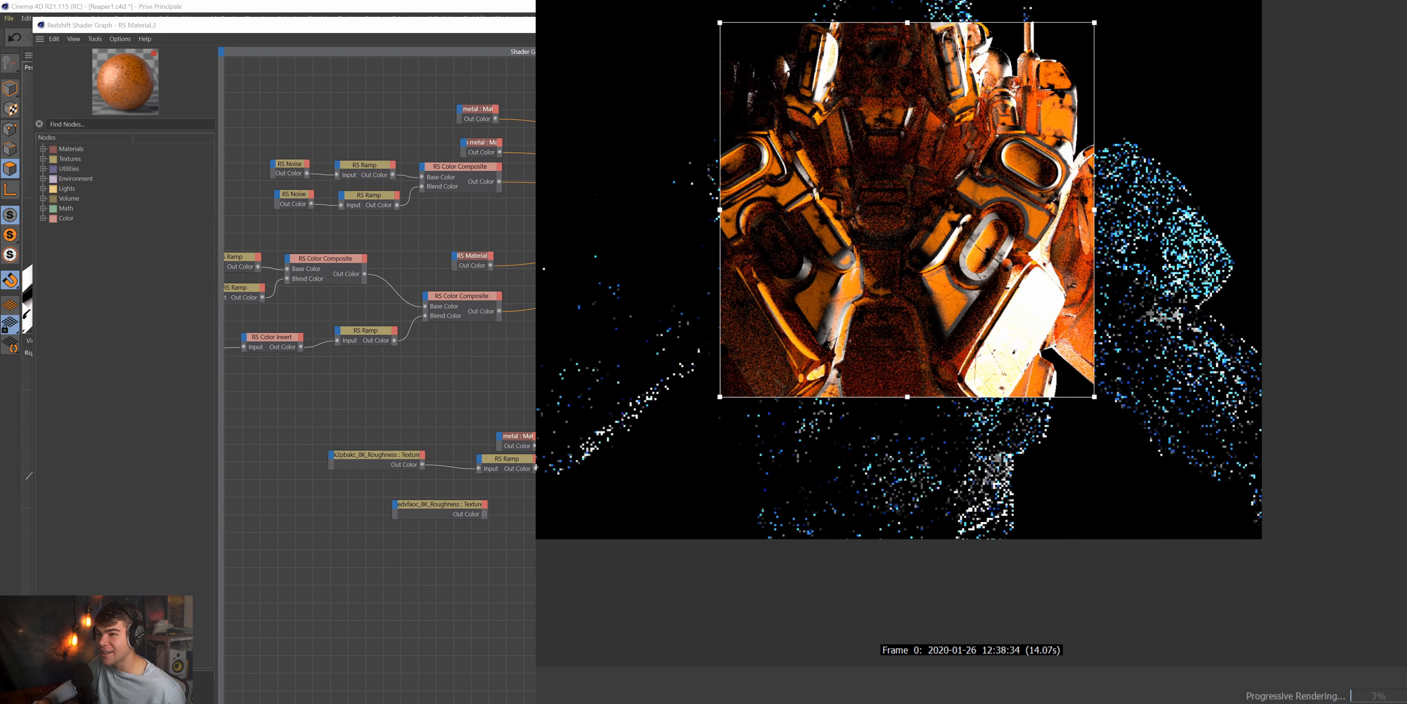
scroll(968, 264, "down", 2)
scroll(872, 247, "up", 8)
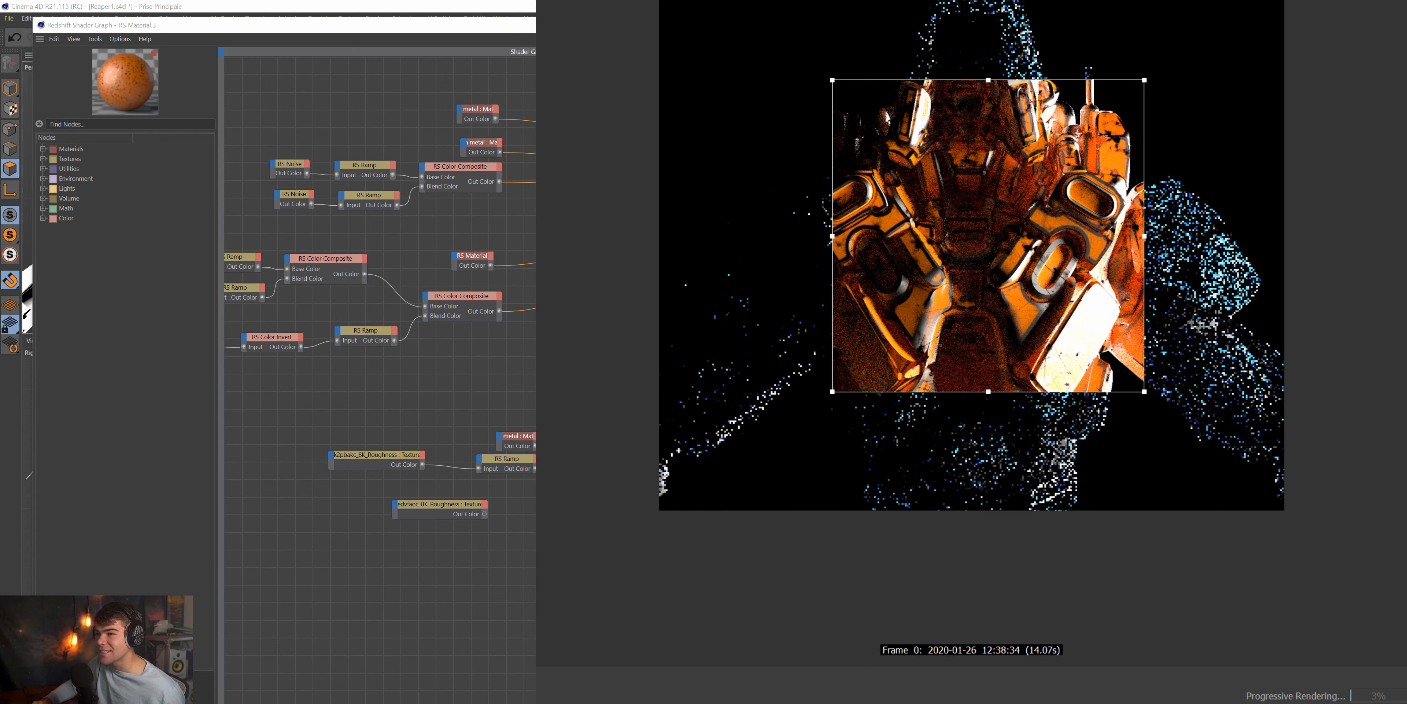
scroll(830, 247, "down", 4)
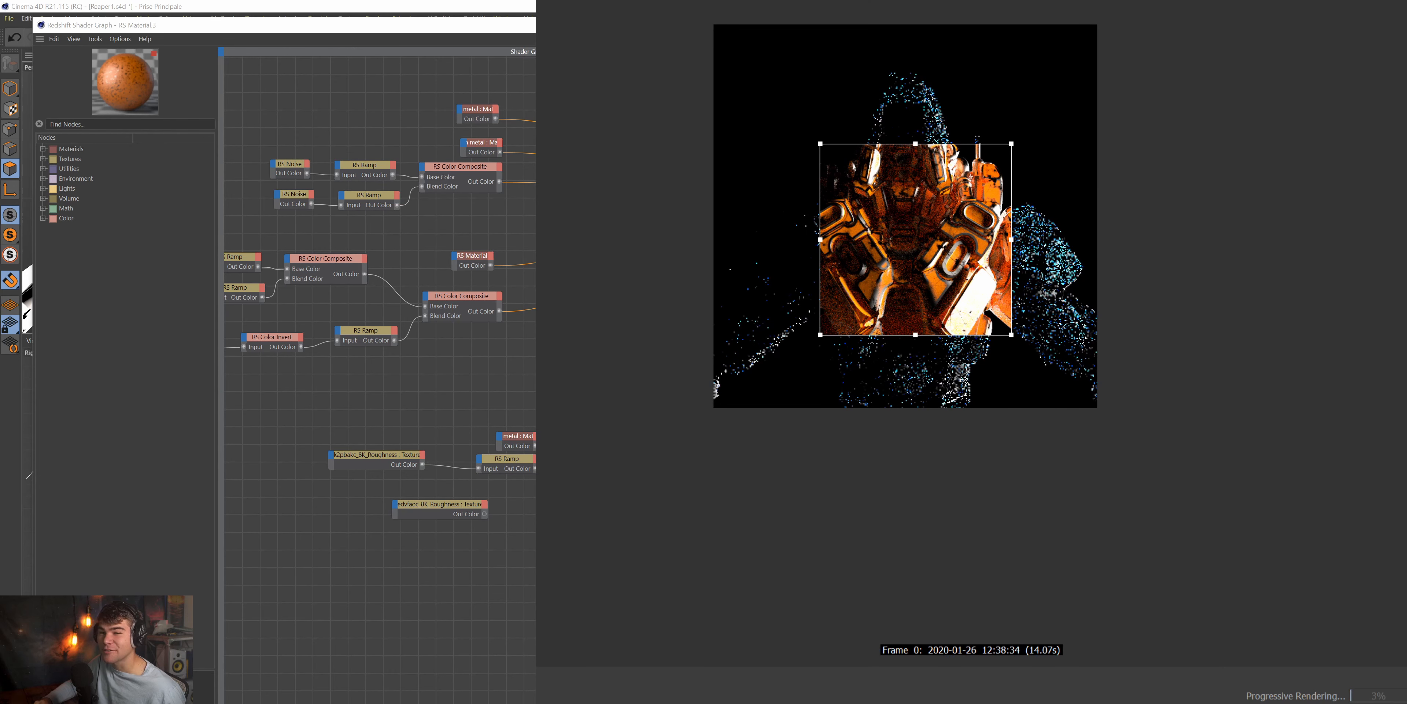
scroll(815, 192, "up", 6)
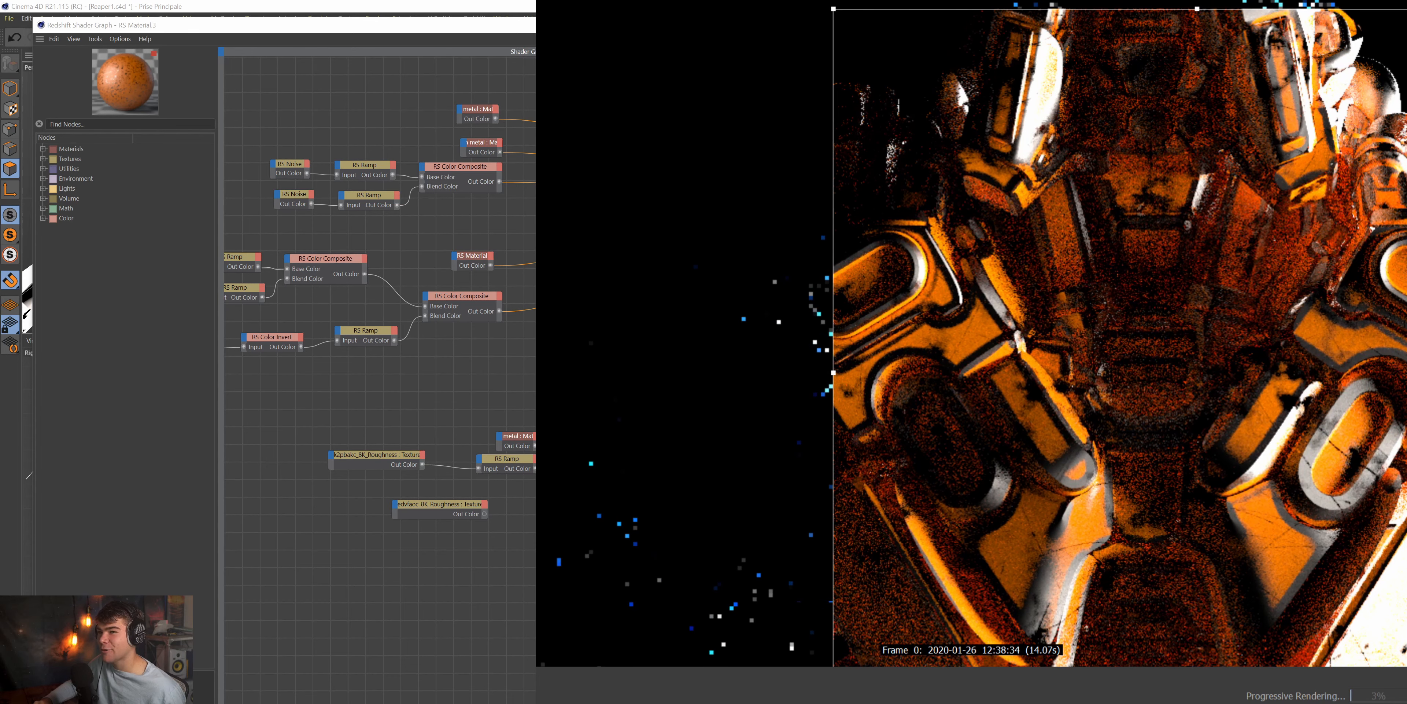
Move the scratch layer's metal, RS Ramp and connected roughness texture nodes up closer to the paint mask nodes.
scroll(1127, 342, "down", 3)
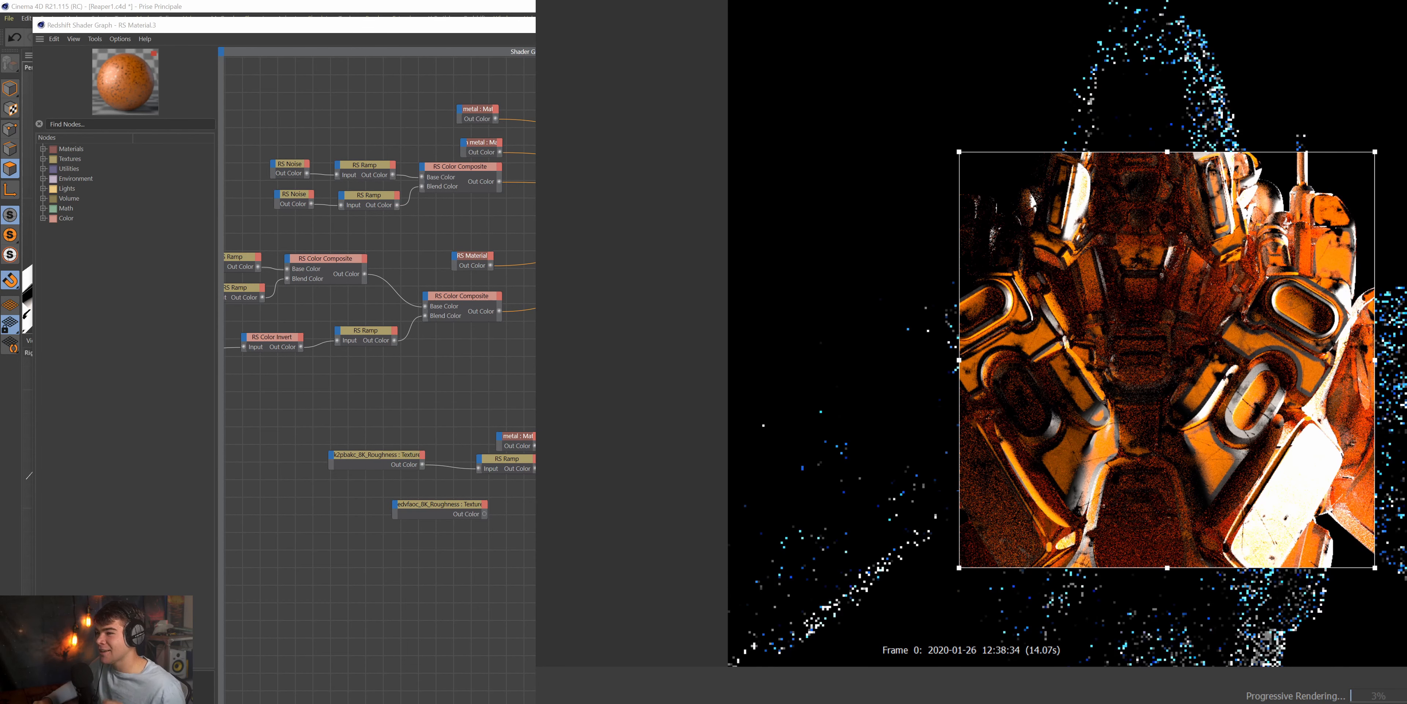
left_click(487, 409)
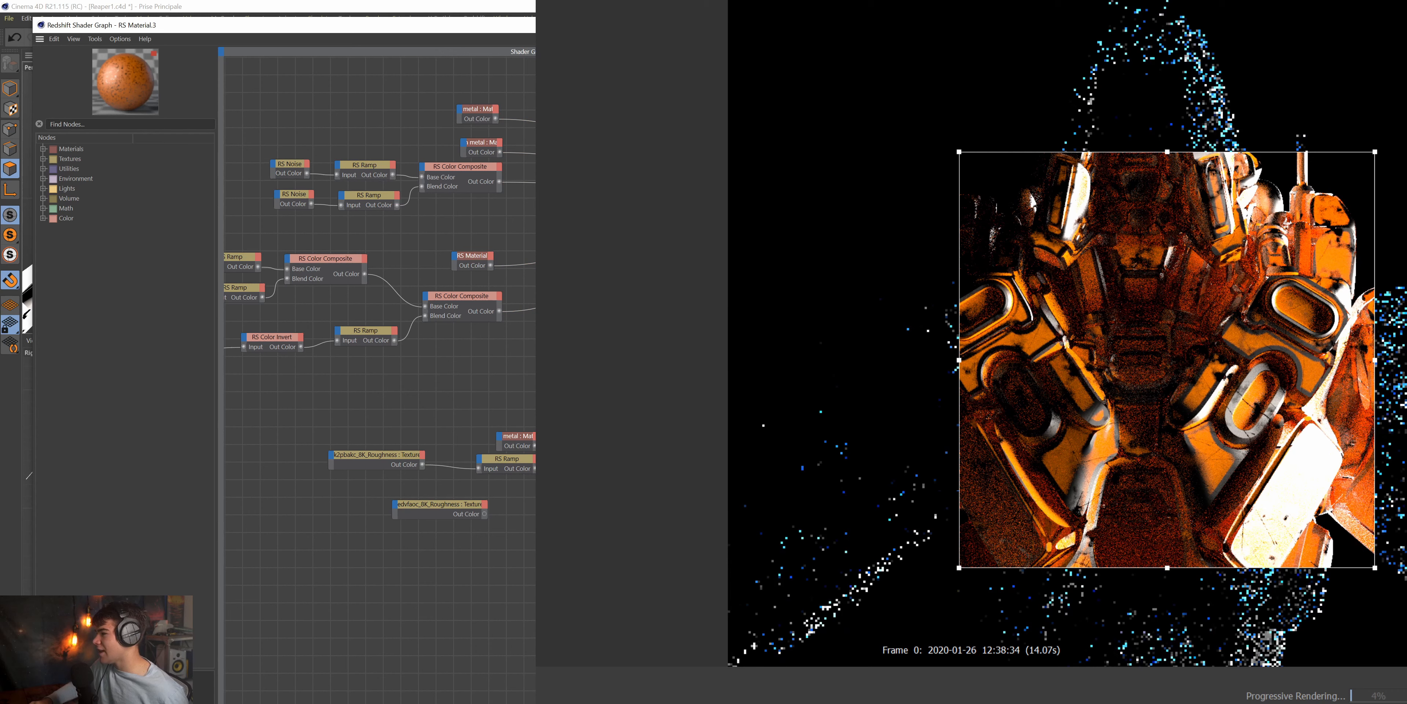
mouse_move(486, 409)
middle_mouse_down()
mouse_move(602, 395)
mouse_move(473, 392)
middle_mouse_up()
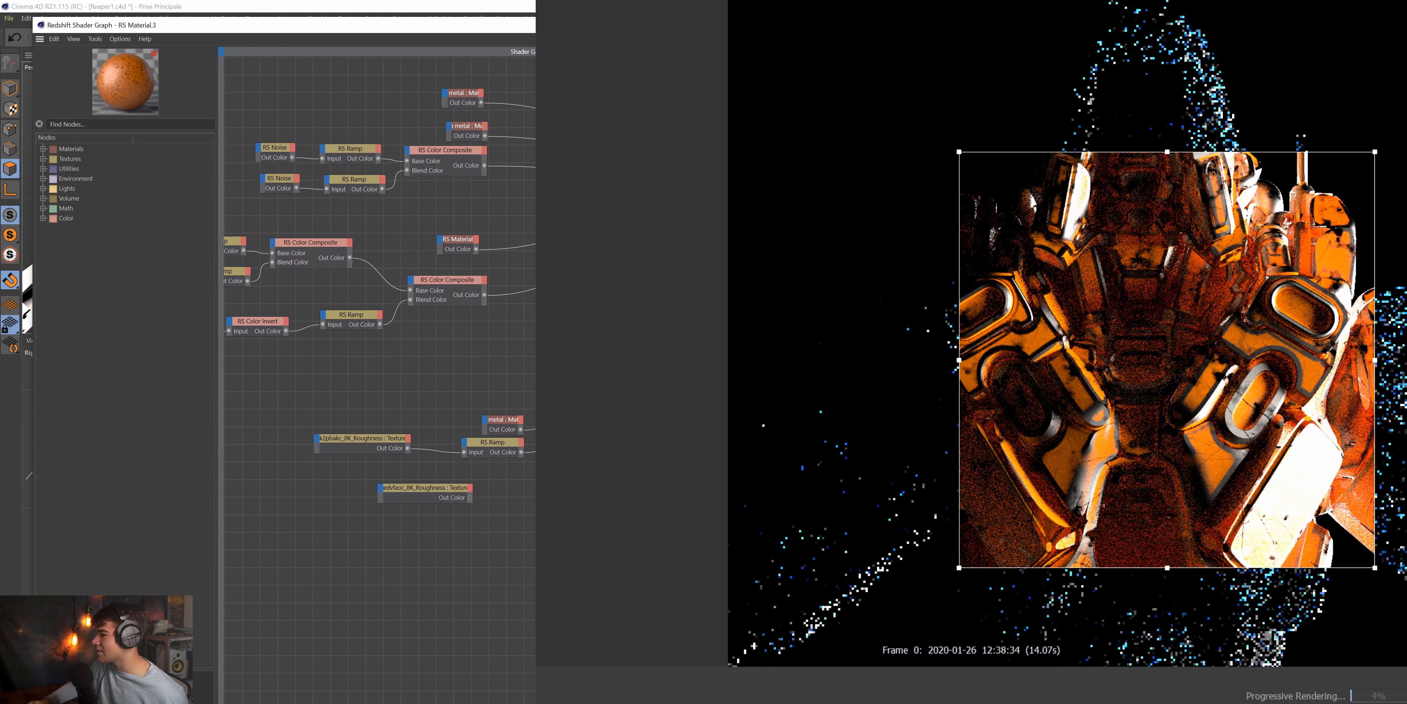
left_click_drag(507, 427, 260, 482)
left_click_drag(481, 444, 454, 409)
left_click(457, 460)
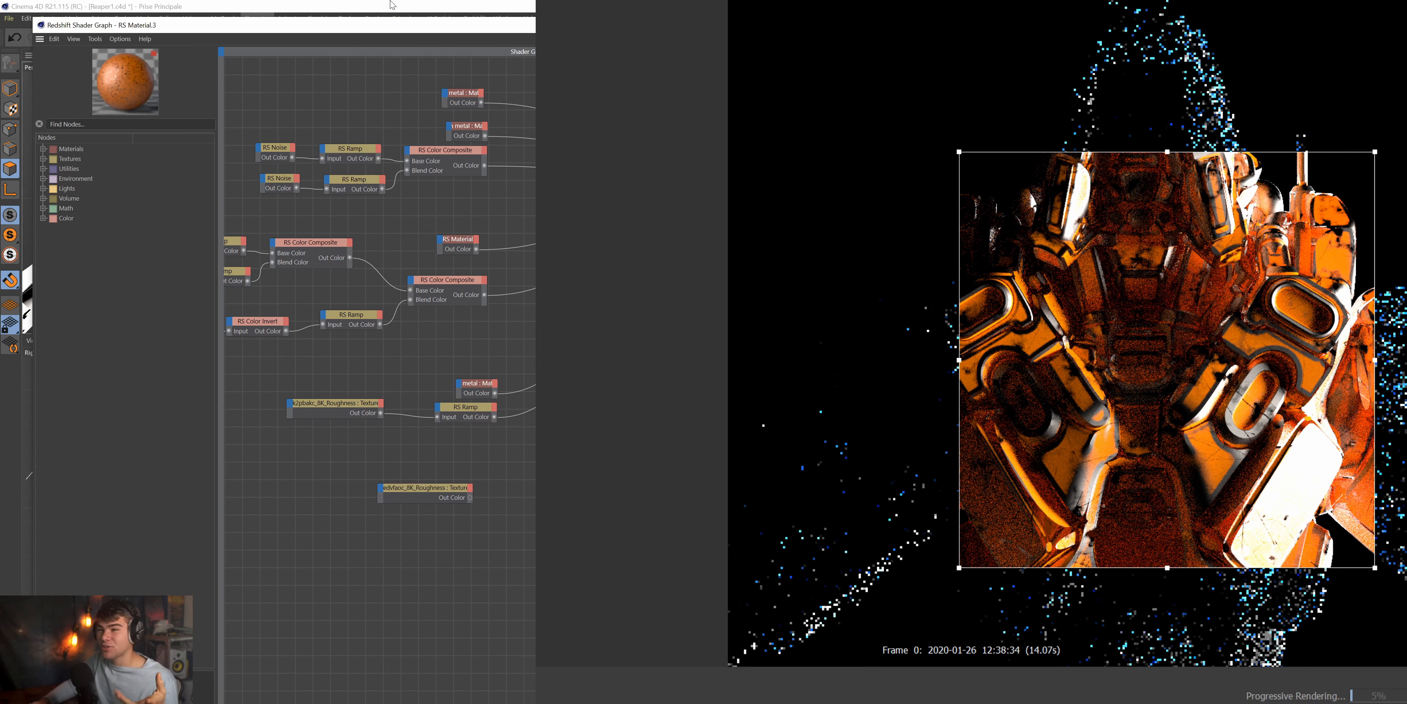
Inspect the crevices and panel edges of the chest armour in the render at several magnifications.
scroll(1032, 359, "up", 5)
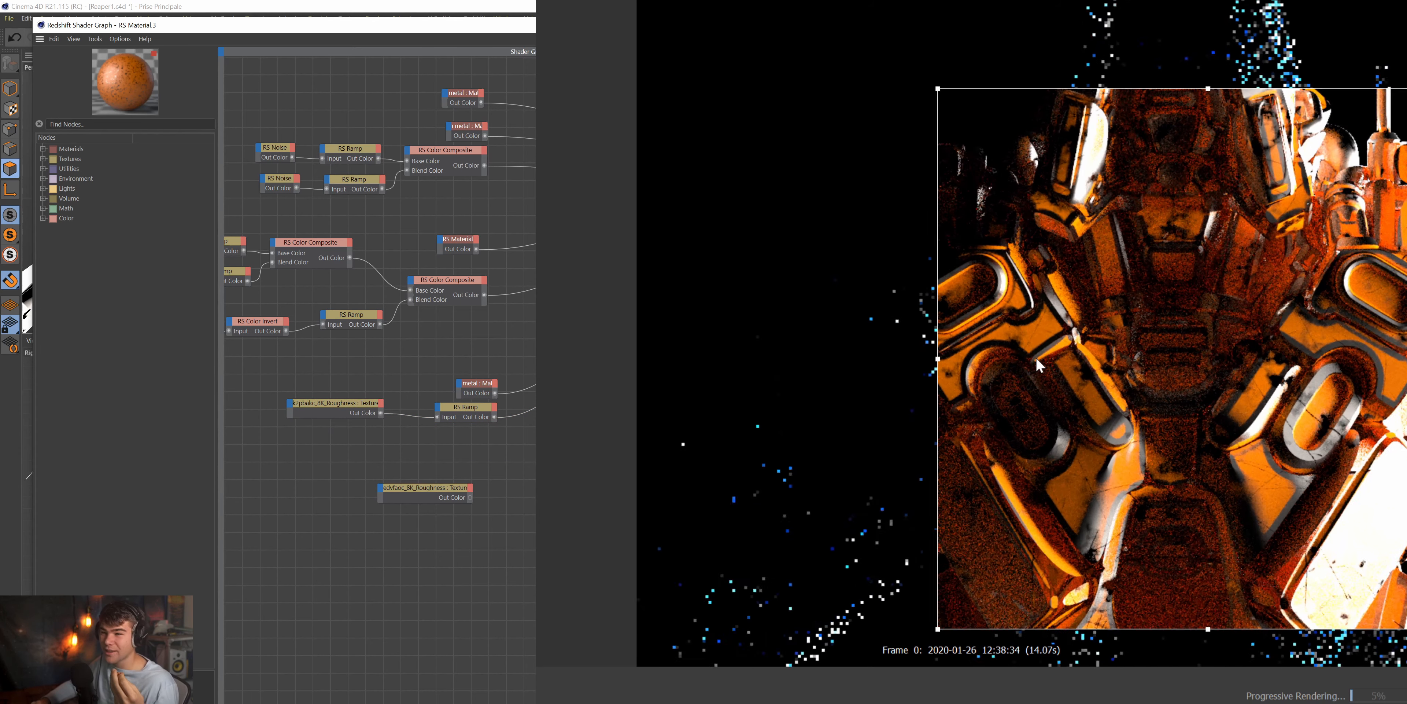
scroll(1100, 304, "up", 2)
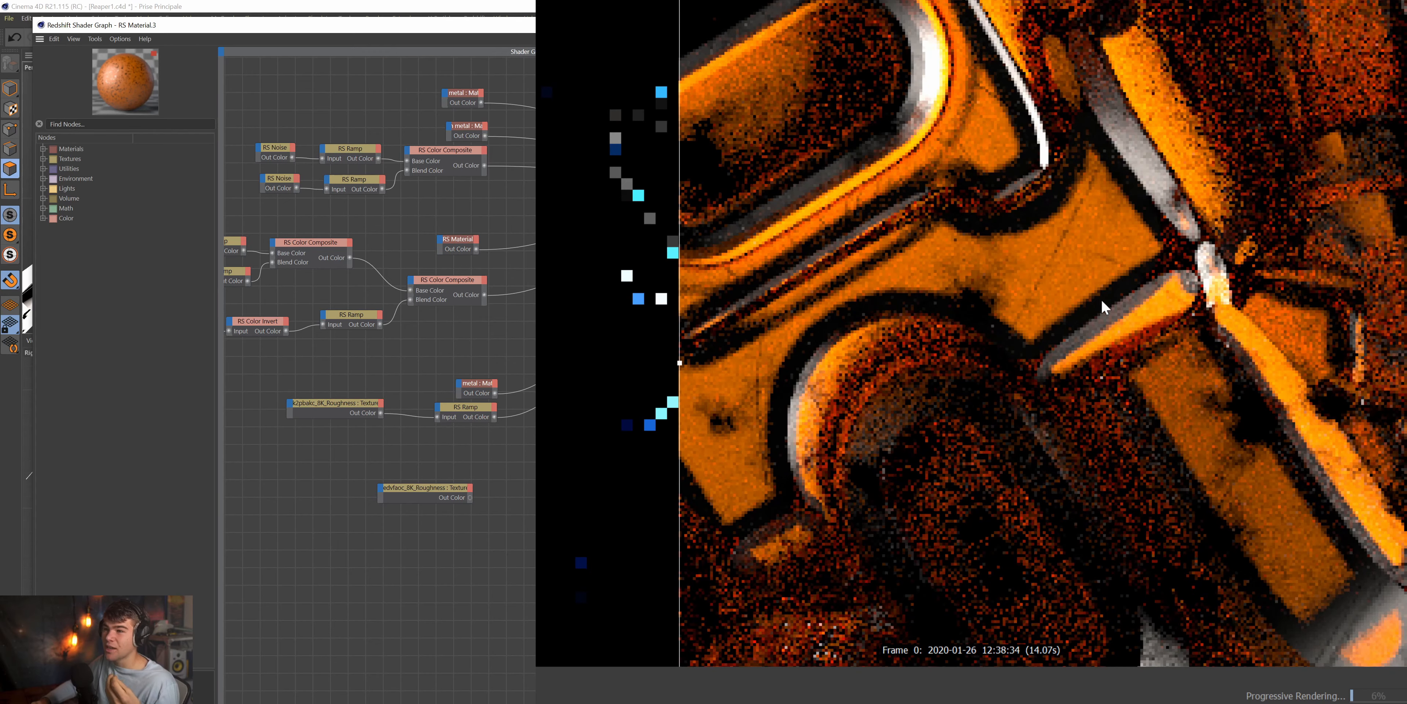
scroll(818, 426, "down", 5)
scroll(825, 421, "up", 2)
scroll(833, 419, "up", 1)
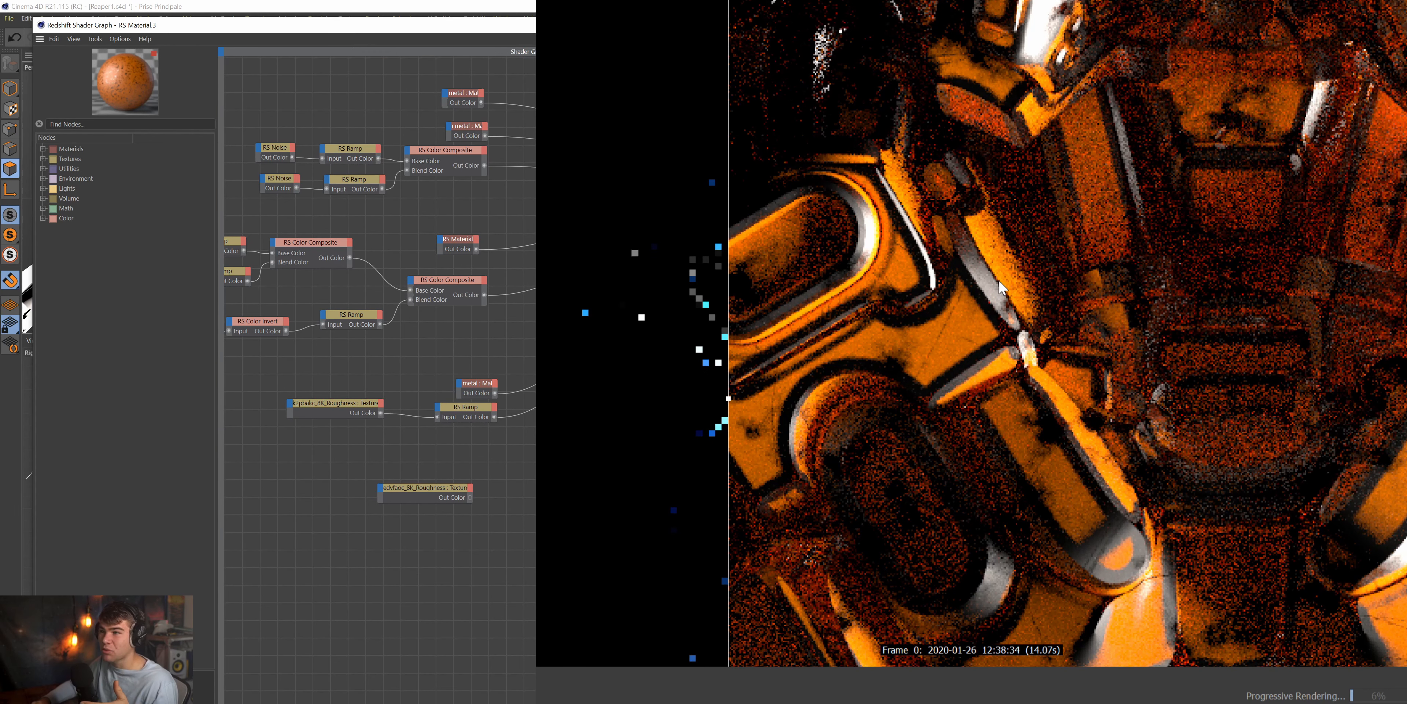
scroll(1062, 282, "up", 2)
scroll(1062, 282, "down", 4)
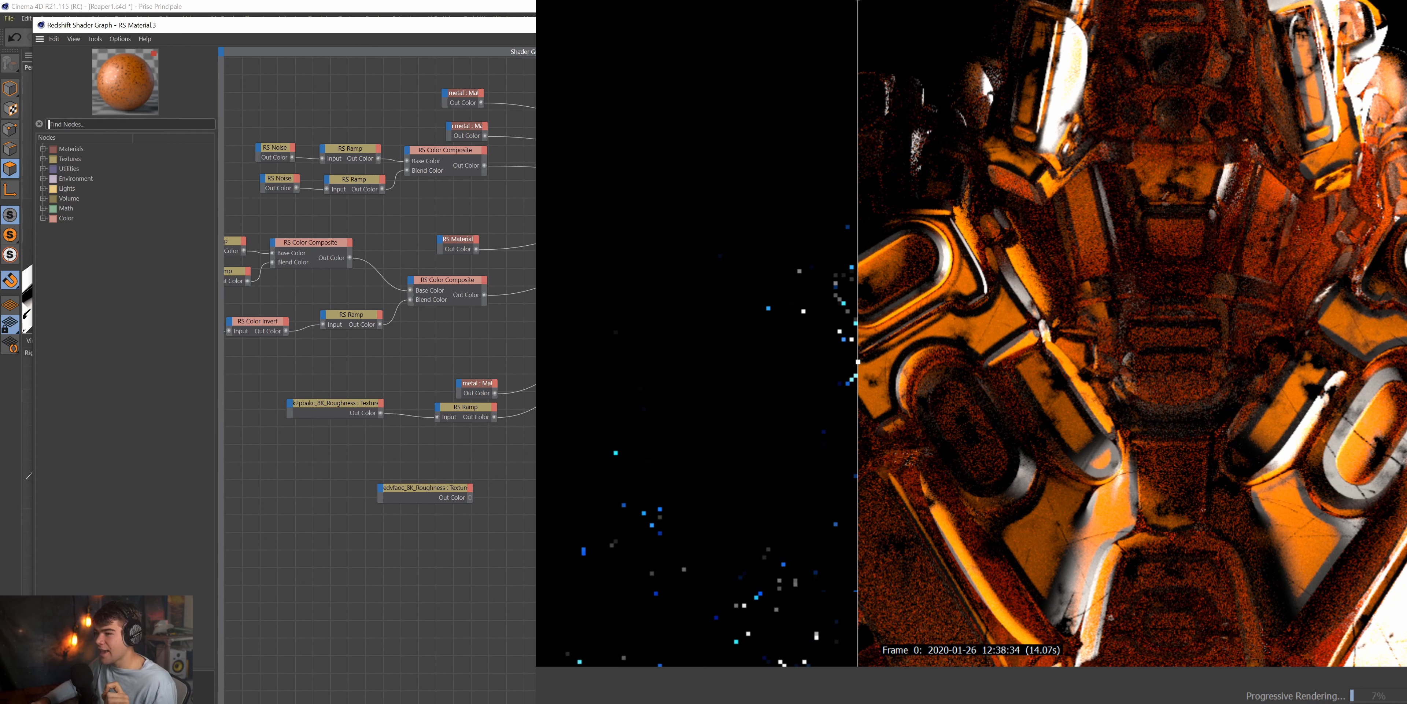
Find the AO texture, add it below the unconnected roughness texture, and route it to the Output surface to preview it.
type("ao")
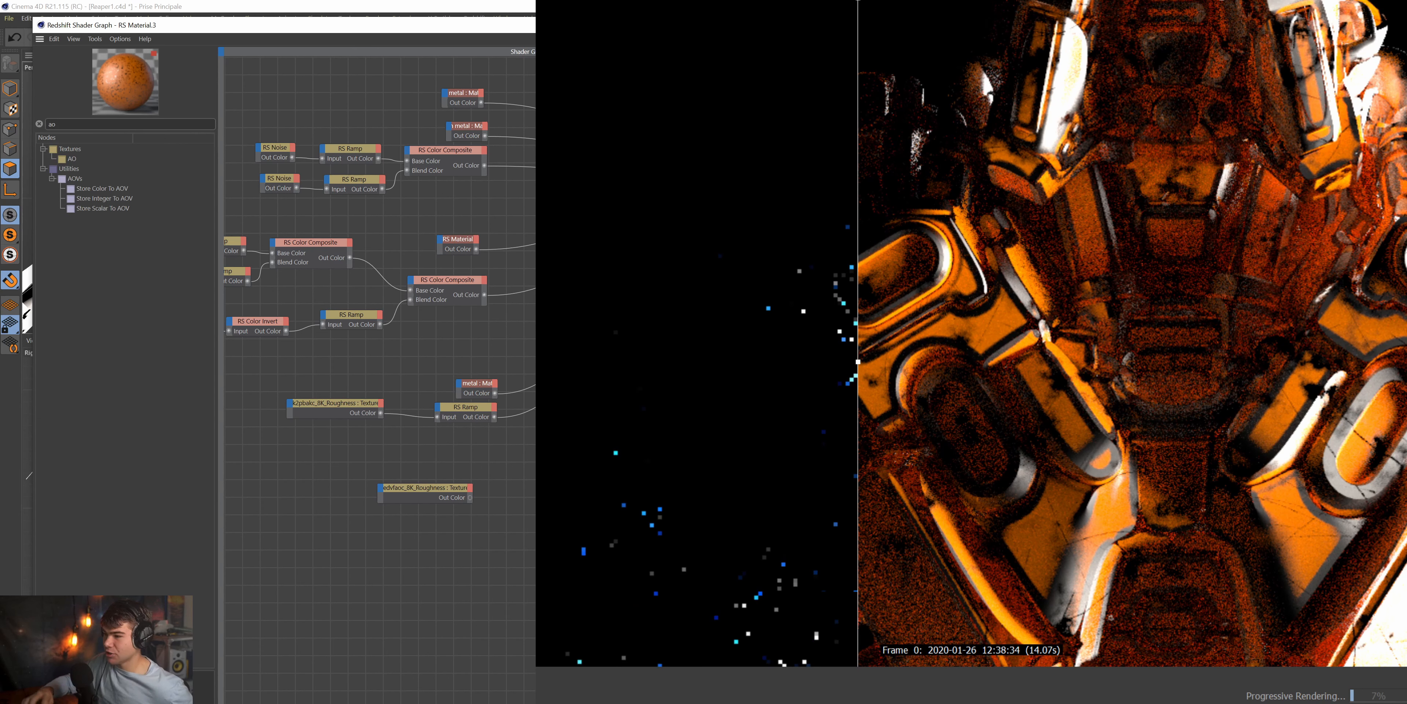
left_click_drag(85, 161, 438, 527)
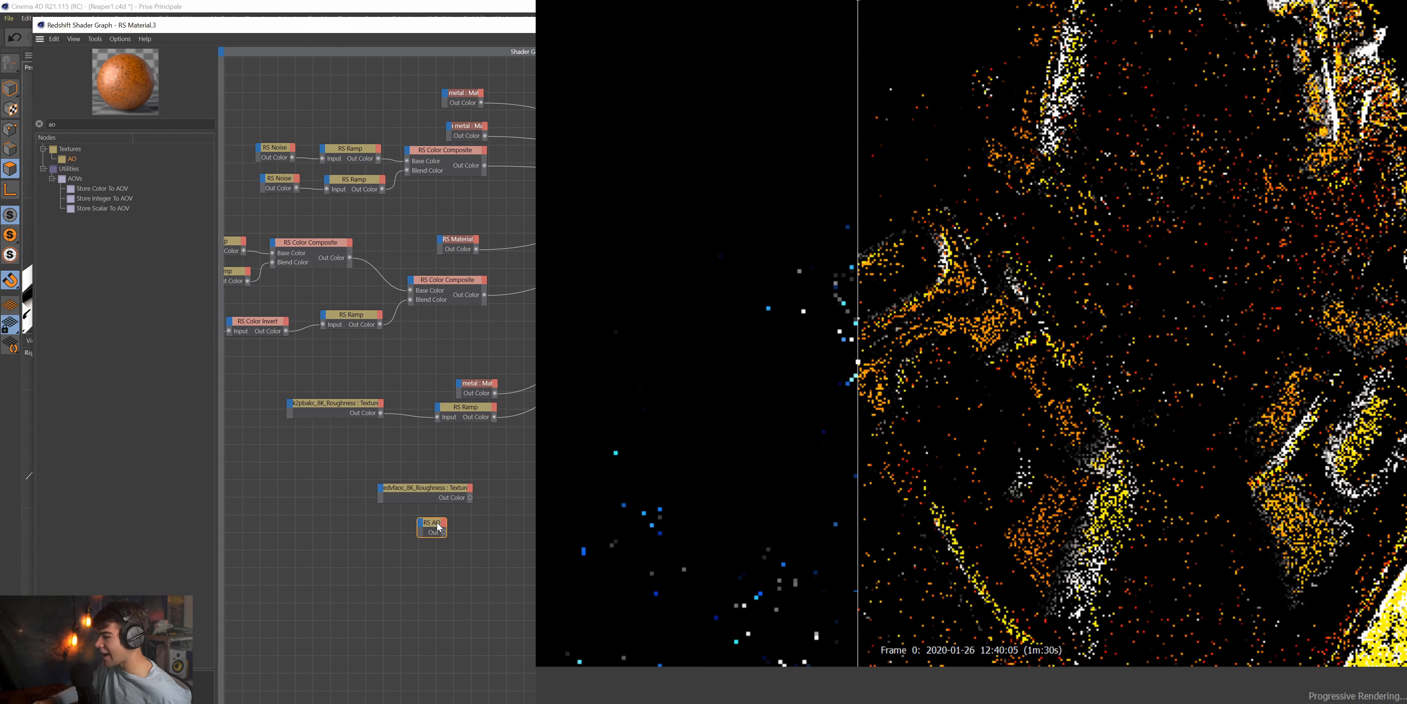
key("o")
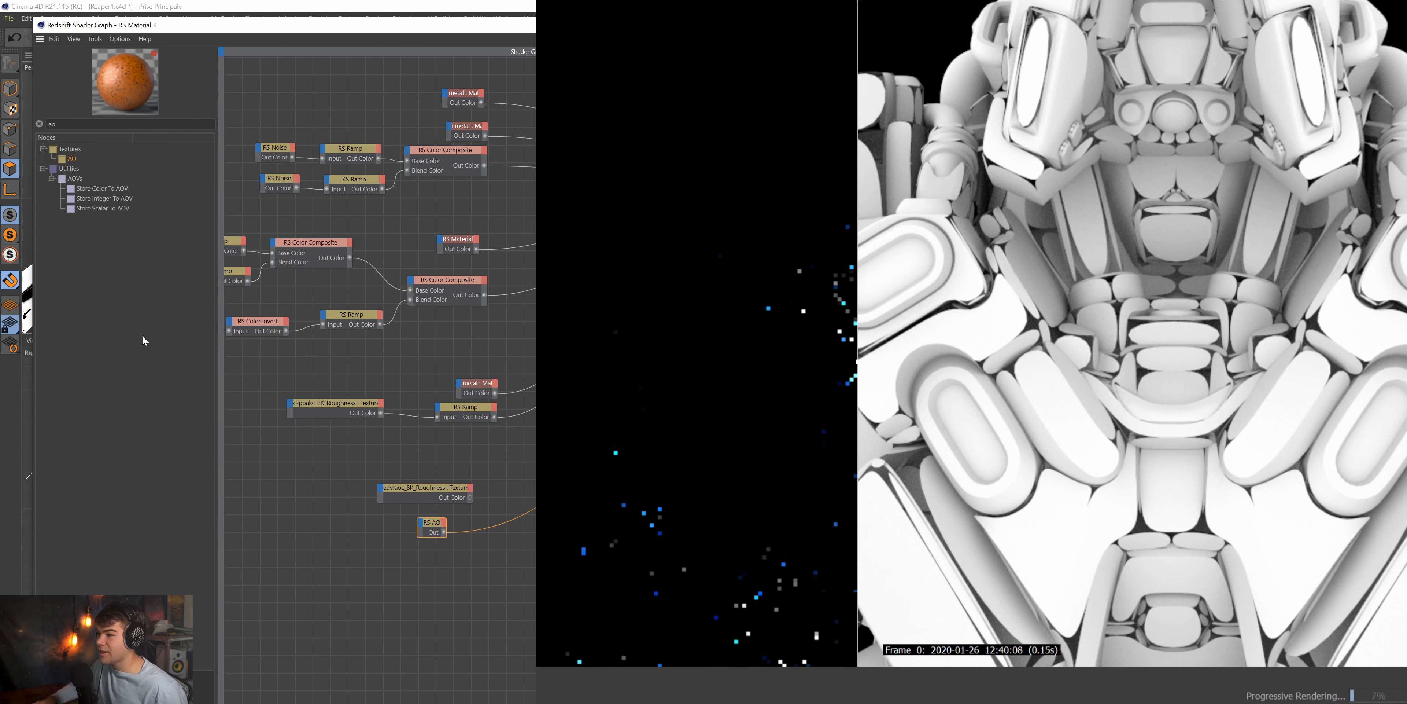
Duplicate the scratch layer's RS Ramp beside the RS AO node and route the AO through it to the Output.
left_click(477, 411)
left_click_drag(473, 407, 520, 524)
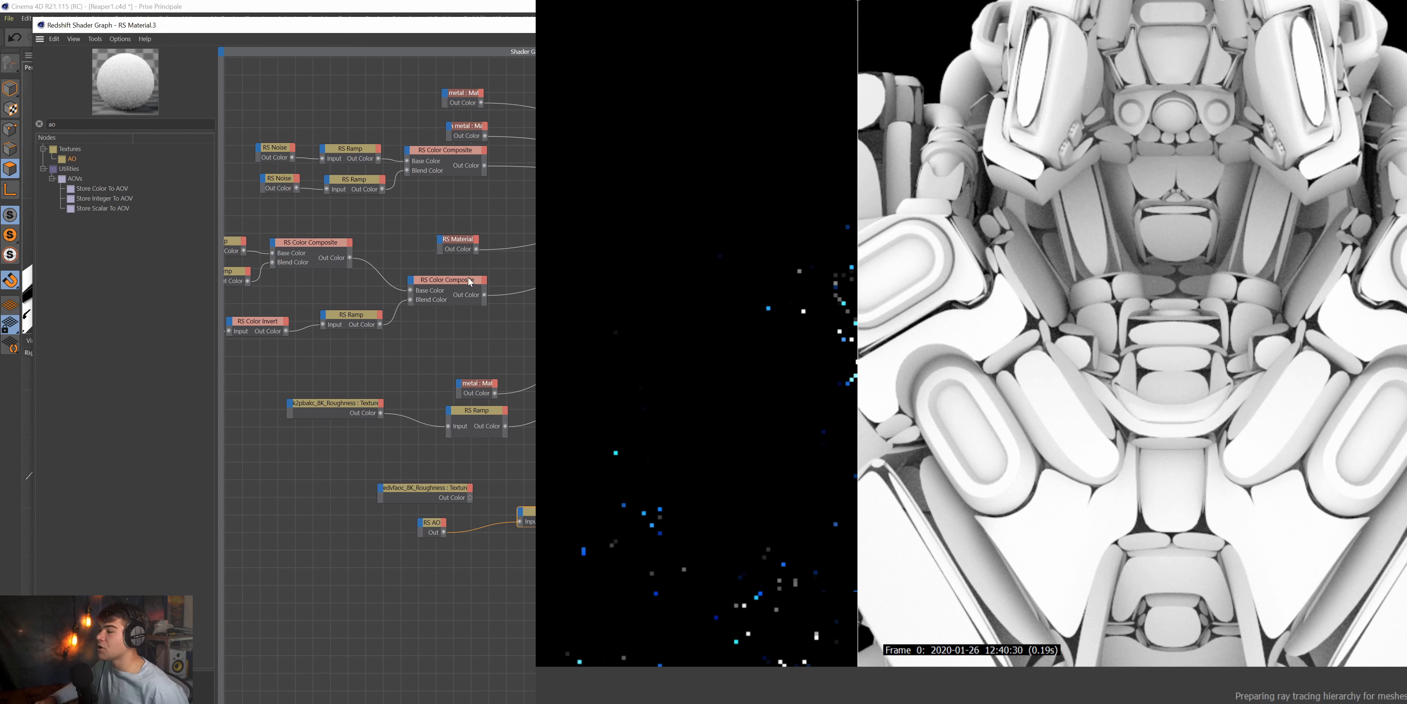
left_click(432, 522)
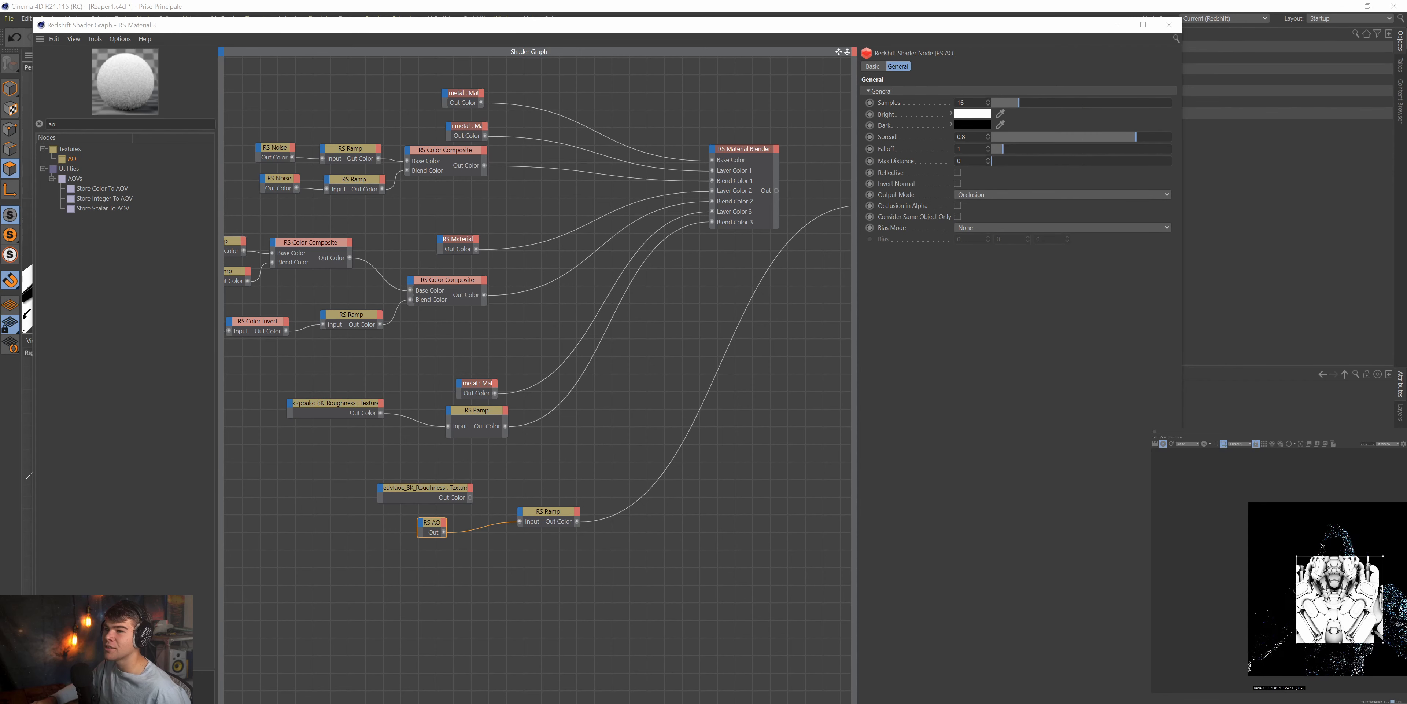
scroll(1252, 621, "down", 5)
scroll(1226, 621, "up", 5)
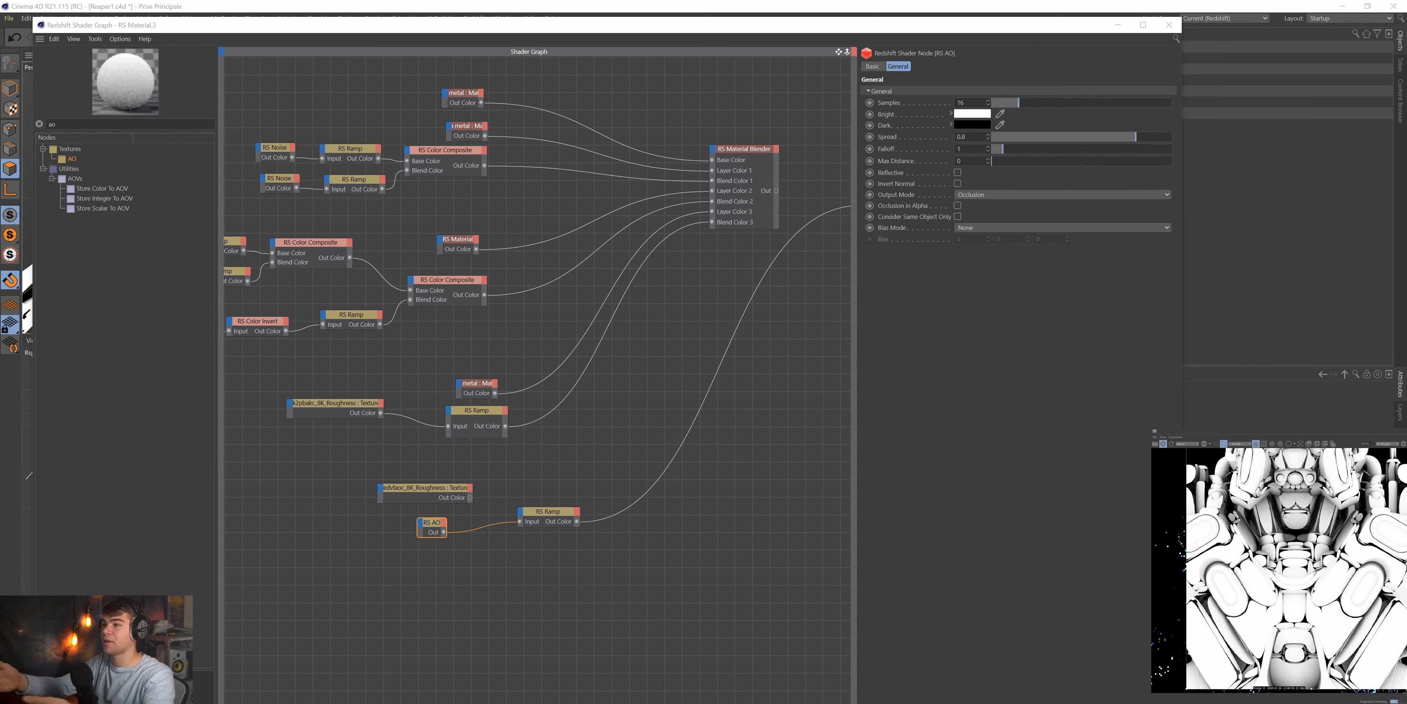
Shift the AO ramp's white knot and middle black knot close together near the high end of the gradient.
left_click(538, 513)
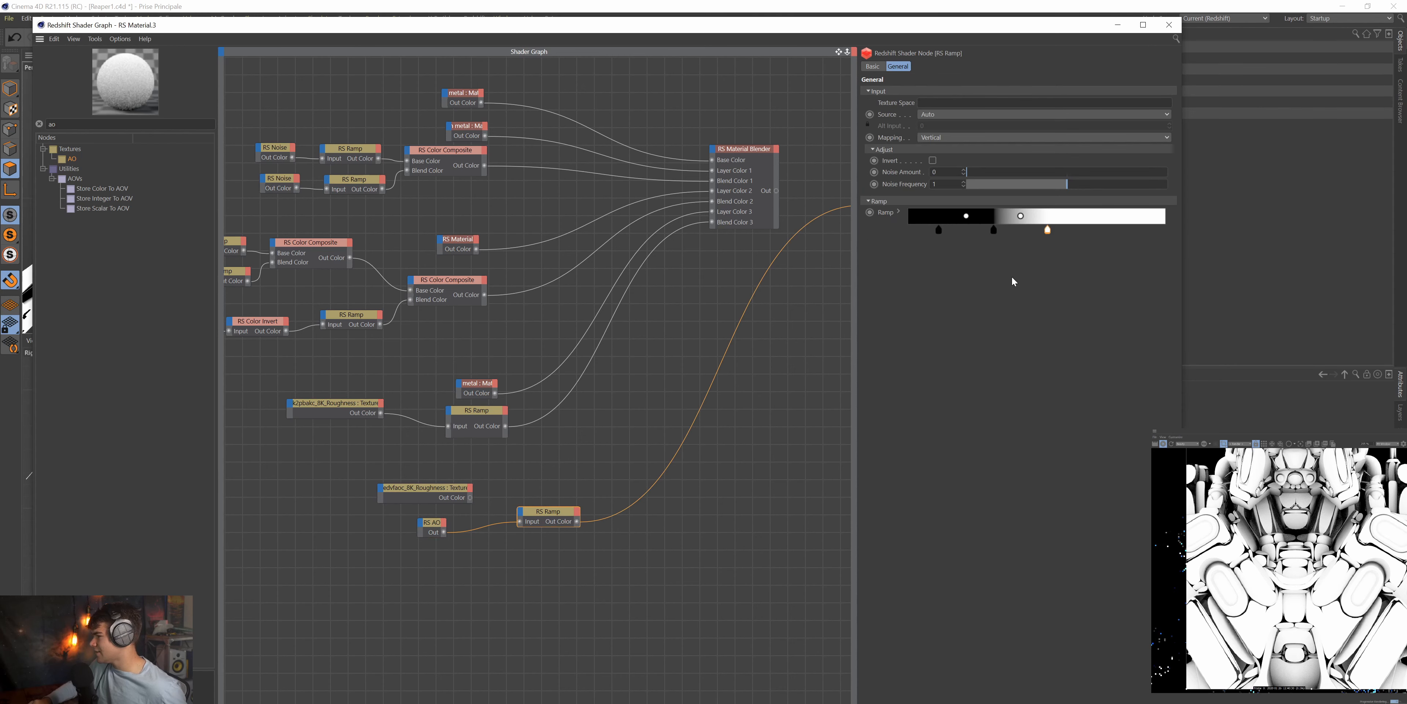
left_click_drag(1048, 230, 1158, 229)
left_click_drag(995, 232, 1146, 233)
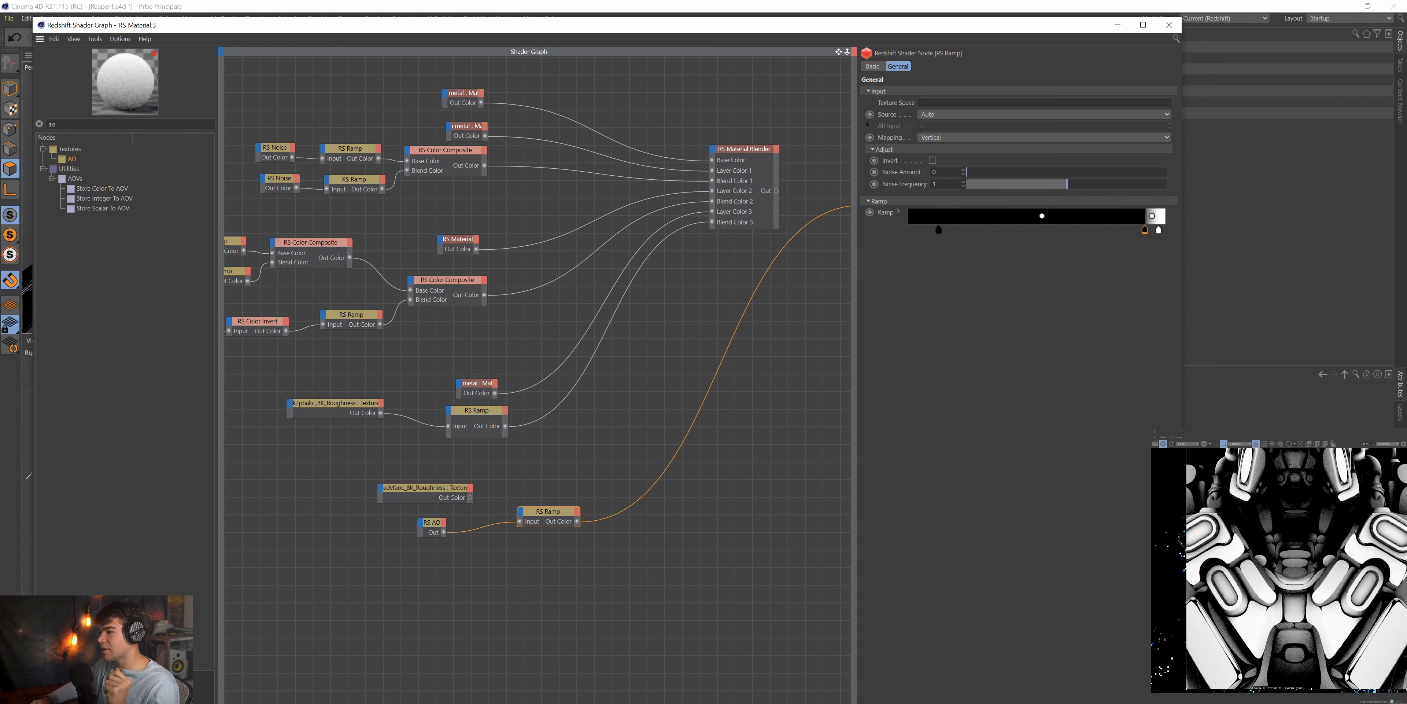
Add a Color Invert node after the AO's RS Ramp and route the inverted mask to the Output.
left_click(480, 368)
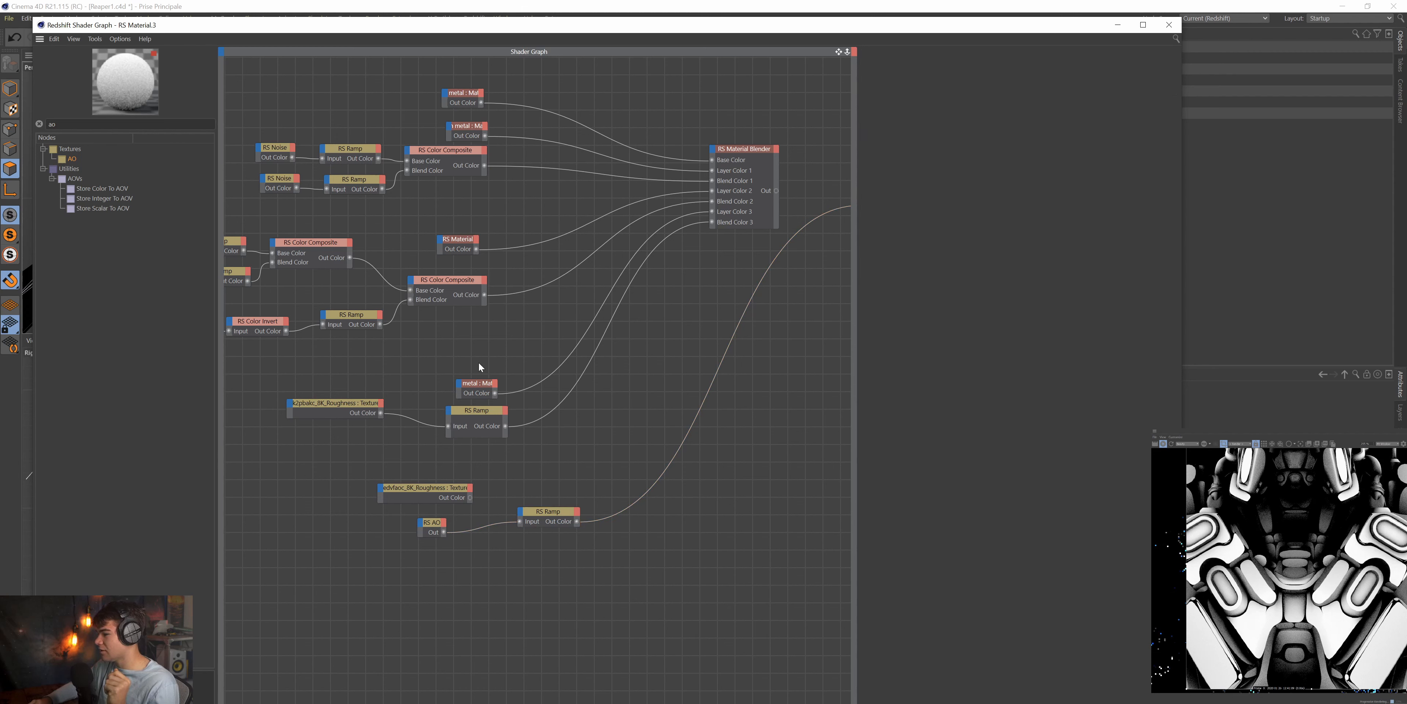
double_click(52, 124)
key("BackSpace")
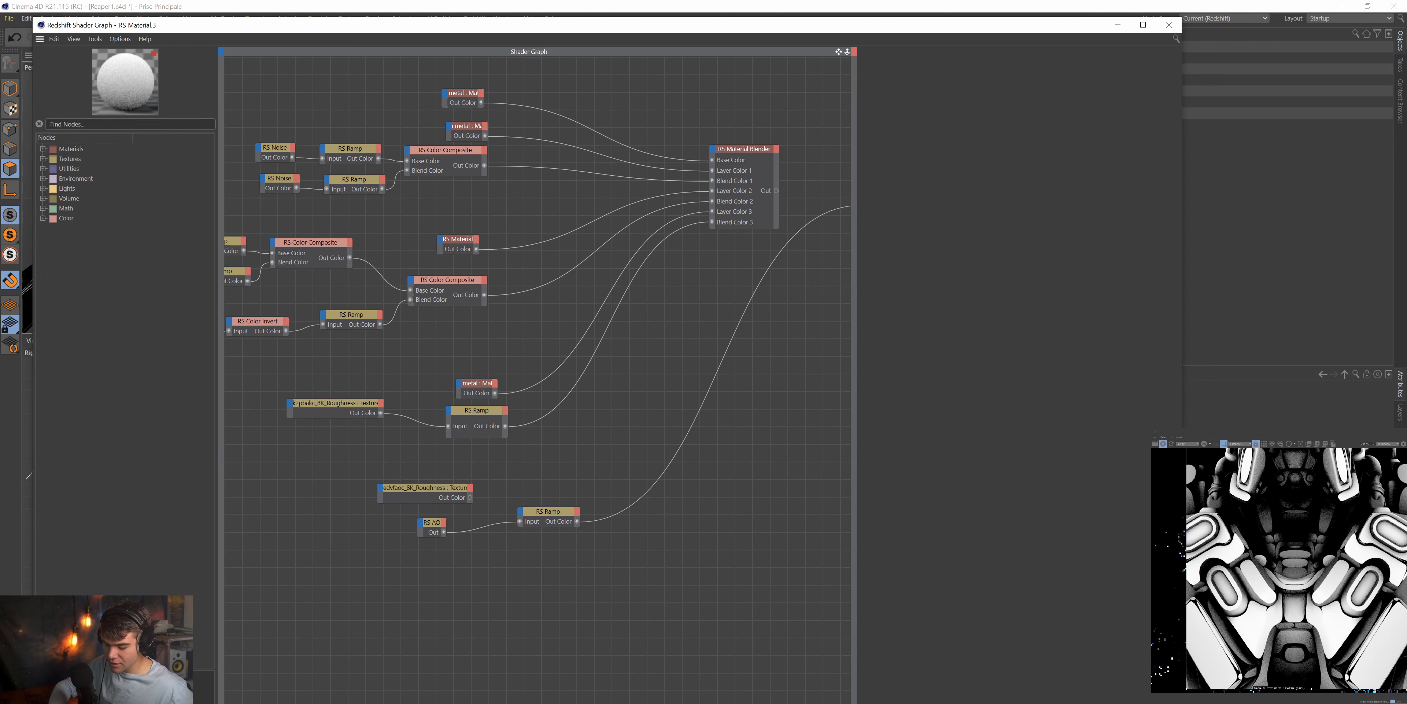
type("inv")
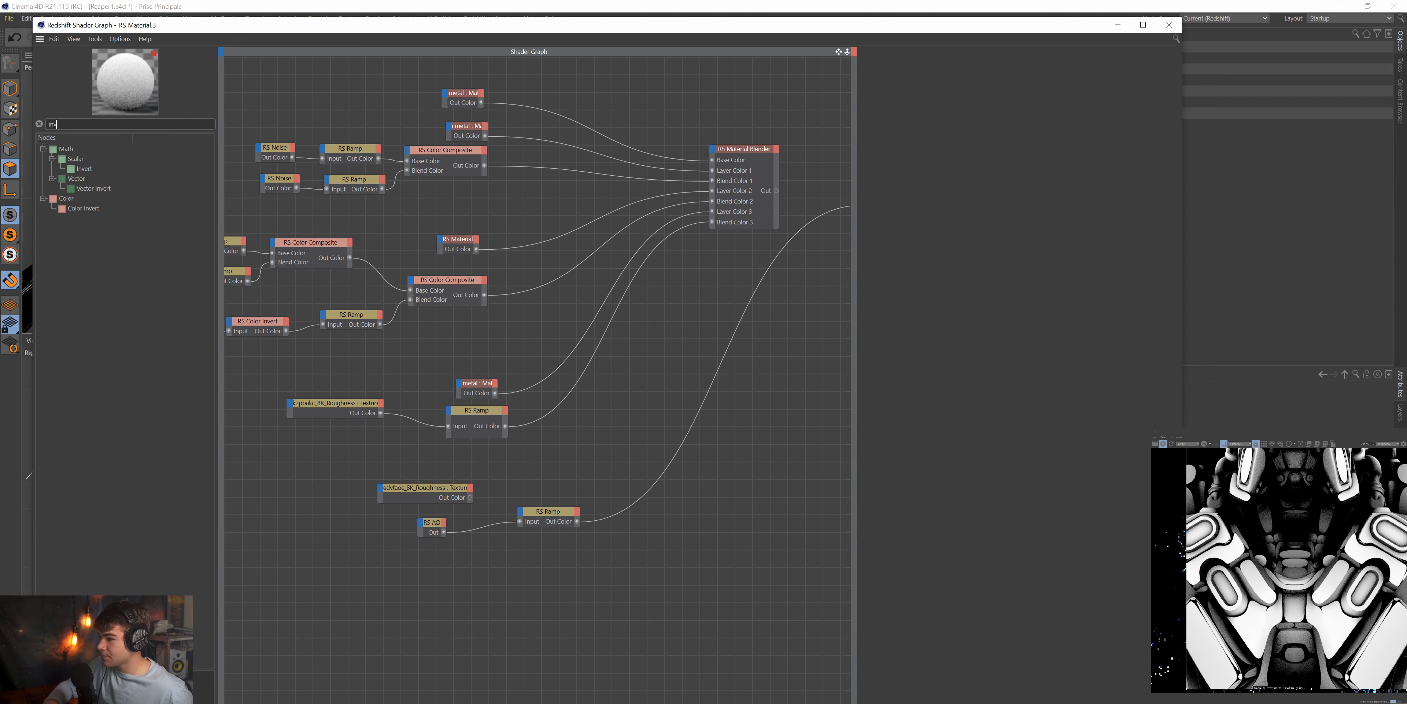
left_click_drag(78, 212, 545, 531)
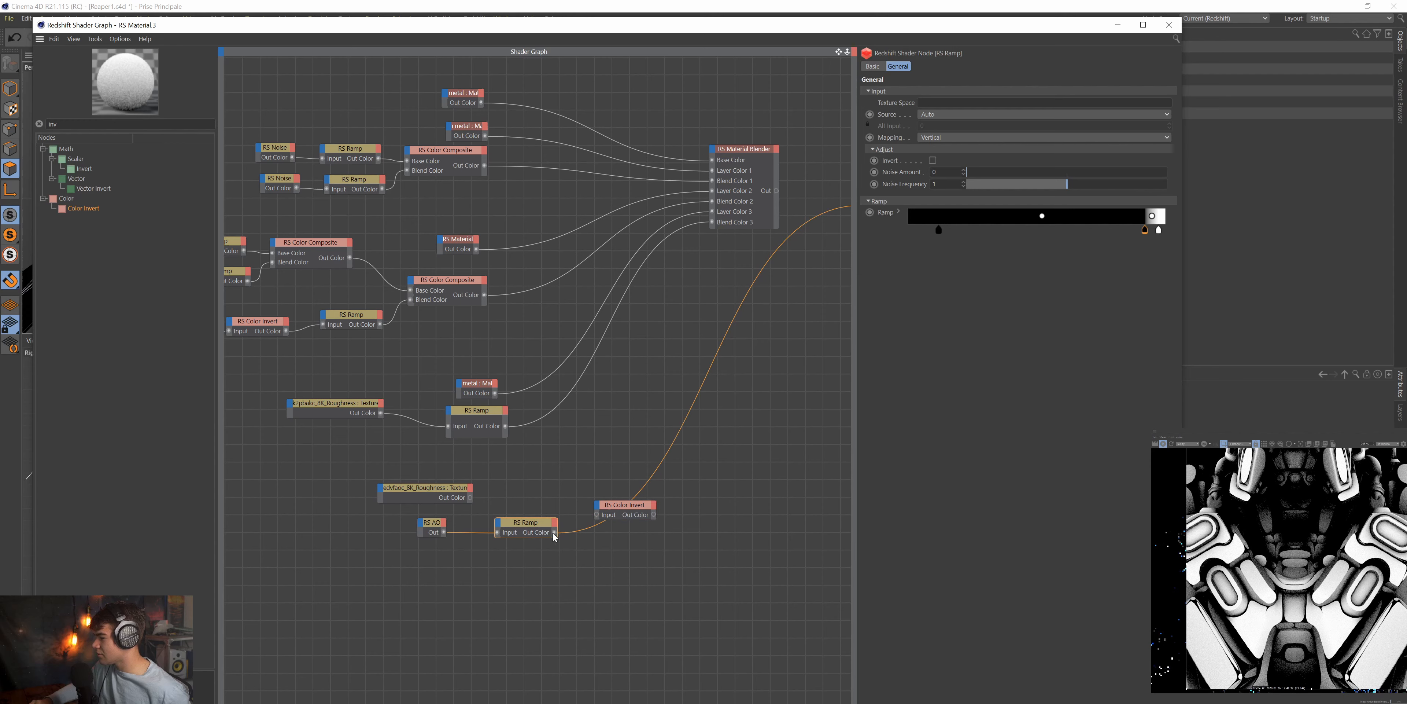
left_click_drag(555, 533, 598, 514)
left_click(613, 513)
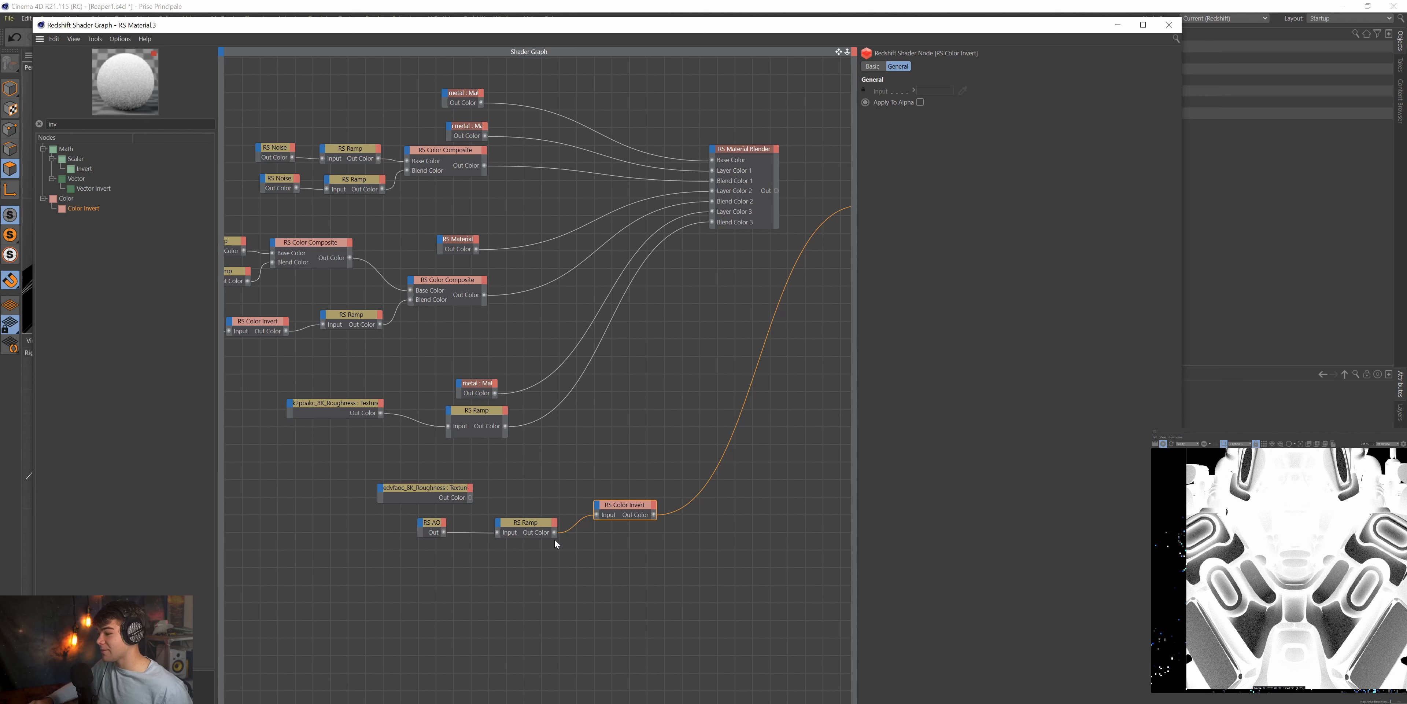
Move the AO ramp's middle black and white knots close together near the low end to isolate the crevices.
left_click(542, 529)
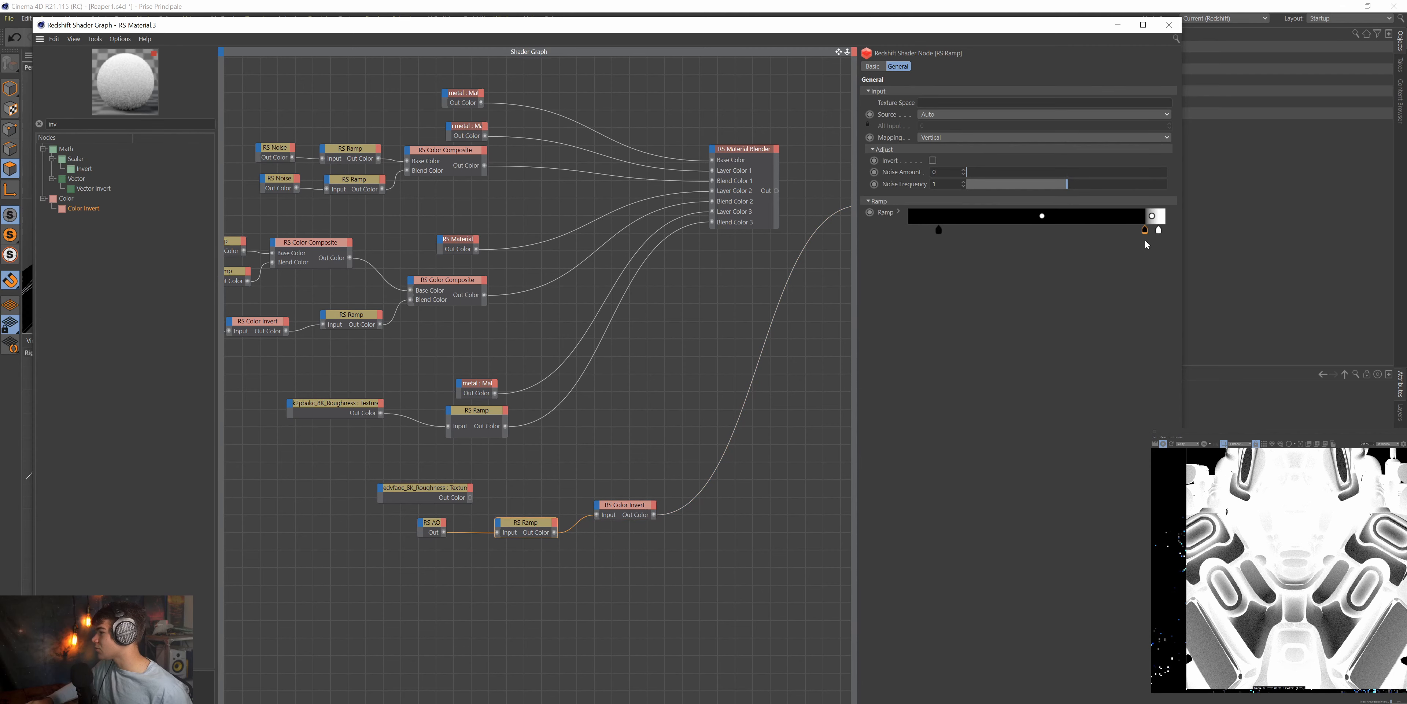
left_click_drag(1149, 229, 1041, 248)
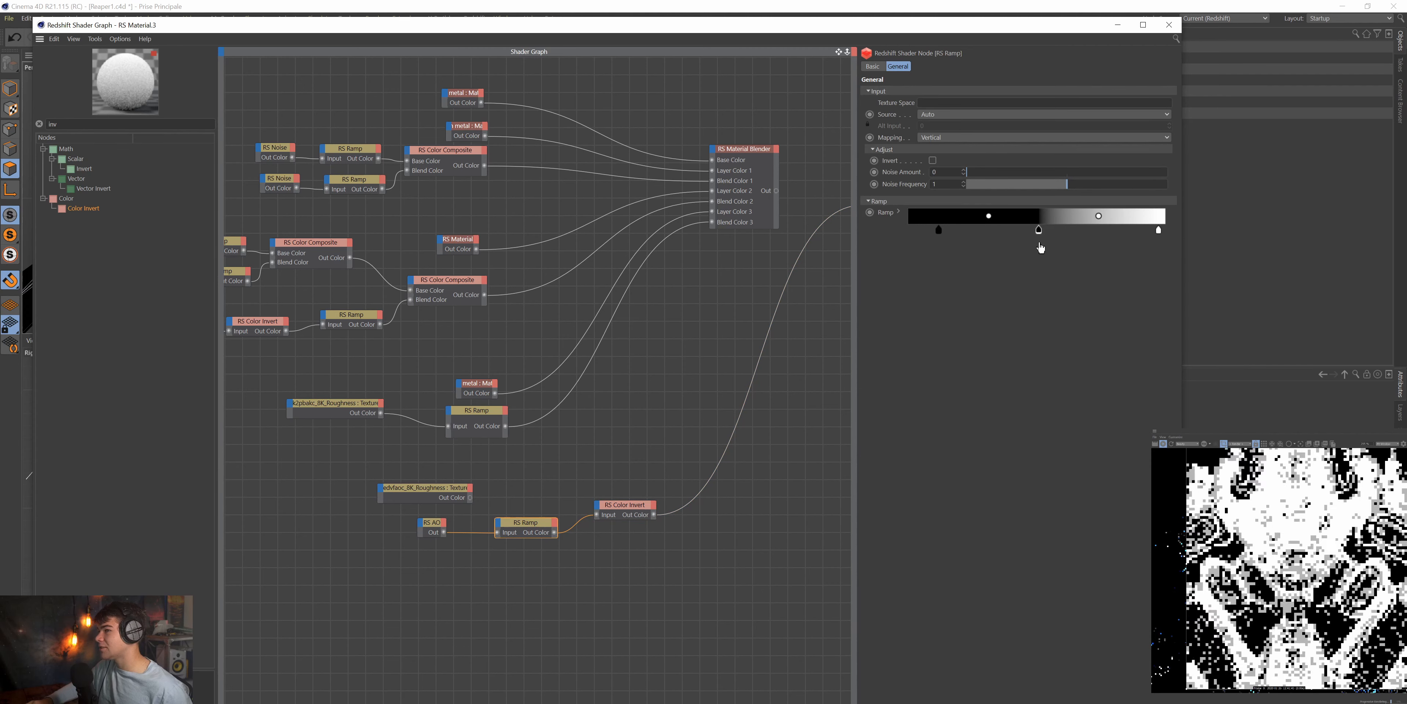
left_click_drag(1159, 229, 1058, 240)
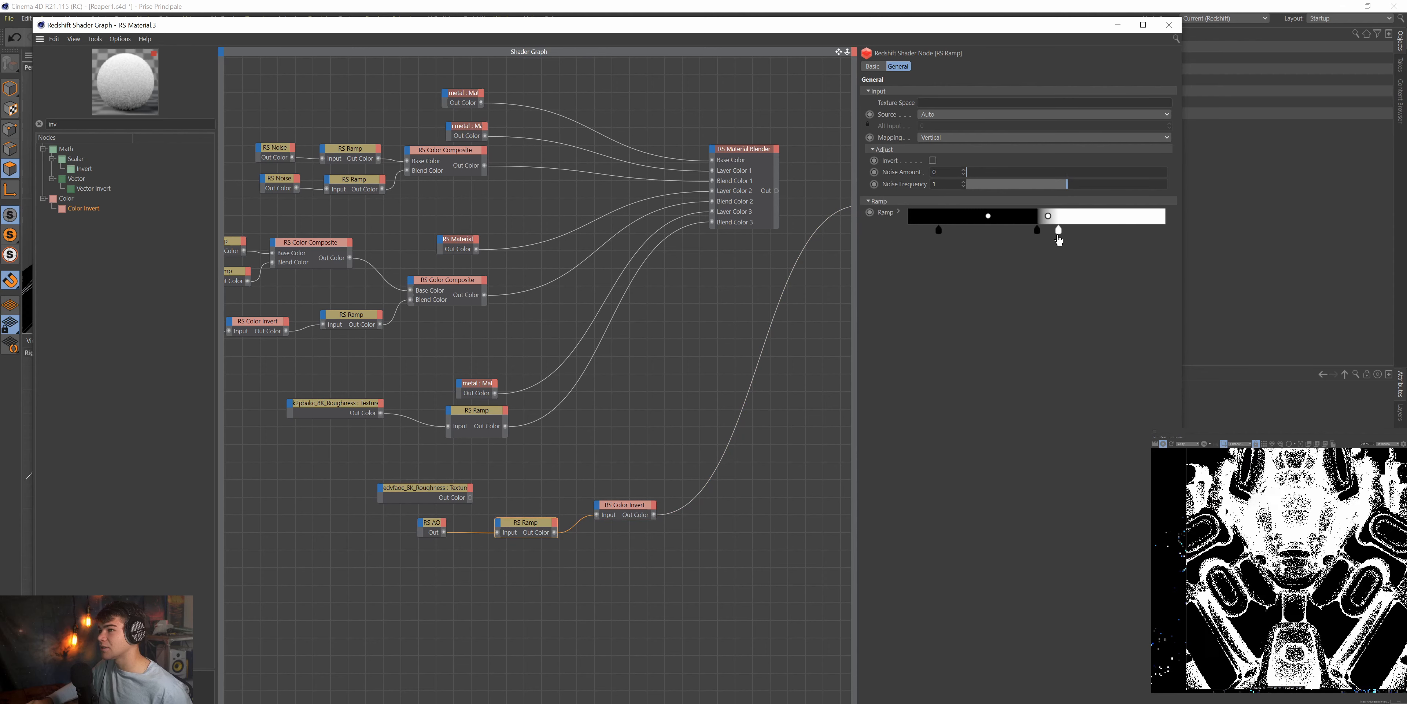
left_click(1035, 233)
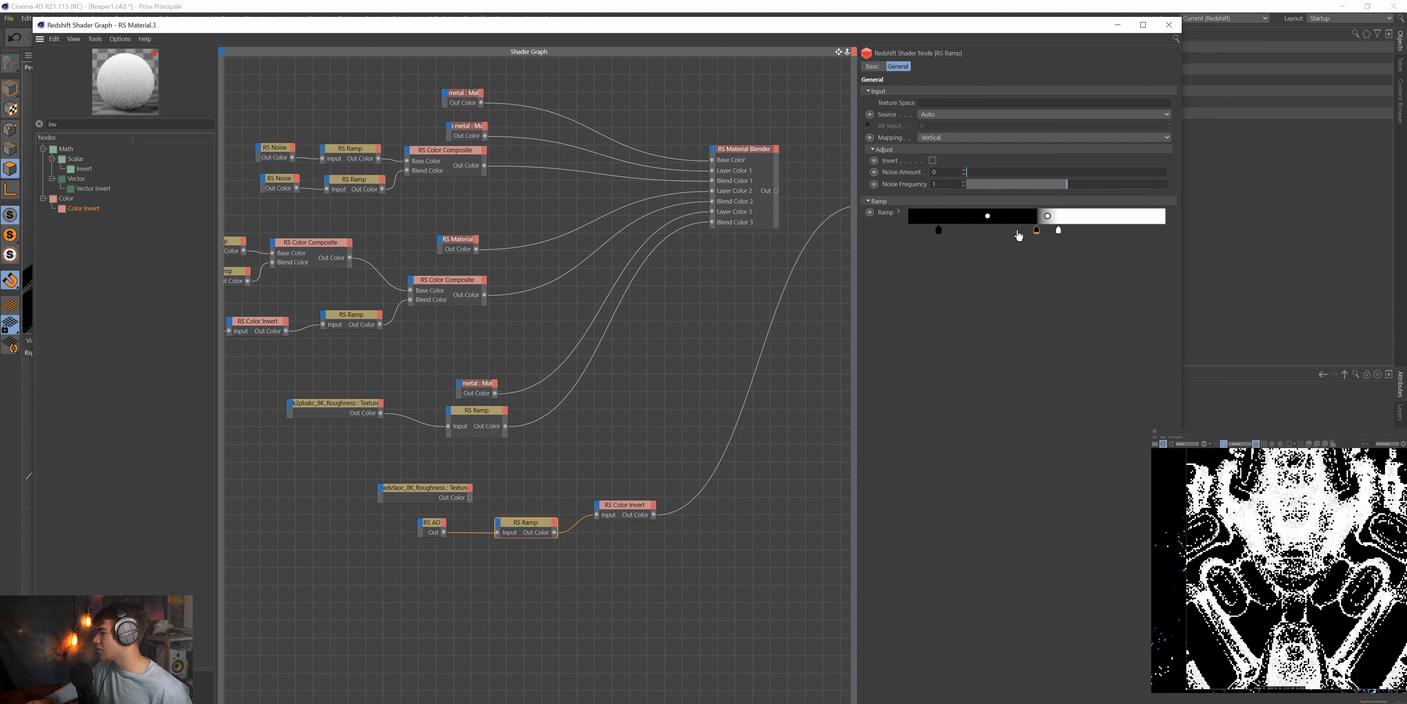
left_click_drag(1034, 233, 971, 230)
left_click_drag(1056, 231, 977, 243)
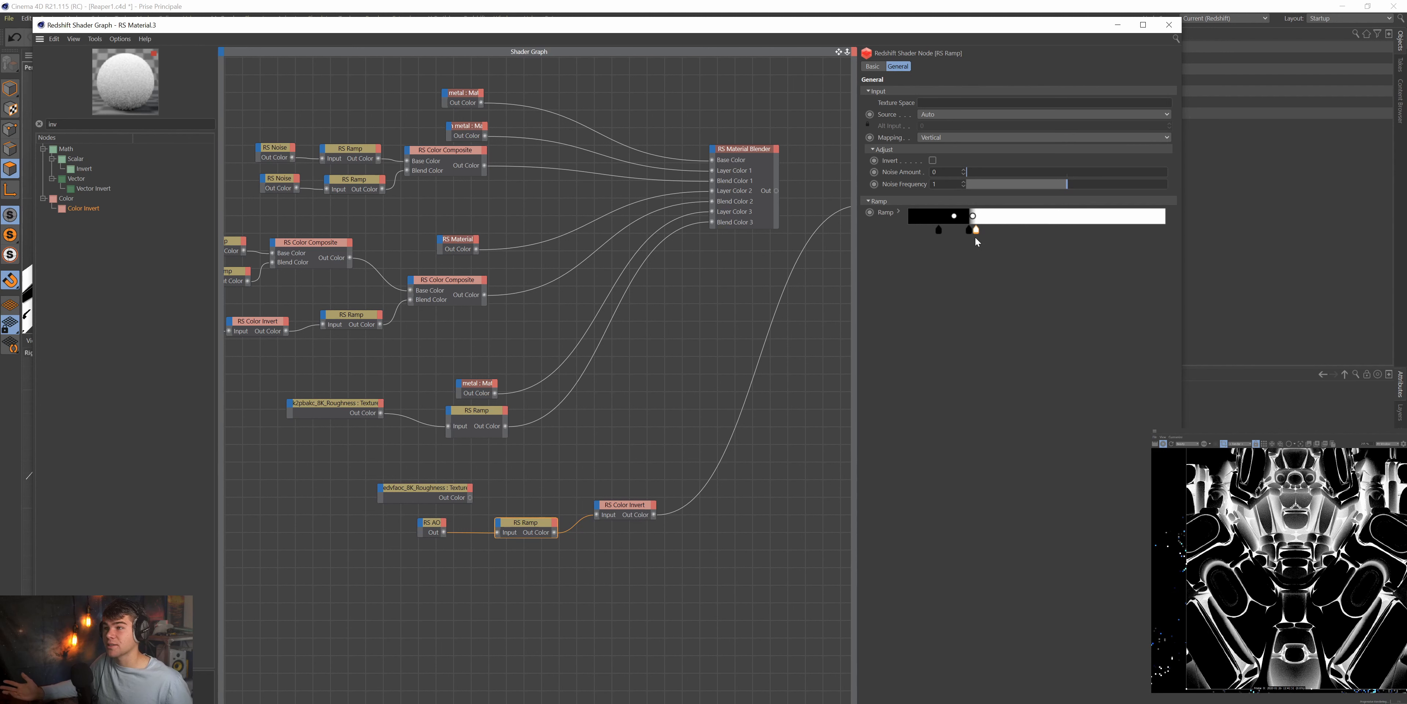
Align the RS Color Invert with the AO ramp and move the three AO mask nodes below the unconnected roughness texture.
left_click(640, 506)
left_click_drag(629, 510, 613, 528)
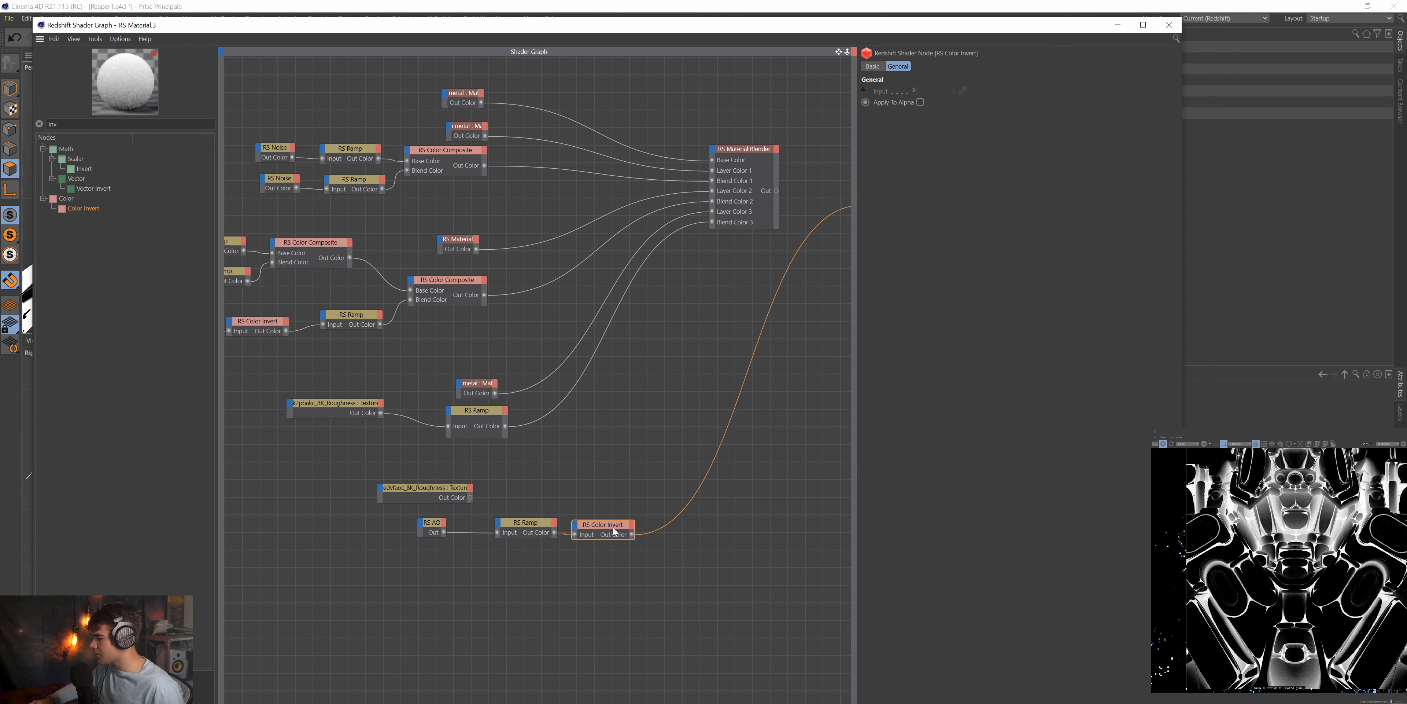
left_click_drag(409, 521, 497, 548)
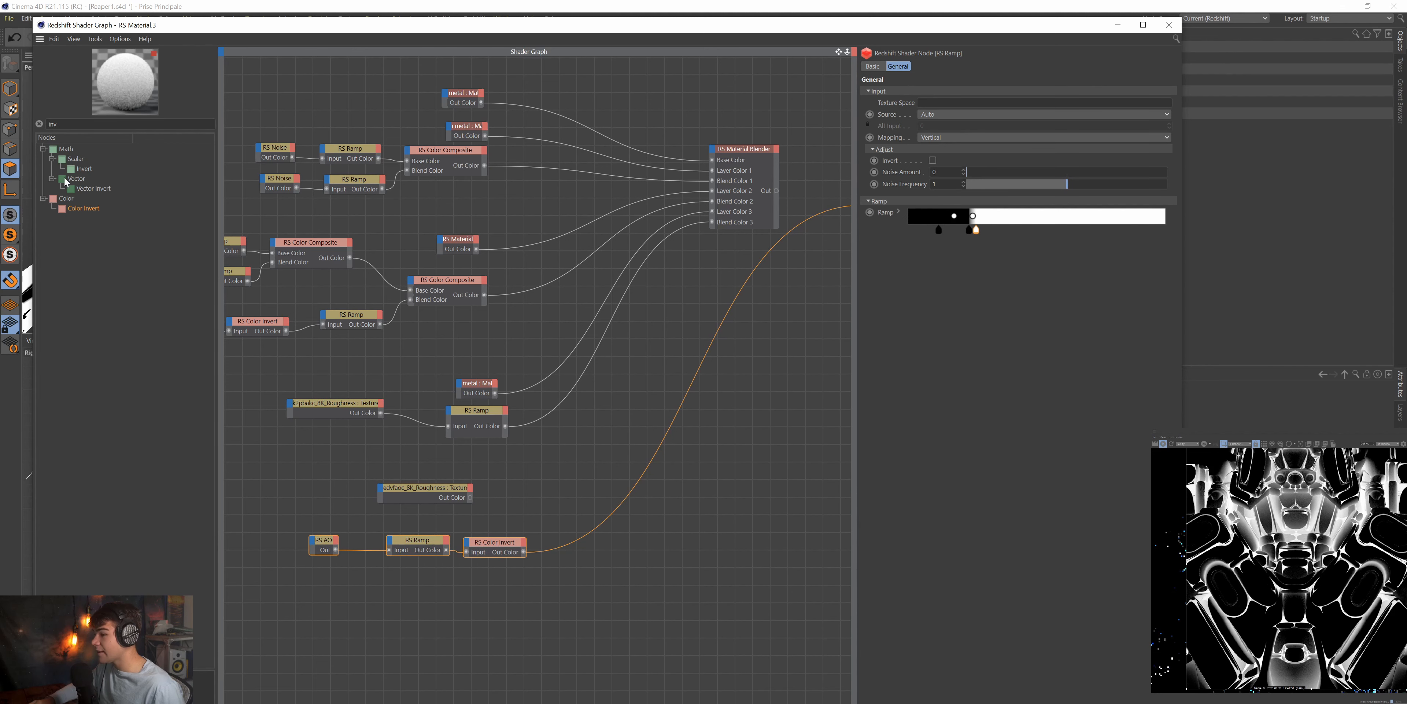
Duplicate the base metal node above the AO mask's Color Invert, shift the unconnected texture aside, and apply the Plastic preset to the copy.
left_click(443, 96)
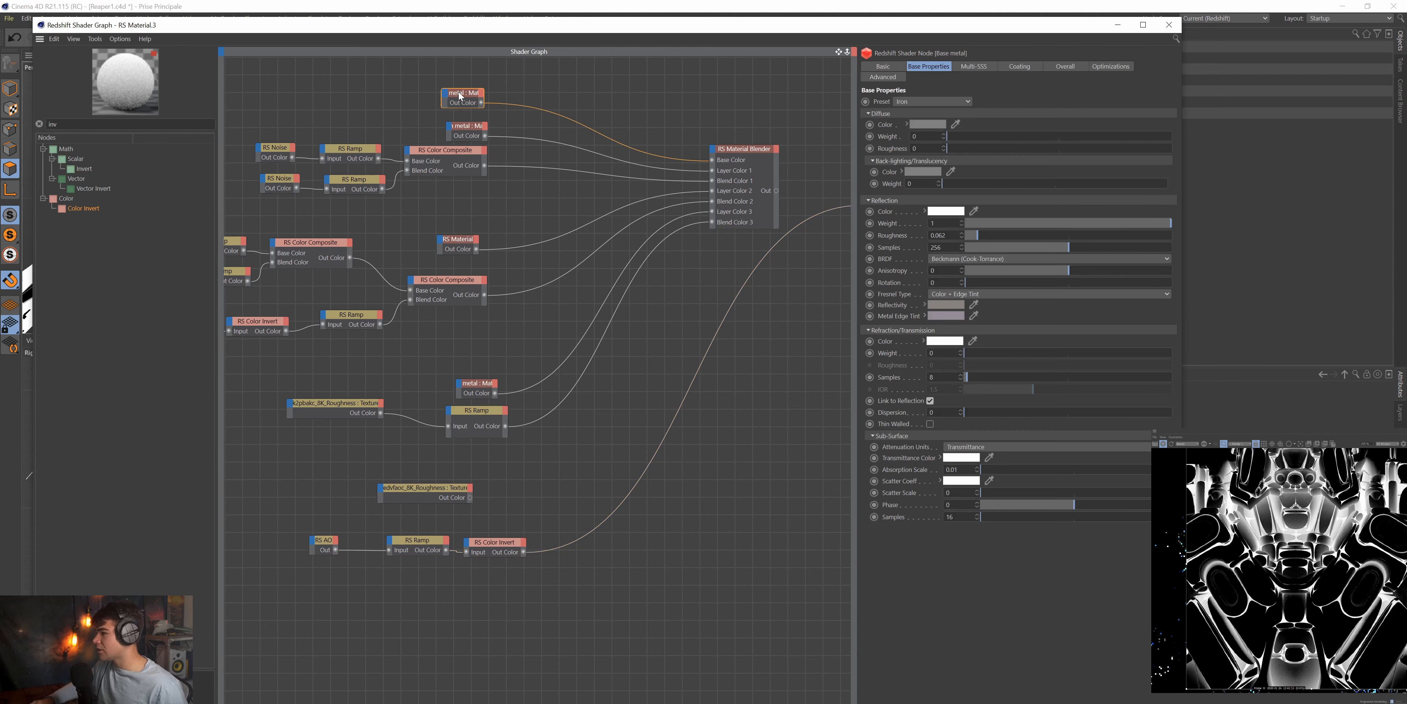
left_click_drag(461, 102, 356, 480)
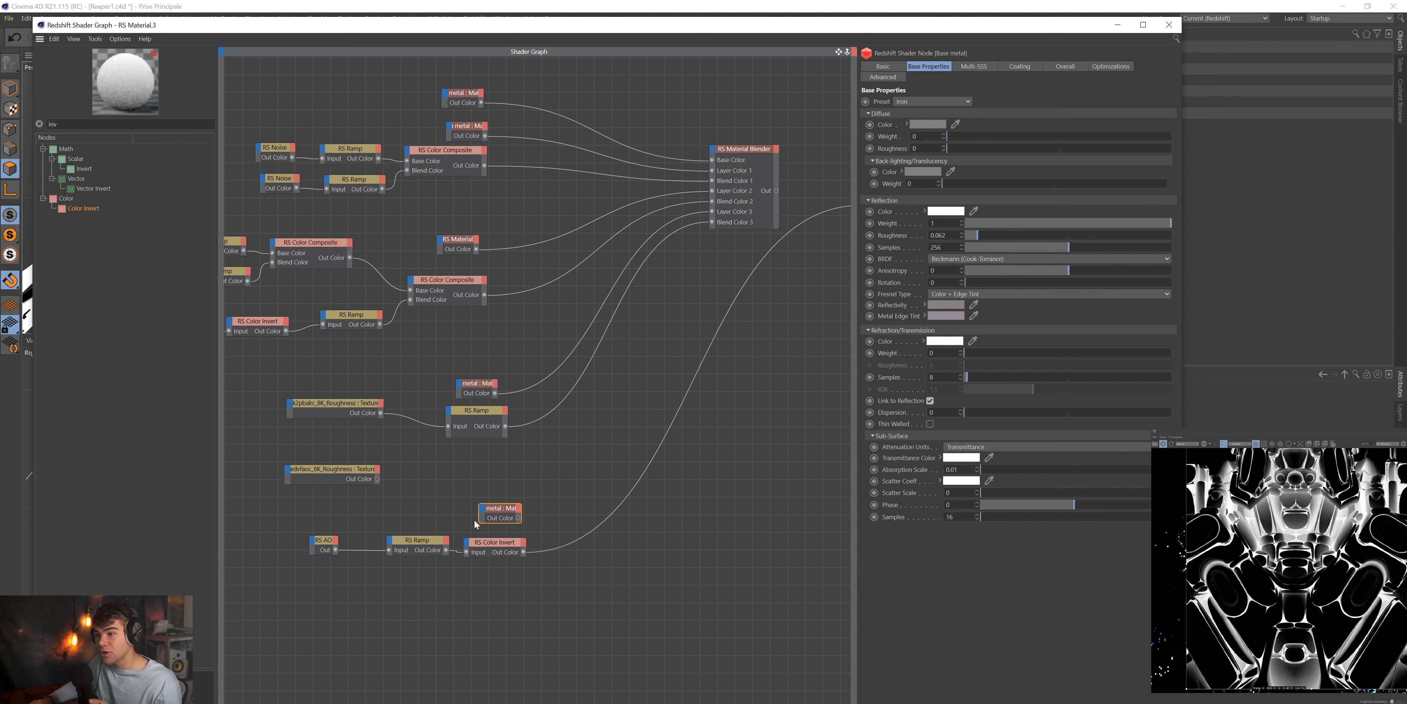
left_click(909, 102)
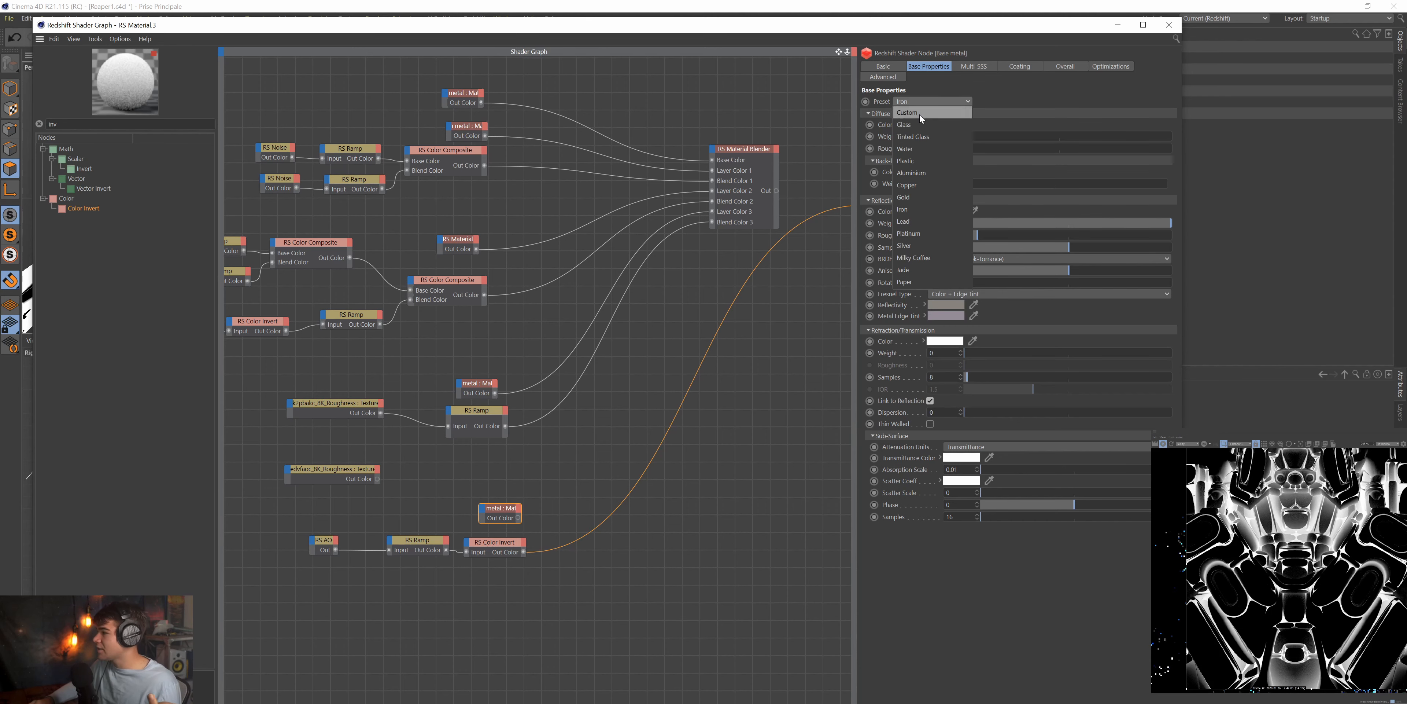
left_click(941, 162)
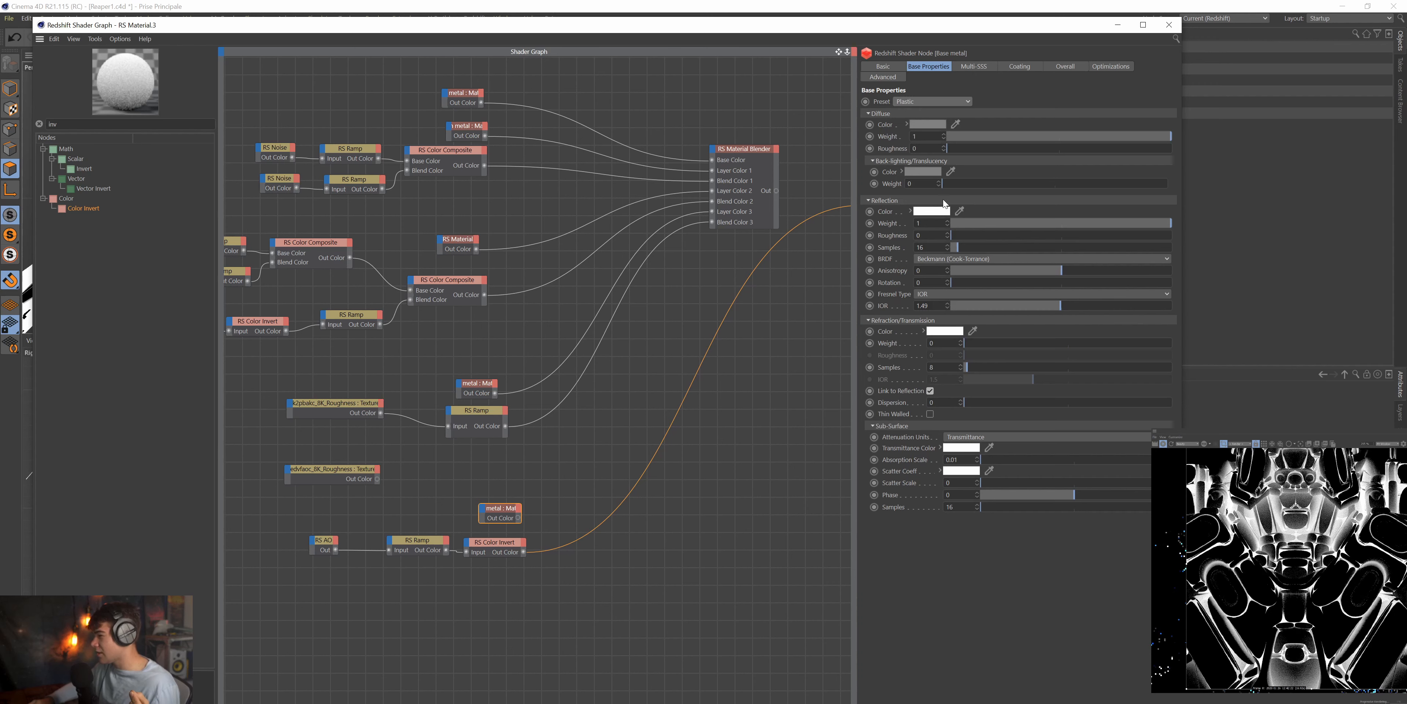
Route the duplicated plastic material to the Output for preview and set its reflection roughness and diffuse roughness to 1.
key("o")
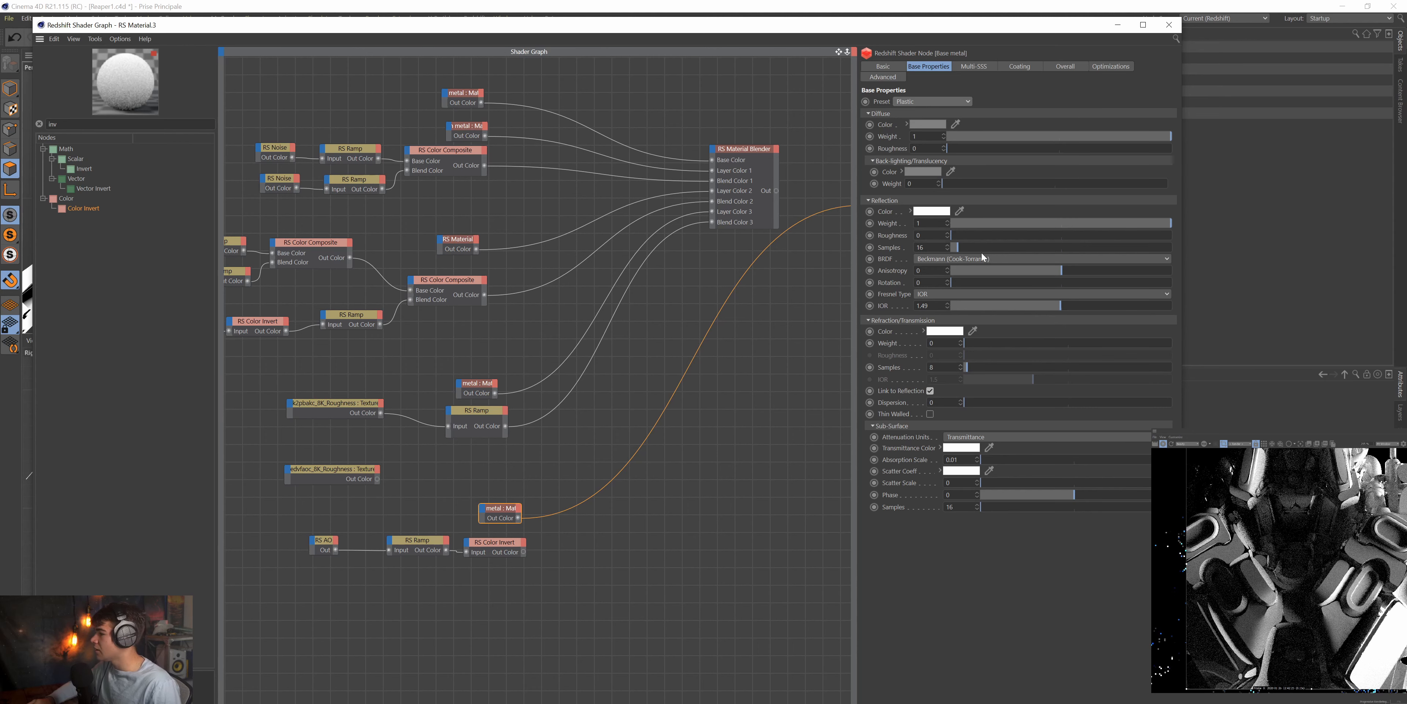
left_click_drag(956, 235, 1171, 235)
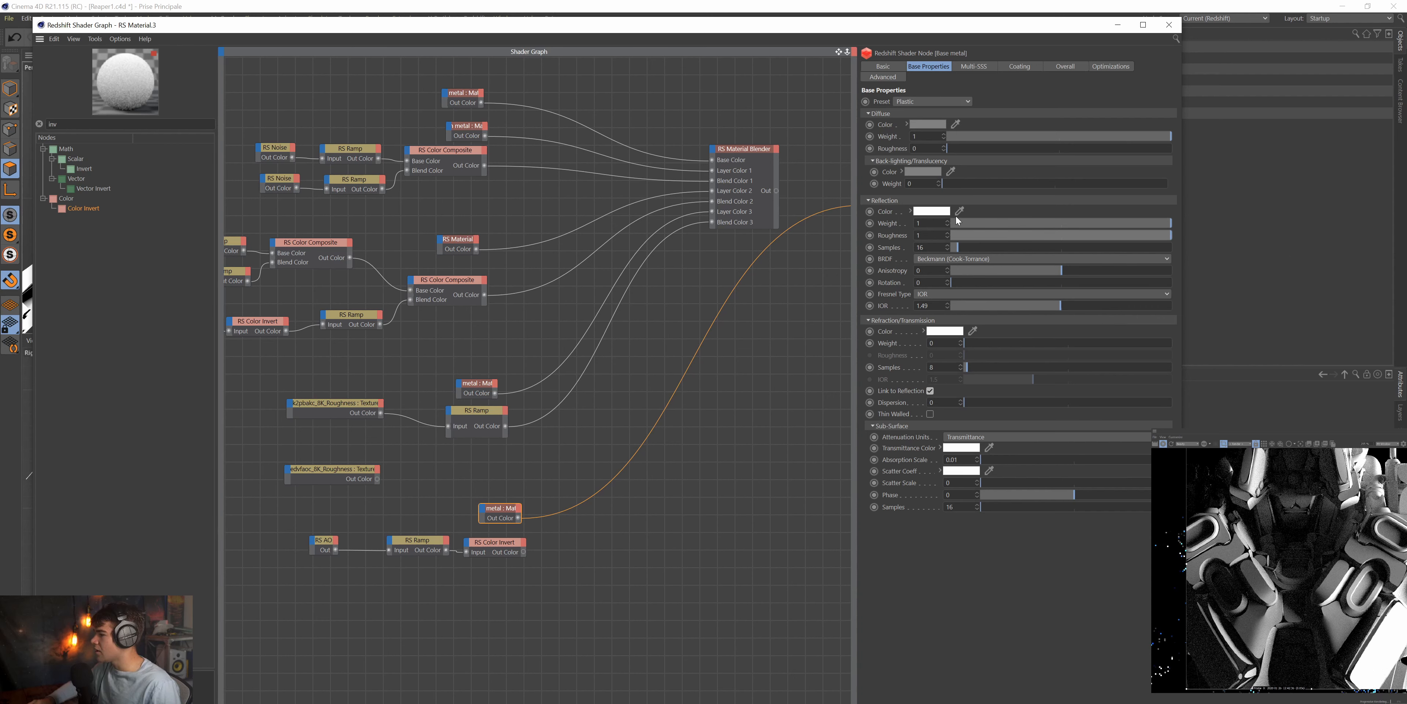
left_click_drag(960, 147, 1396, 167)
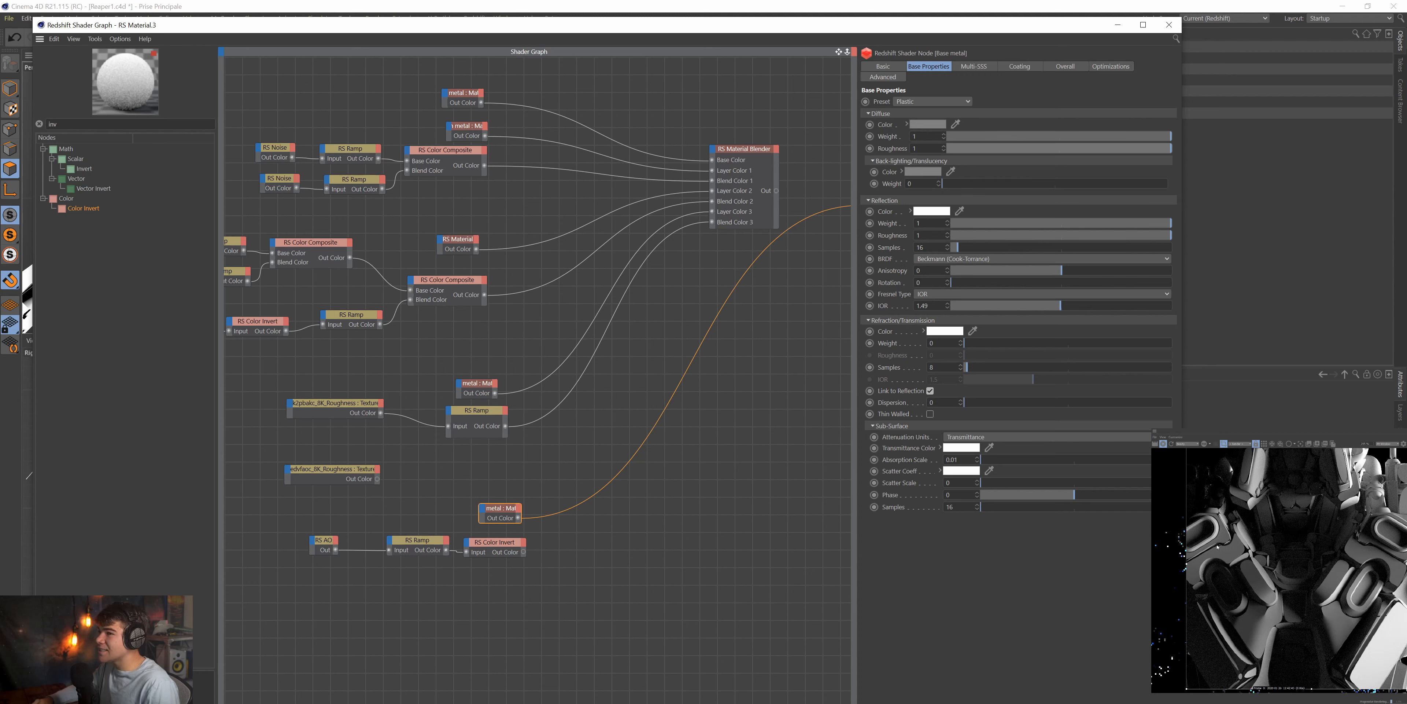
Darken the diffuse color of the duplicated plastic material to near-black.
left_click(920, 126)
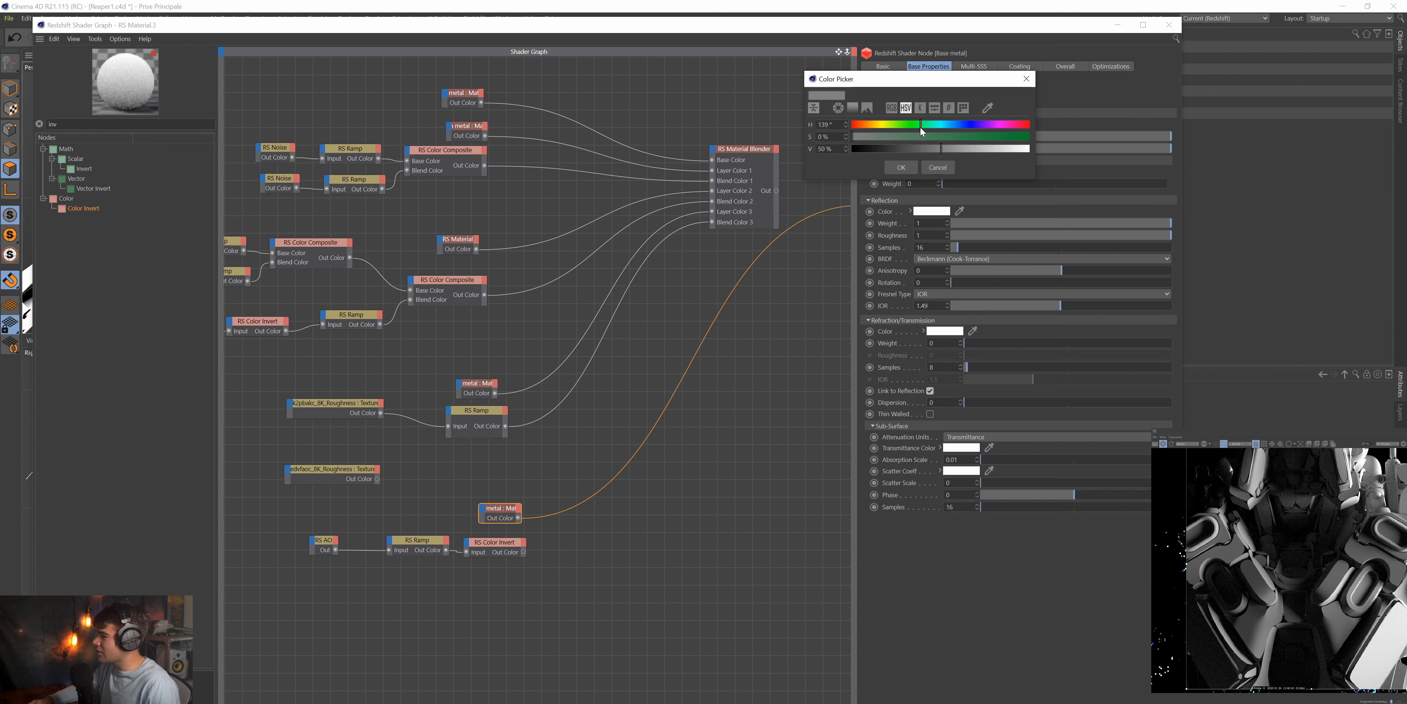
left_click_drag(885, 143, 863, 149)
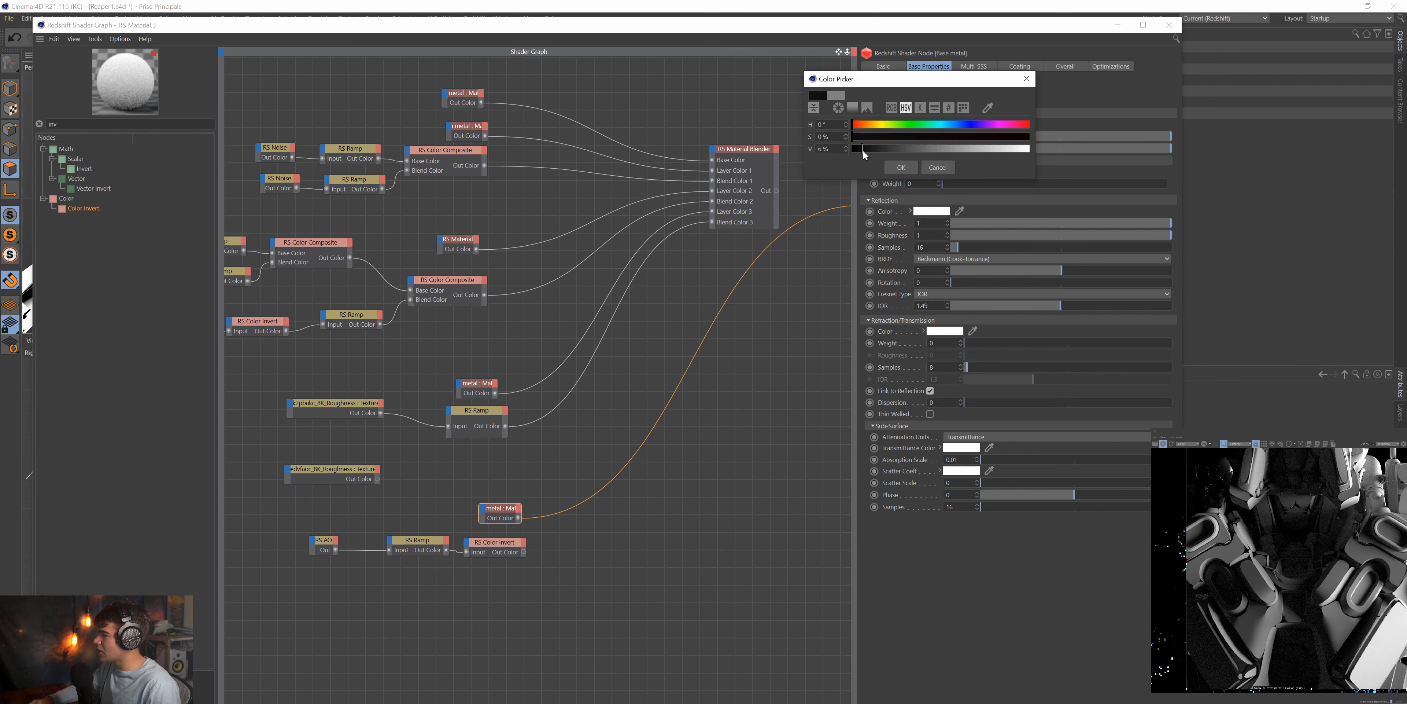
left_click(897, 162)
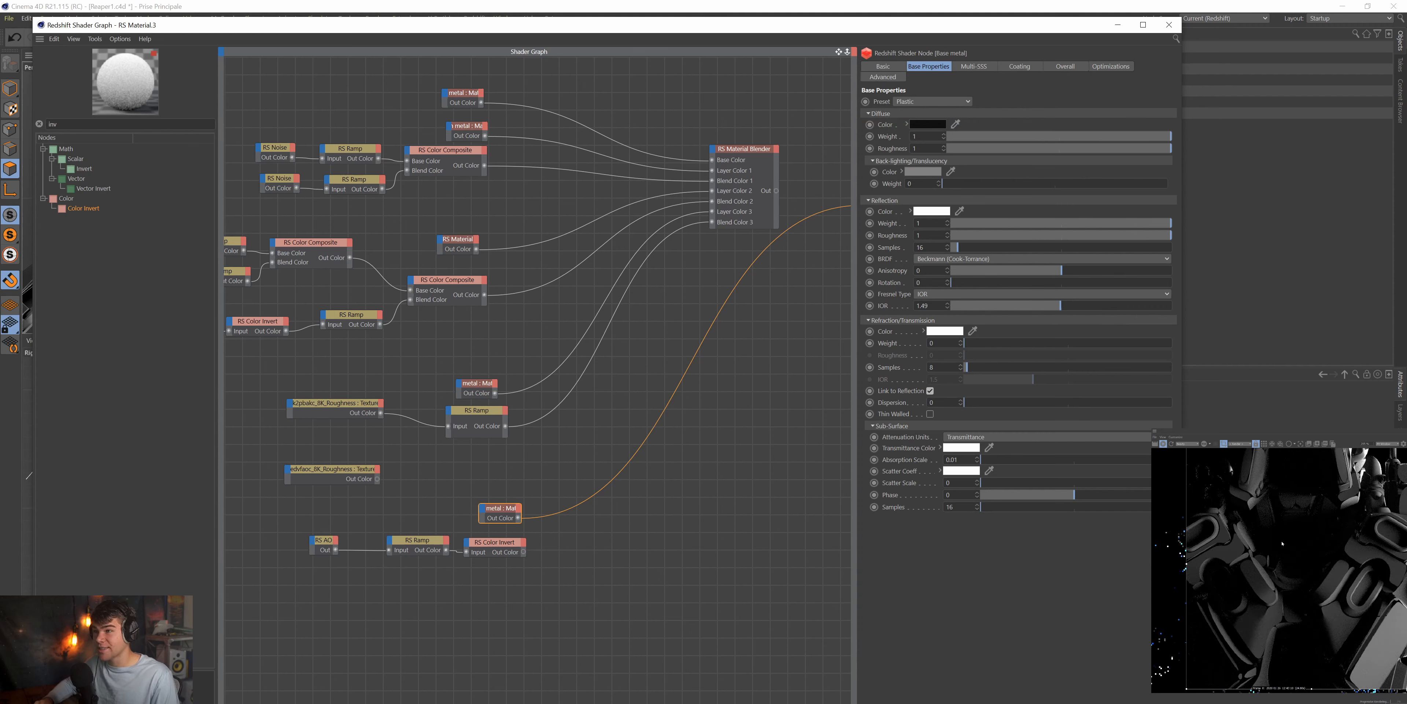
left_click_drag(519, 597, 261, 524)
left_click(509, 467)
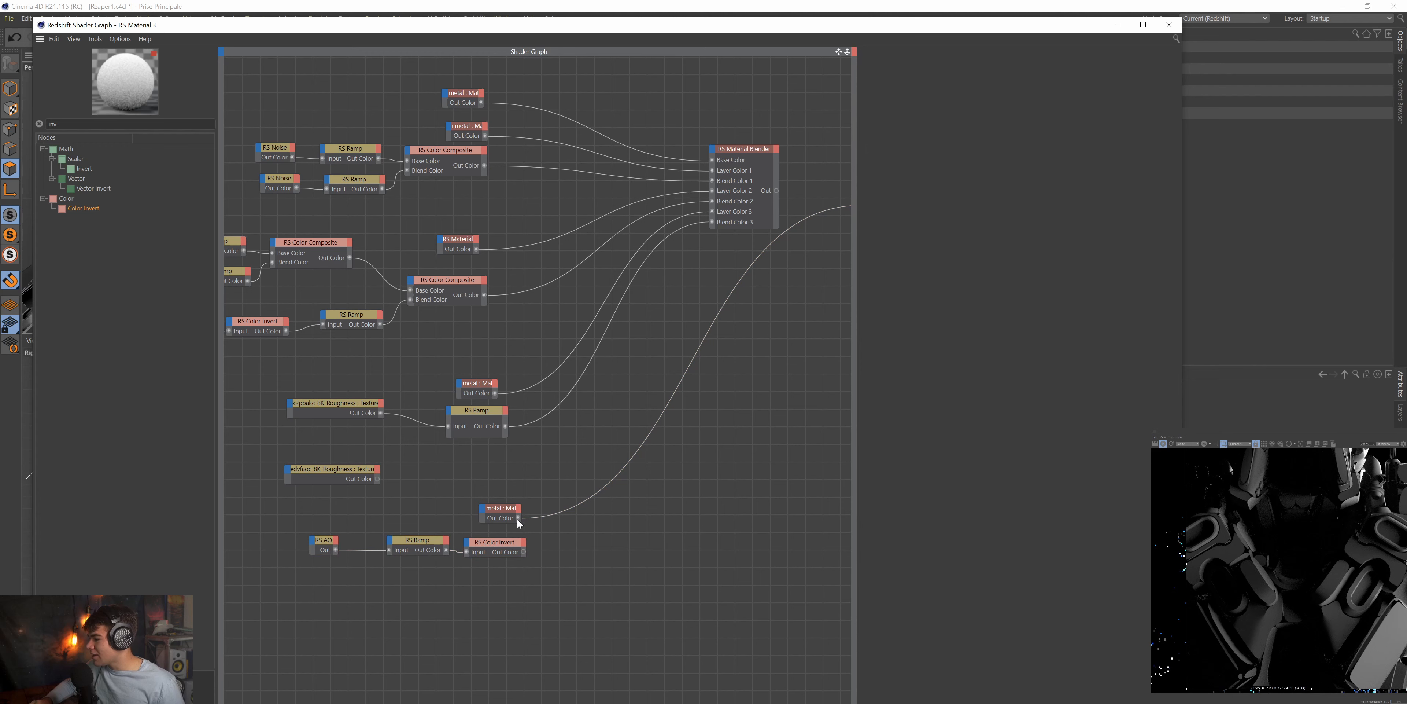
Connect the black plastic material to the Material Blender's Layer Color 4 and the AO mask's Color Invert to Blend Color 4.
left_click_drag(517, 518, 715, 150)
mouse_move(739, 204)
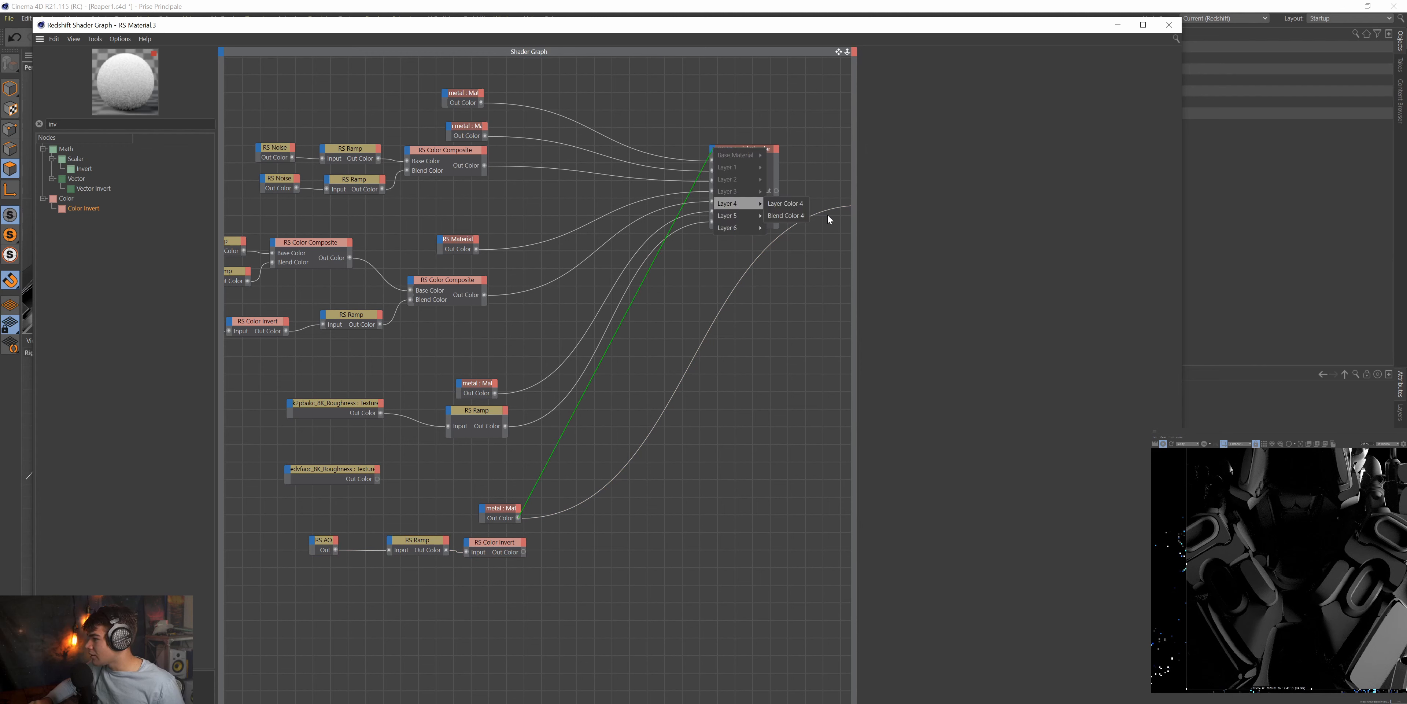
left_click(807, 207)
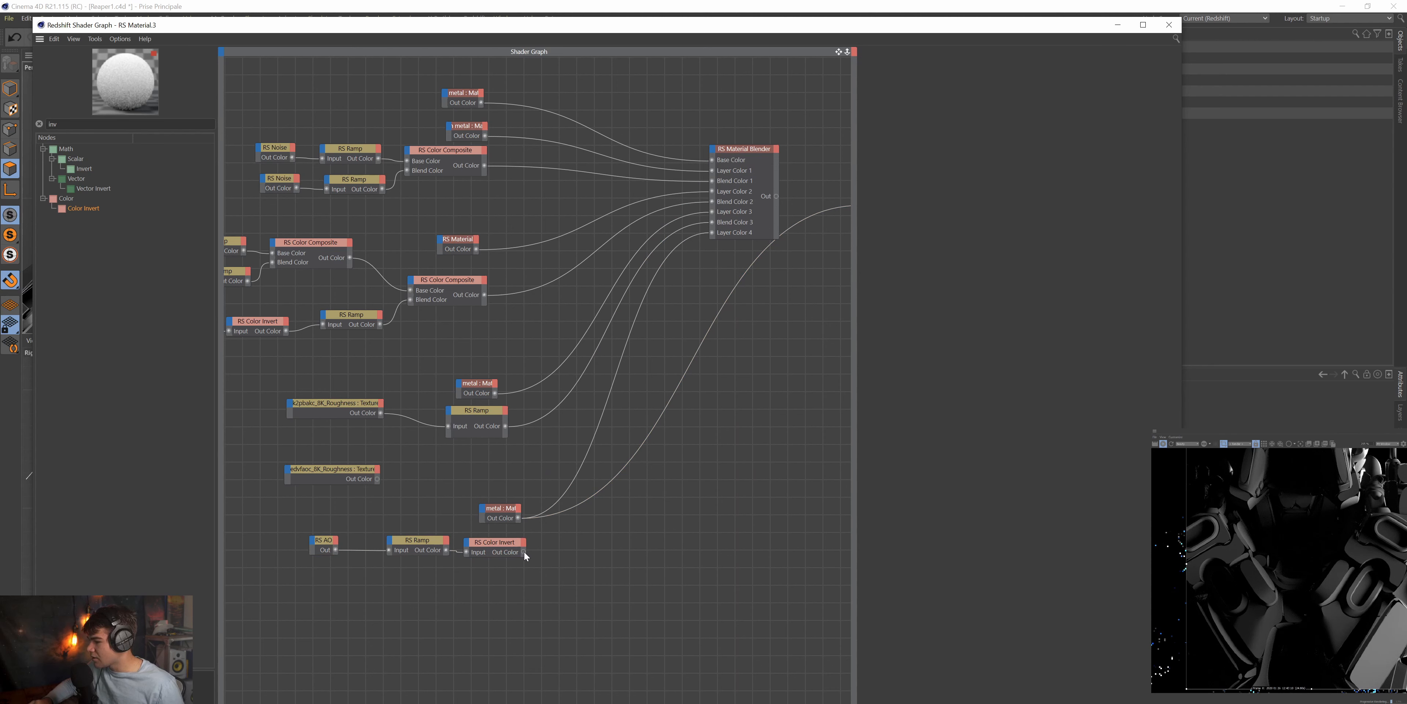
left_click_drag(522, 552, 717, 151)
left_click_drag(524, 552, 713, 150)
mouse_move(733, 203)
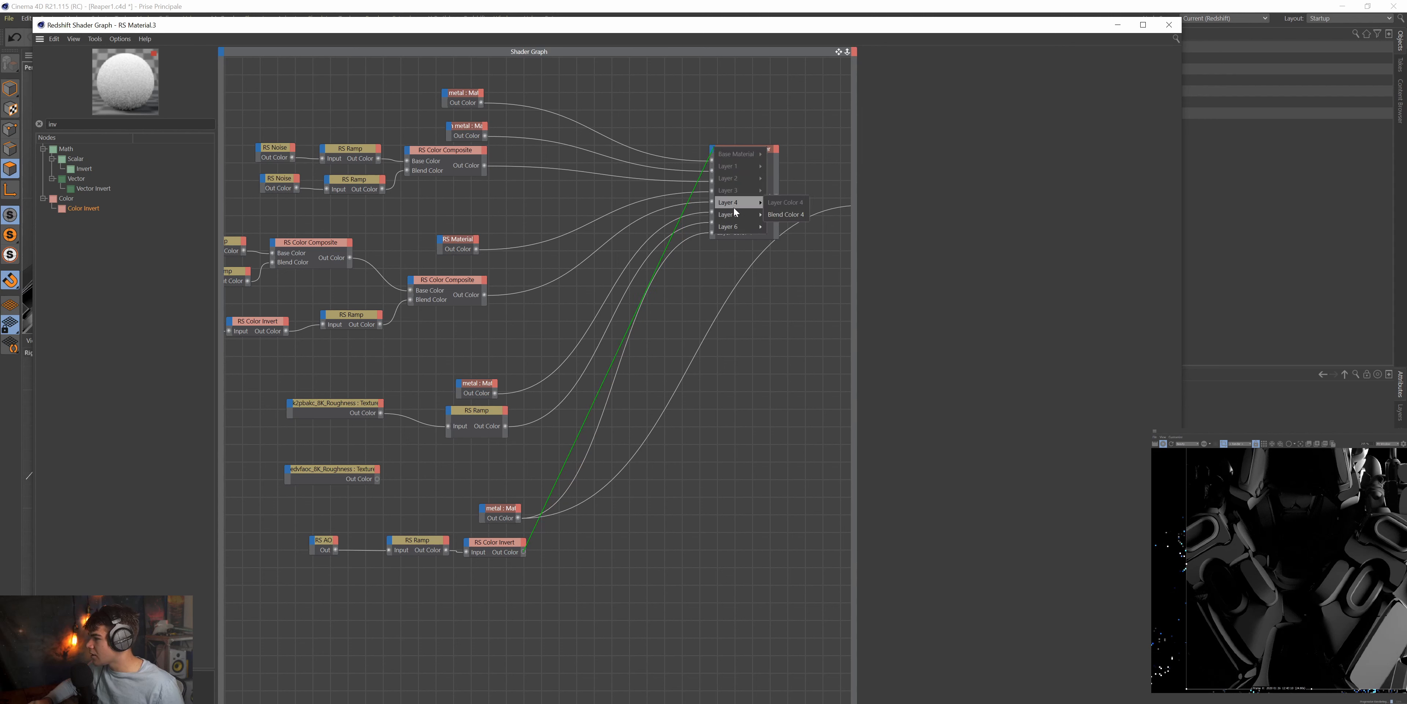
left_click(789, 214)
left_click(768, 166)
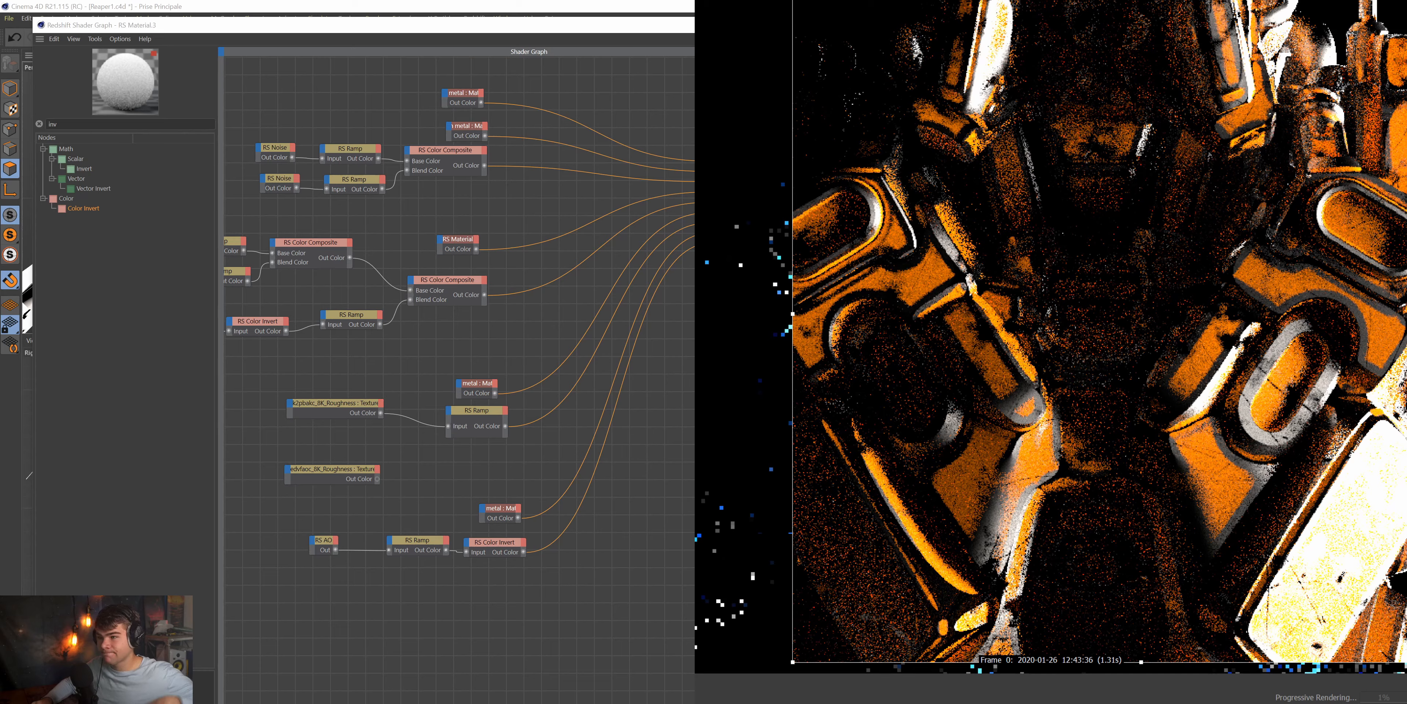
Examine the crevice layer's effect on the robot's torso in the render view, both up close and from farther out.
scroll(1272, 271, "down", 7)
scroll(1272, 272, "up", 8)
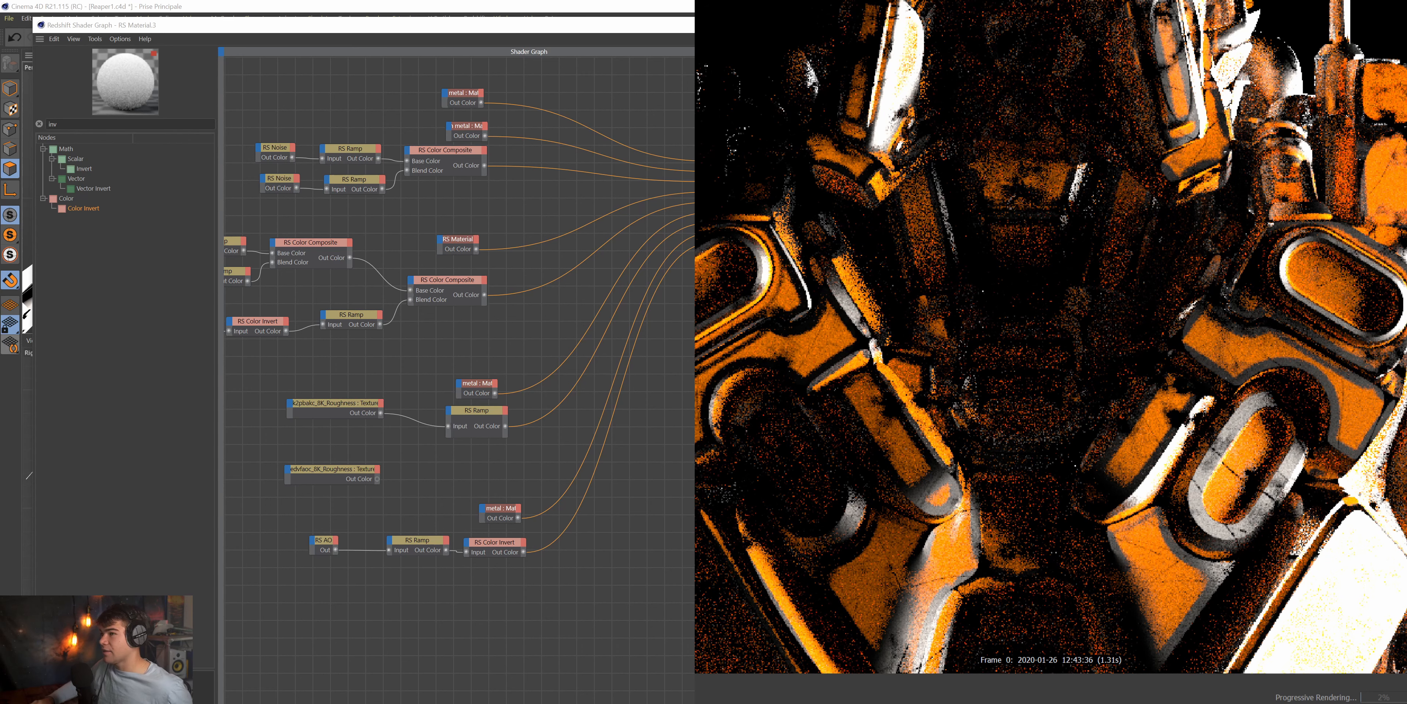
scroll(1137, 402, "down", 3)
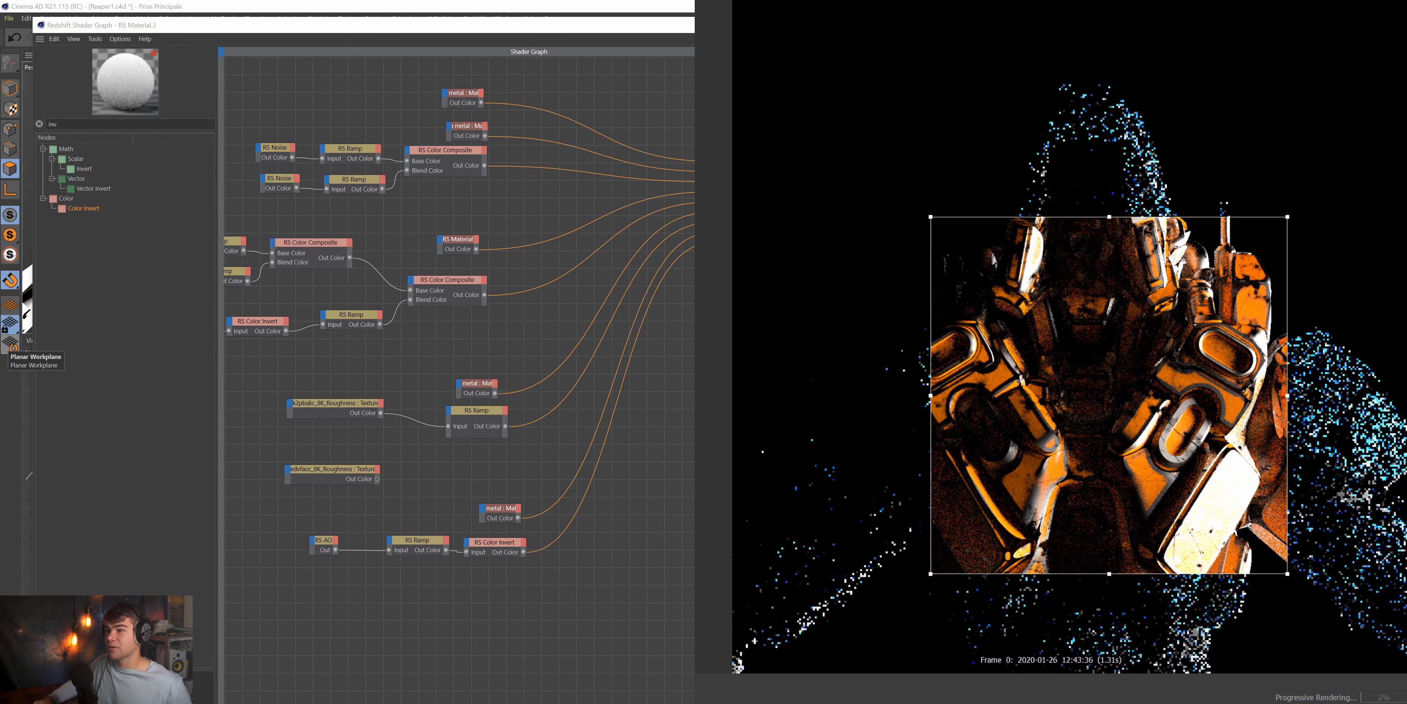
scroll(1137, 401, "up", 1)
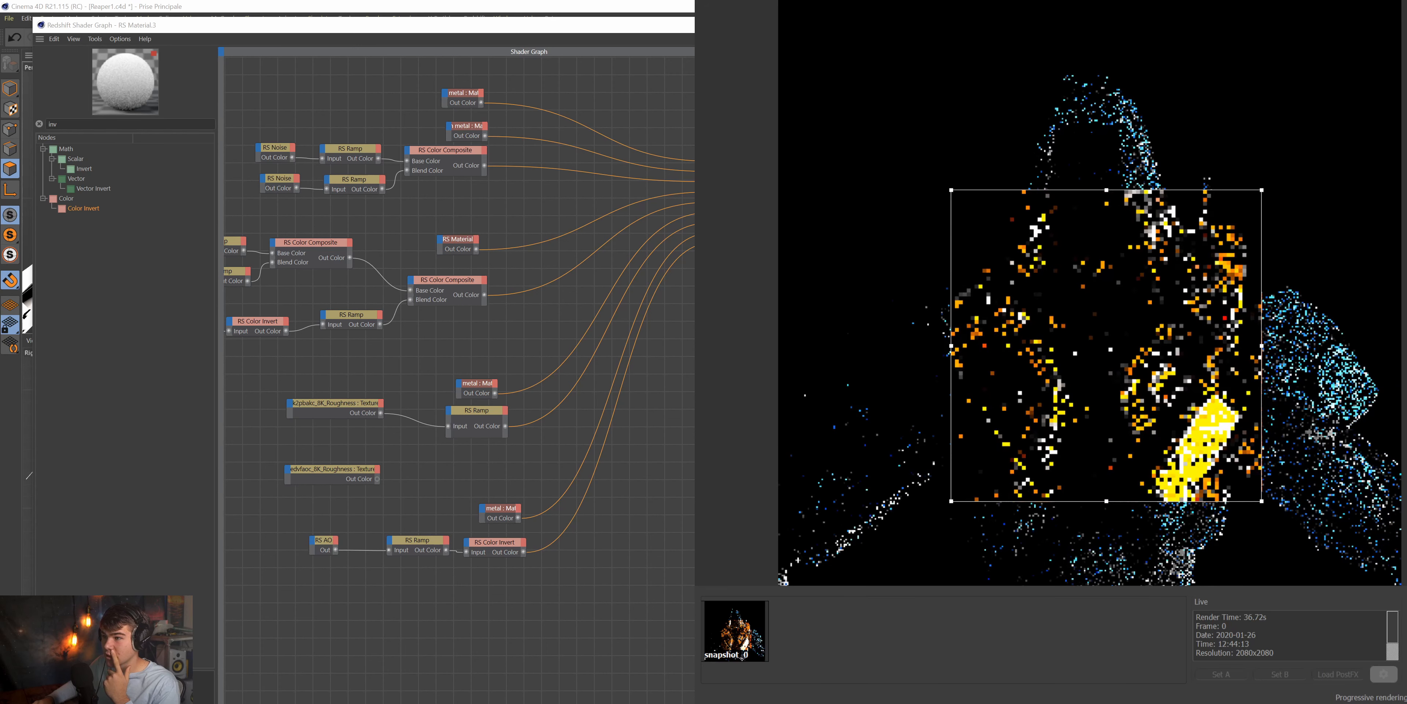
Disconnect the plastic material and the AO Color Invert from the Material Blender and store a render snapshot without the crevice layer.
double_click(518, 518)
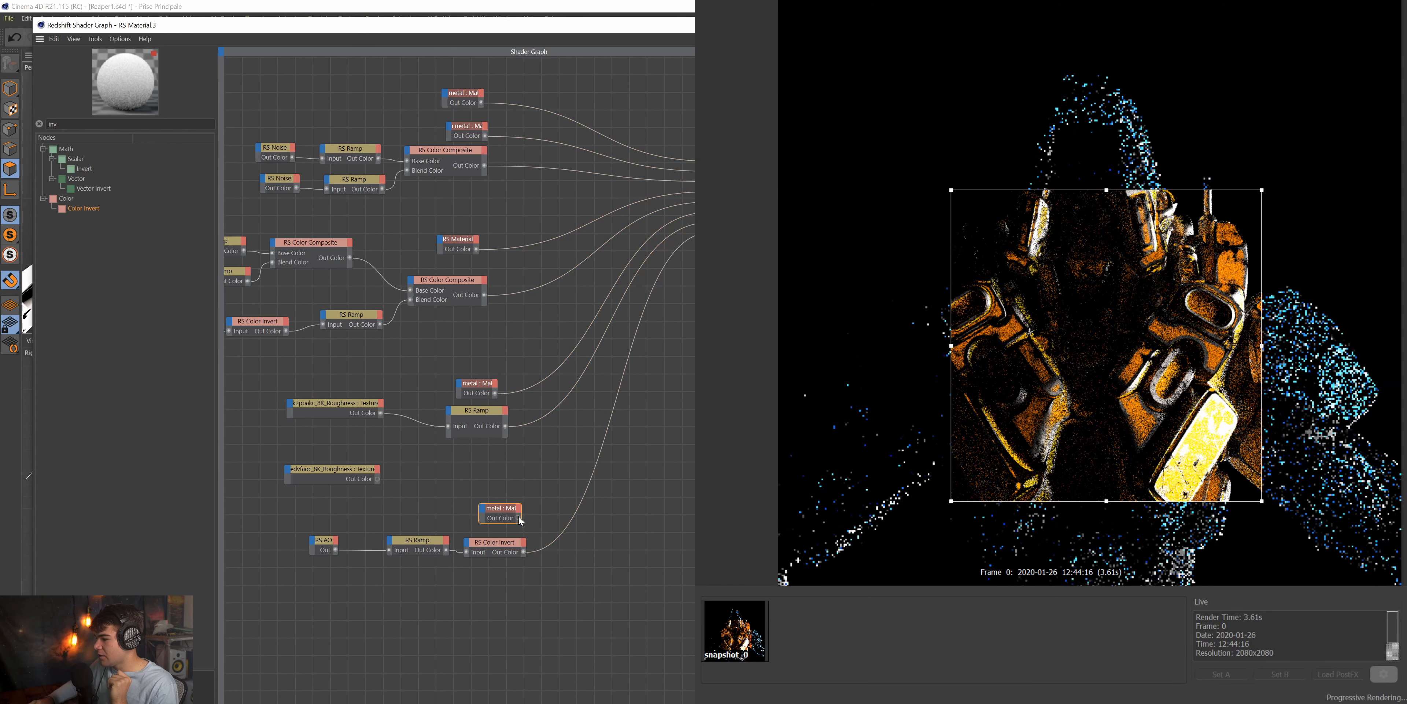
double_click(524, 551)
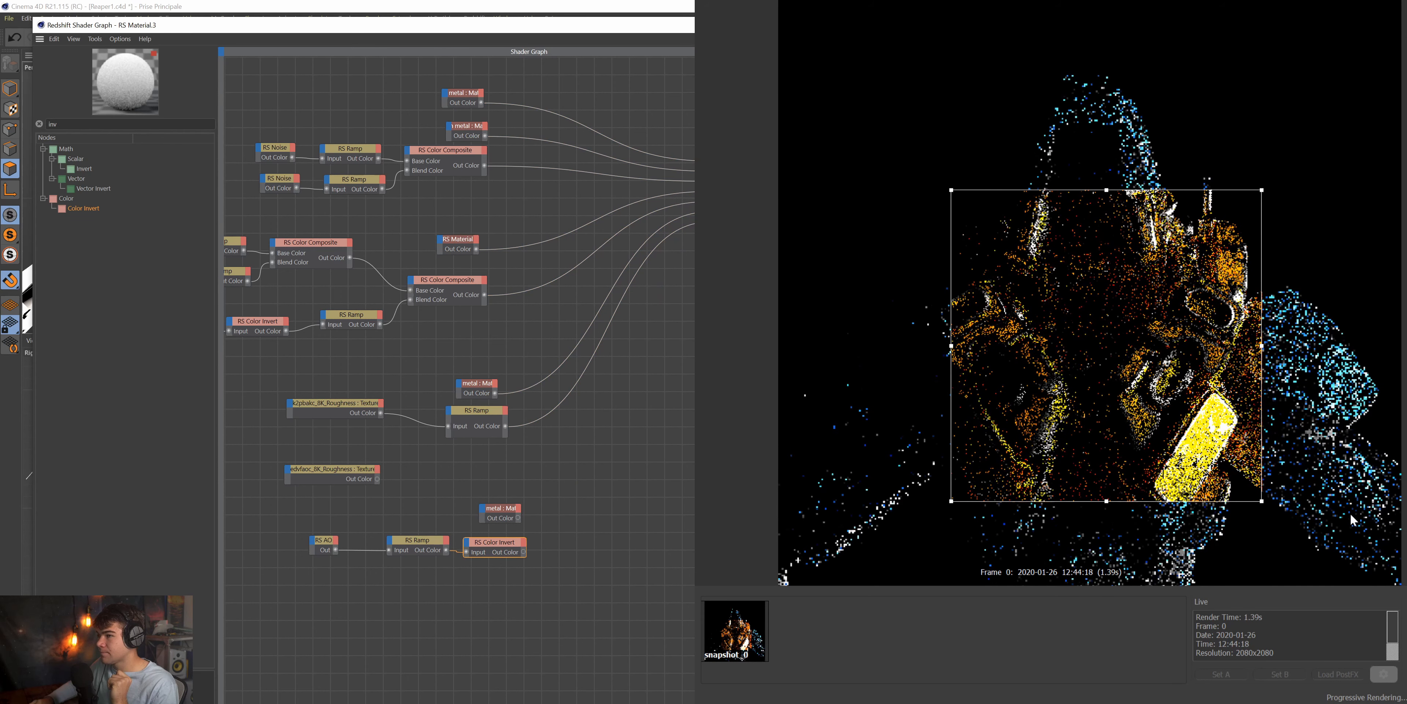
scroll(1206, 410, "up", 2)
scroll(1175, 408, "up", 3)
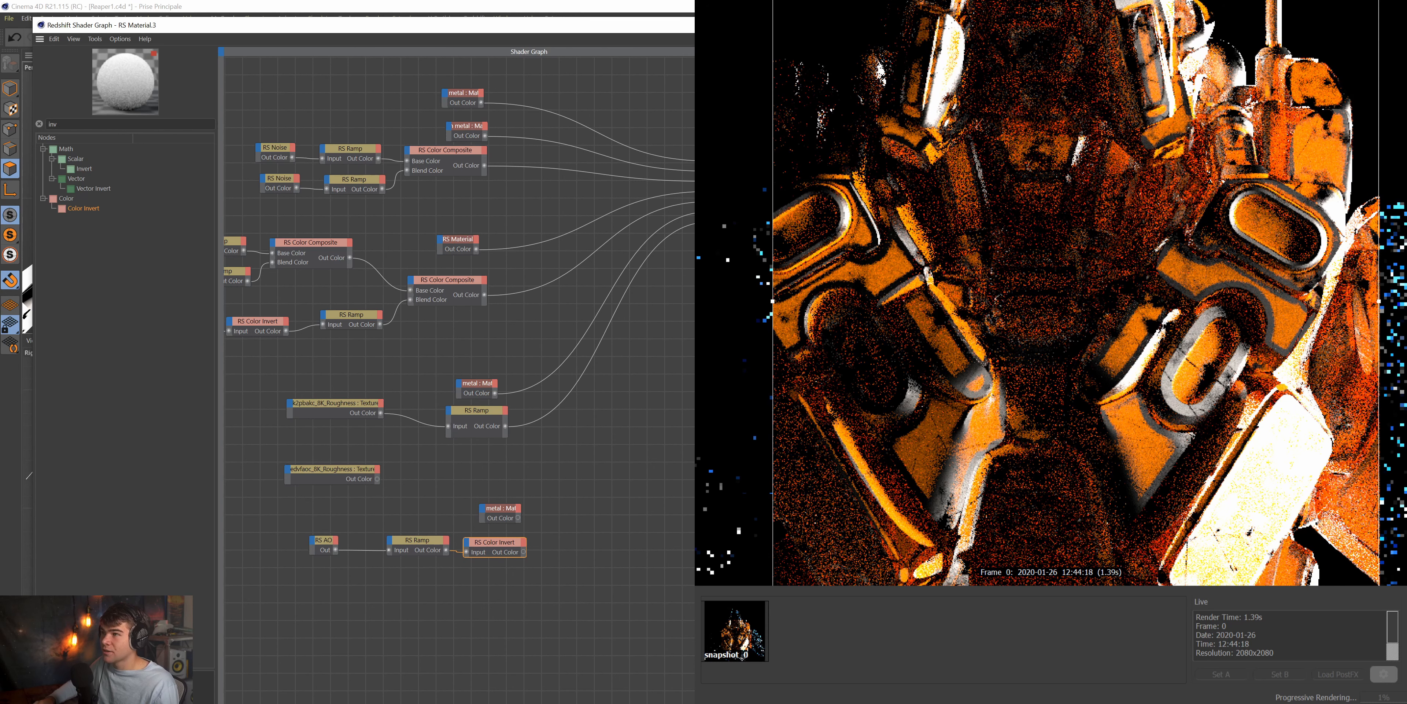
left_click(1141, 2)
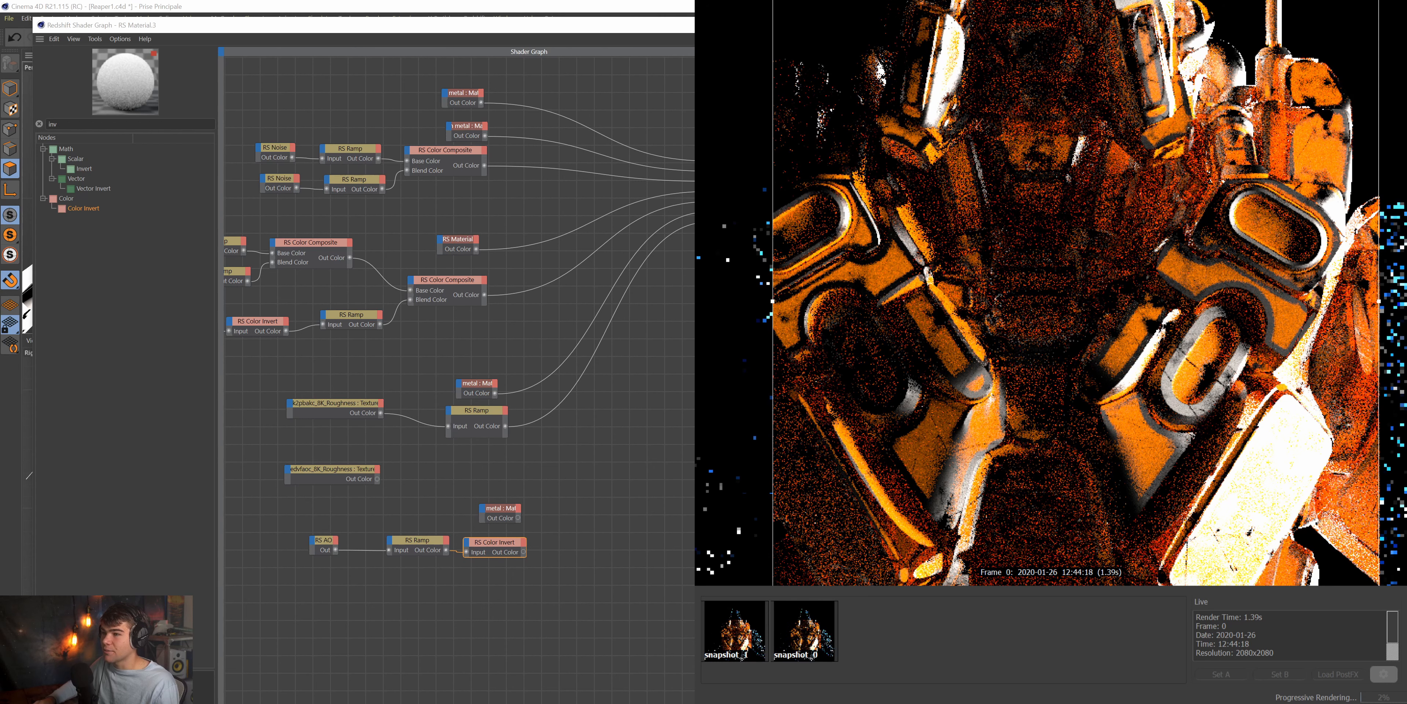
Compare the render snapshots with and without the AO crevice layer by switching between them repeatedly.
left_click(807, 657)
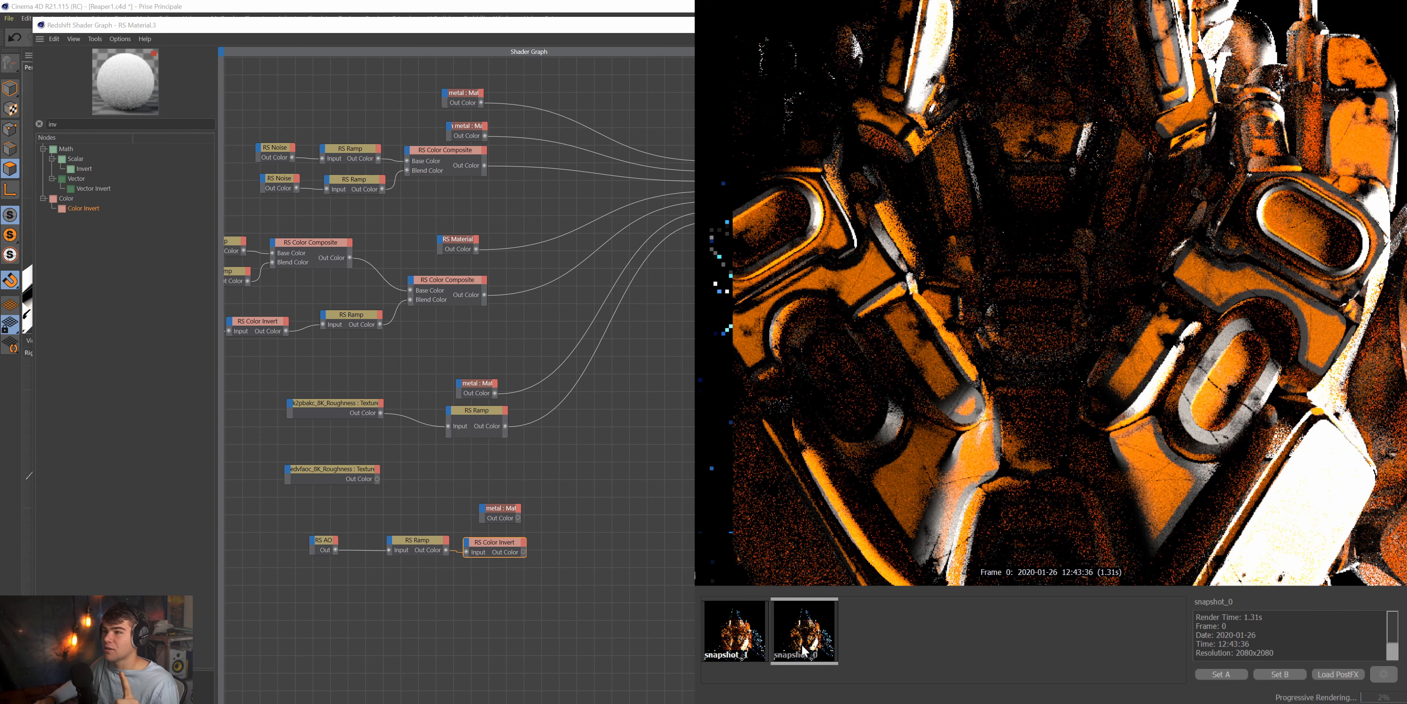
left_click(763, 649)
left_click(793, 657)
left_click(749, 644)
left_click(786, 648)
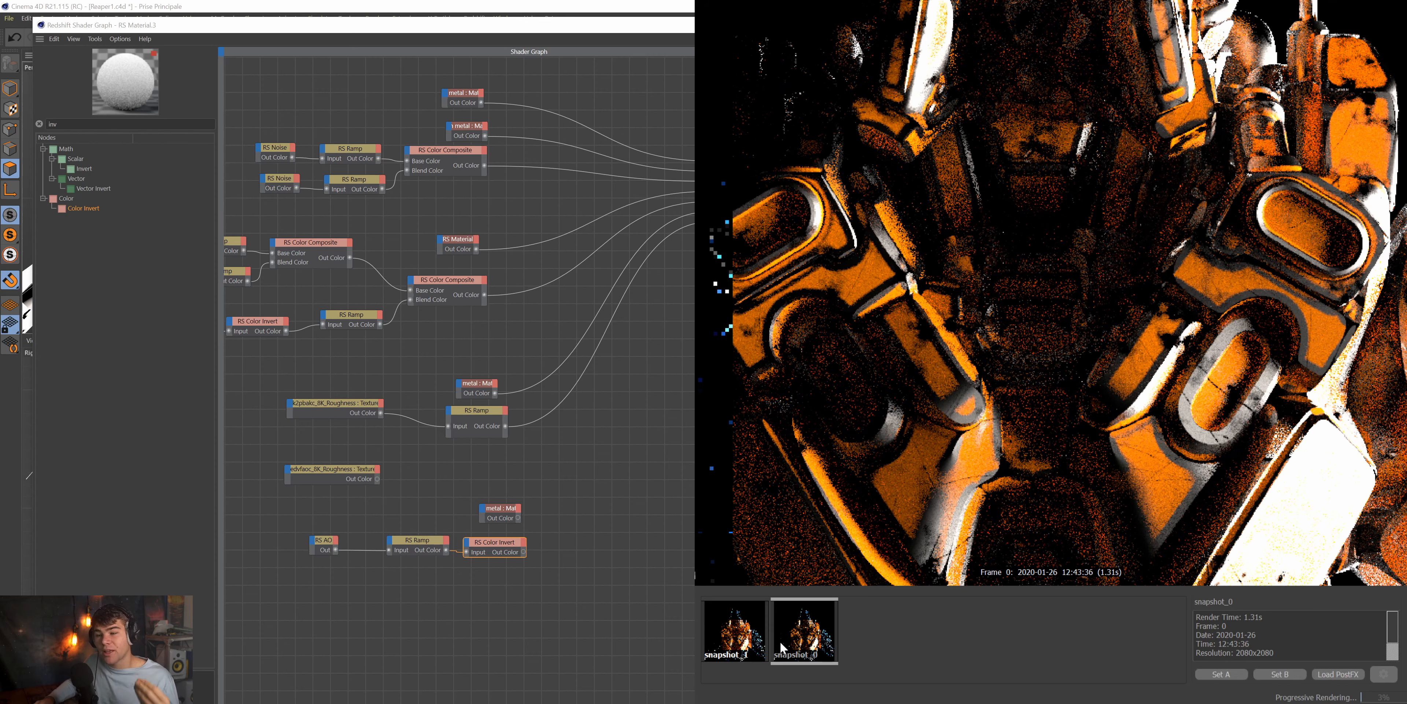
left_click(749, 633)
left_click(787, 650)
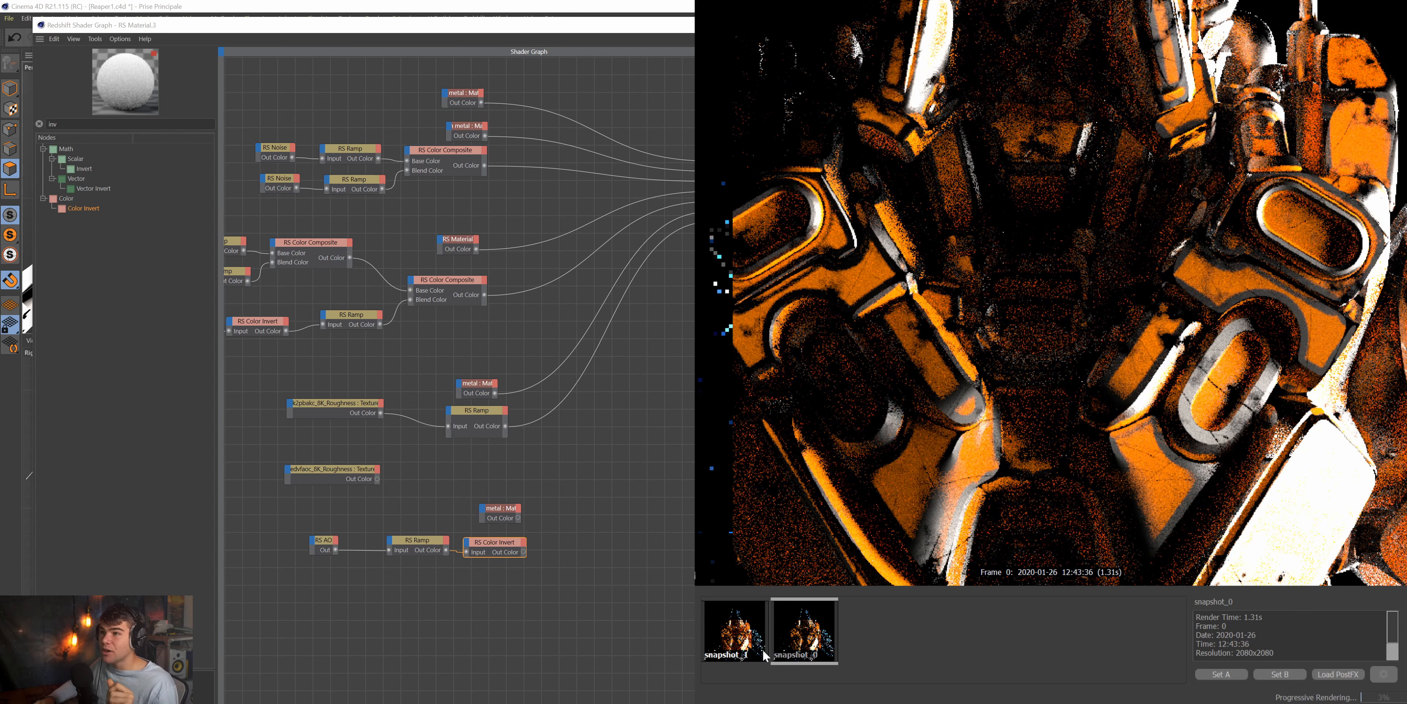
left_click(753, 654)
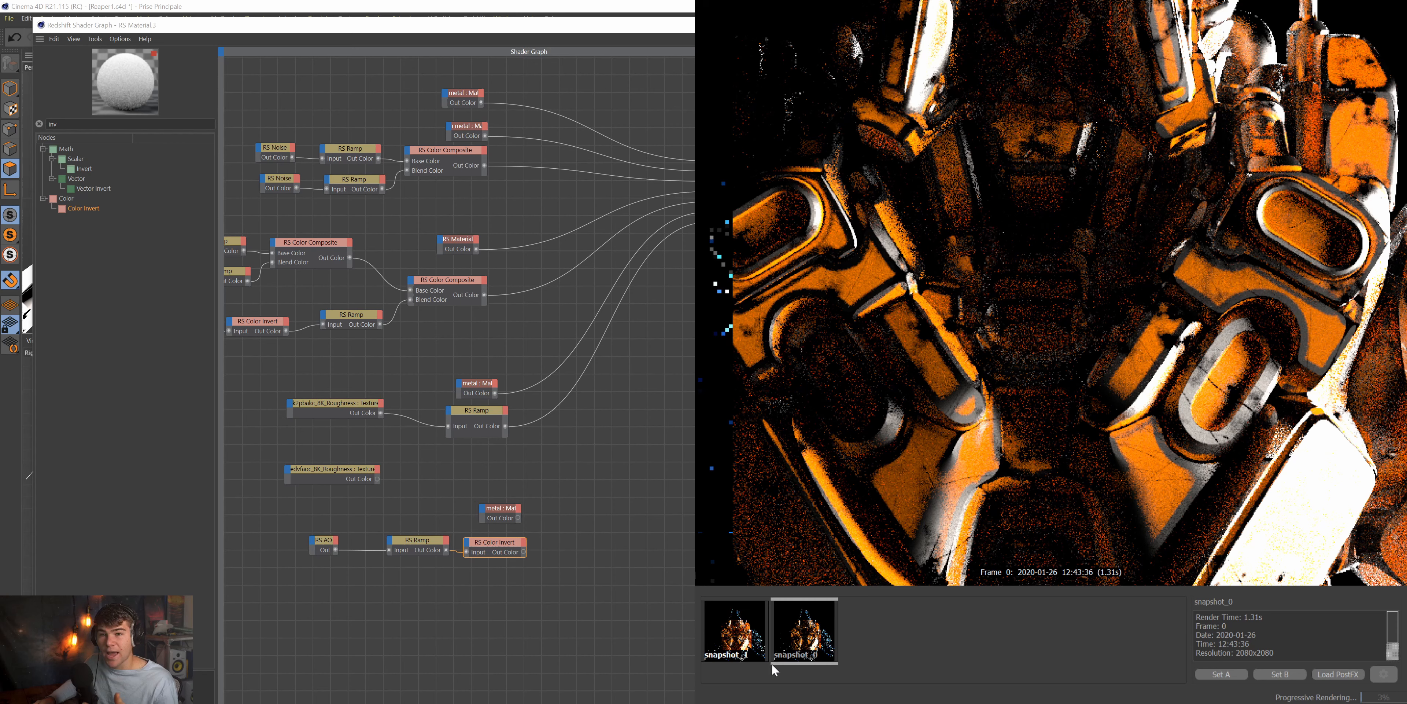
left_click(759, 644)
left_click(785, 640)
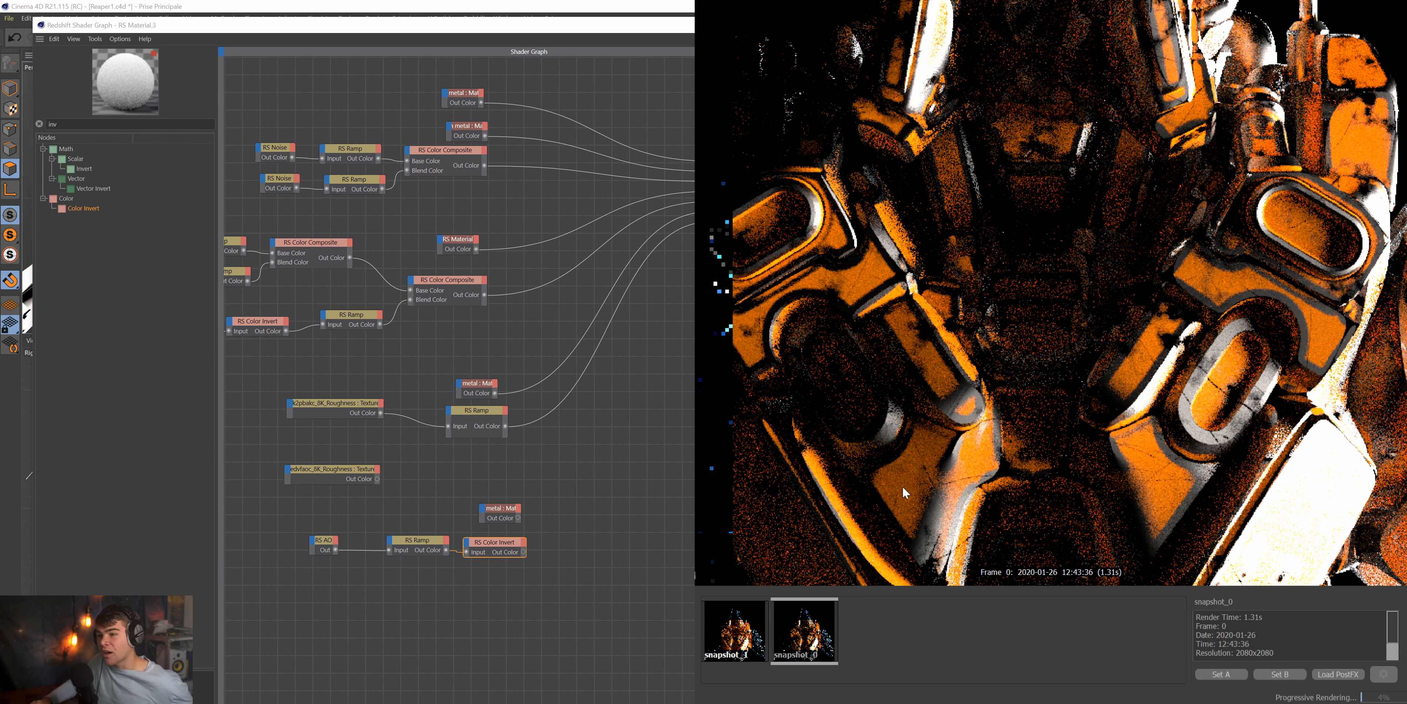
left_click(730, 633)
left_click(779, 637)
left_click(762, 643)
left_click(716, 647)
left_click(713, 646)
left_click(763, 650)
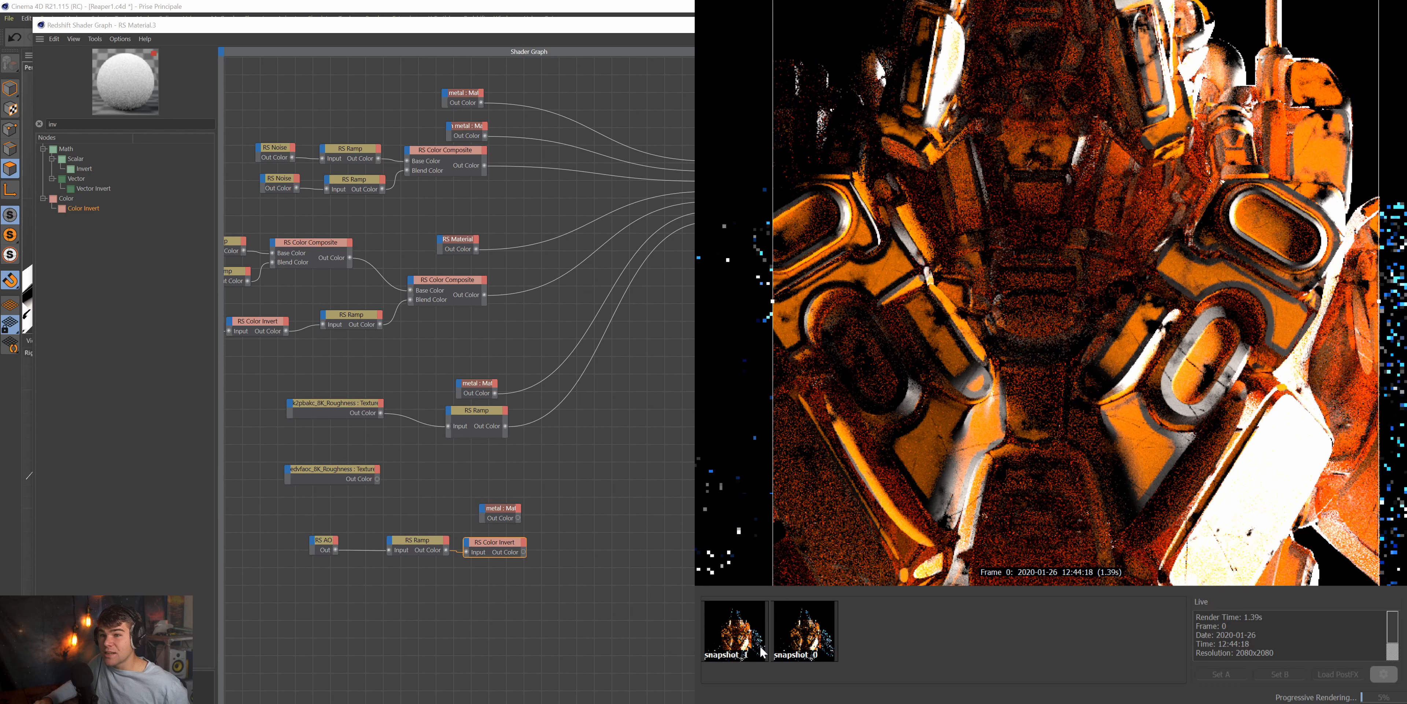
left_click(731, 653)
Review the complete node graph and examine the settings of the base metal and orange paint materials.
key("Escape")
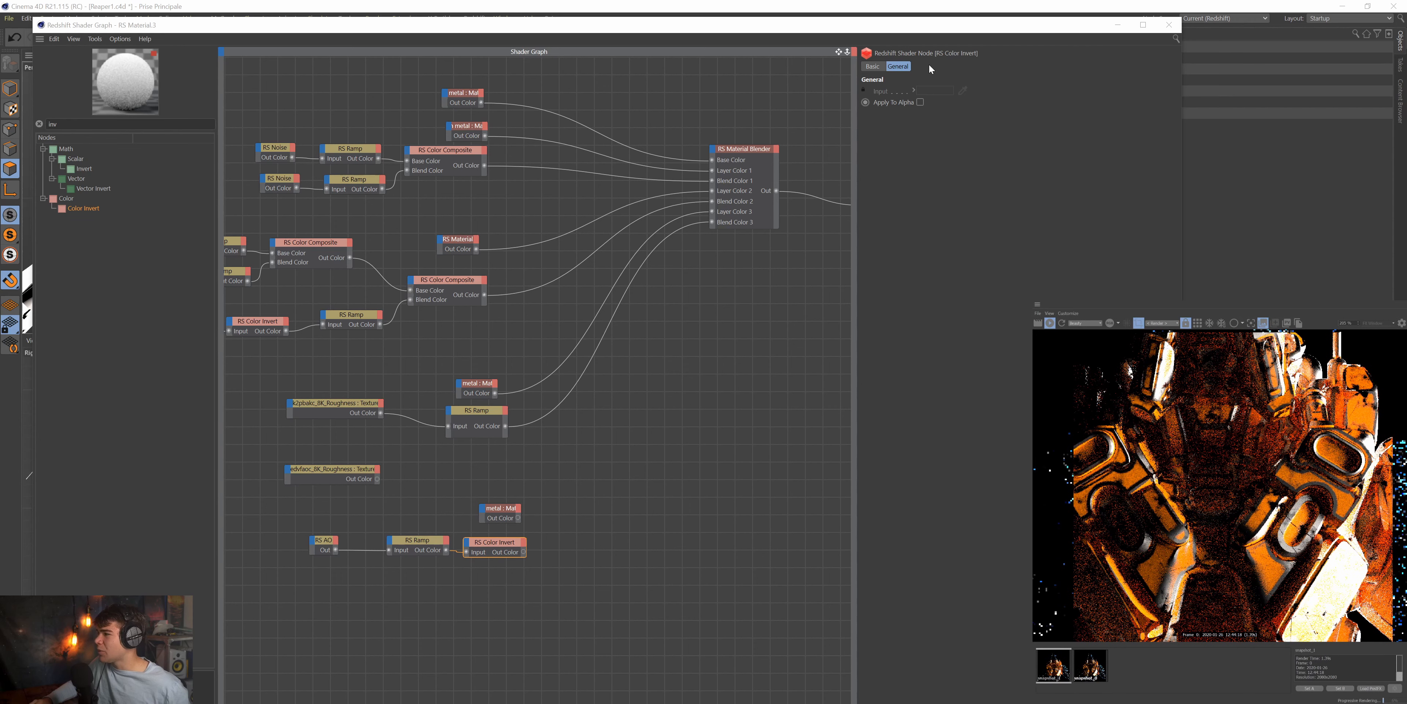
left_click_drag(839, 52, 611, 117)
left_click_drag(848, 53, 1052, 41)
left_click_drag(662, 570, 361, 356)
left_click_drag(360, 138, 510, 603)
left_click(455, 537)
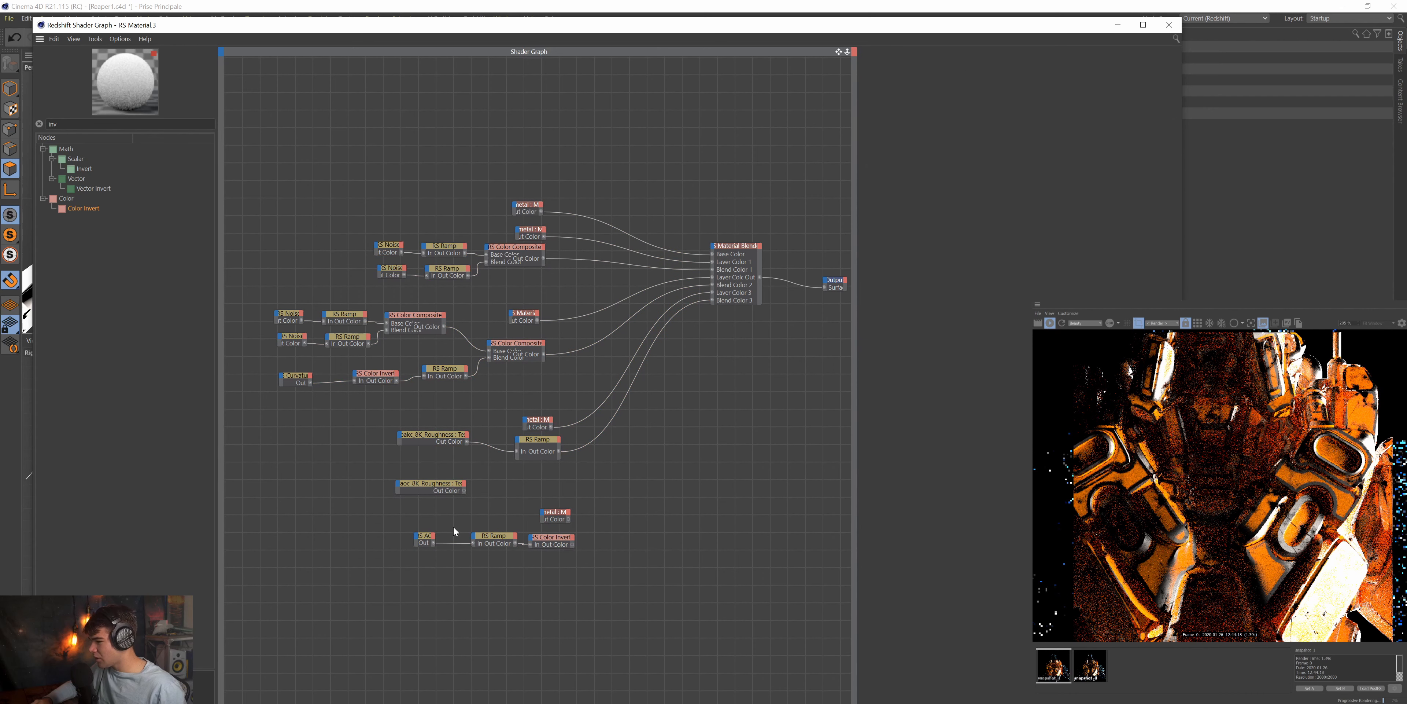
scroll(510, 413, "up", 5)
left_click(522, 422)
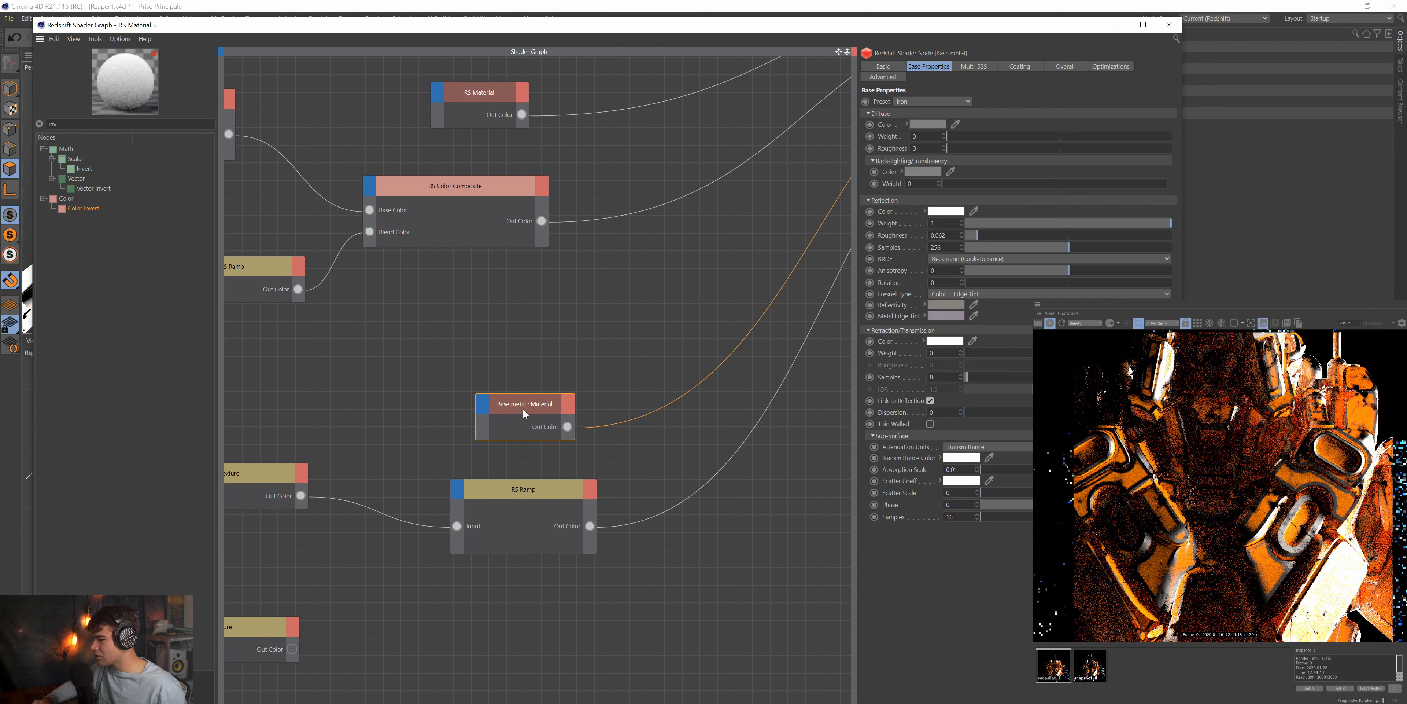
left_click_drag(470, 94, 480, 110)
left_click_drag(839, 51, 988, 276)
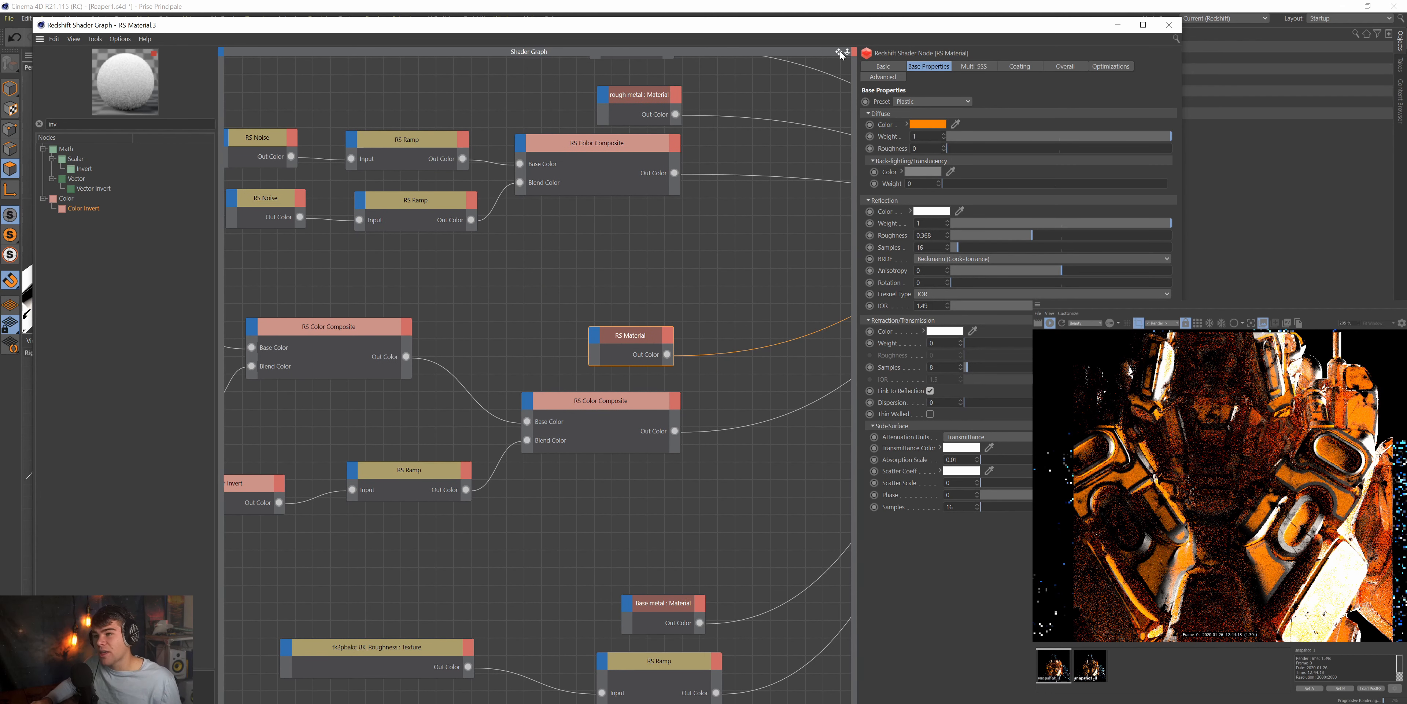
Switch to Quixel Bridge, enlarge its window and look through the downloaded surfaces.
key("alt+Tab")
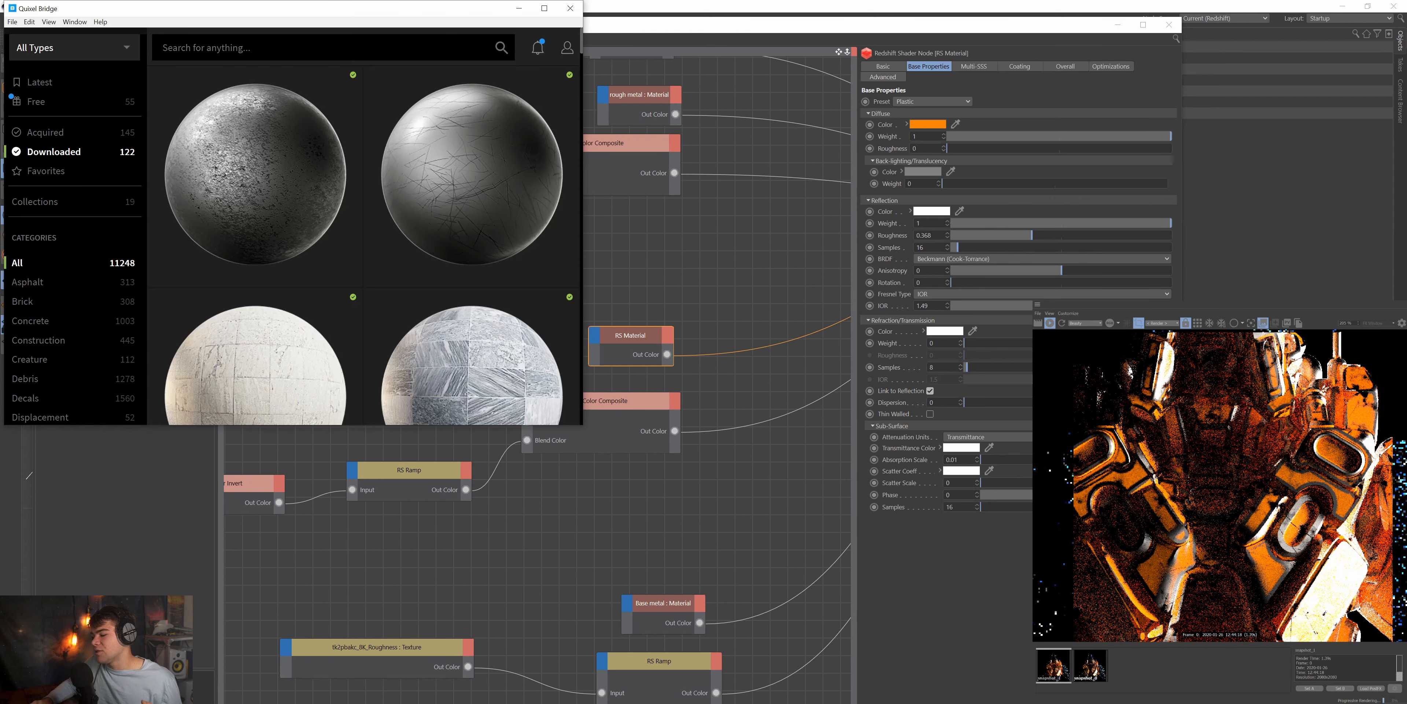
scroll(360, 328, "down", 3)
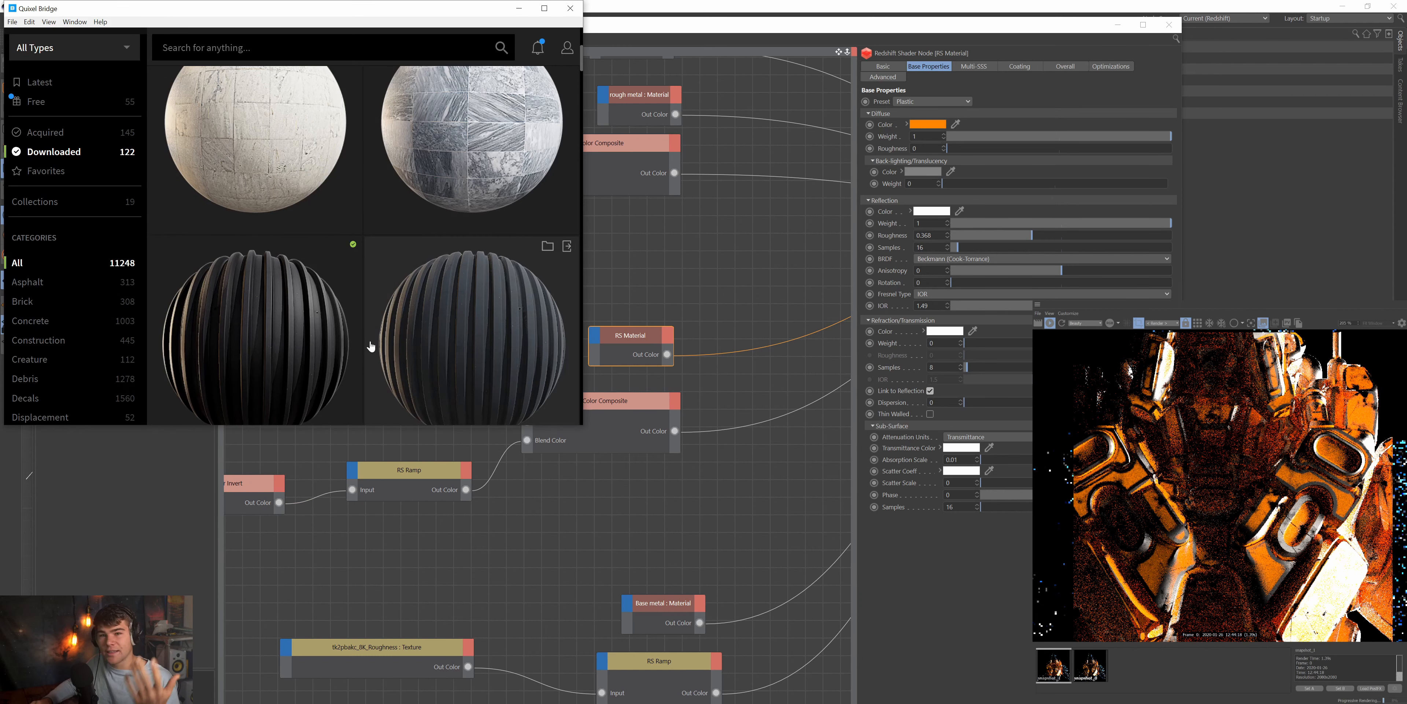
left_click_drag(365, 425, 365, 701)
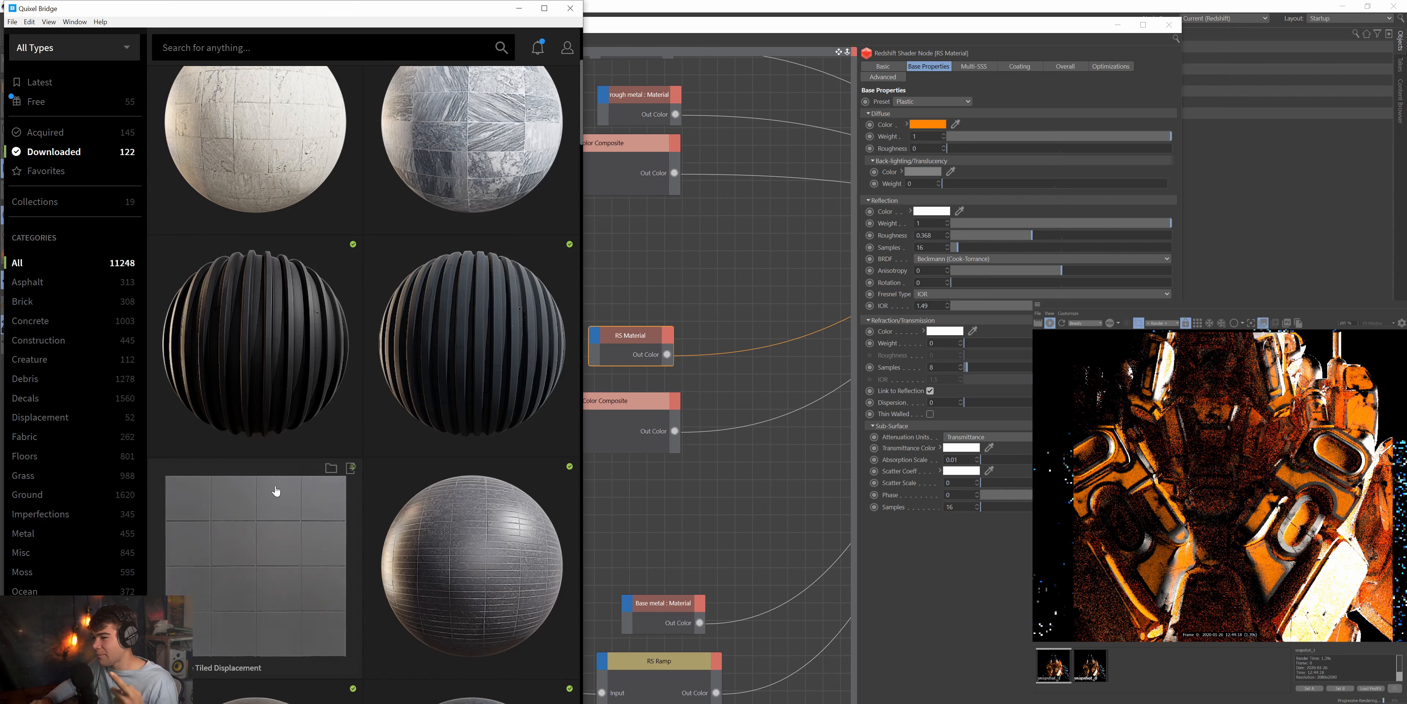
scroll(335, 442, "down", 8)
scroll(334, 442, "down", 3)
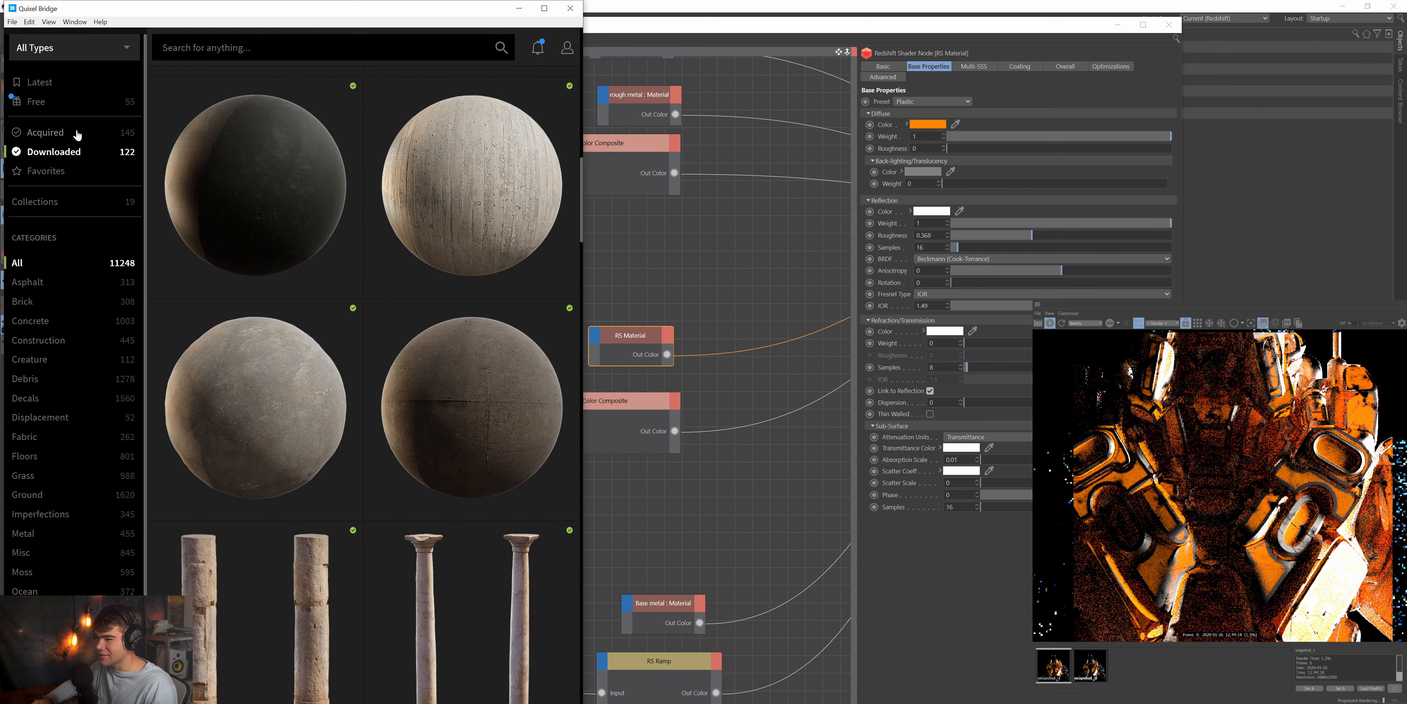
left_click(73, 154)
scroll(381, 296, "down", 12)
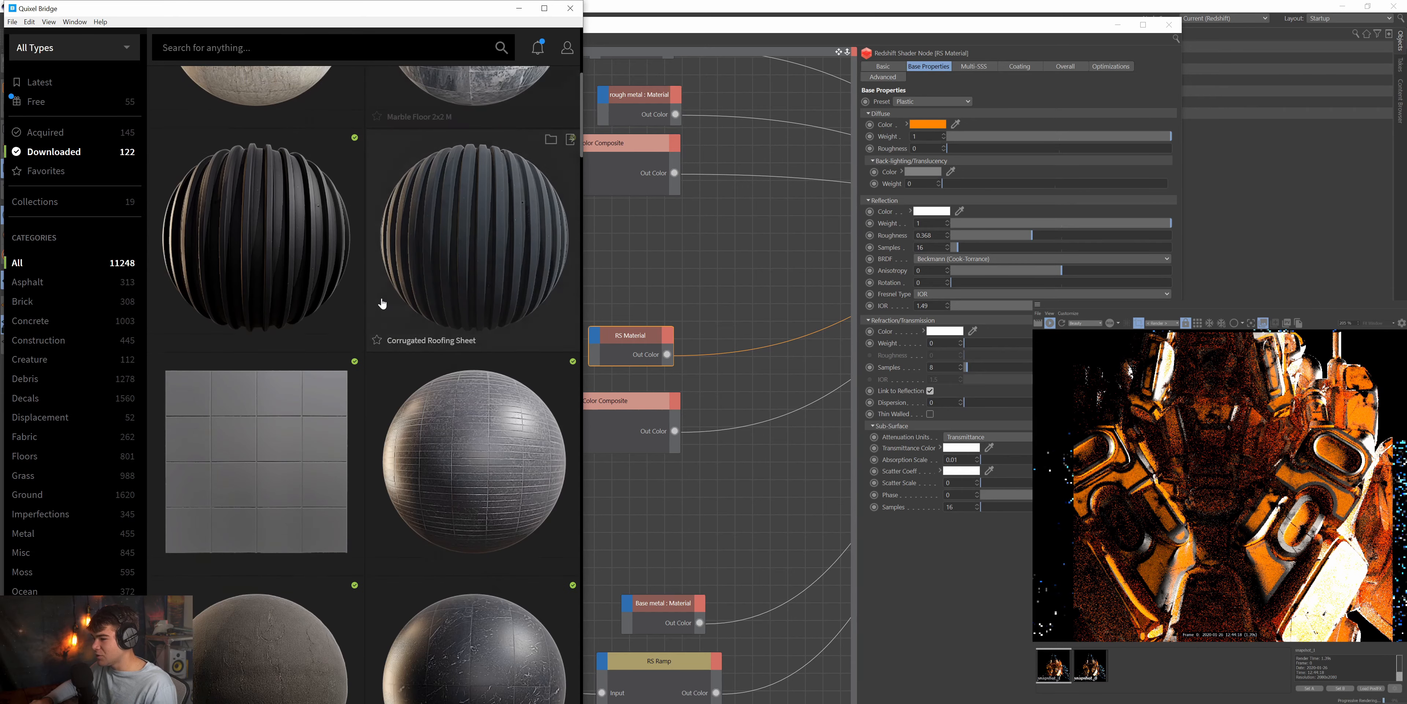
scroll(381, 296, "down", 10)
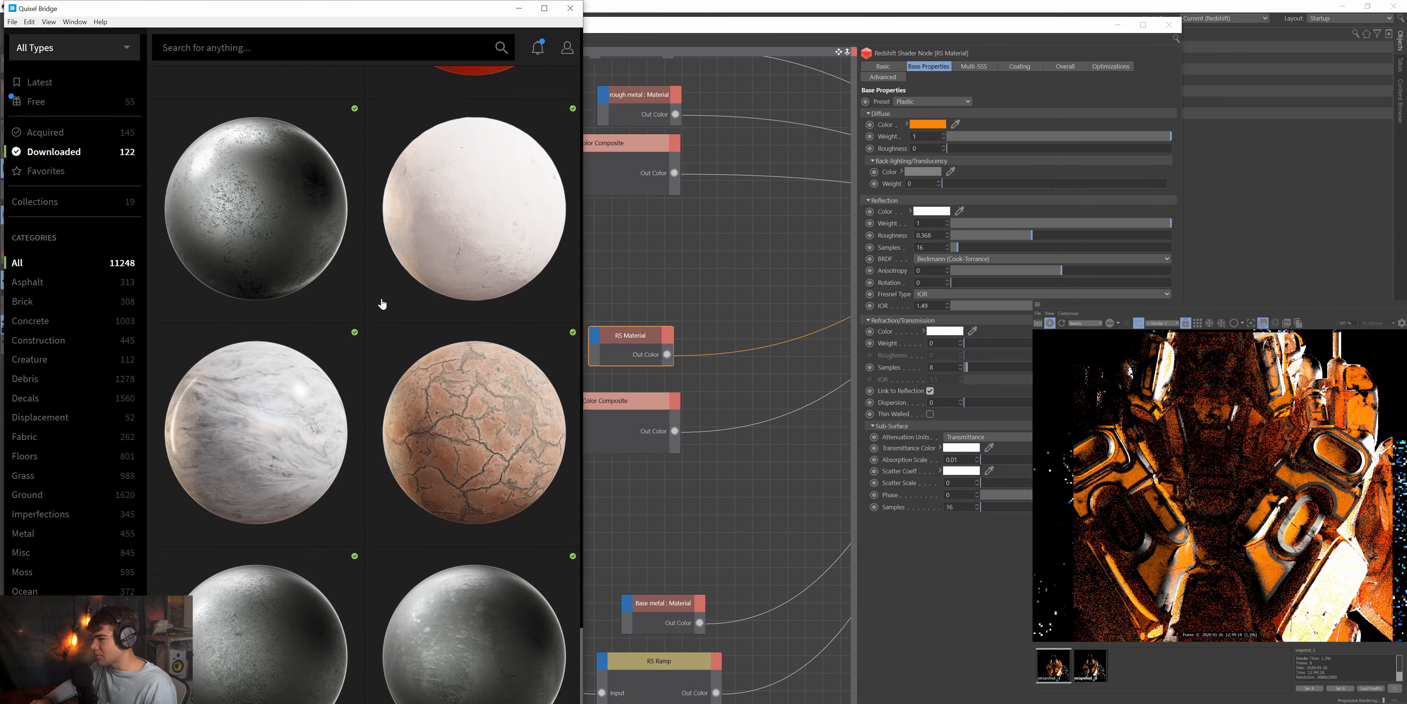
scroll(382, 304, "down", 2)
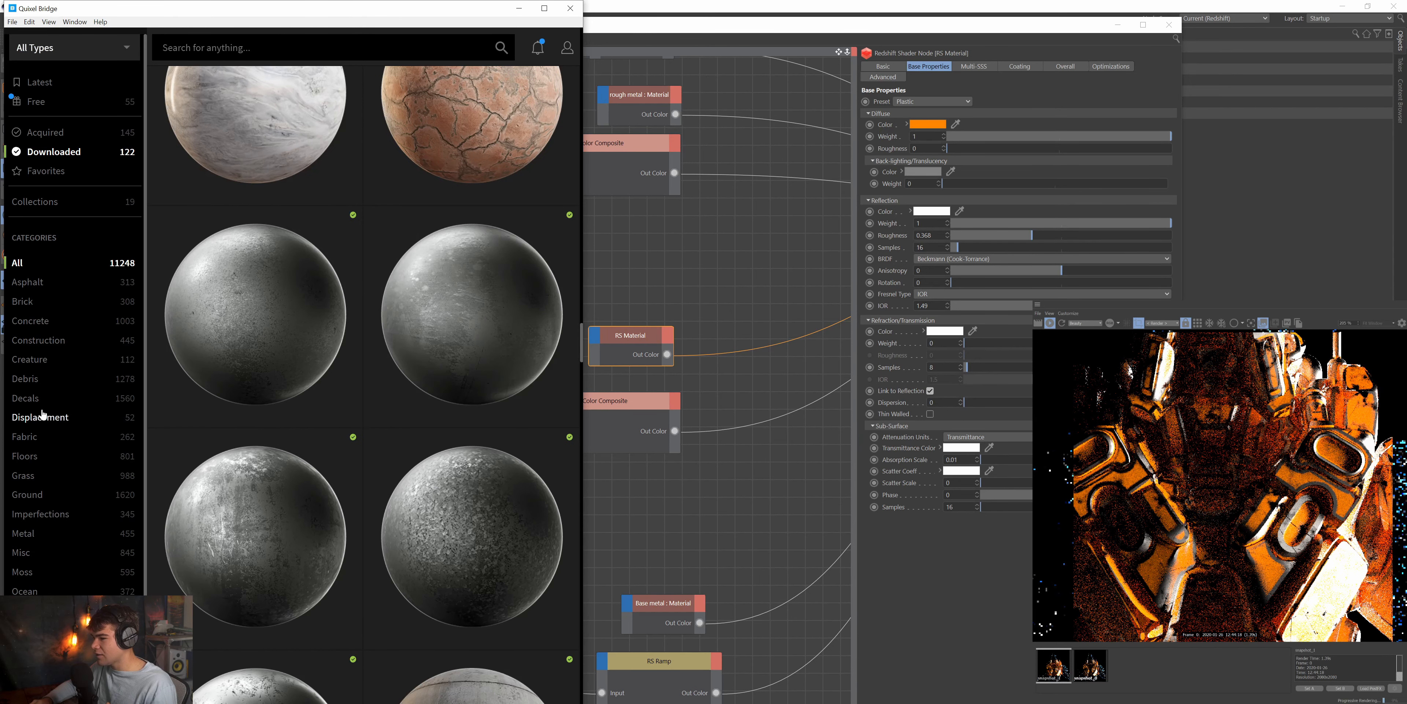
Filter the downloaded assets to the Metal category and browse the metal surfaces.
scroll(56, 404, "down", 3)
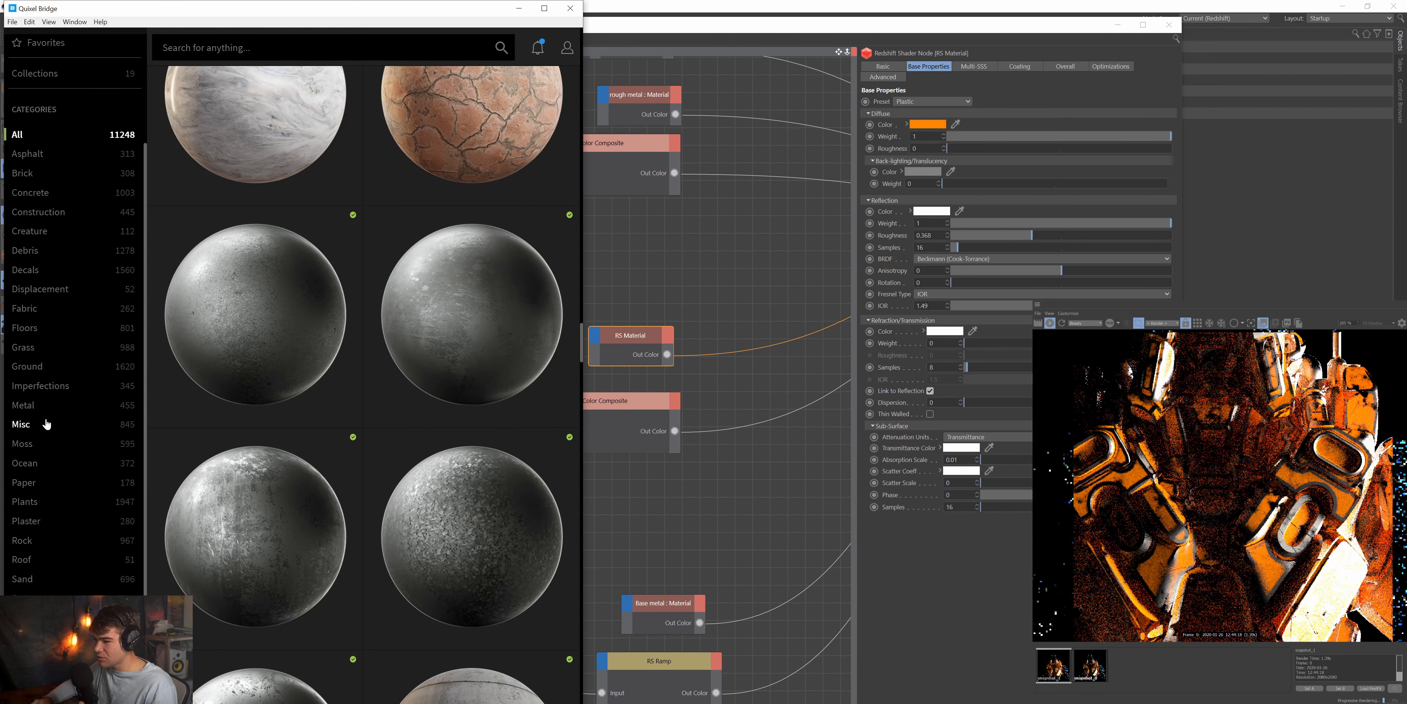
left_click(45, 410)
scroll(285, 437, "down", 8)
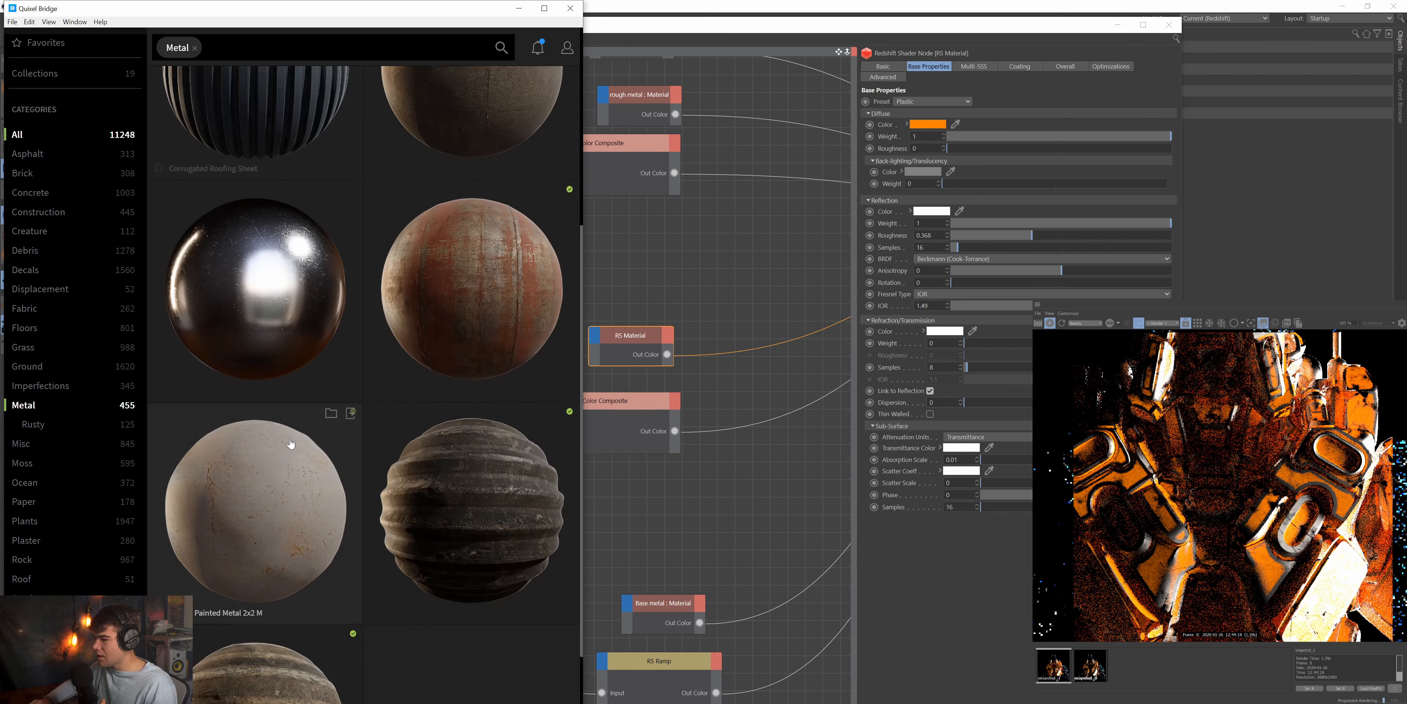
scroll(290, 440, "up", 5)
scroll(492, 428, "down", 2)
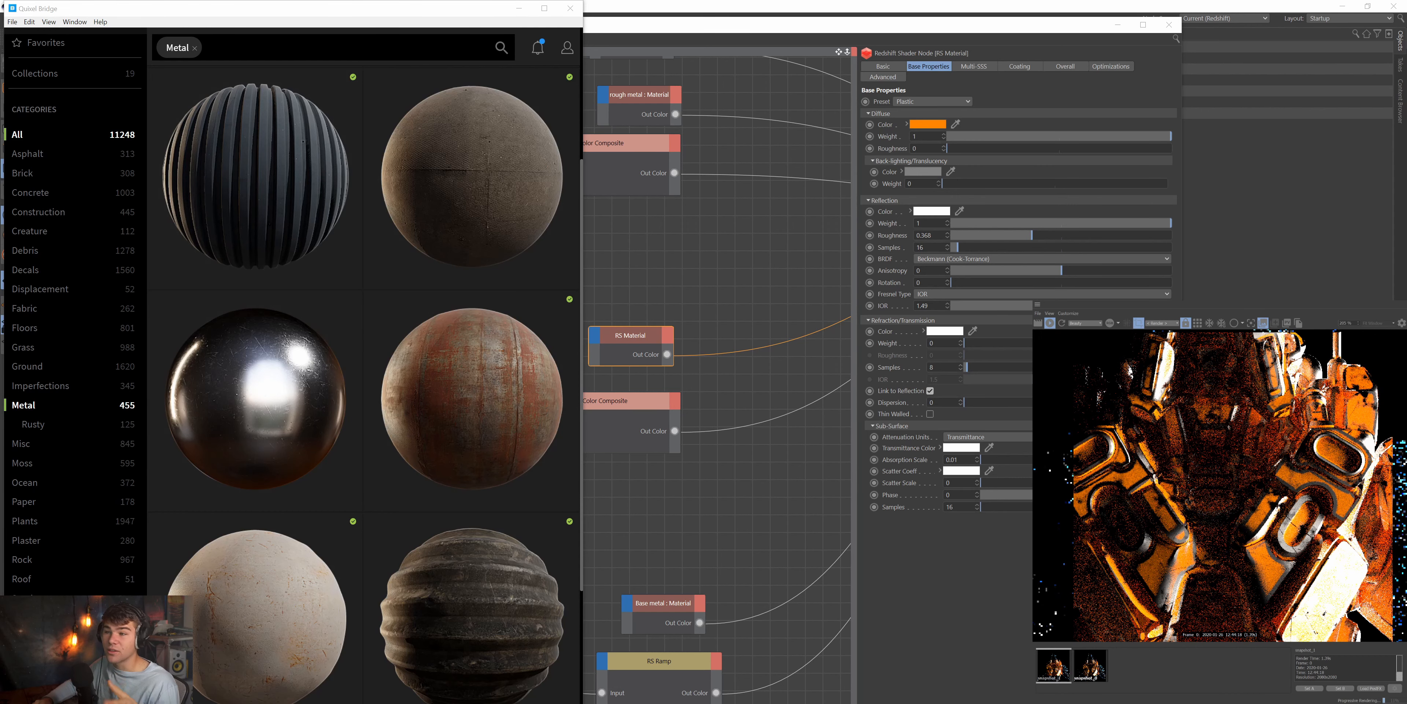
Bring the metal surface's 8K normal texture into the shader graph, copy it to the project location and place it above the orange paint material.
left_click_drag(1, 306, 691, 295)
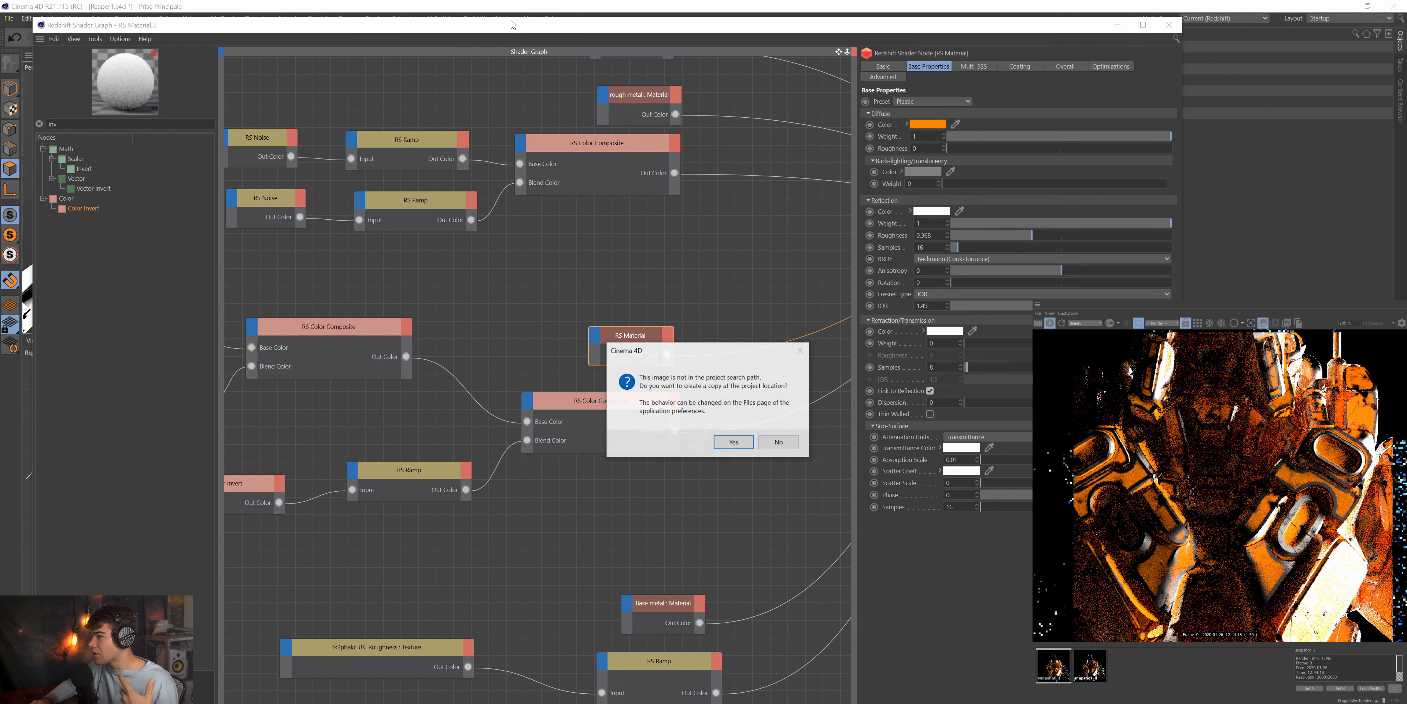
left_click(731, 441)
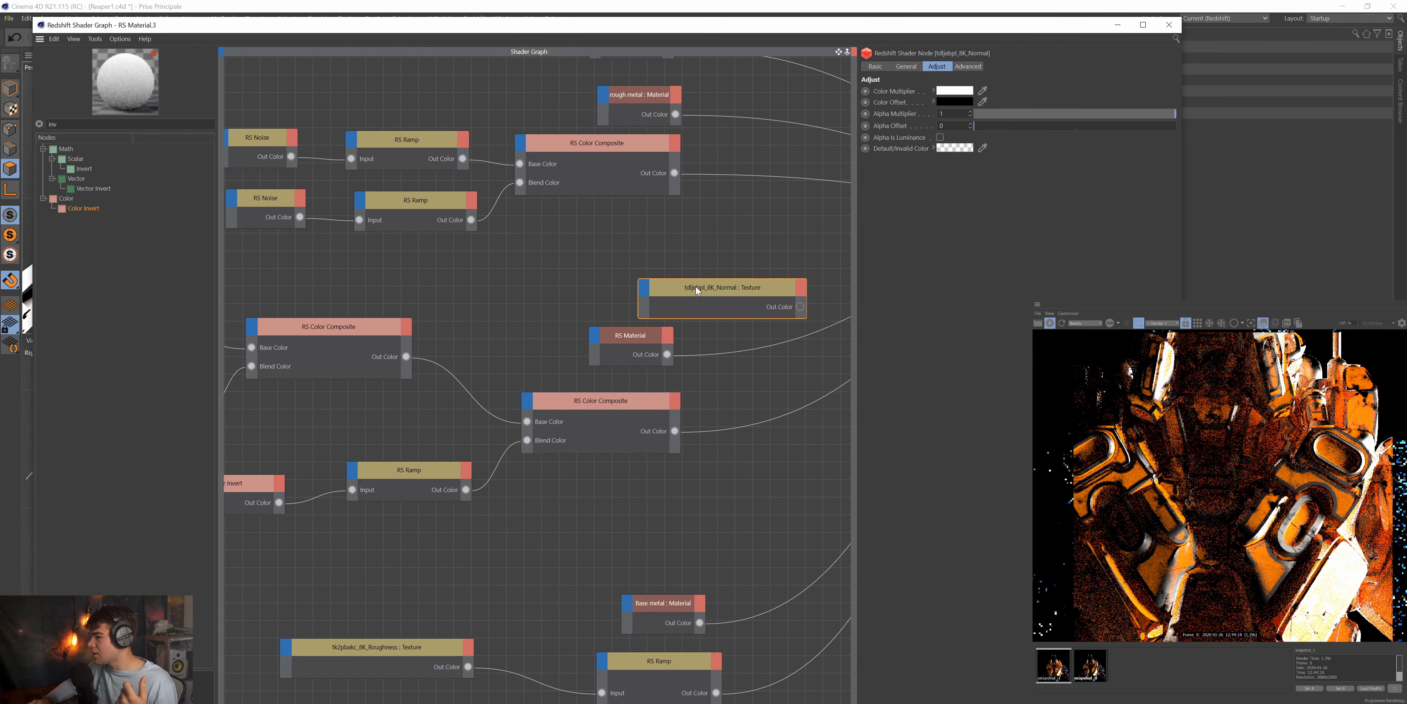
left_click_drag(698, 290, 599, 280)
Wire the orange paint RS Material directly to the output to isolate it in the render.
left_click(614, 328)
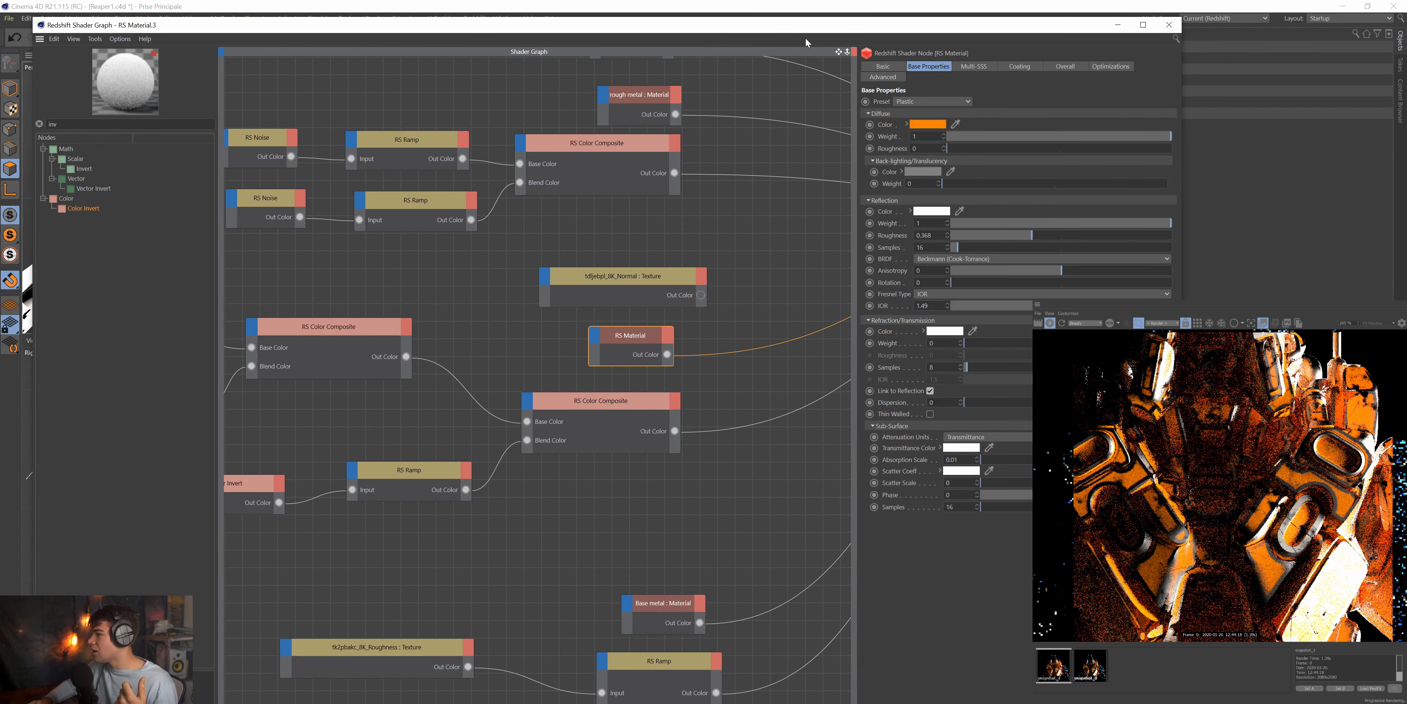
middle_click_drag(671, 351, 508, 351)
key("ctrl+z")
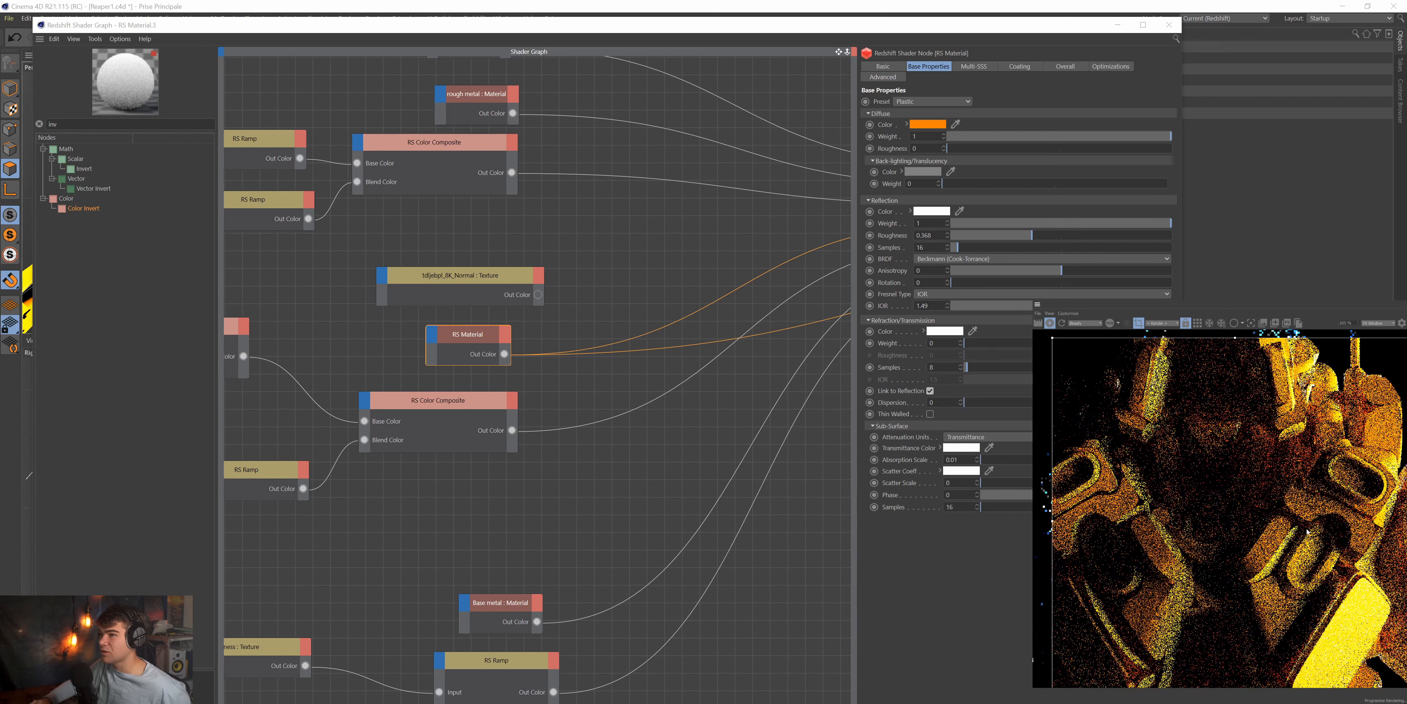
Search the node library for "bump" and add a Bump Map node beside the normal texture.
left_click_drag(464, 281, 395, 272)
double_click(54, 124)
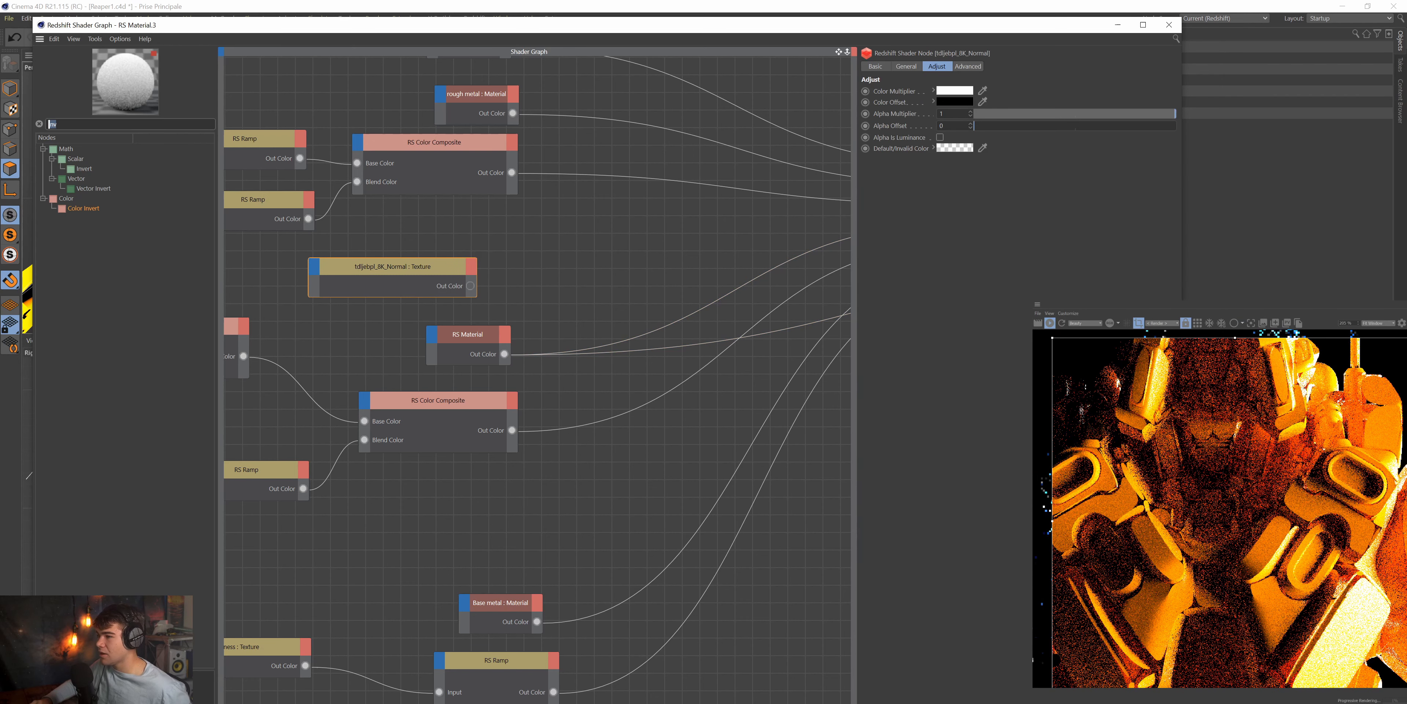
type("bump")
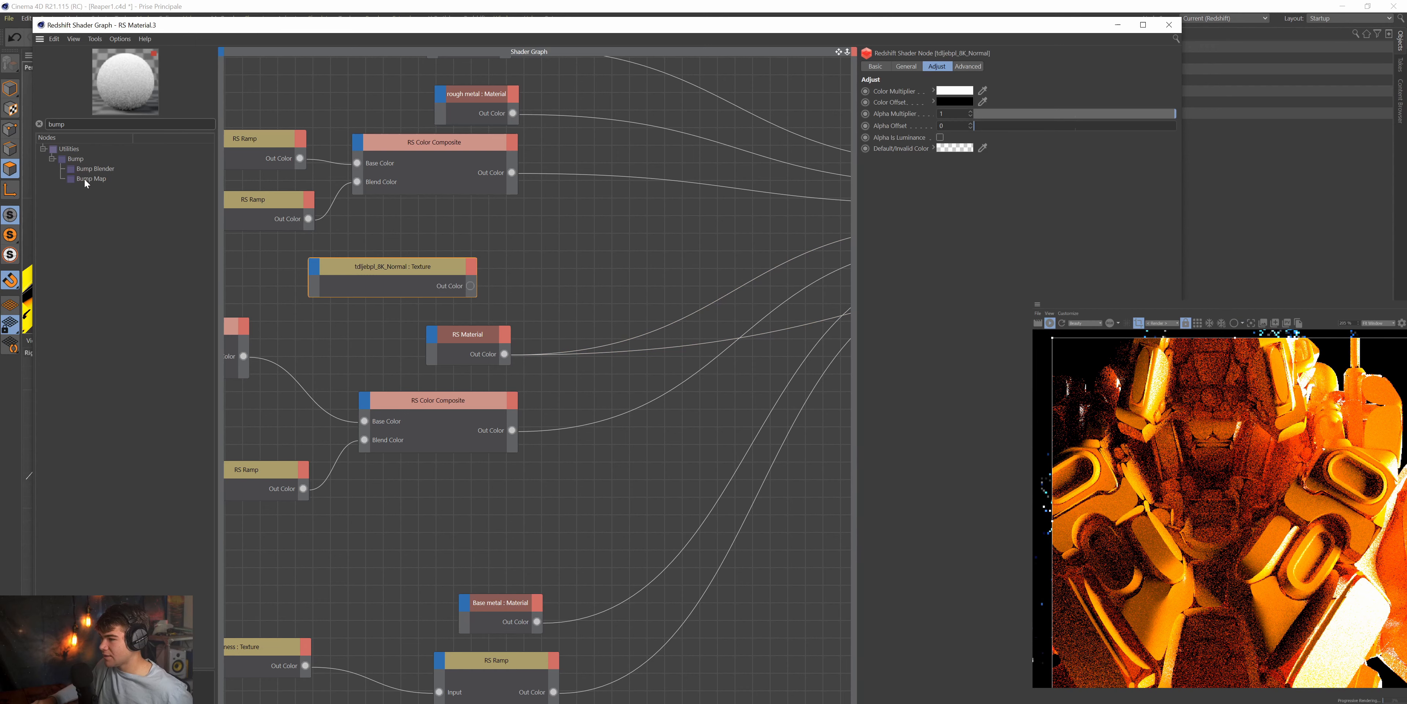
left_click_drag(537, 262, 529, 260)
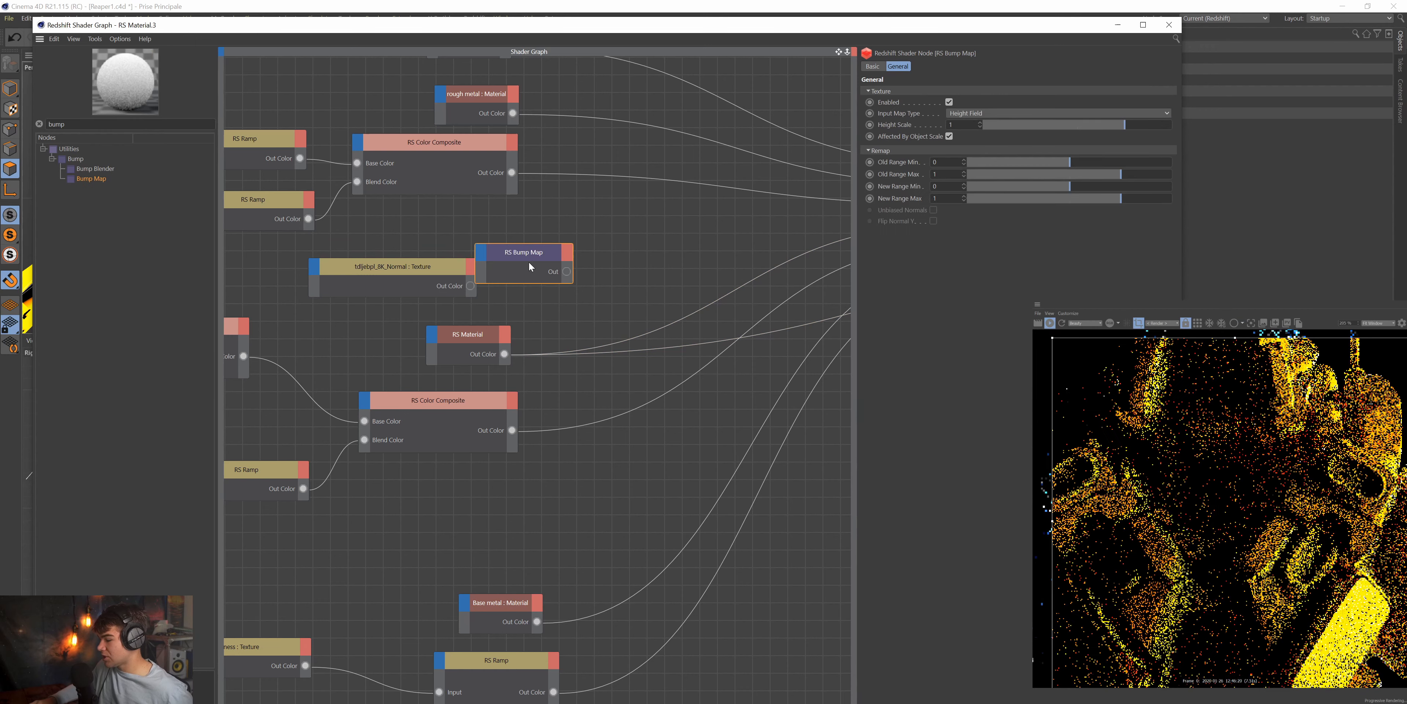
left_click(847, 52)
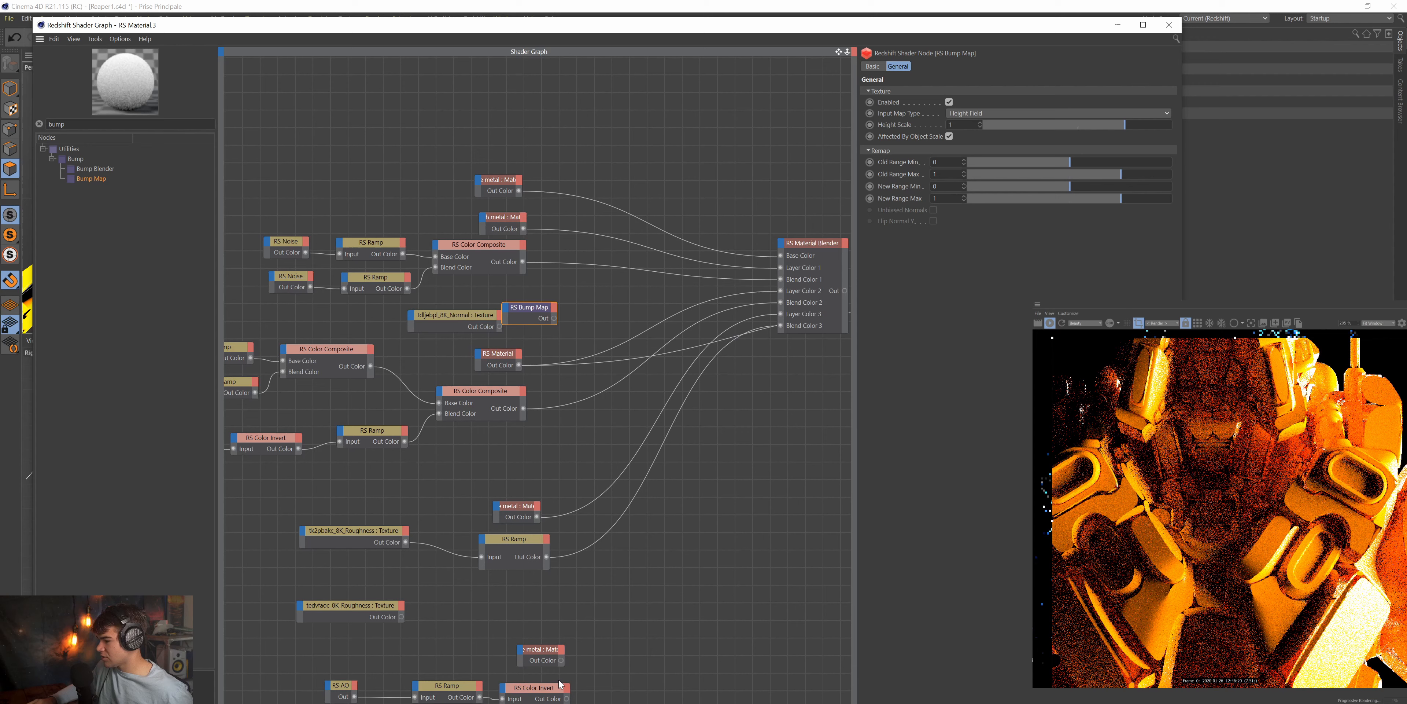
left_click(545, 659)
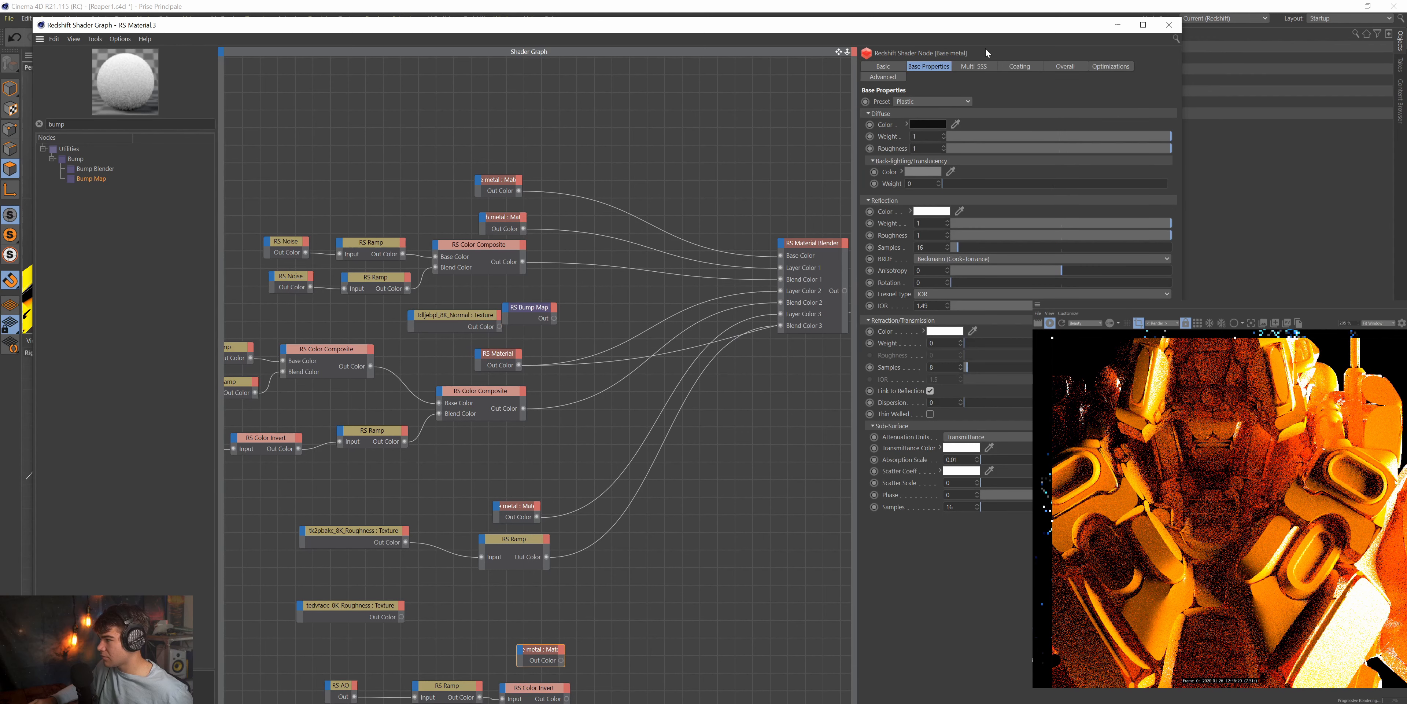
left_click(891, 67)
left_click(551, 642)
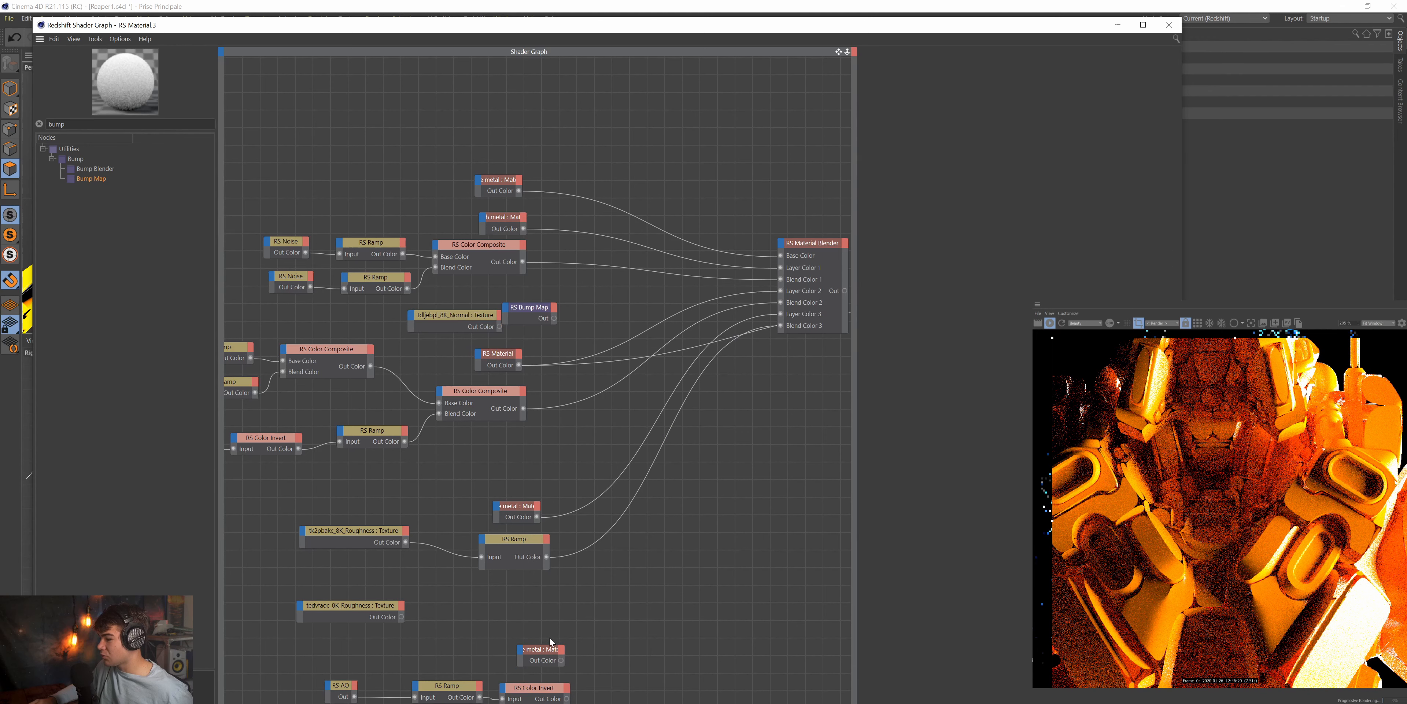
Connect the normal texture's Out Color to the Bump Map node's Input.
left_click_drag(847, 53, 516, 171)
left_click_drag(373, 247, 309, 243)
left_click_drag(462, 243, 475, 241)
left_click(528, 264)
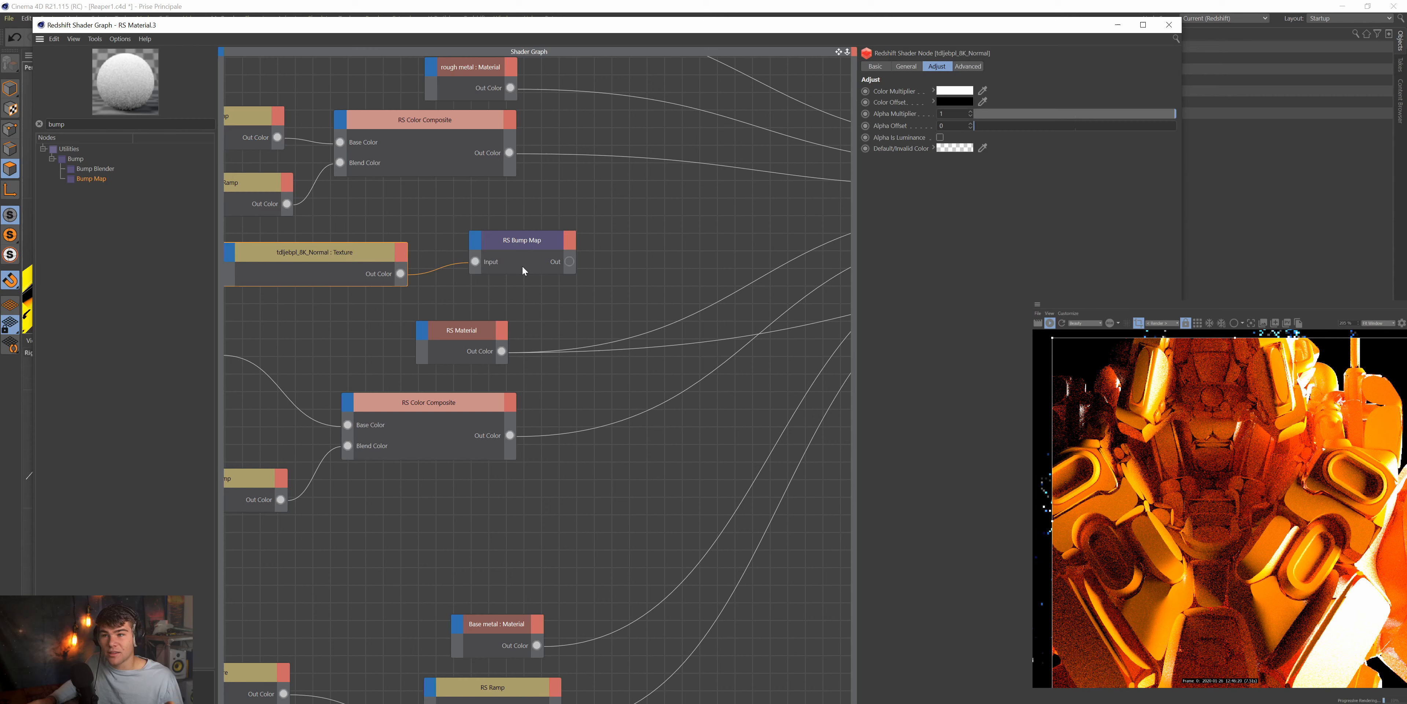
Bring the Bump Map close to the normal texture and move both nodes into the free space below the RS Noise and RS Ramp nodes.
left_click_drag(542, 239, 508, 250)
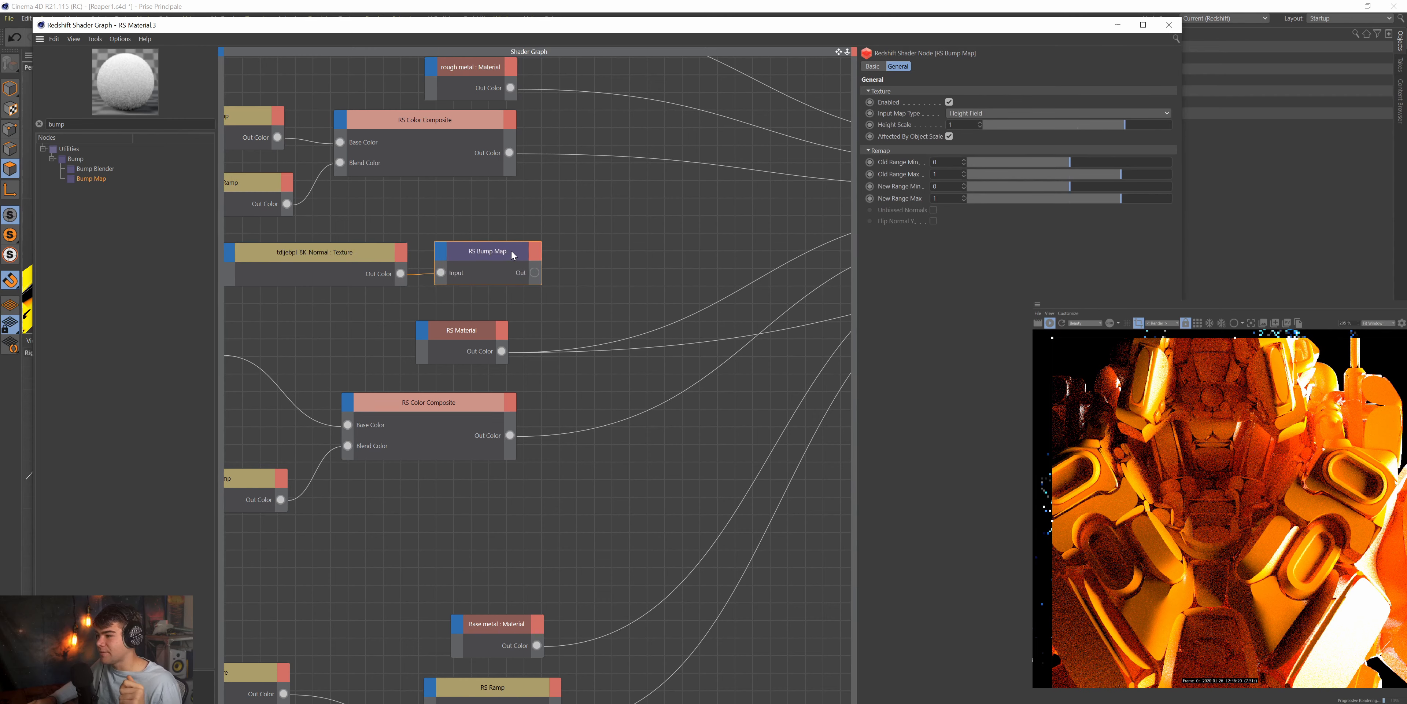
left_click(315, 252, "shift")
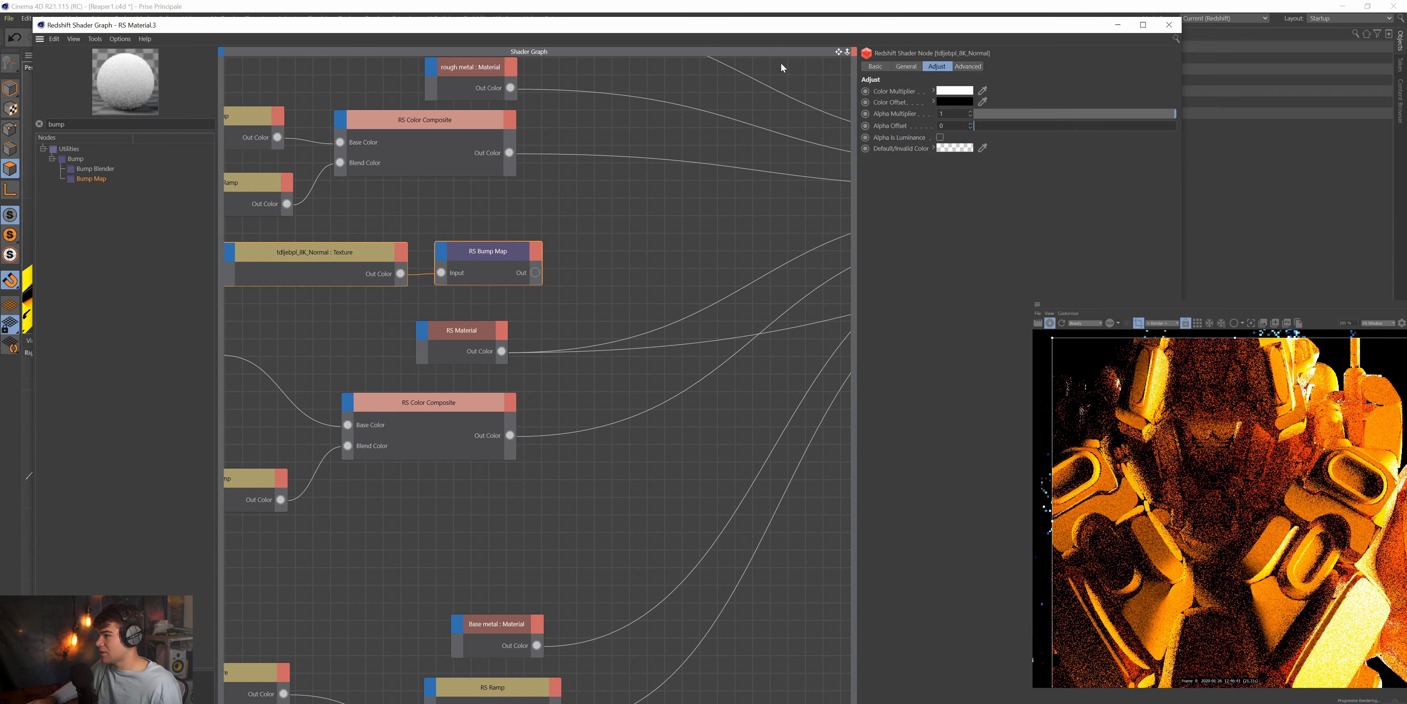
left_click(839, 52)
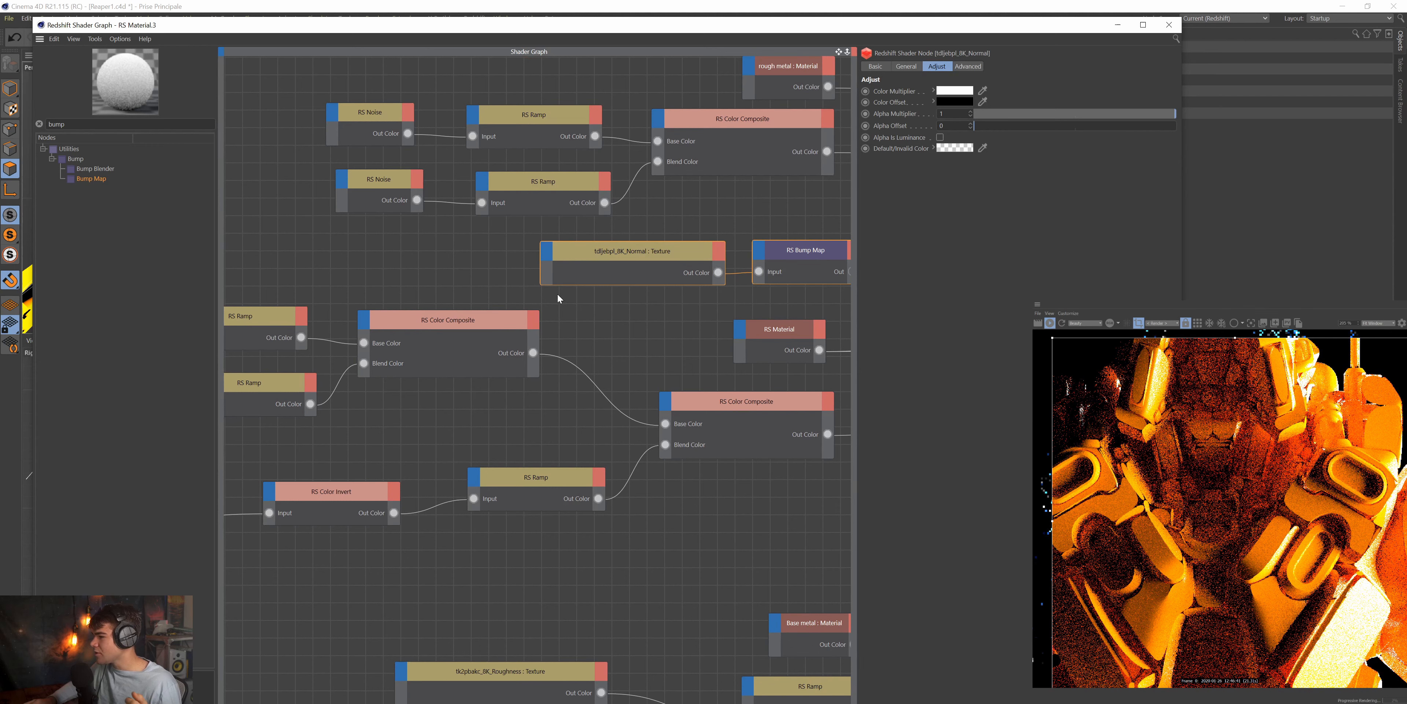
left_click_drag(654, 254, 485, 246)
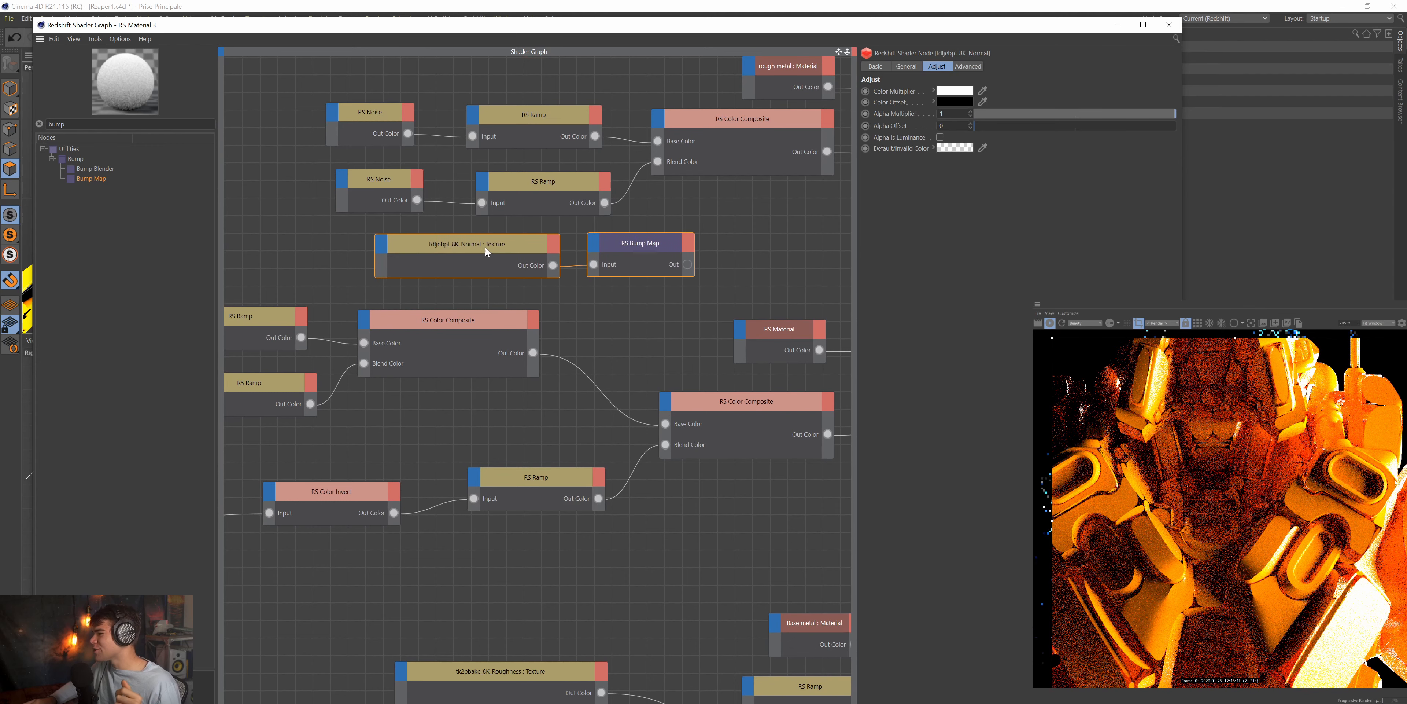
left_click(616, 301)
left_click_drag(685, 265, 740, 330)
key("Escape")
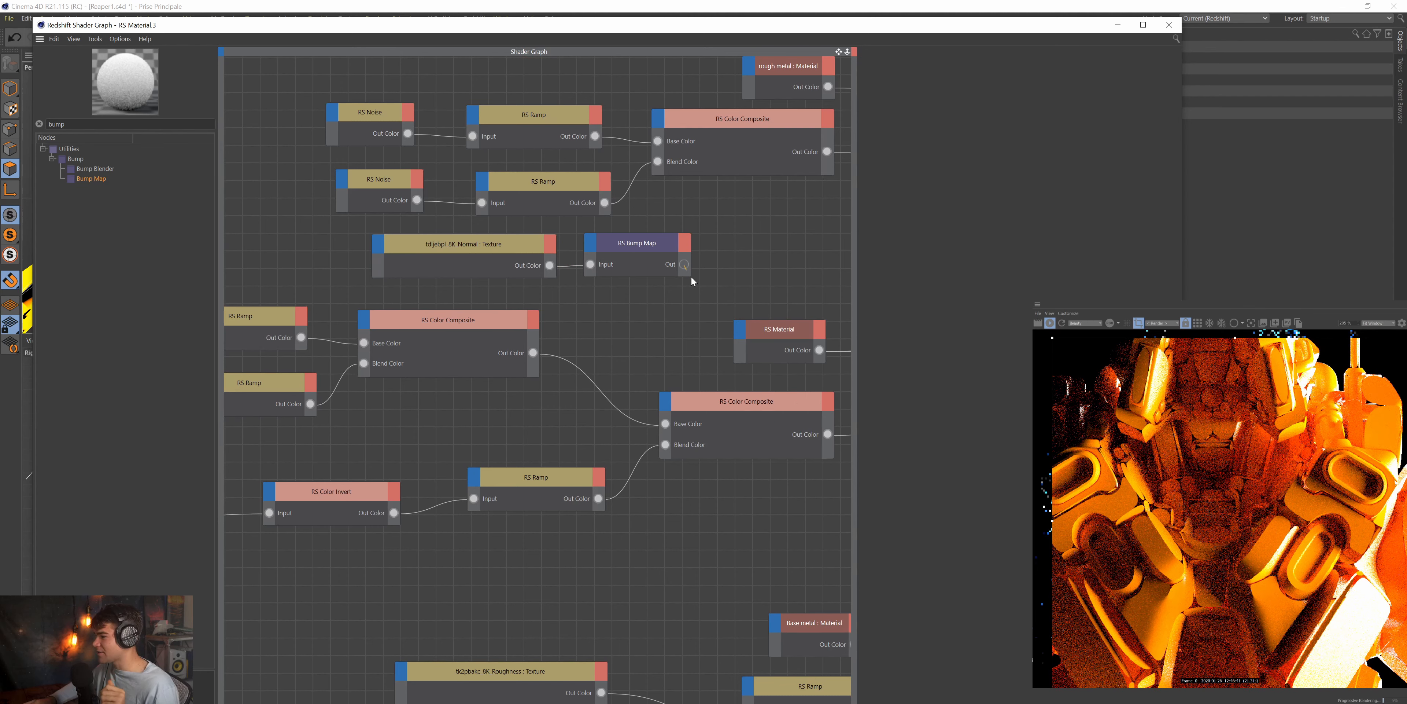
Set the Bump Map node's Input Map Type to Tangent-Space Normal.
left_click(466, 249)
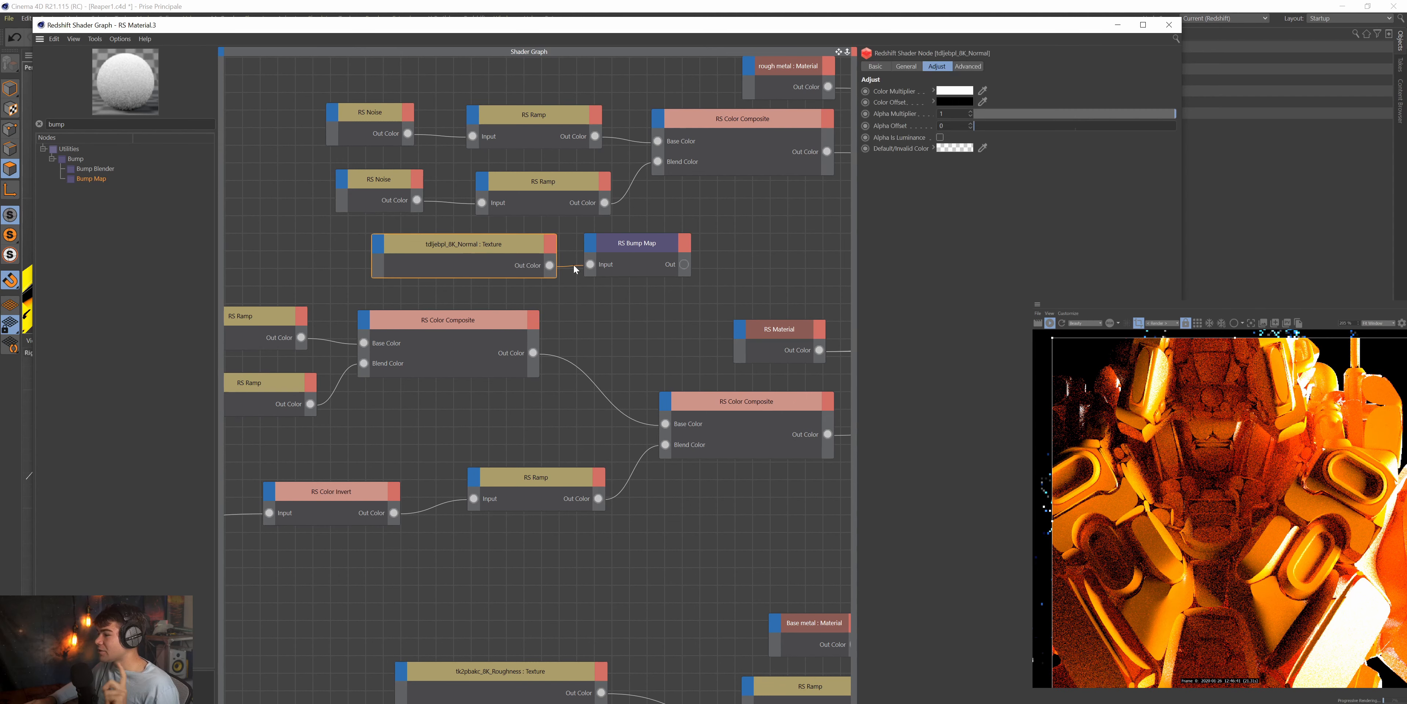
left_click(612, 261)
left_click(1032, 115)
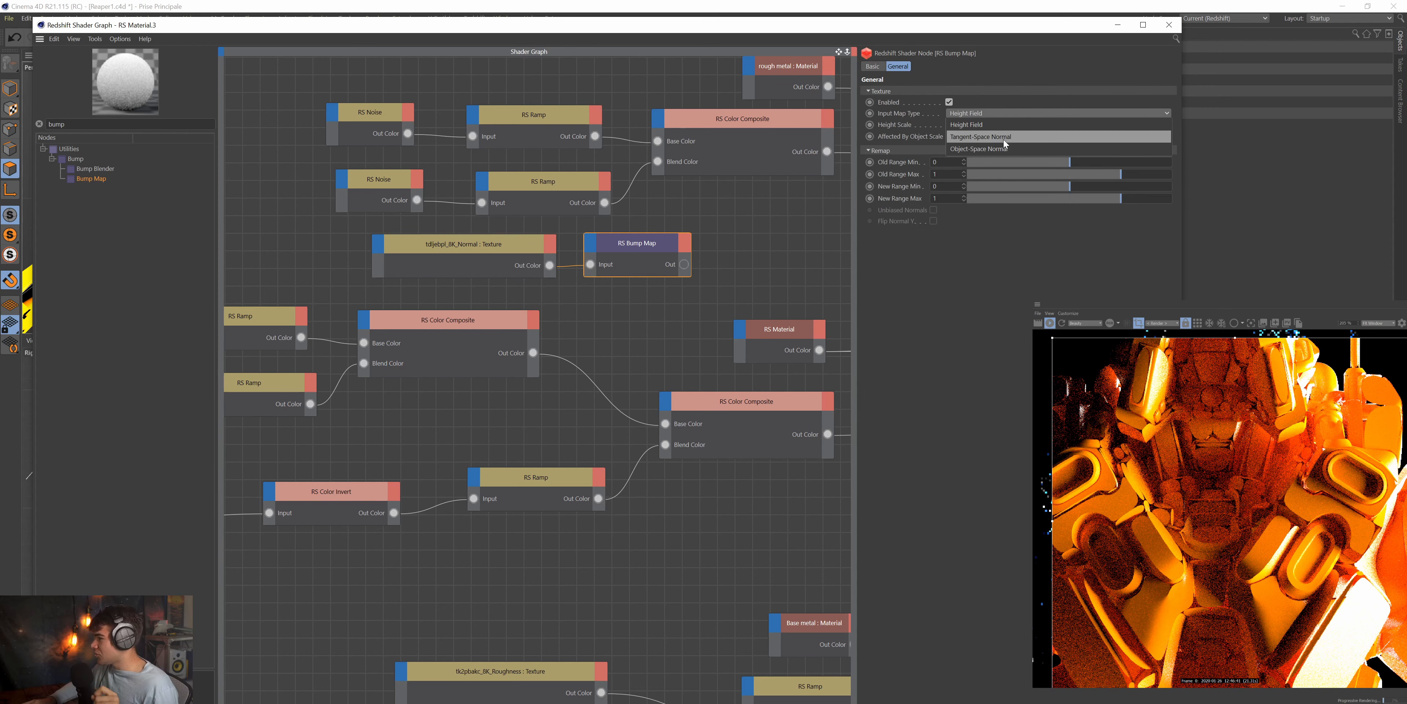
left_click(980, 137)
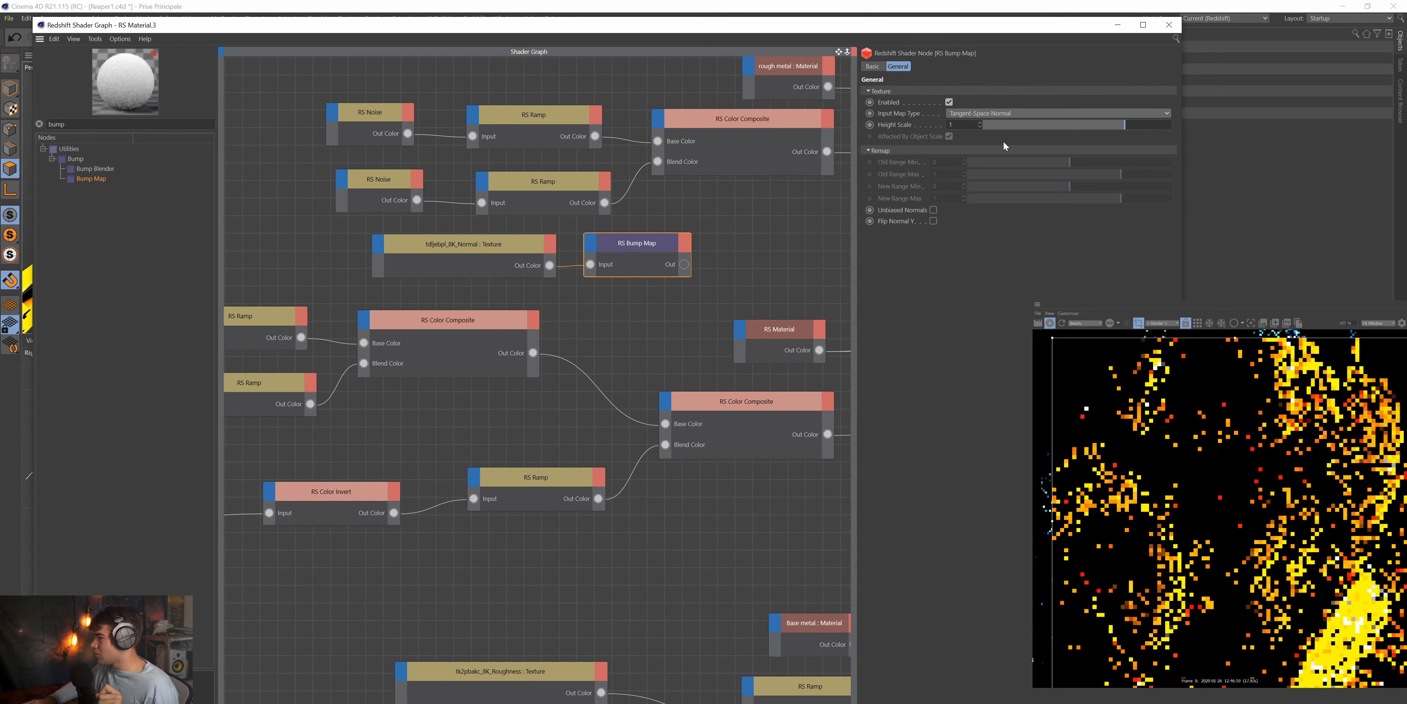
Connect the Bump Map's output to the orange paint RS Material's Overall Bump Input.
left_click_drag(684, 264, 738, 327)
mouse_move(793, 335)
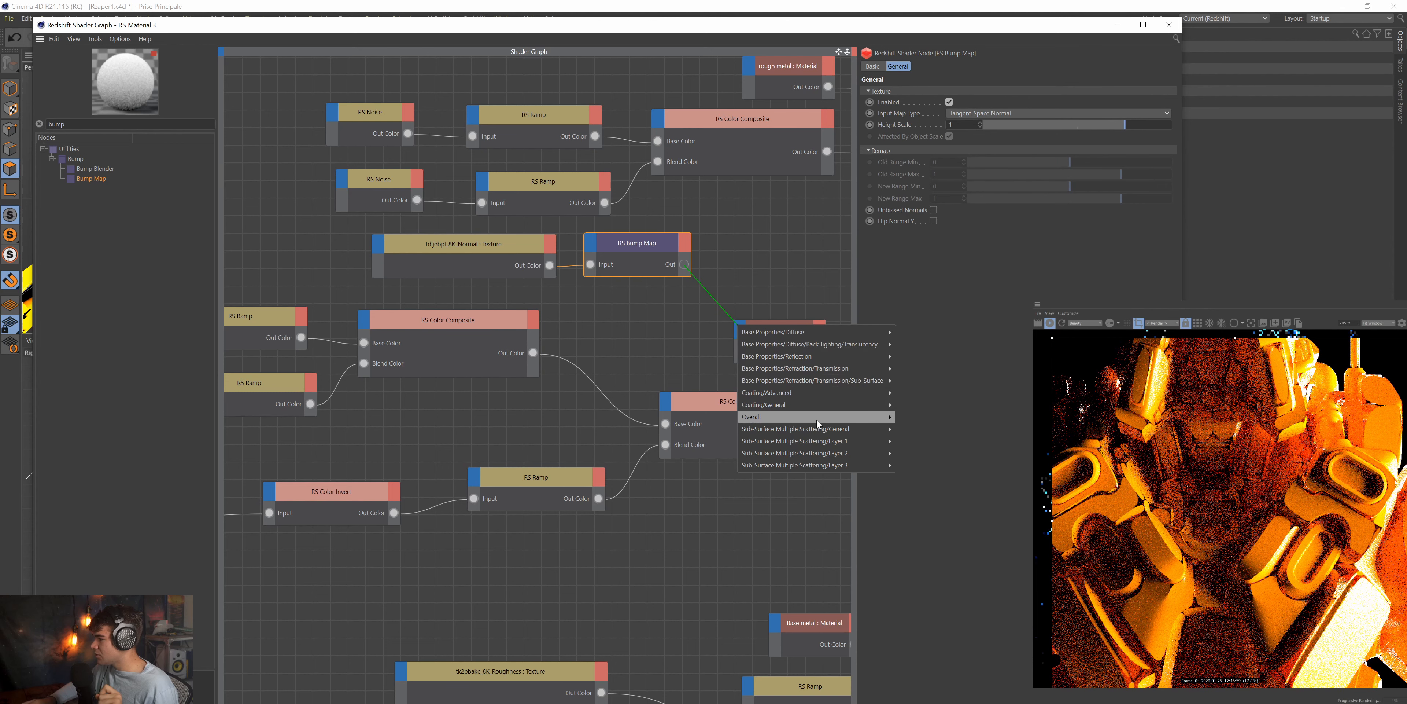
mouse_move(890, 419)
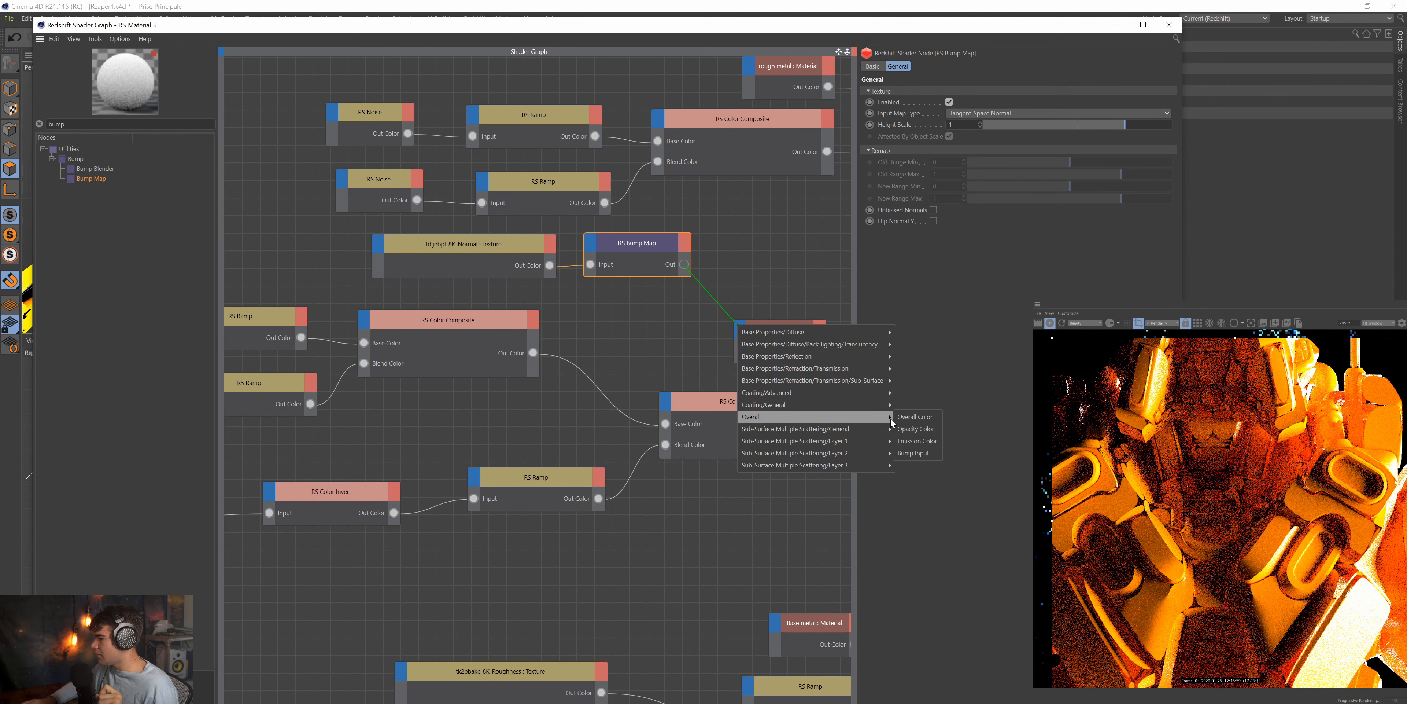
left_click(912, 453)
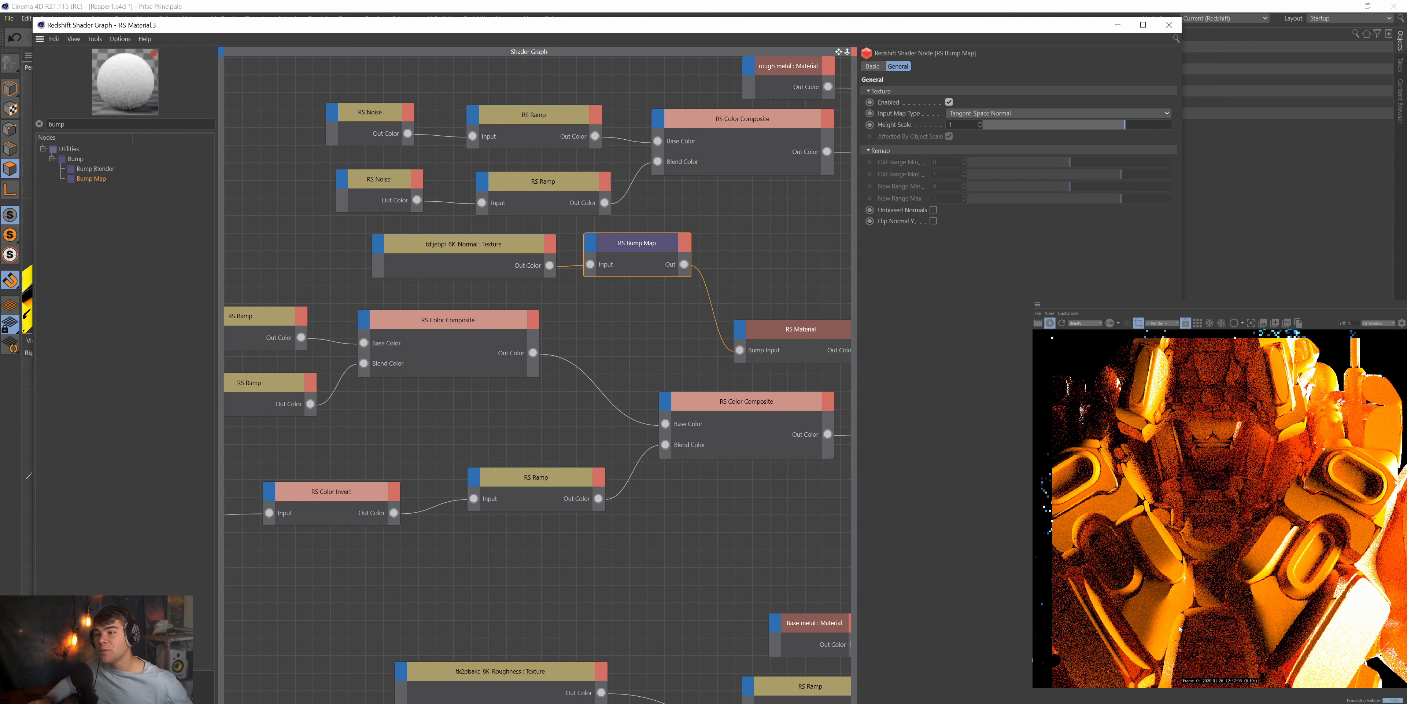
Examine the normal map's surface detail on the robot's orange armour panels in the render, both close up and from a distance.
scroll(1180, 628, "down", 4)
scroll(1180, 628, "down", 5)
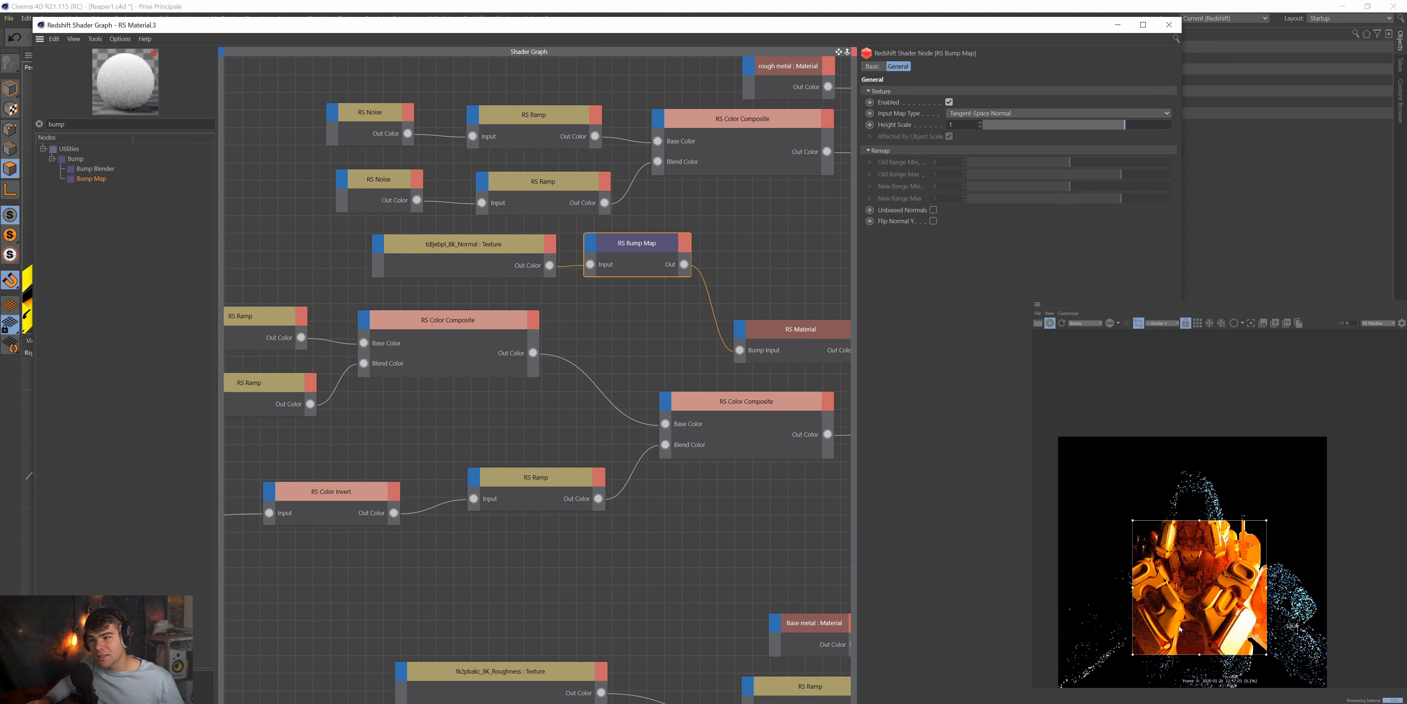
scroll(1182, 644, "up", 4)
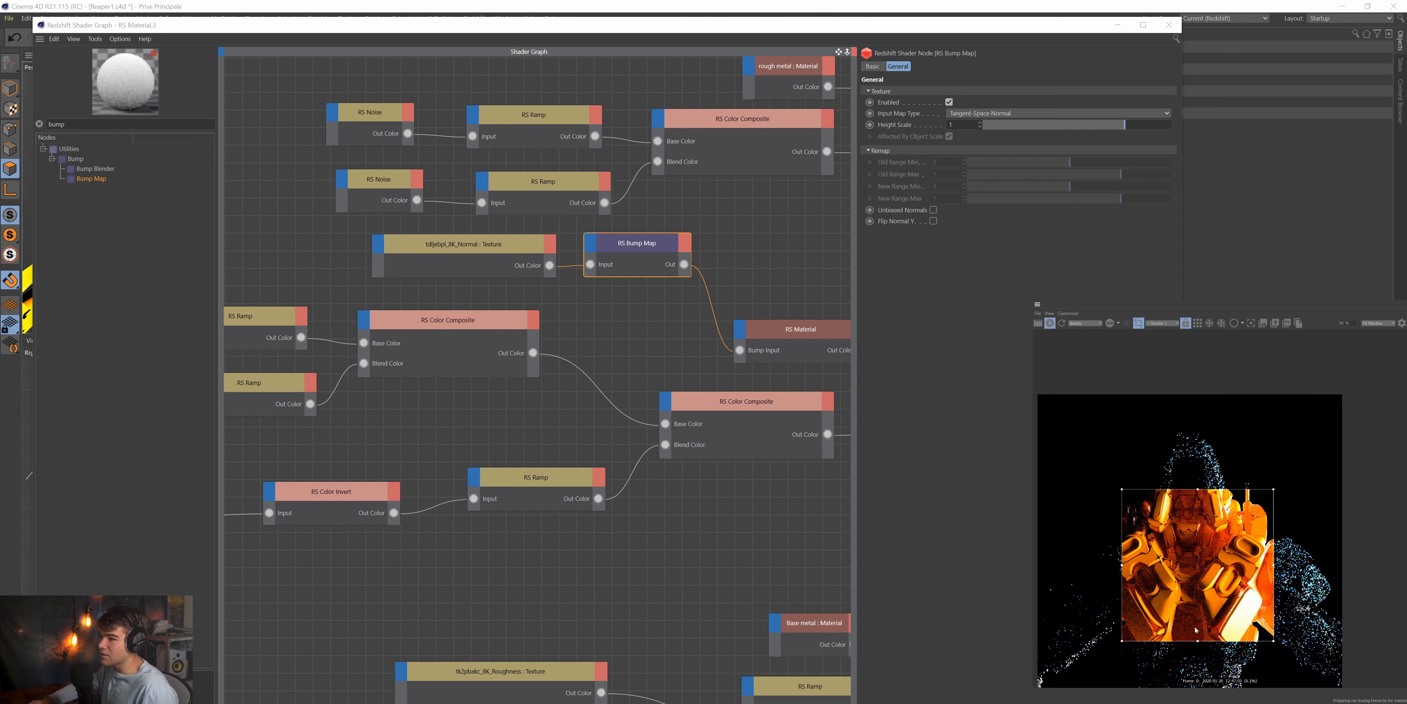
scroll(1153, 607, "up", 1)
scroll(1154, 607, "up", 3)
scroll(1210, 560, "up", 6)
scroll(1210, 535, "up", 2)
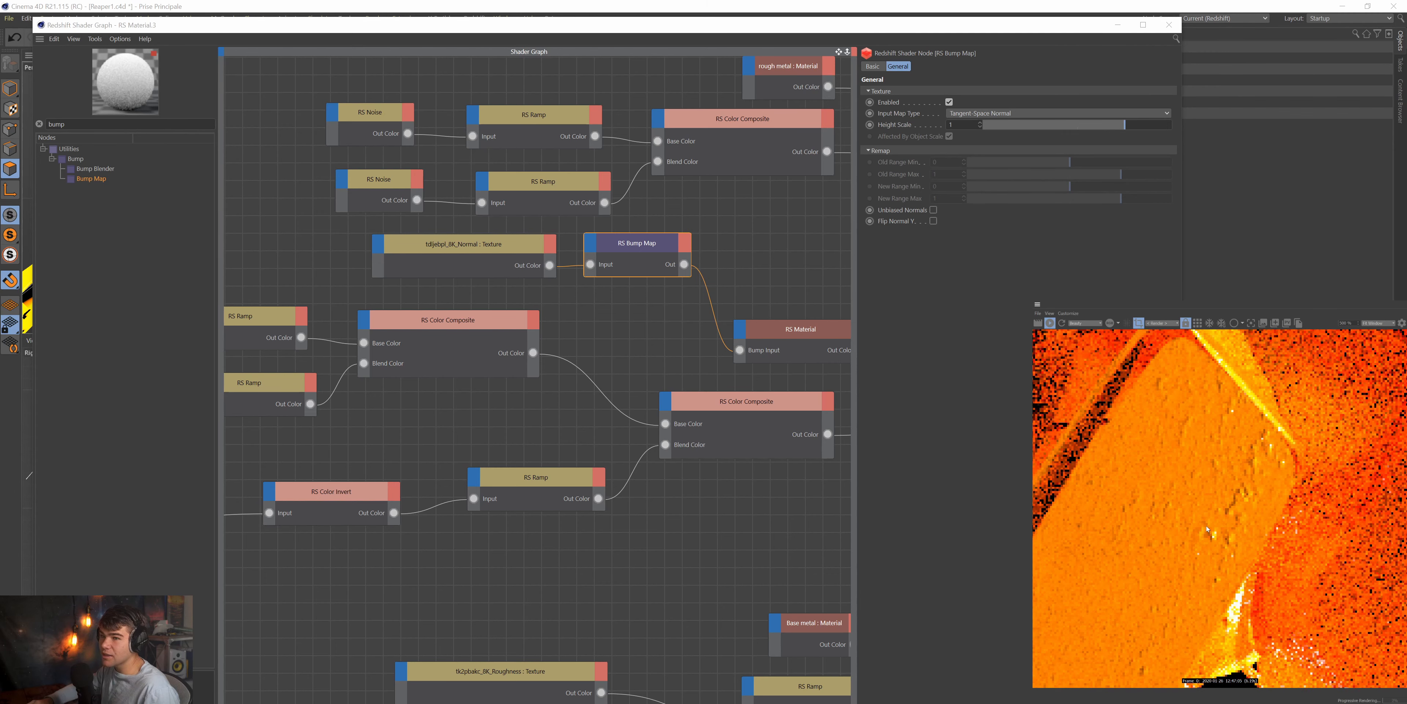
scroll(1121, 578, "down", 10)
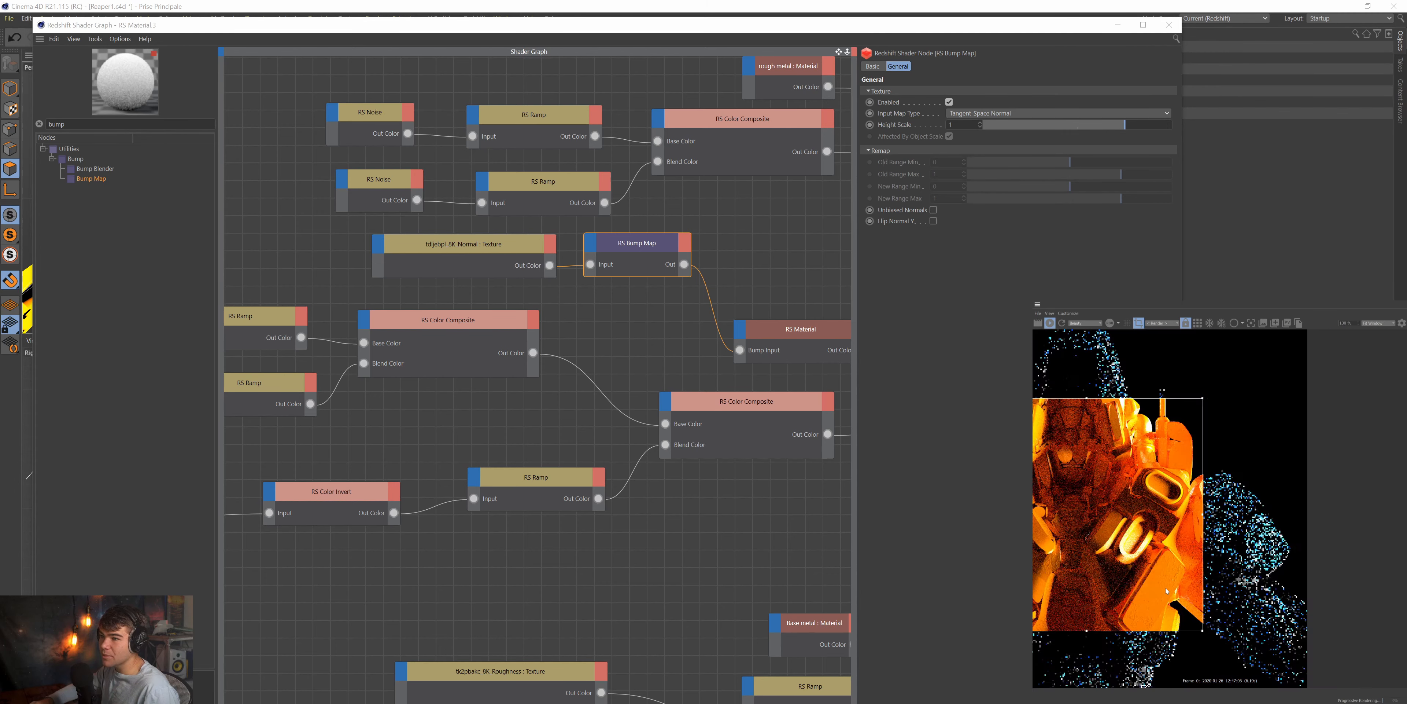
scroll(1084, 555, "up", 7)
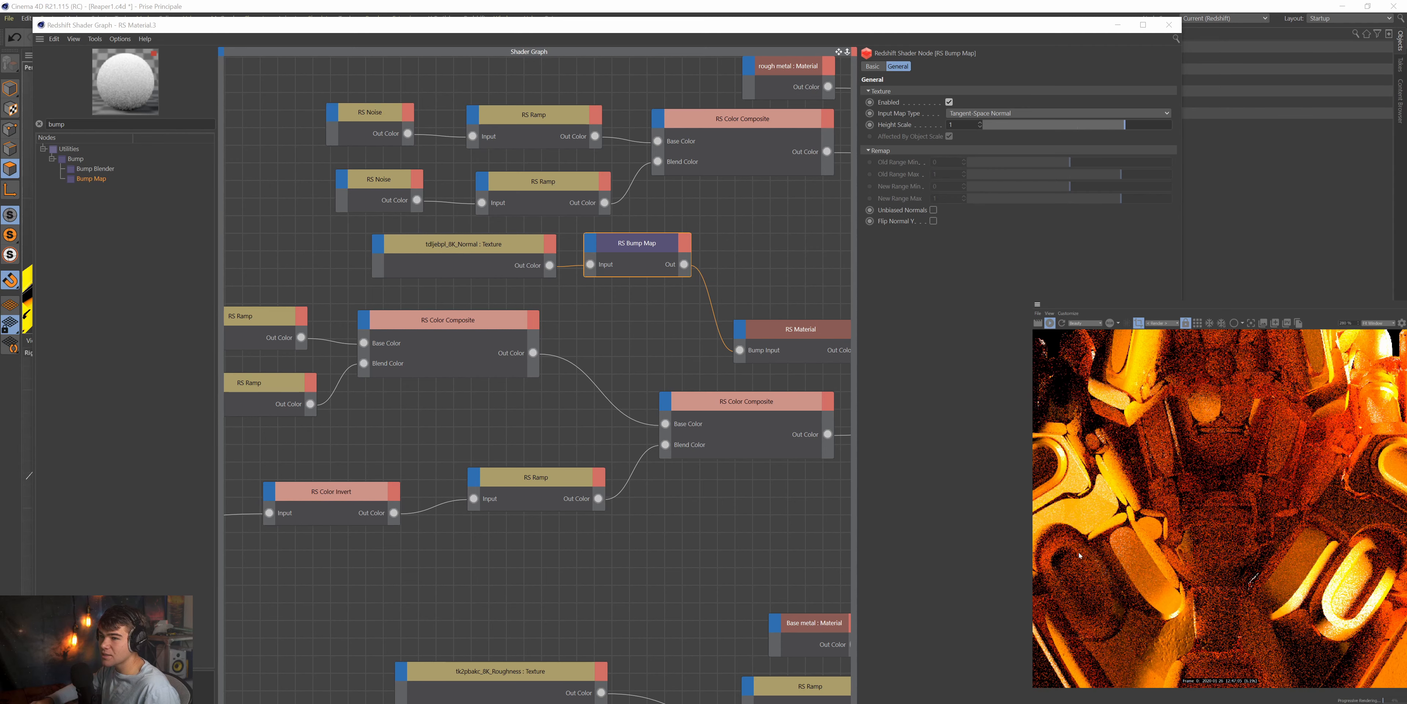
scroll(1110, 480, "down", 6)
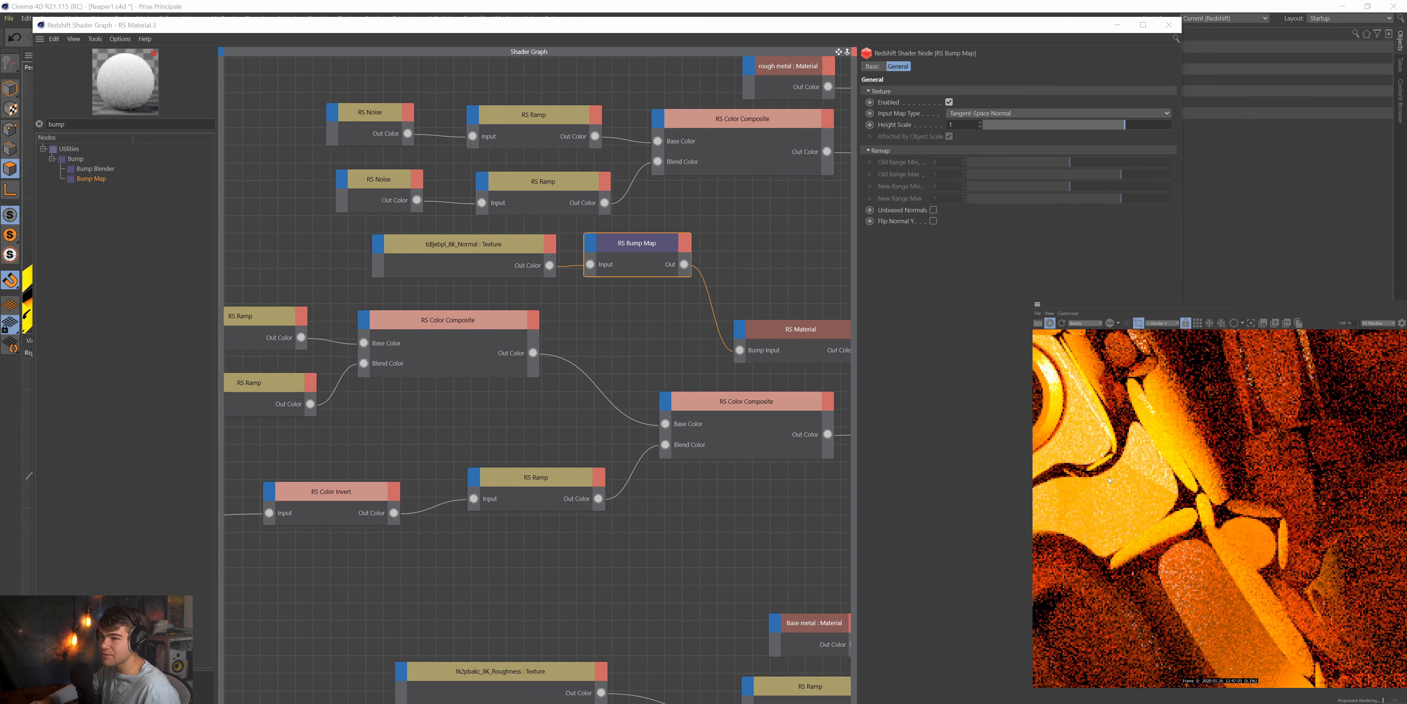
scroll(1223, 540, "up", 7)
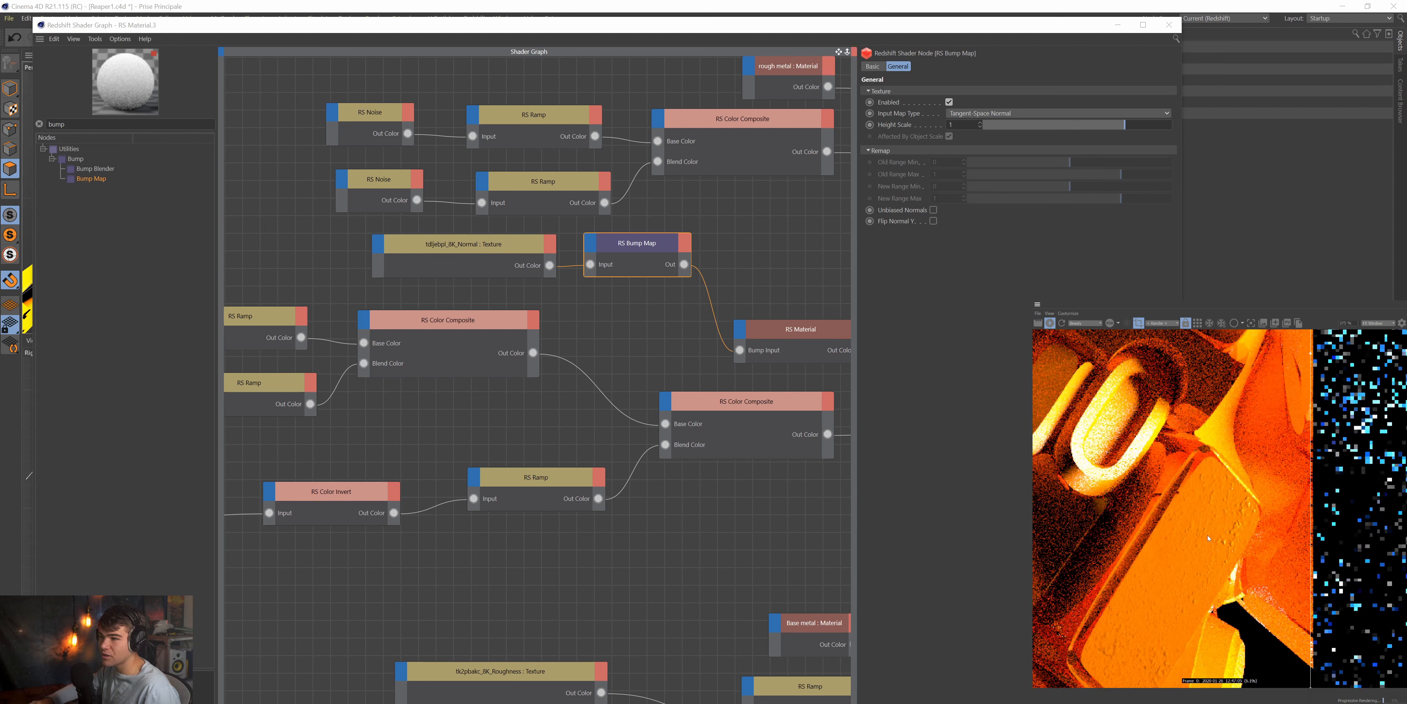
scroll(1222, 540, "down", 8)
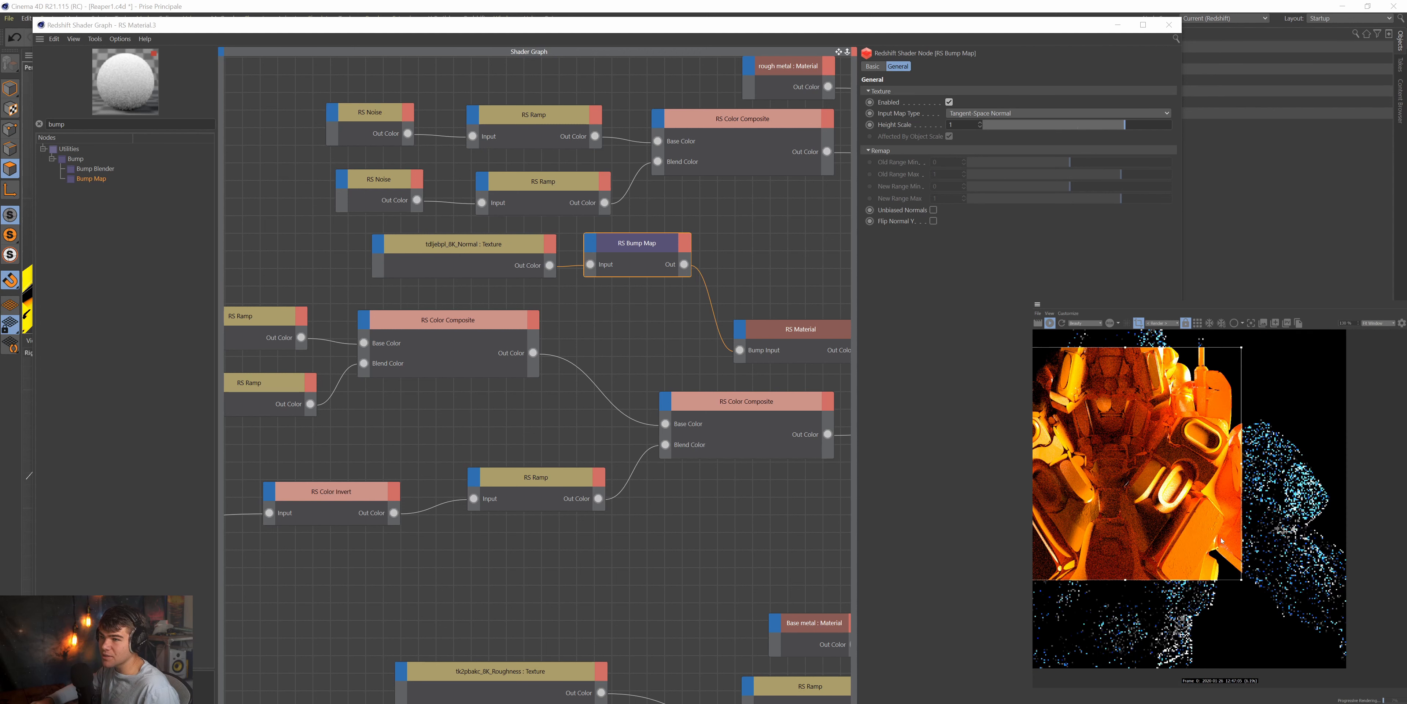
scroll(1072, 473, "up", 3)
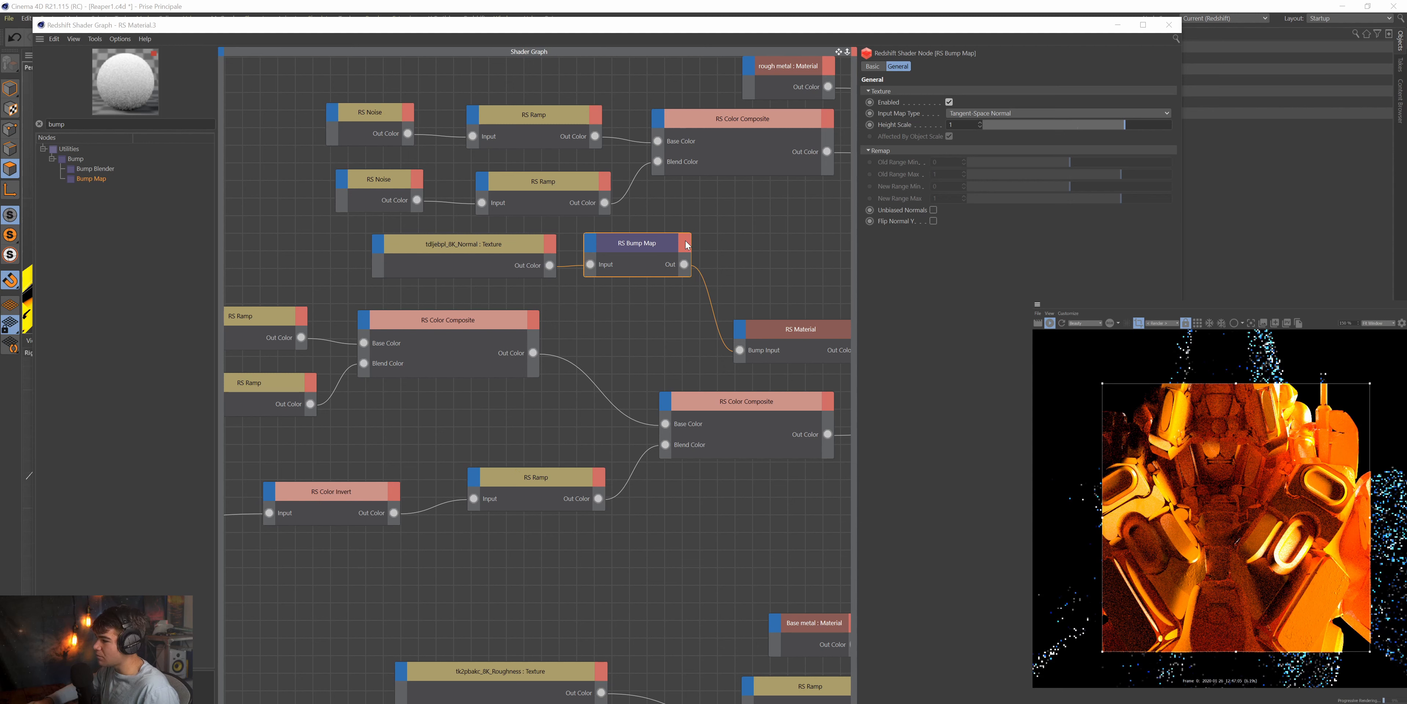
Set the normal texture's UV remap scale to 2 in both directions and inspect the armour panels in the render.
left_click(511, 236)
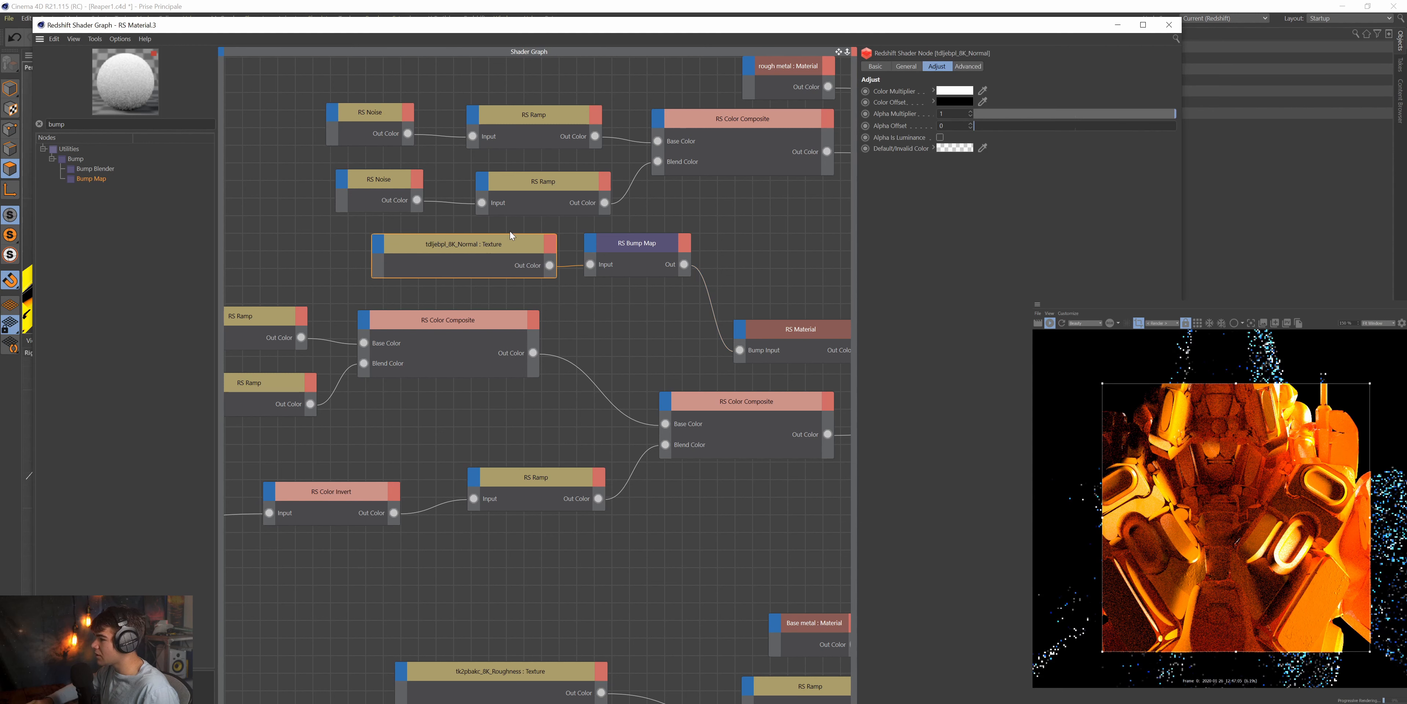
left_click(905, 66)
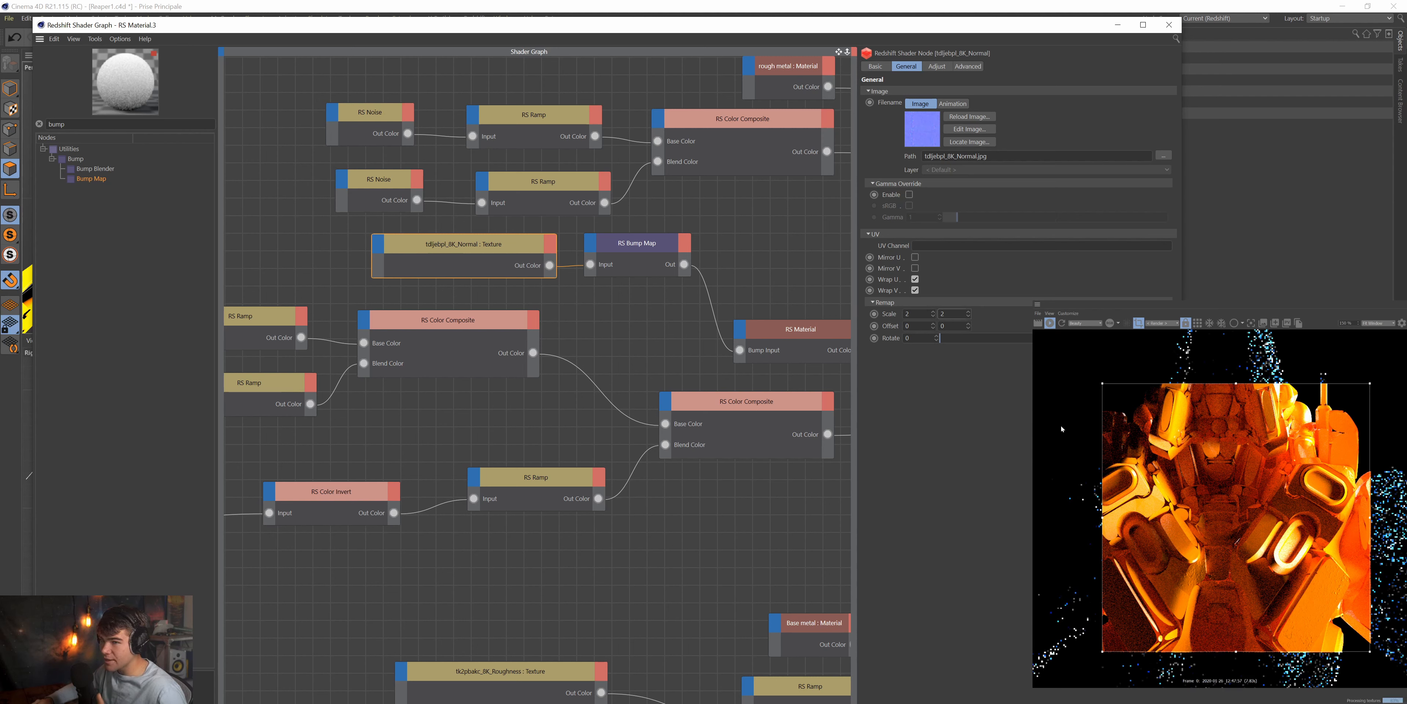
scroll(1274, 525, "down", 3)
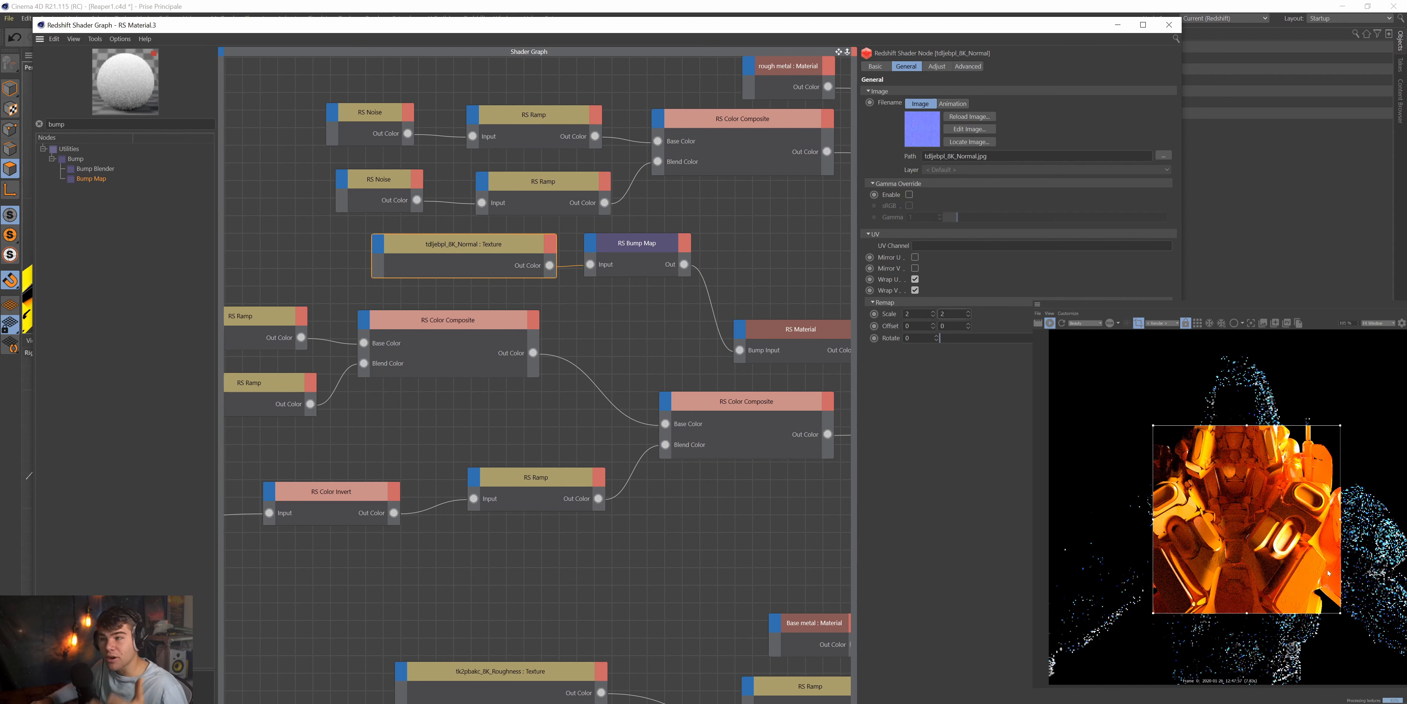
scroll(1329, 572, "up", 8)
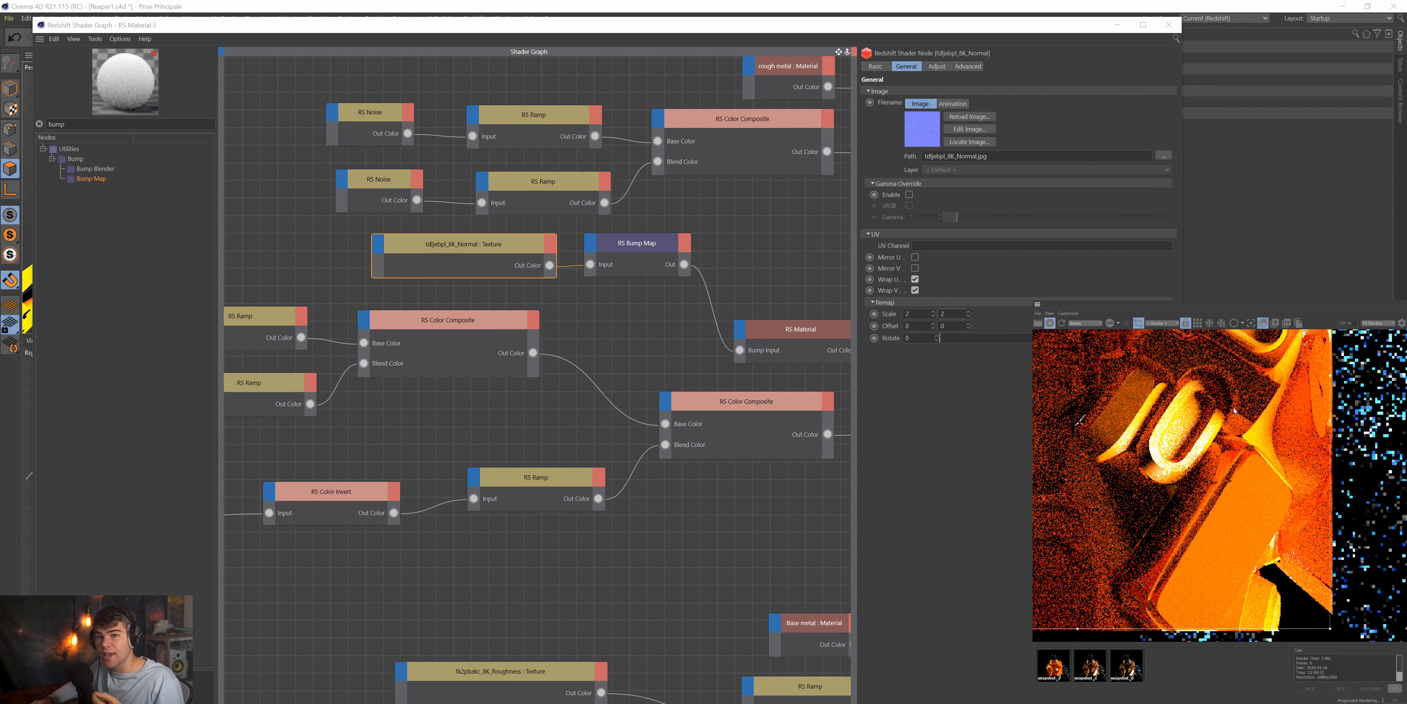
Examine the finer bump detail on the robot's chest and orange armour panels in the render, from full view to close-up.
scroll(1232, 538, "down", 3)
scroll(1232, 538, "down", 3)
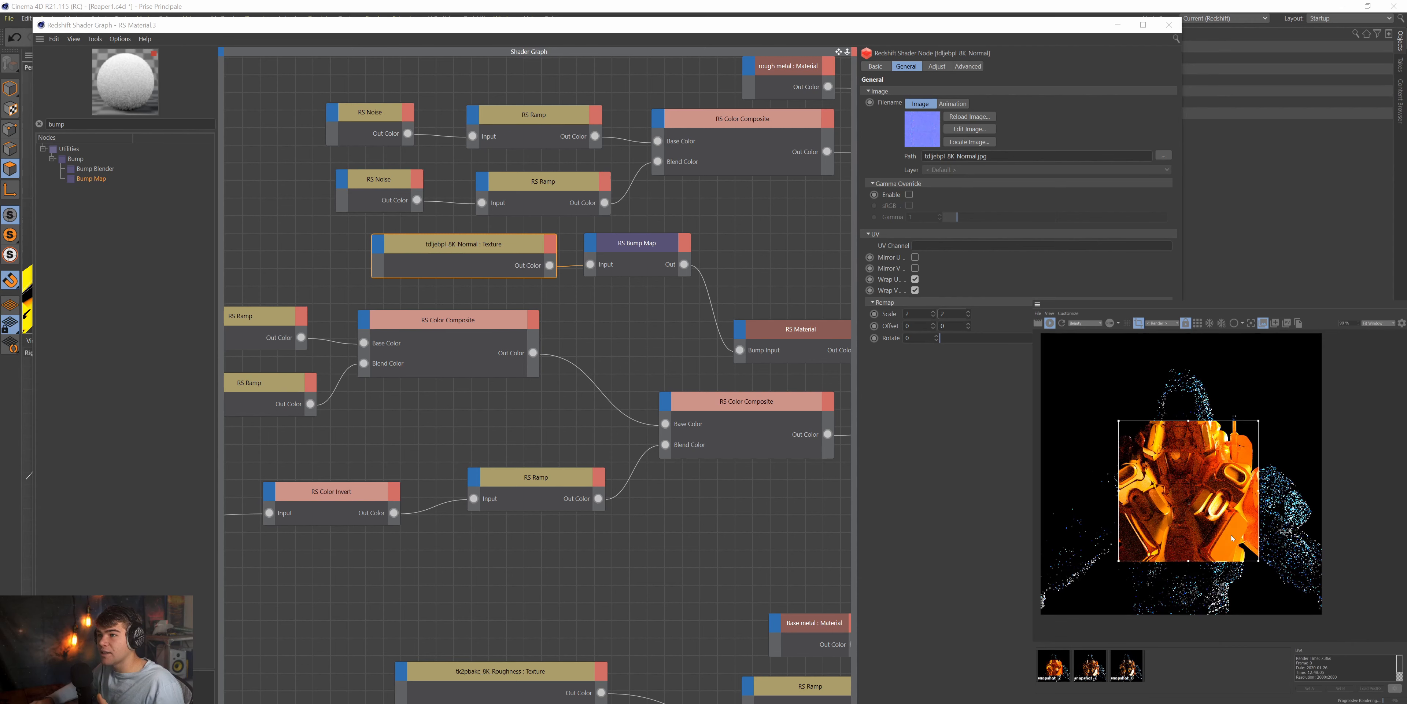
scroll(1232, 538, "up", 10)
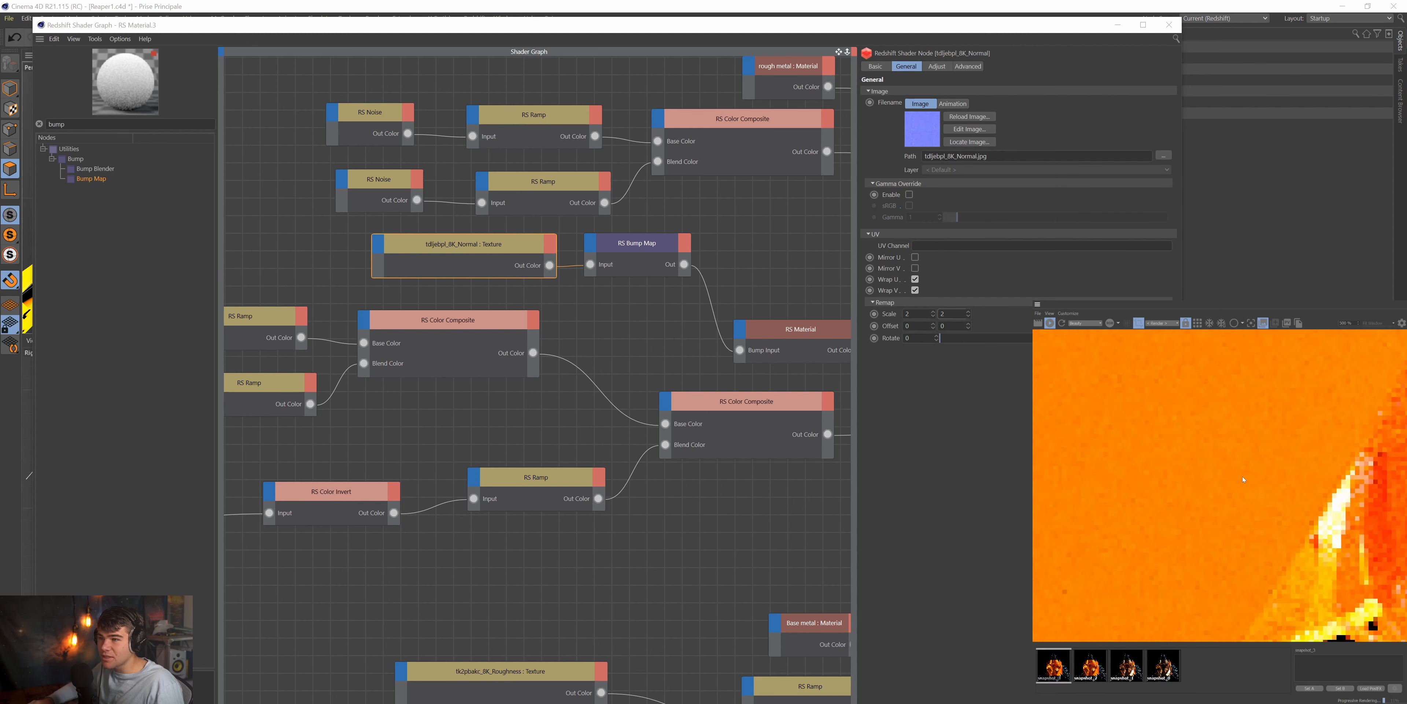
scroll(1148, 479, "down", 10)
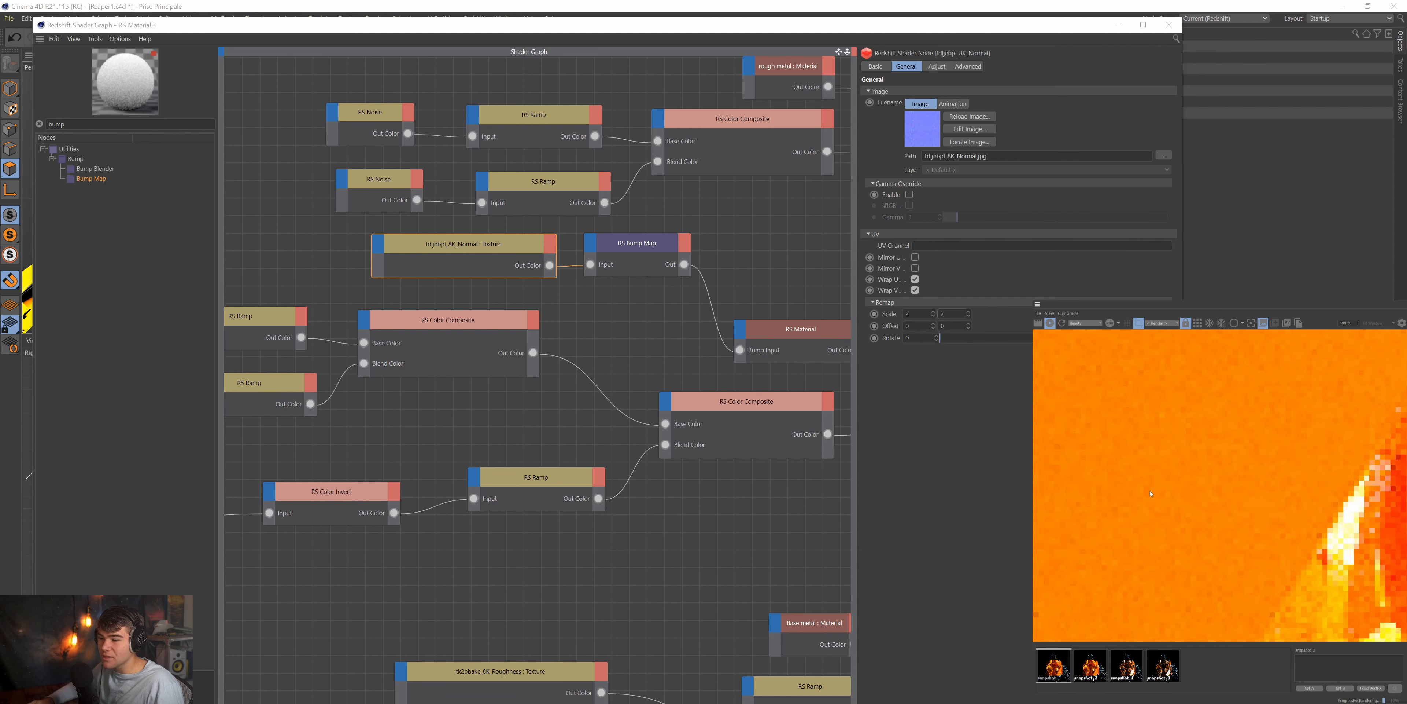
scroll(1183, 488, "up", 8)
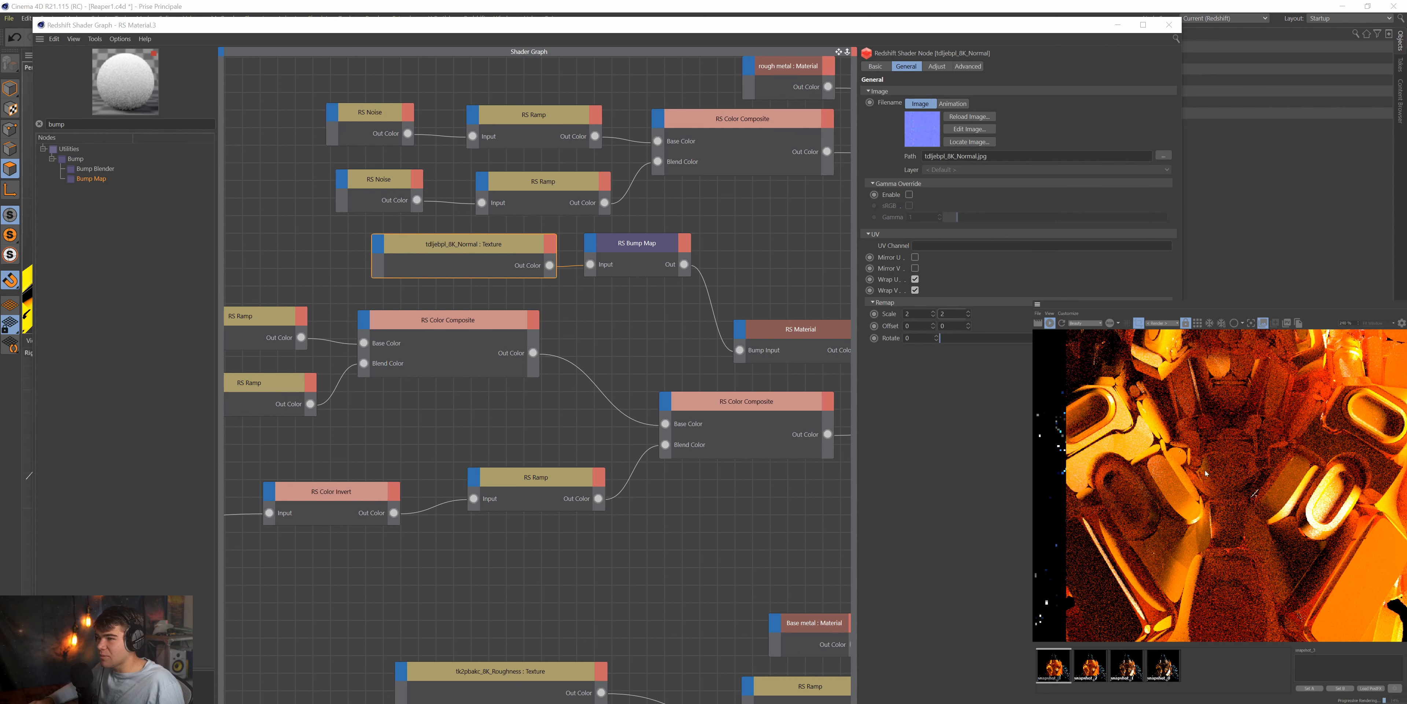
scroll(1205, 473, "down", 2)
Connect the Base metal material's Out Color to Layer Color 4 of the RS Material Blender.
left_click_drag(847, 58, 848, 54)
middle_click_drag(710, 637, 555, 501)
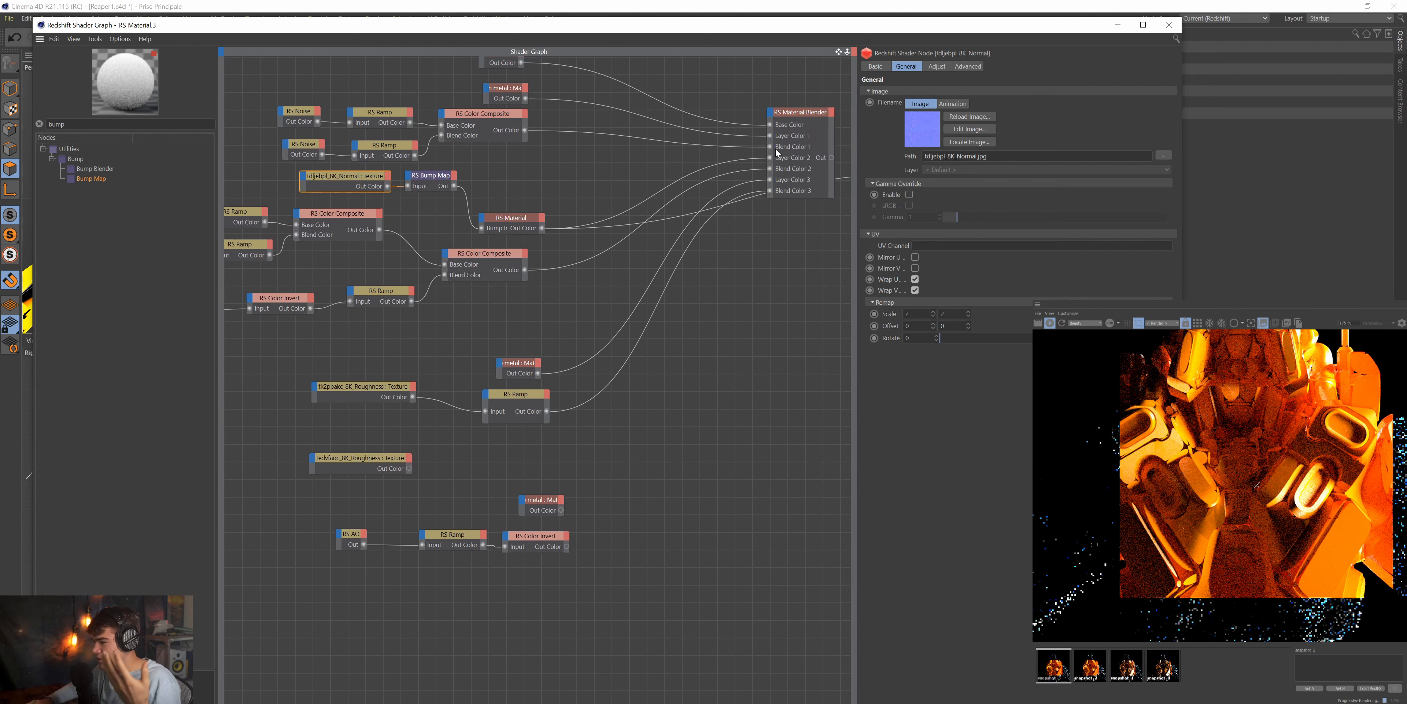
left_click(559, 509)
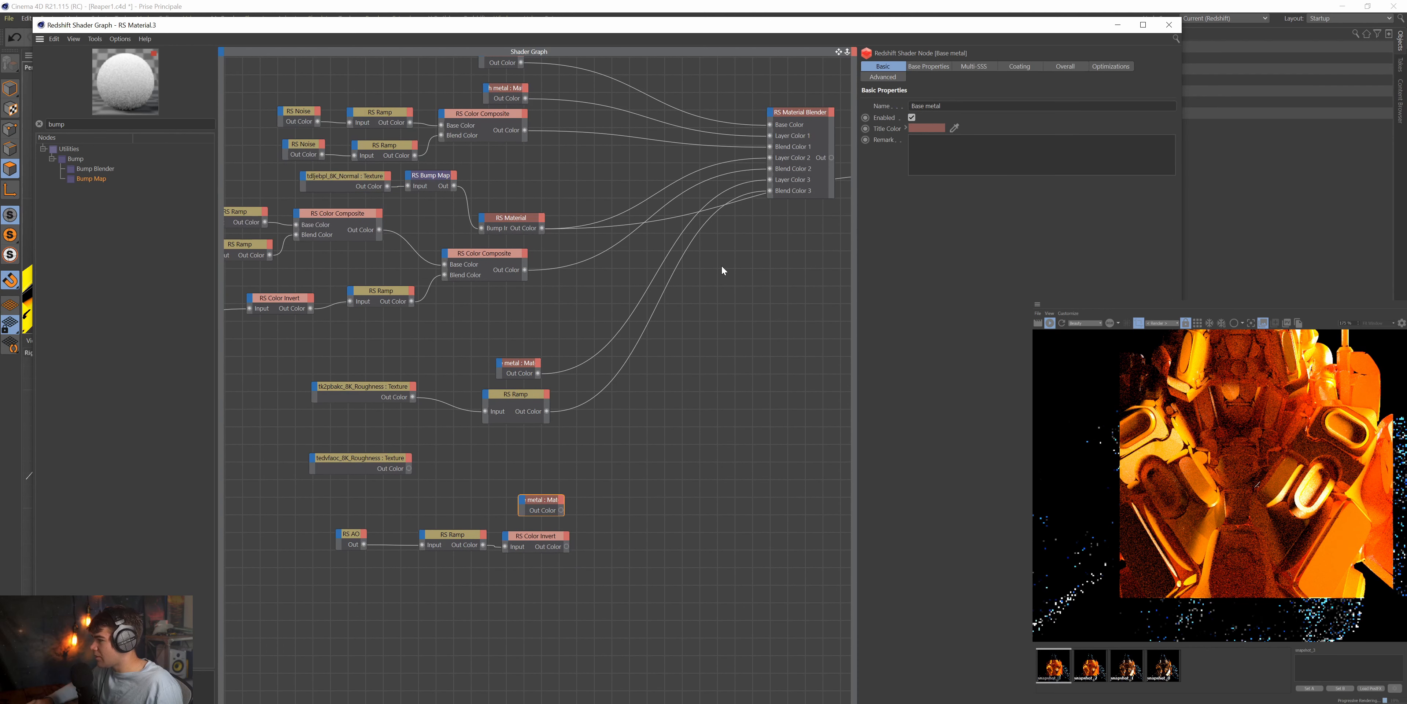
left_click_drag(562, 510, 771, 115)
mouse_move(793, 167)
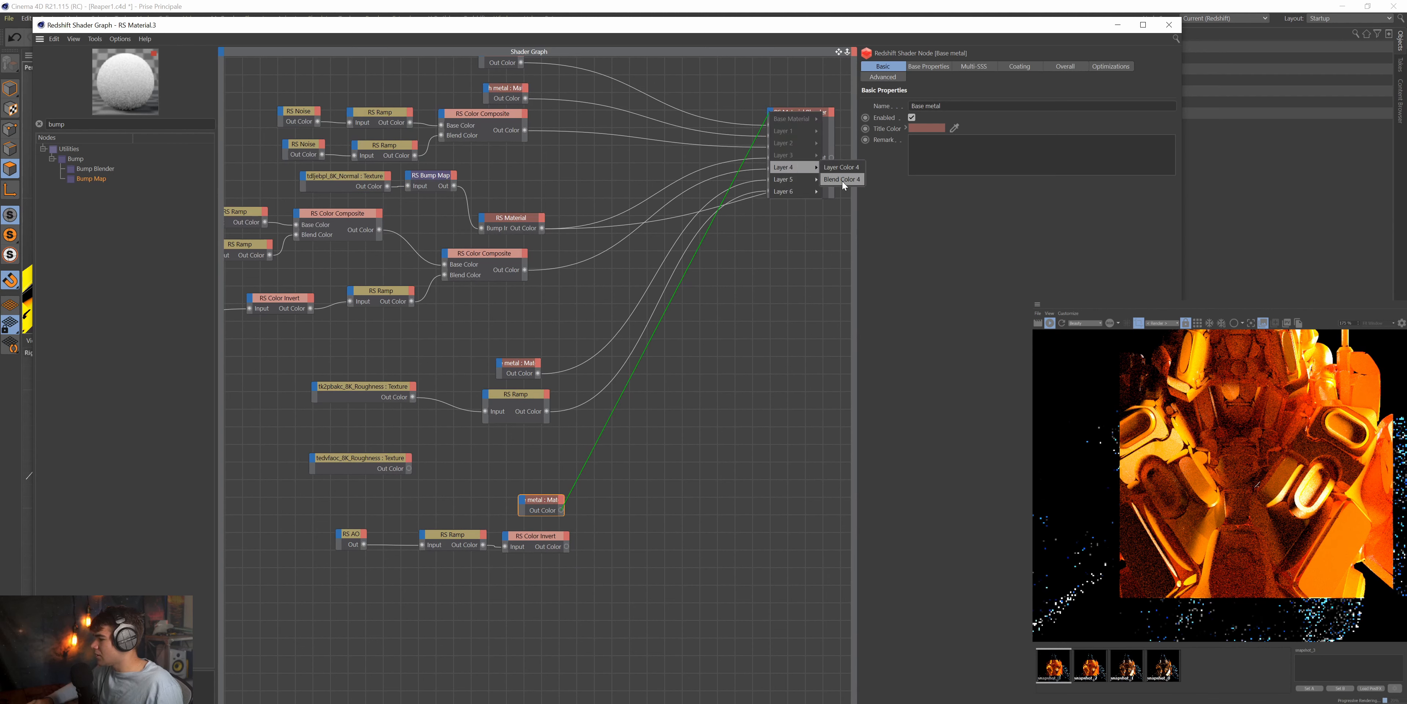
left_click(842, 167)
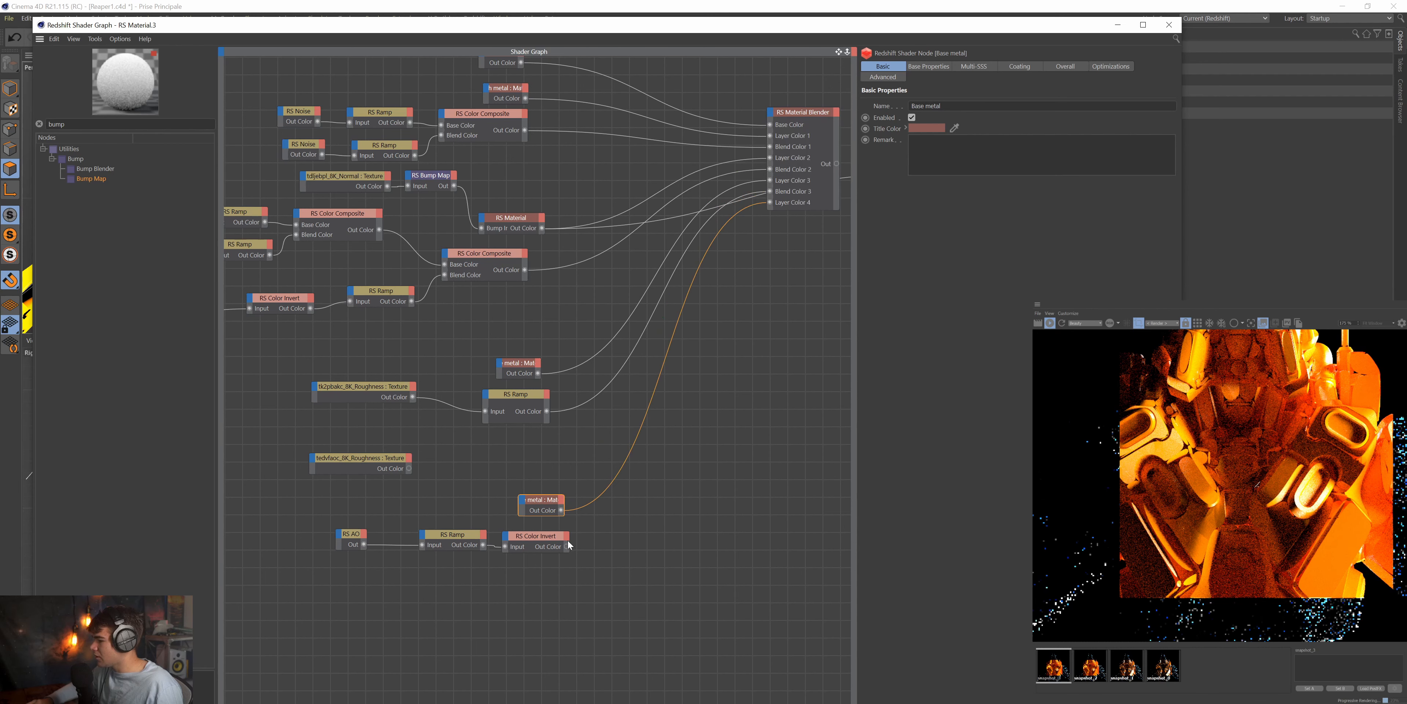
Connect the AO branch's RS Color Invert output to Blend Color 4 of the RS Material Blender.
left_click_drag(567, 547, 772, 116)
mouse_move(795, 191)
left_click(857, 179)
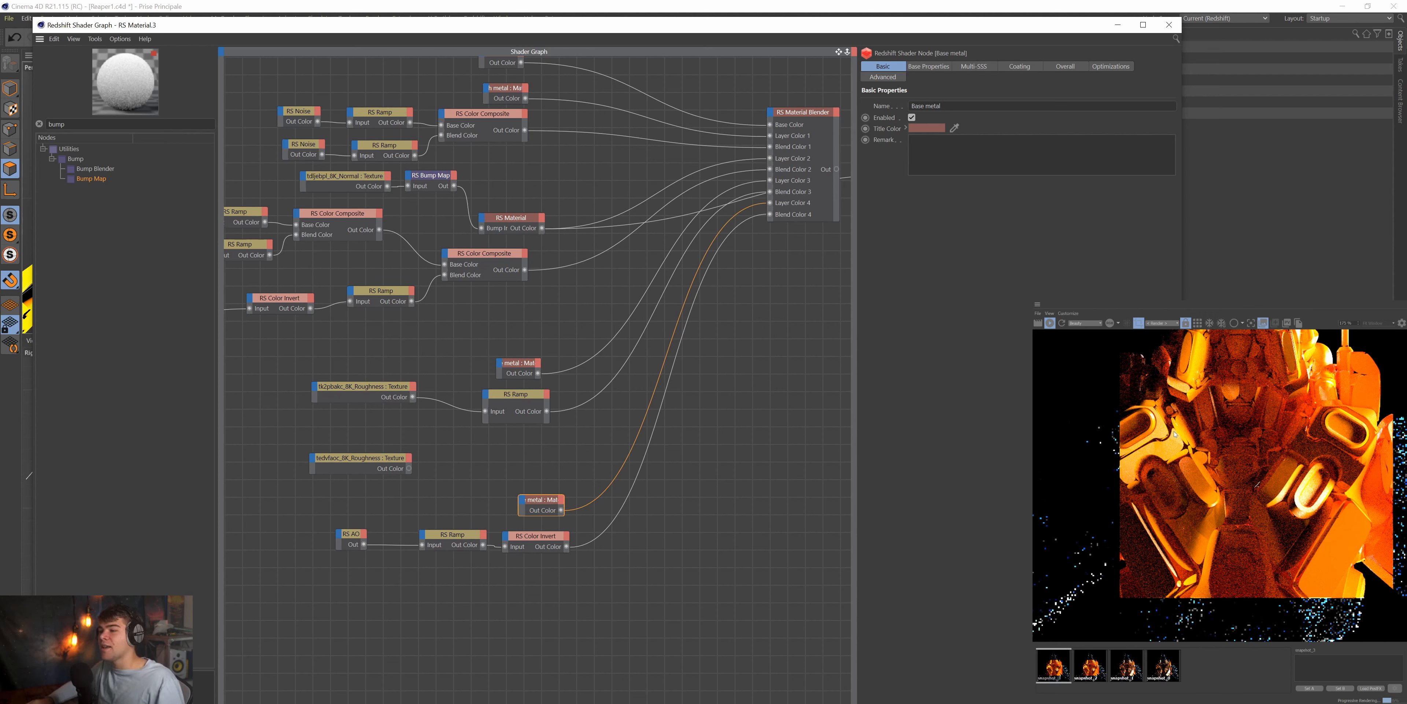
Hide the render view's snapshot strip and examine the layered material on the robot in the live render.
scroll(1186, 453, "down", 5)
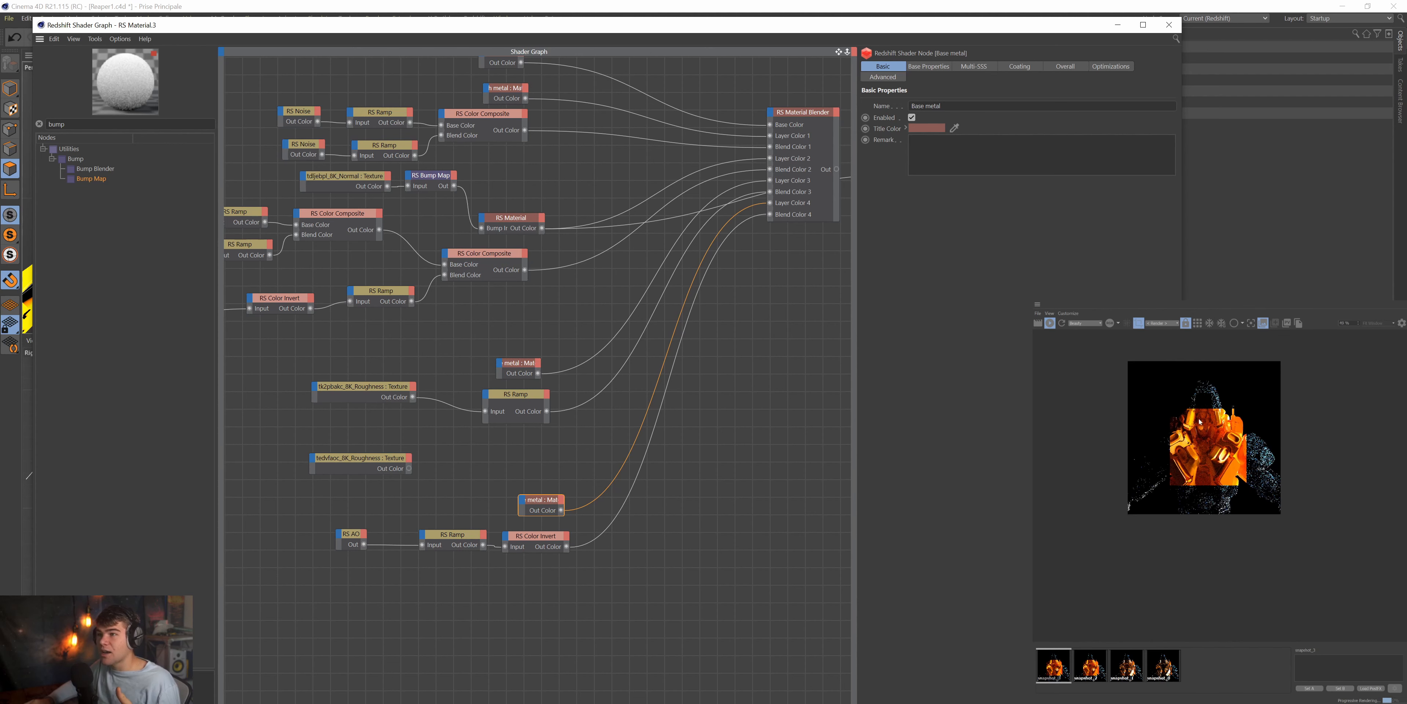
scroll(1214, 462, "up", 2)
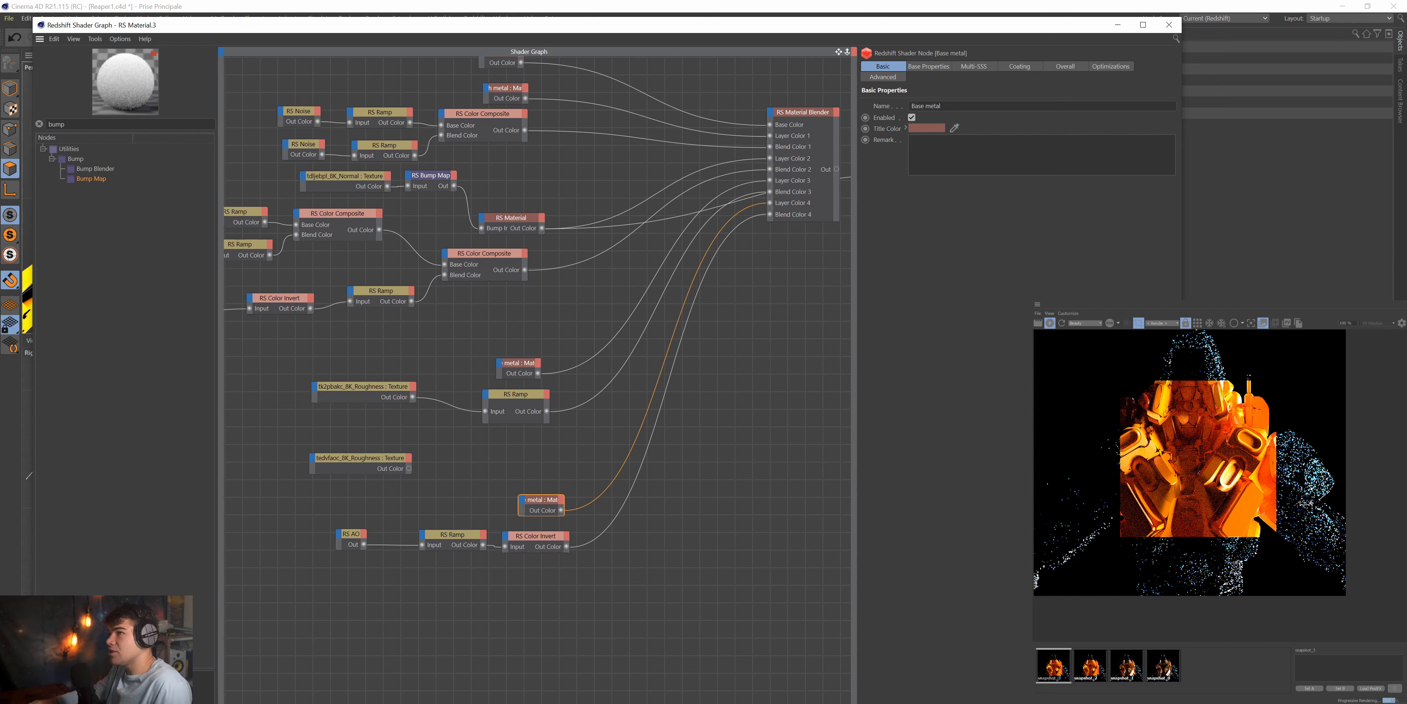
left_click(1263, 322)
scroll(1197, 526, "down", 6)
scroll(1197, 526, "up", 8)
scroll(1146, 526, "down", 4)
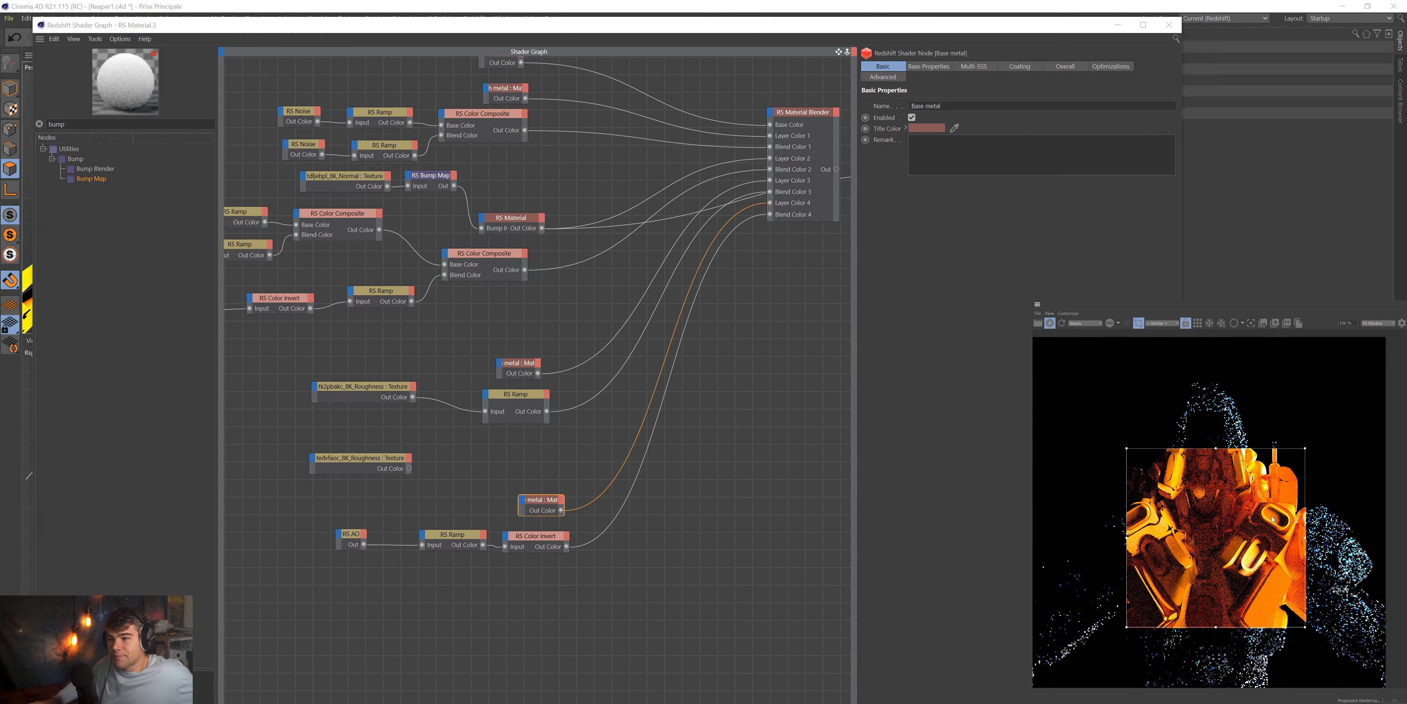